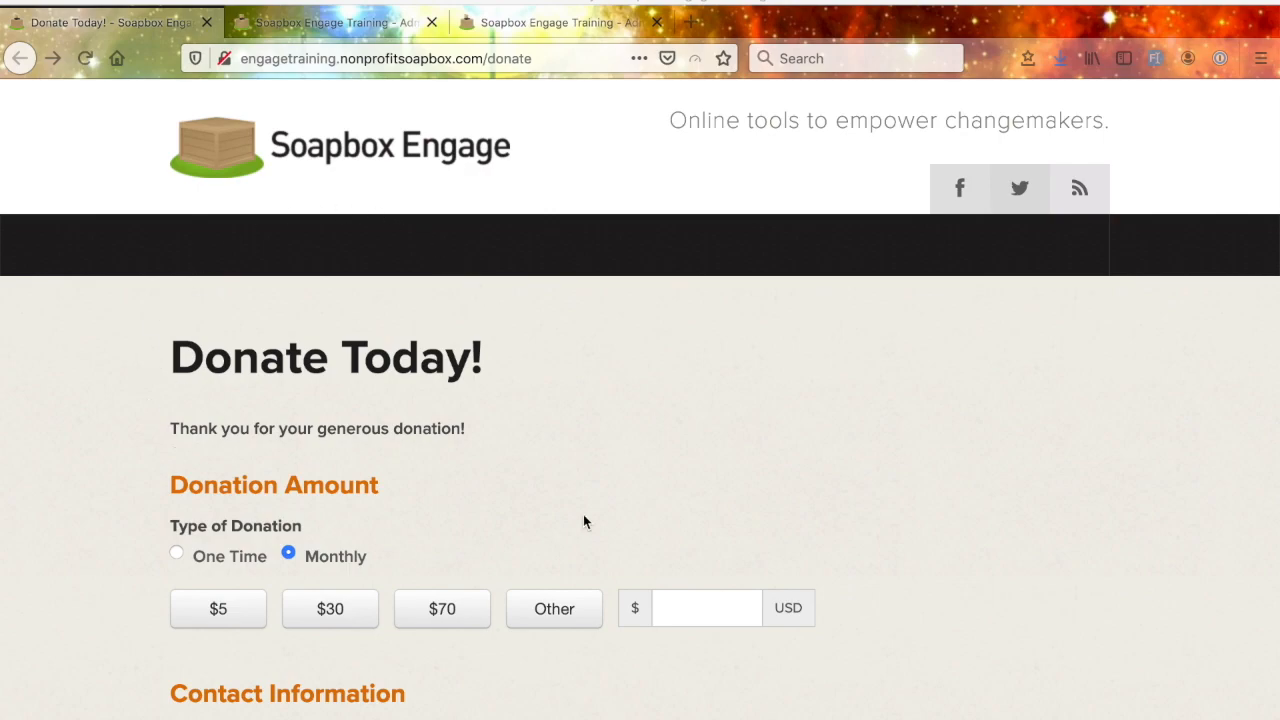
- Compare the suggested amounts for One Time and Monthly donations on the Donate Today! page, leaving Monthly selected
scroll(877, 502, down, 1)
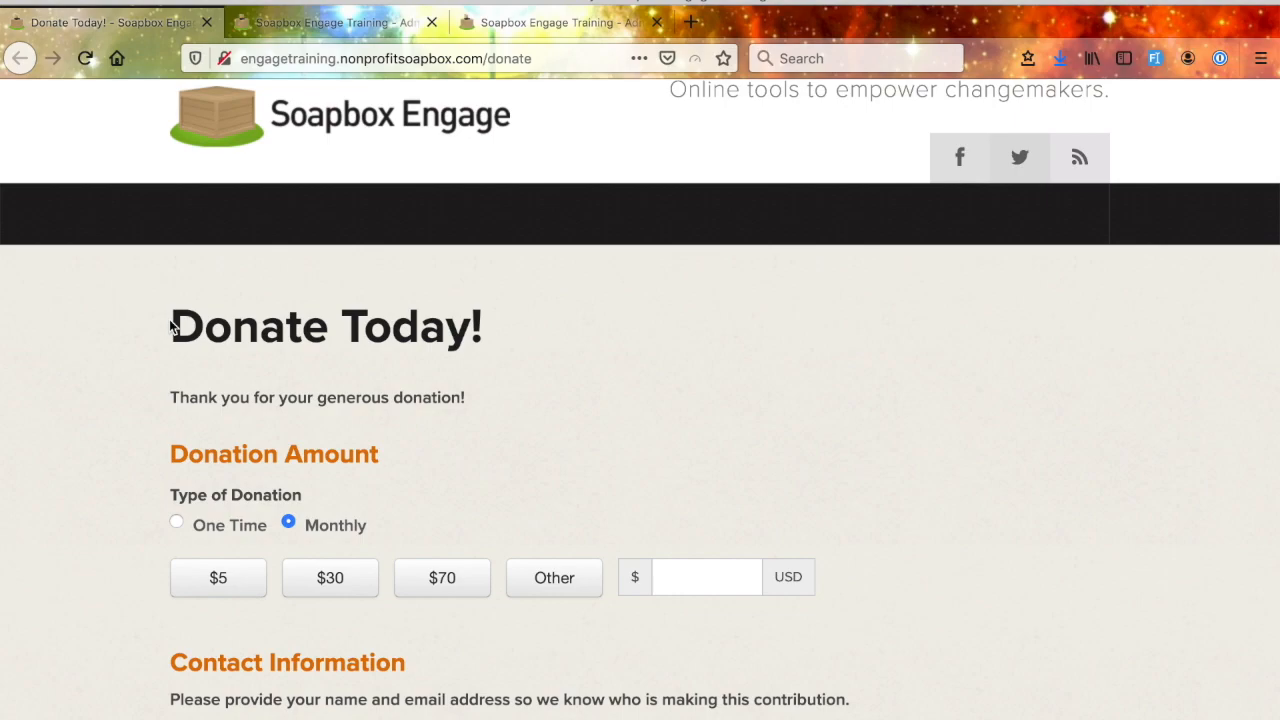
scroll(561, 364, down, 2)
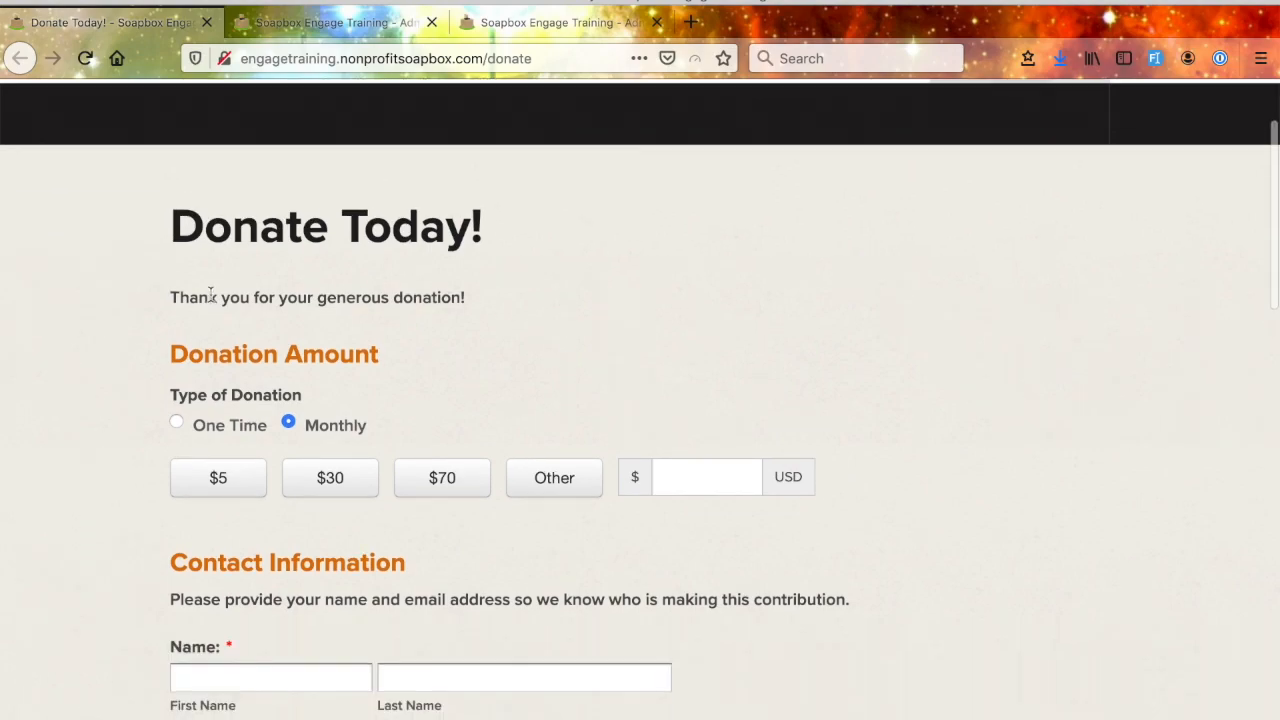
scroll(354, 397, down, 4)
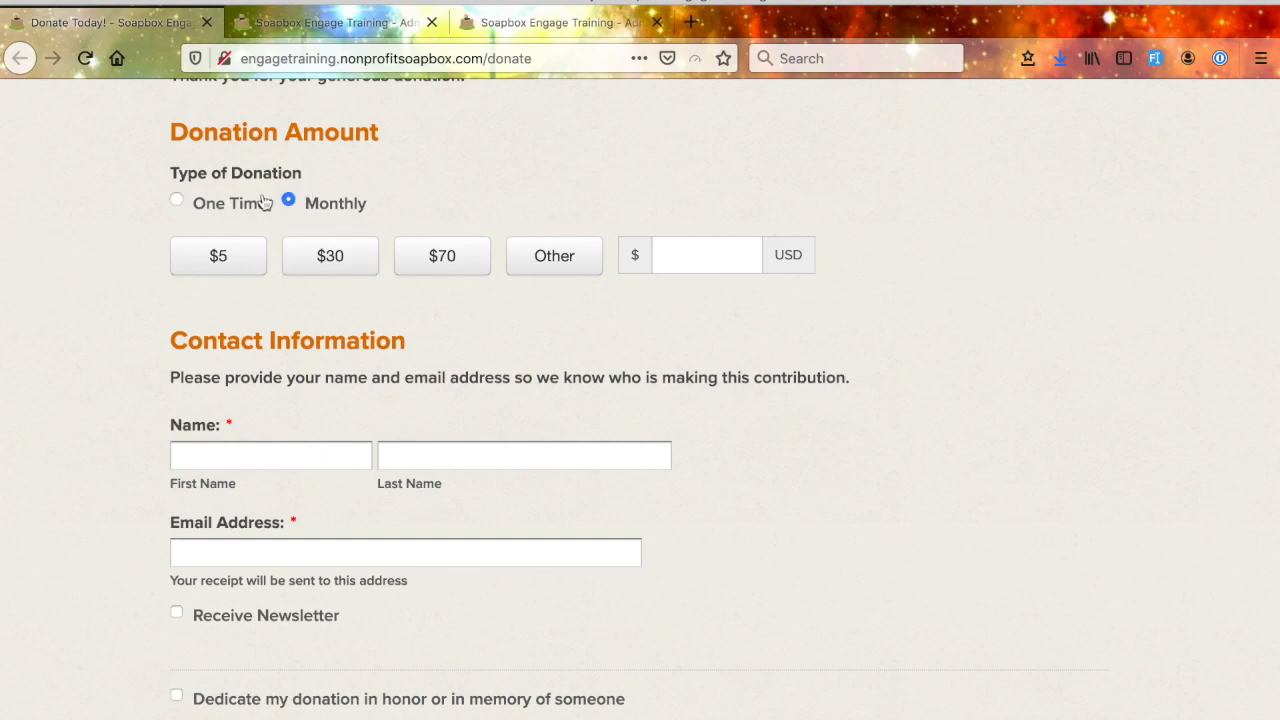
click(175, 203)
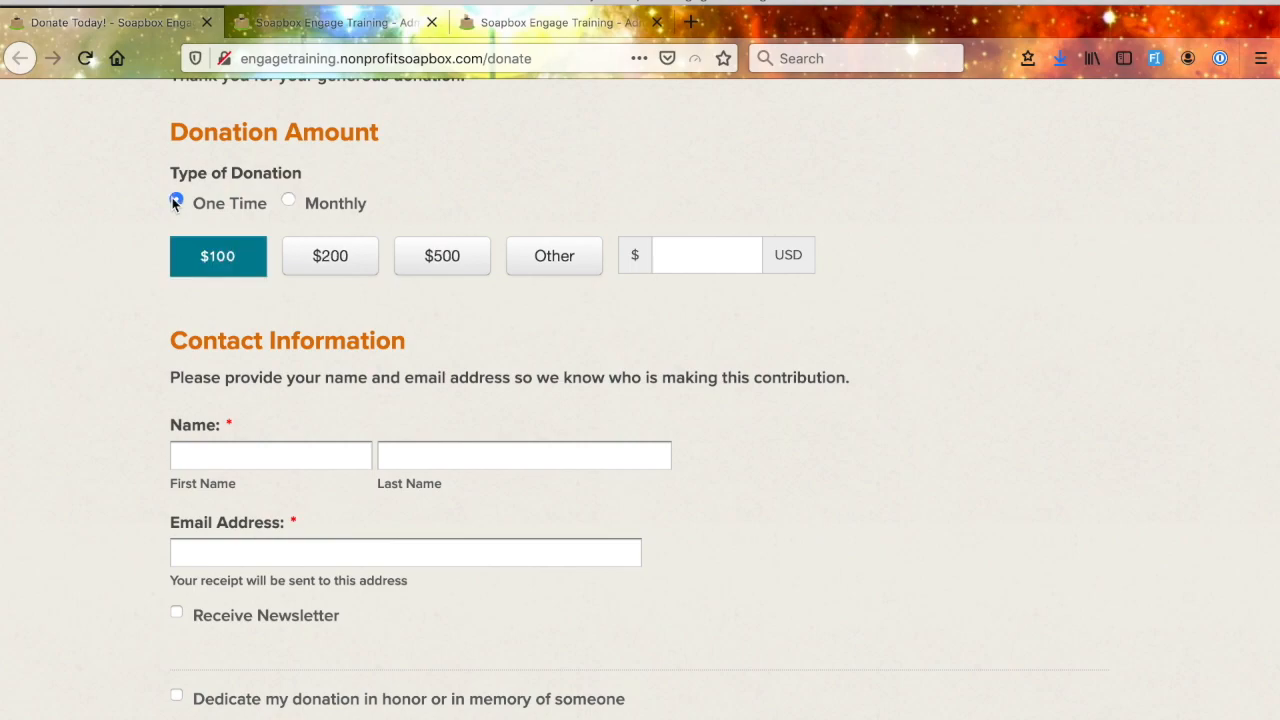
click(288, 202)
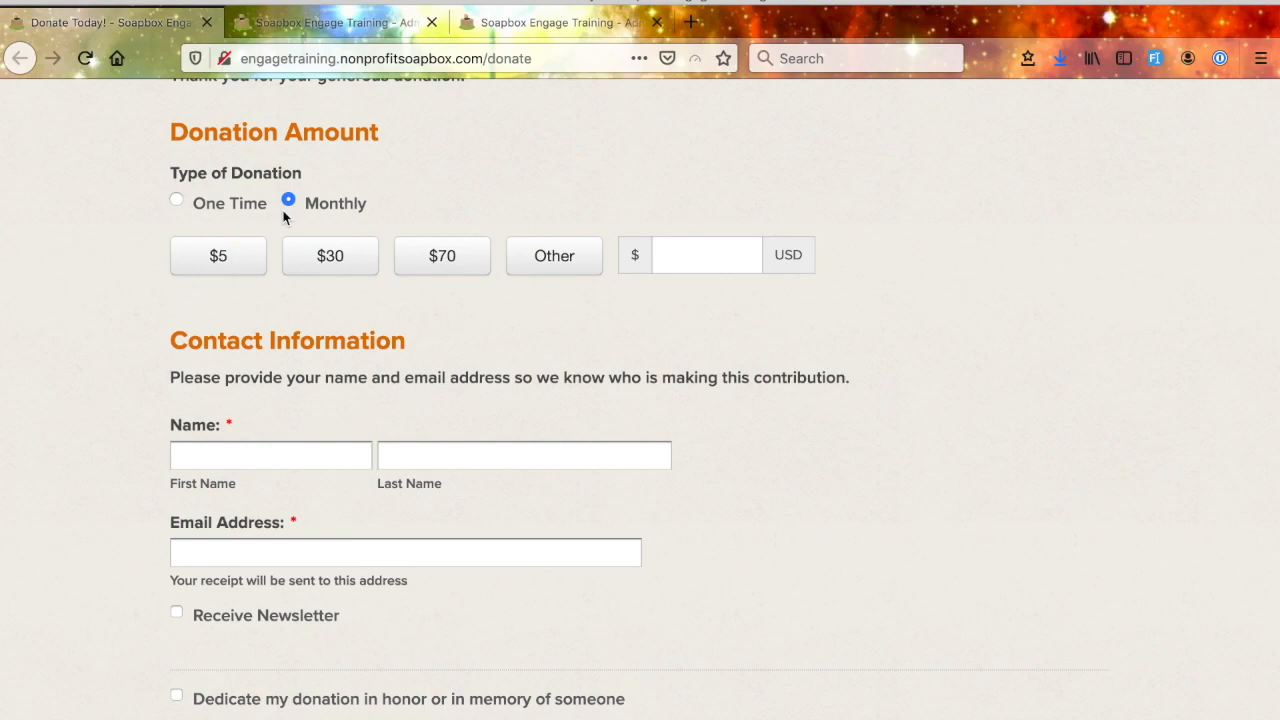
click(176, 203)
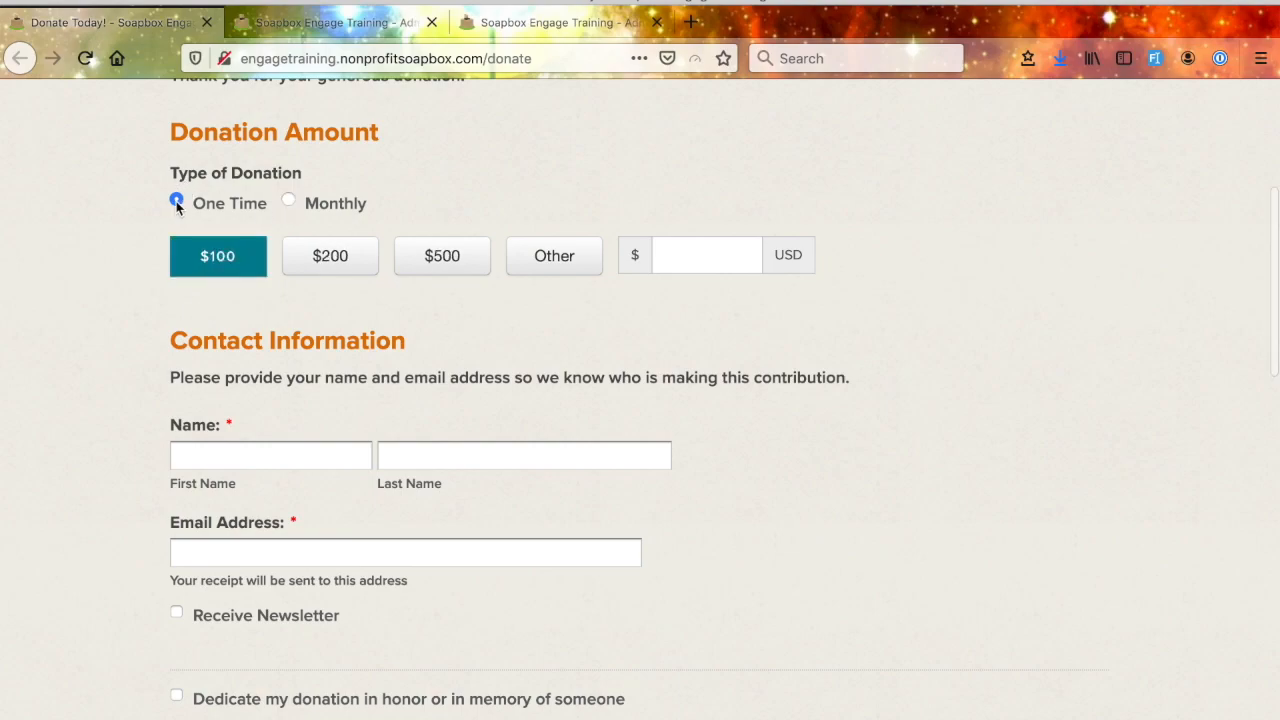
click(289, 202)
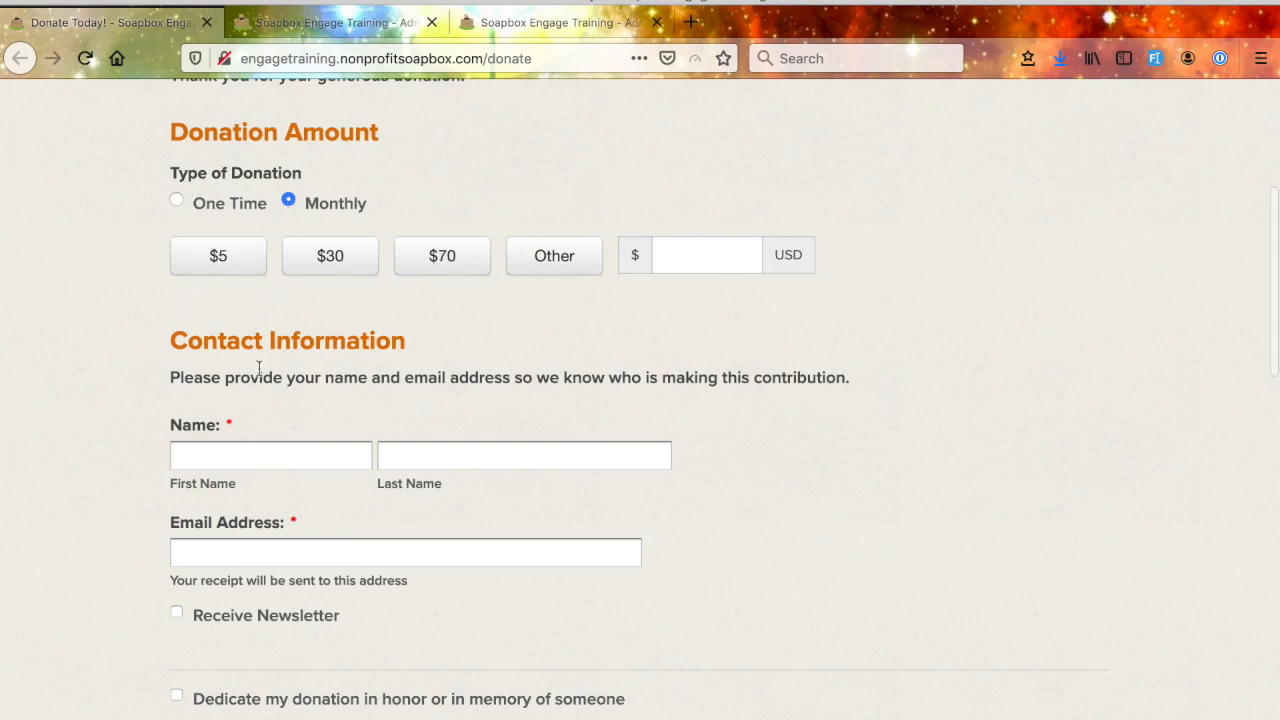
- Opt in to receiving the newsletter in the donation form's Contact Information section
scroll(368, 425, down, 1)
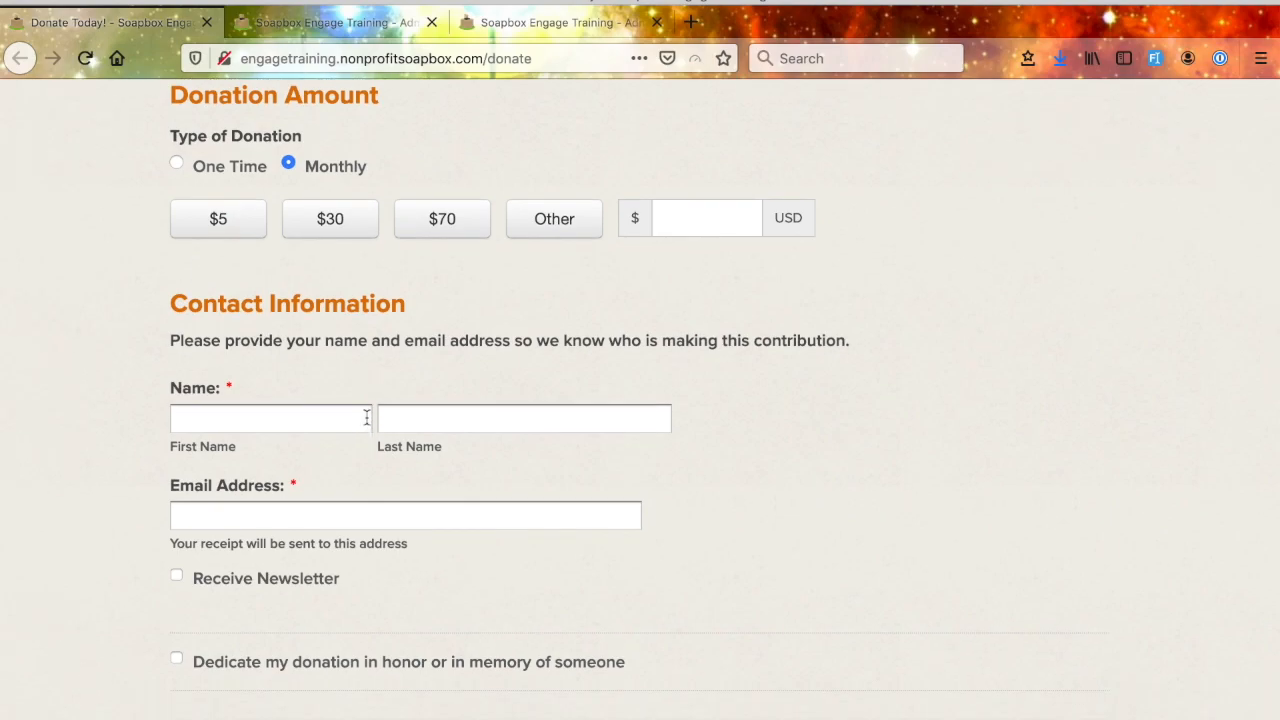
scroll(366, 420, down, 2)
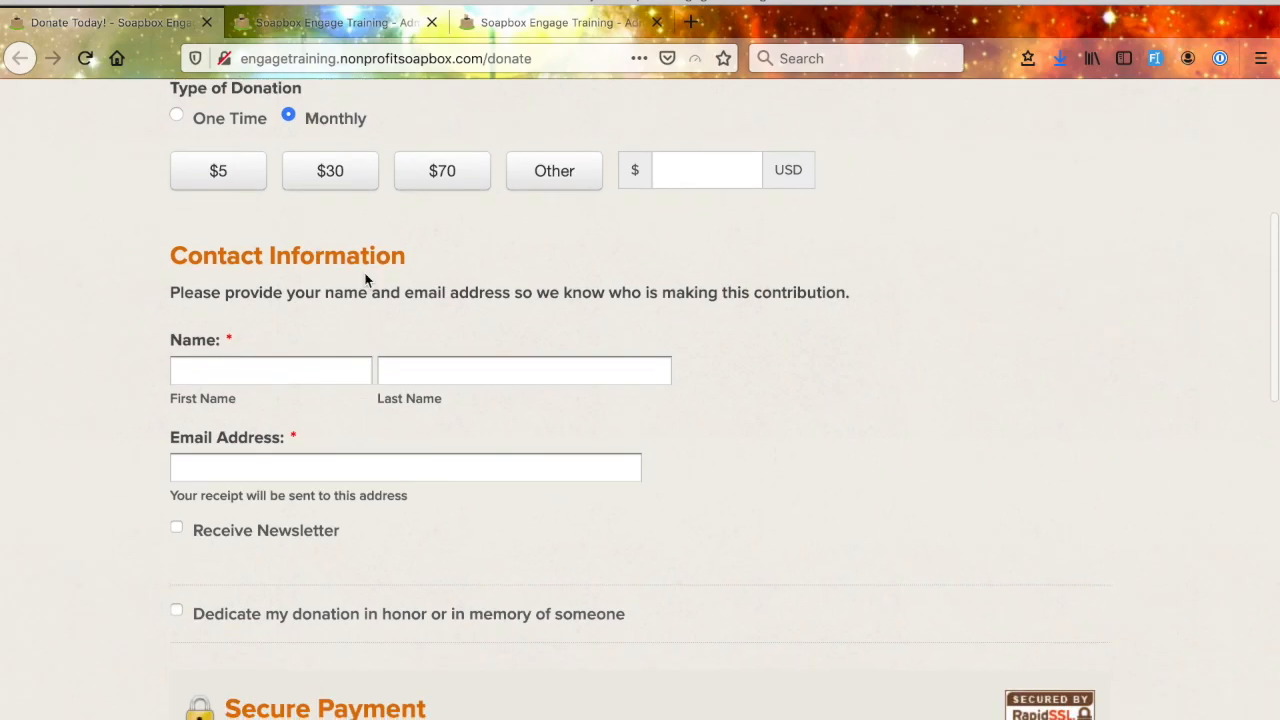
scroll(400, 255, down, 1)
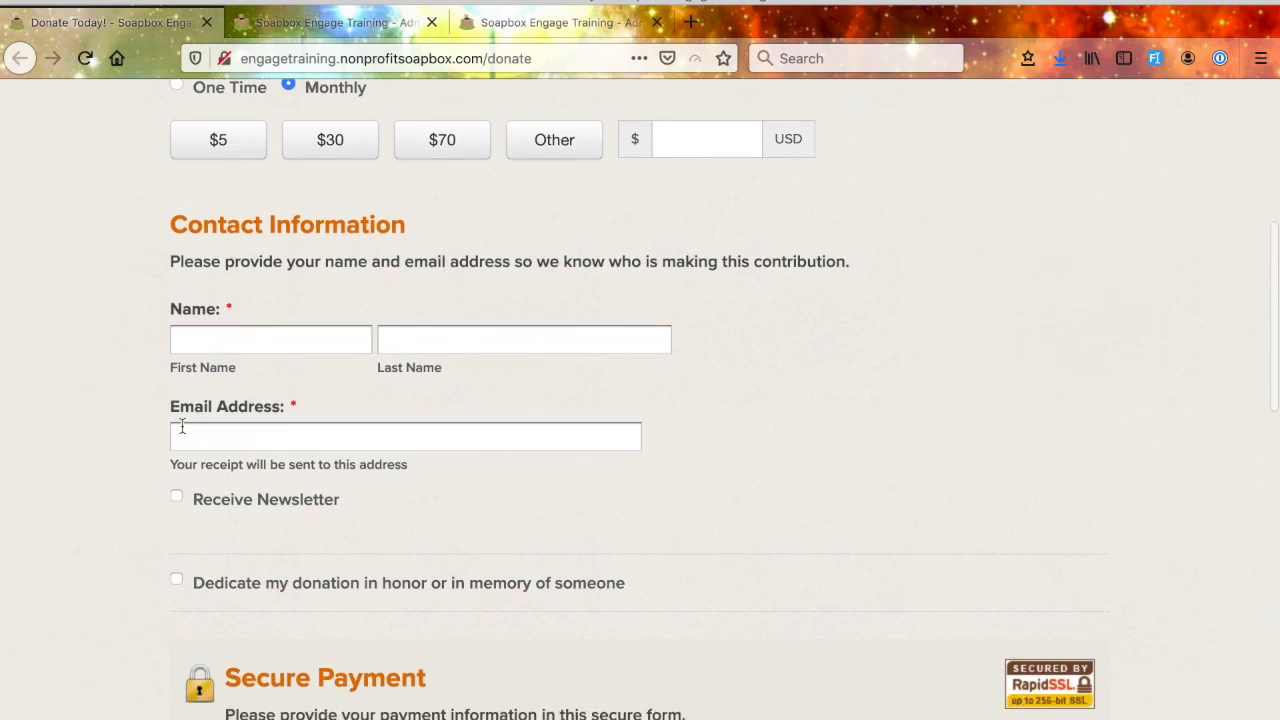
scroll(180, 430, down, 1)
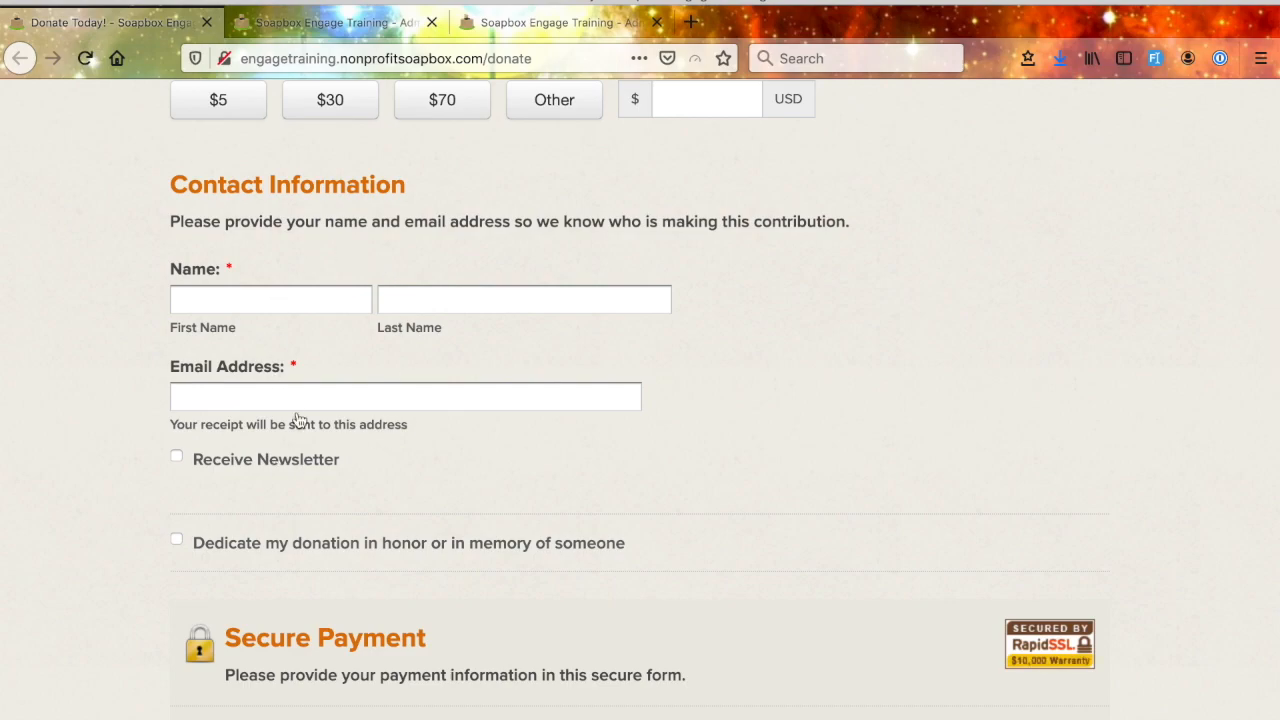
scroll(297, 418, down, 1)
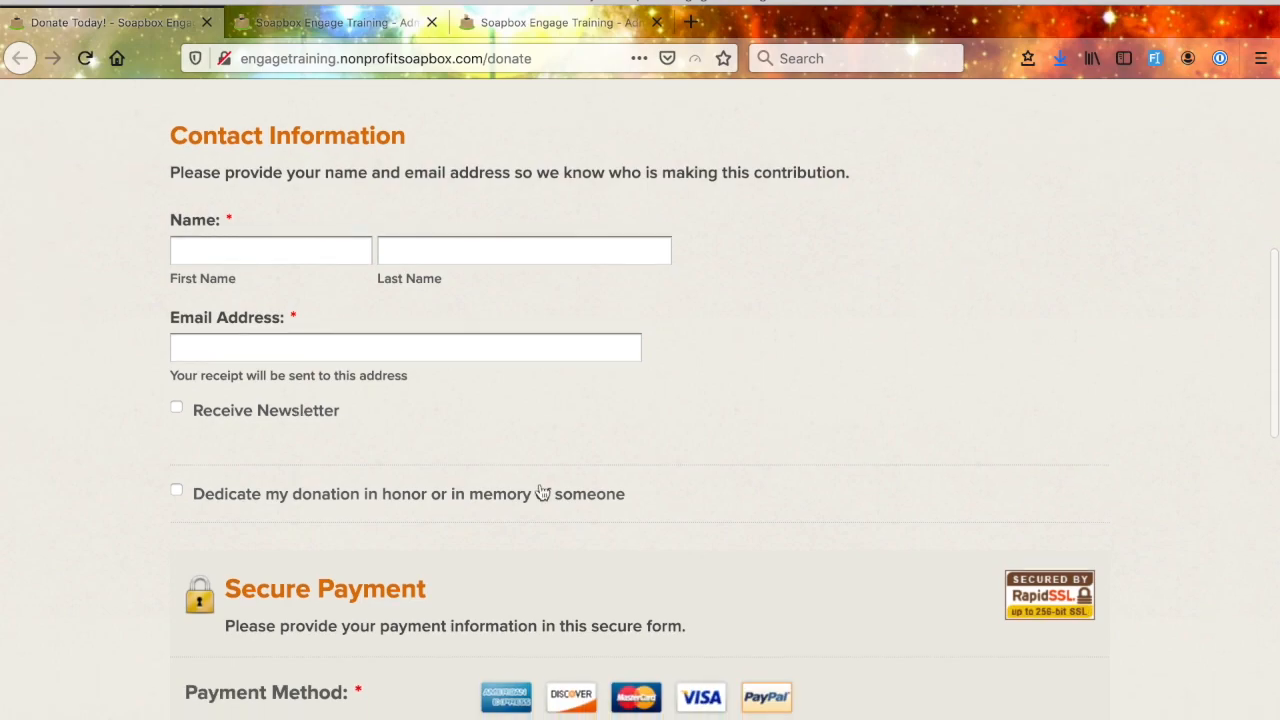
scroll(540, 490, down, 4)
drag(350, 180, 194, 186)
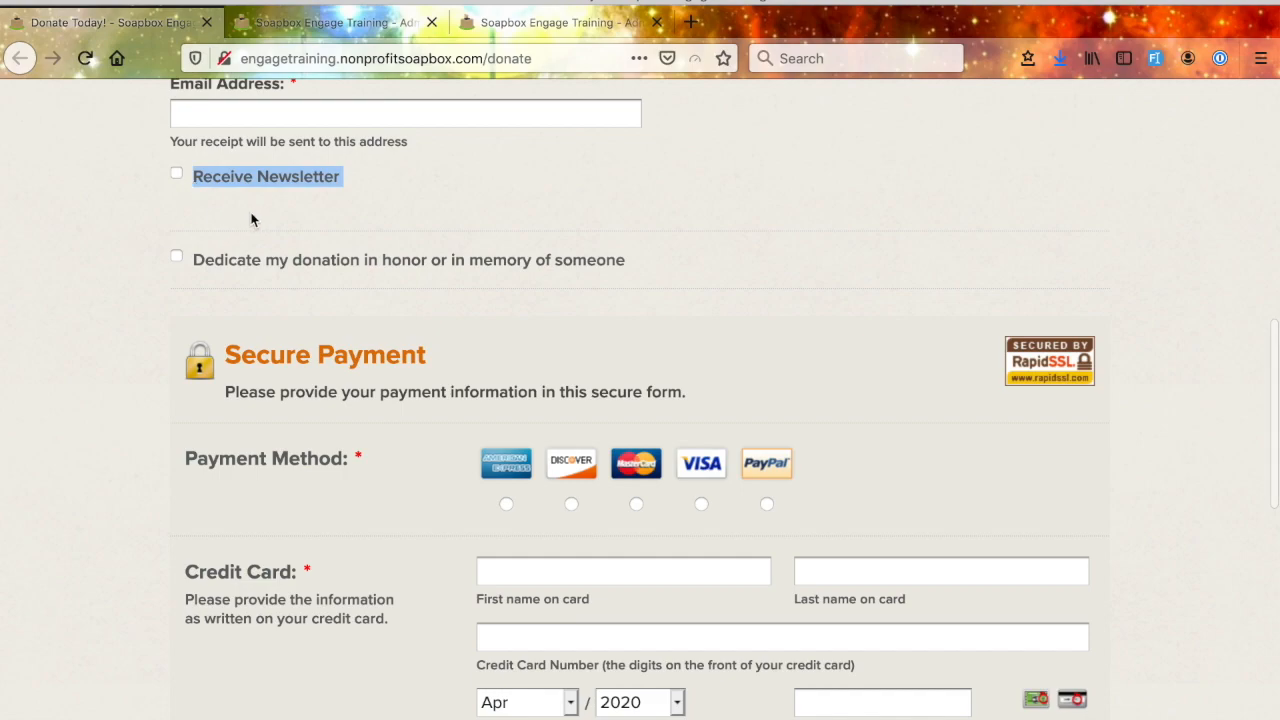
click(357, 181)
drag(339, 184, 196, 182)
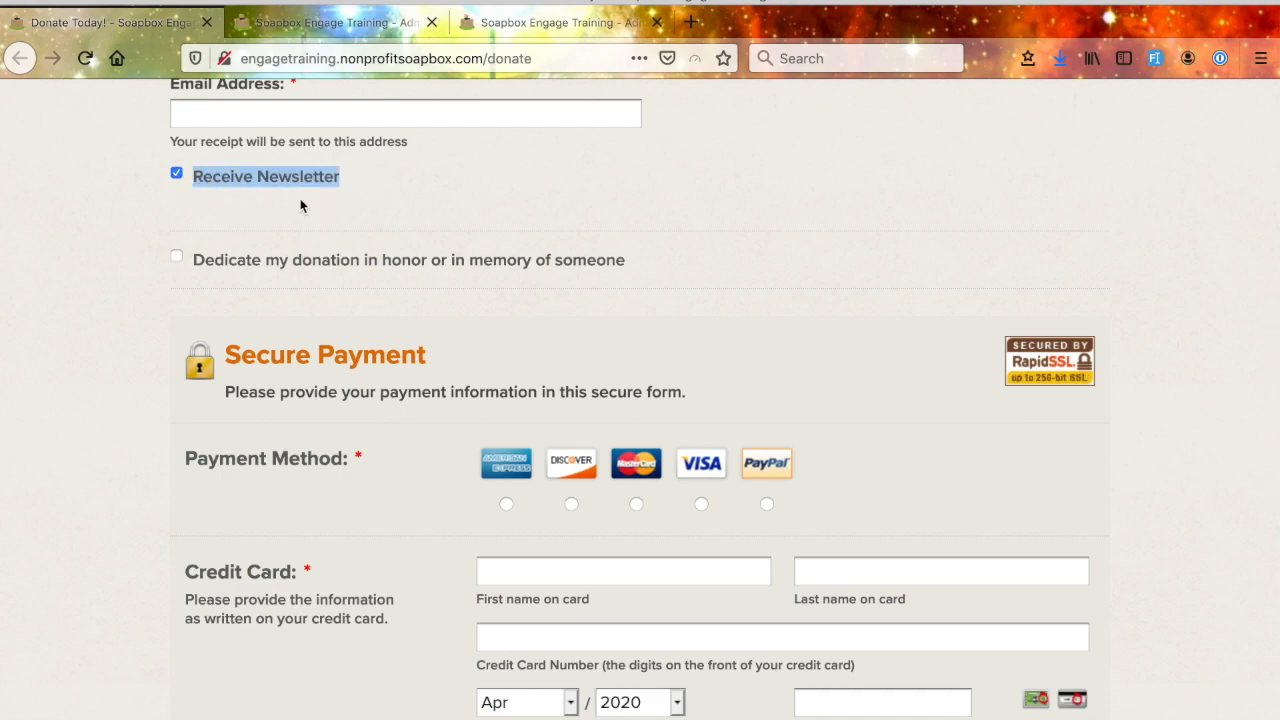
- Enable dedicating the donation in honor or in memory of someone and show the dedication fields
drag(632, 262, 191, 260)
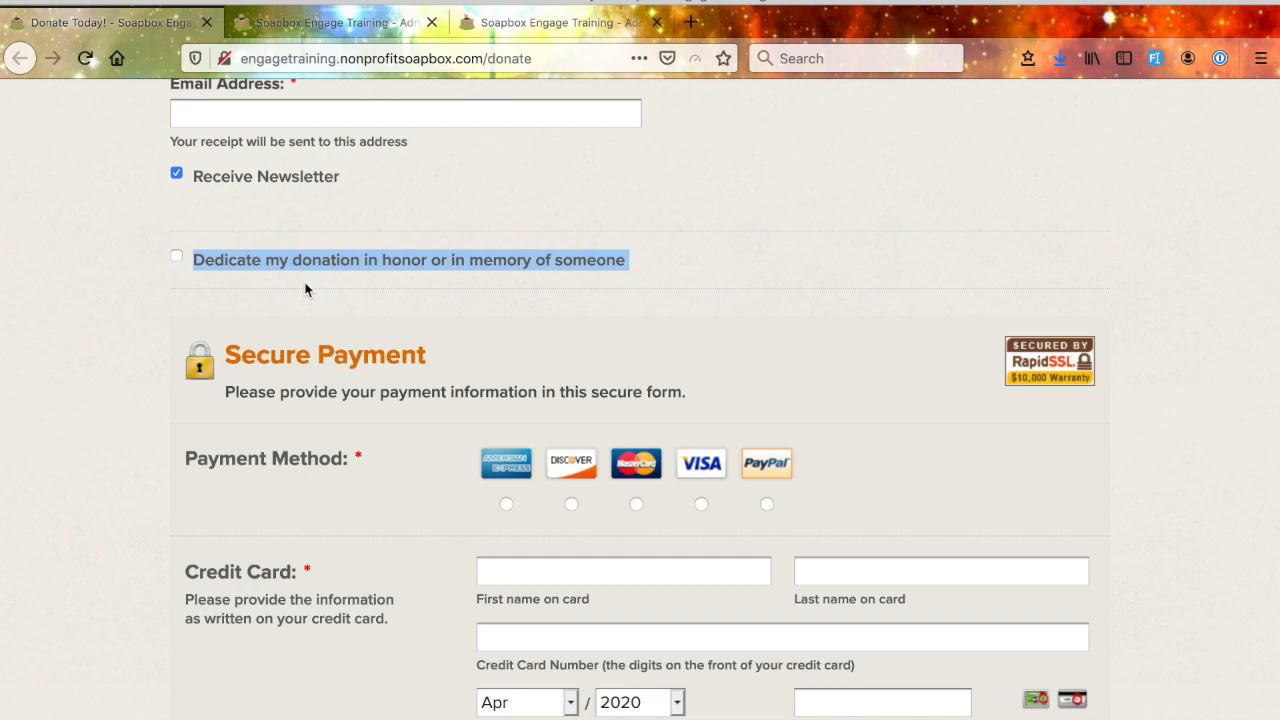
click(176, 258)
scroll(141, 372, down, 3)
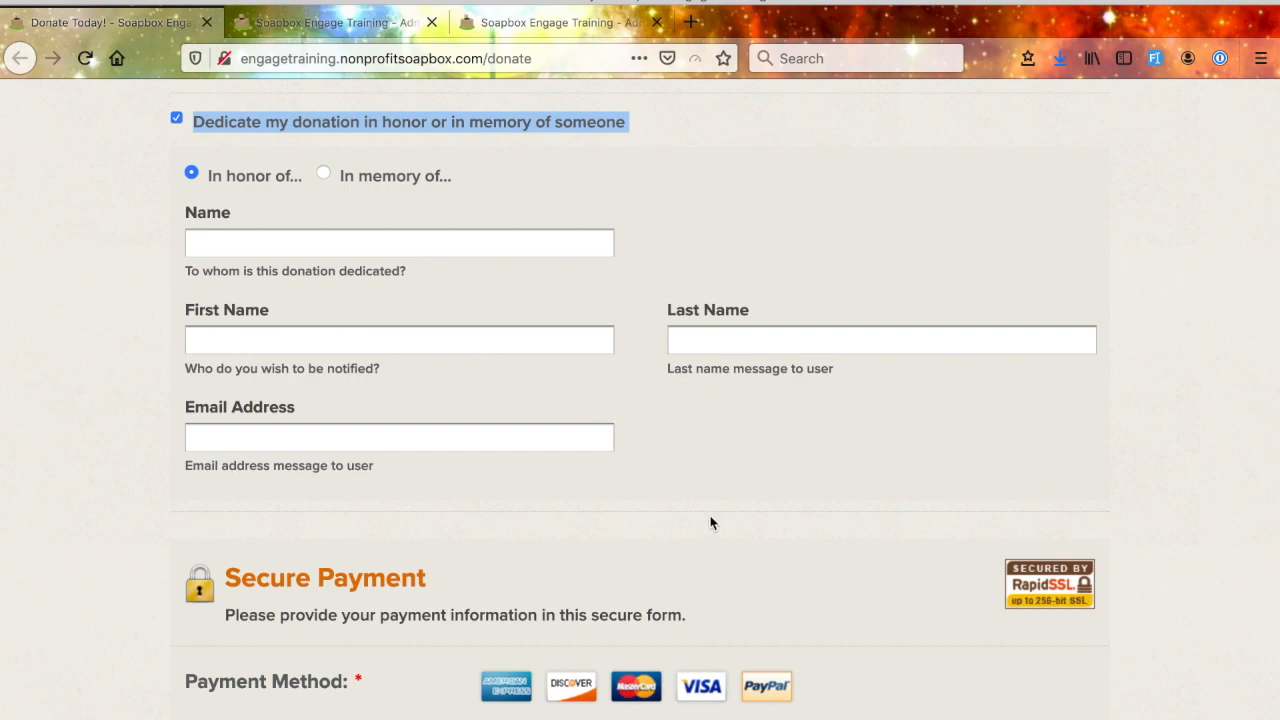
- Opt to cover all transaction fees for this donation below the billing address section
scroll(710, 523, down, 5)
scroll(745, 484, up, 1)
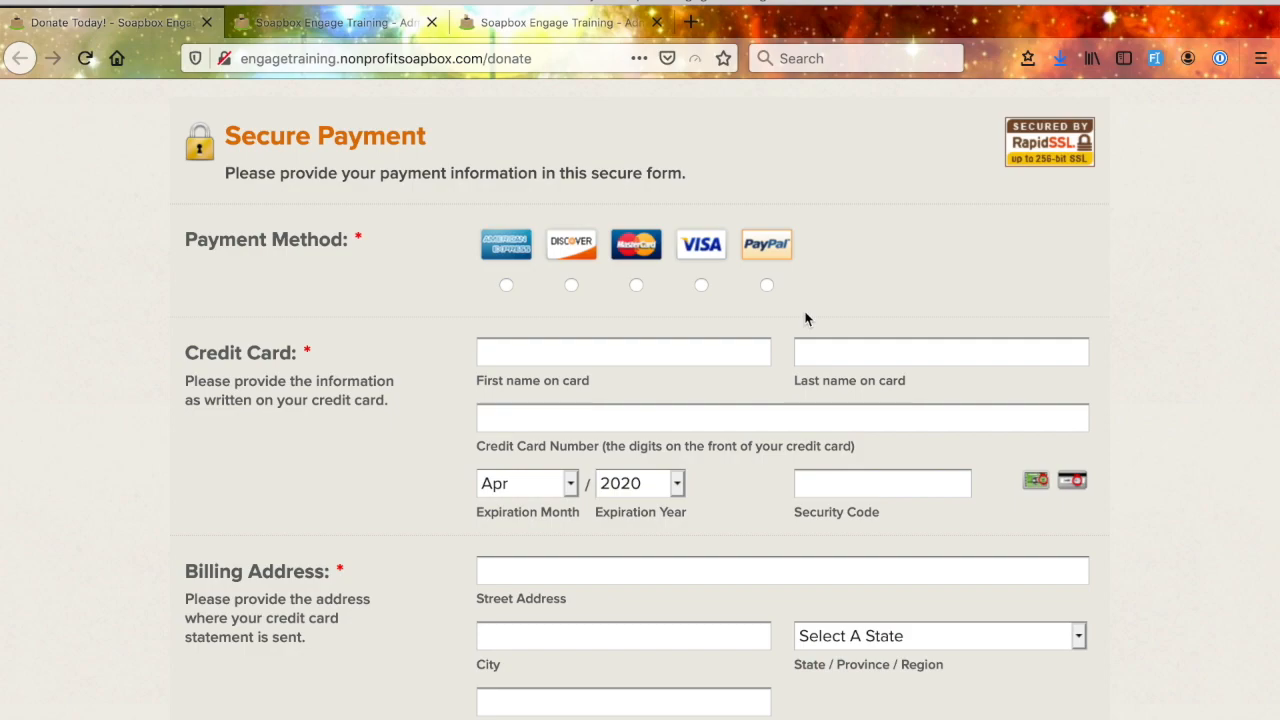
scroll(760, 250, down, 3)
scroll(655, 520, down, 2)
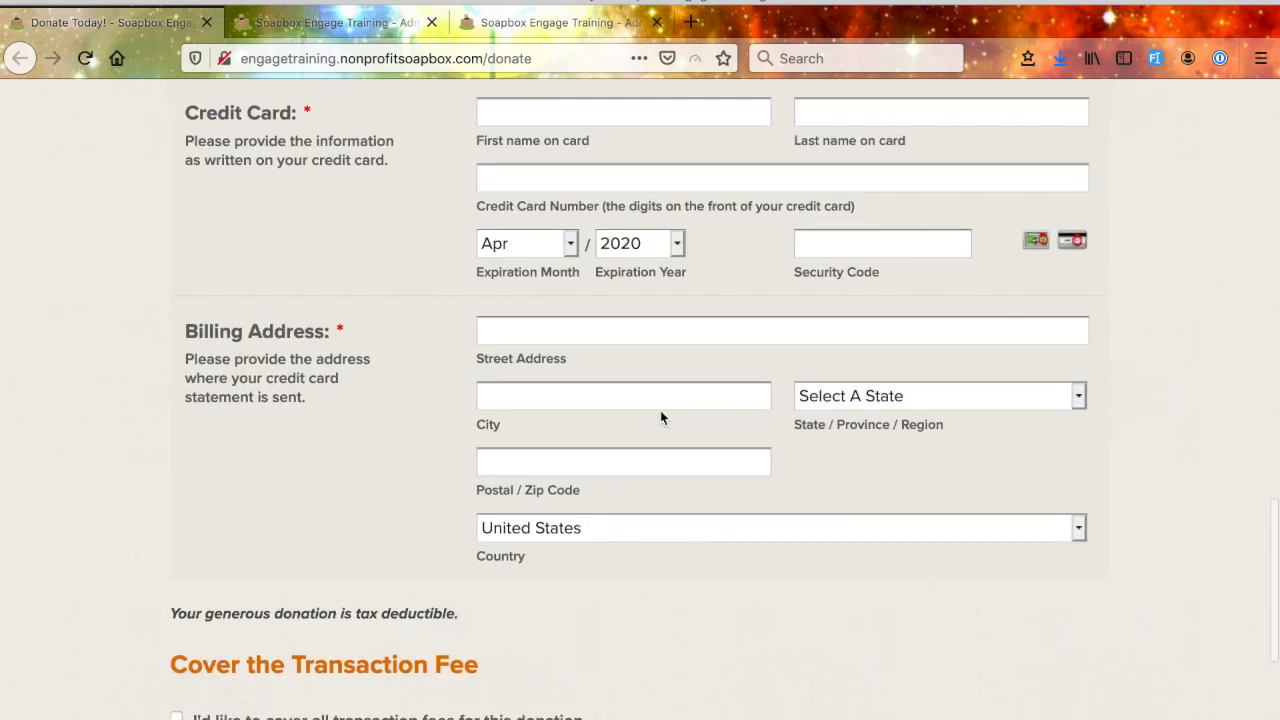
scroll(643, 512, down, 5)
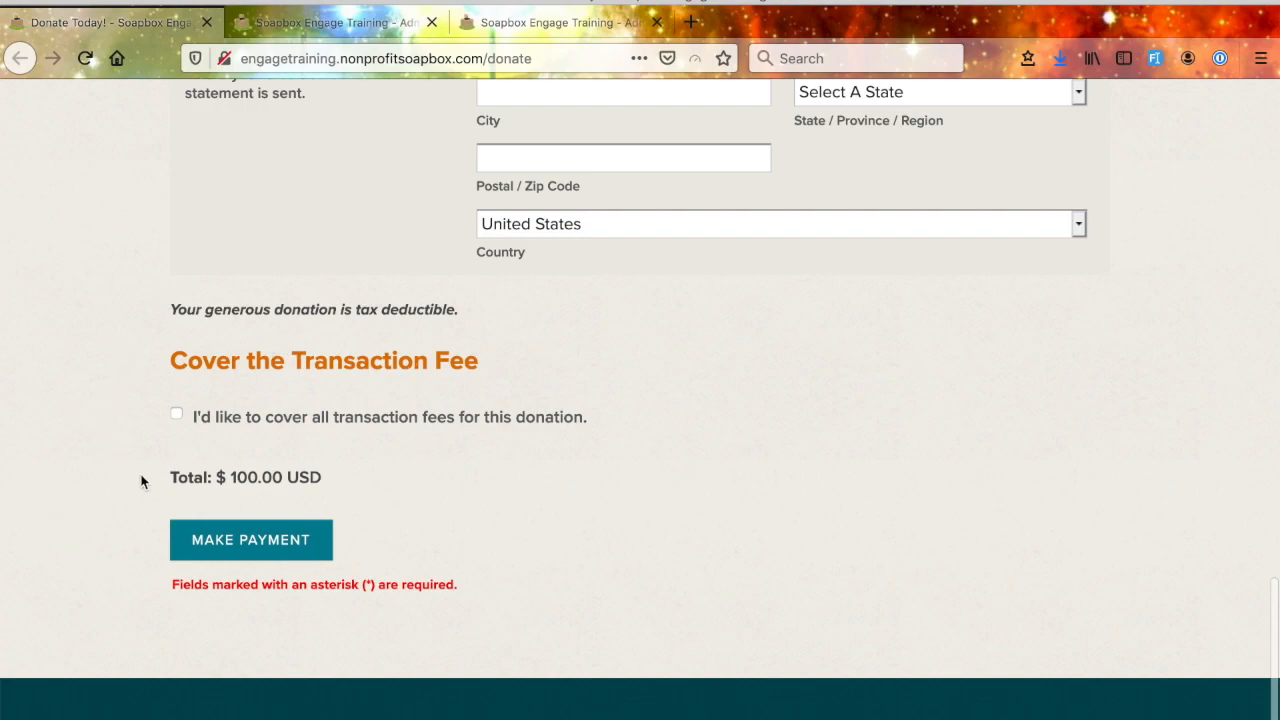
click(176, 413)
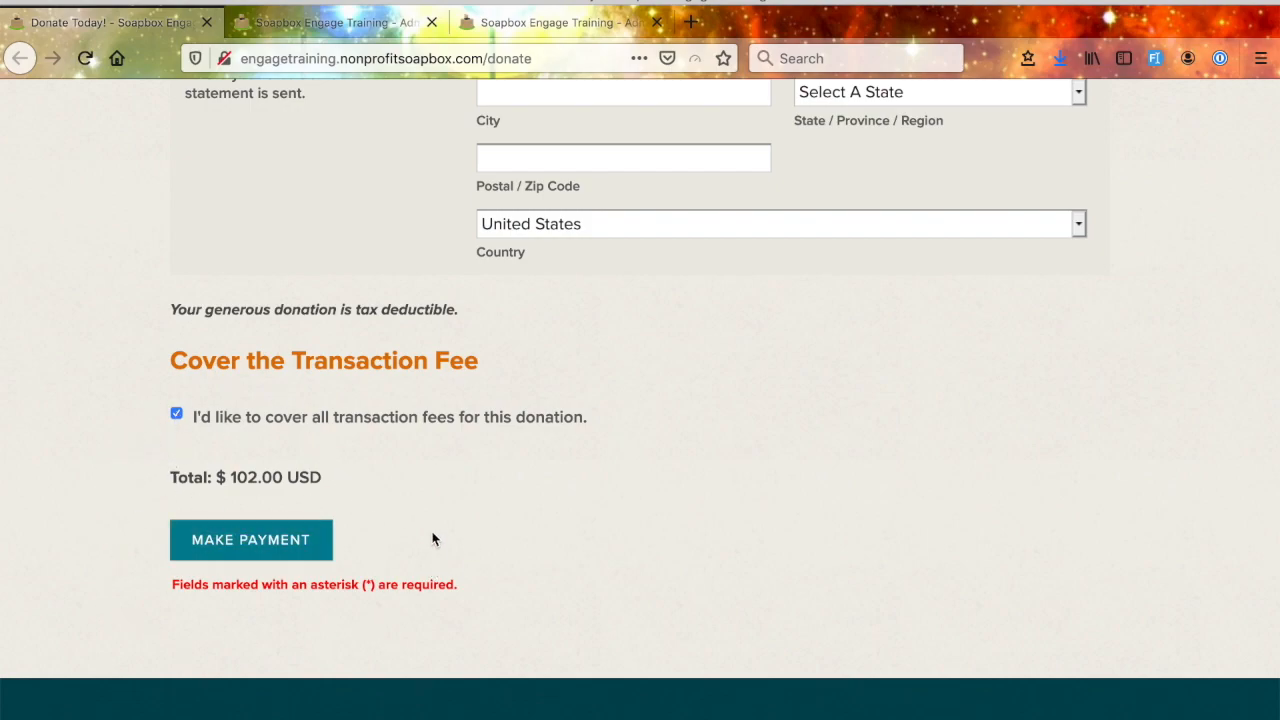
scroll(474, 592, up, 2)
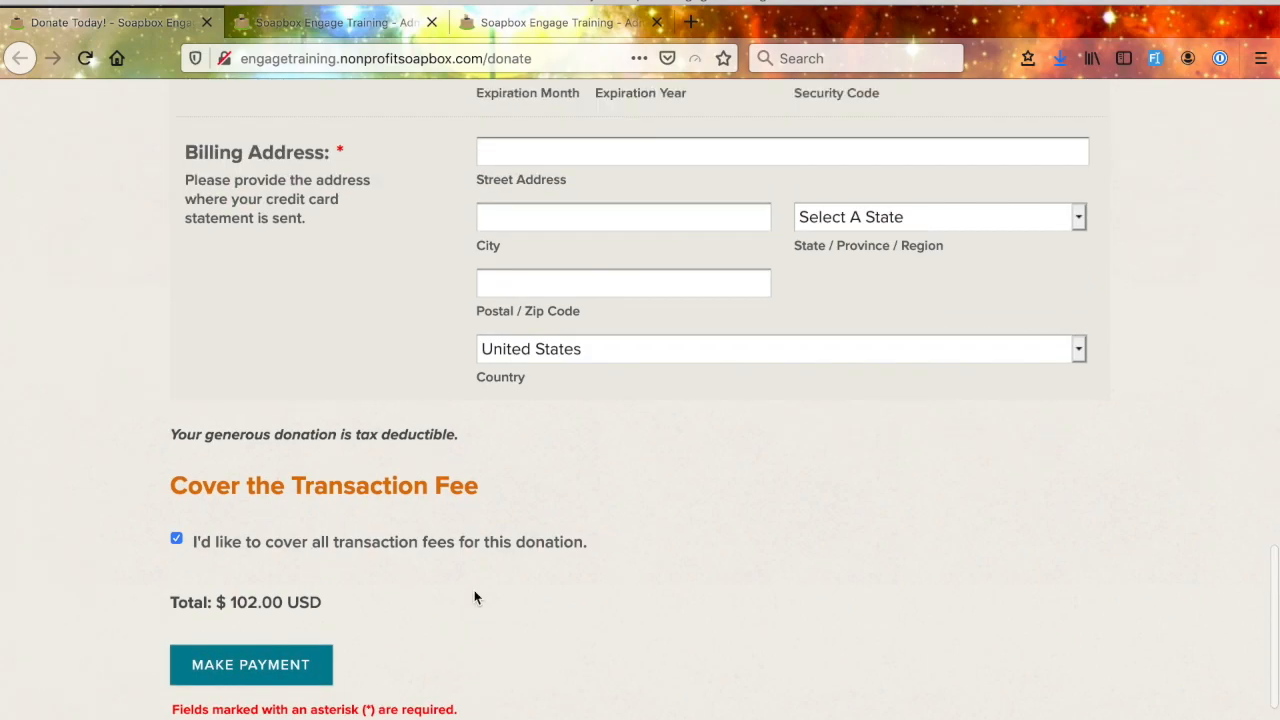
scroll(474, 597, up, 10)
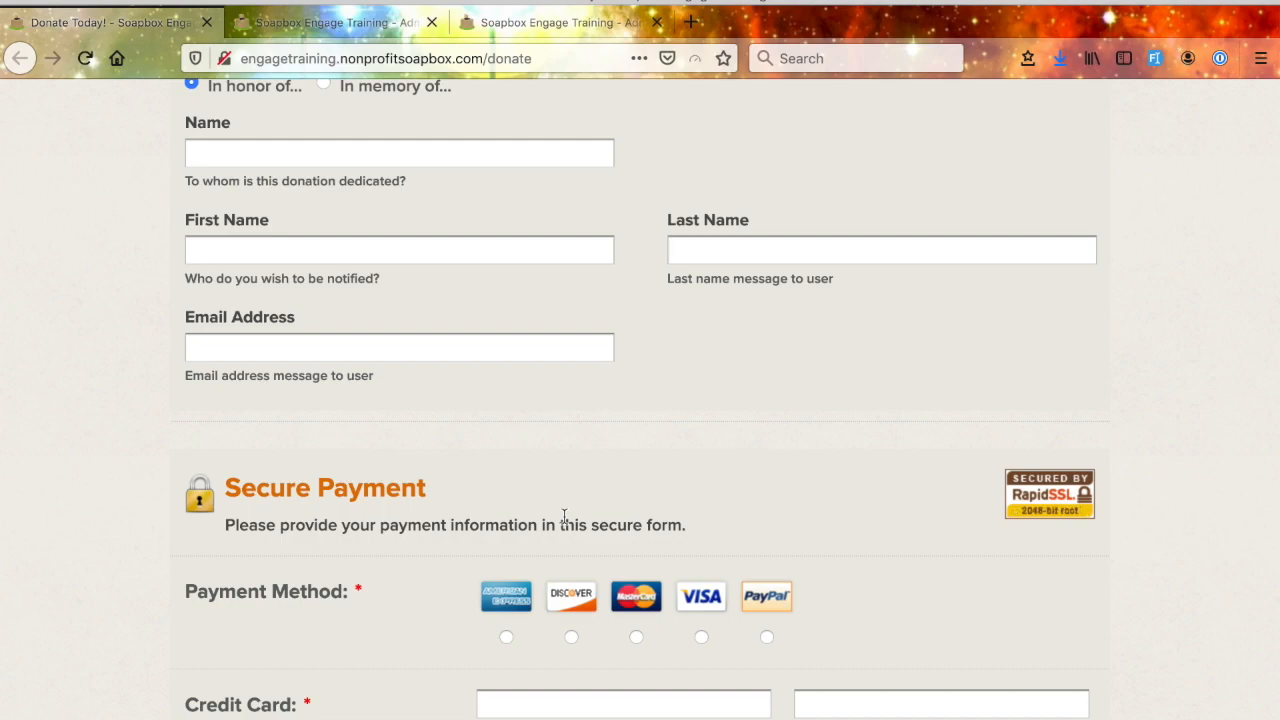
scroll(564, 516, down, 4)
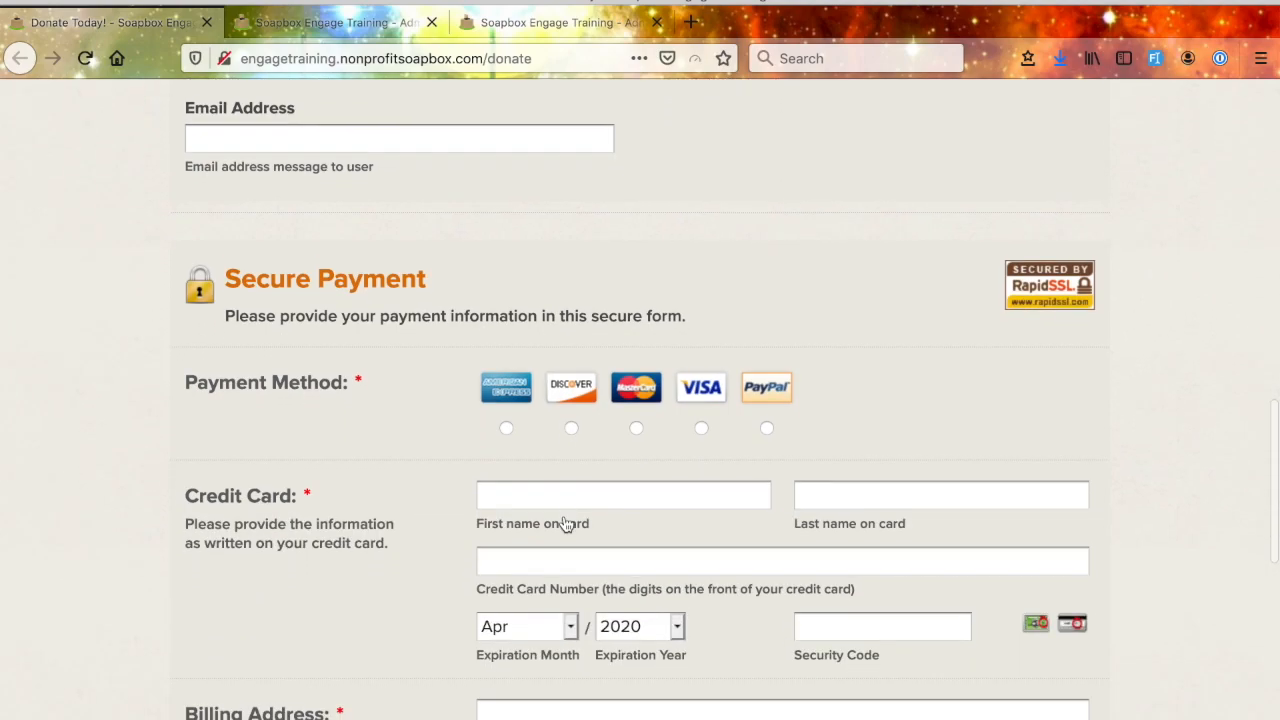
scroll(565, 525, down, 8)
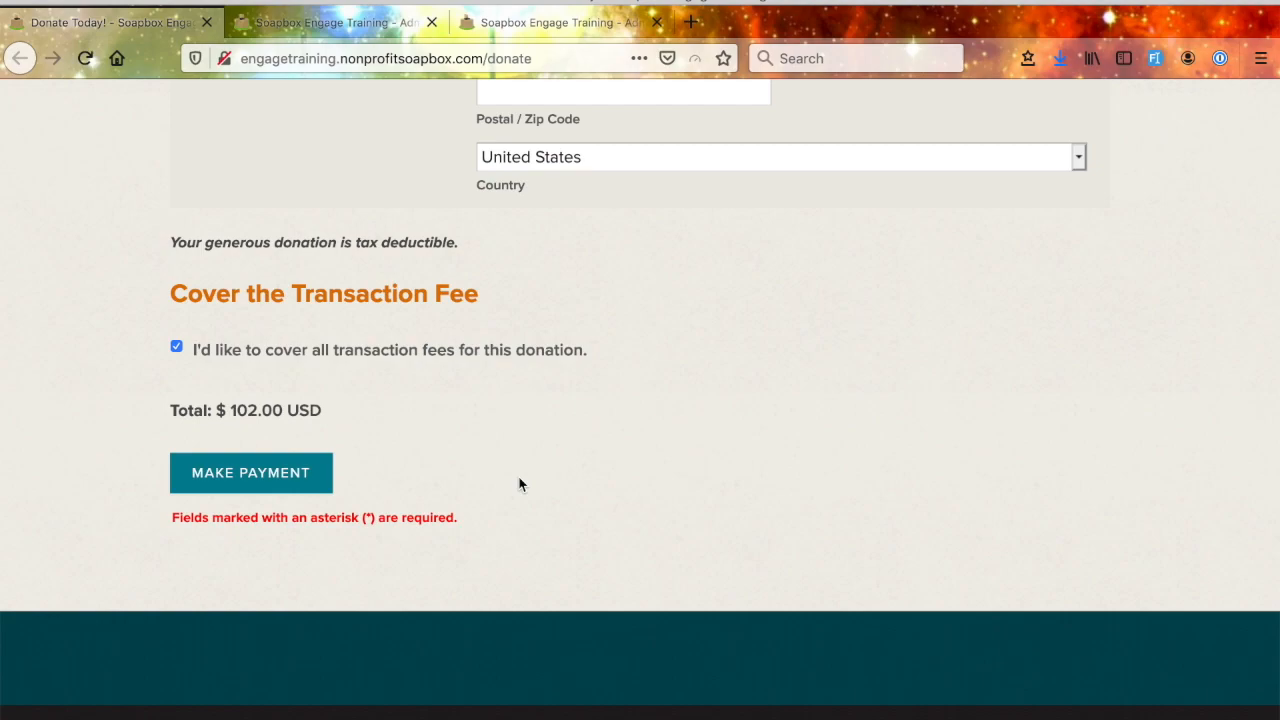
- Switch to the Soapbox Engage Training administrator control panel and look through its lists of donation, event, action, petition, directory, store and forms pages
key(ctrl+w)
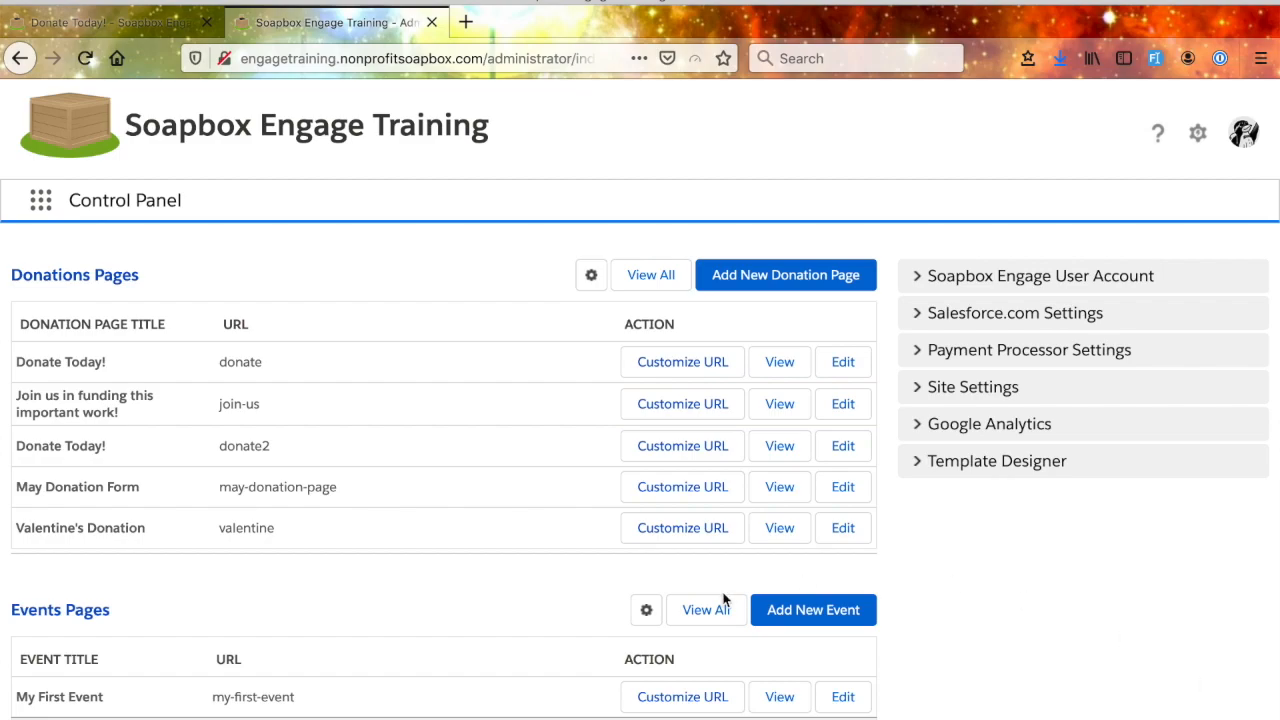
scroll(365, 425, down, 3)
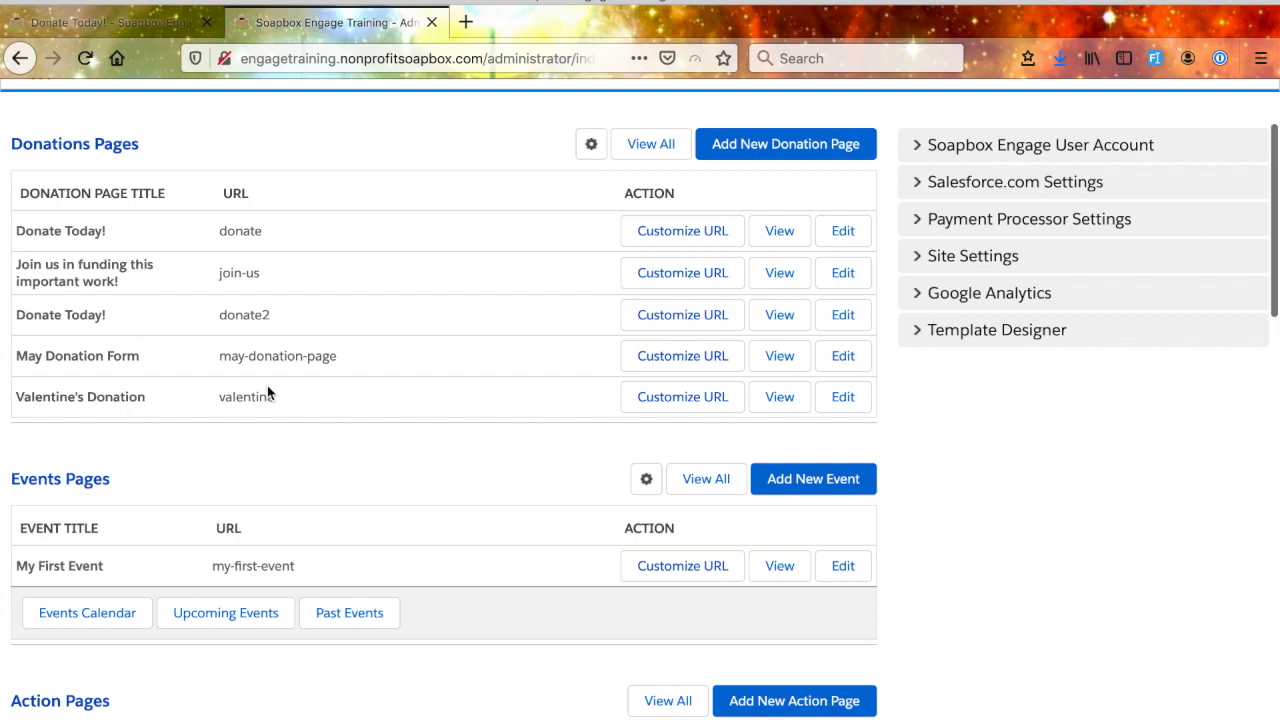
scroll(267, 390, down, 12)
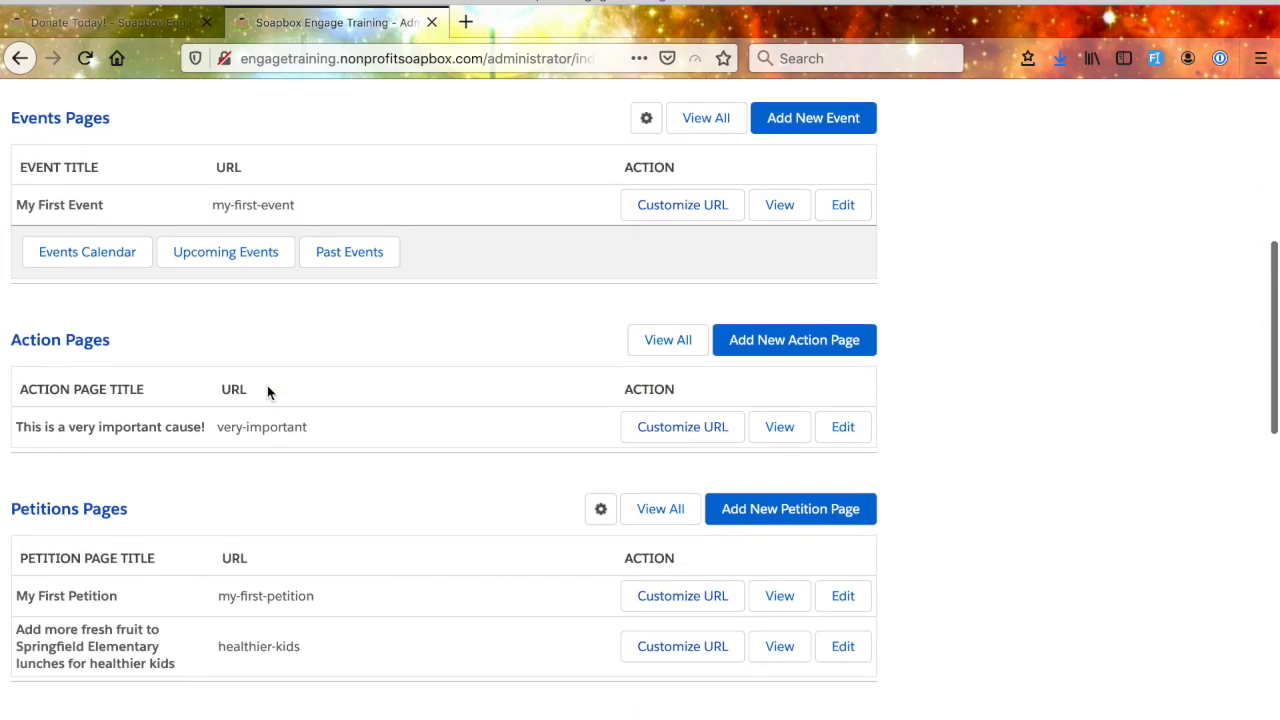
scroll(267, 390, down, 3)
scroll(267, 390, up, 15)
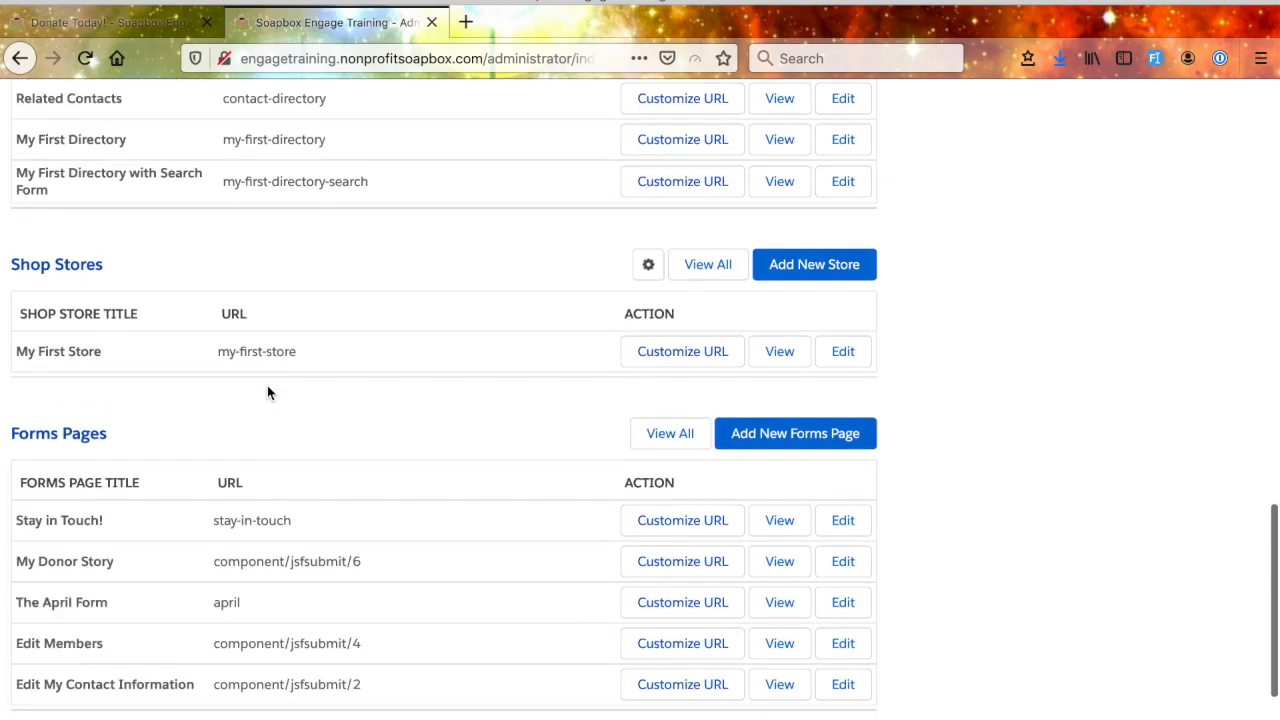
scroll(267, 390, up, 4)
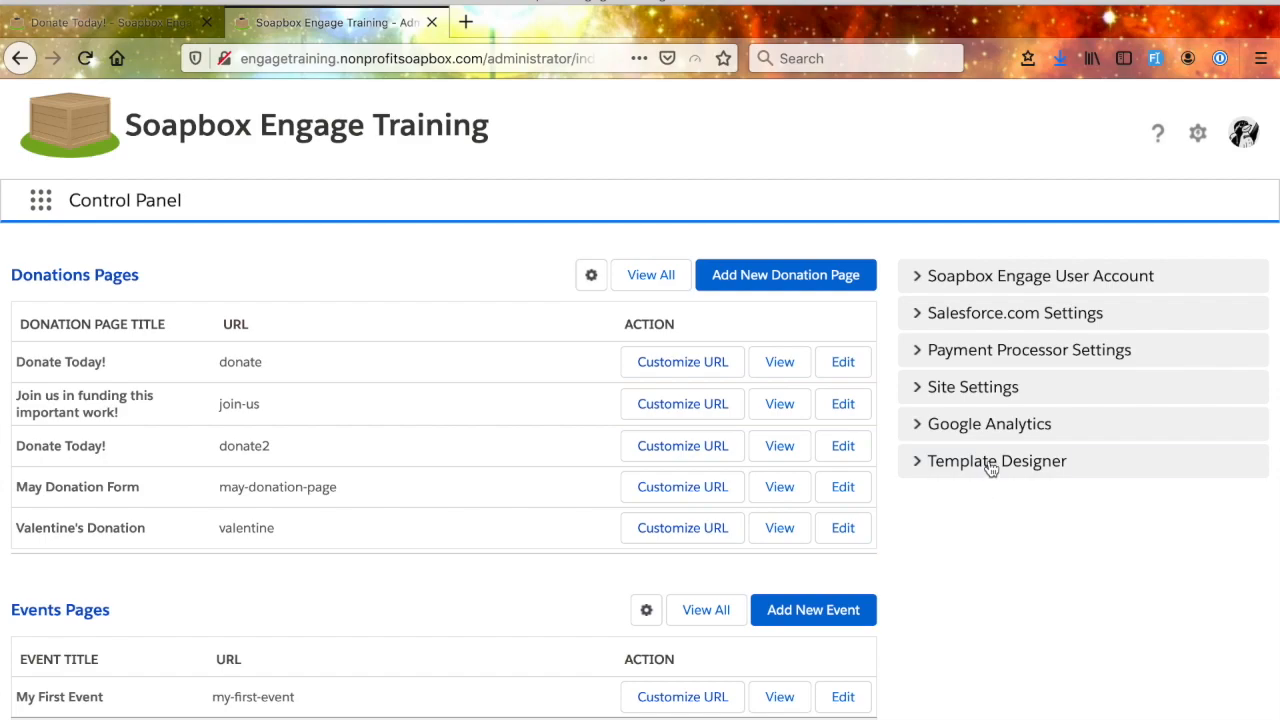
- Examine the Salesforce.com Settings and the available Salesforce accounts, keep My Salesforce Account selected, and collapse the section
click(920, 318)
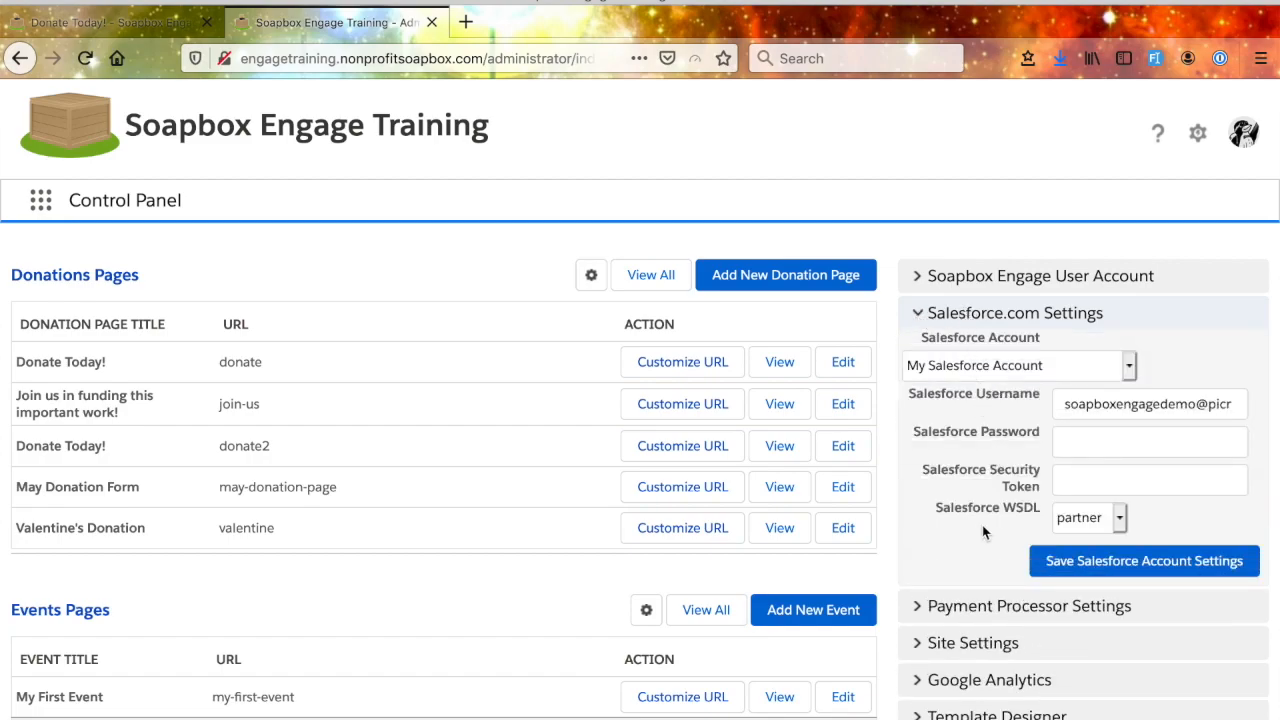
click(1127, 372)
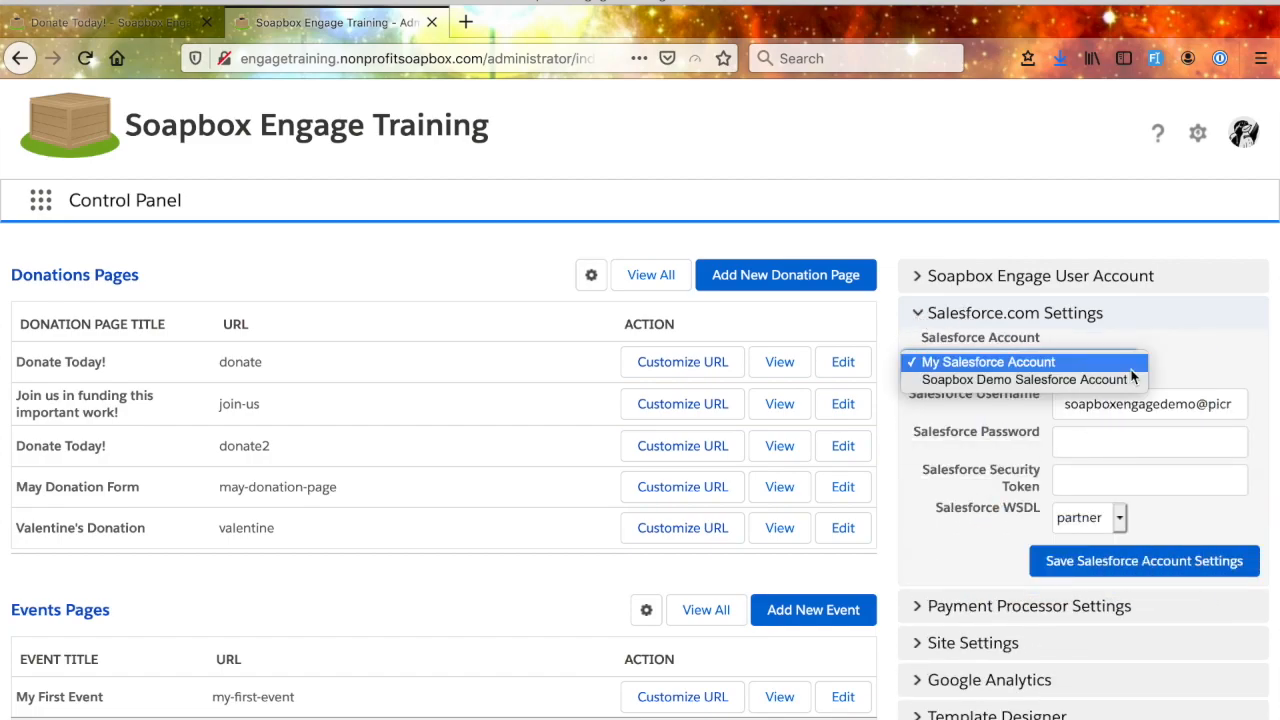
click(999, 362)
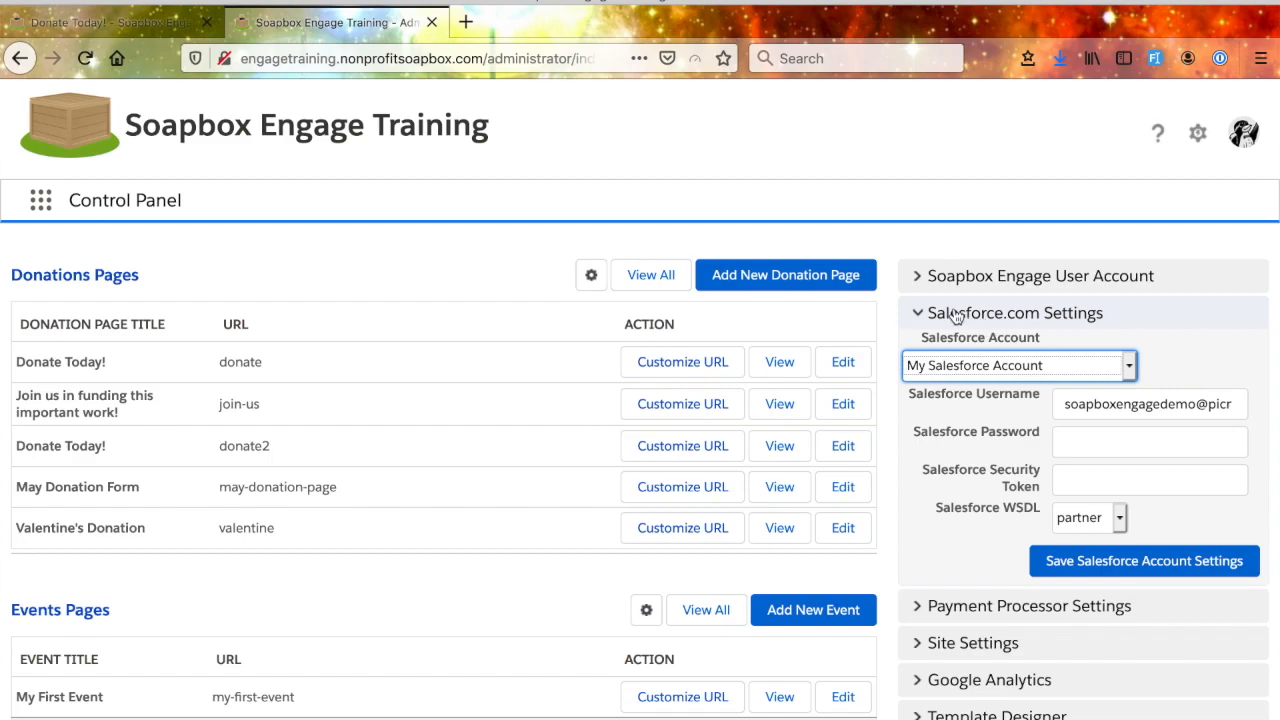
click(919, 315)
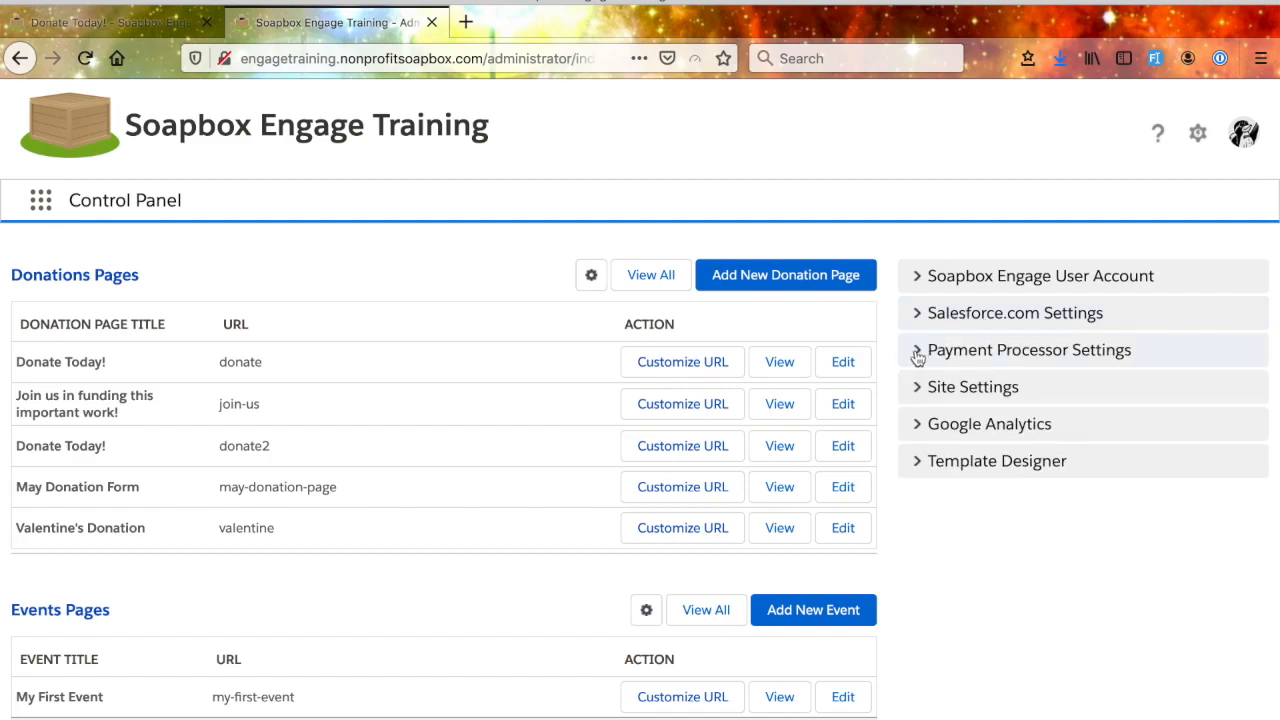
- Expand the Payment Processor Settings and examine the gateway, credential and test mode options
click(918, 358)
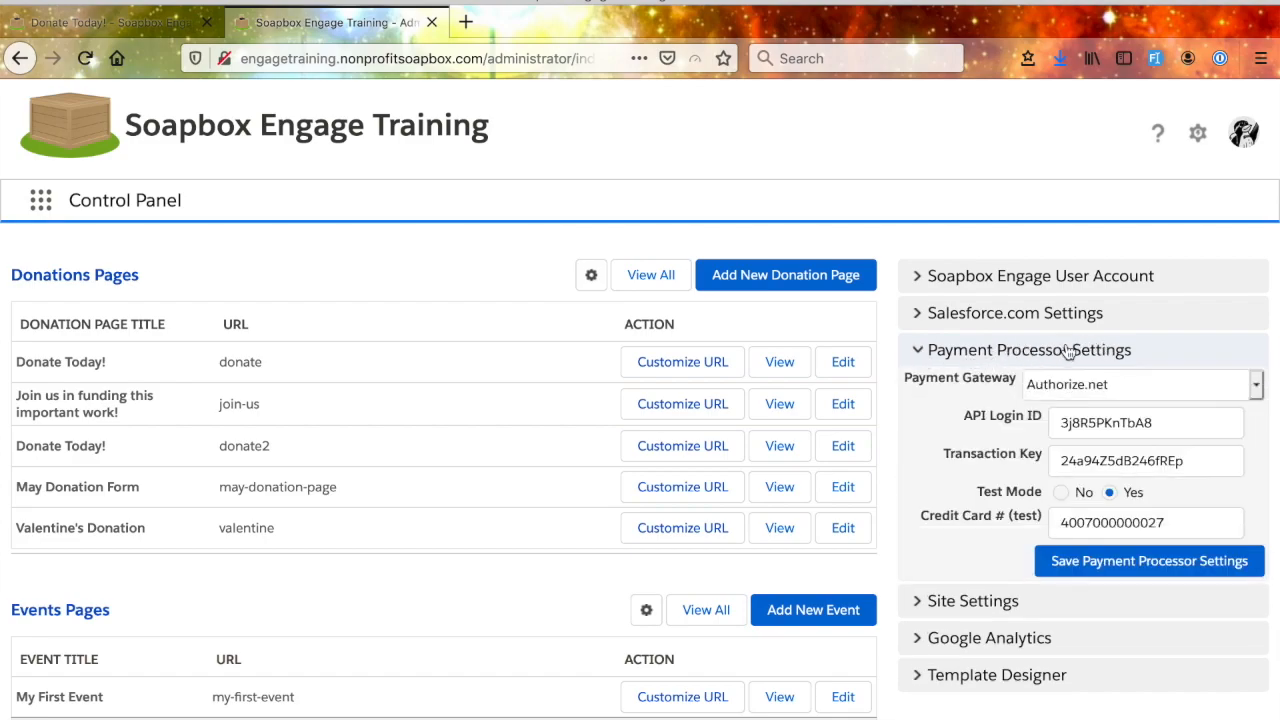
scroll(1035, 482, down, 1)
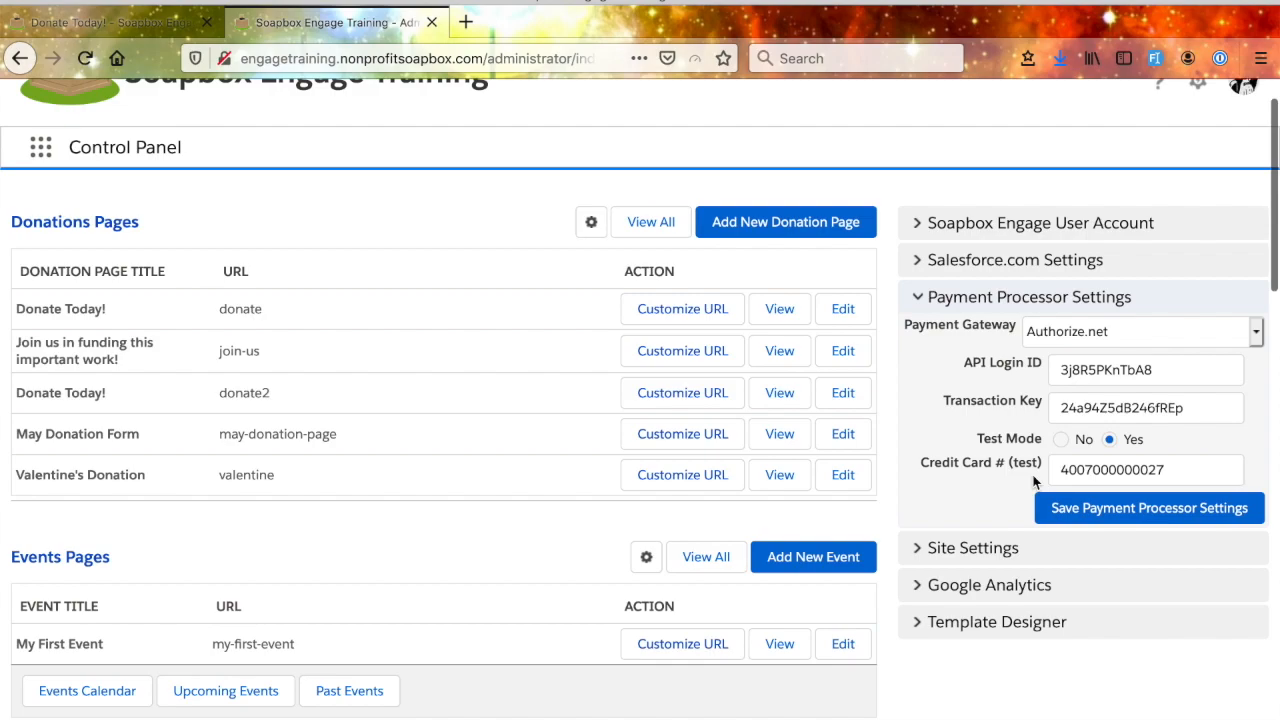
- Look through the available payment gateways, including Stripe, and keep Authorize.net selected
click(1257, 338)
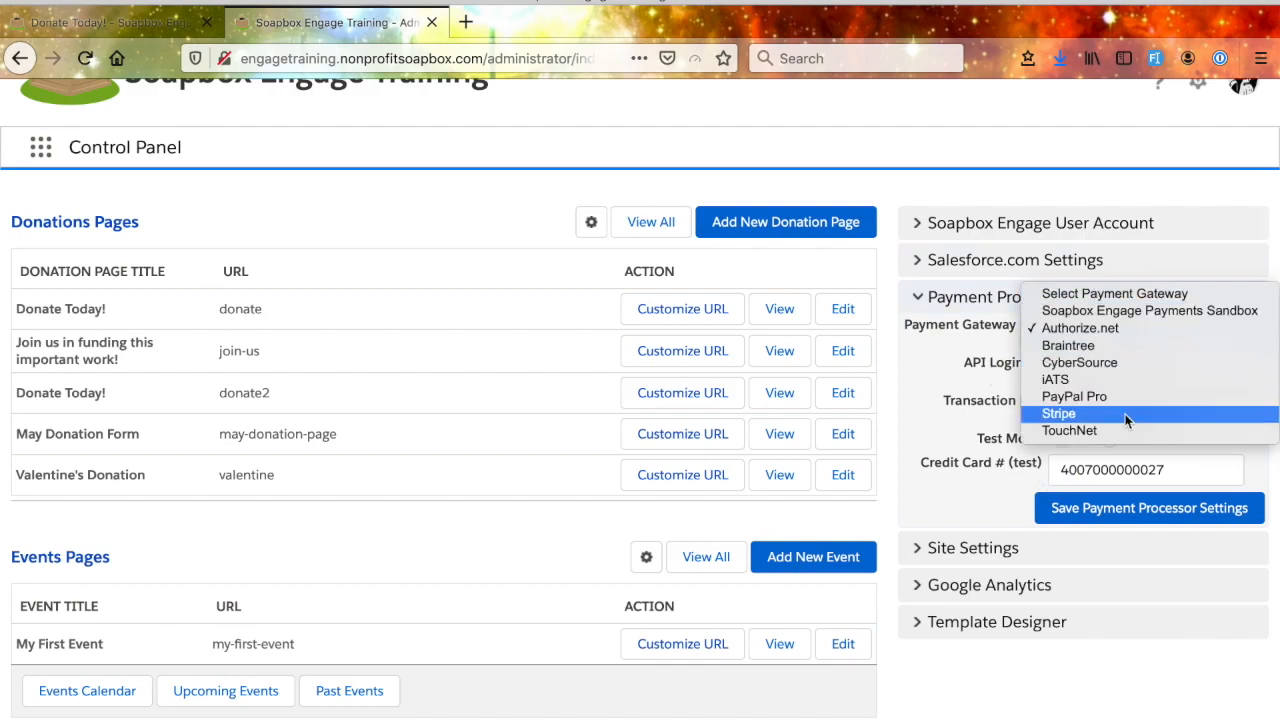
click(1128, 335)
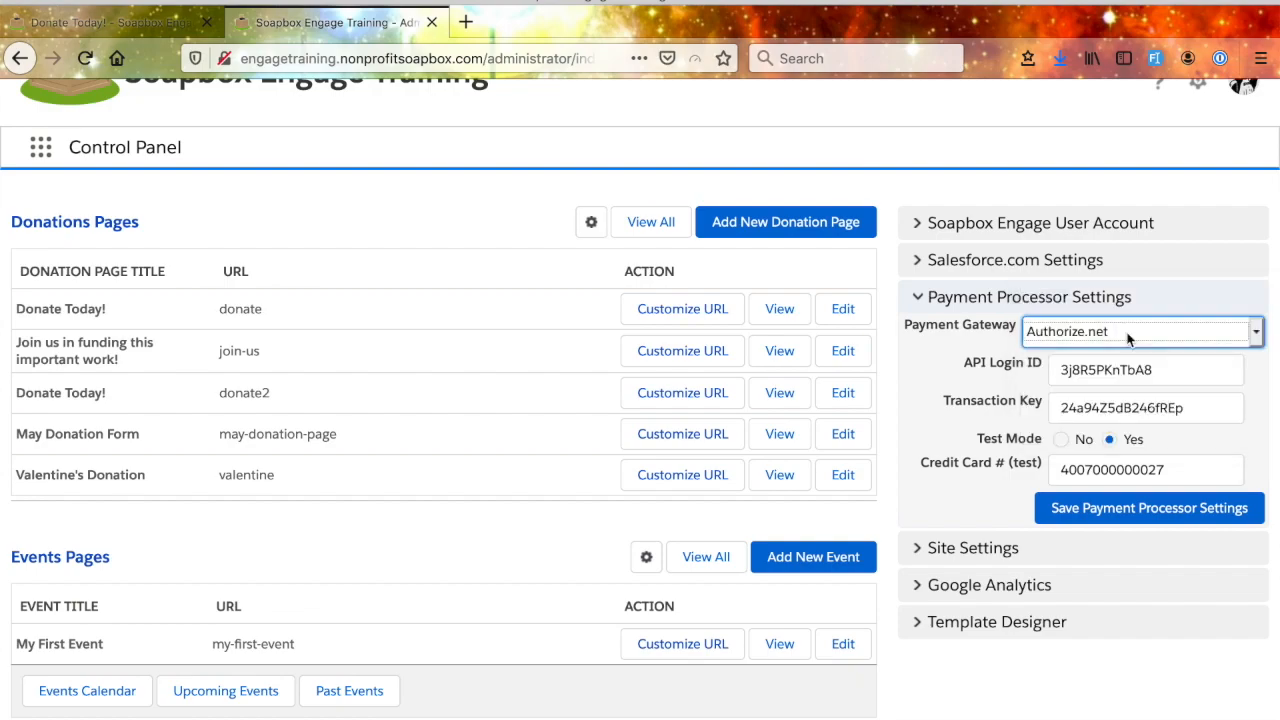
click(1254, 335)
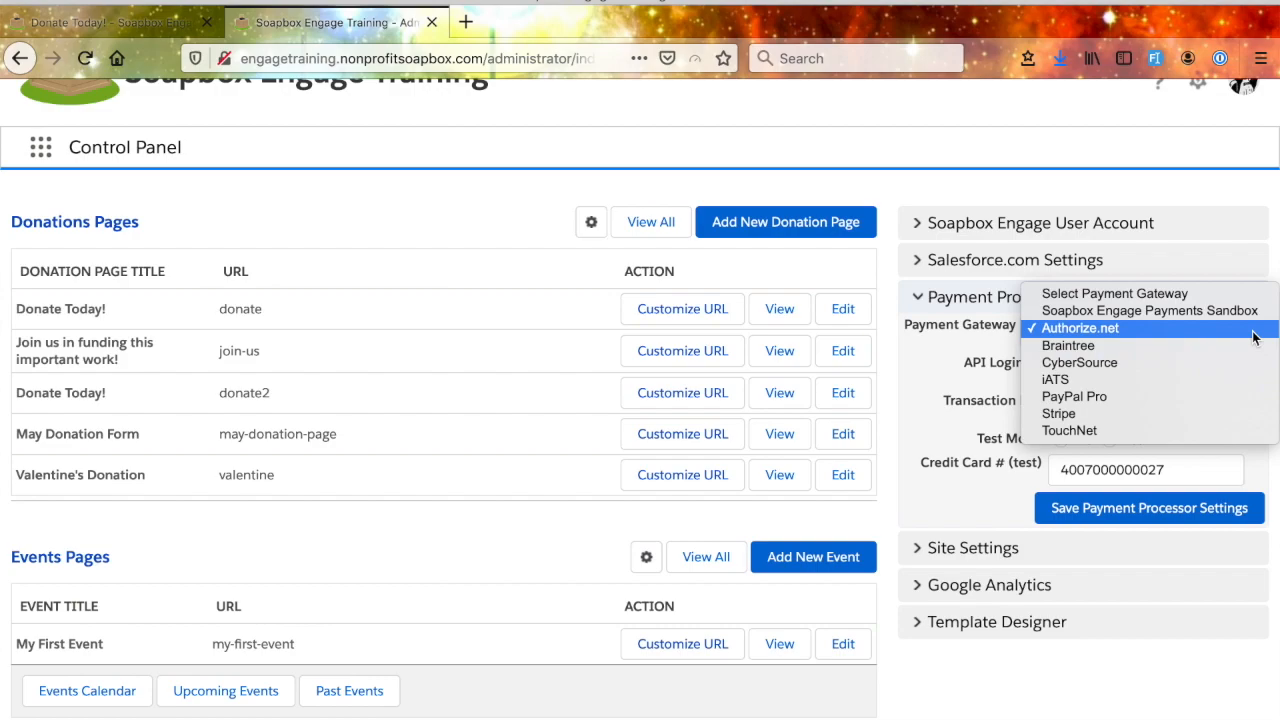
click(1115, 331)
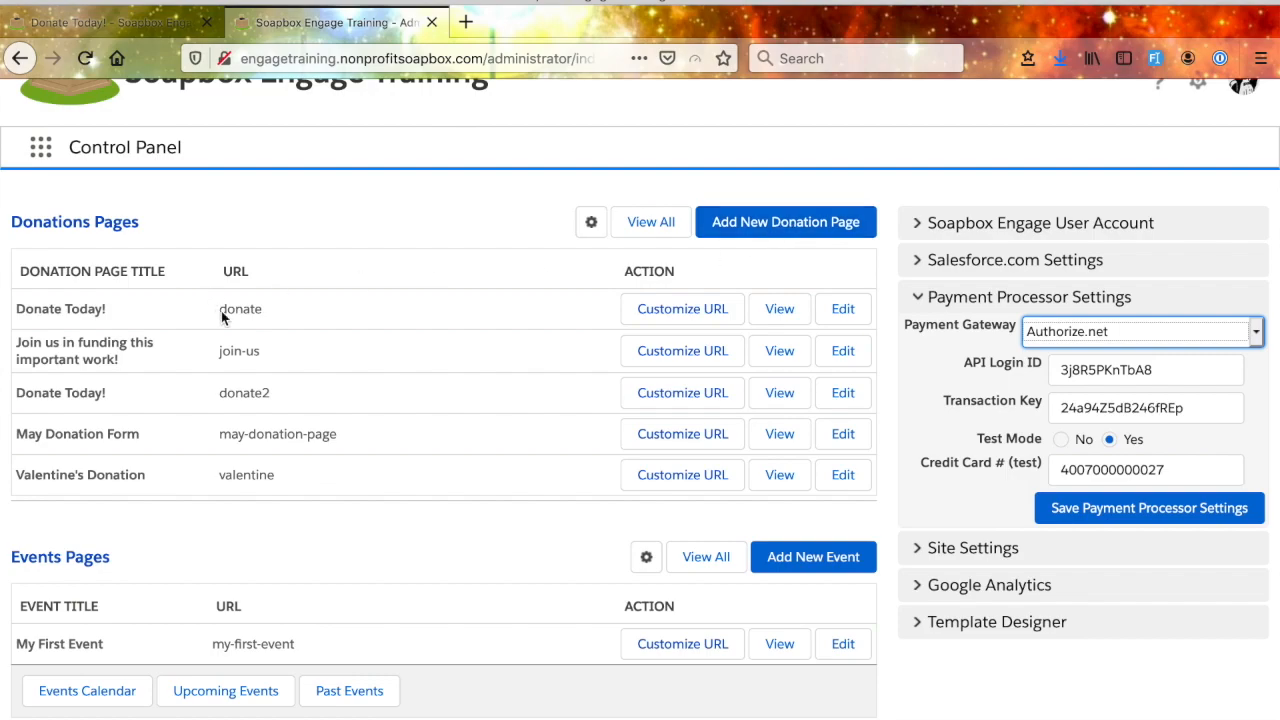
- Review the page link and title of the first Donate Today! page without saving, and view its public page before returning to the control panel
click(699, 318)
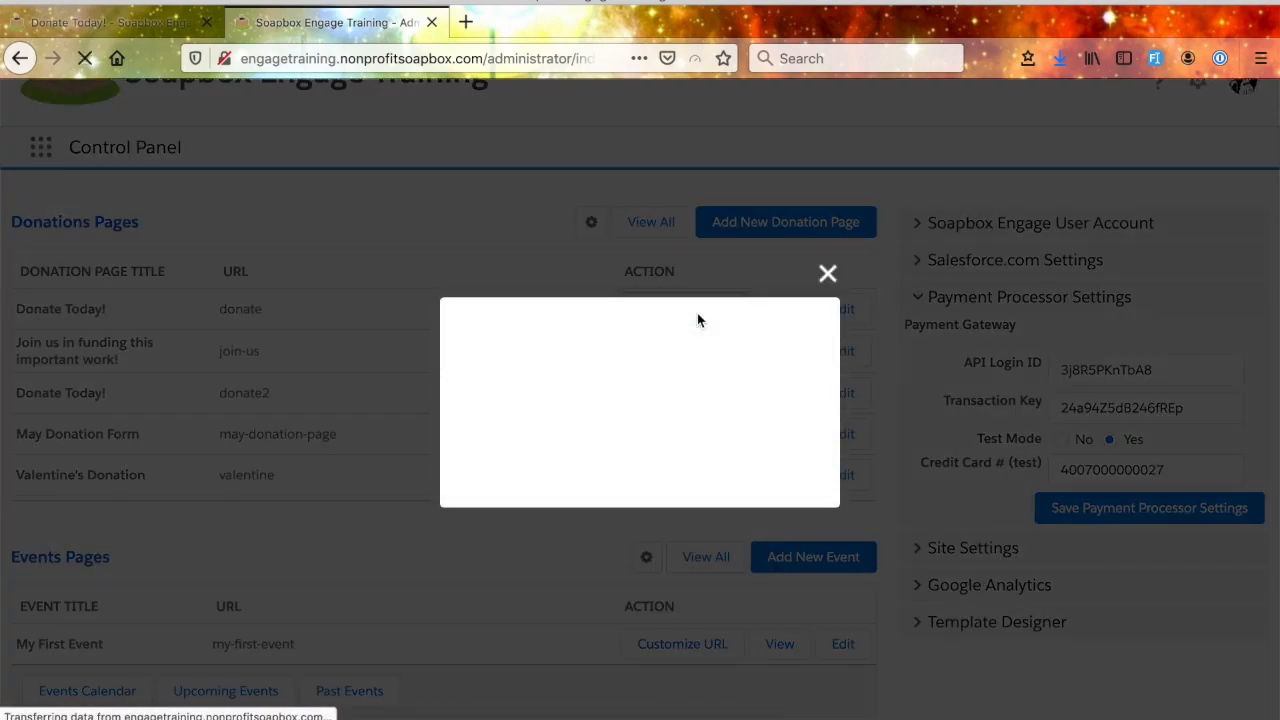
drag(646, 386, 586, 387)
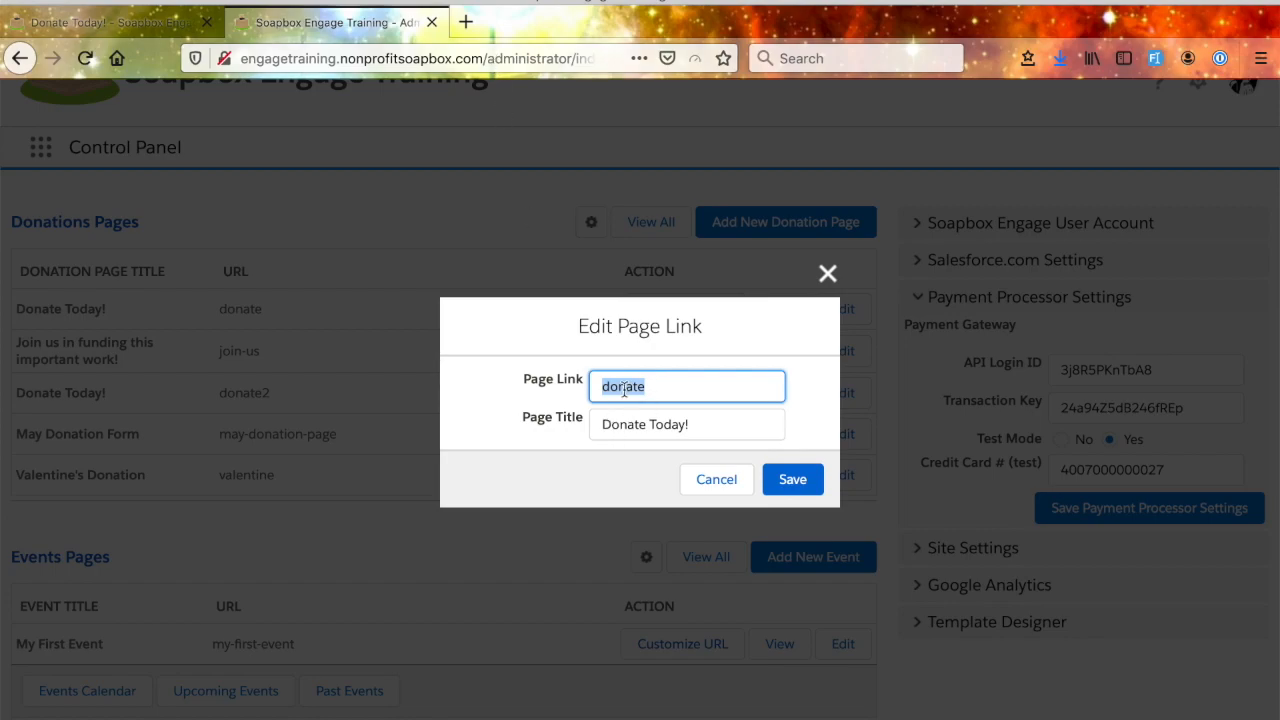
key(Tab)
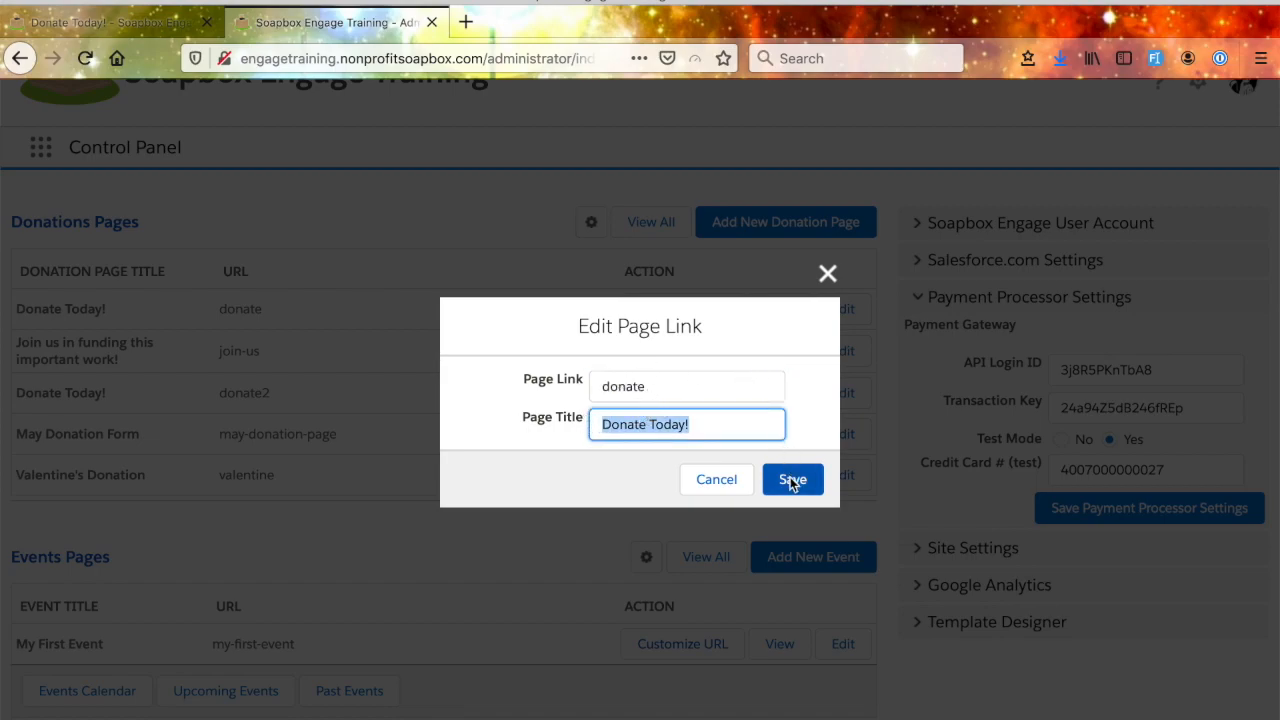
click(828, 273)
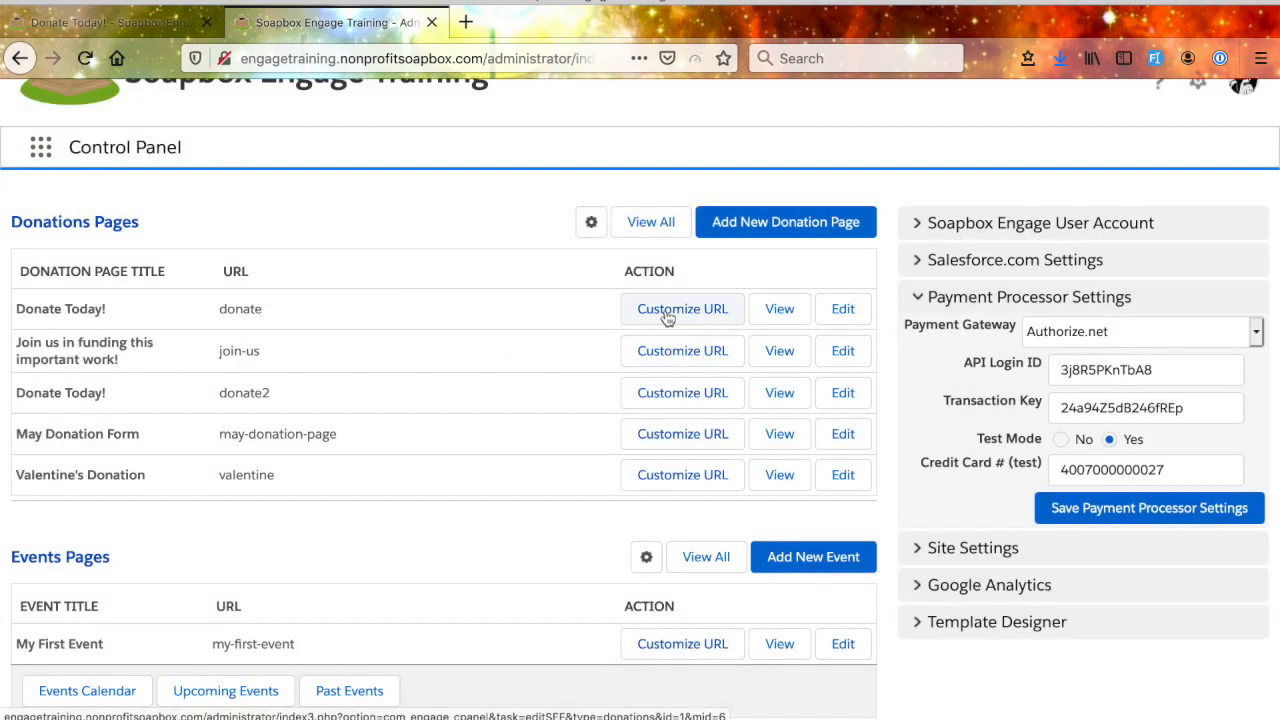
click(780, 312)
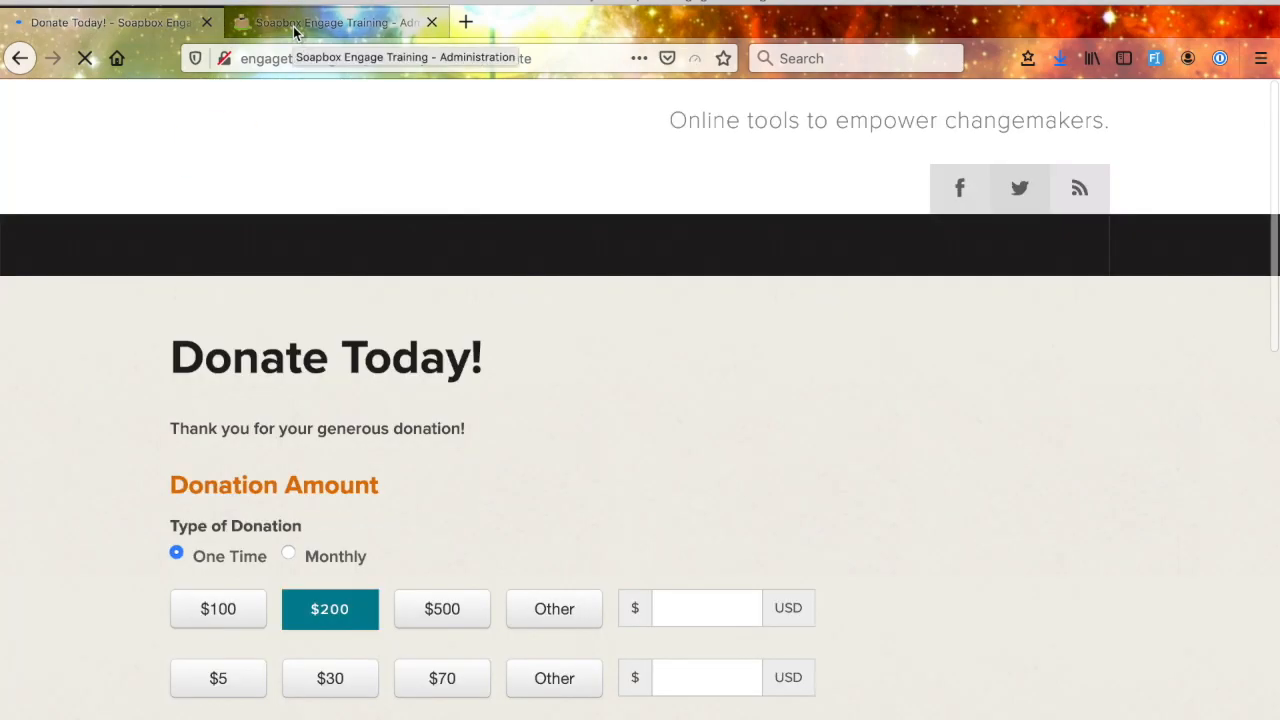
click(294, 28)
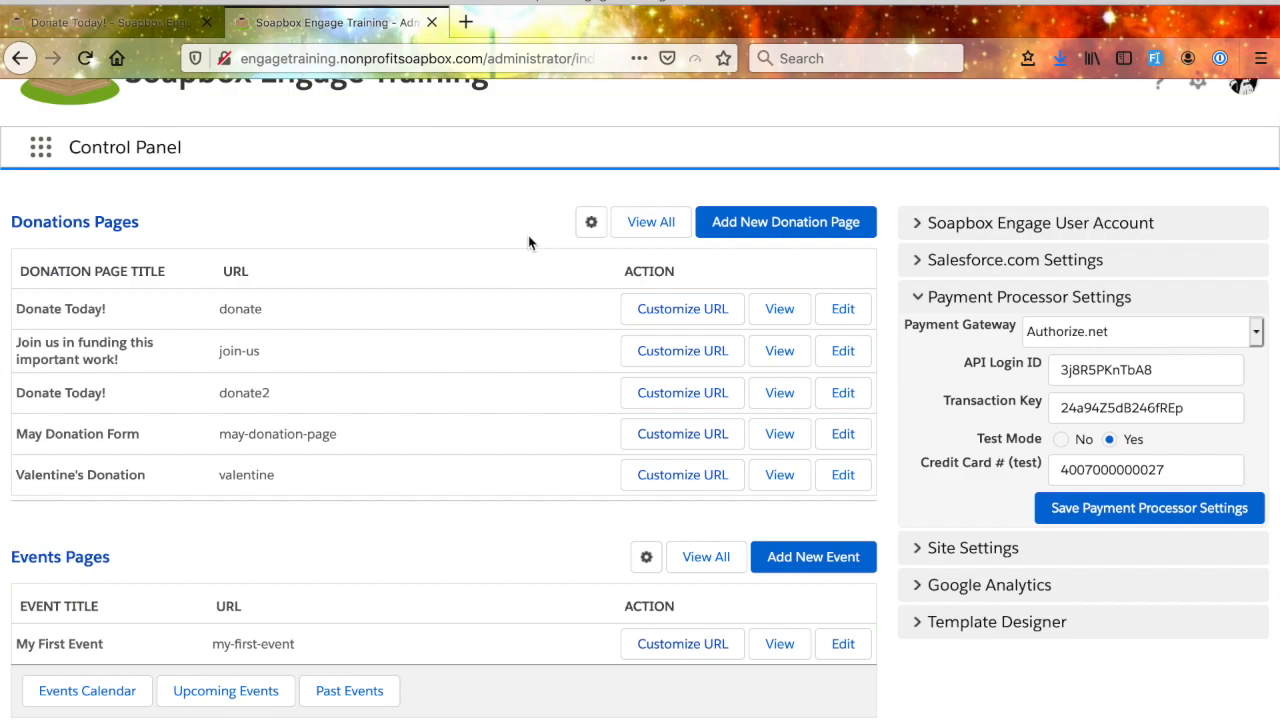
- Open the Donations Configuration and examine its Payment settings, including the Minimum Value and Transaction Description fields
click(592, 229)
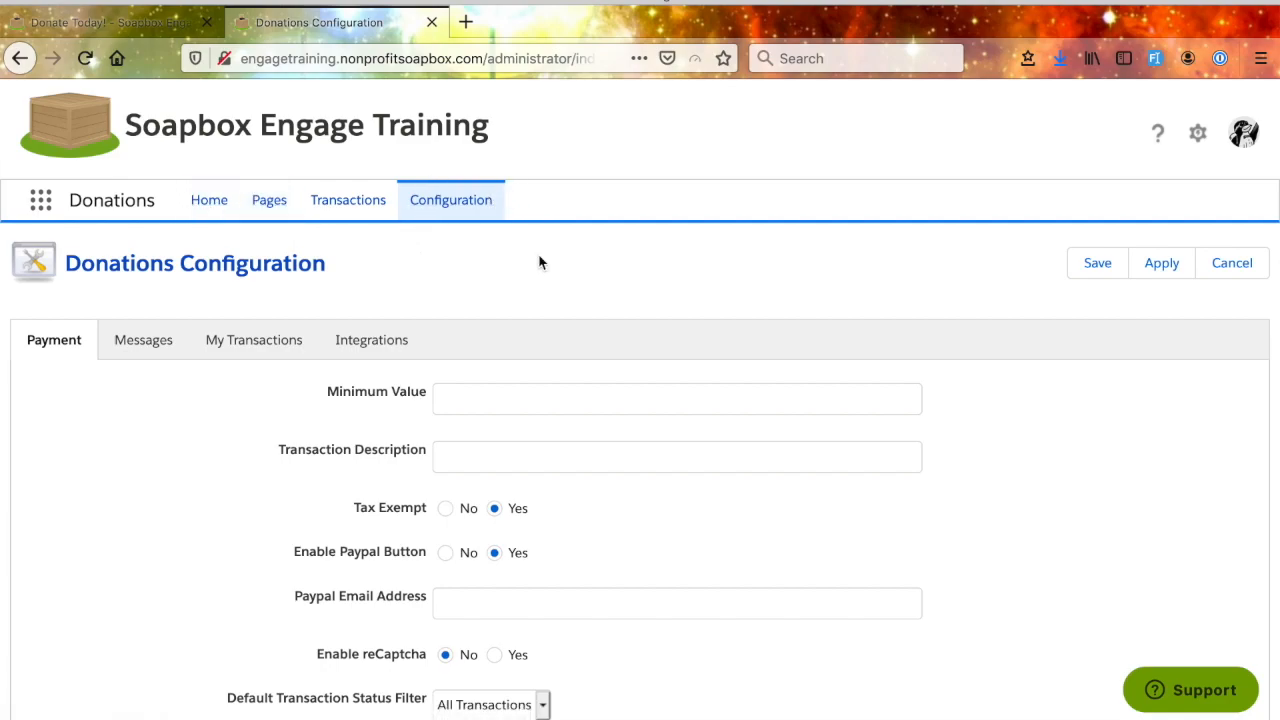
scroll(540, 262, down, 1)
scroll(624, 457, down, 1)
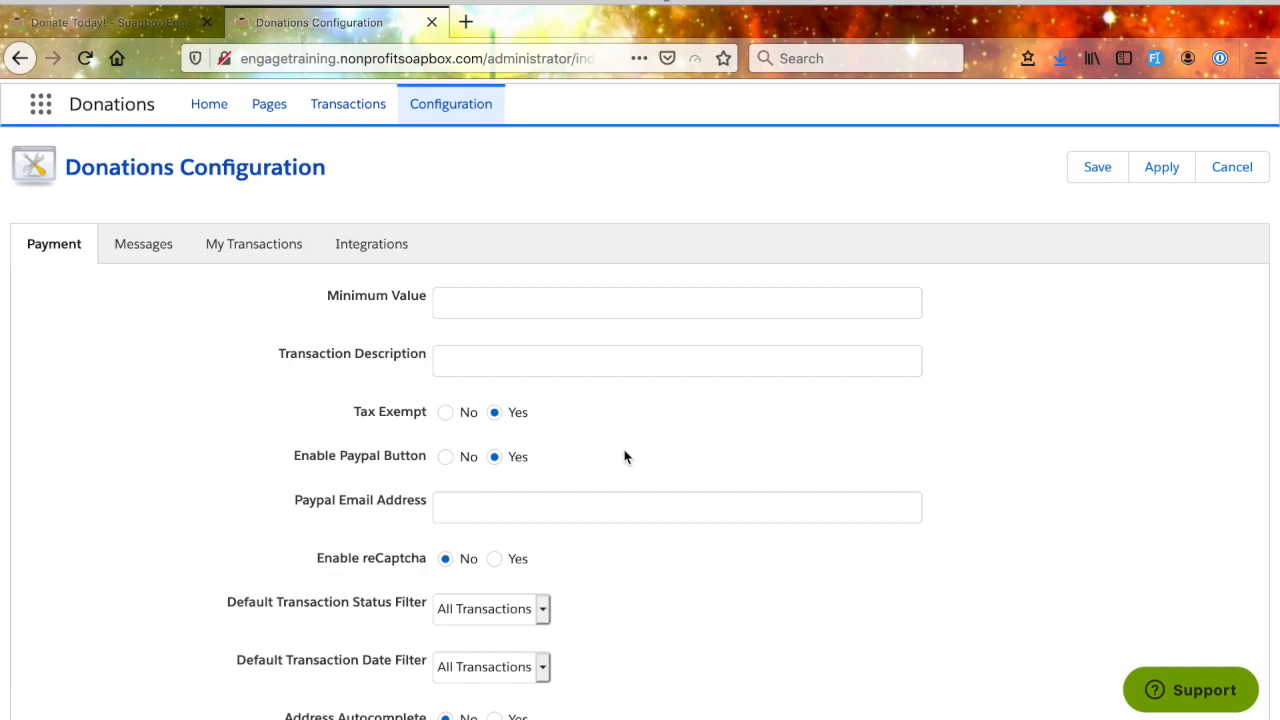
scroll(624, 455, down, 3)
scroll(626, 454, up, 2)
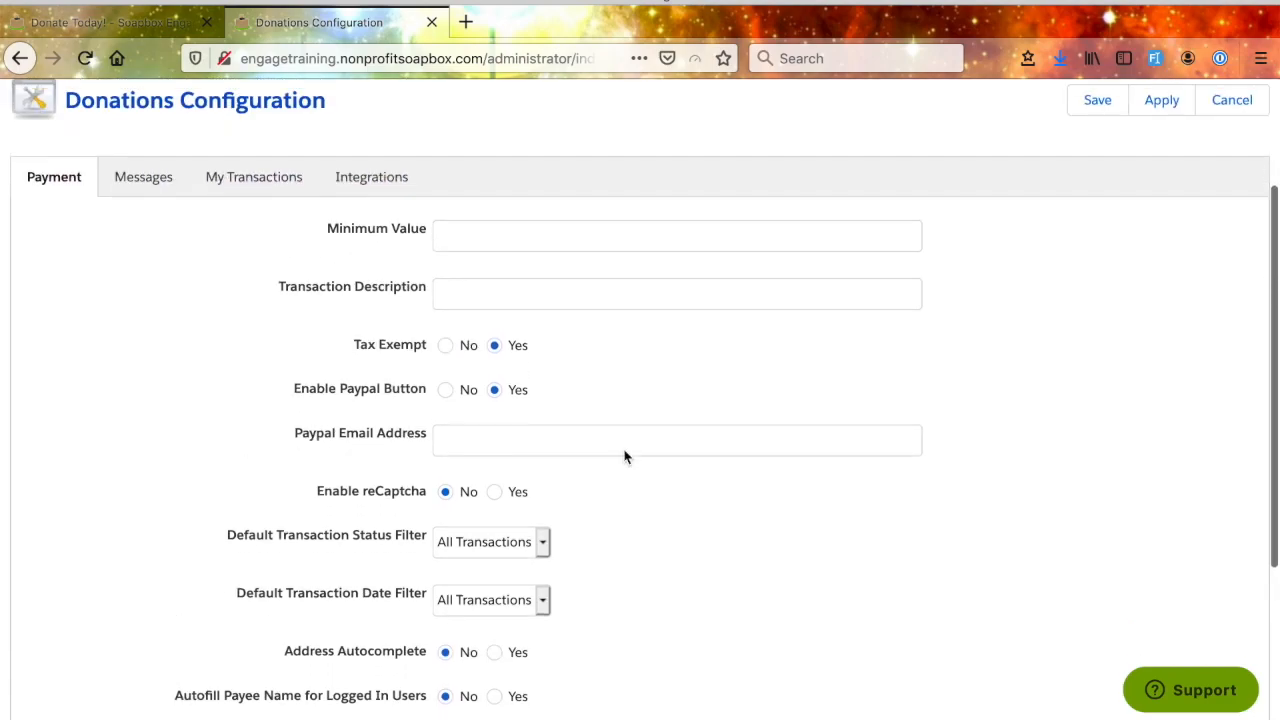
click(500, 240)
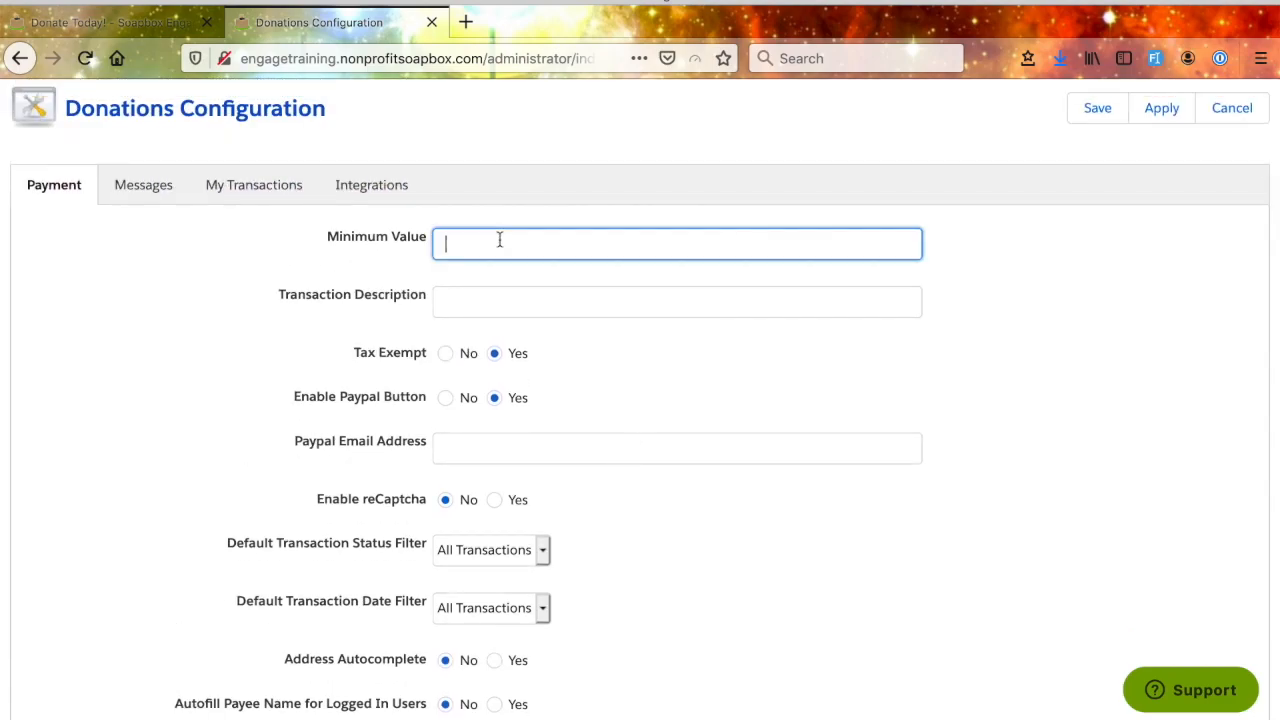
click(561, 306)
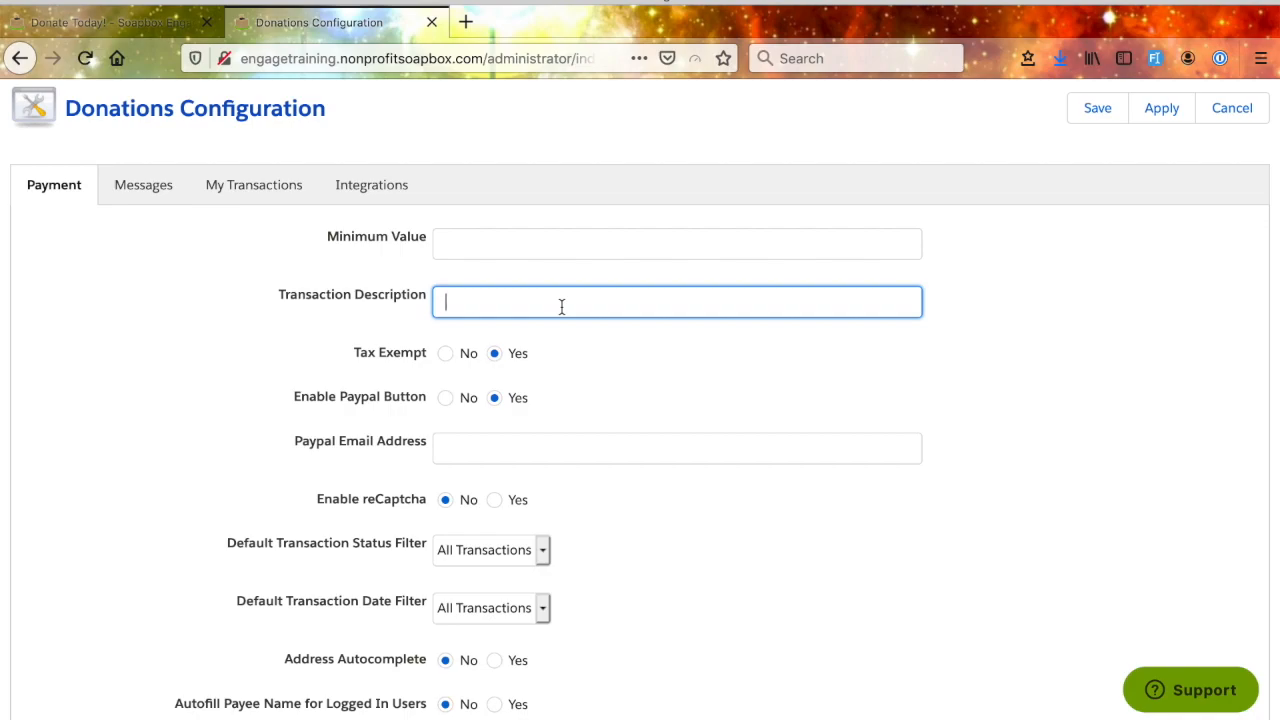
scroll(540, 560, down, 2)
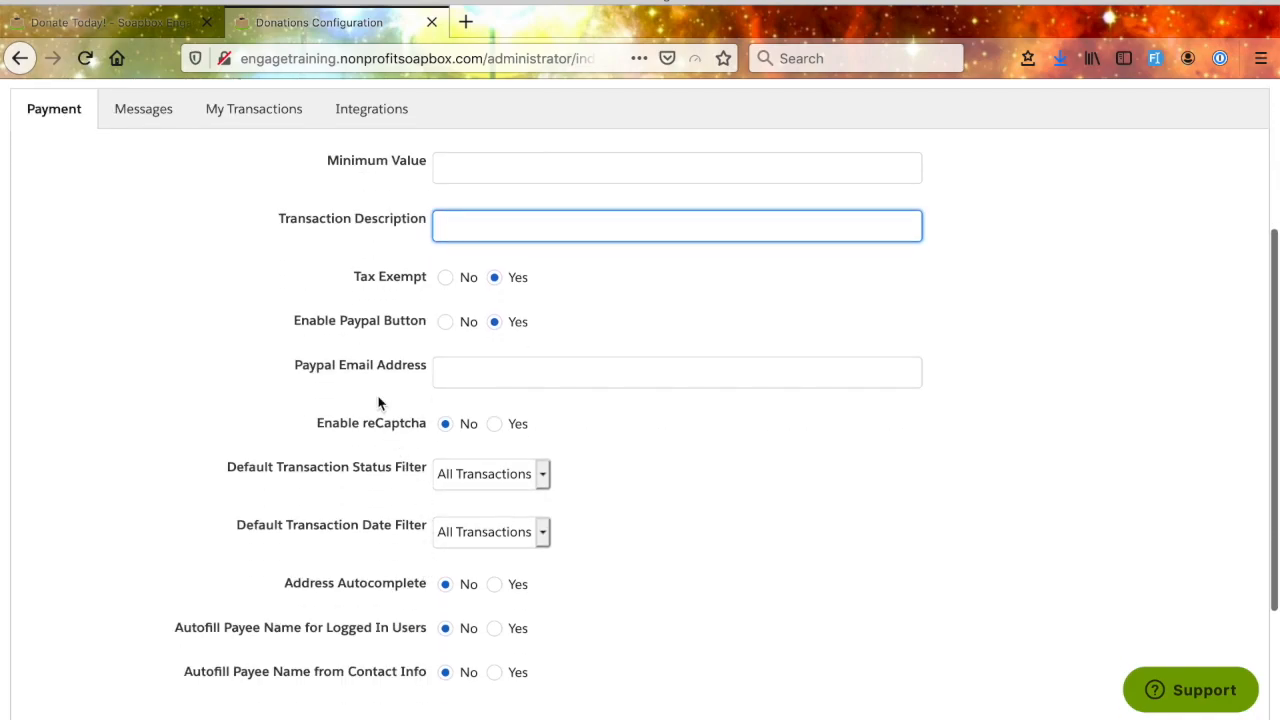
- Keep the Paypal button enabled and check the Paypal Email Address field, leaving it empty
click(495, 322)
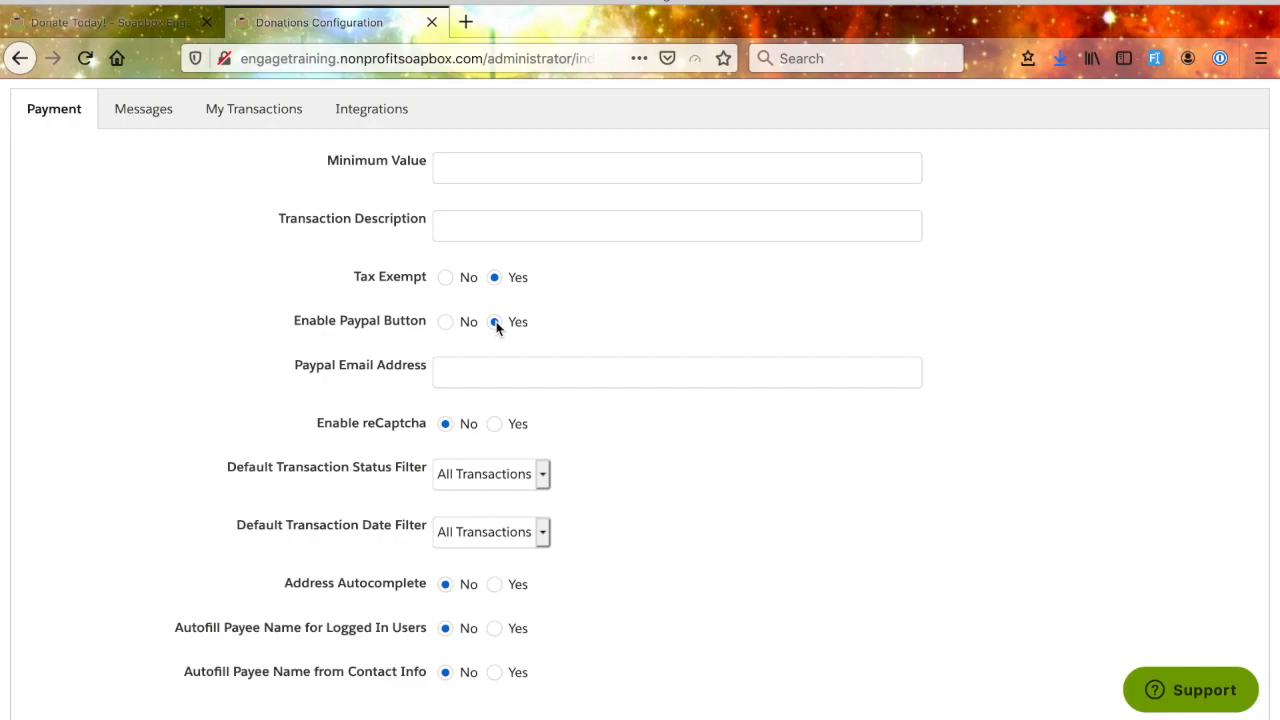
click(476, 380)
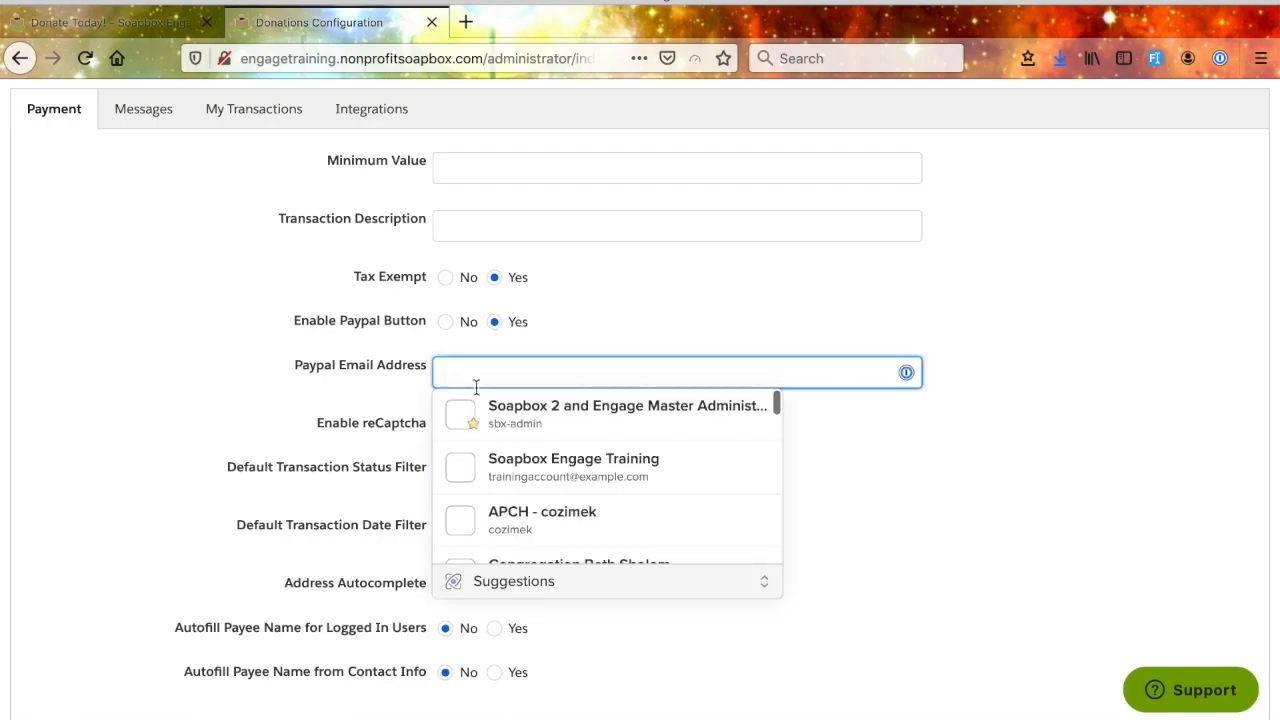
click(655, 304)
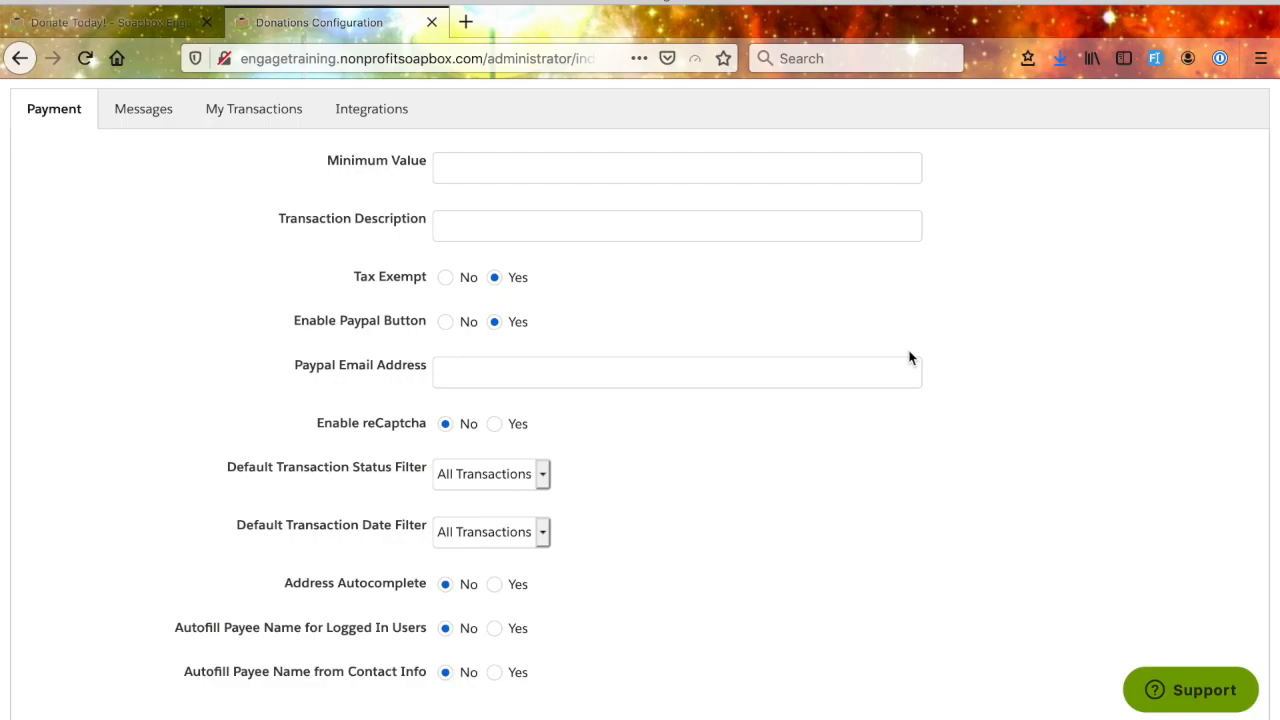
scroll(909, 357, up, 1)
scroll(917, 423, up, 2)
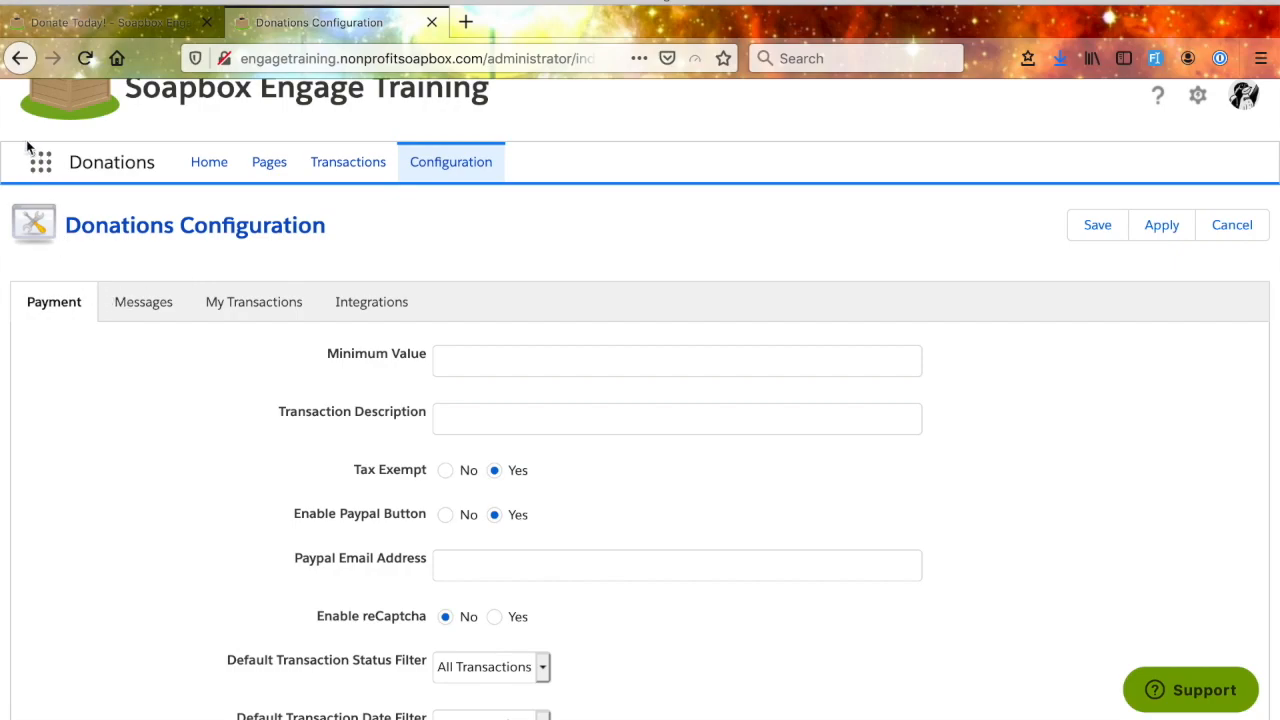
- Return from the Donations Configuration to the Control Panel and open the full list of donation pages
click(42, 168)
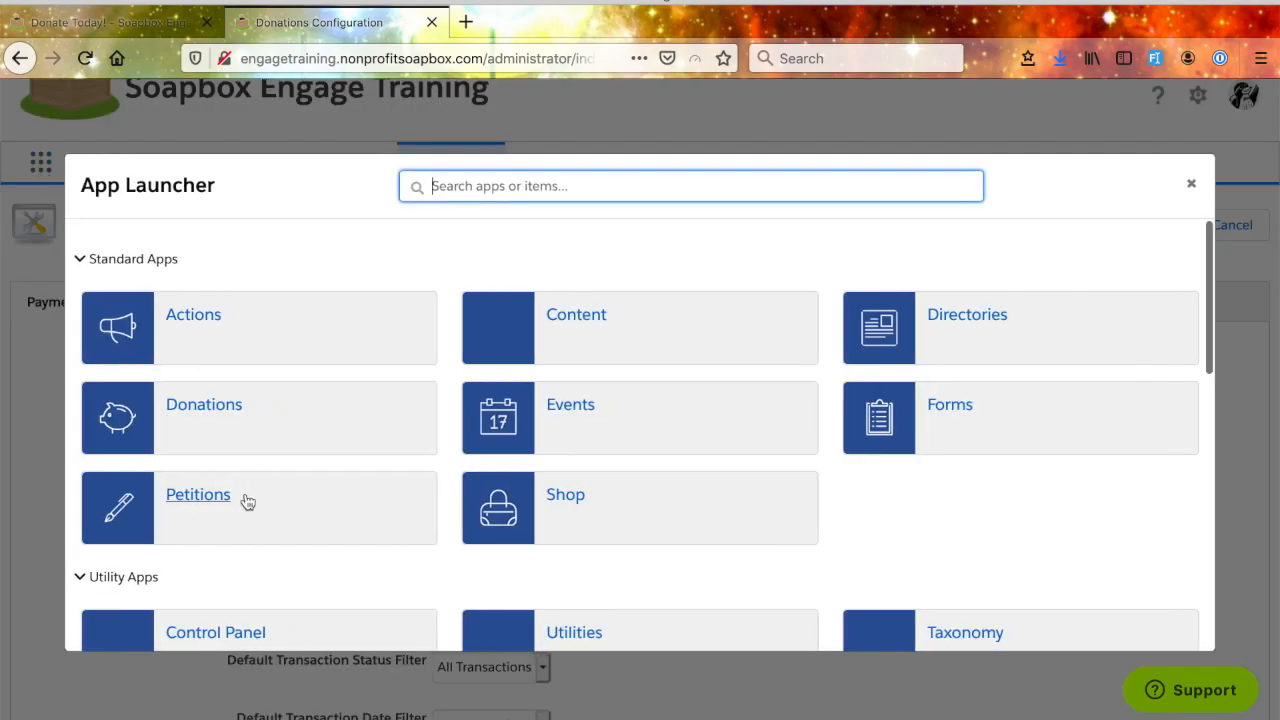
scroll(230, 577, down, 1)
click(209, 577)
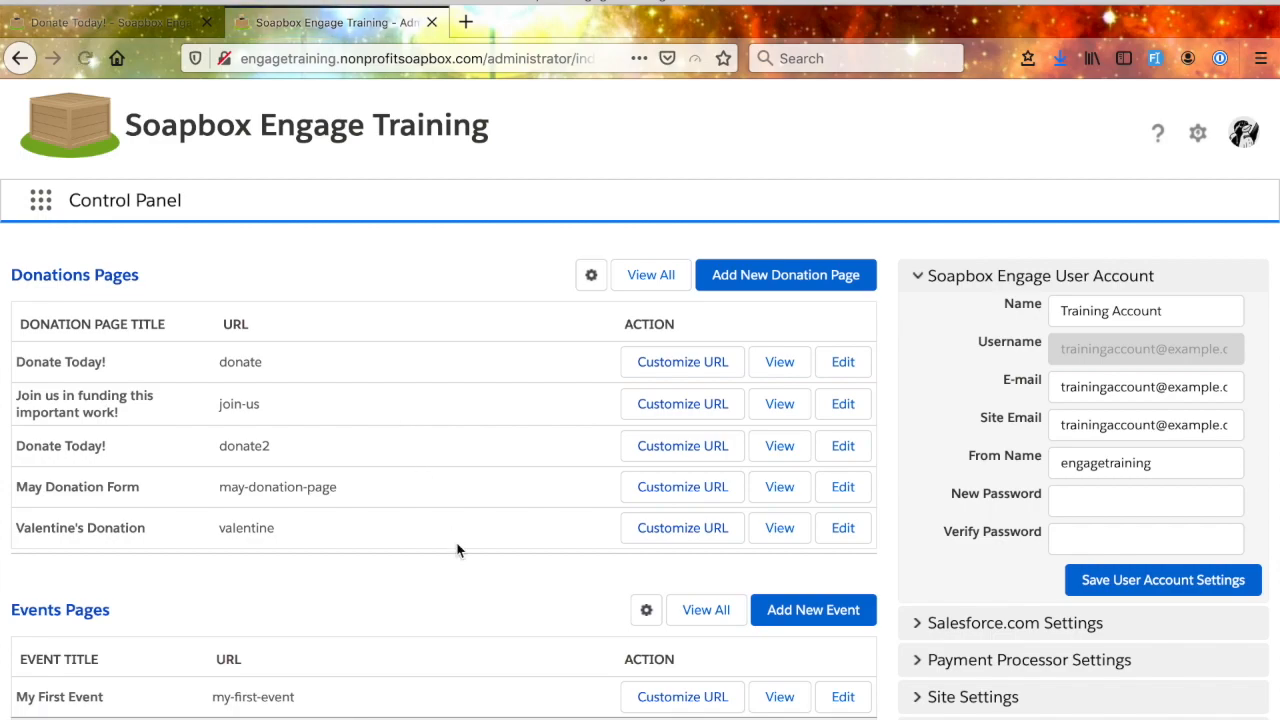
scroll(457, 549, down, 1)
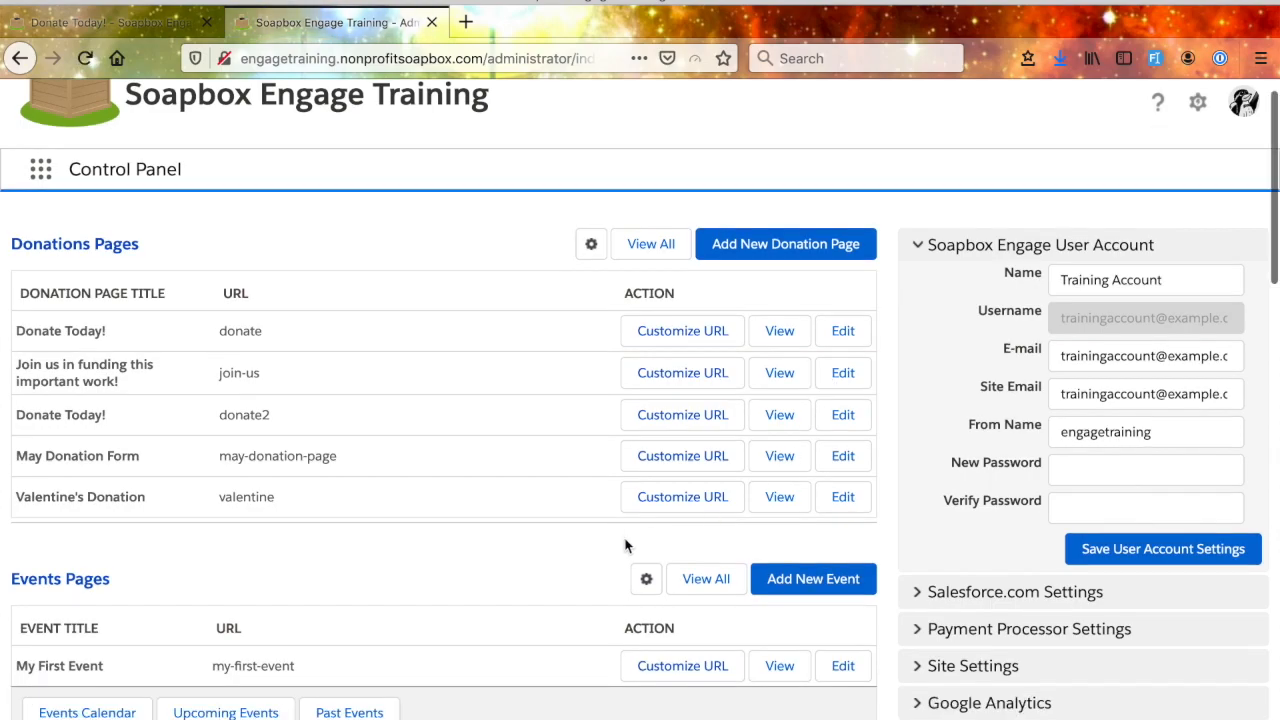
click(655, 246)
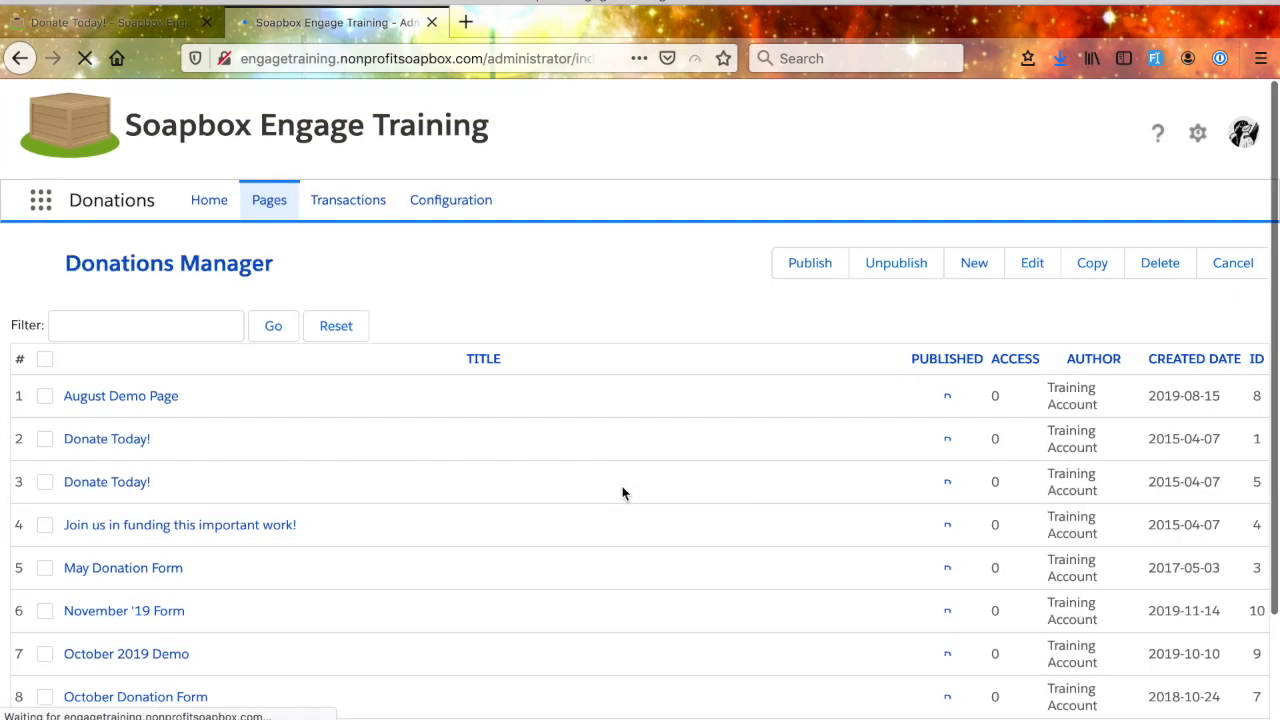
- Look over the Donations Manager list and the choices for how many pages it displays, keeping 20
scroll(622, 492, down, 2)
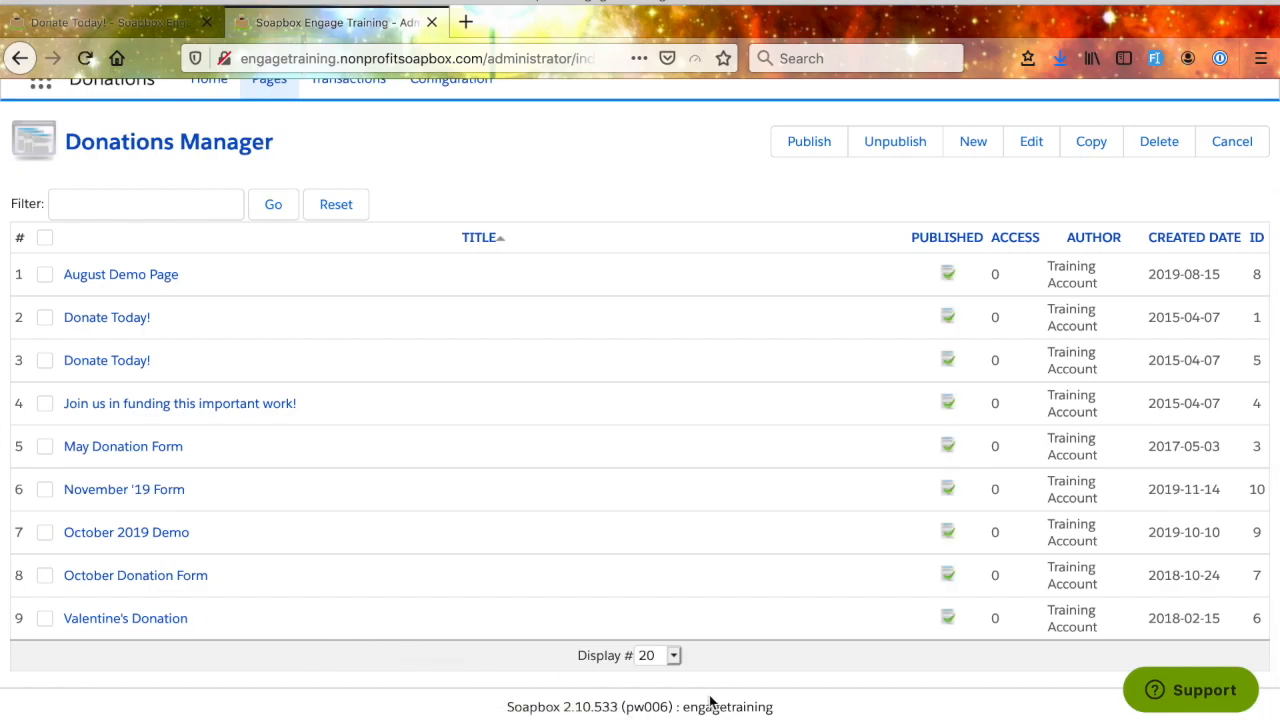
click(674, 657)
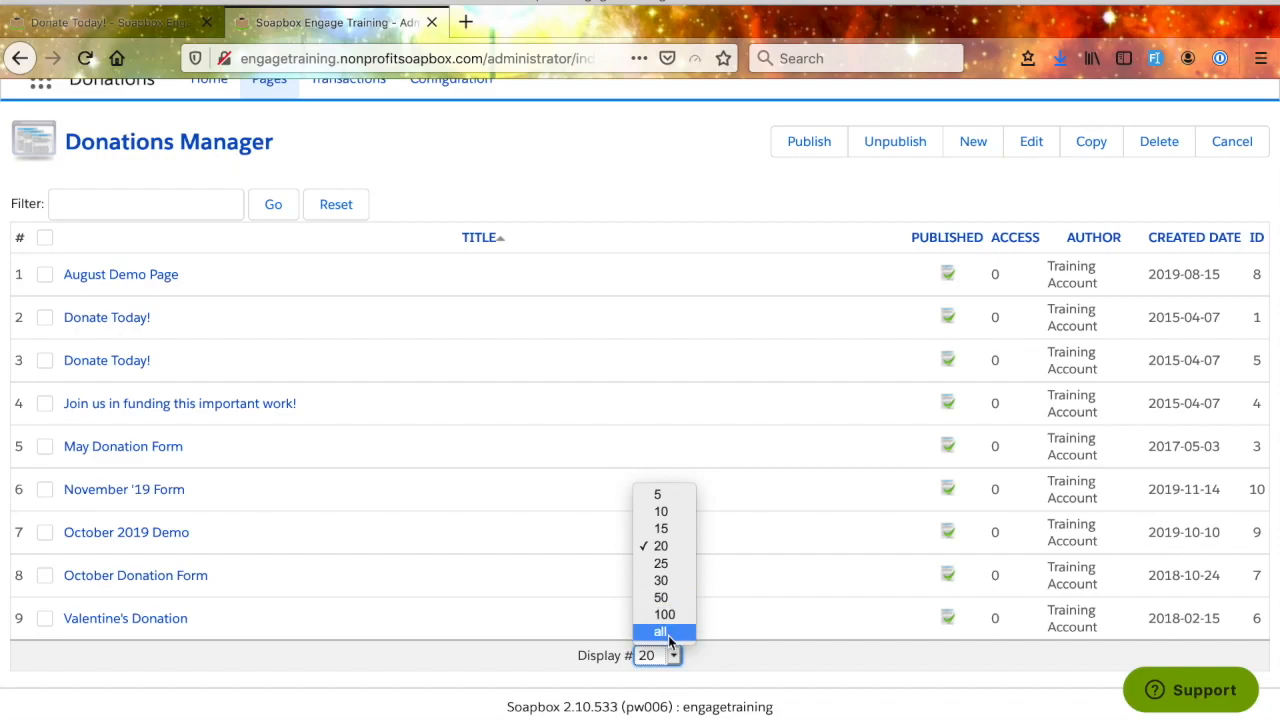
click(472, 668)
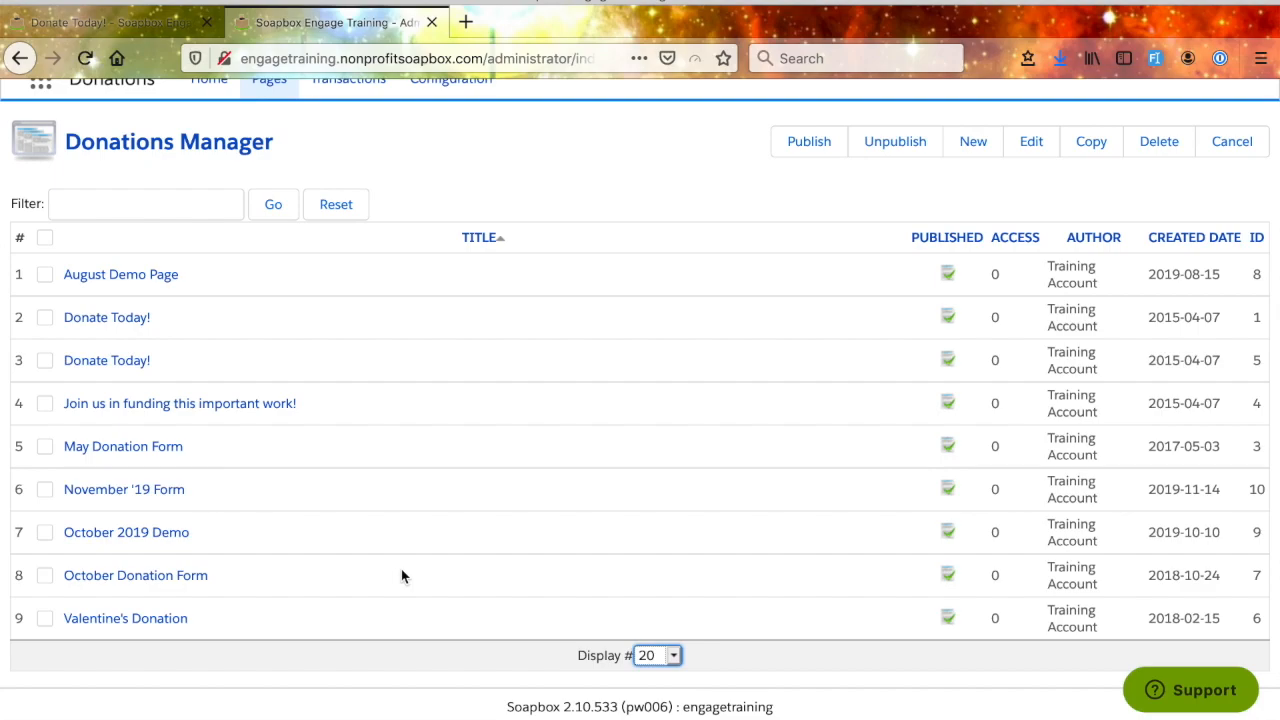
scroll(401, 576, up, 1)
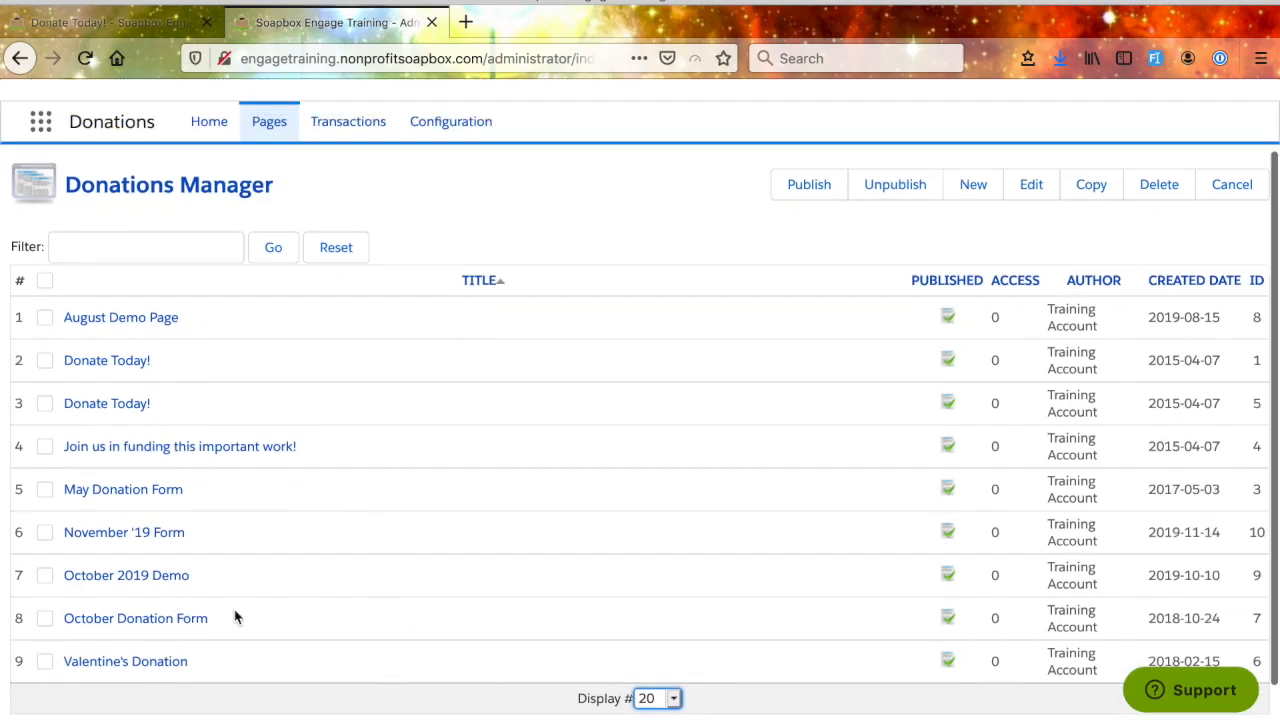
- Filter the donation pages by "august", and reset the filter to list all pages again
click(138, 247)
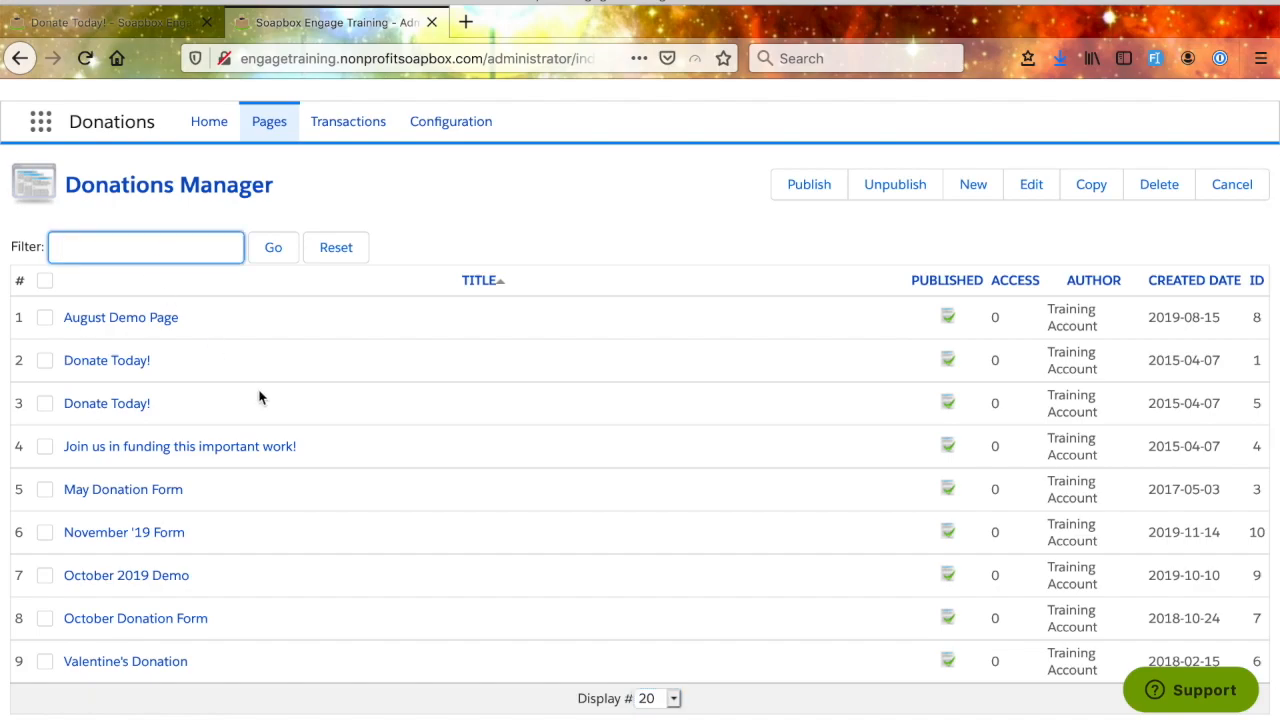
text(august)
click(275, 247)
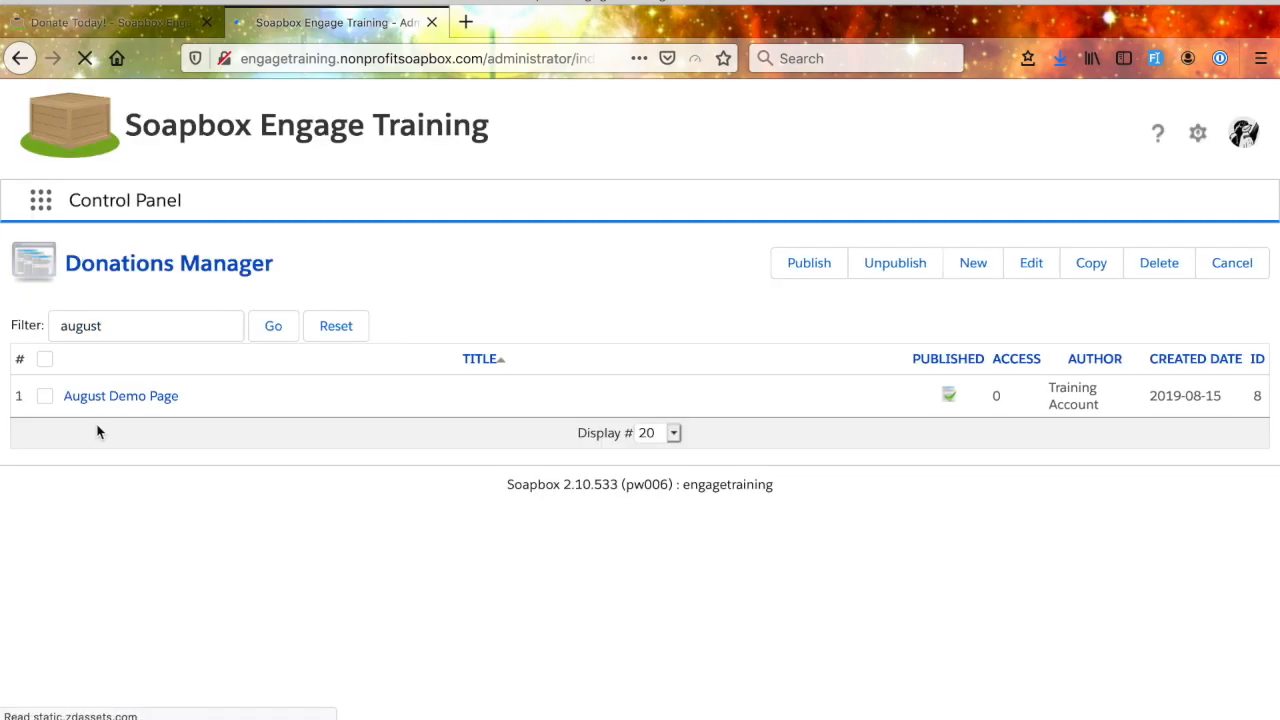
click(338, 336)
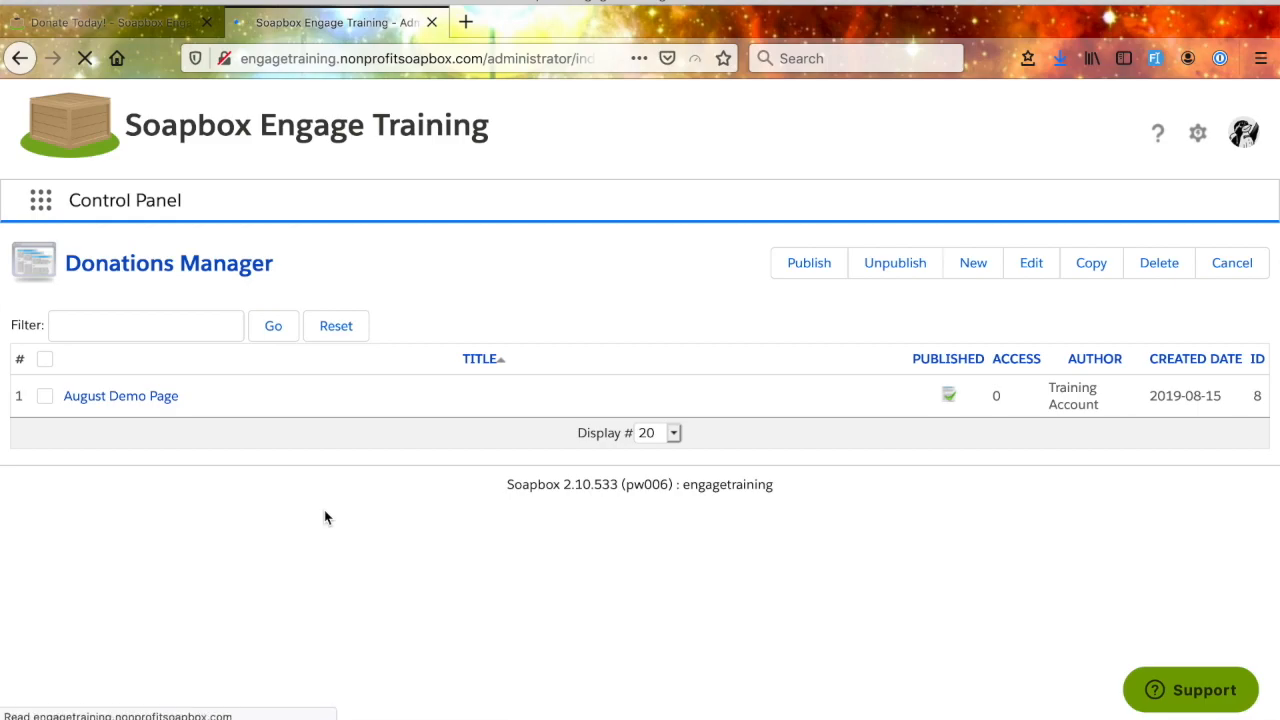
scroll(325, 517, down, 2)
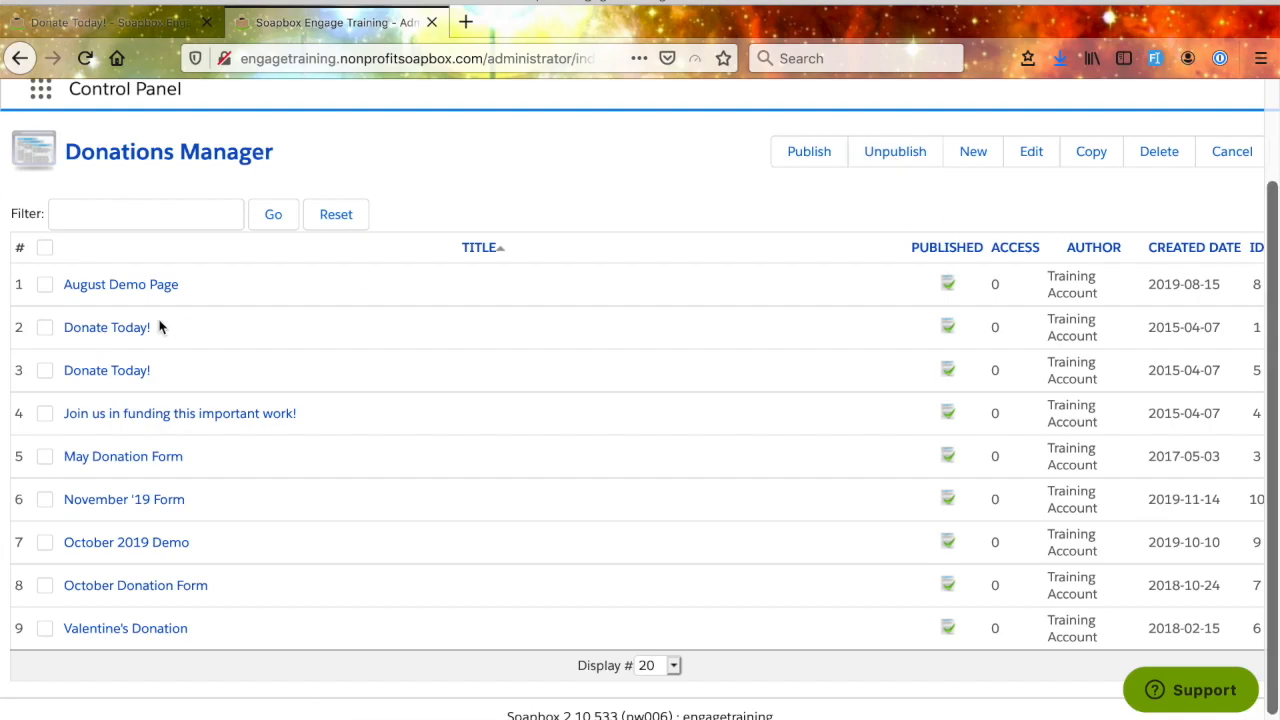
- Unpublish the August Demo Page and both Donate Today! pages in the Donations Manager
click(45, 285)
click(45, 372)
click(45, 327)
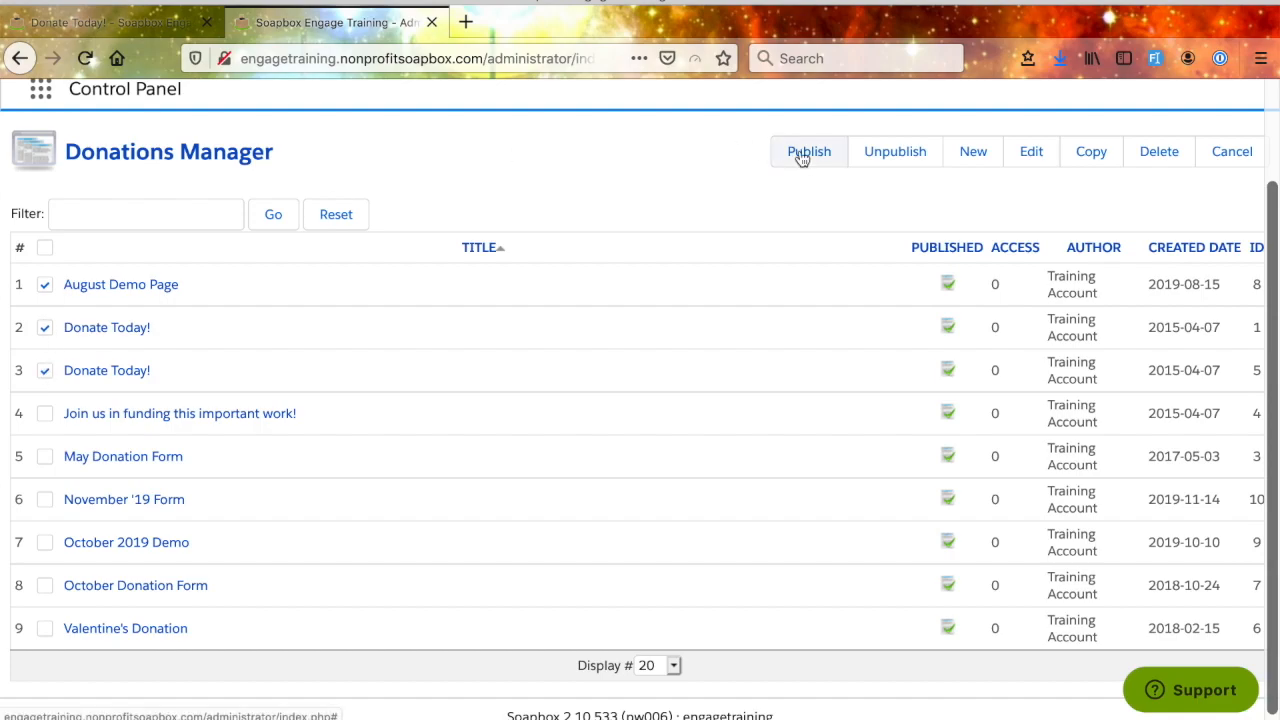
scroll(886, 157, up, 2)
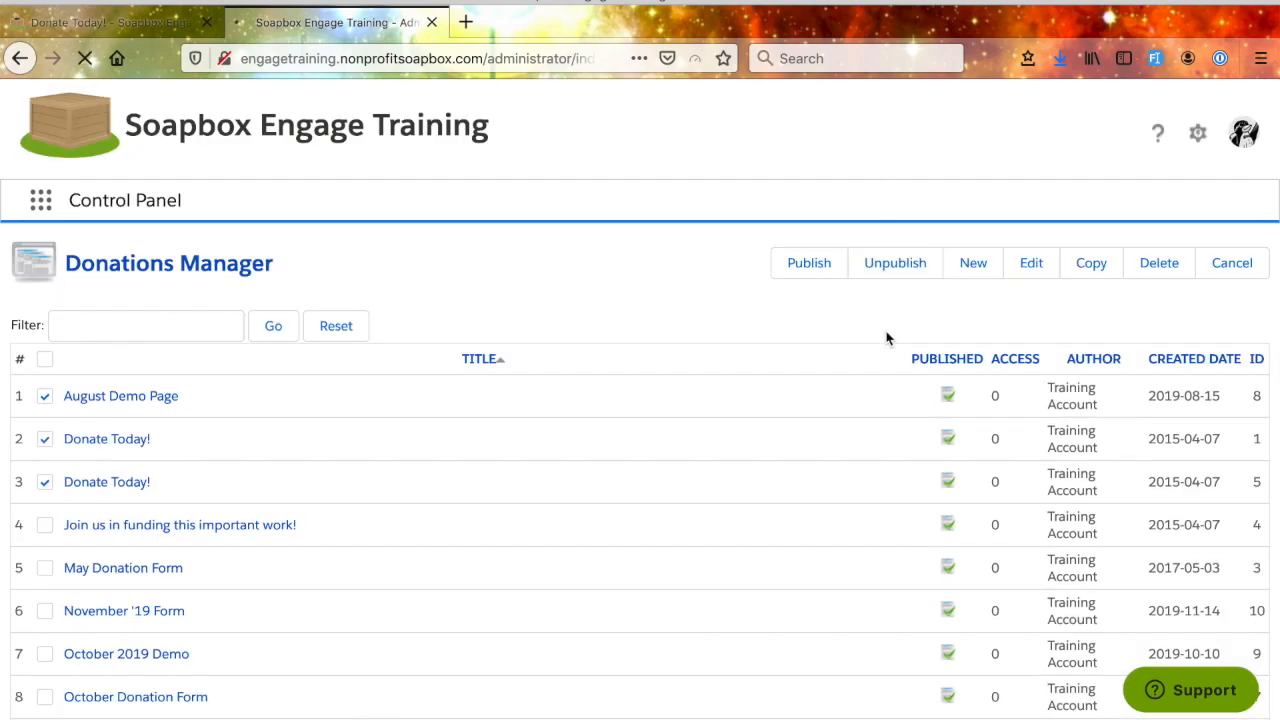
scroll(886, 334, down, 2)
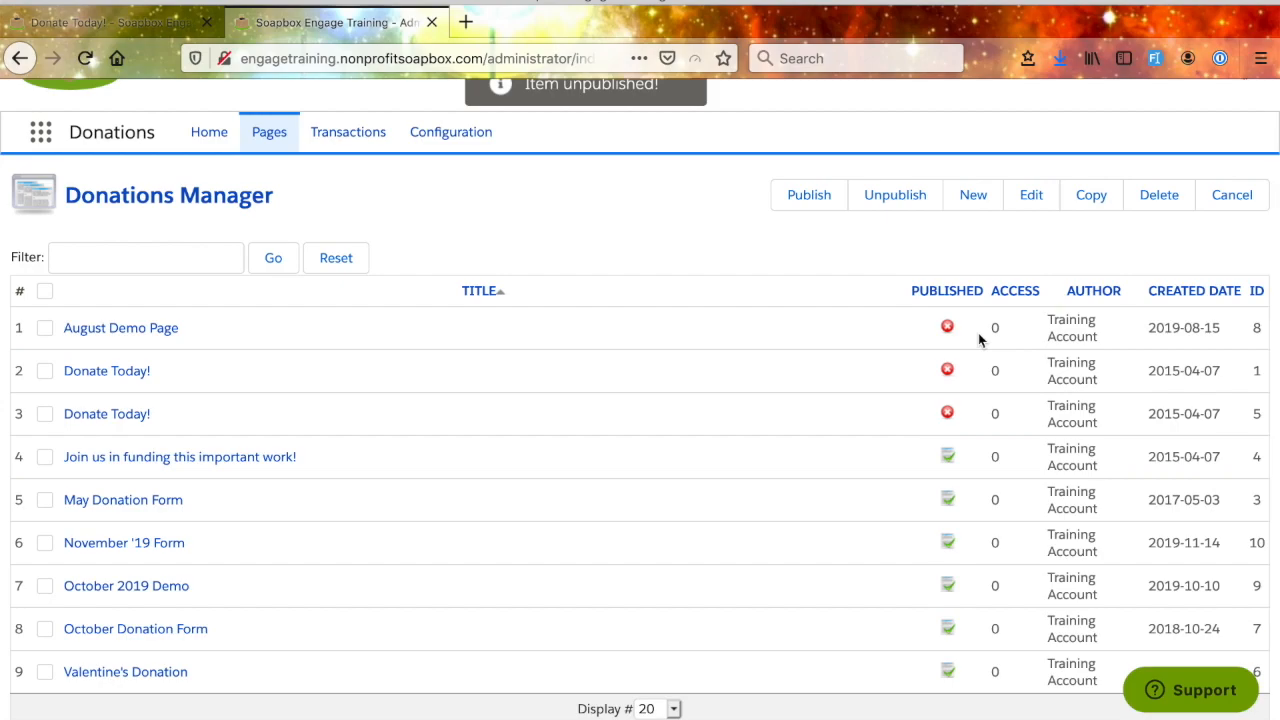
- Publish both Donate Today! pages and the August Demo Page again in the Donations Manager
click(947, 414)
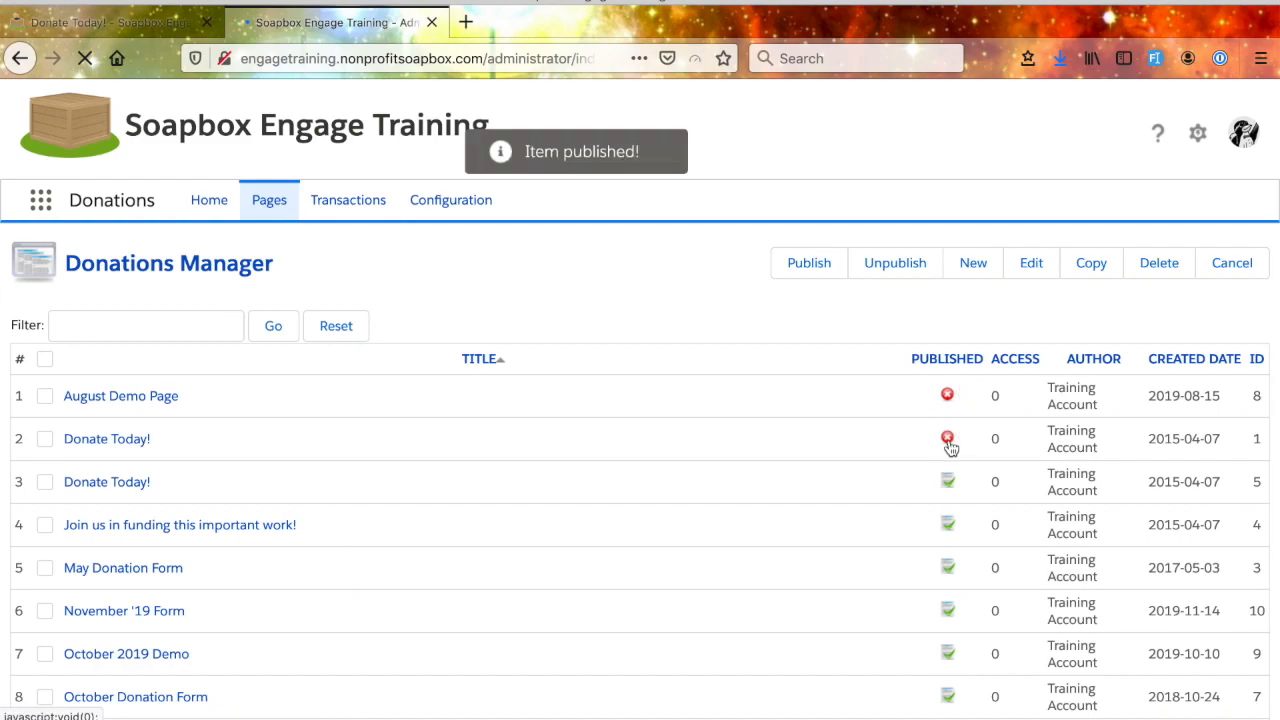
click(948, 439)
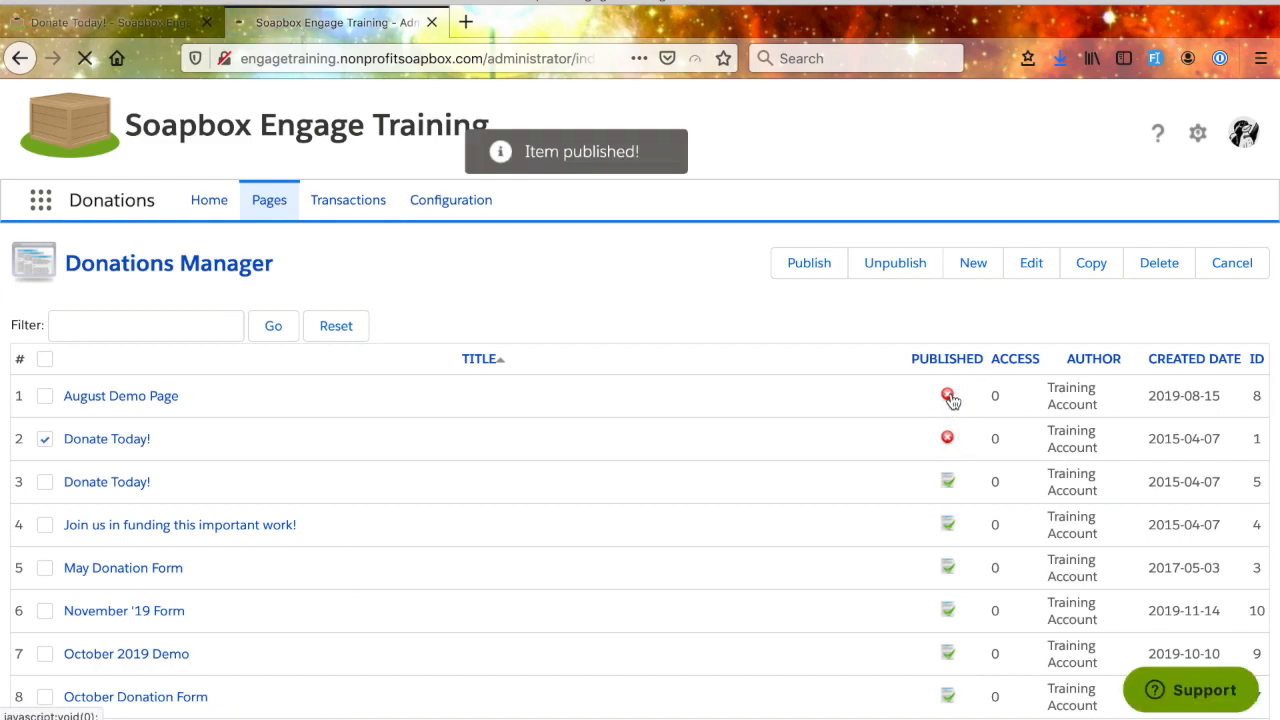
click(952, 400)
scroll(586, 537, down, 2)
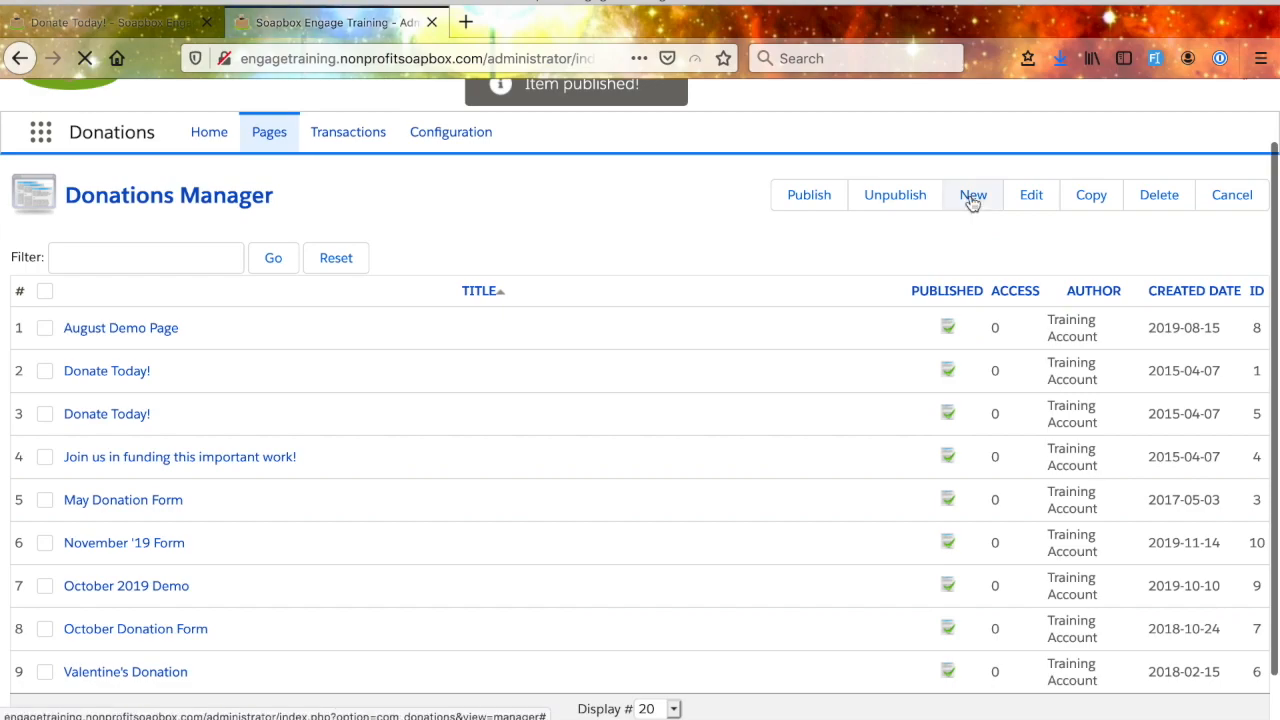
- Try selecting and opening the August Demo Page from the list, and look over the donation pages and the available page actions
click(46, 332)
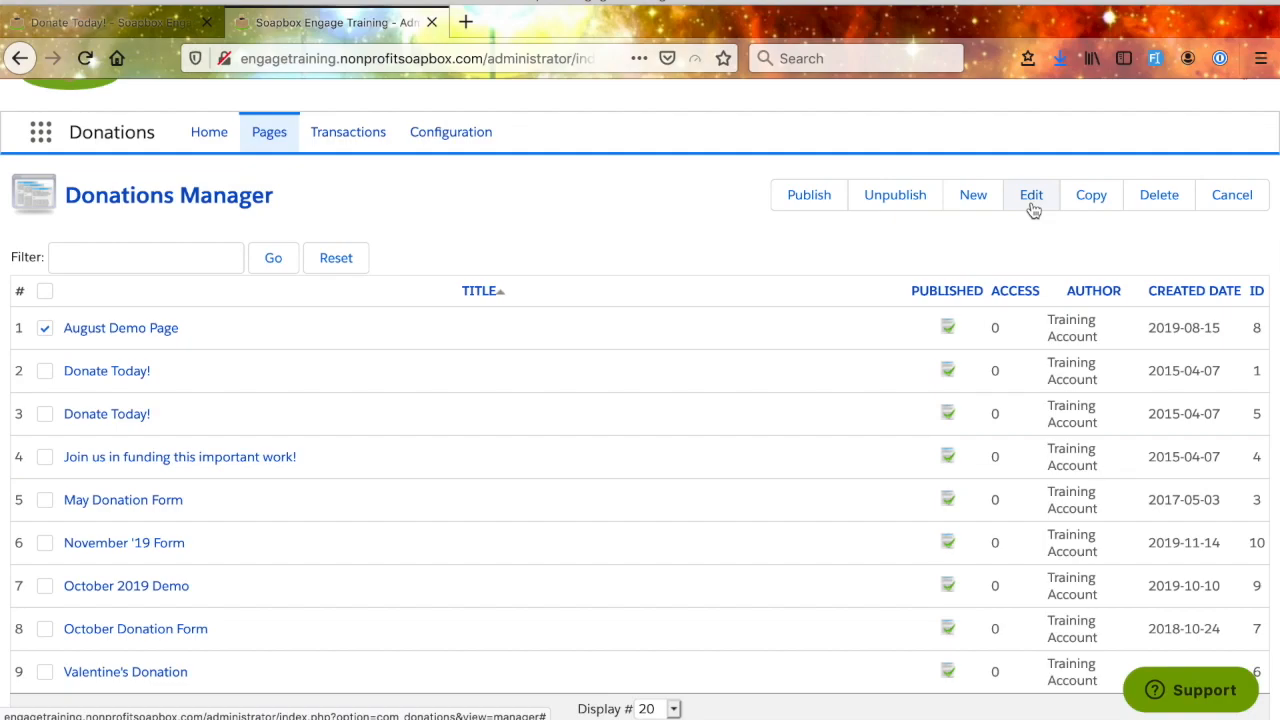
click(113, 335)
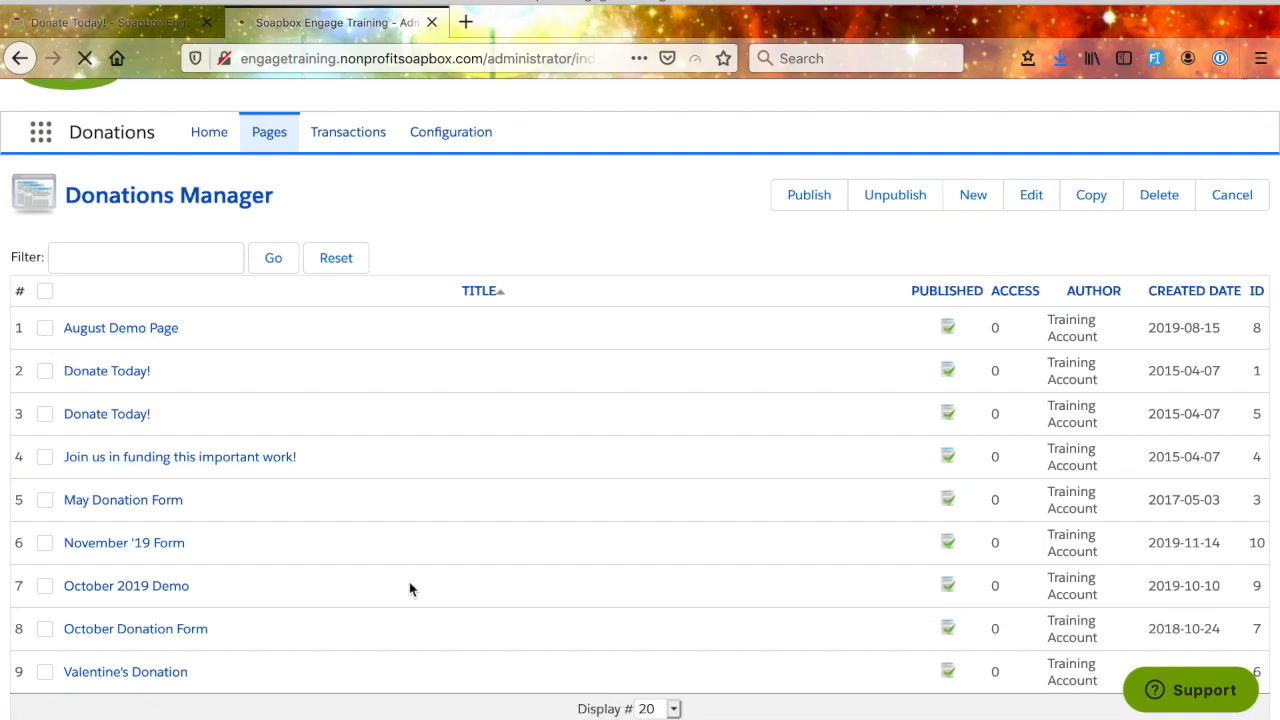
scroll(540, 510, up, 2)
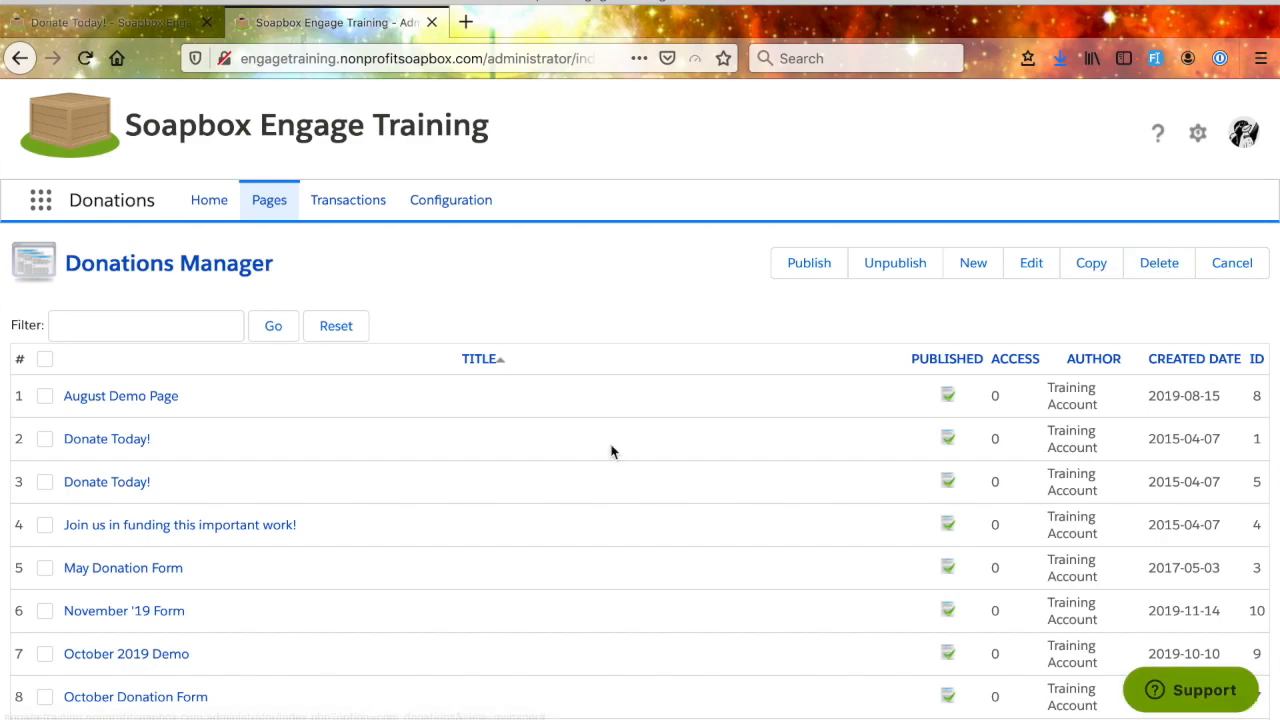
scroll(657, 546, down, 3)
scroll(657, 546, up, 2)
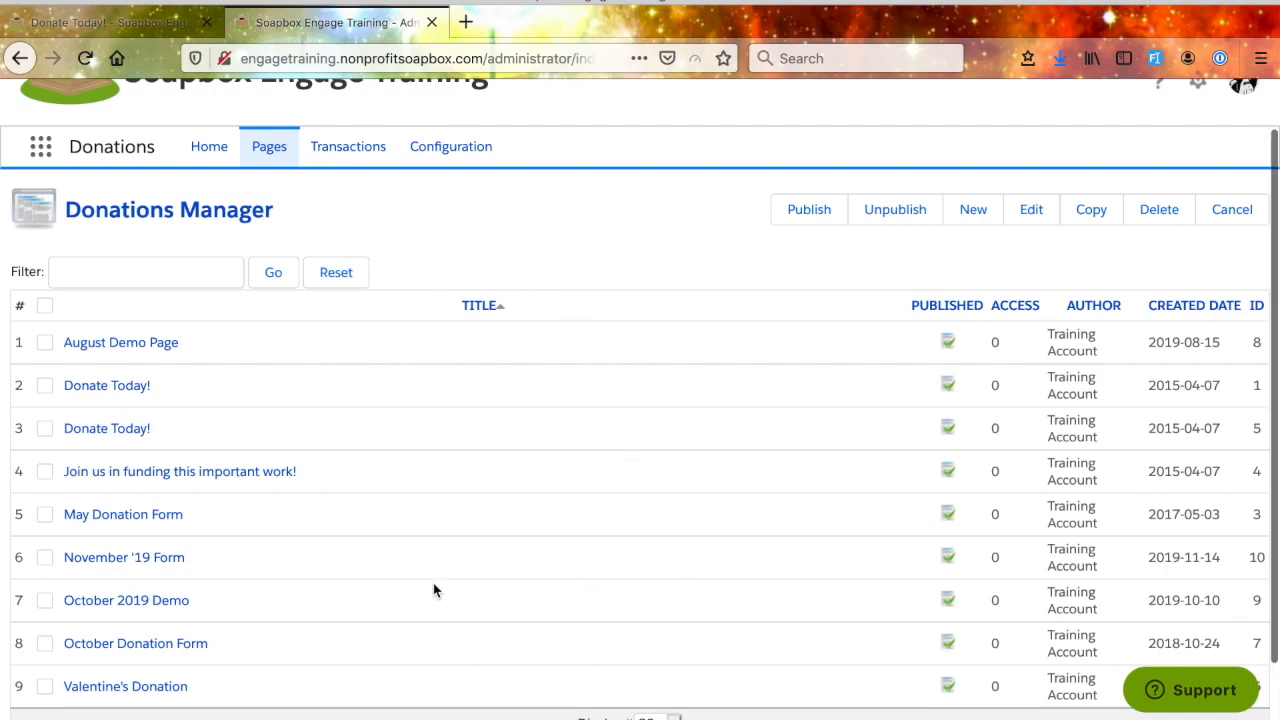
scroll(433, 590, down, 1)
scroll(433, 590, up, 2)
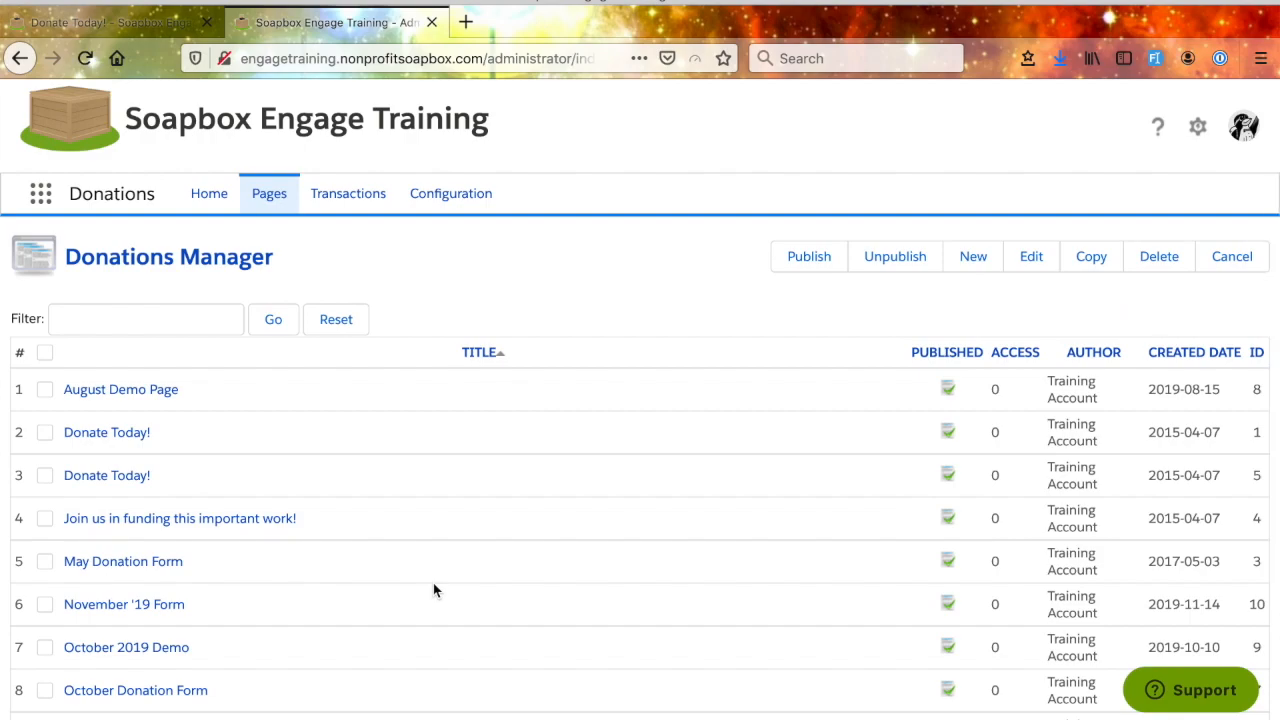
scroll(433, 590, down, 1)
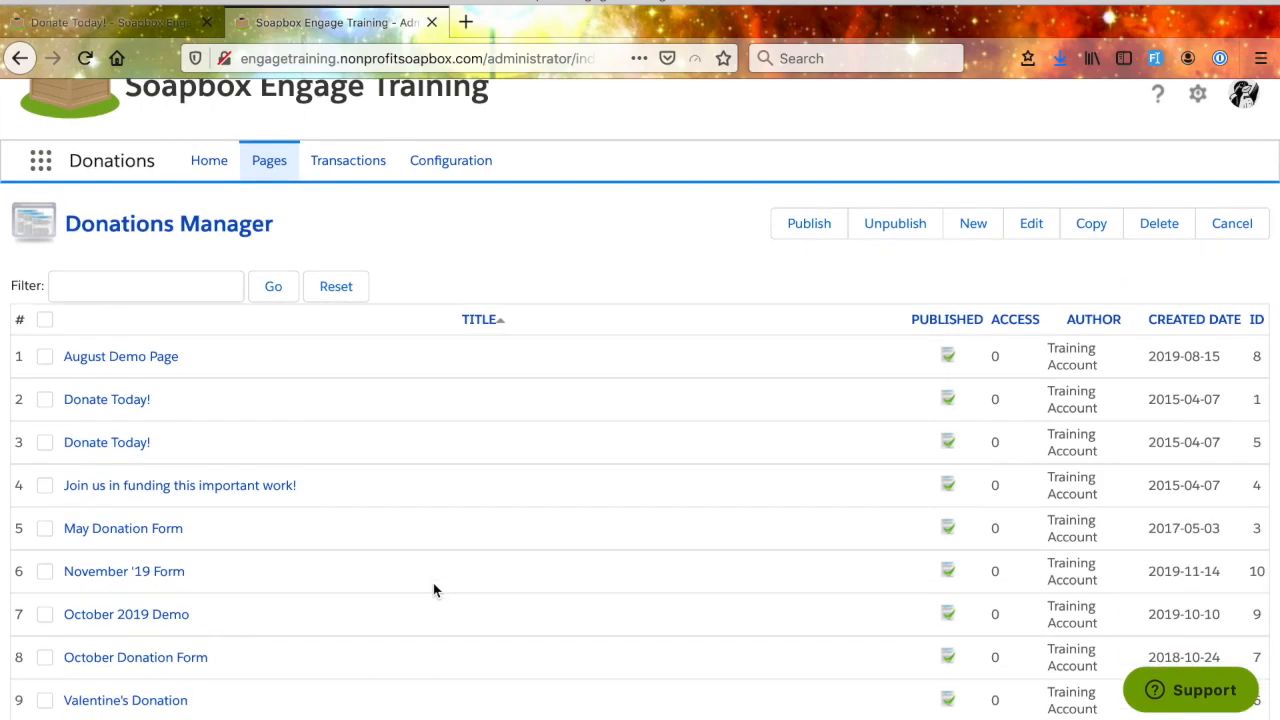
scroll(433, 590, down, 1)
scroll(234, 360, up, 1)
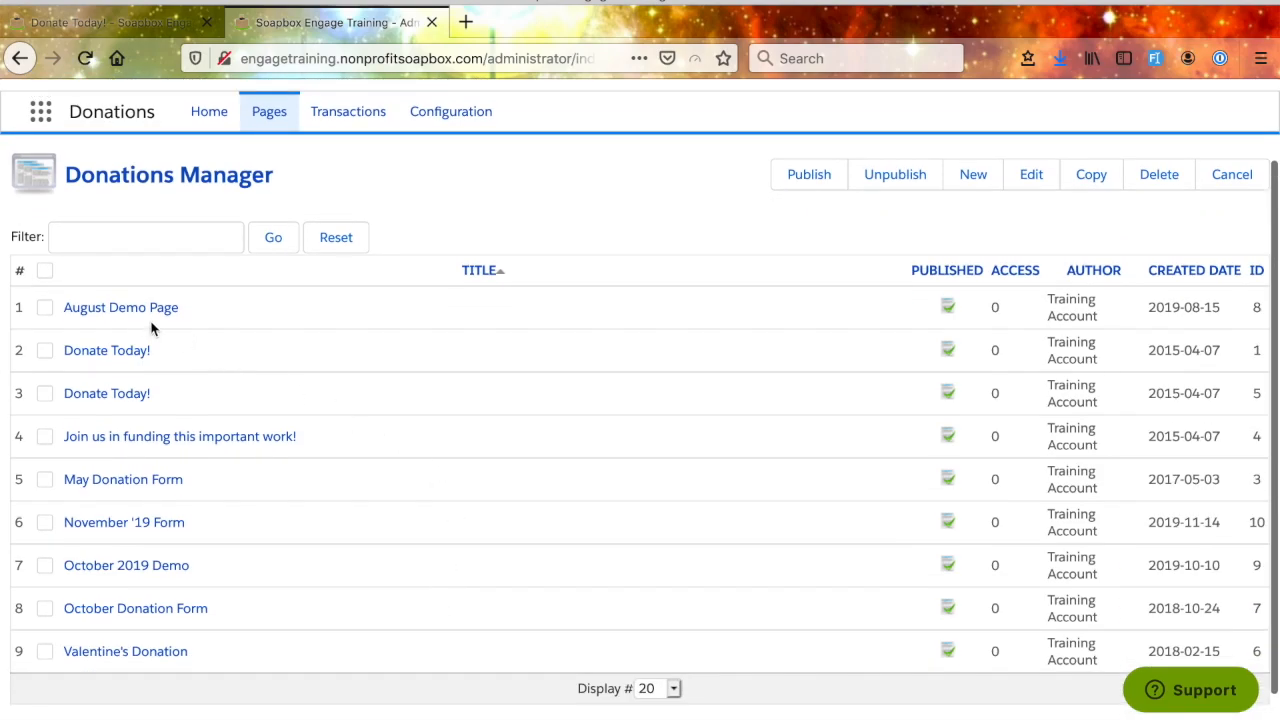
- Open the August Demo Page, review its Basics, Contact Info, Payment, Messages and Layout settings, and return to the donation pages list
click(93, 316)
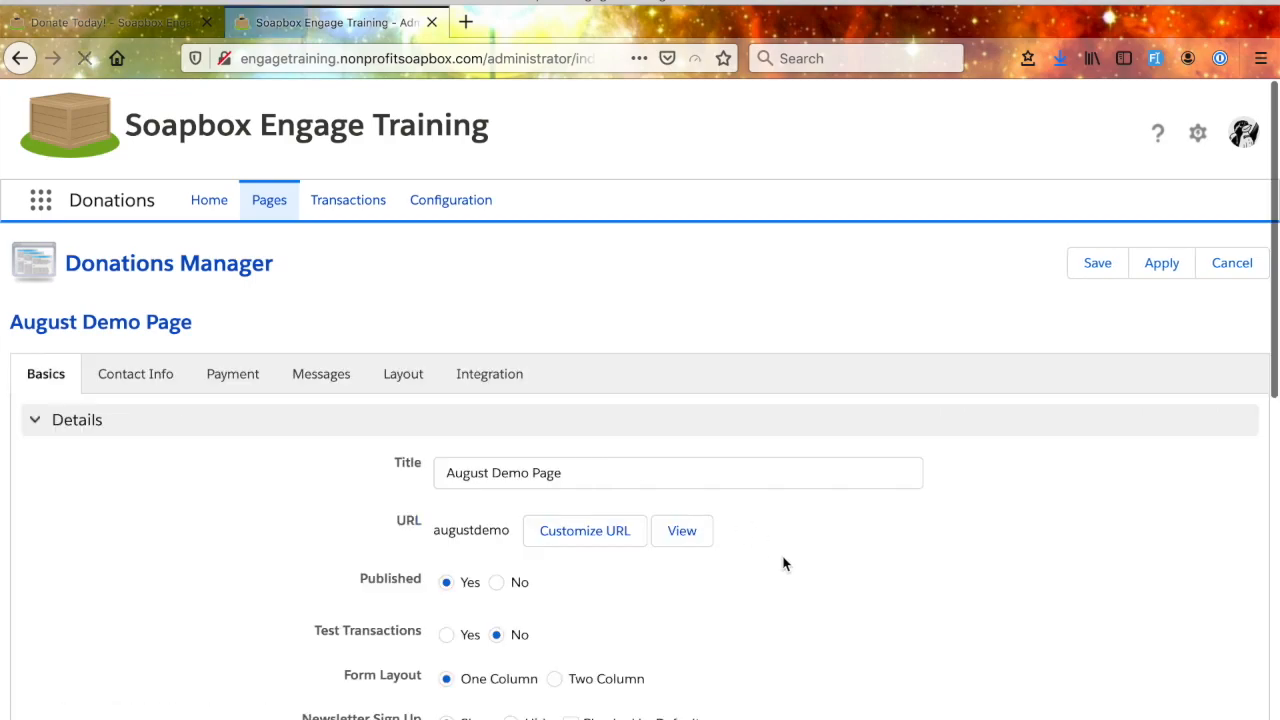
scroll(784, 564, down, 6)
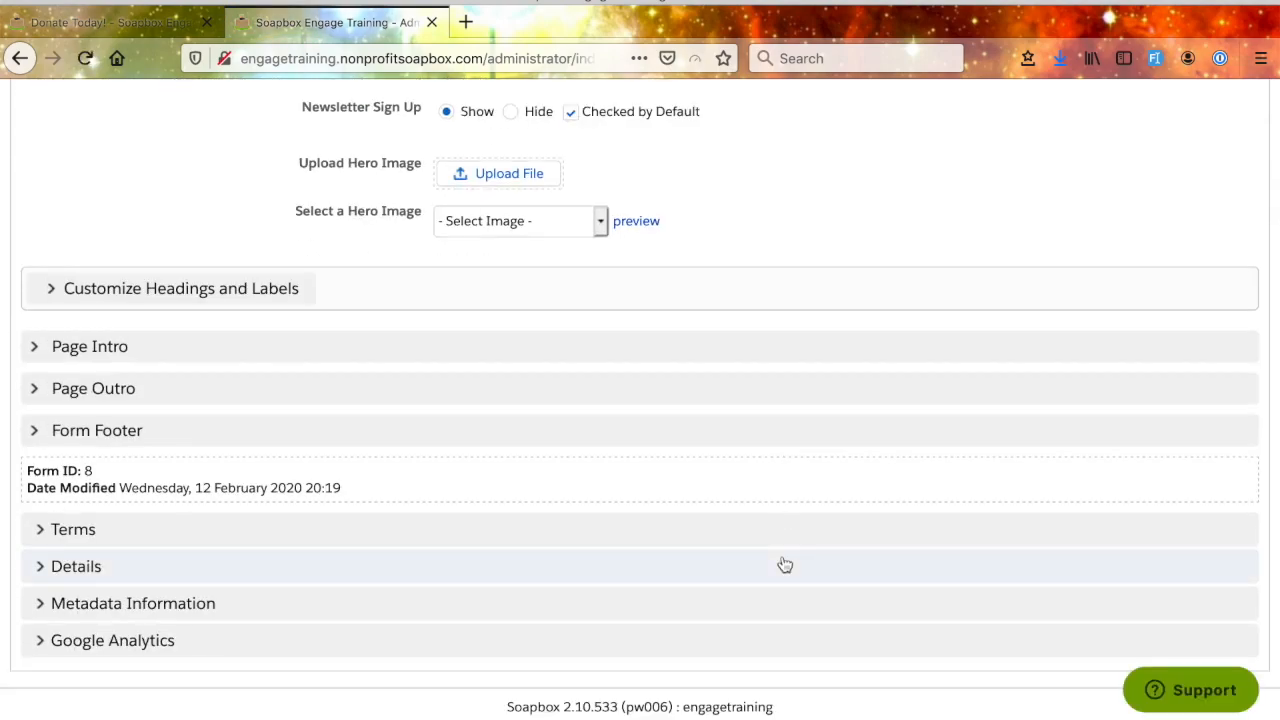
scroll(785, 565, up, 2)
scroll(785, 565, up, 3)
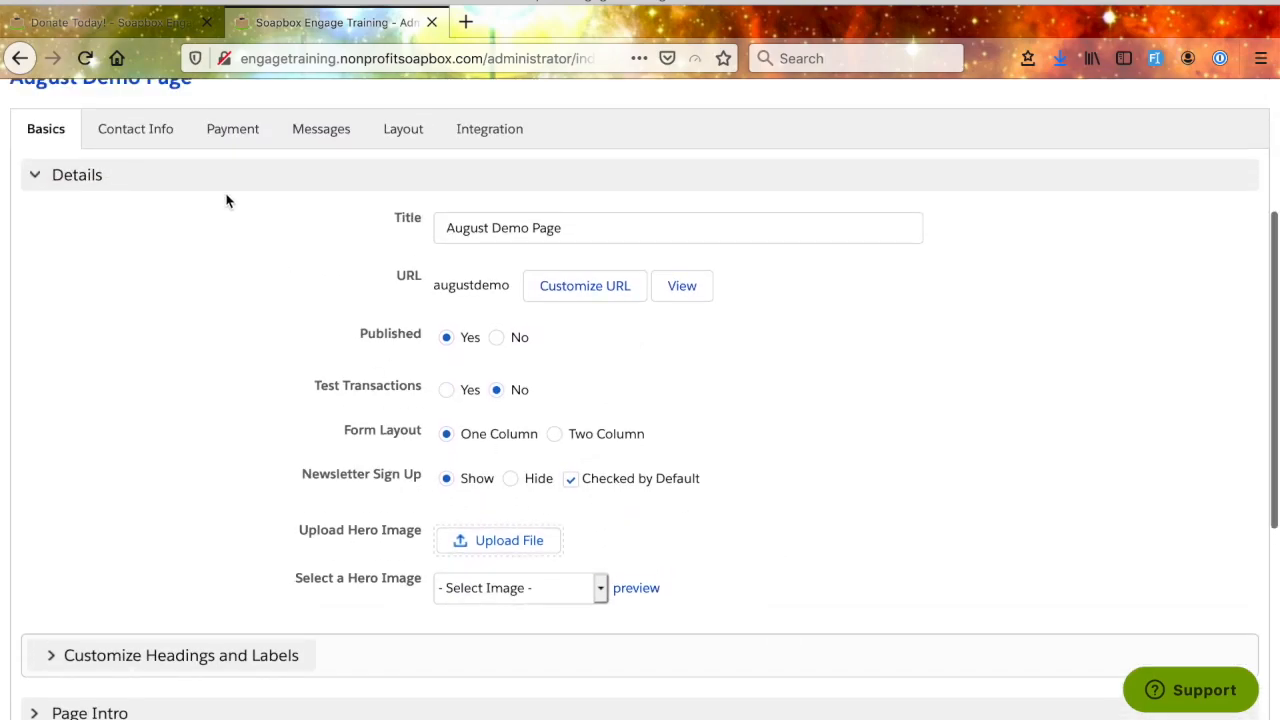
click(130, 138)
click(240, 132)
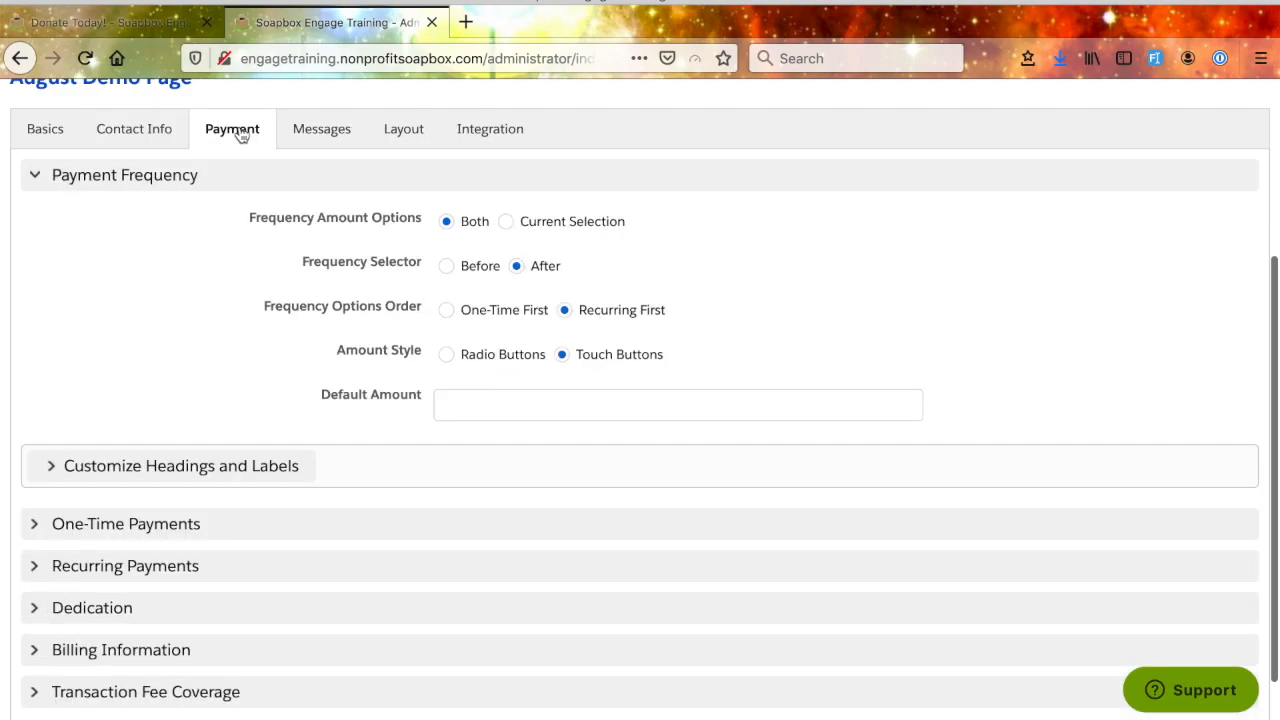
click(336, 133)
click(419, 140)
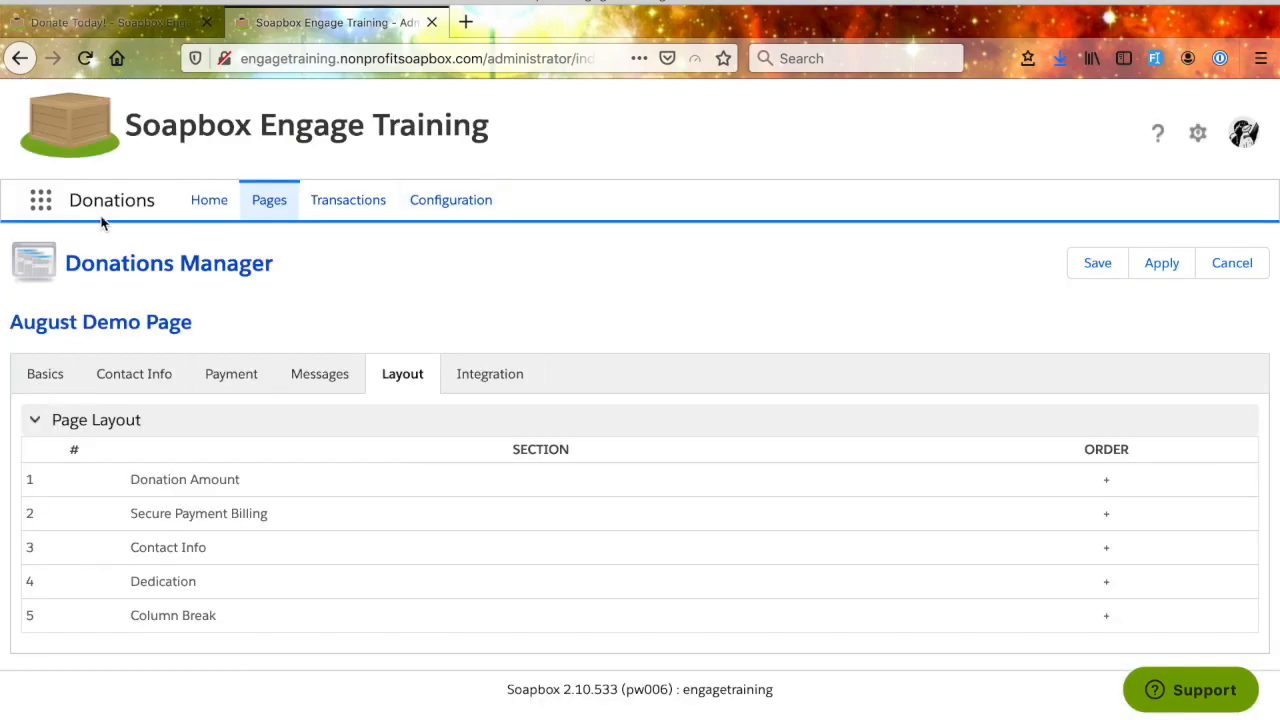
click(209, 201)
click(273, 208)
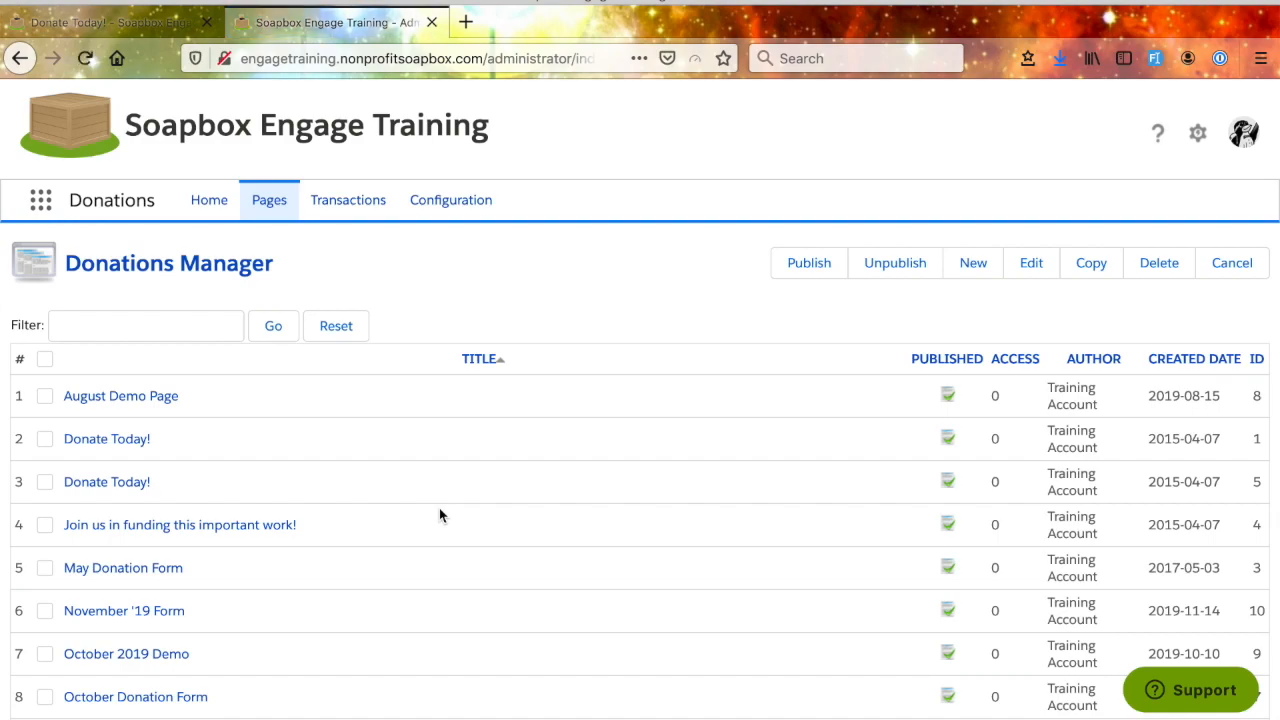
- Start a new donation page and look over its blank Basics settings
click(975, 267)
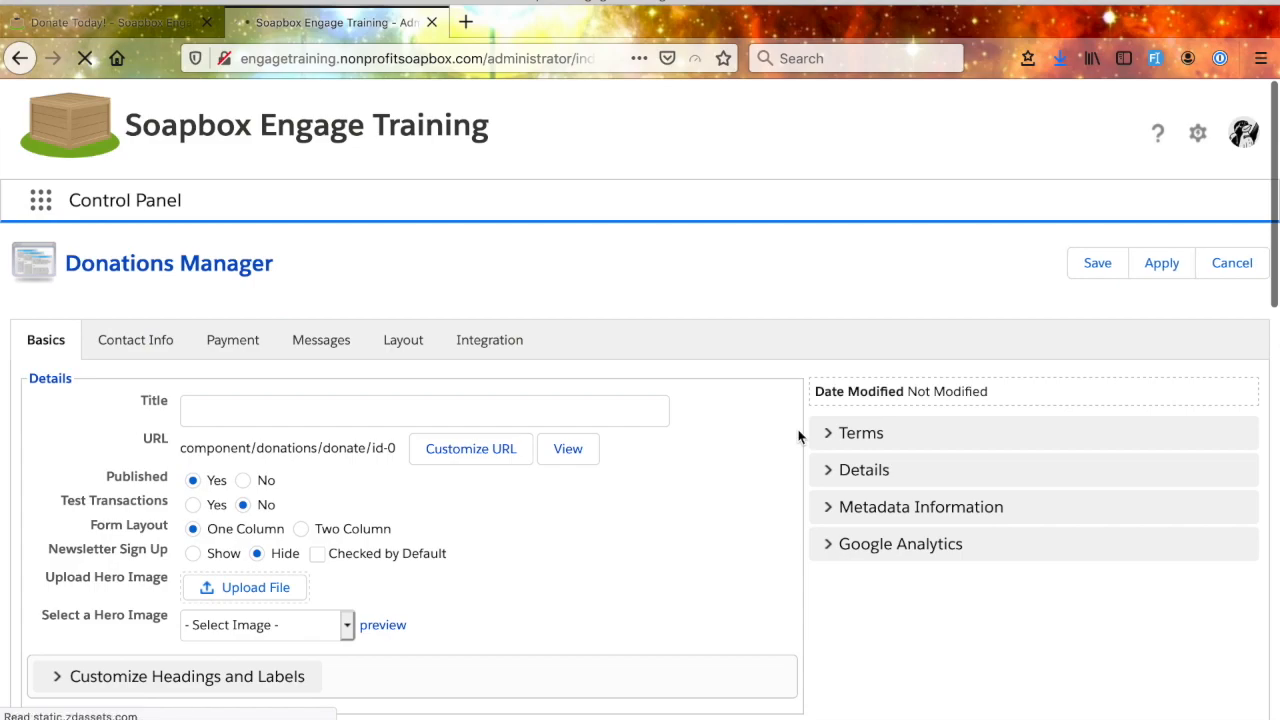
scroll(800, 437, down, 8)
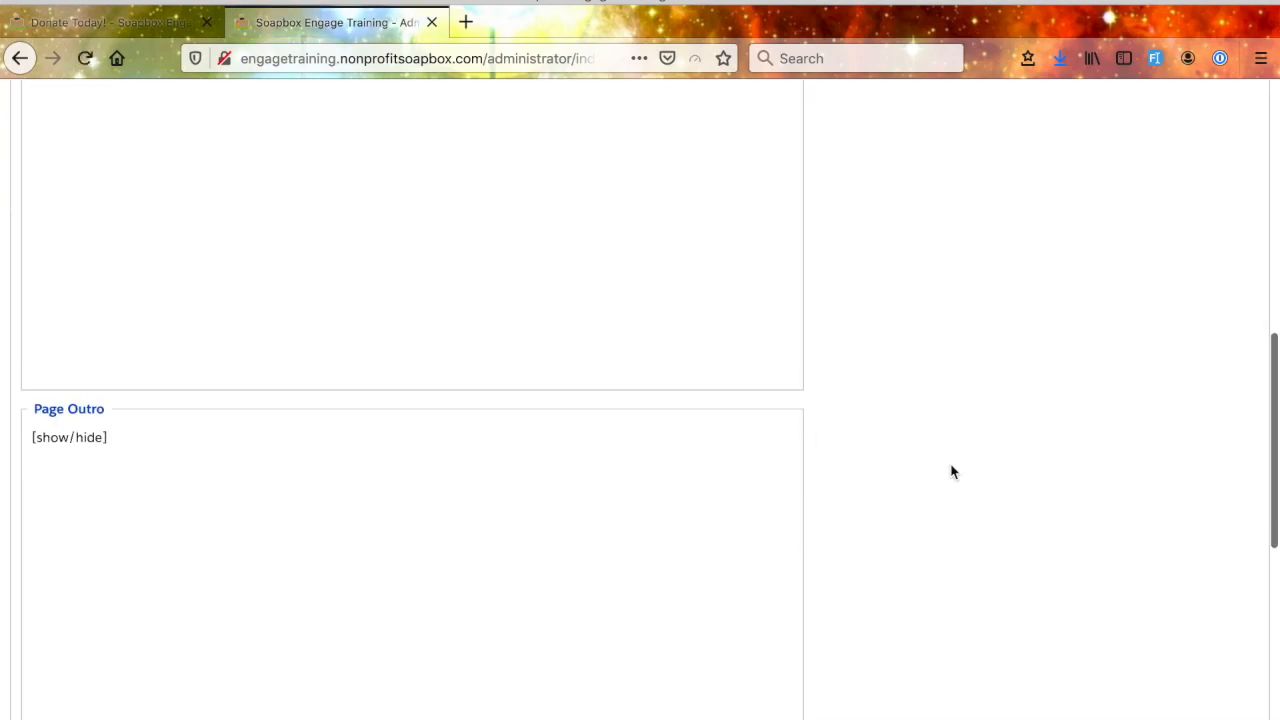
scroll(952, 471, up, 8)
scroll(952, 471, down, 3)
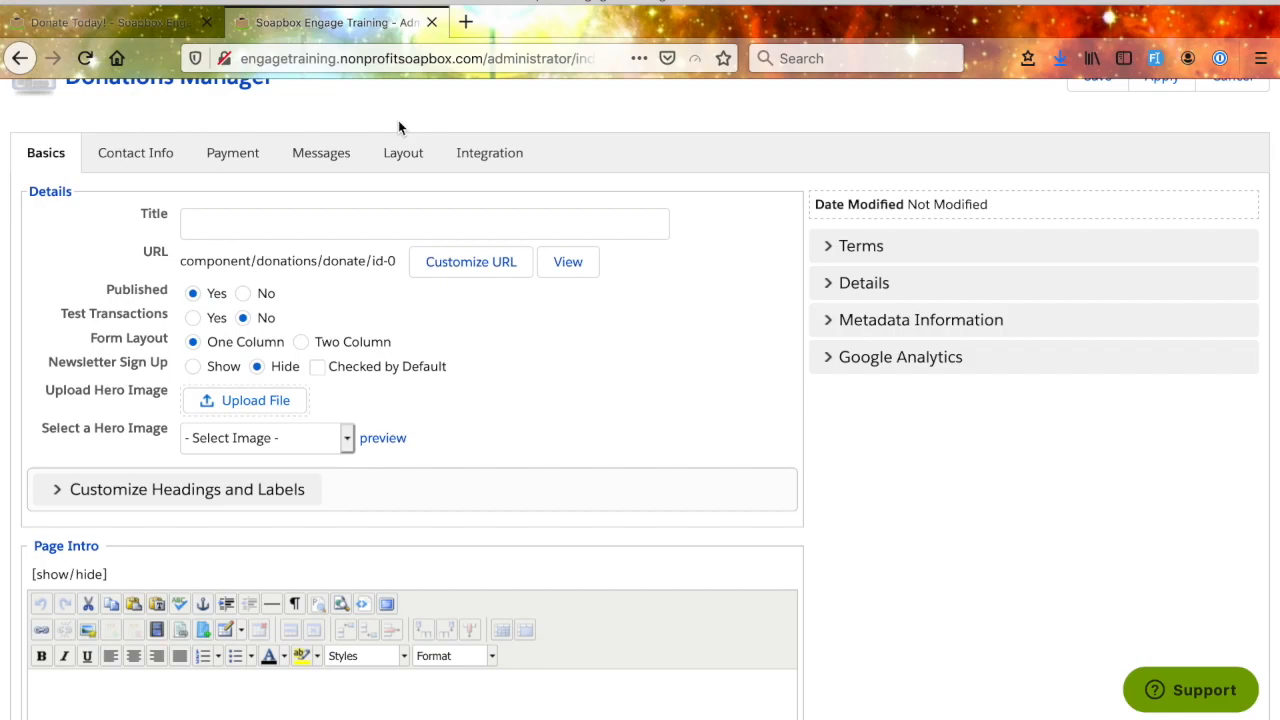
- Title the new donation page "April Fools Day Donations Form"
click(298, 220)
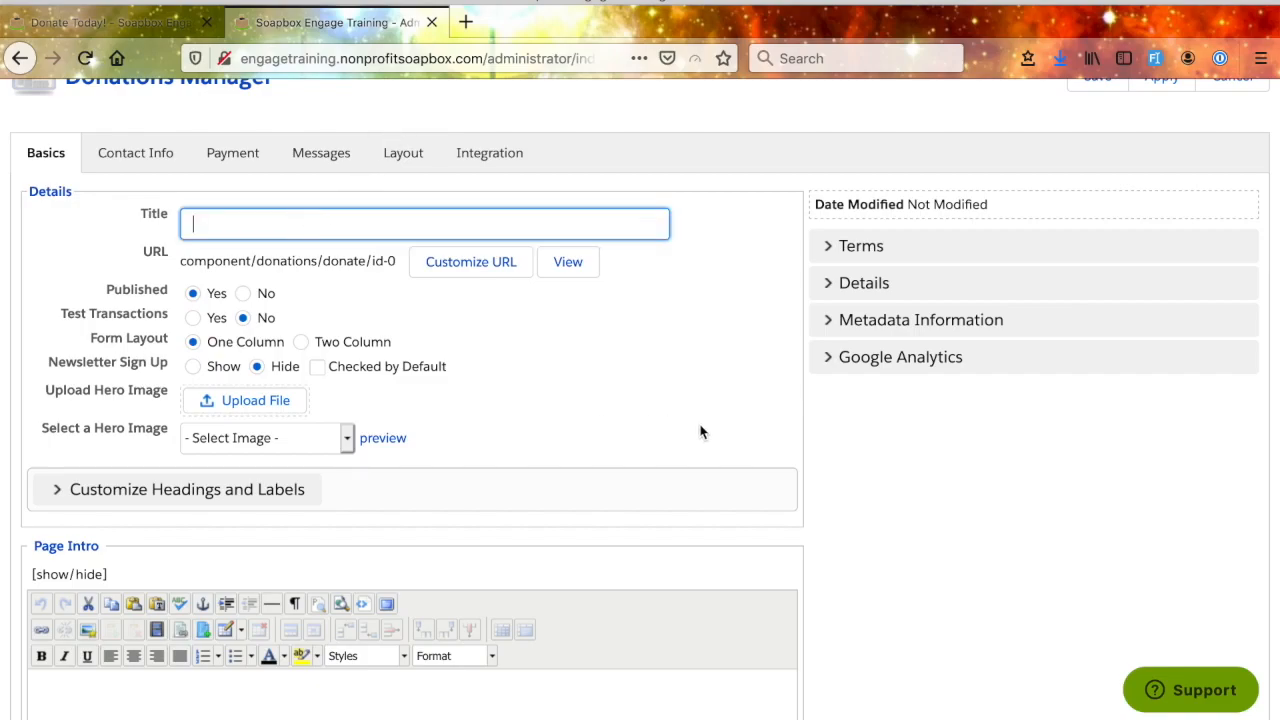
text(April Fools Donations Form)
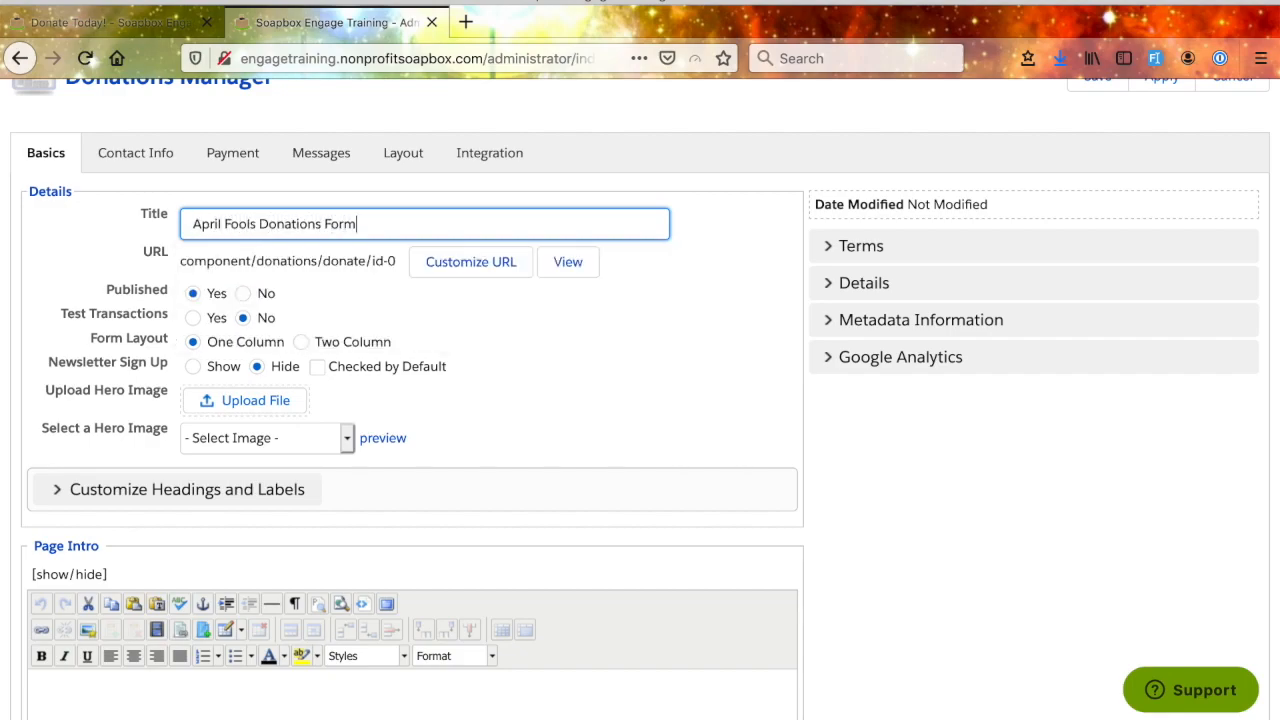
click(652, 394)
click(260, 222)
text(Day)
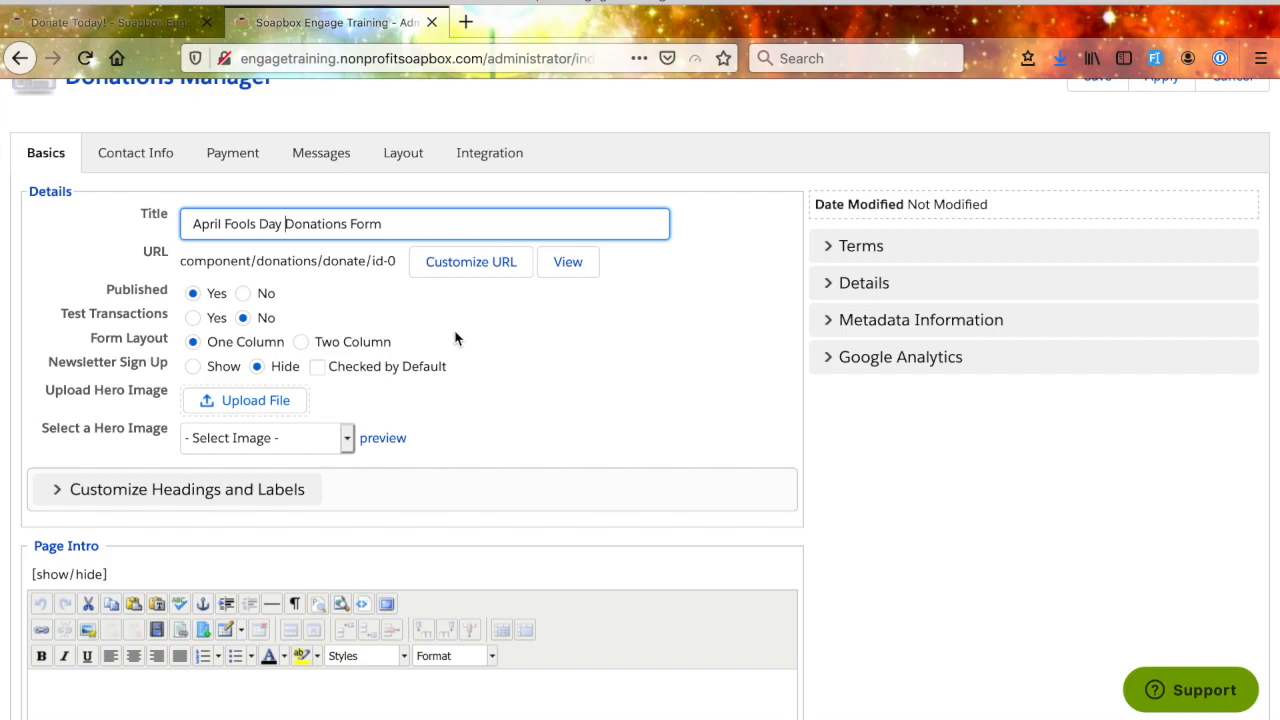
- Apply the new donation page's settings, agreeing to save it without a Salesforce Campaign, and keep it open for editing
scroll(342, 237, up, 1)
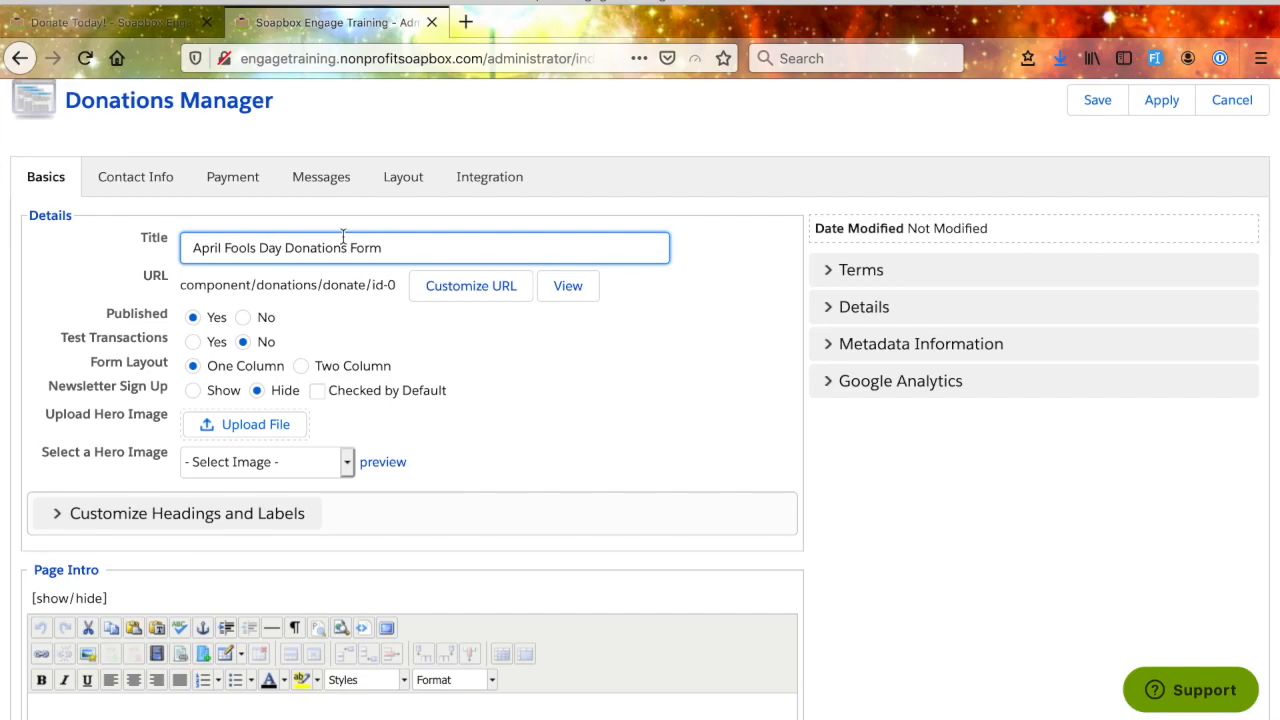
scroll(1105, 320, up, 3)
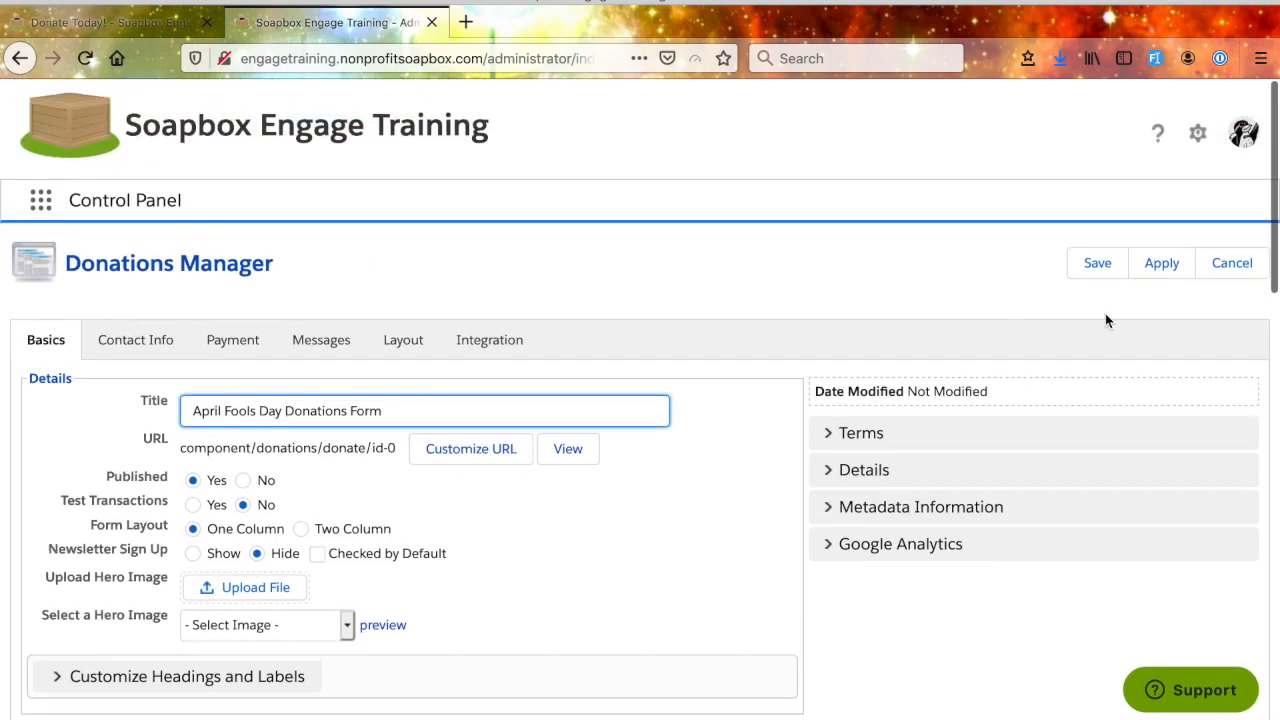
click(1162, 268)
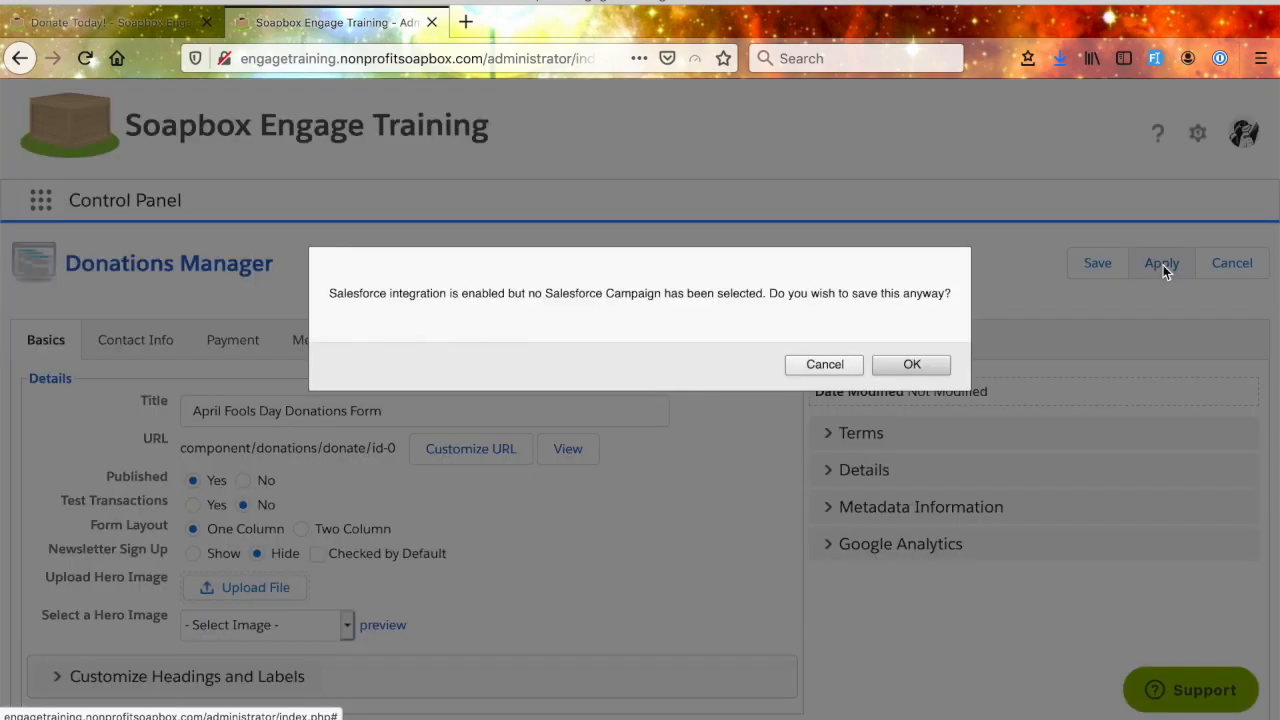
click(909, 364)
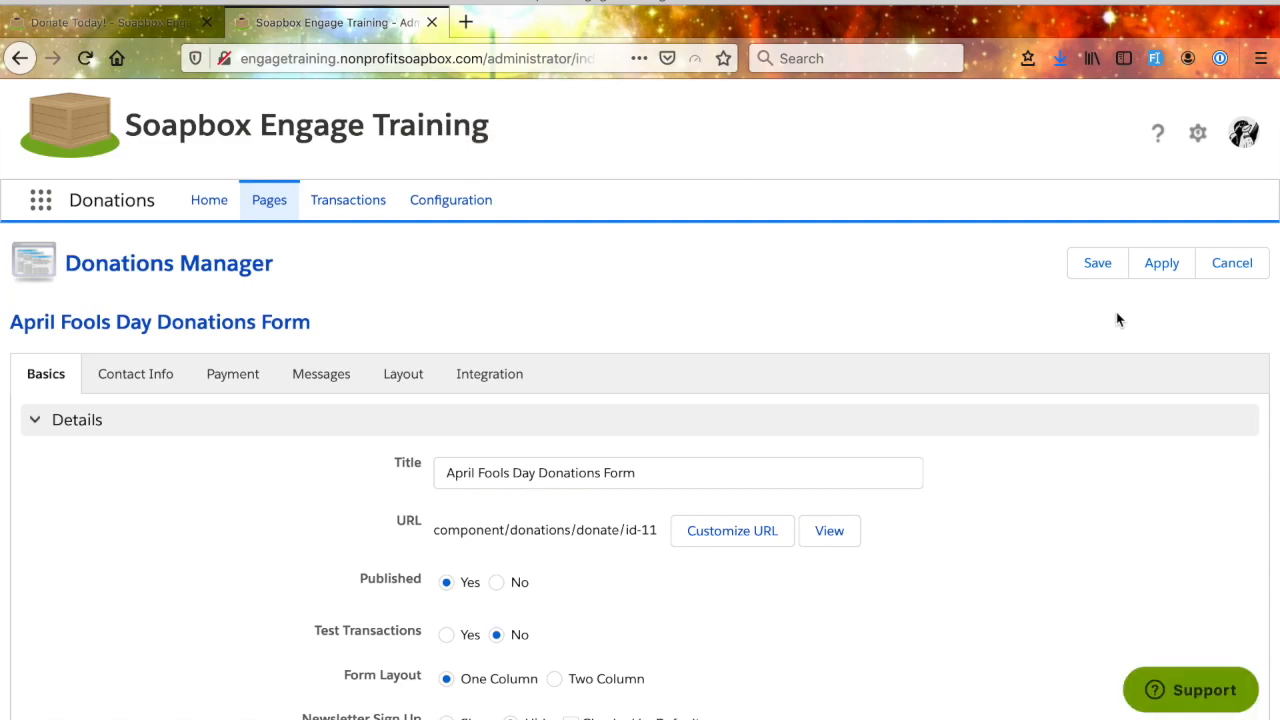
- Customize the April Fools page's URL with the page link "aprilfoolsday" and the page title "April Fool's Day", and save the link
scroll(1097, 494, down, 1)
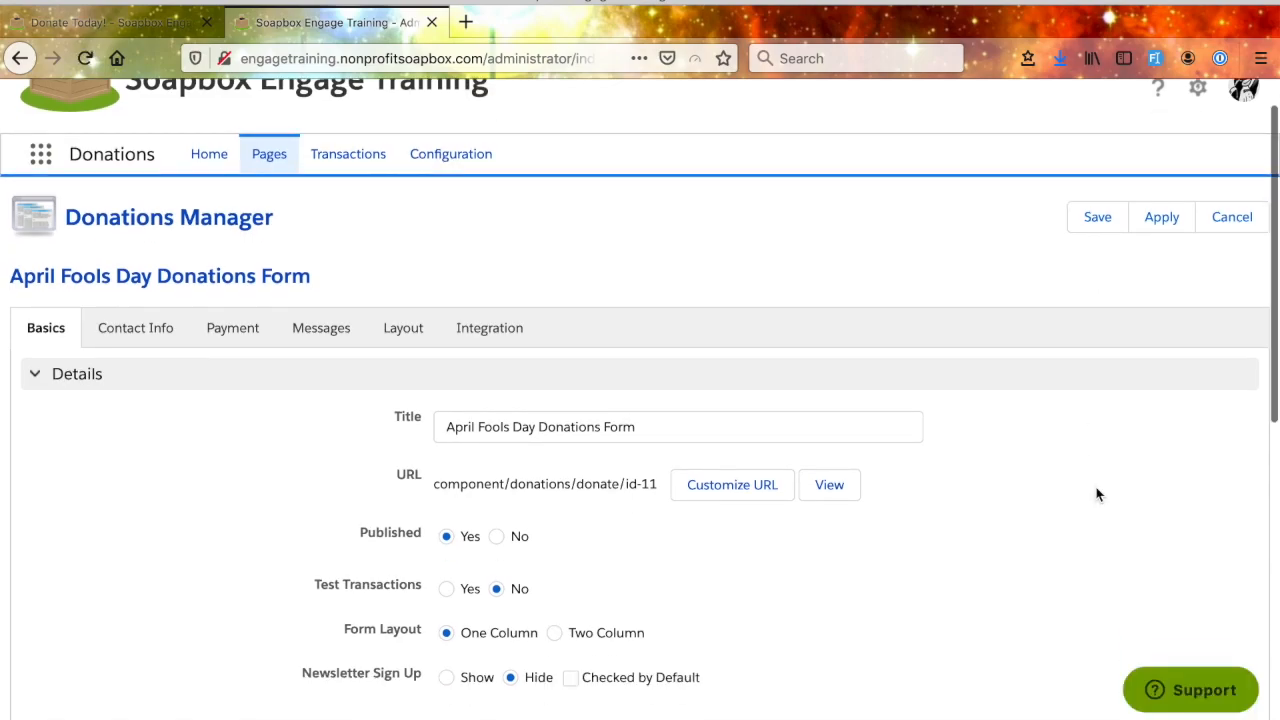
scroll(1097, 494, down, 2)
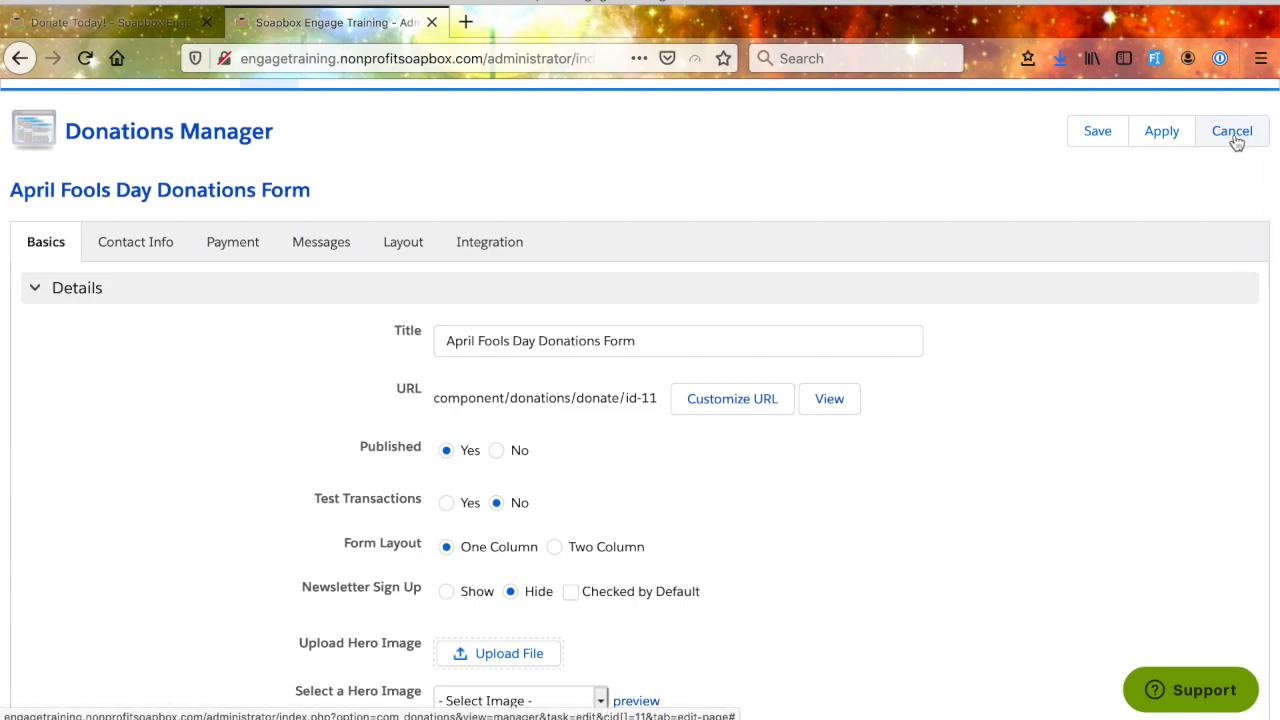
scroll(1237, 143, down, 2)
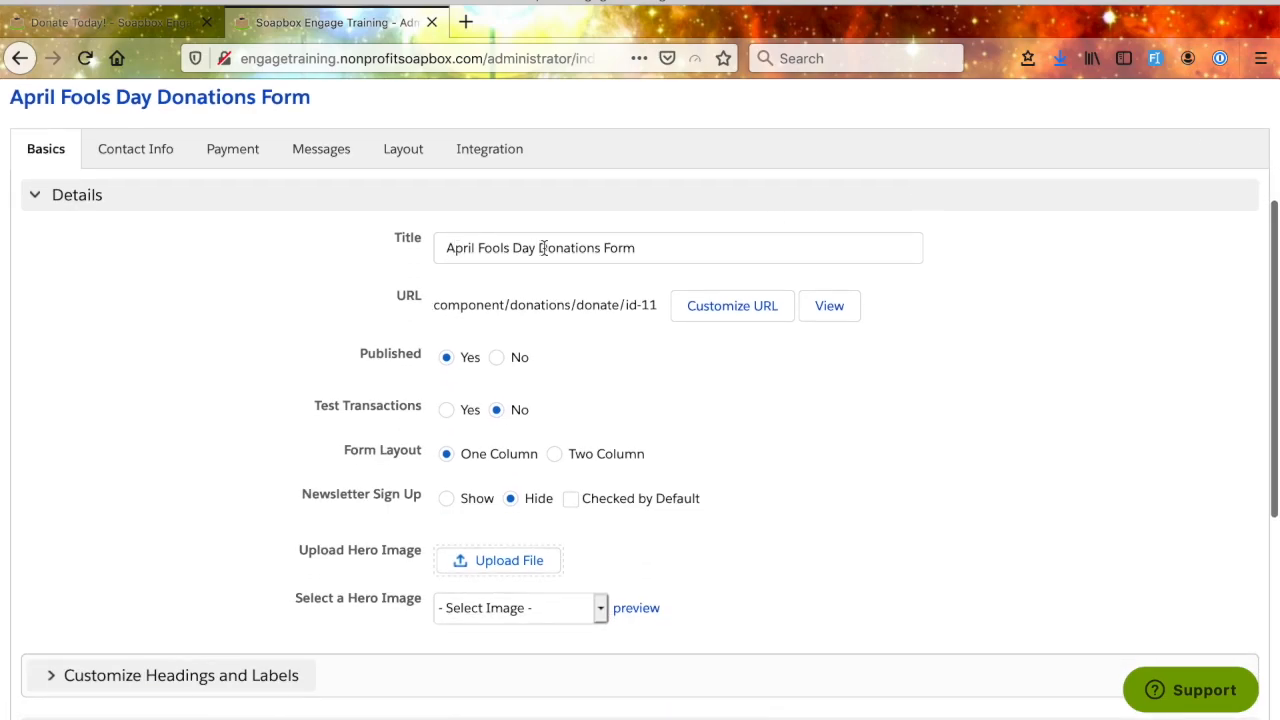
scroll(665, 345, down, 1)
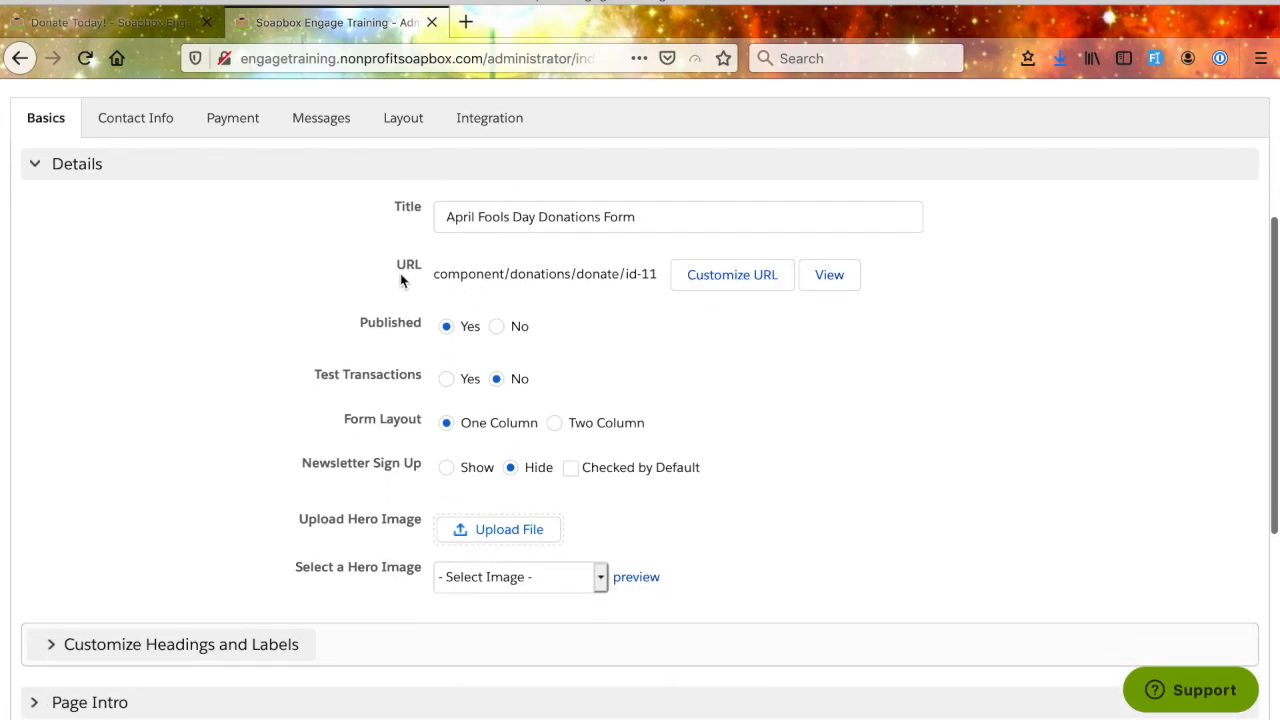
click(731, 277)
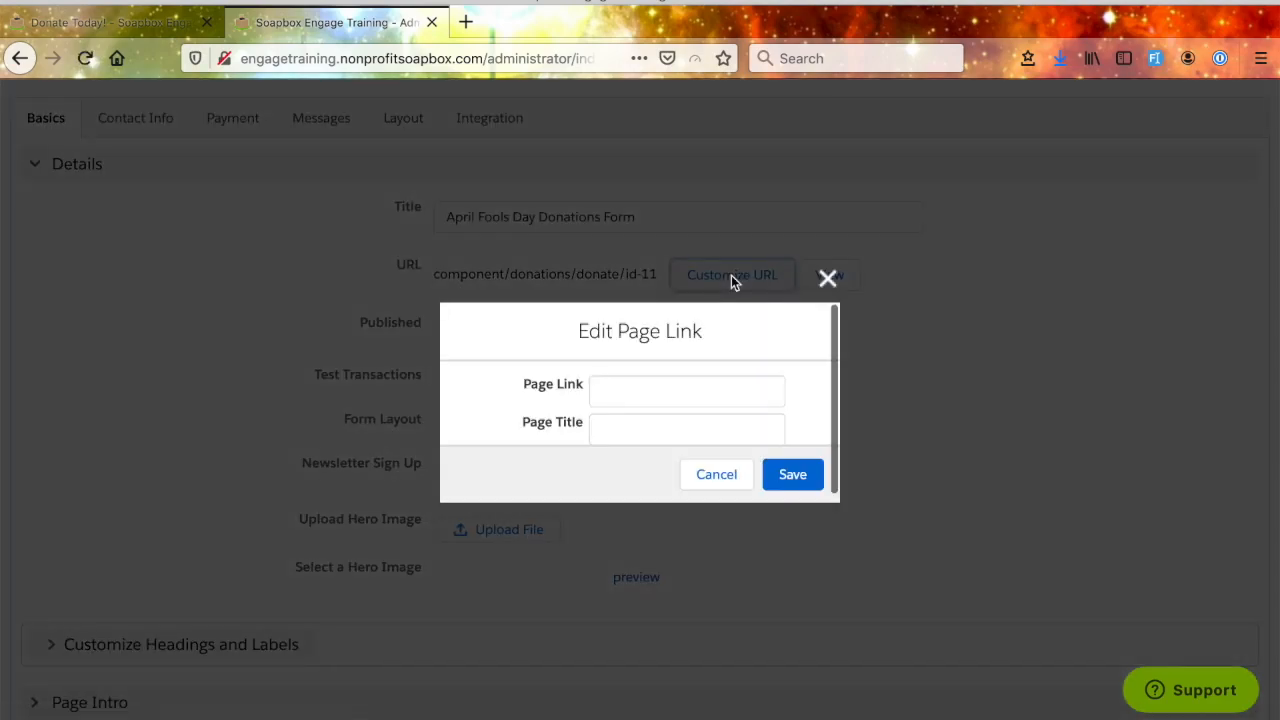
click(684, 393)
text(aprilfoolsday)
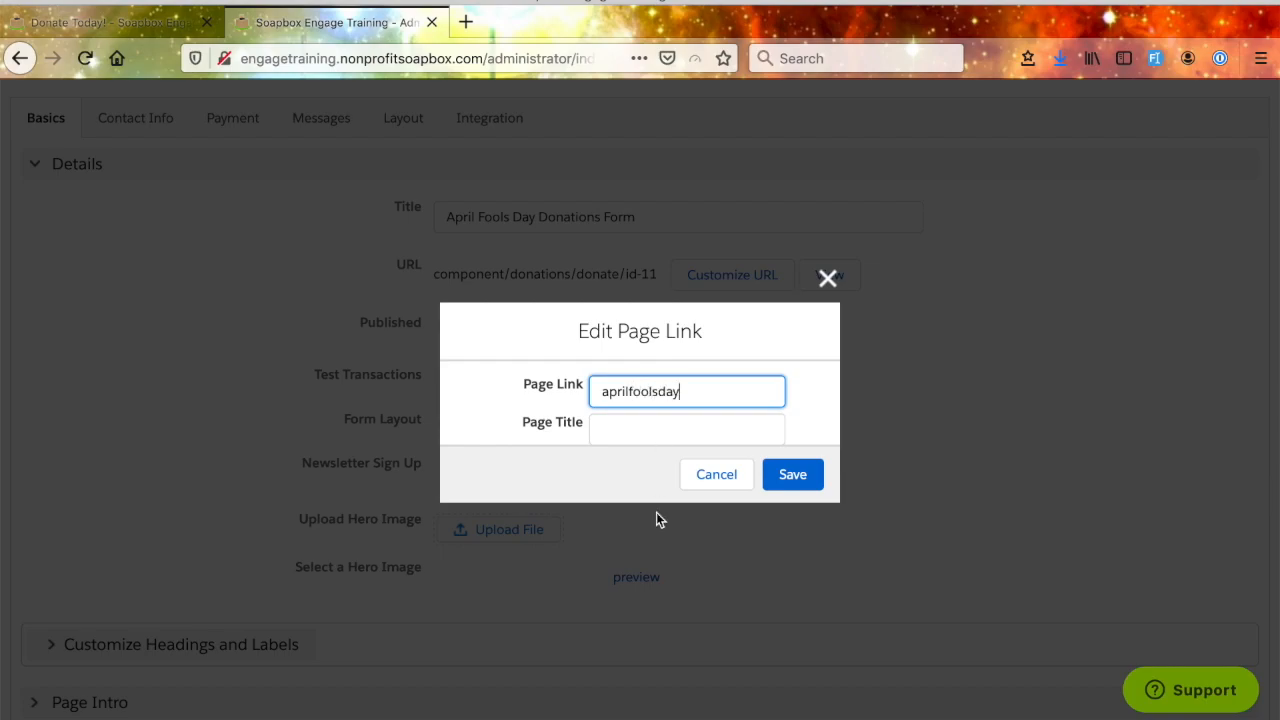
click(644, 423)
text(April Foo)
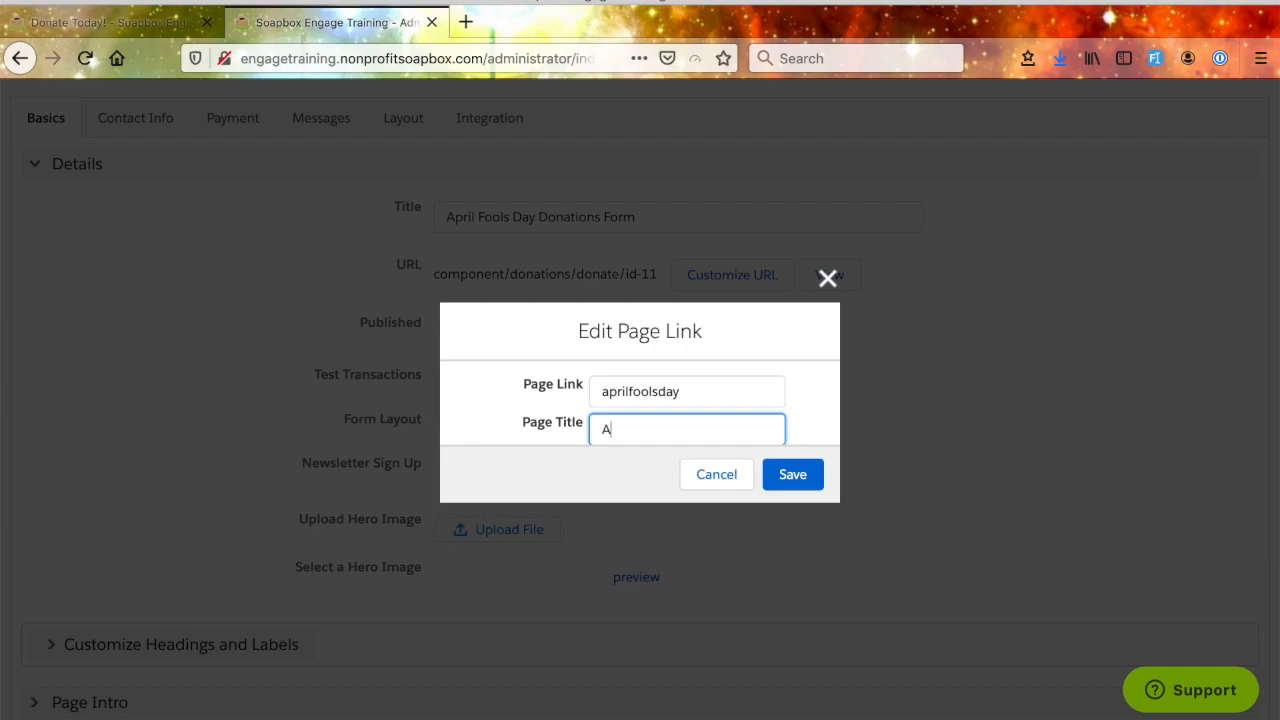
text(k)
text('s Day)
click(787, 464)
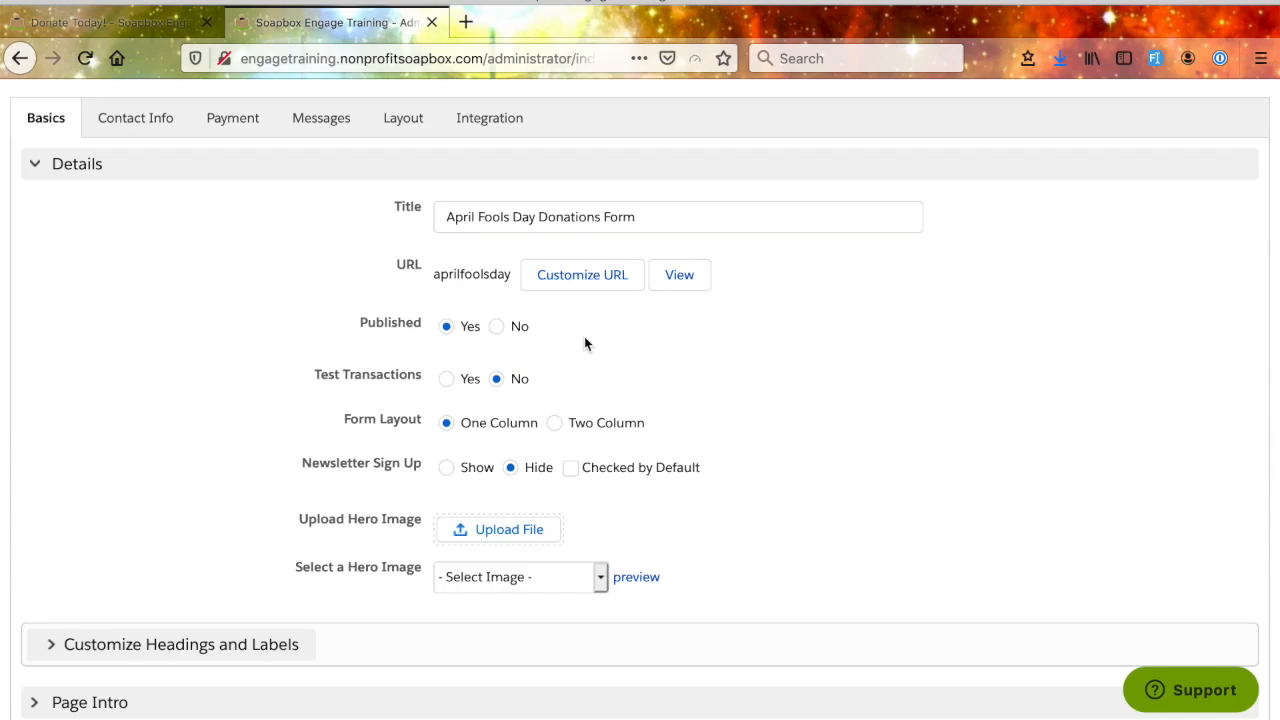
scroll(608, 354, up, 1)
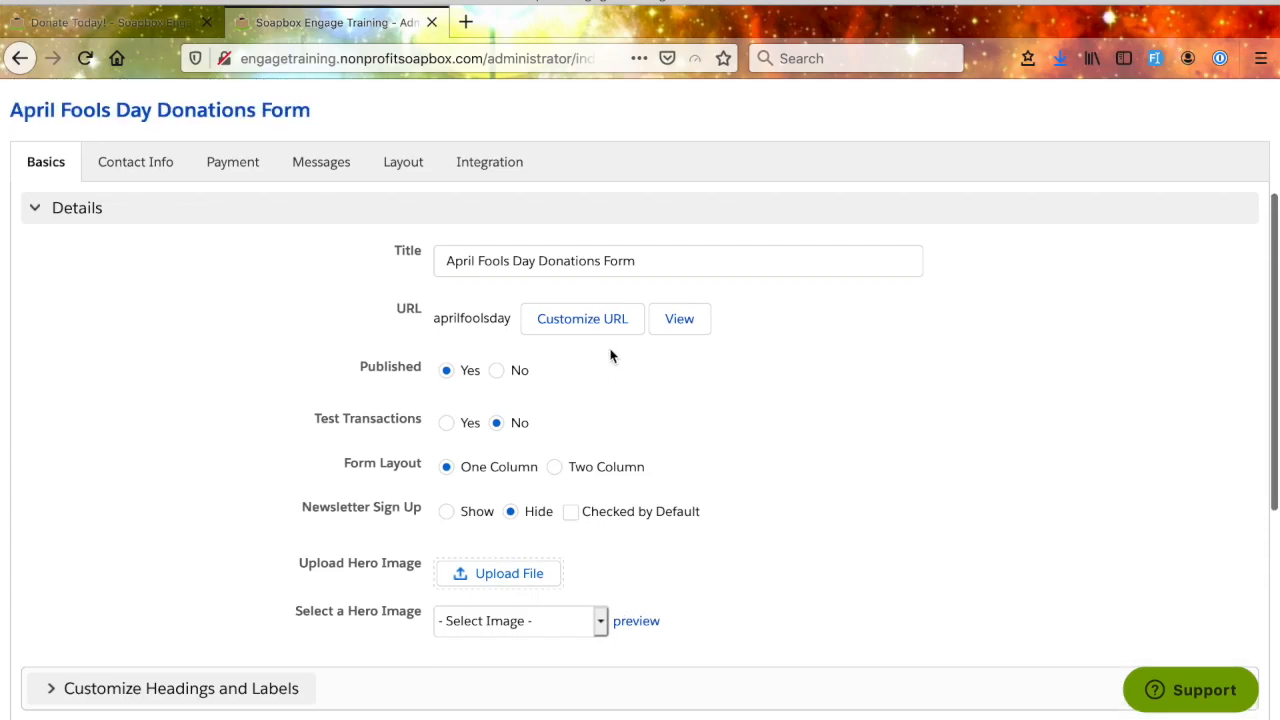
- View the live April Fool's Day donation page and check its heading, form fields and web address
click(683, 318)
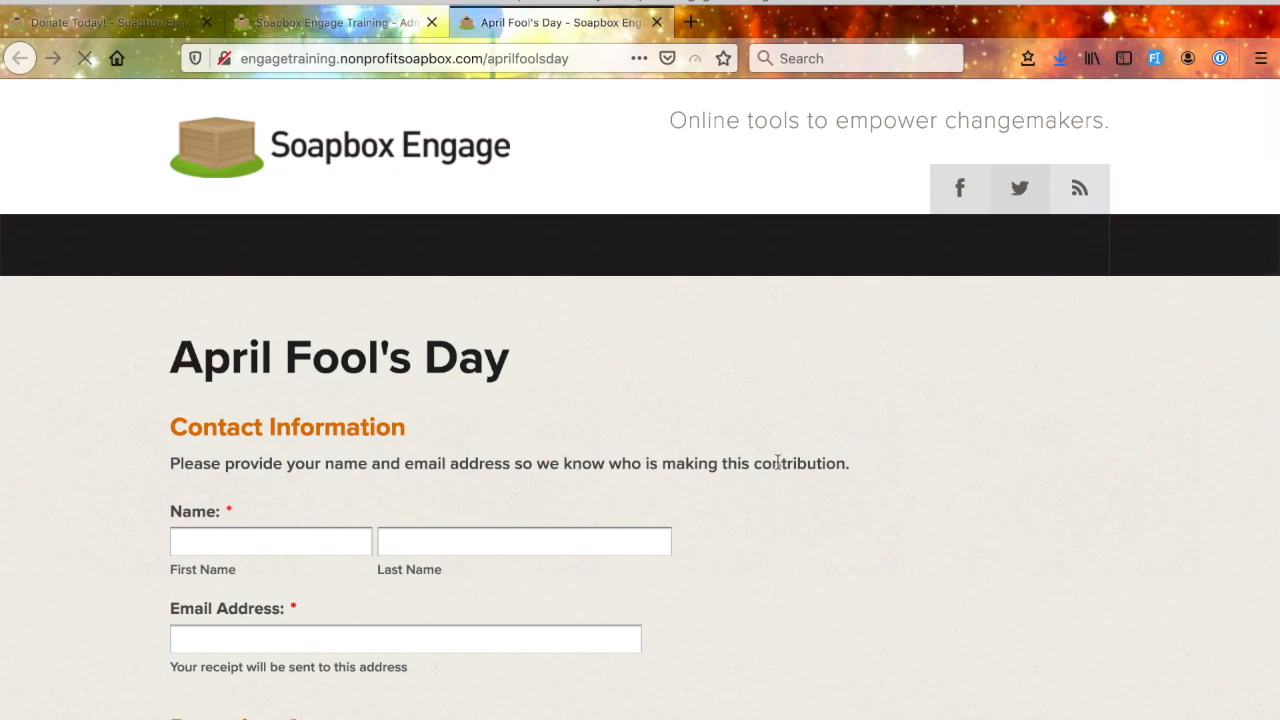
scroll(778, 465, down, 10)
scroll(778, 463, up, 10)
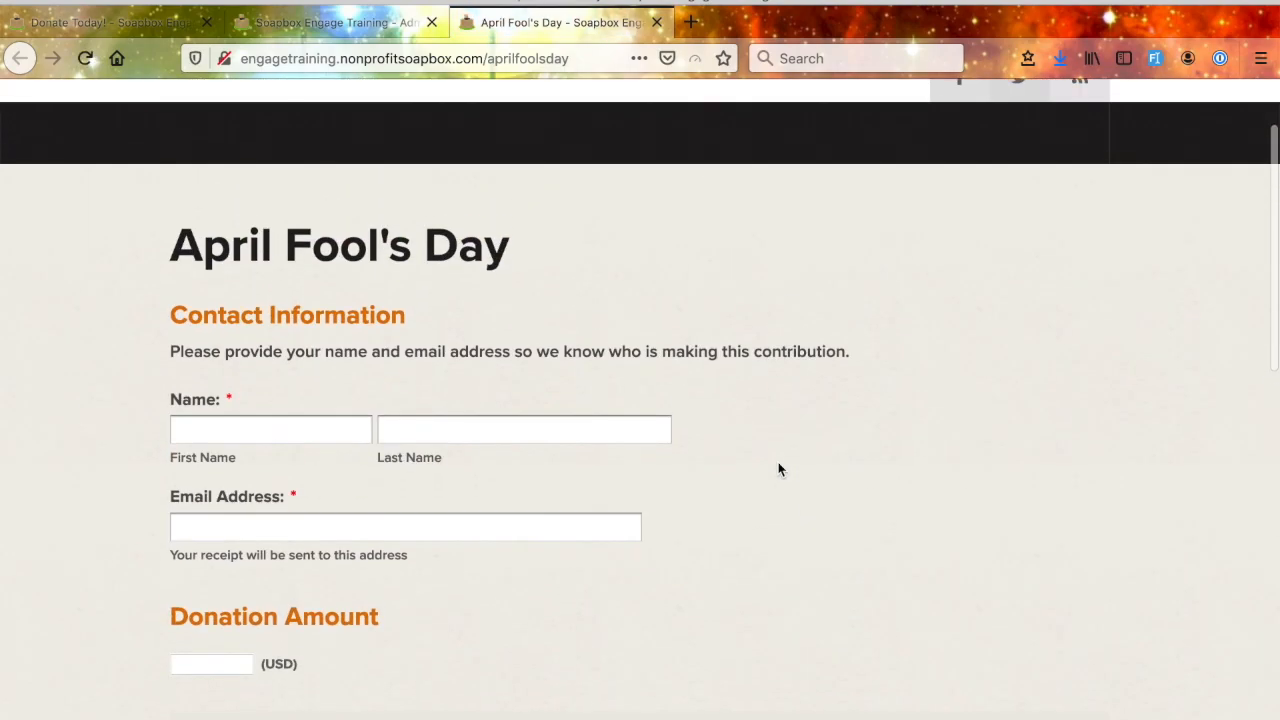
drag(512, 258, 175, 225)
scroll(660, 518, down, 1)
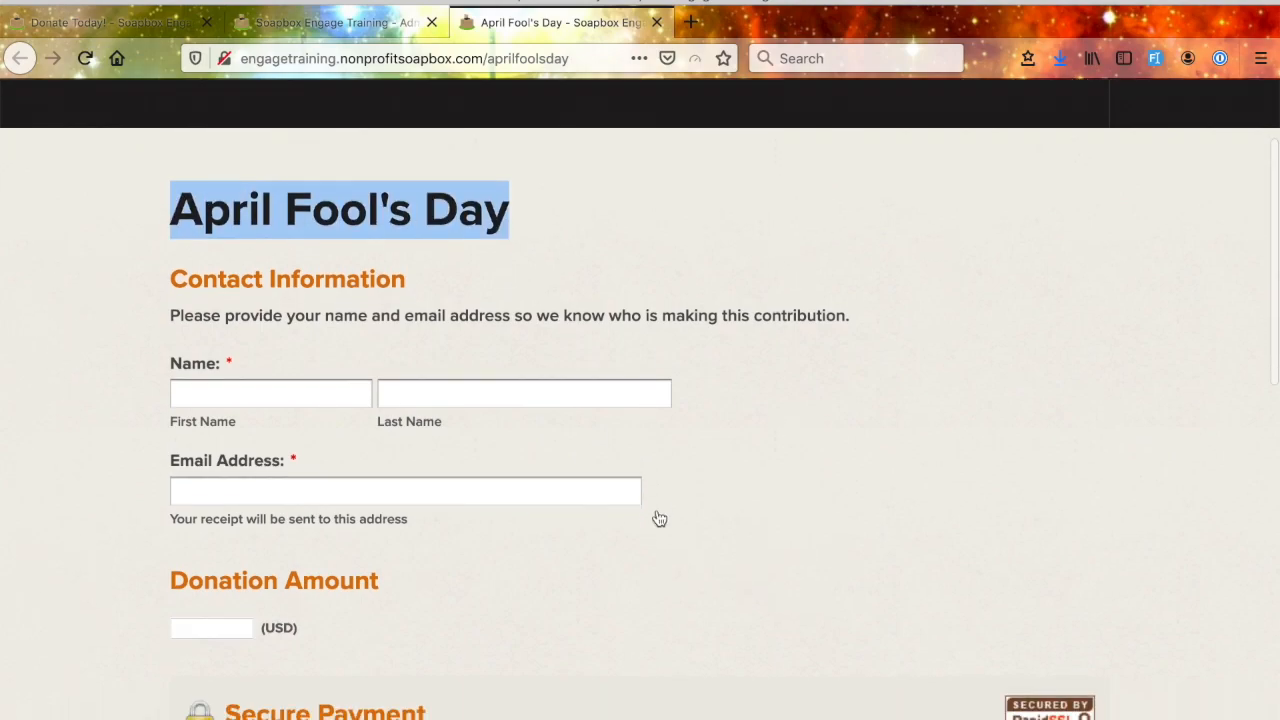
click(489, 58)
drag(489, 58, 198, 48)
click(586, 58)
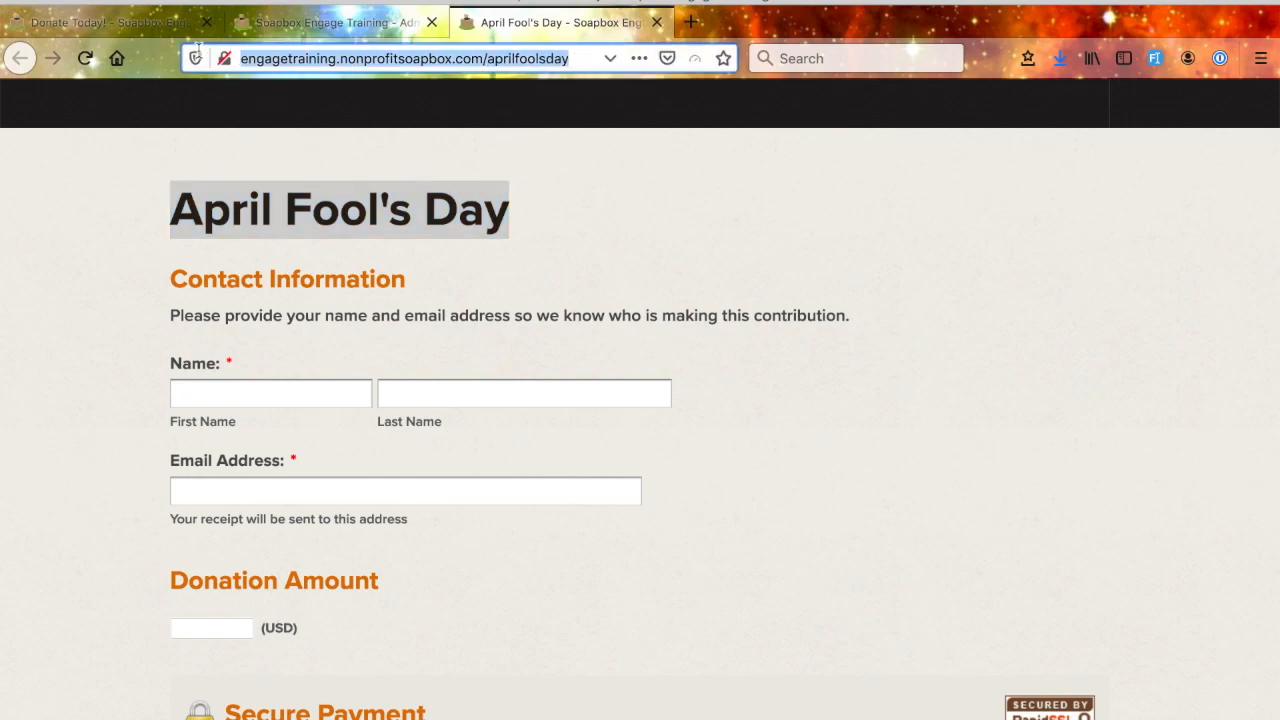
- Return to the April Fools form's Basics settings and read the explanation of the Test Transactions option
click(370, 22)
scroll(294, 425, down, 1)
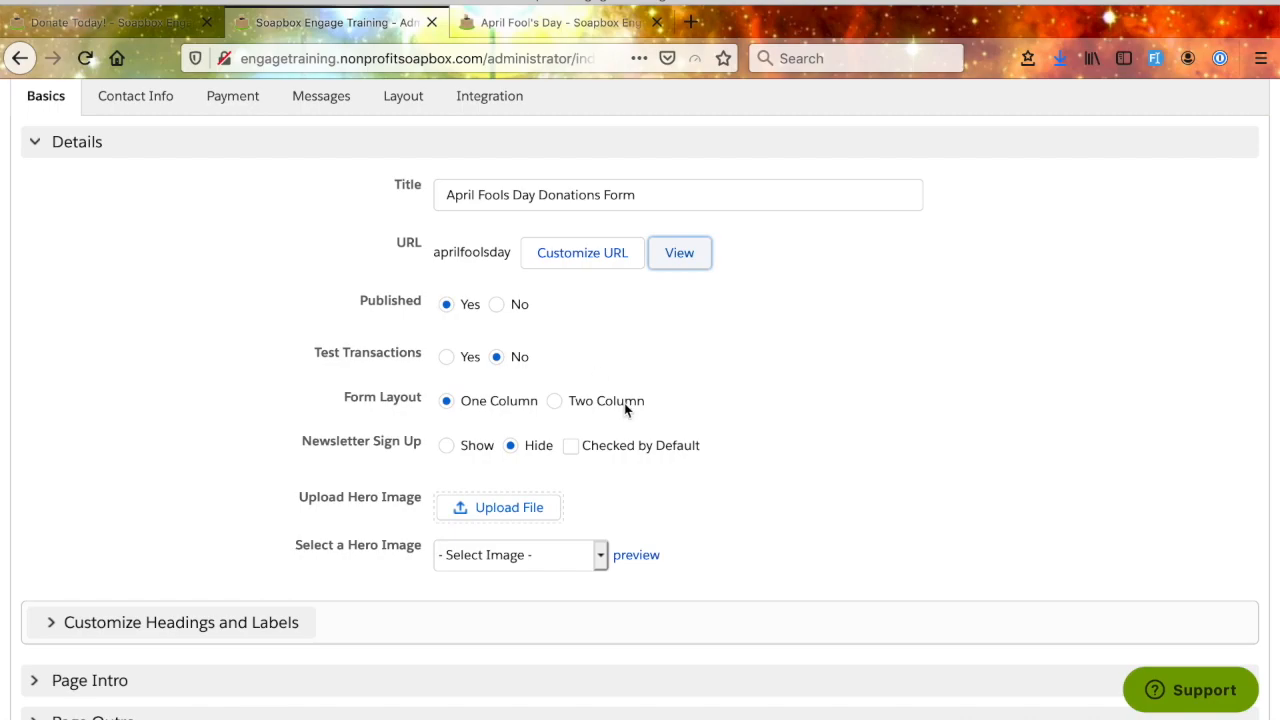
scroll(624, 405, down, 1)
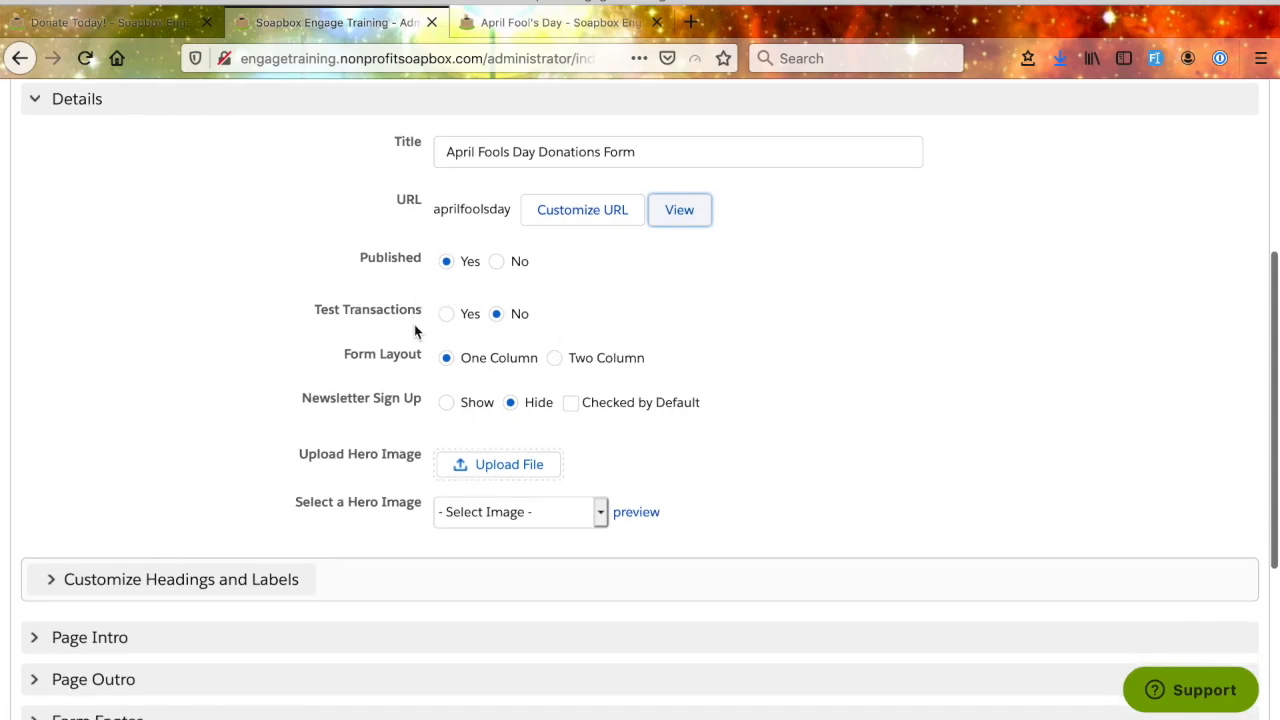
mouse_move(419, 309)
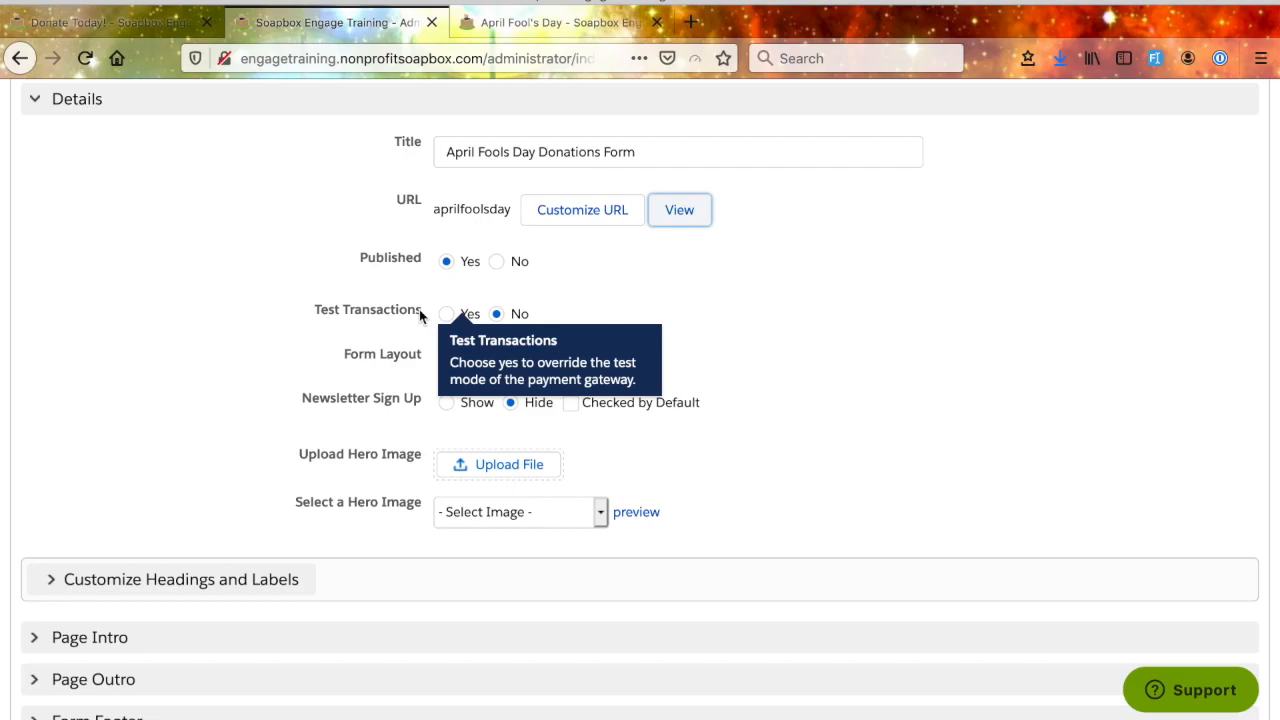
- Try Yes for Test Transactions and the Two Column form layout, restoring each to No and One Column
click(447, 313)
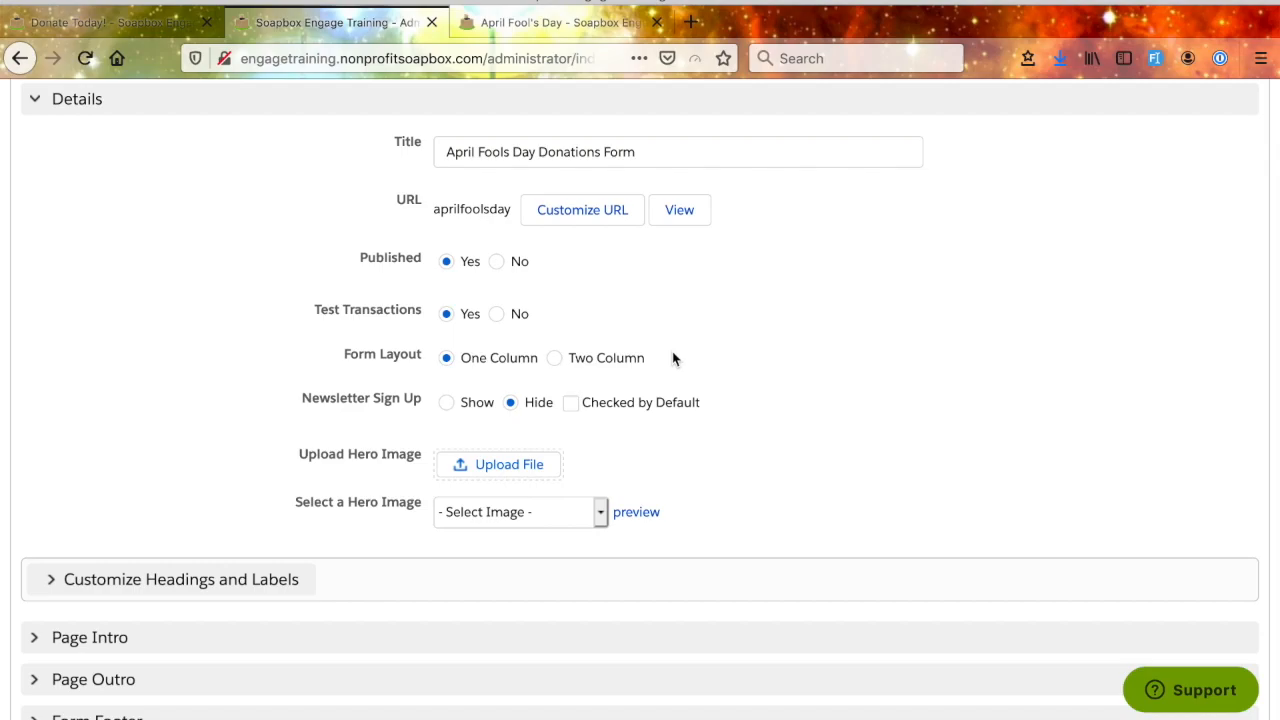
scroll(672, 358, down, 1)
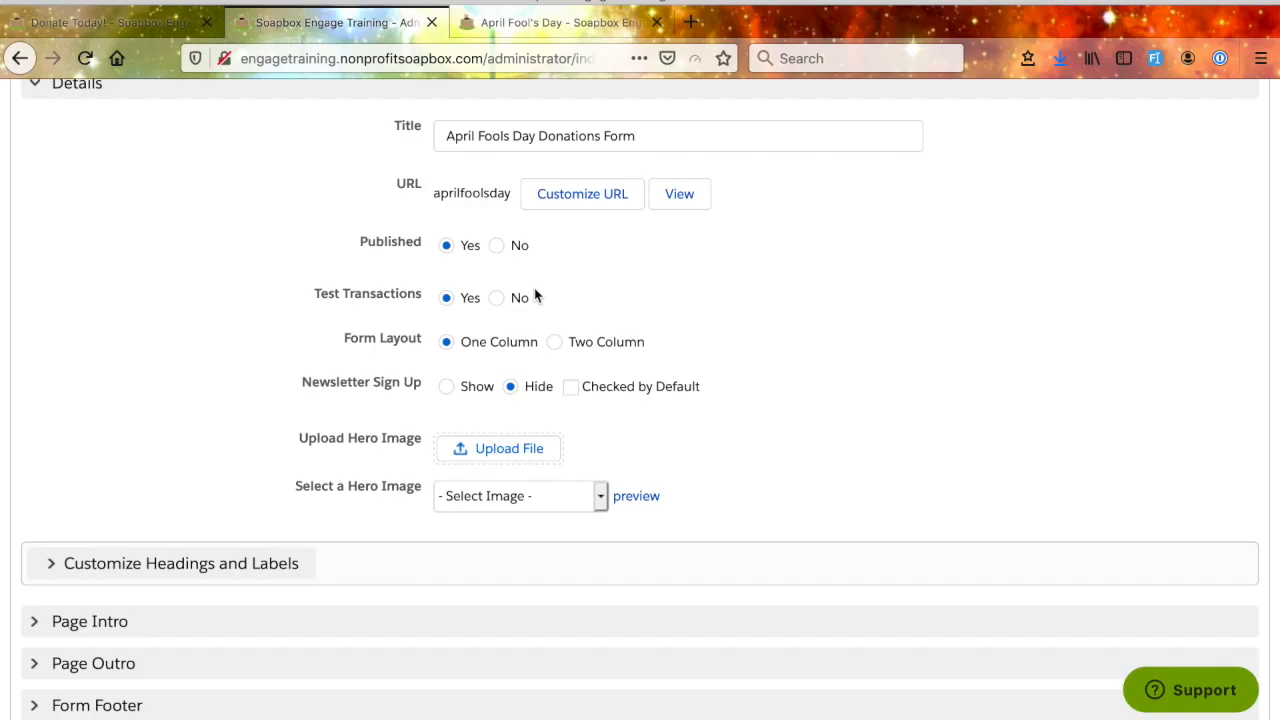
click(497, 300)
scroll(712, 347, down, 2)
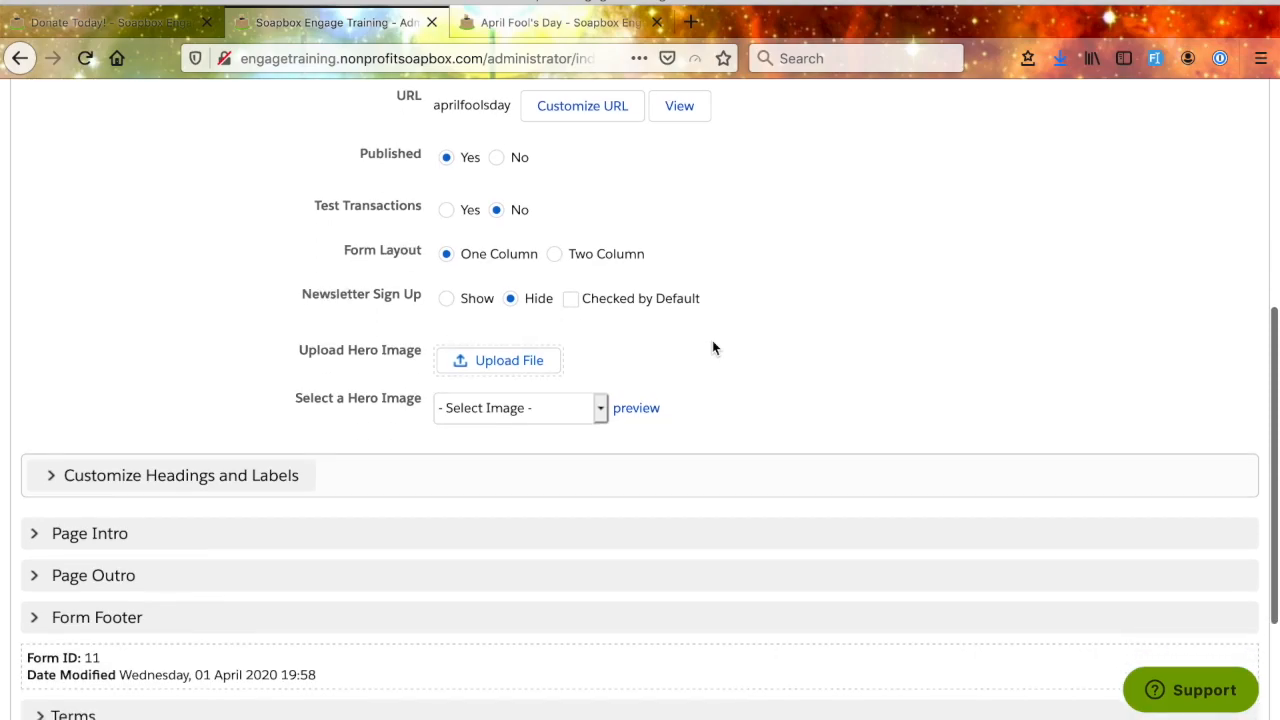
scroll(712, 347, down, 1)
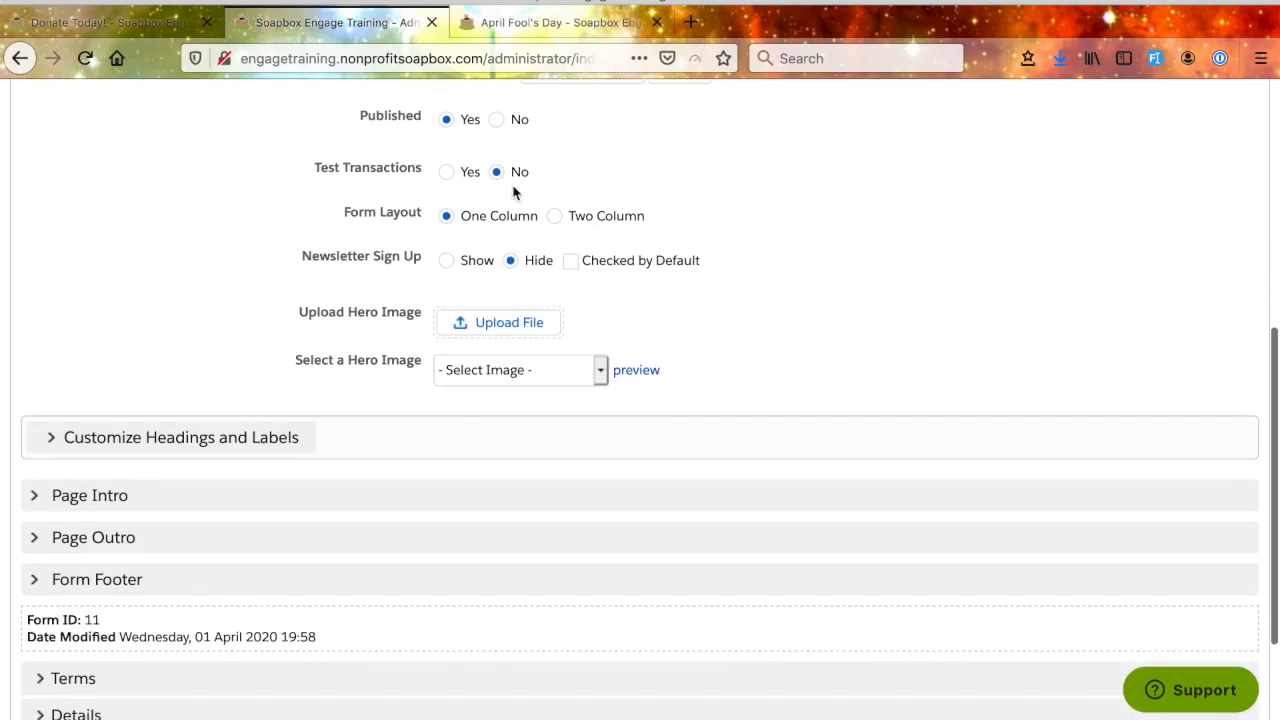
click(554, 217)
click(447, 216)
- Set Newsletter Sign Up to Show on the April Fools donation form
scroll(588, 358, down, 1)
mouse_move(377, 224)
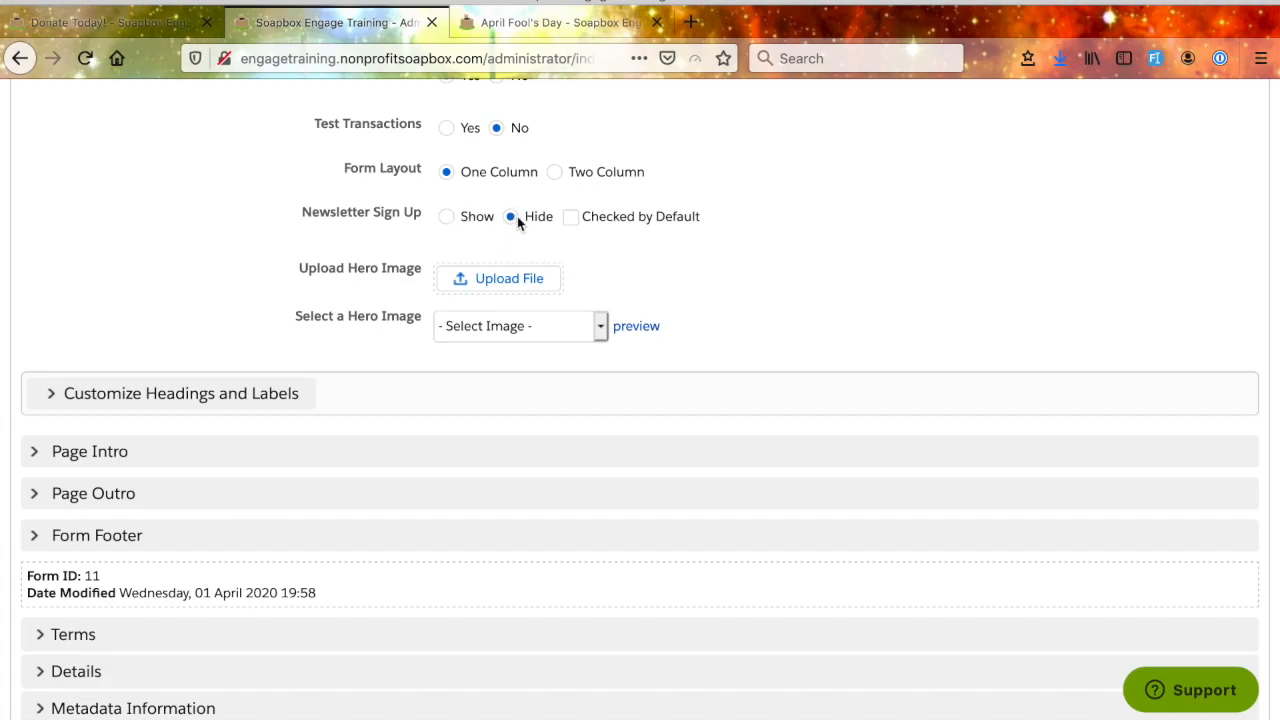
click(447, 218)
scroll(703, 345, down, 1)
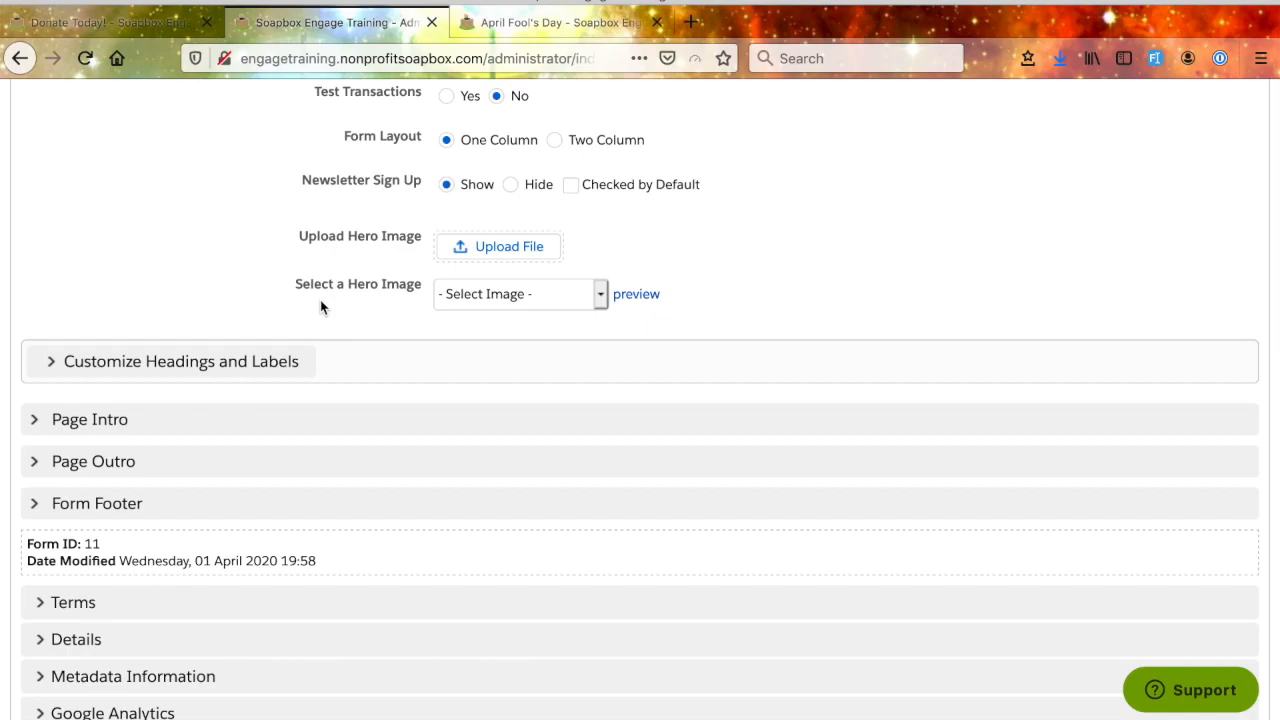
- In the form's custom headings and labels, set the Newsletter Sign Up Description to "Would You Like To Receive Our Newsletter?"
scroll(320, 305, up, 3)
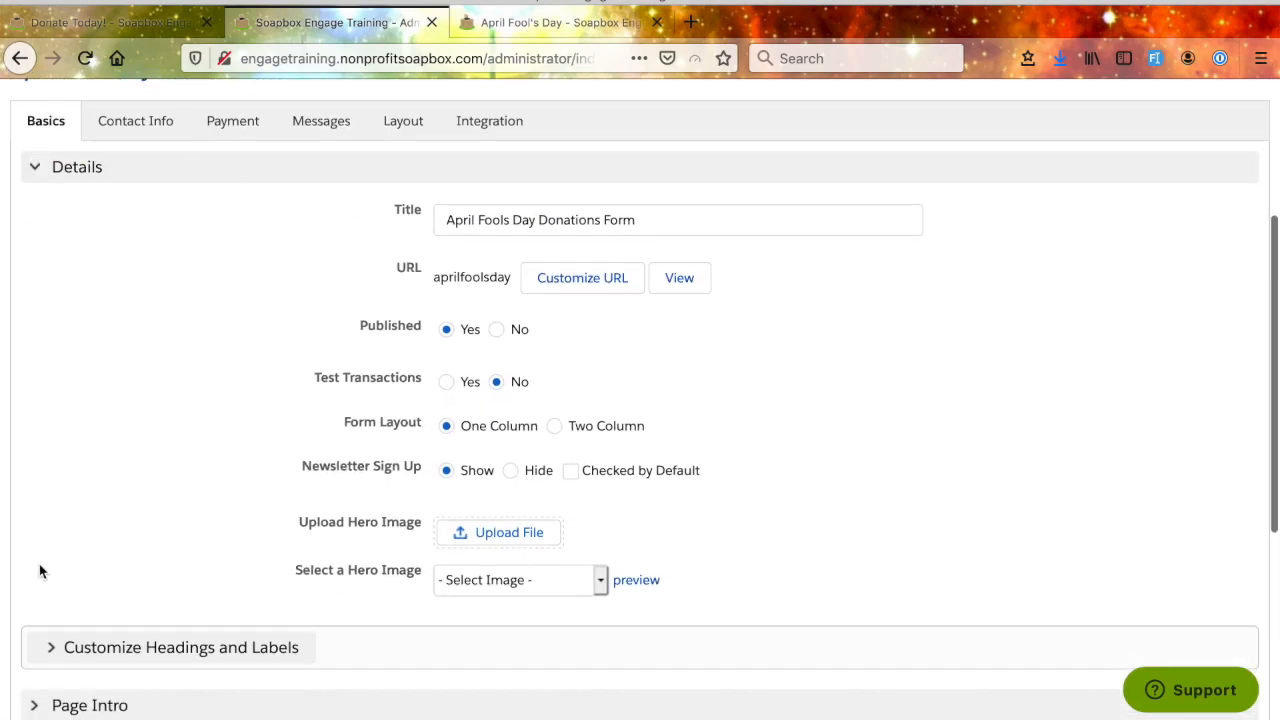
scroll(207, 536, down, 2)
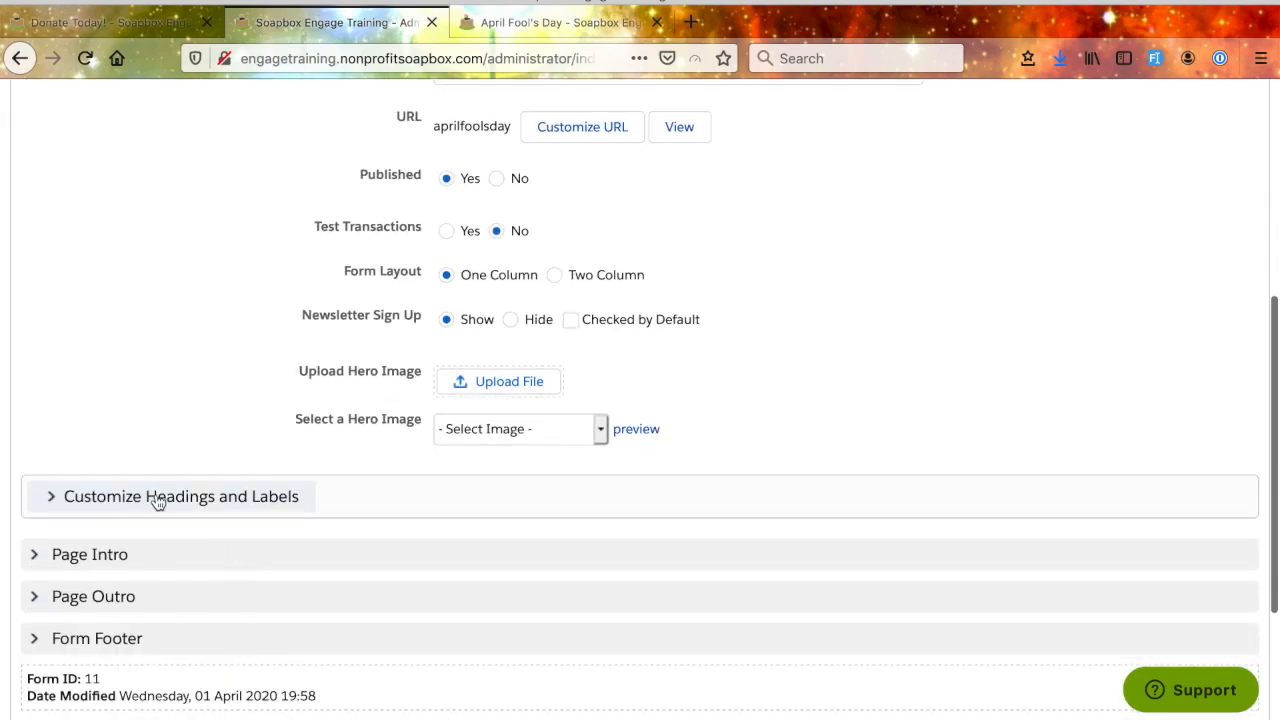
click(51, 497)
scroll(247, 524, down, 3)
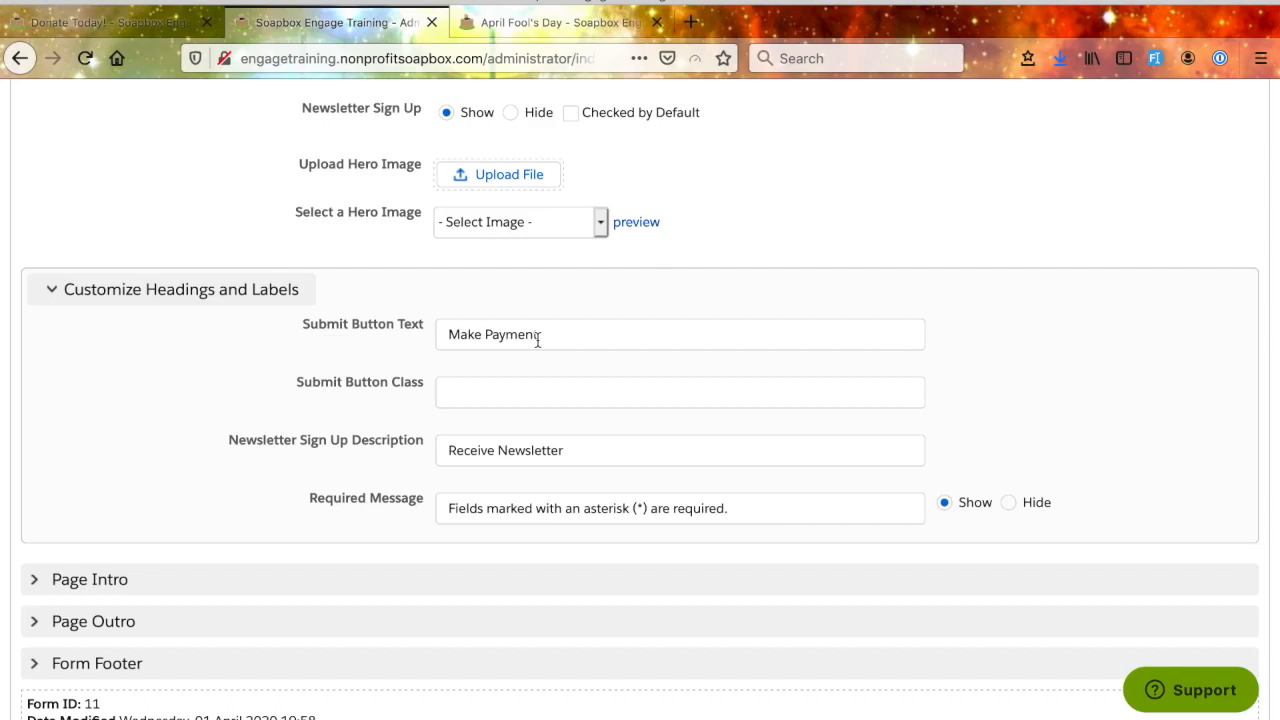
scroll(537, 341, up, 1)
scroll(537, 341, down, 1)
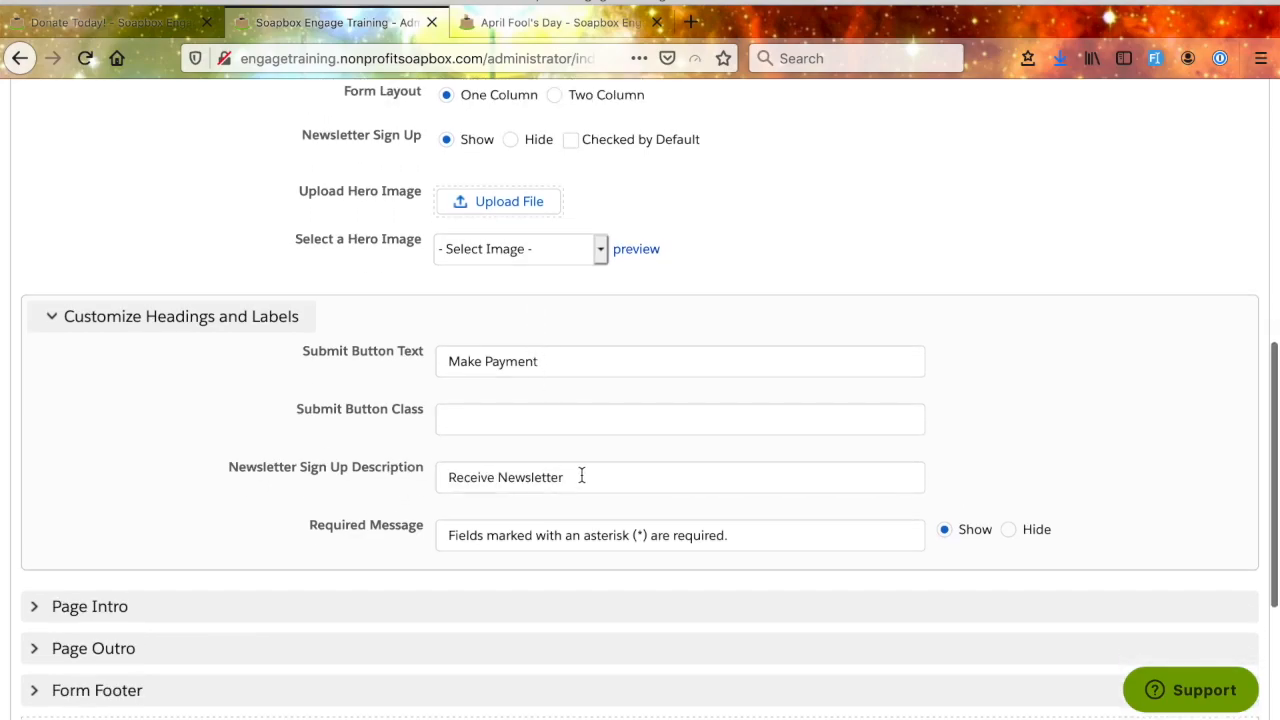
double_click(494, 484)
text(Would )
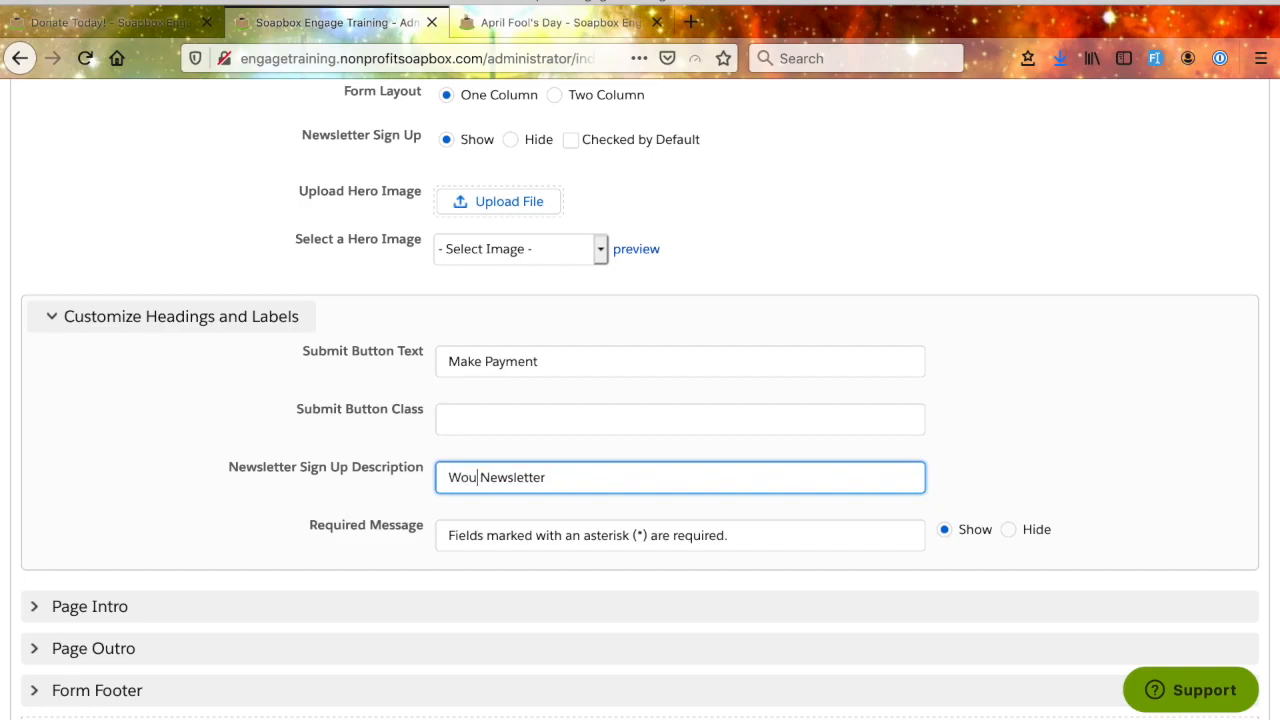
text(You Like )
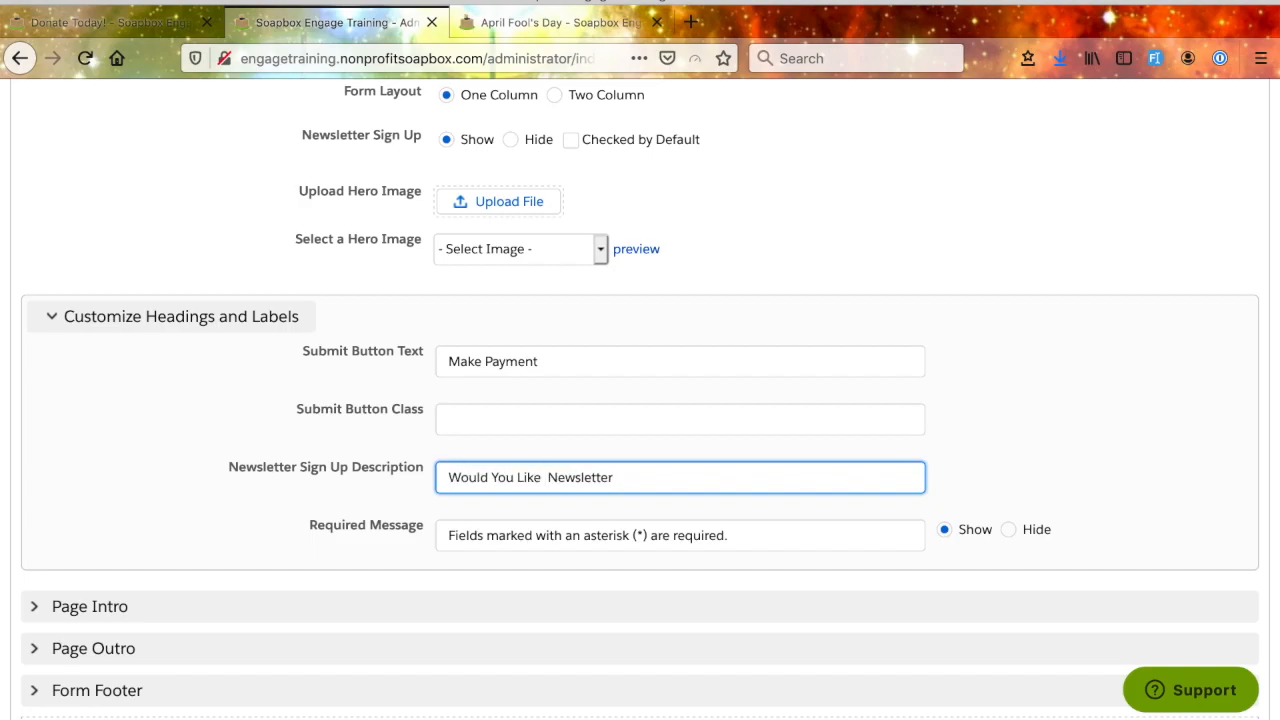
text(to)
key(BackSpace)
key(BackSpace)
key(BackSpace)
text(To Receiv)
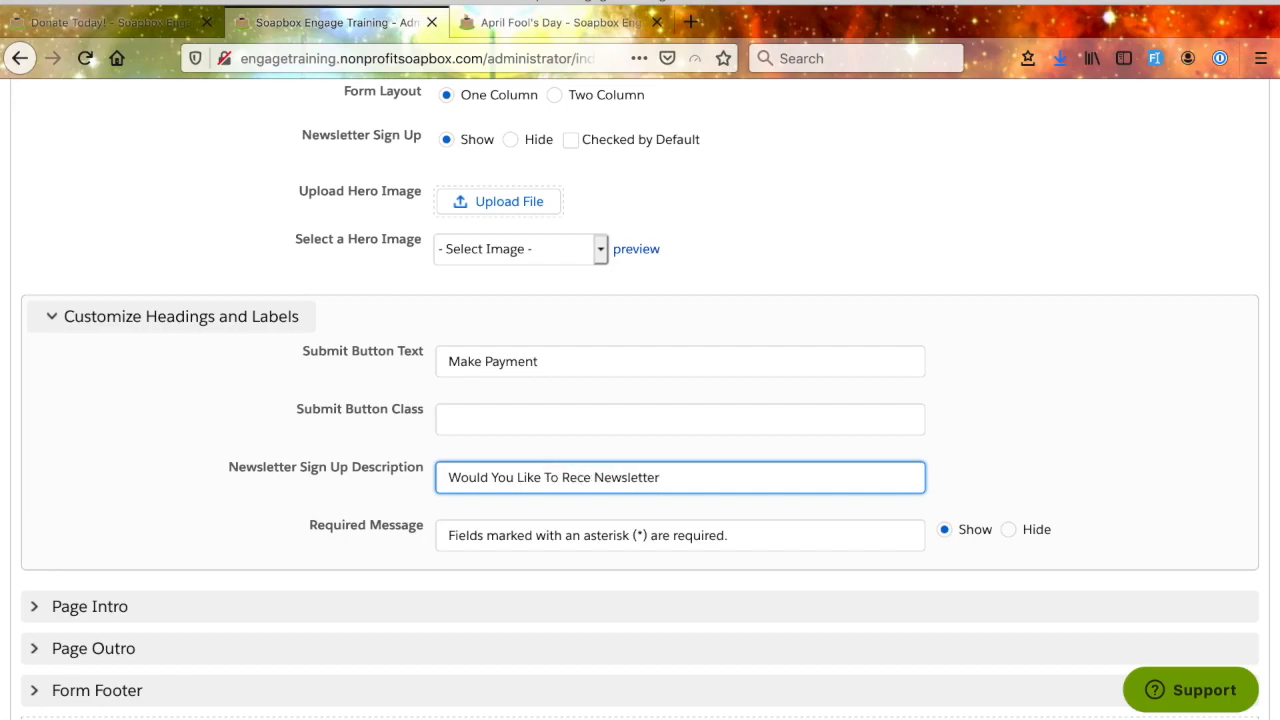
text(e Our Newsletter)
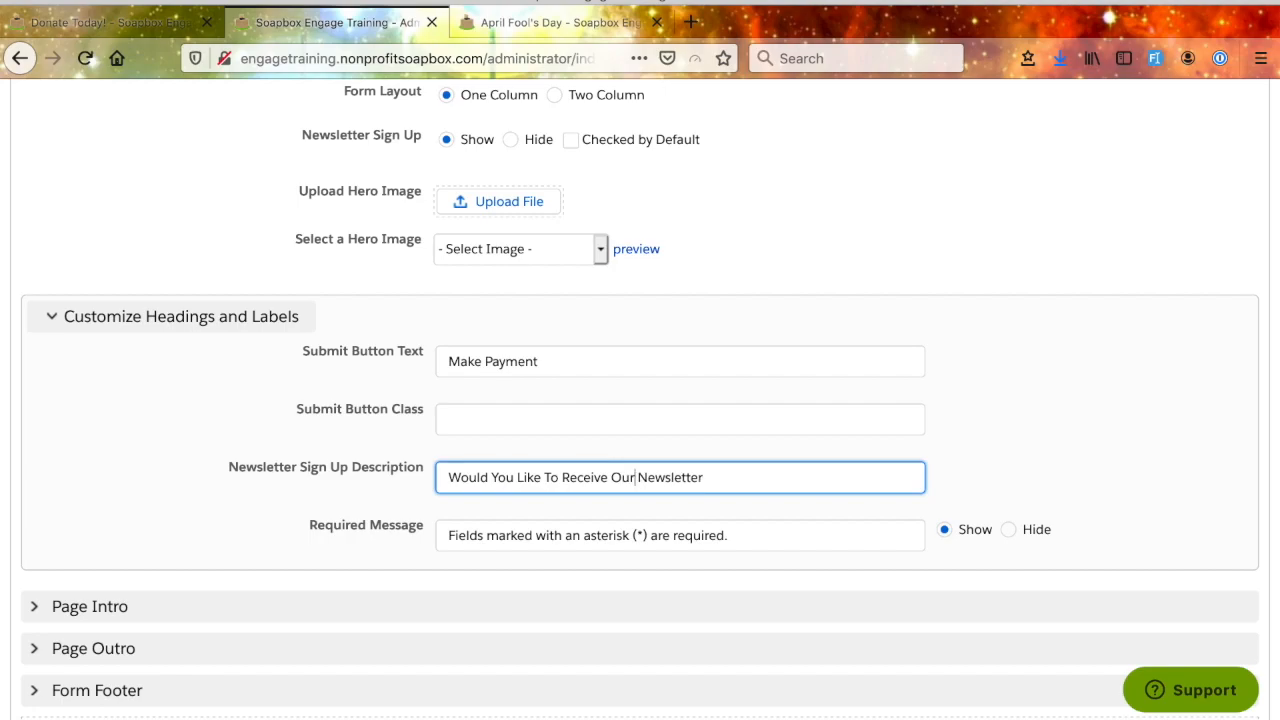
text(?)
scroll(257, 417, down, 1)
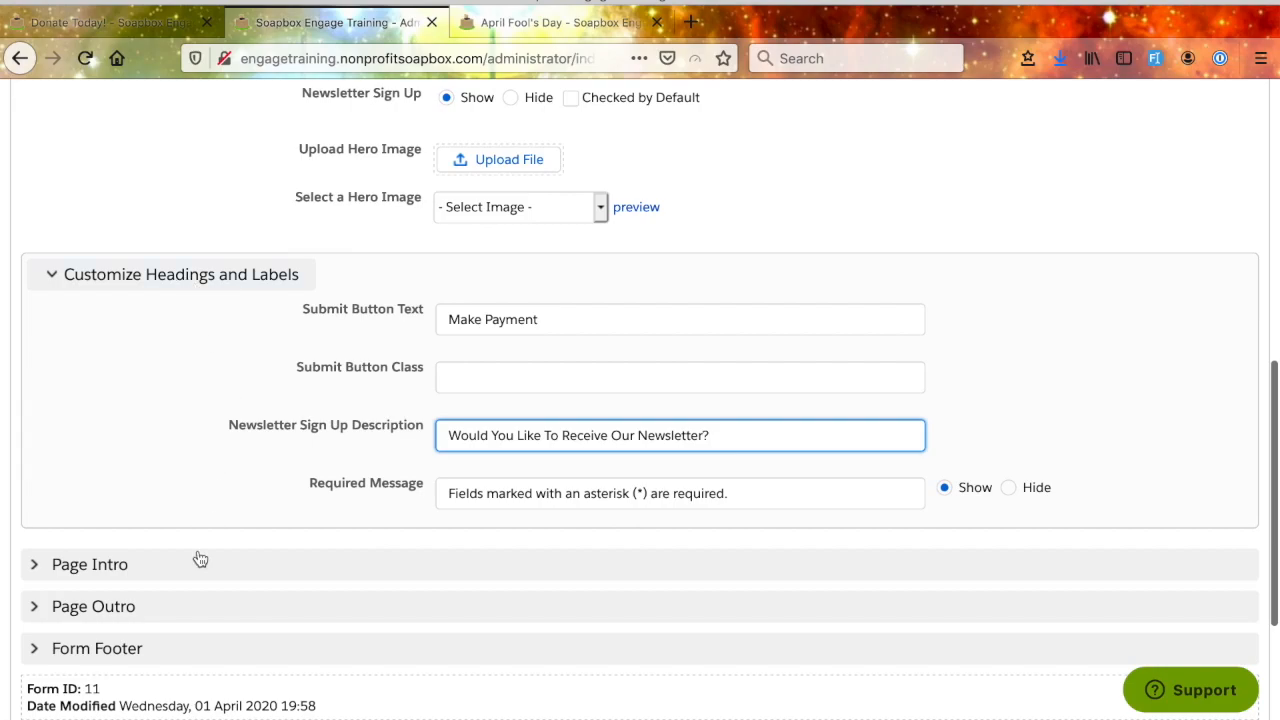
scroll(200, 560, down, 1)
click(303, 245)
drag(303, 245, 57, 248)
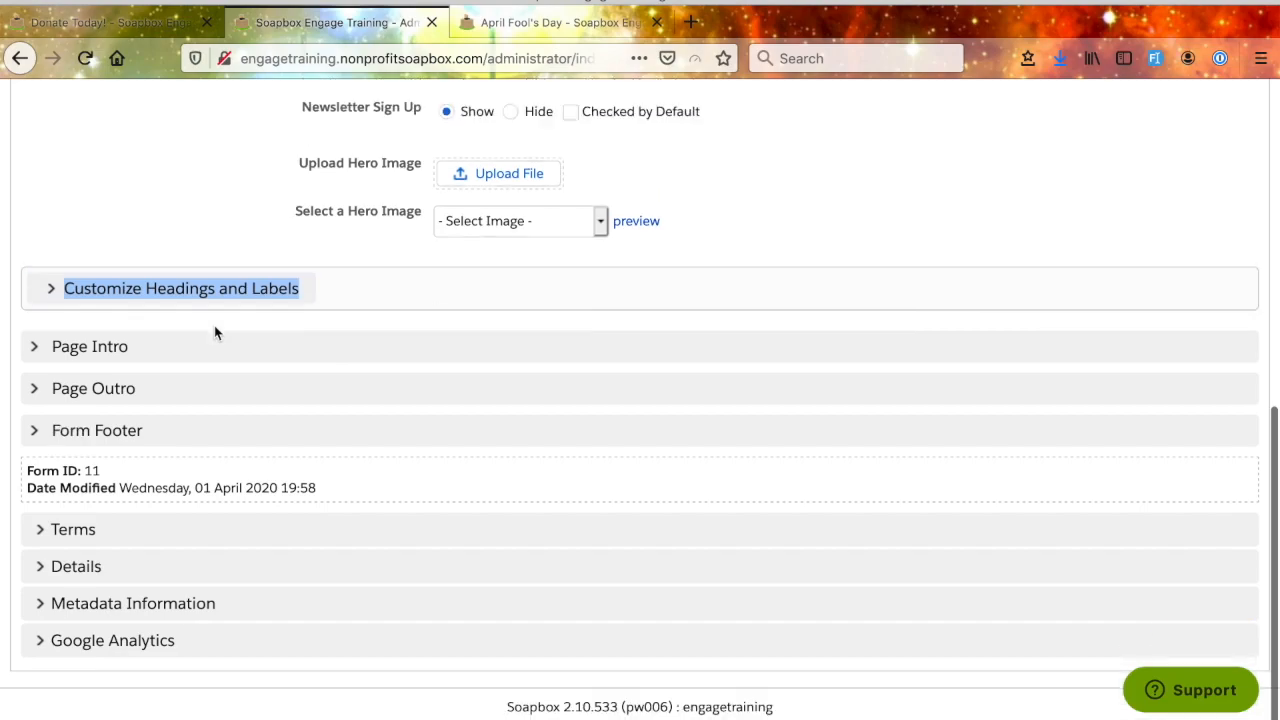
click(211, 289)
scroll(211, 297, up, 3)
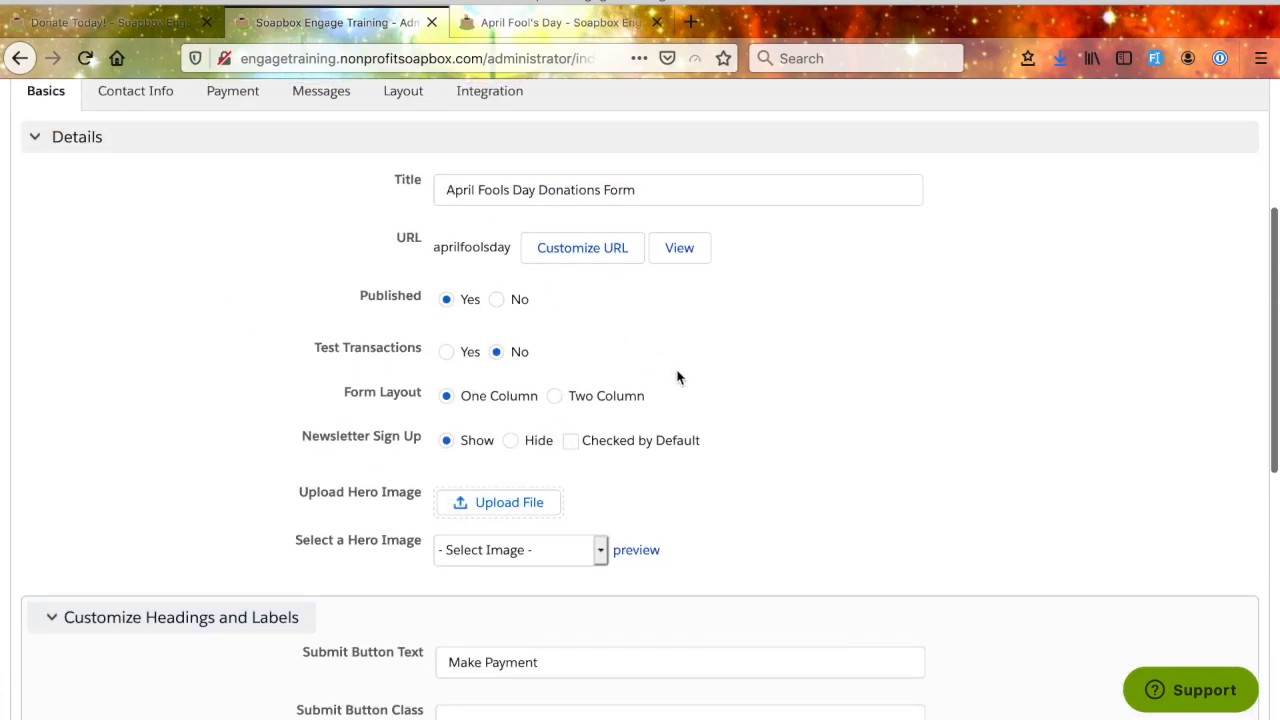
- Fill the Page Intro with lorem ipsum placeholder paragraphs using the !lorem text snippet
scroll(754, 428, down, 1)
scroll(755, 428, down, 5)
scroll(756, 428, down, 1)
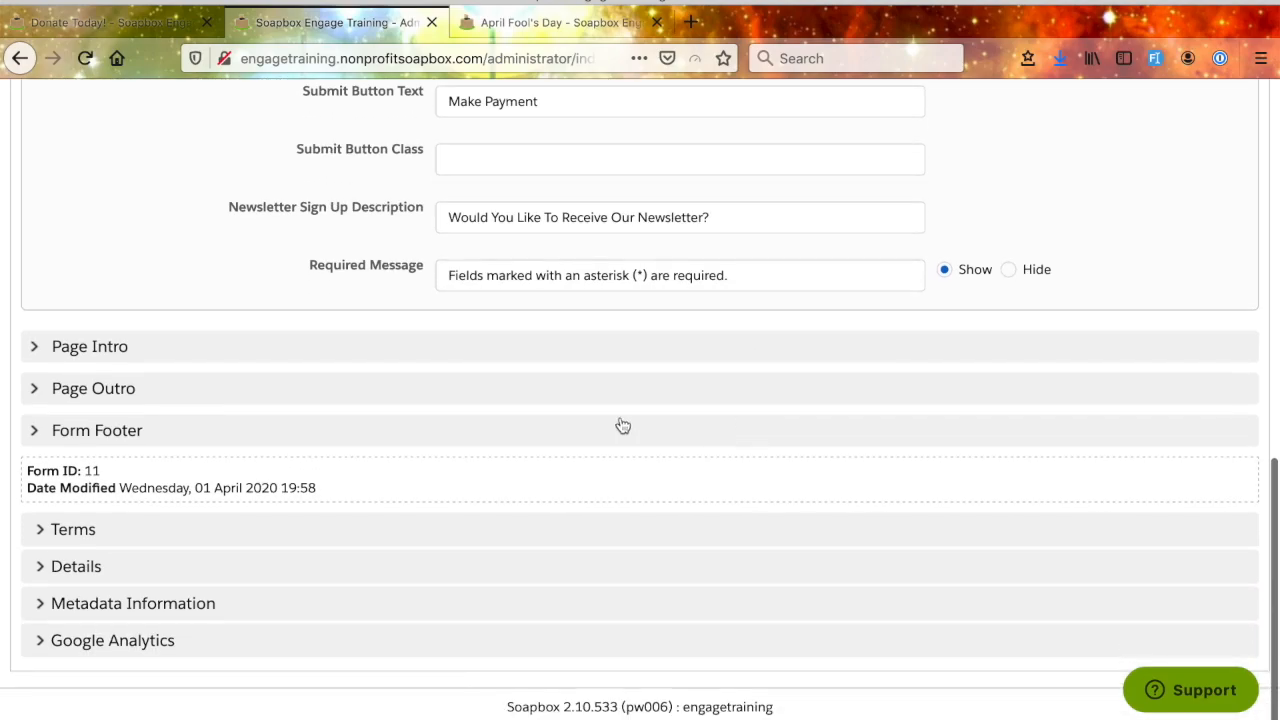
click(157, 352)
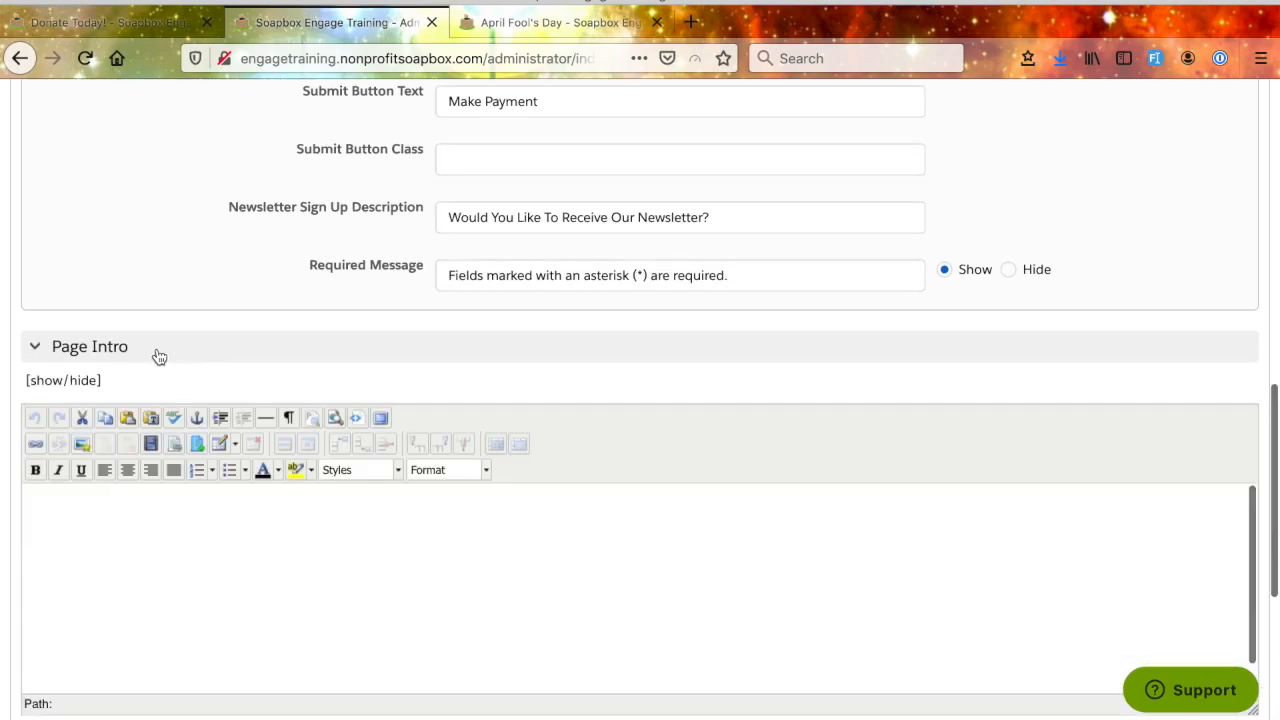
click(298, 554)
text(!lorem)
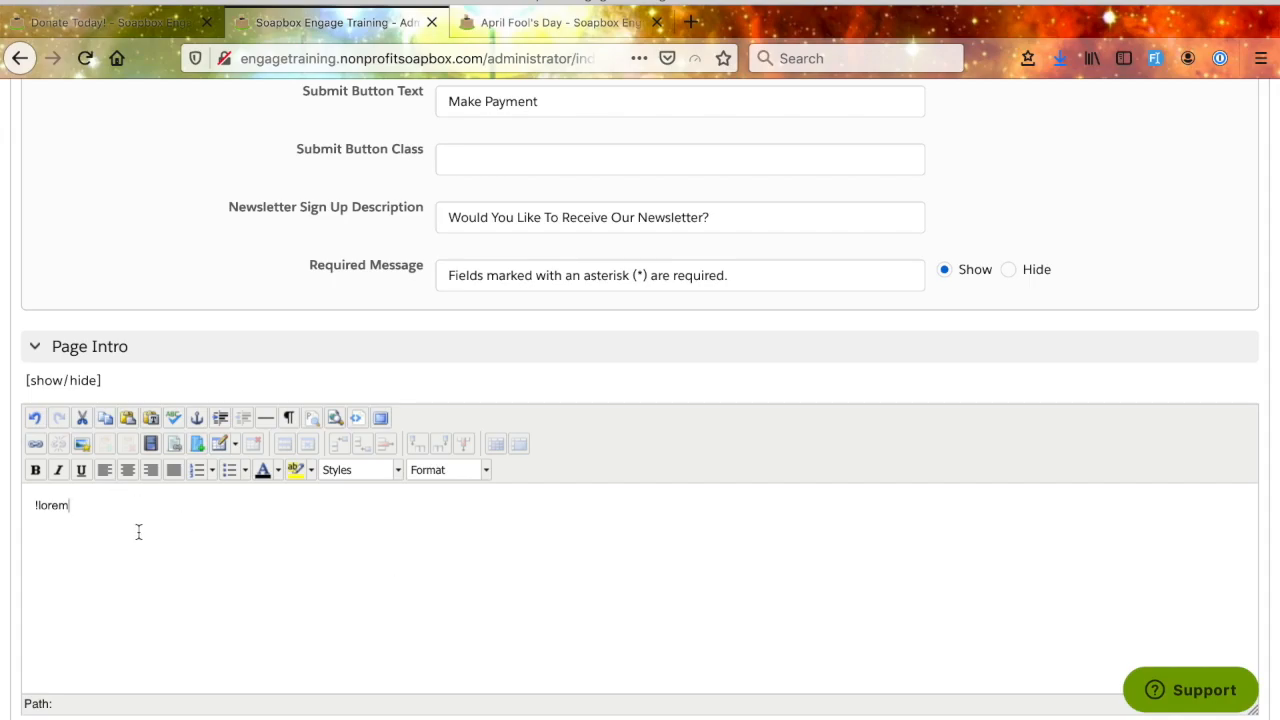
key(Tab)
scroll(192, 549, down, 1)
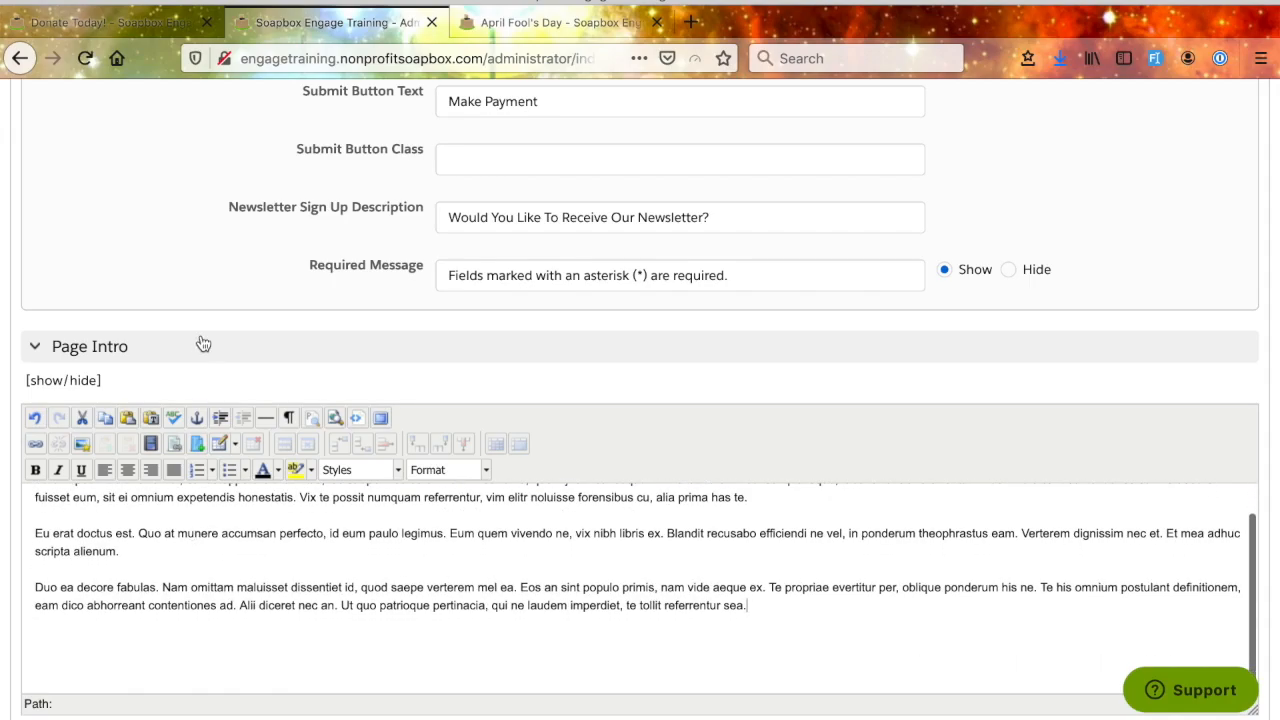
- Fill the Page Outro with lorem ipsum placeholder text using the !lorem text snippet
scroll(200, 346, down, 3)
click(167, 396)
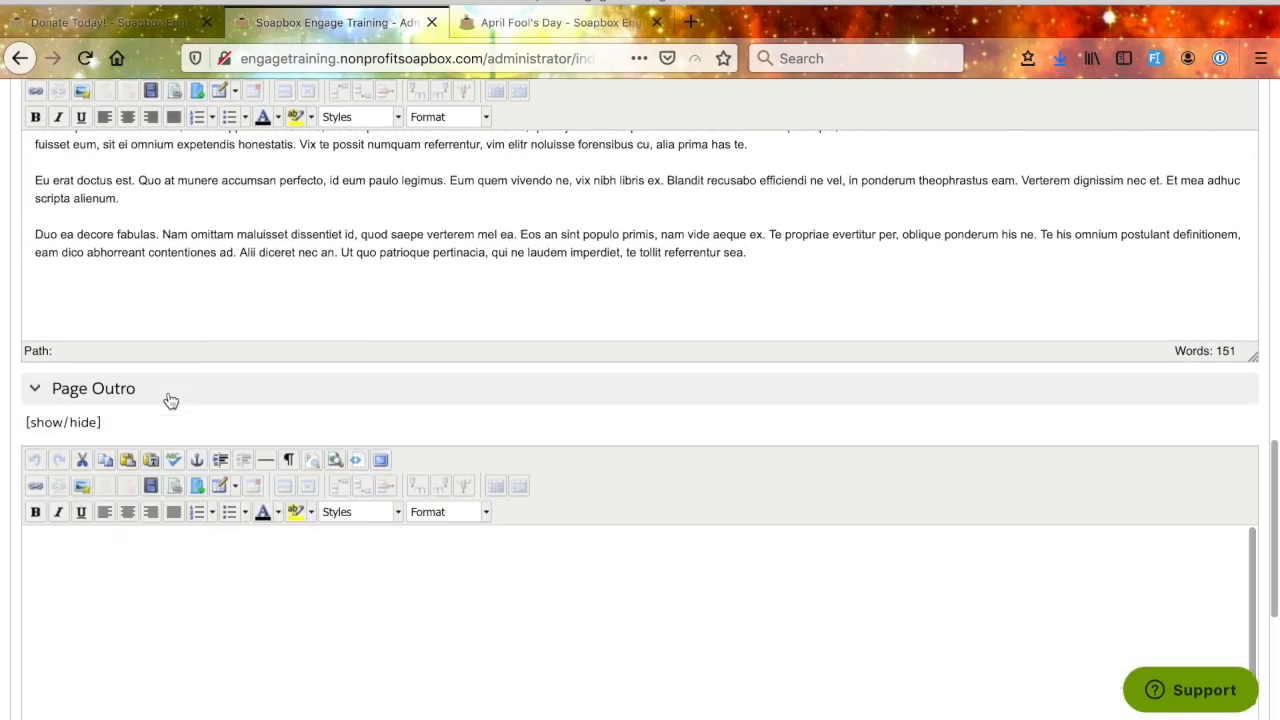
click(208, 615)
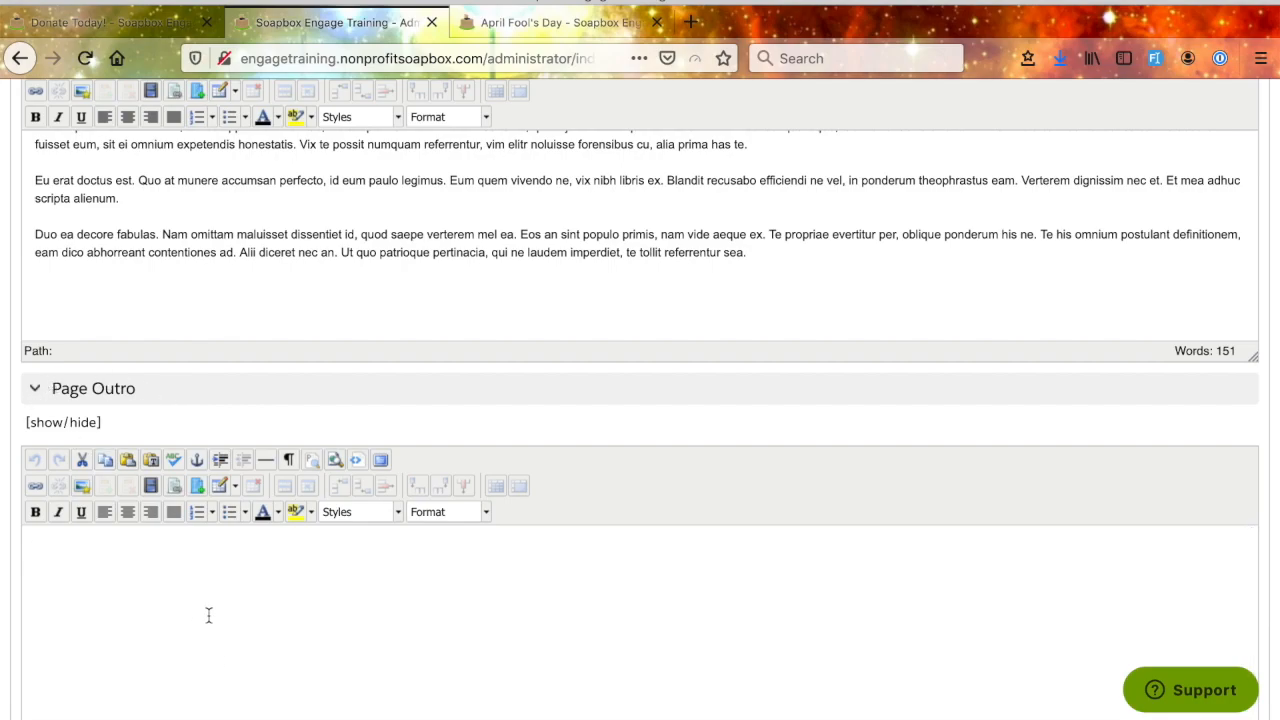
text(!lorem)
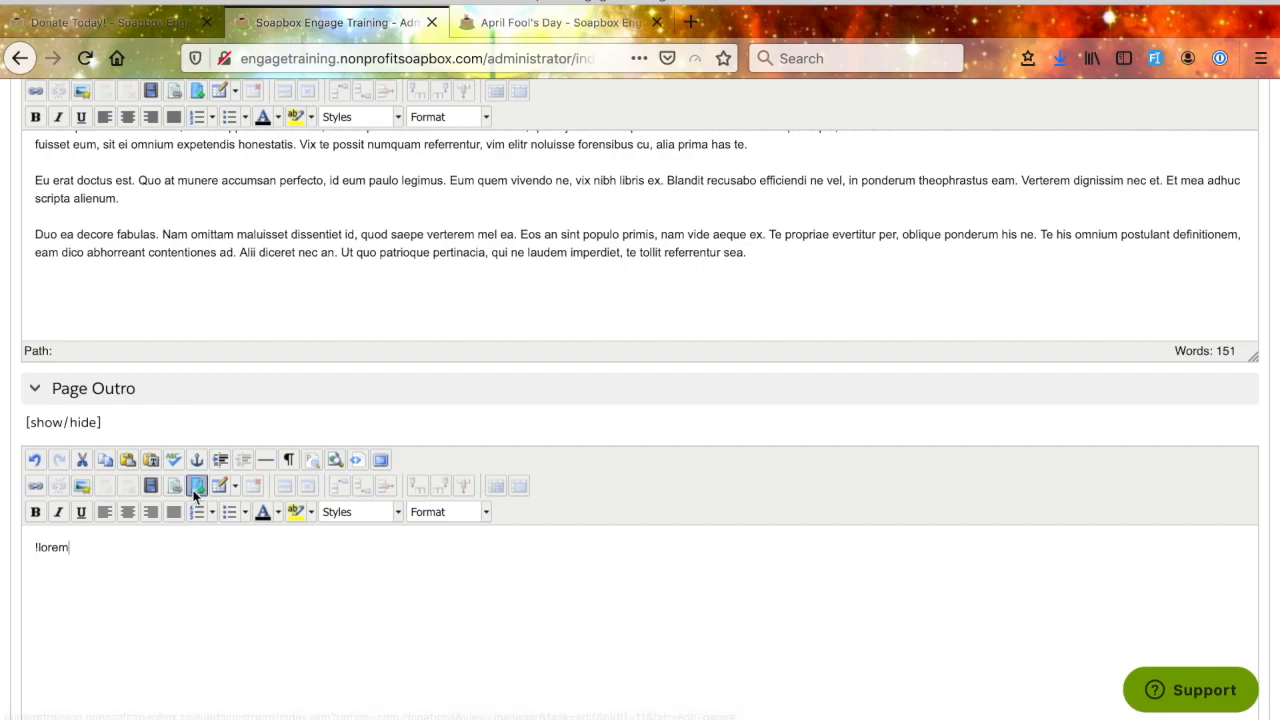
scroll(193, 490, up, 3)
scroll(193, 490, down, 4)
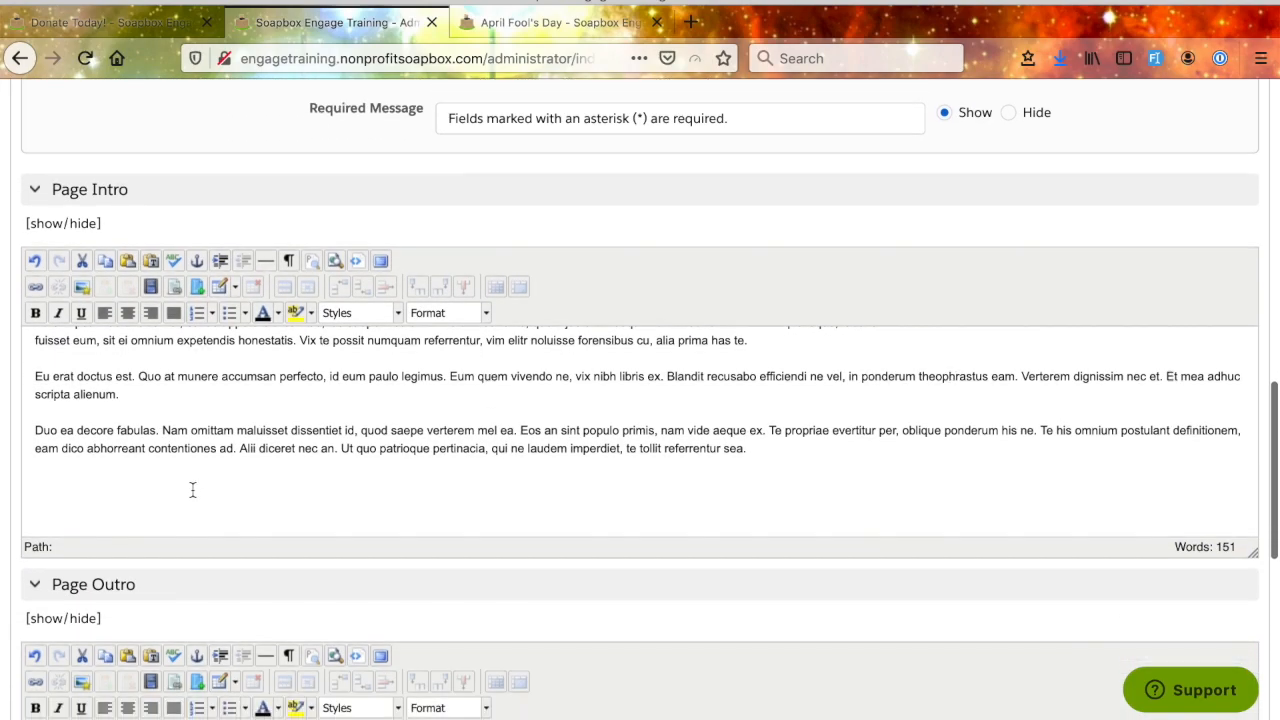
key(space)
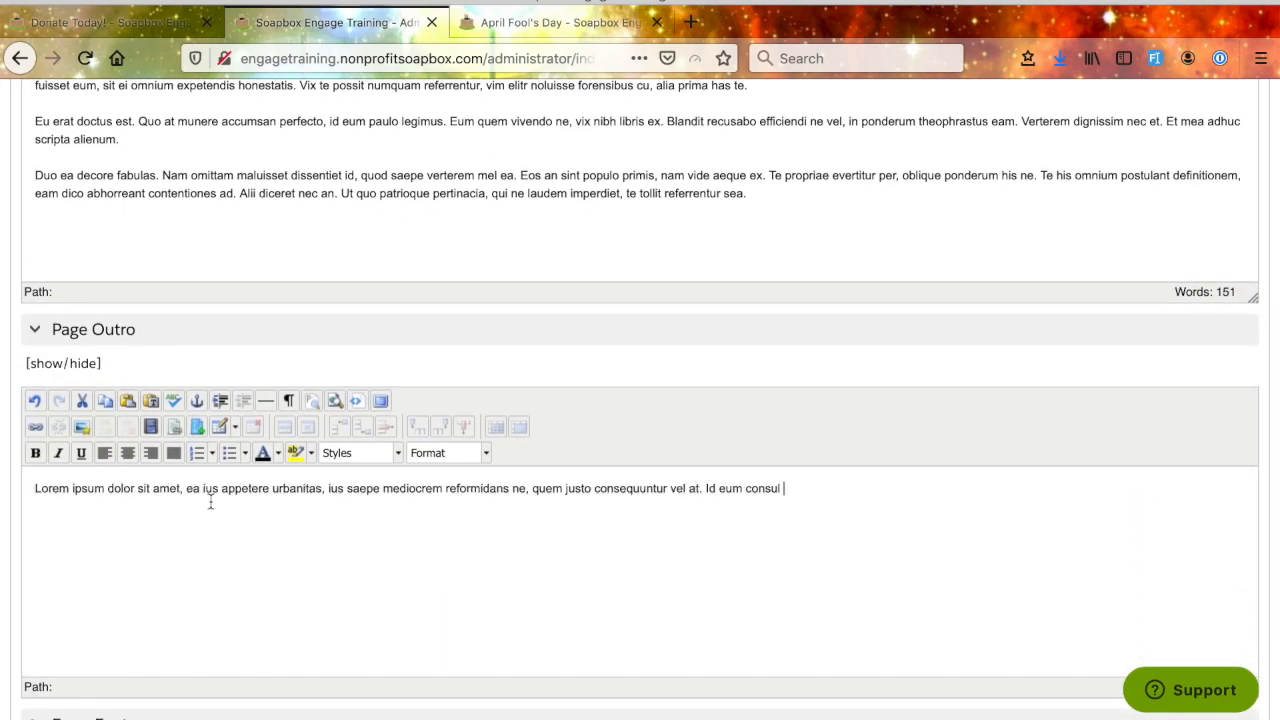
scroll(384, 568, down, 4)
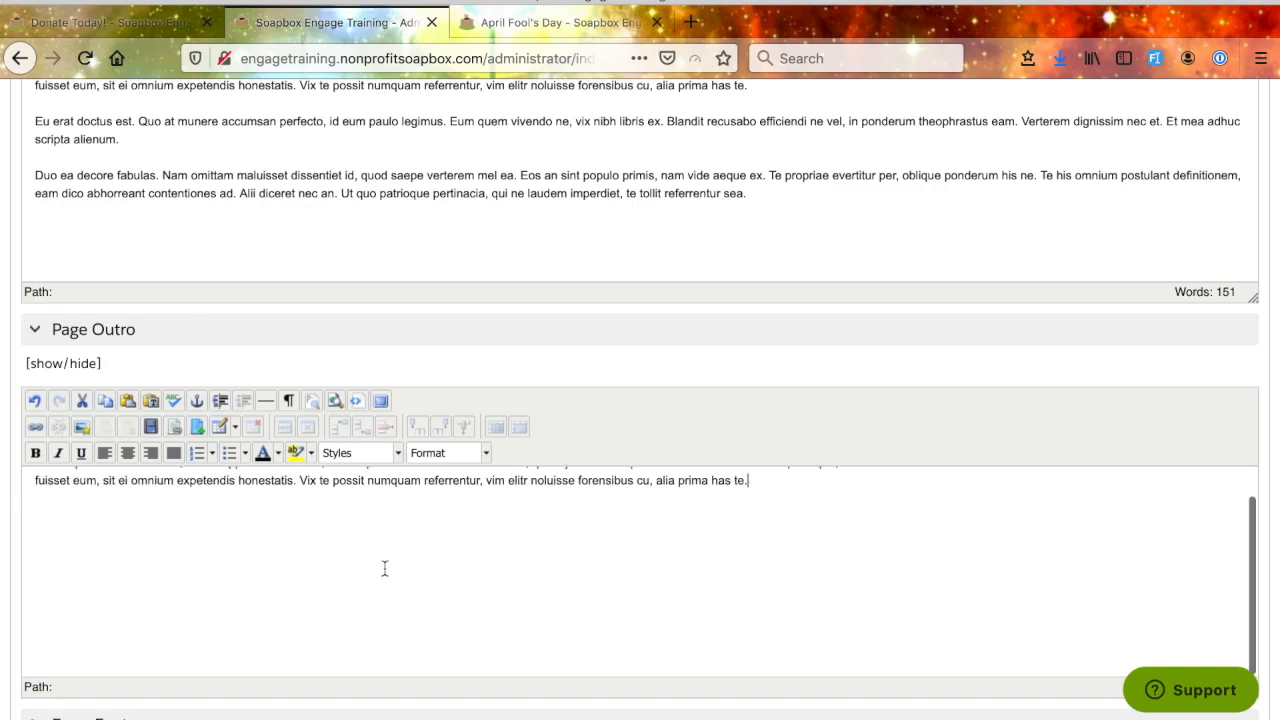
- Fill the Form Footer with lorem ipsum placeholder text using the !lorem text snippet
scroll(309, 583, down, 1)
click(120, 466)
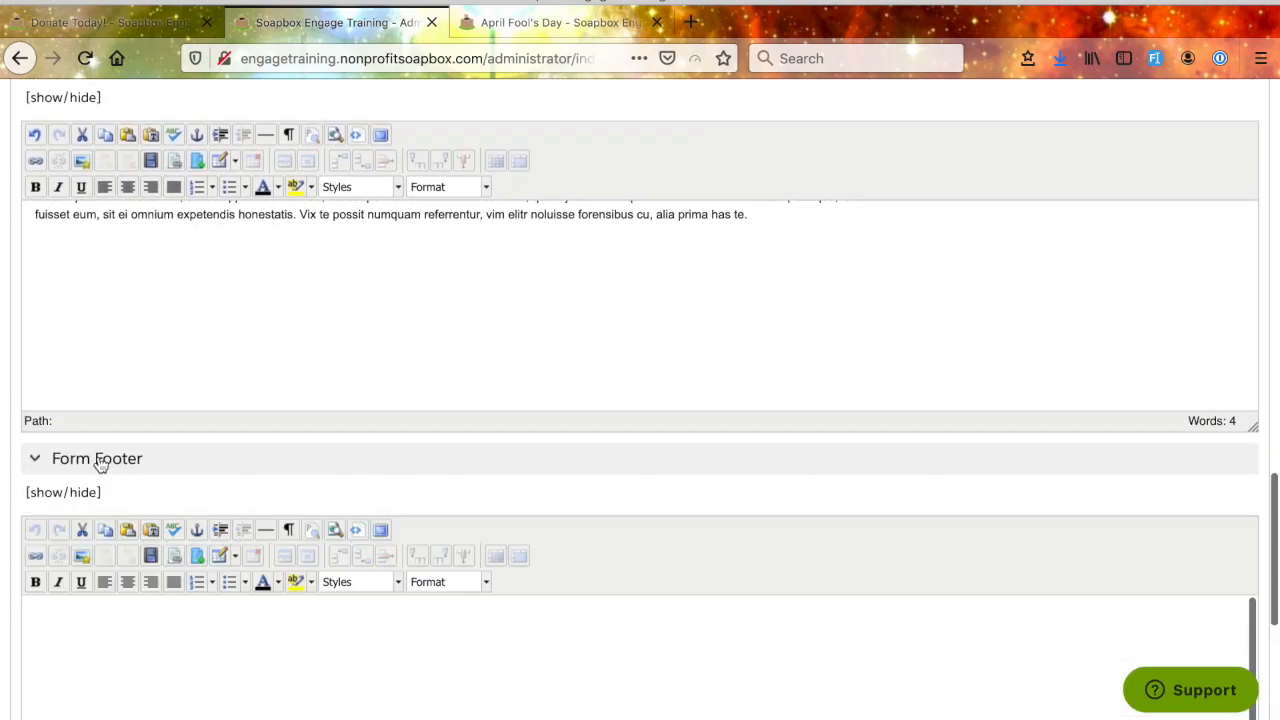
click(316, 646)
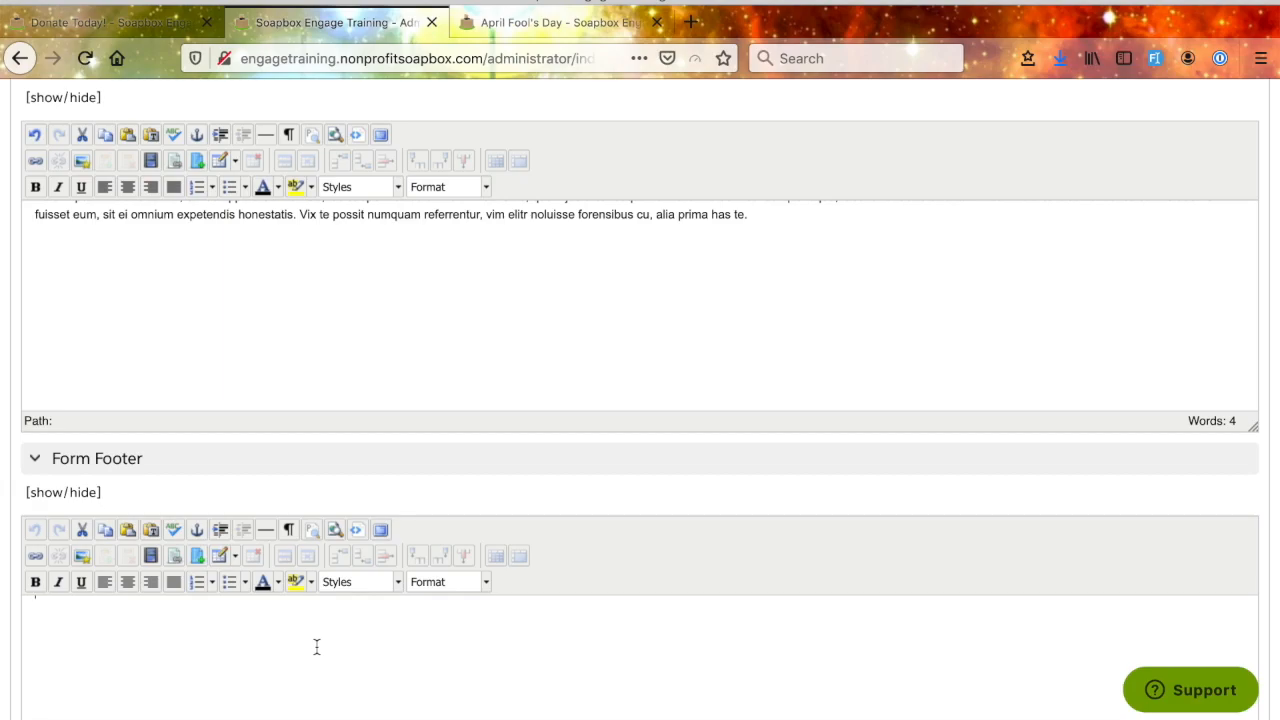
scroll(374, 500, down, 1)
text(!lorem)
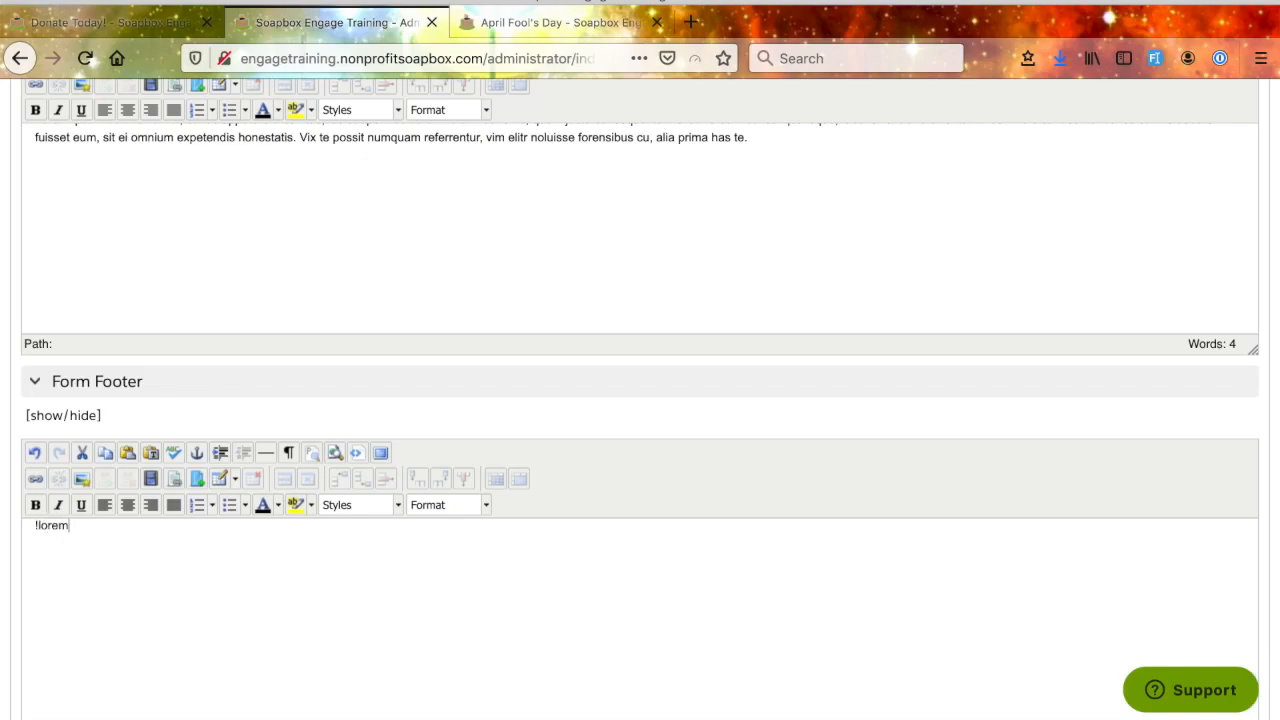
- Insert the prefix "FOOTER:" at the start of the Form Footer text
click(34, 526)
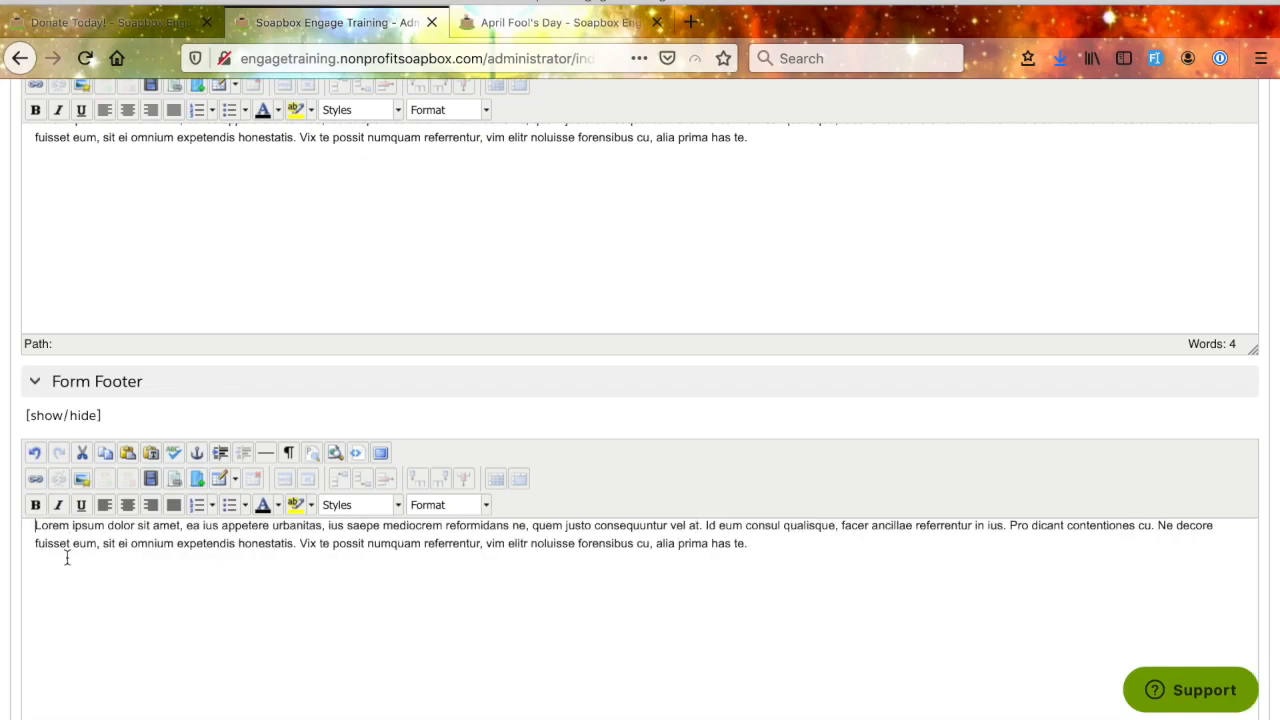
text(FOR)
key(BackSpace)
text(OTER)
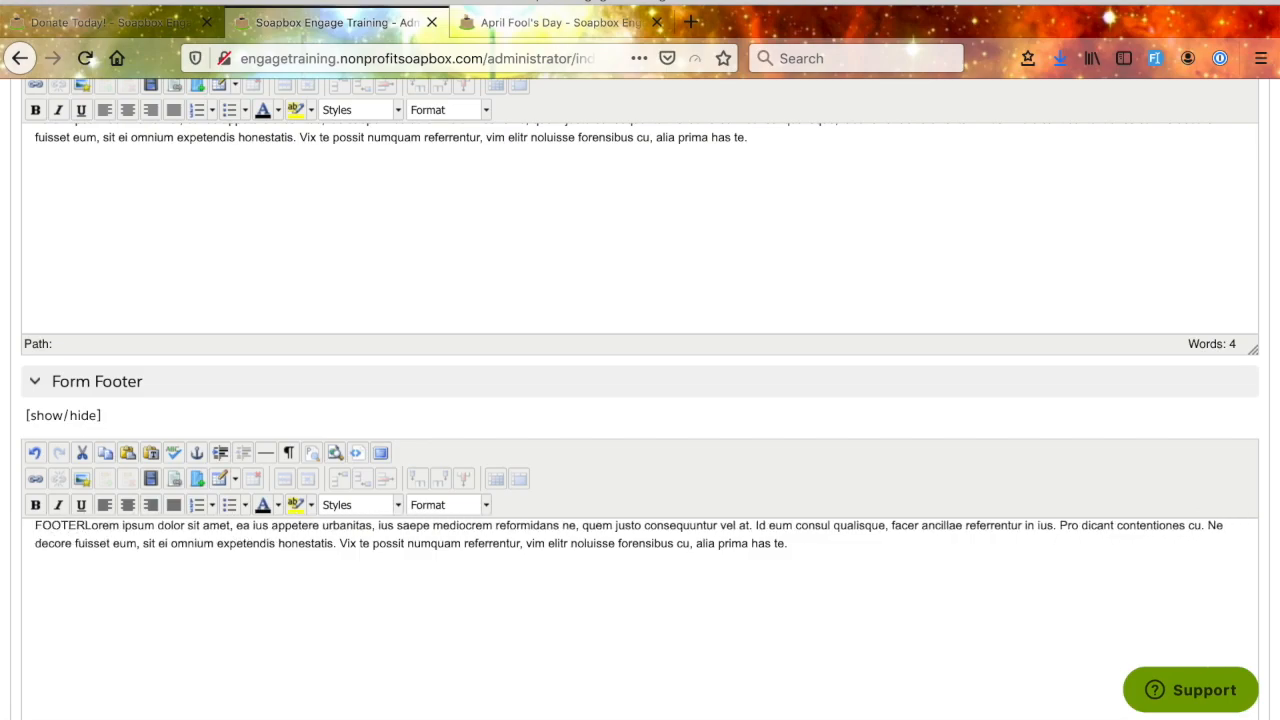
text(:)
- Look over the form's Terms section and expand the Details section below the Form Footer
scroll(224, 641, down, 1)
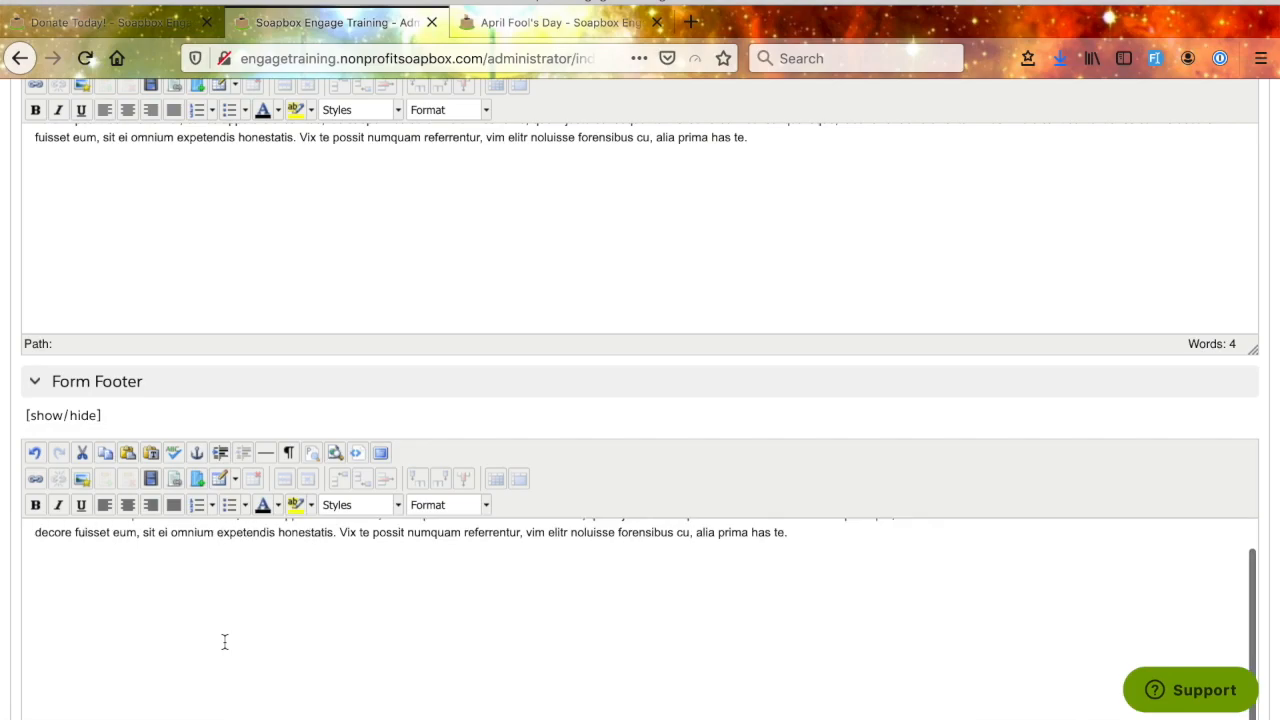
scroll(229, 374, up, 2)
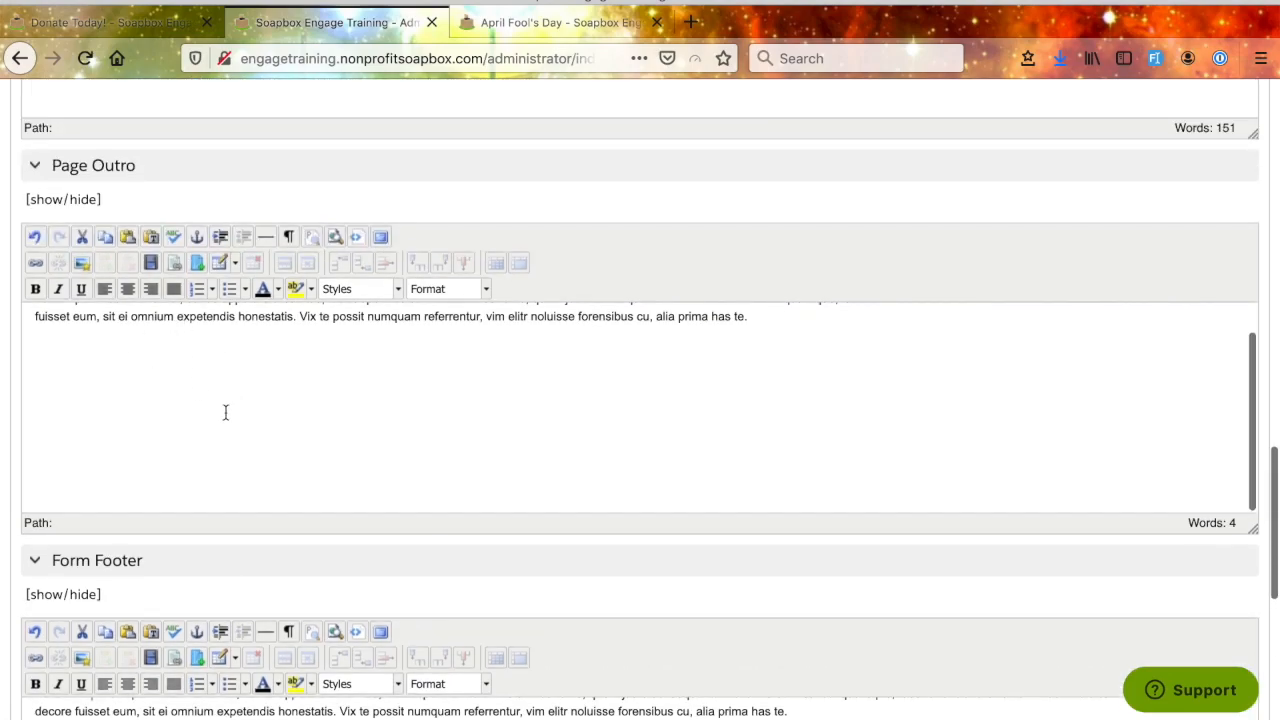
scroll(226, 414, down, 3)
scroll(229, 418, down, 2)
click(233, 544)
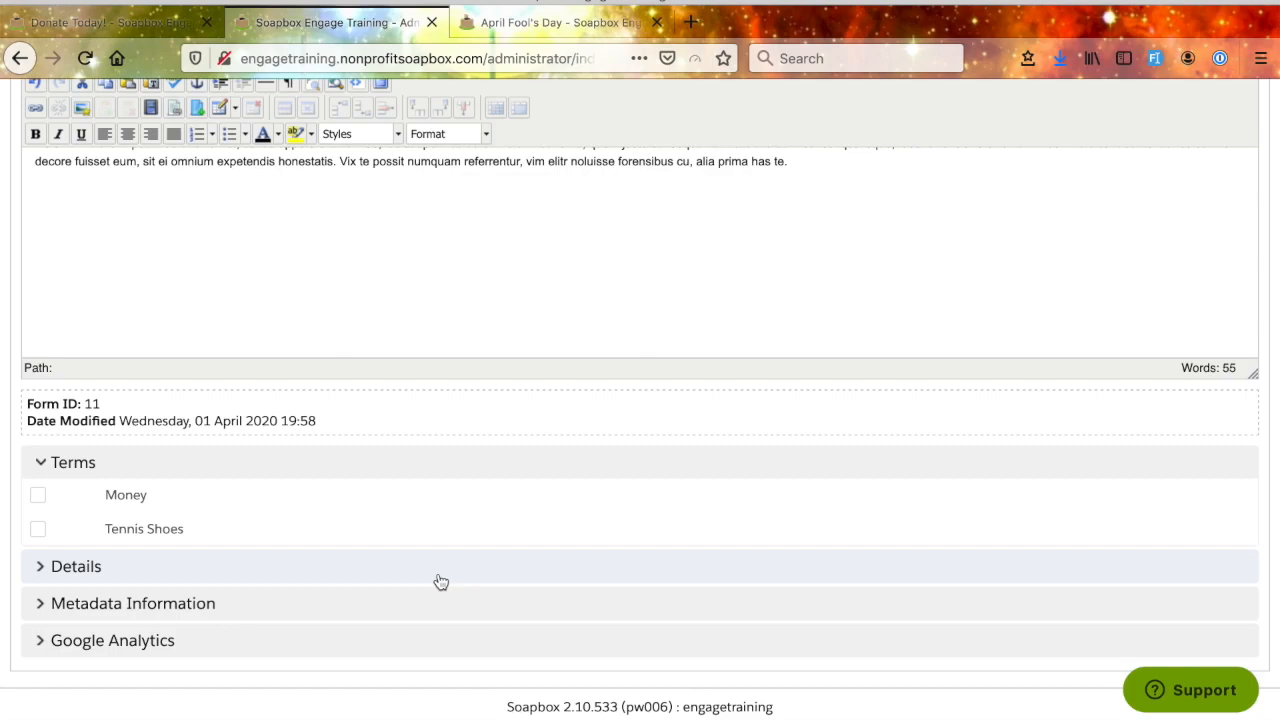
click(43, 566)
scroll(345, 605, down, 2)
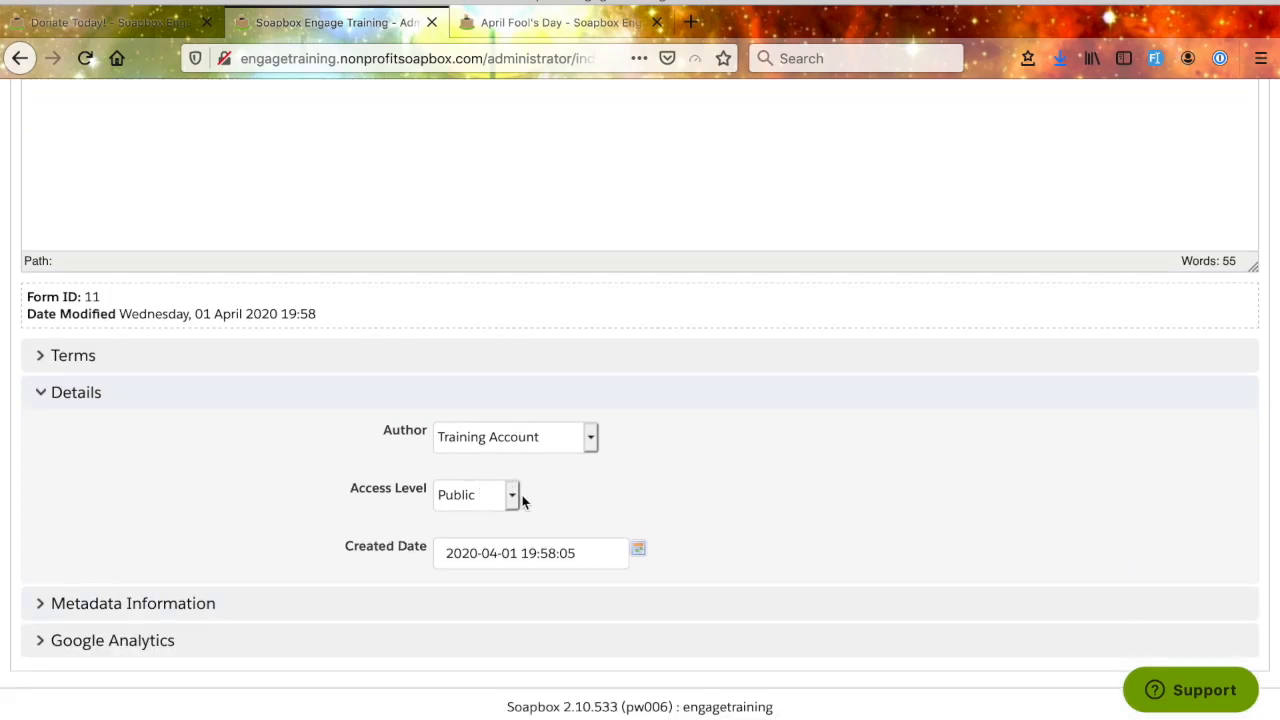
- Examine the Access Level options in the form's Details section, leaving the selection as it is
click(513, 497)
click(666, 527)
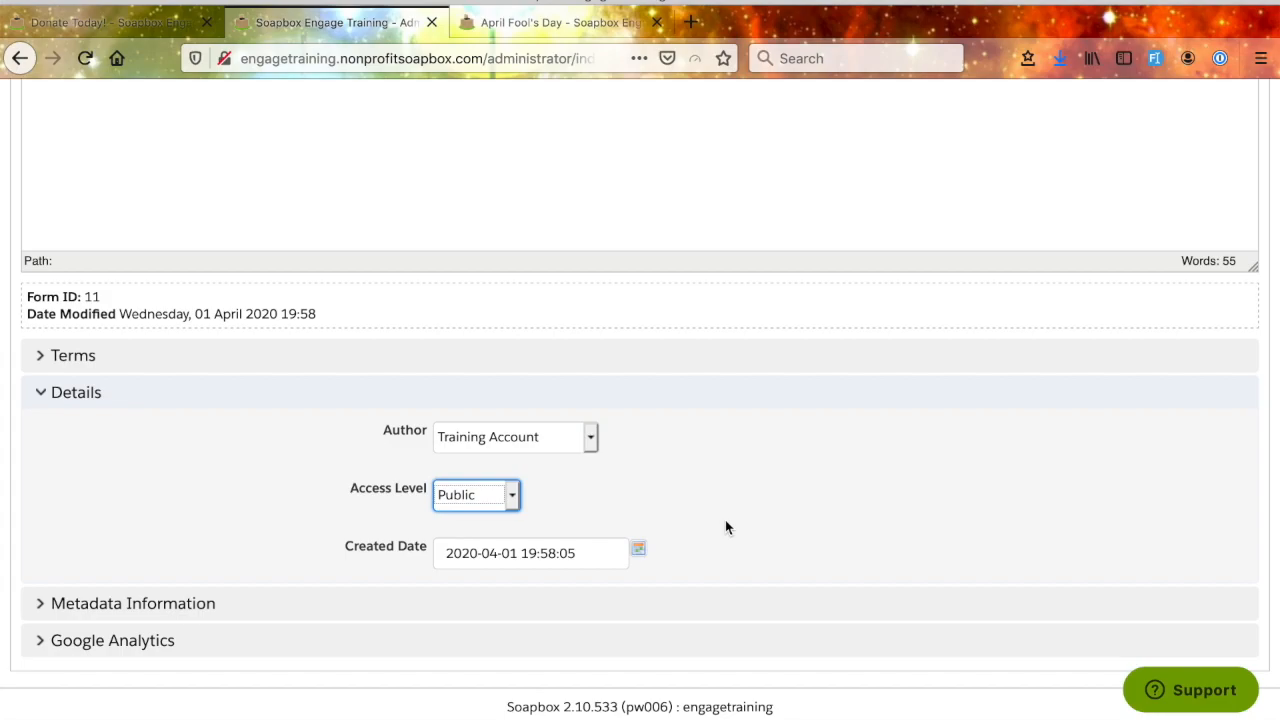
click(513, 497)
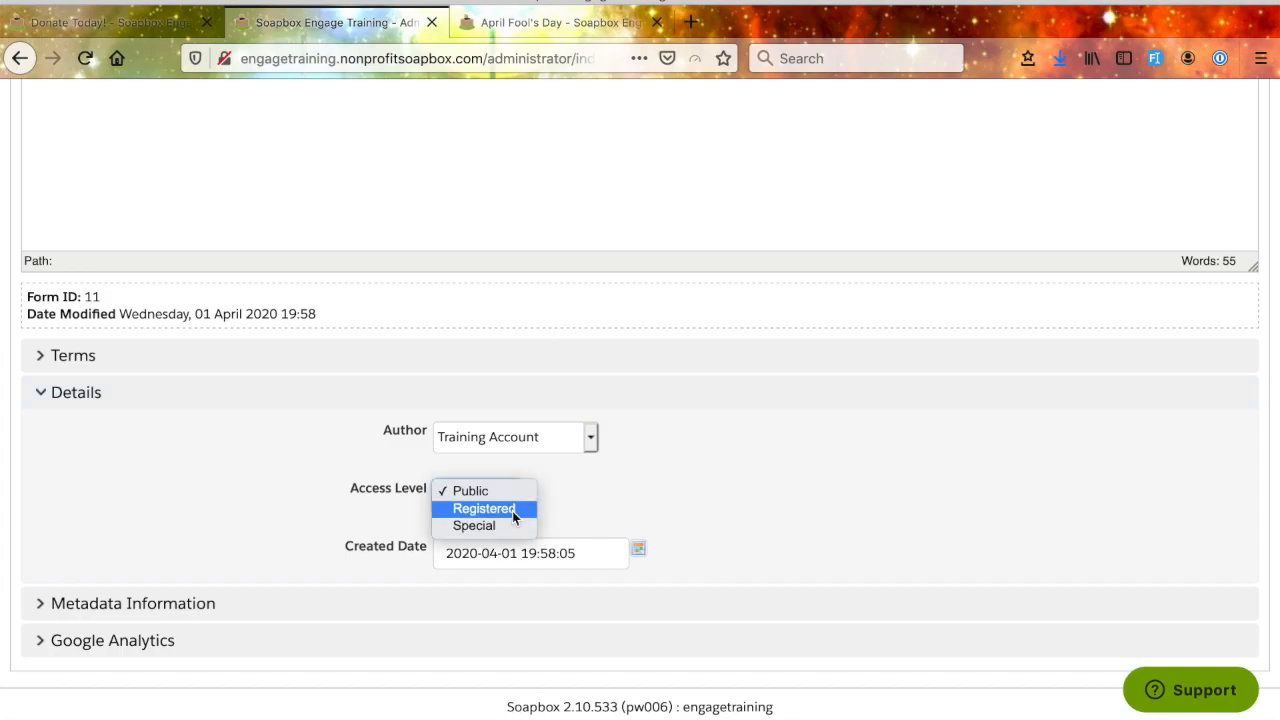
click(586, 511)
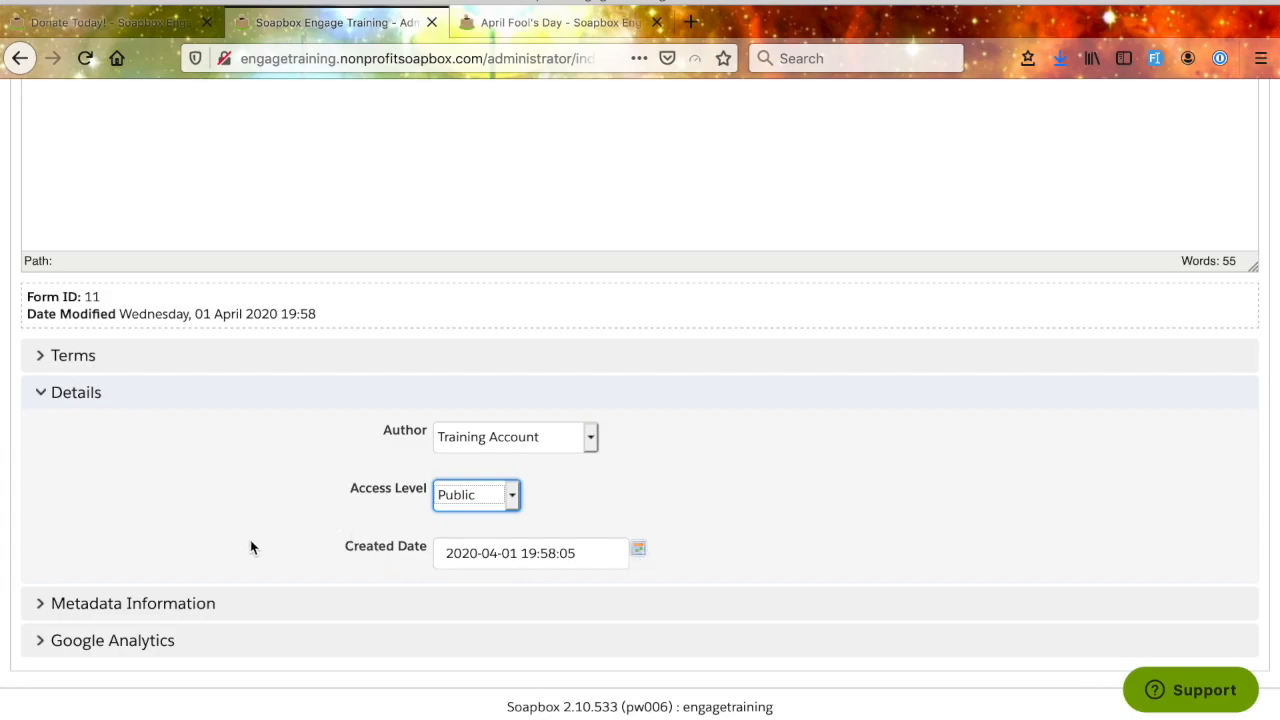
- Examine the form's Metadata Information and Google Analytics settings
click(50, 613)
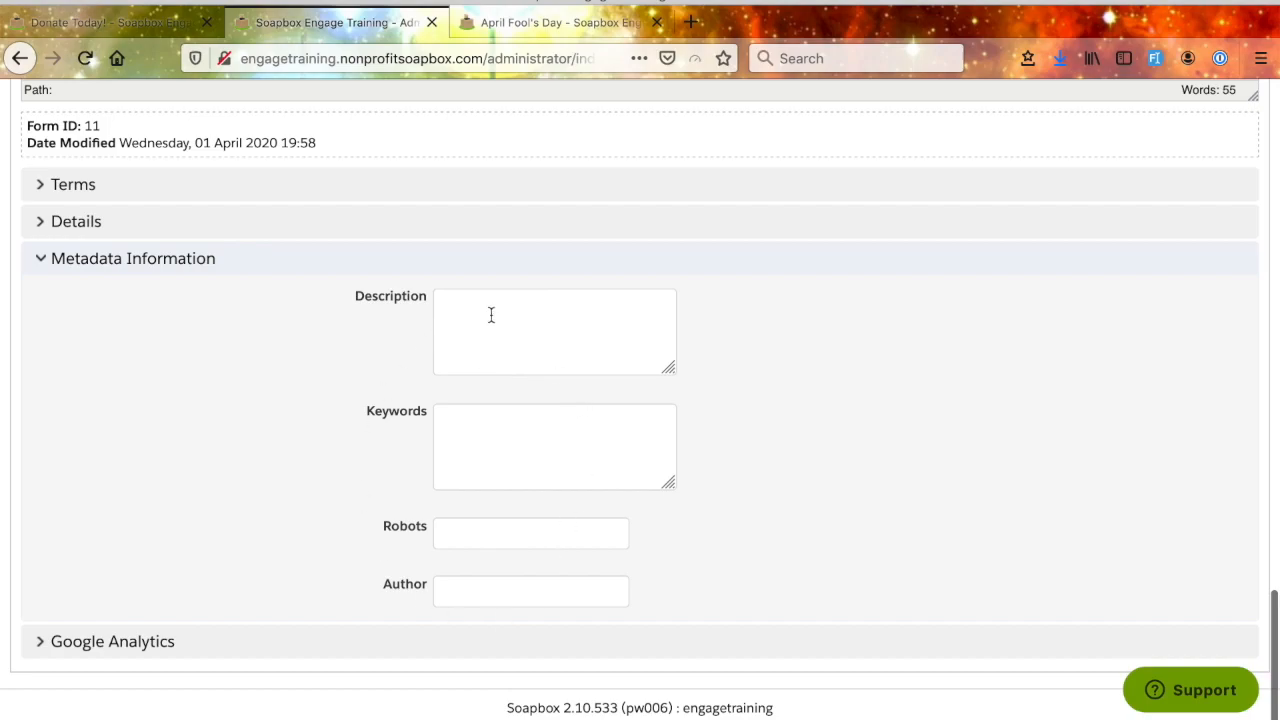
click(131, 641)
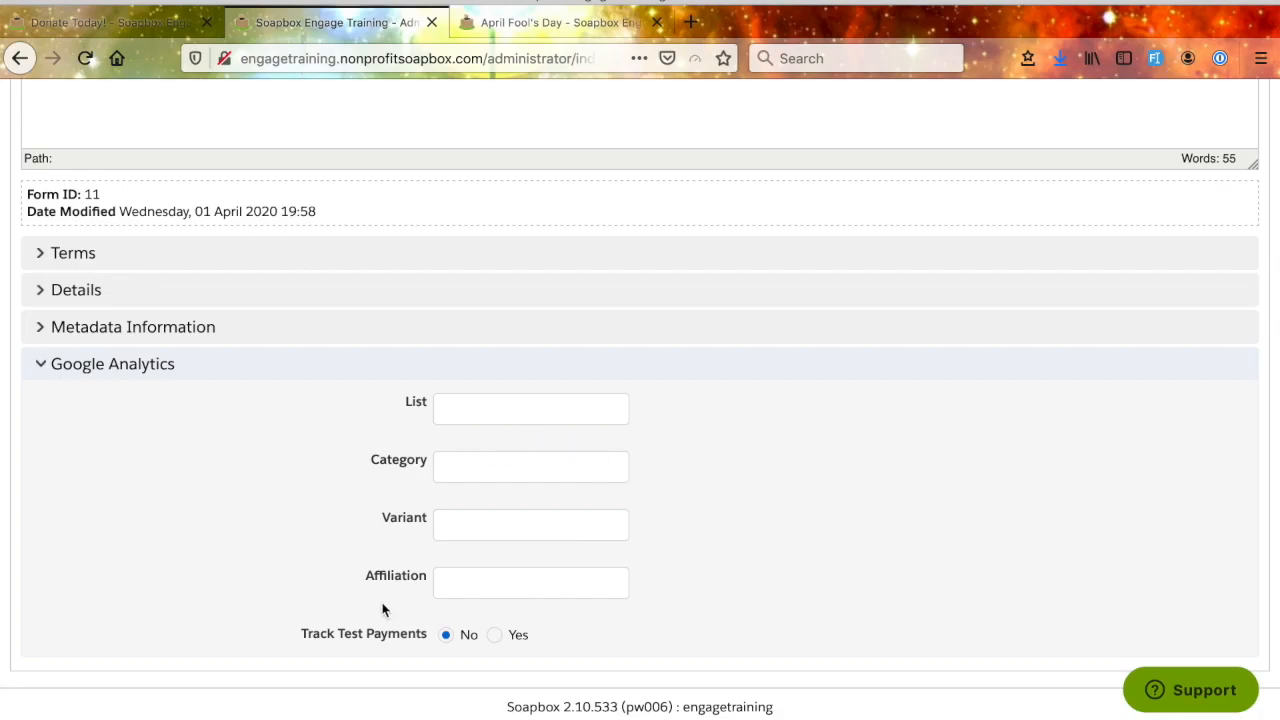
click(44, 368)
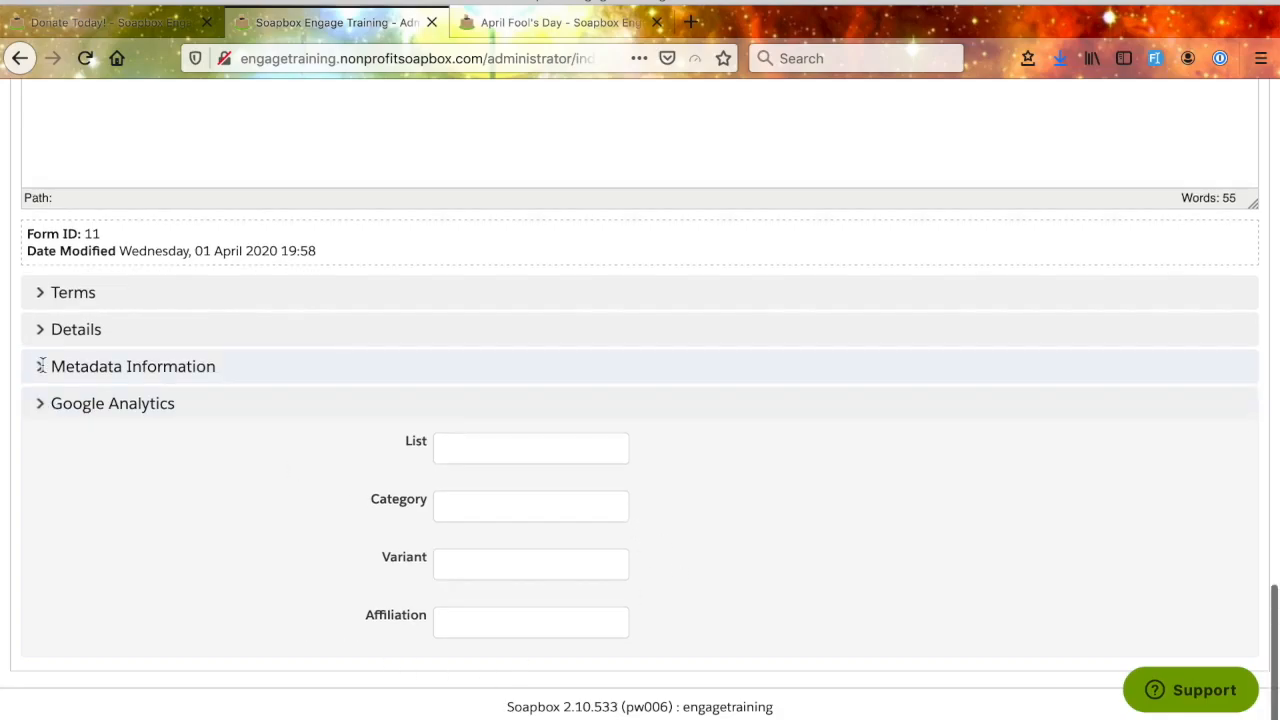
- Apply the changes to the April Fools Day Donations Form, accepting the save without a Salesforce Campaign
scroll(538, 458, up, 10)
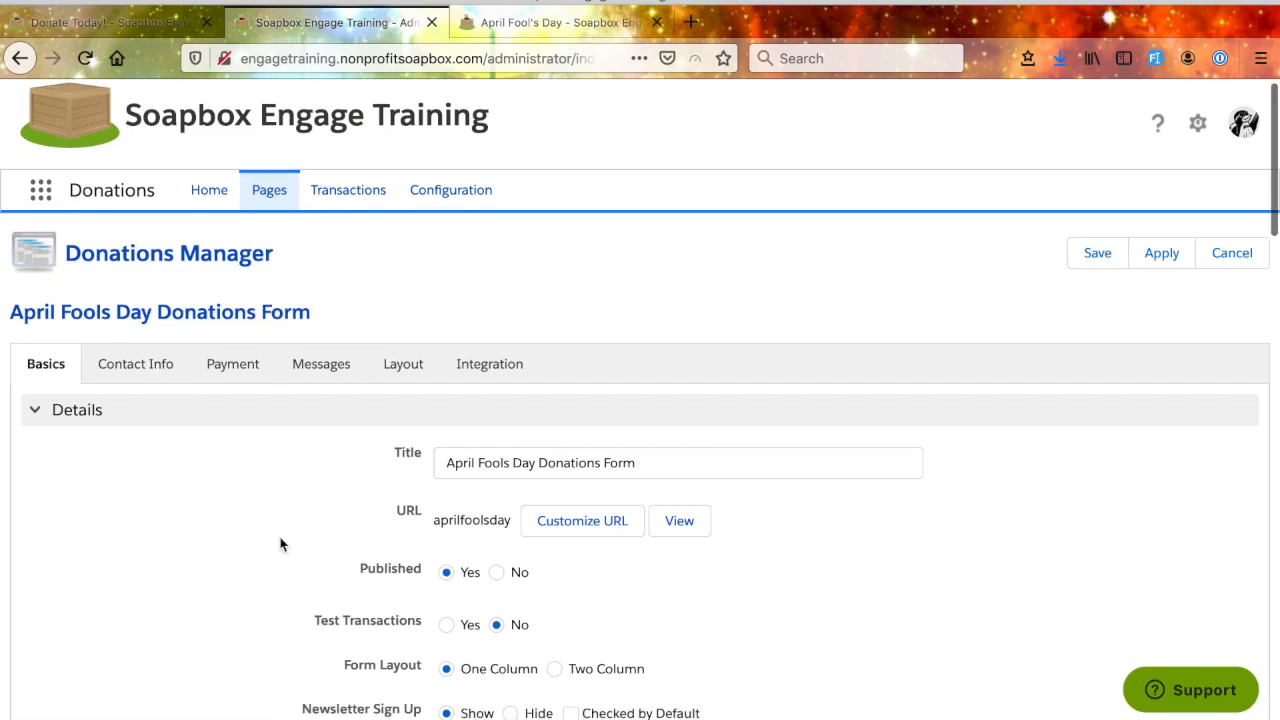
scroll(280, 540, down, 15)
scroll(280, 537, up, 15)
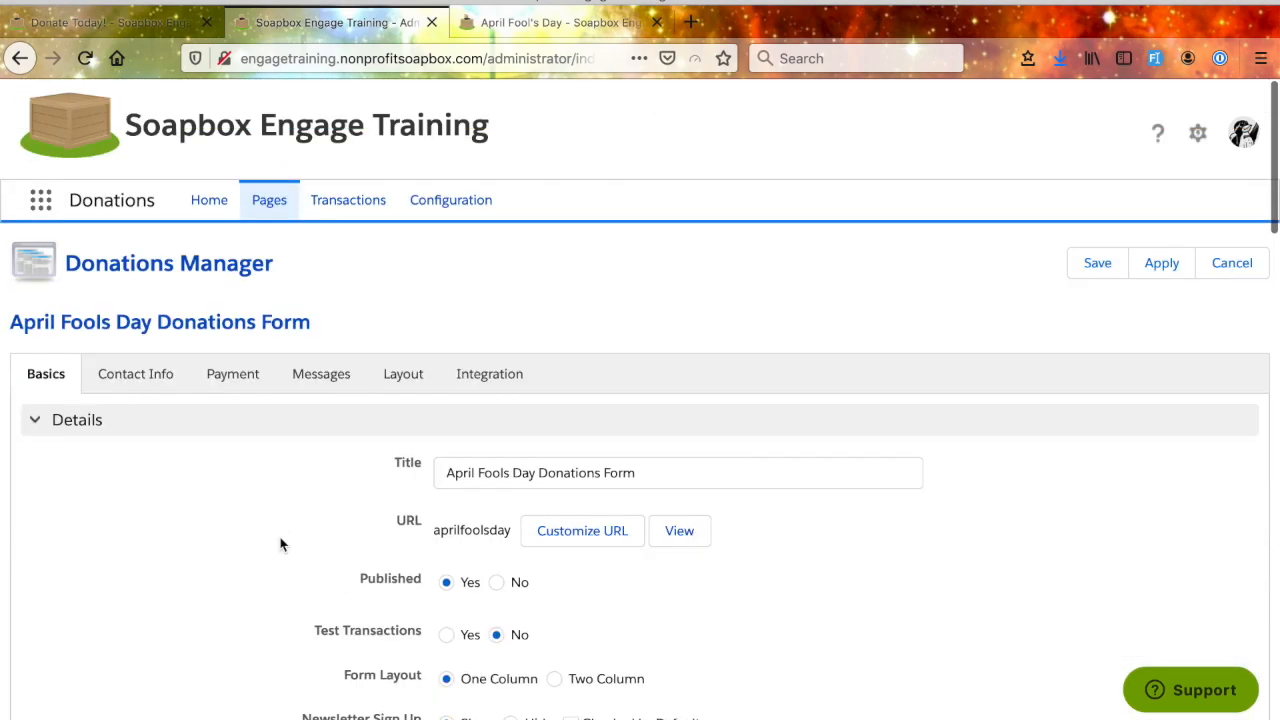
click(1160, 266)
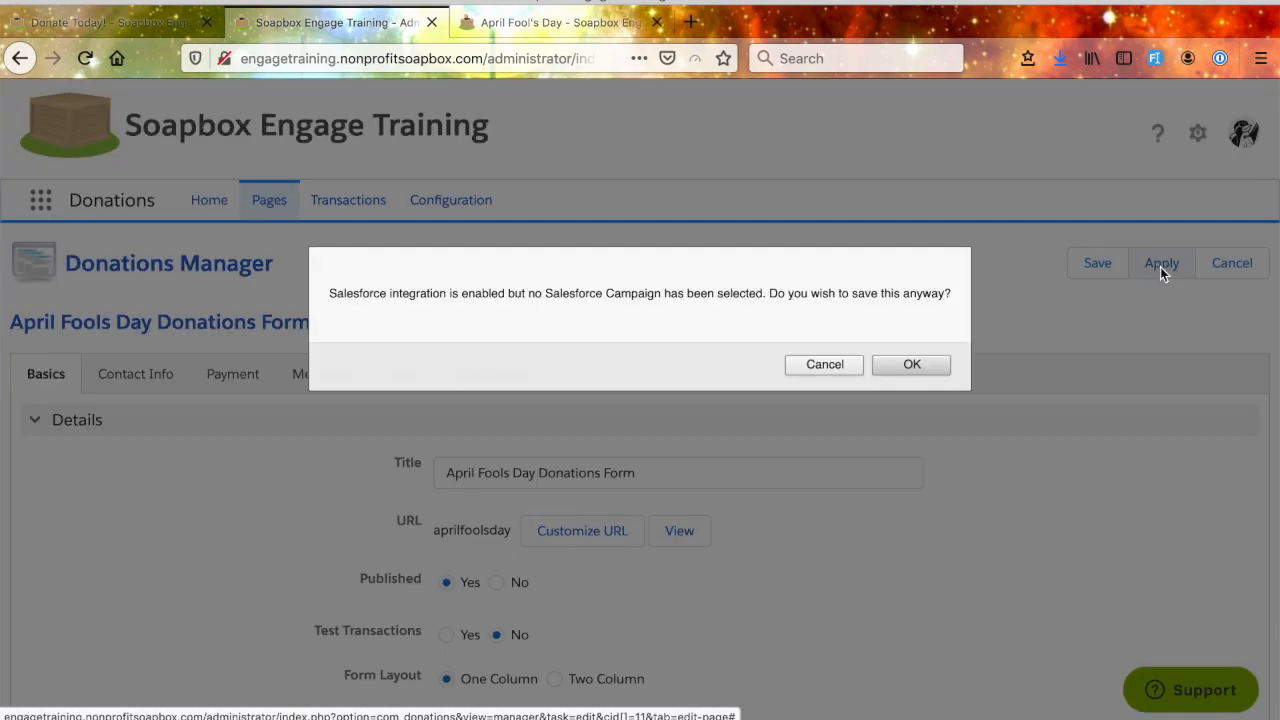
click(922, 366)
- Switch to the public April Fool's Day page, reload it, and examine the page intro and newsletter sign-up label
click(560, 24)
click(420, 60)
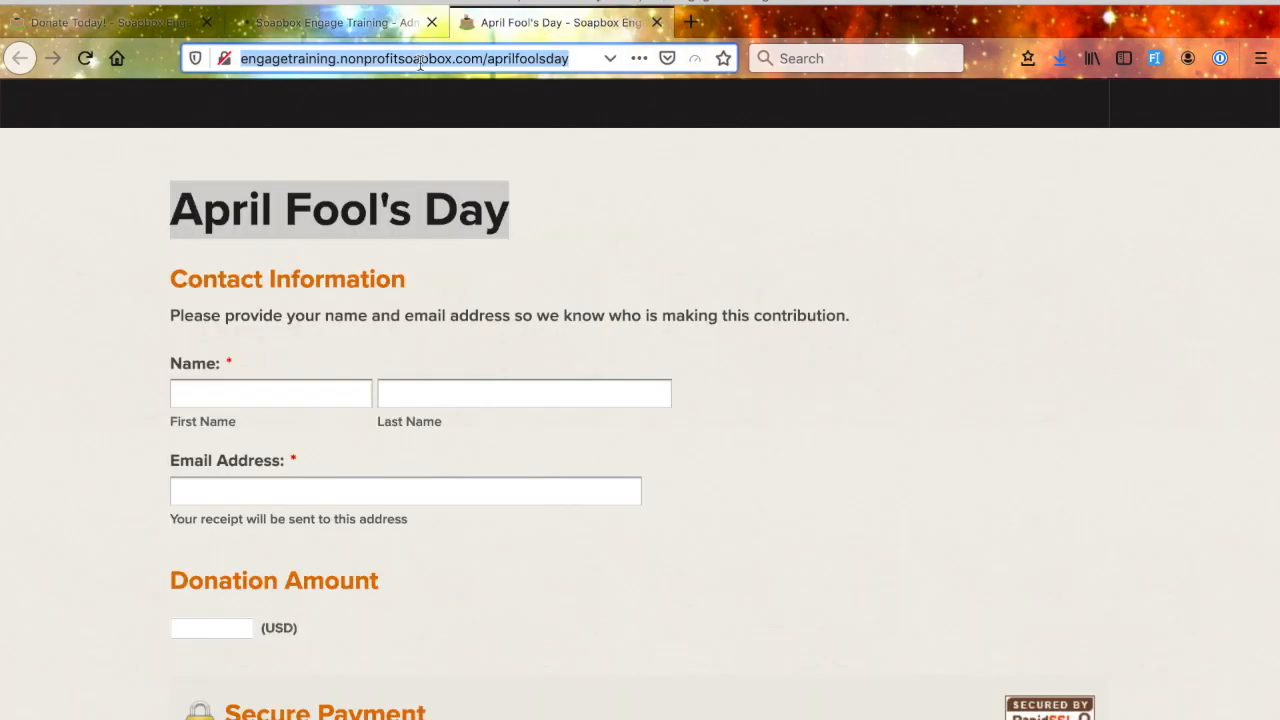
key(Return)
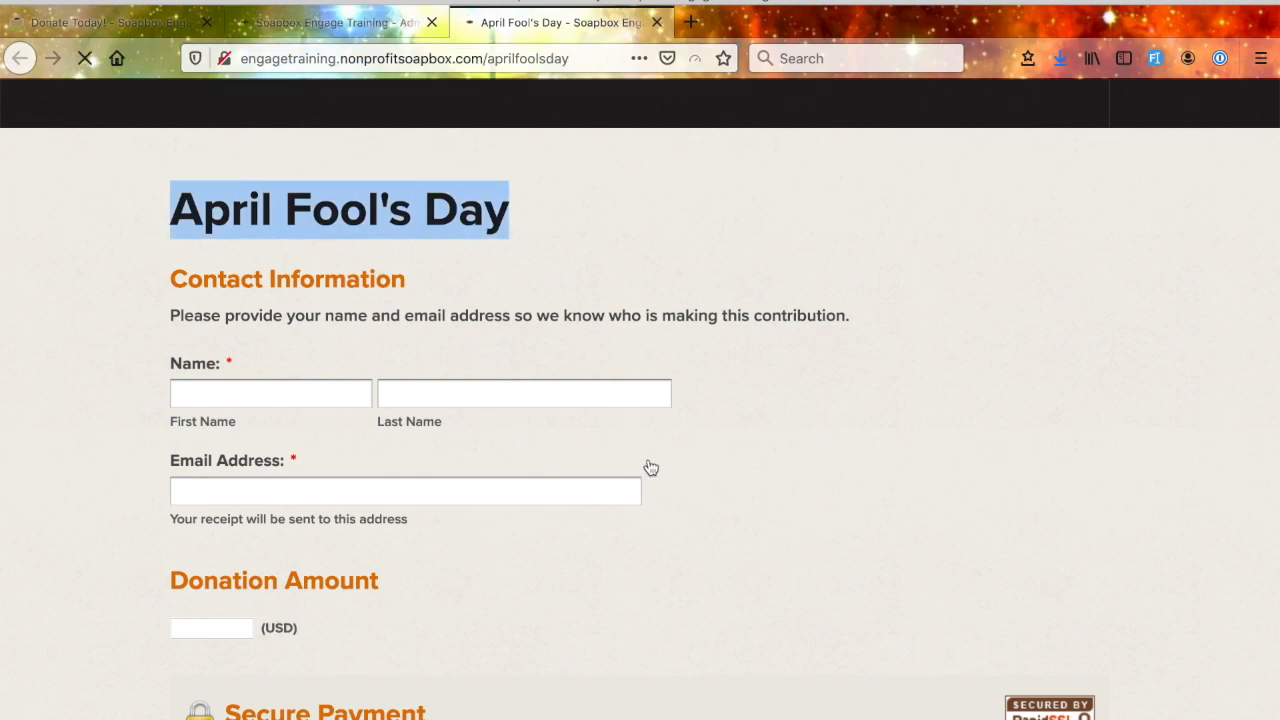
scroll(709, 483, down, 4)
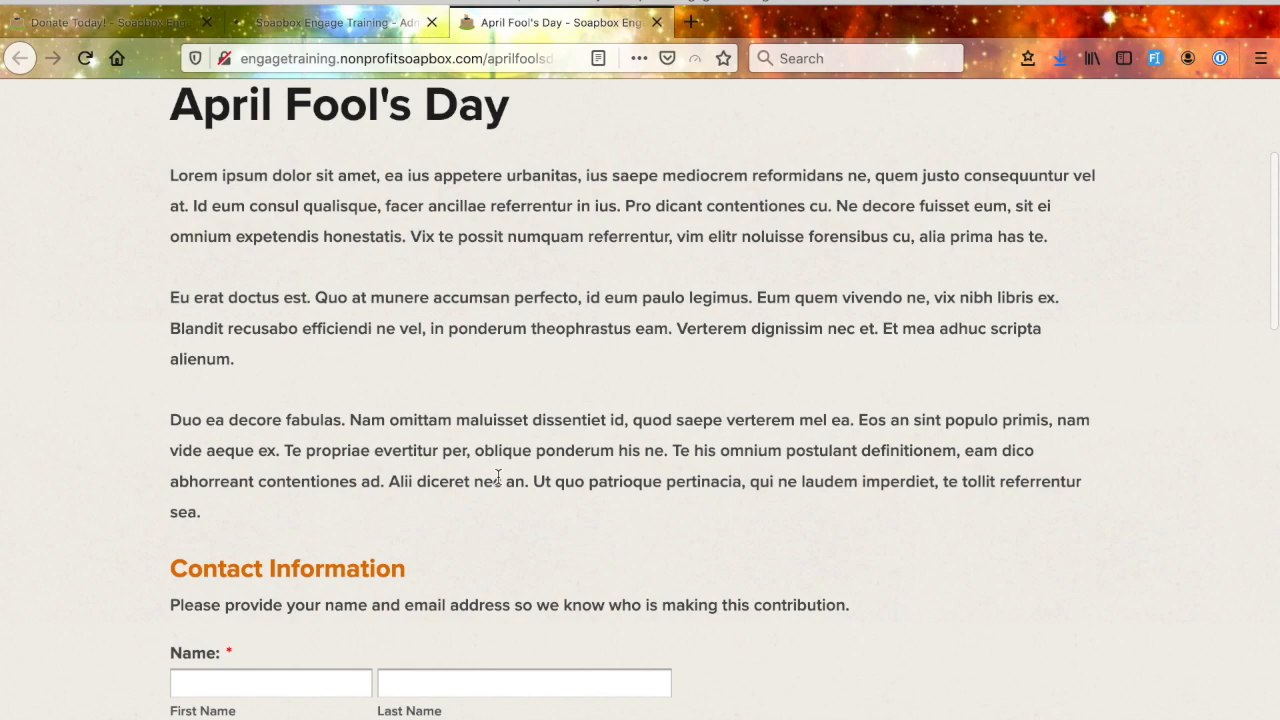
scroll(500, 480, down, 1)
scroll(391, 414, down, 1)
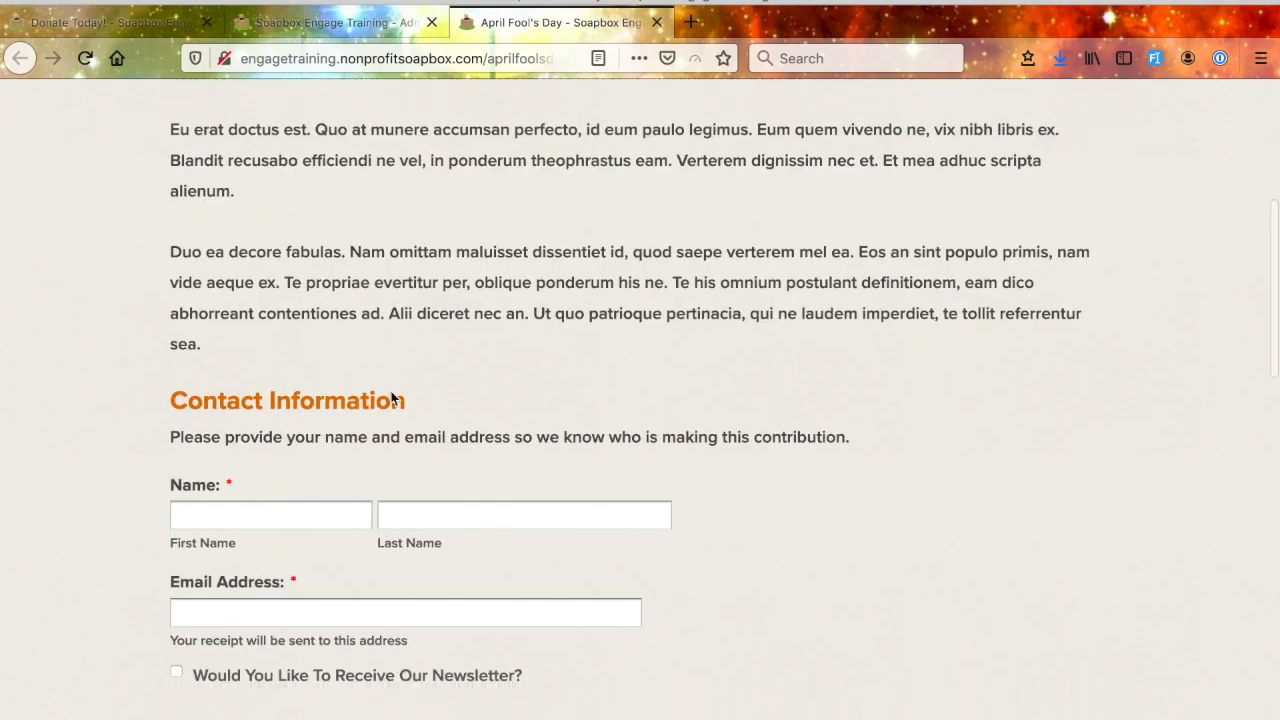
scroll(420, 344, down, 2)
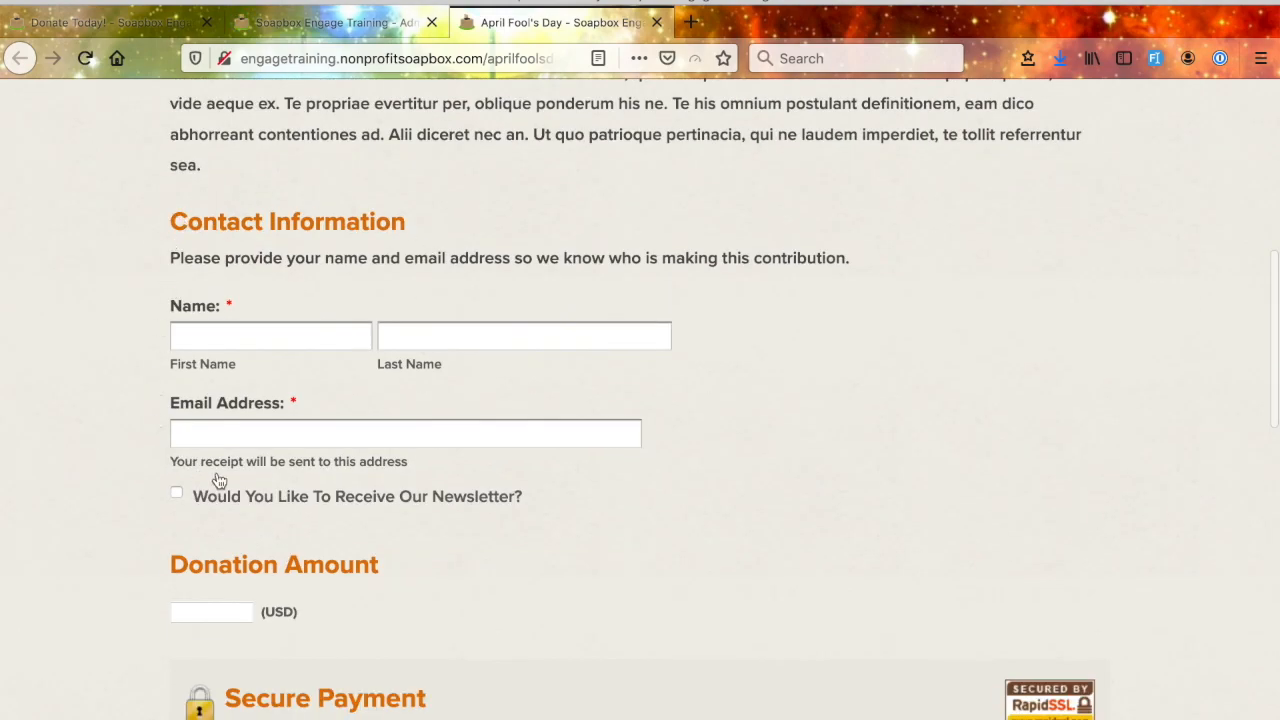
scroll(352, 485, down, 2)
drag(551, 366, 200, 357)
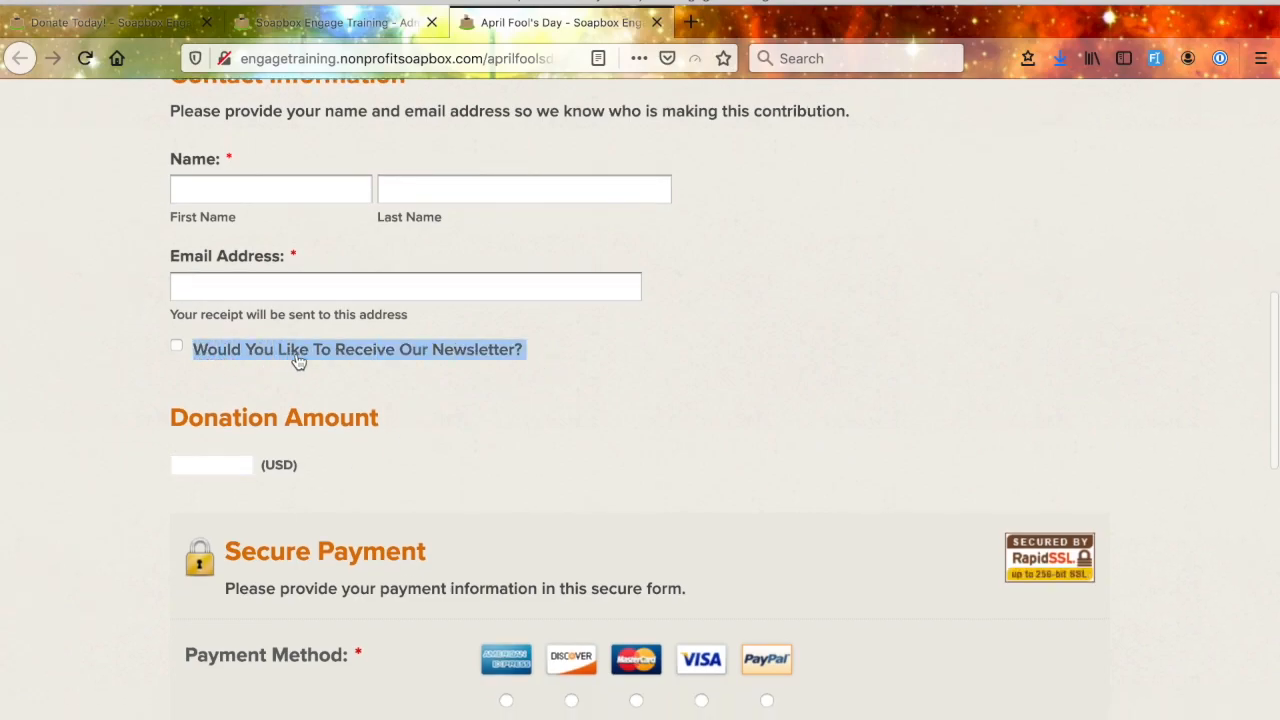
- Check the payment section, page outro and form footer text on the public donation page
scroll(530, 422, down, 3)
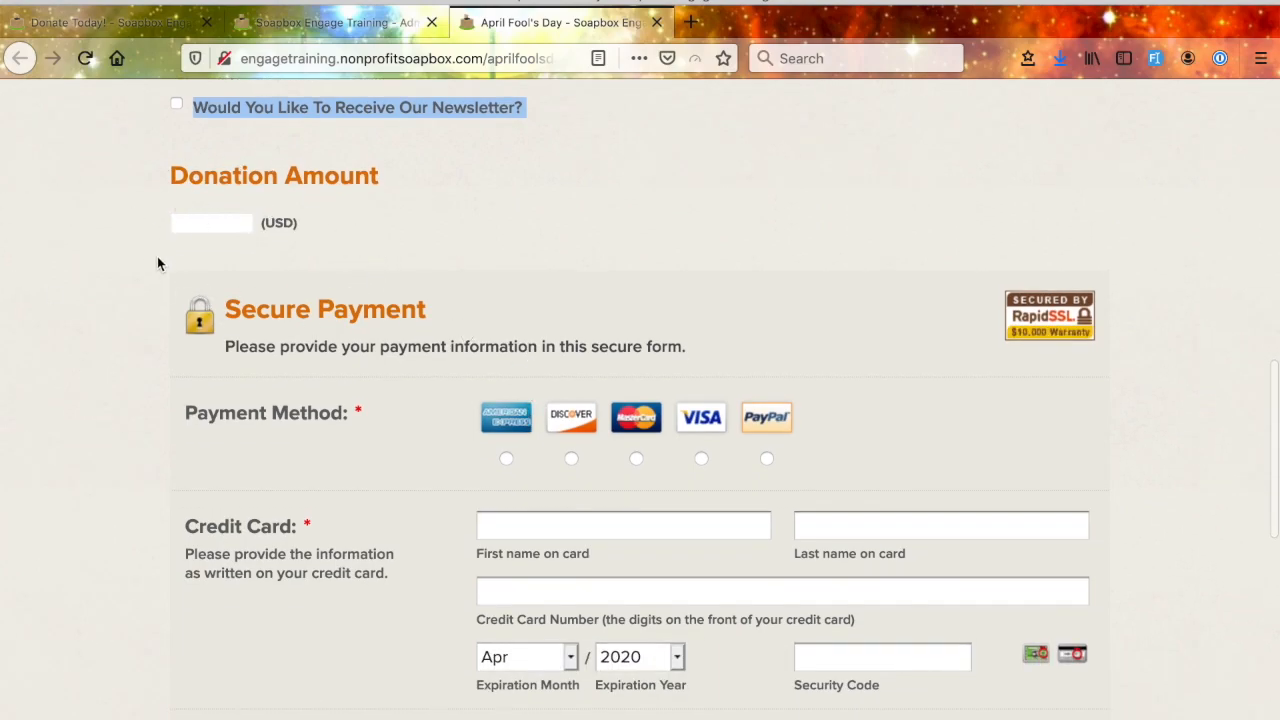
scroll(416, 316, down, 15)
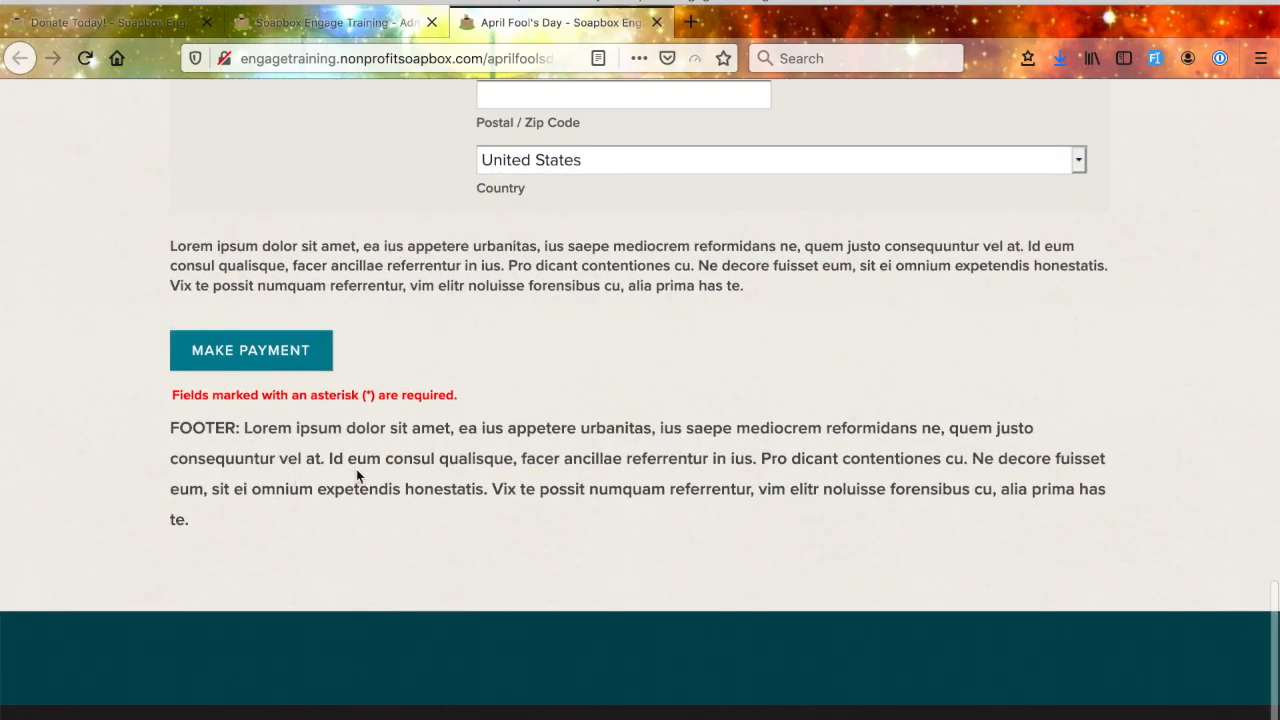
scroll(396, 480, up, 1)
key(Home)
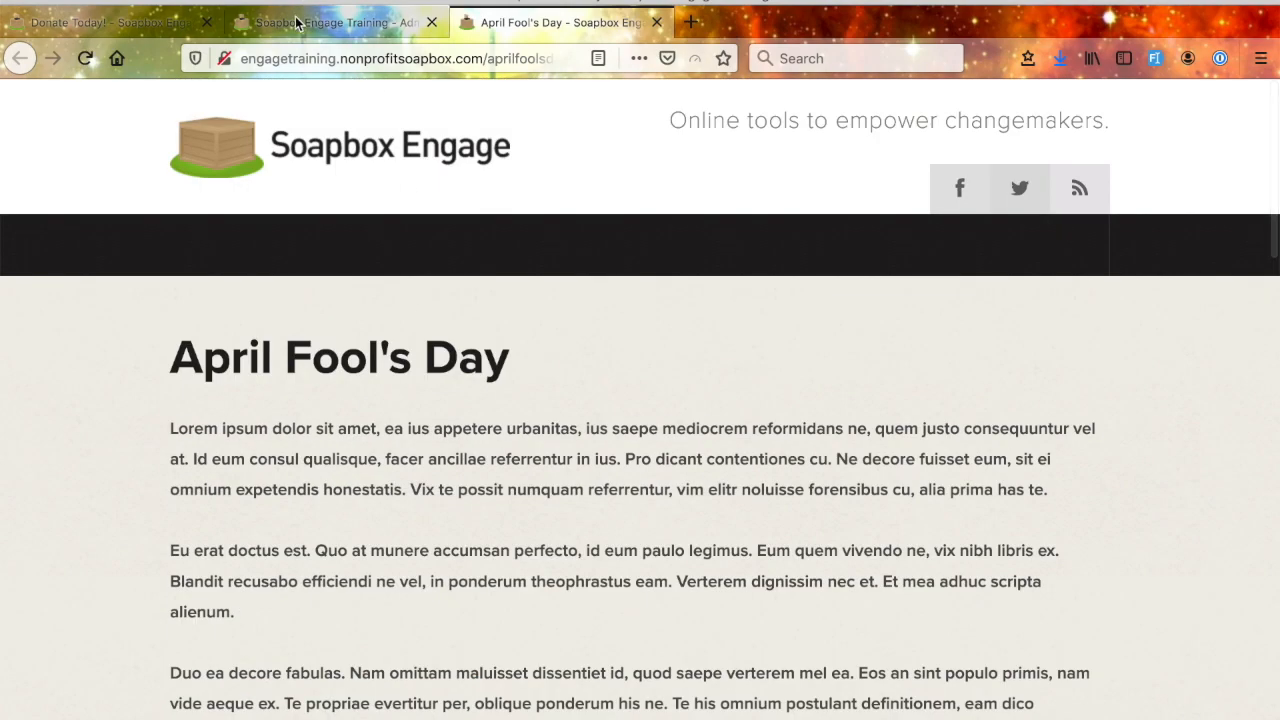
- Return to the Donations Manager and examine the form's Contact Info field visibility and required settings
click(296, 22)
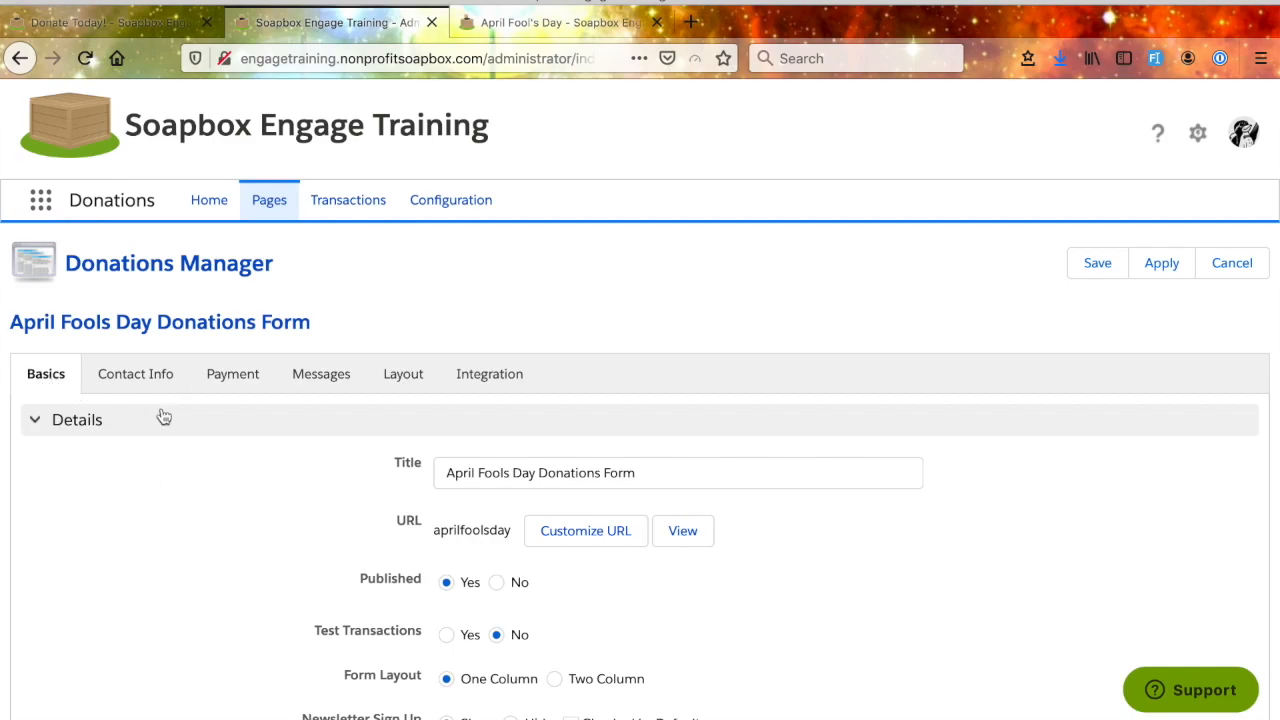
click(135, 384)
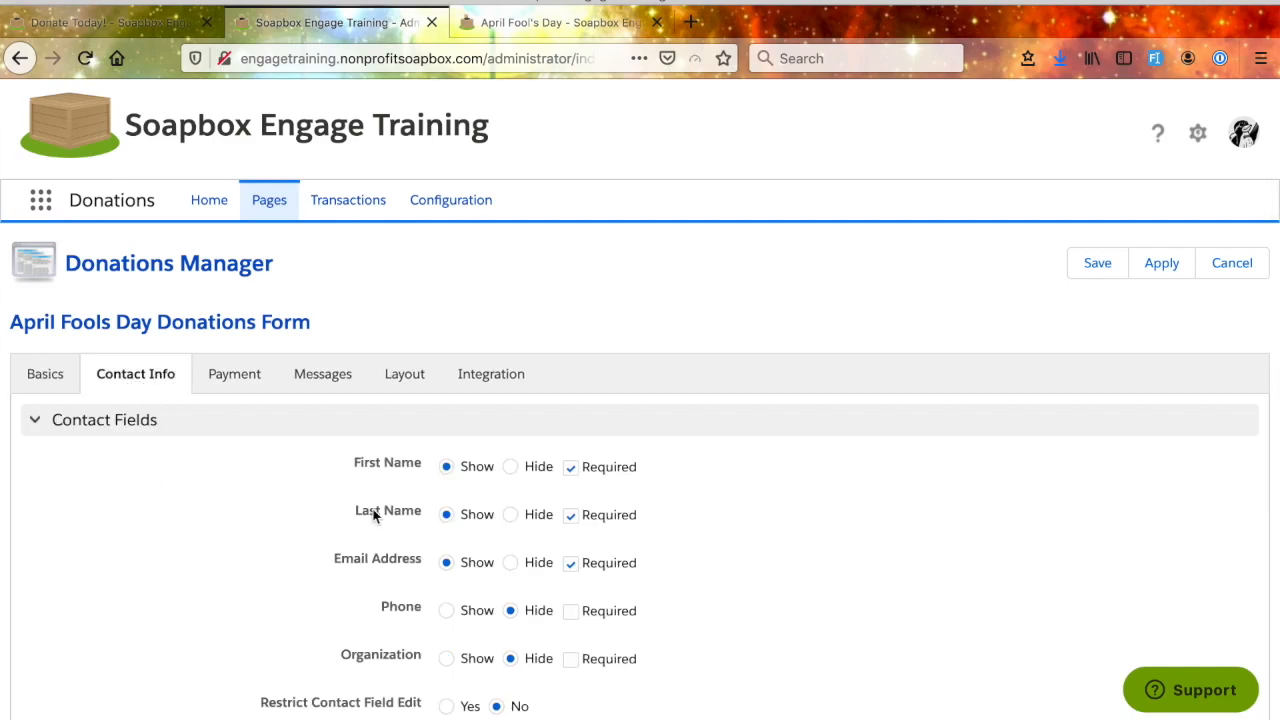
mouse_move(373, 514)
scroll(240, 486, down, 2)
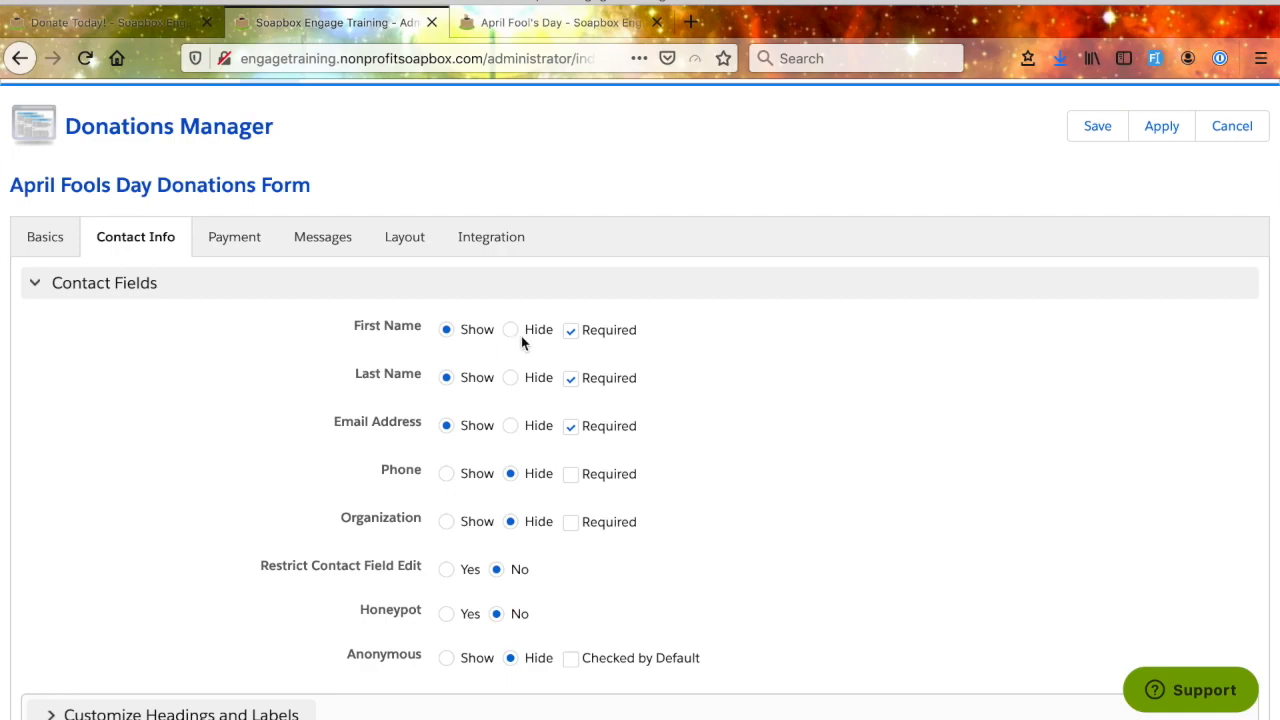
scroll(255, 461, down, 2)
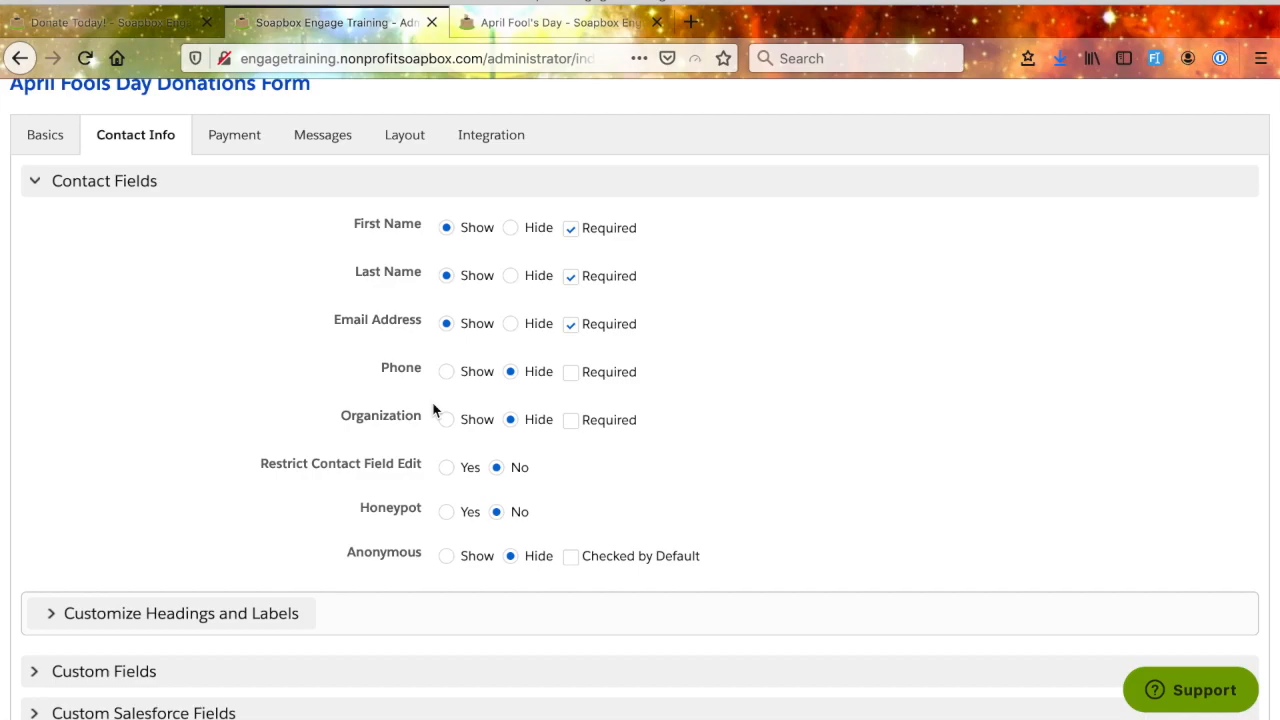
scroll(433, 409, down, 2)
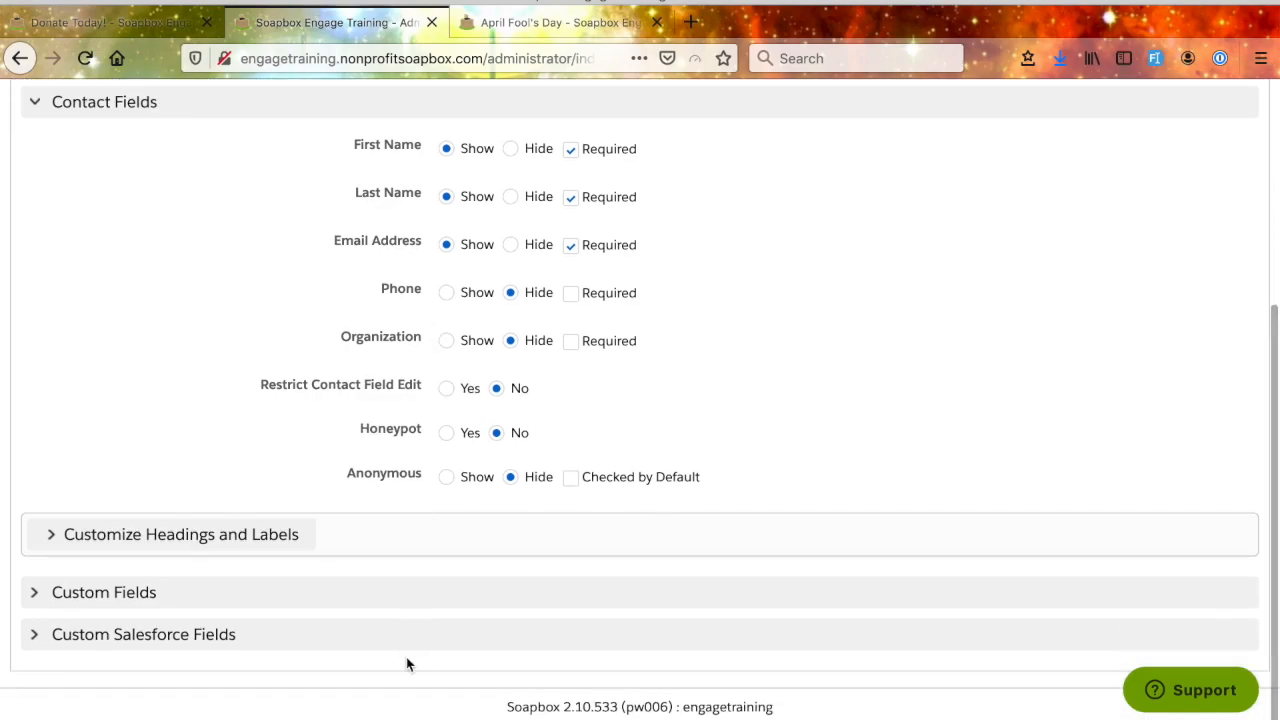
- Expand the Custom Fields section of the contact settings and examine the four custom fields' options
click(38, 594)
scroll(104, 589, down, 3)
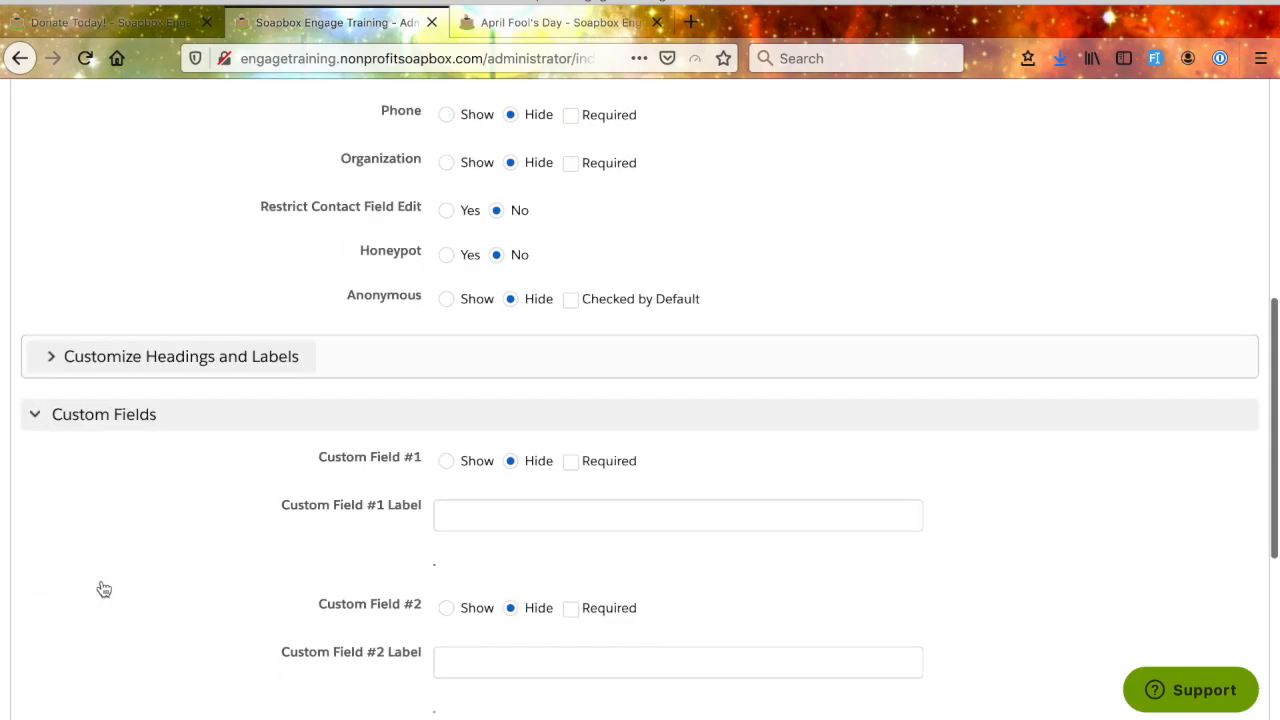
scroll(104, 589, down, 6)
scroll(104, 586, up, 1)
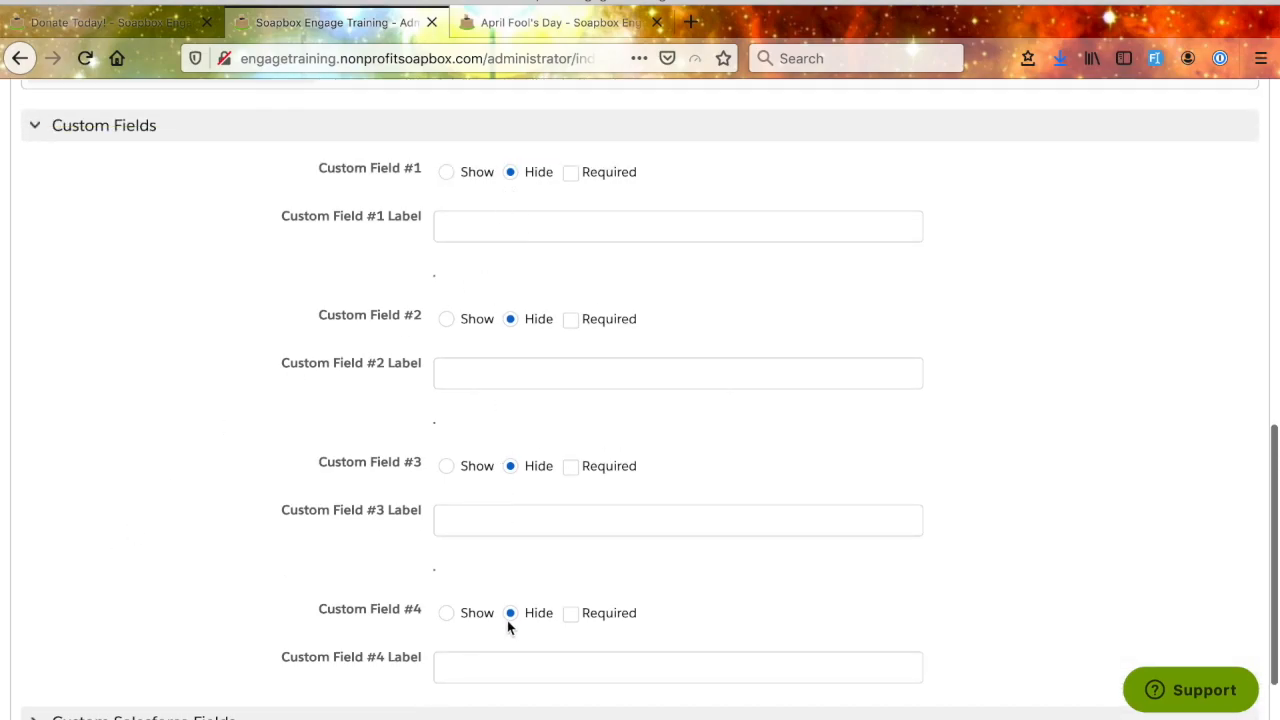
scroll(480, 500, down, 1)
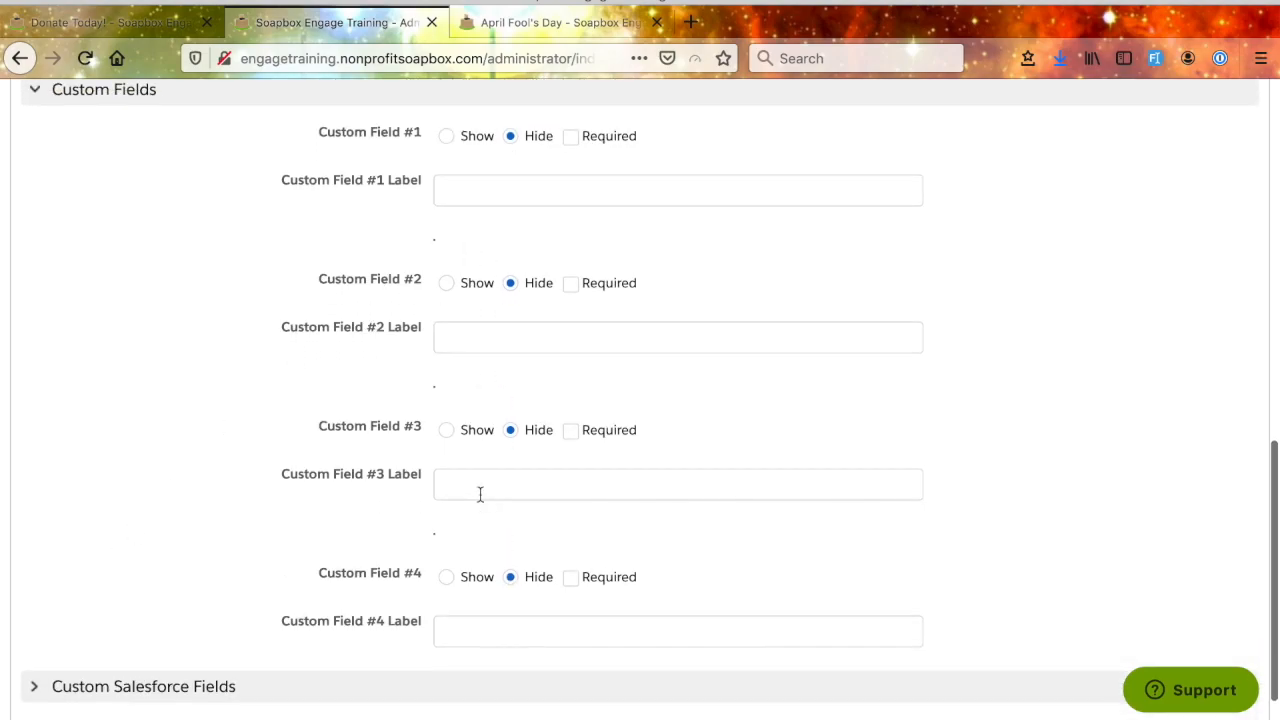
- Collapse the Custom Fields section and expand the Custom Salesforce Fields section of the contact settings
click(473, 185)
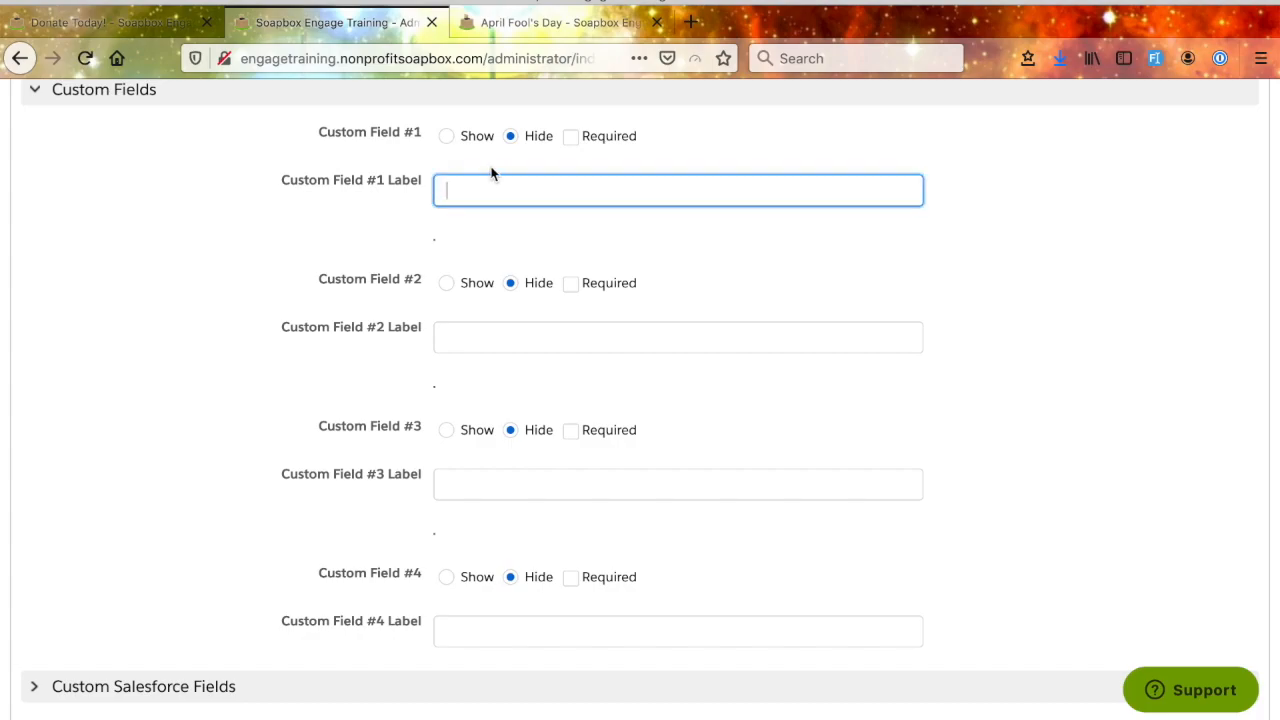
click(42, 96)
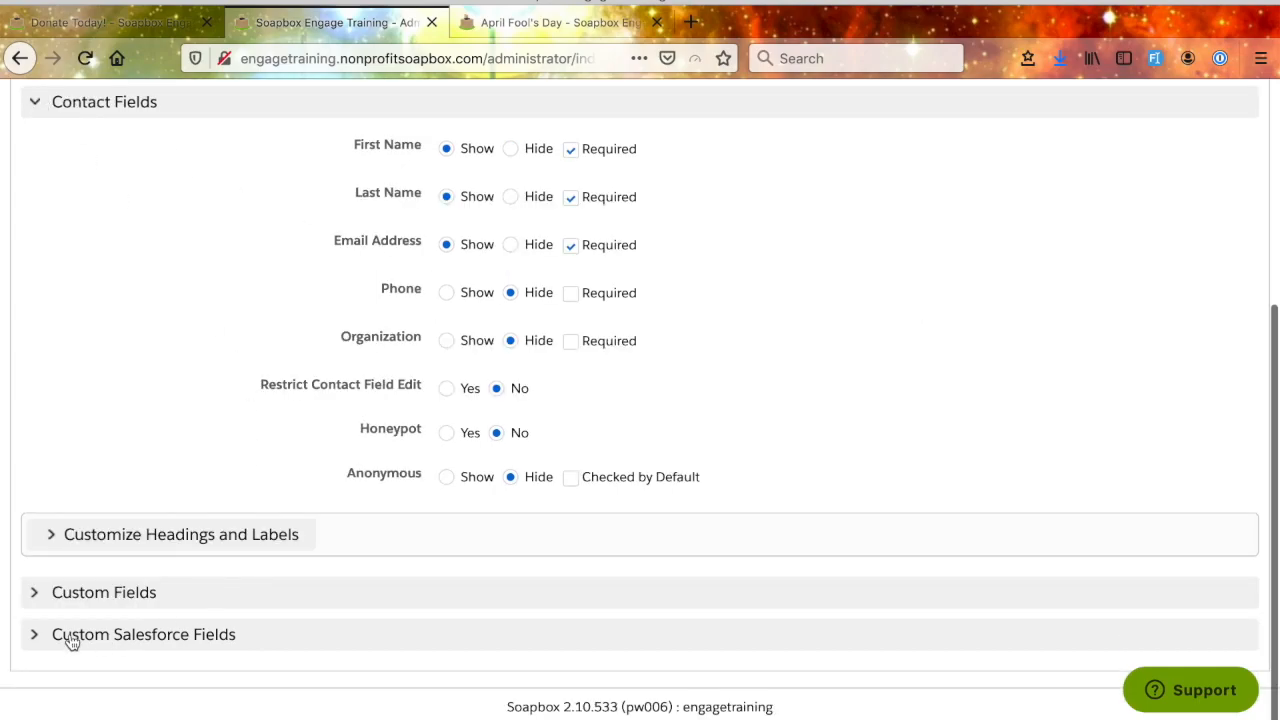
click(38, 635)
scroll(247, 626, down, 2)
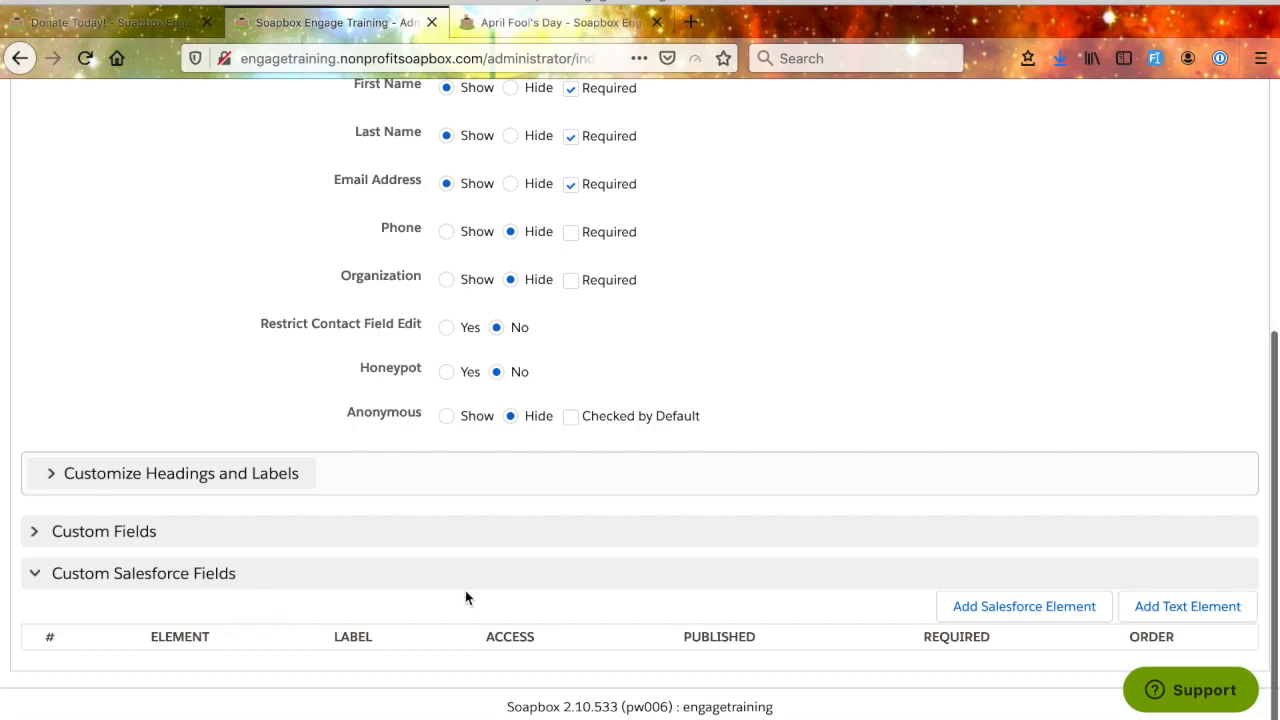
- Start a new Salesforce element, examine its Salesforce field choices and display, requirement and access options, and cancel it
click(1013, 609)
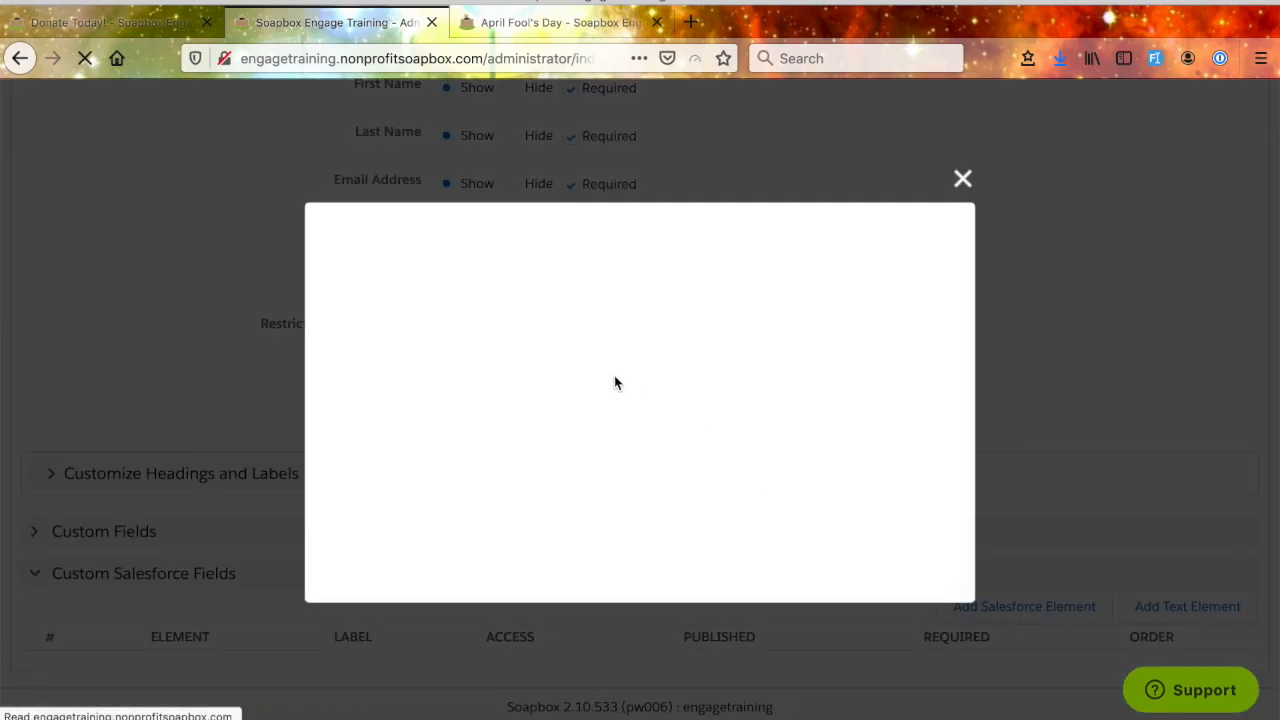
click(614, 289)
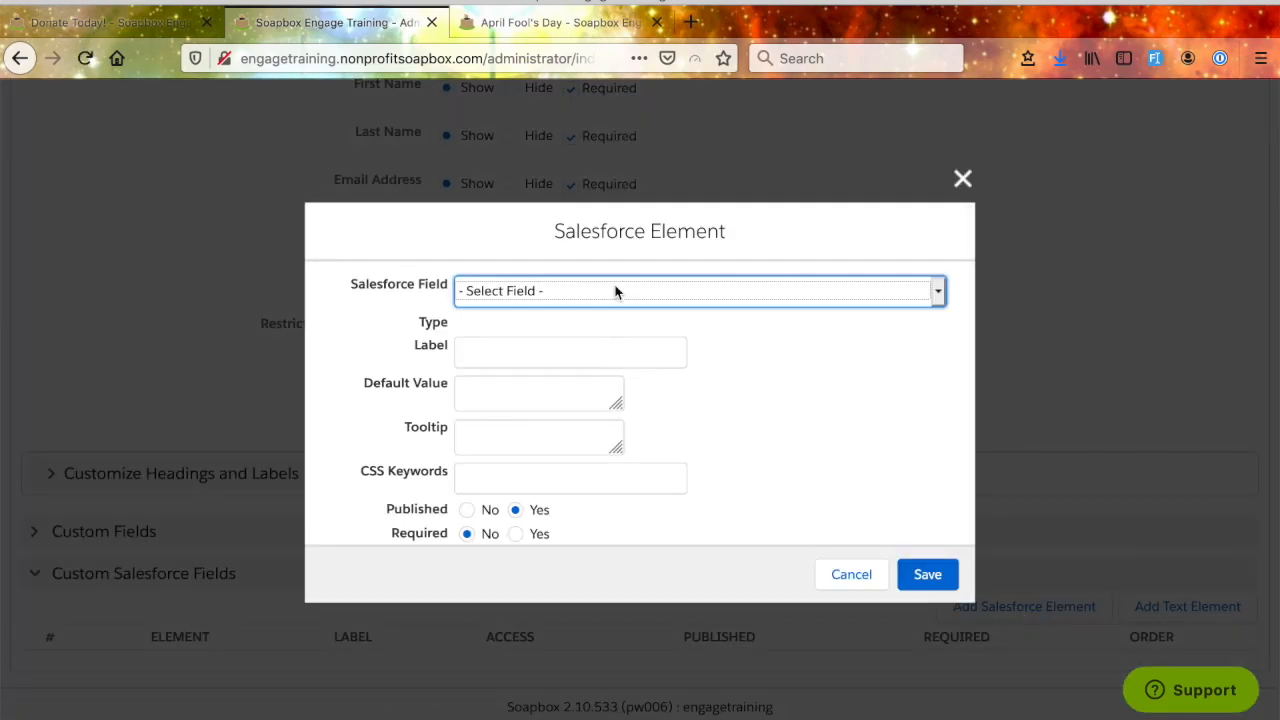
scroll(611, 495, down, 3)
scroll(611, 495, up, 3)
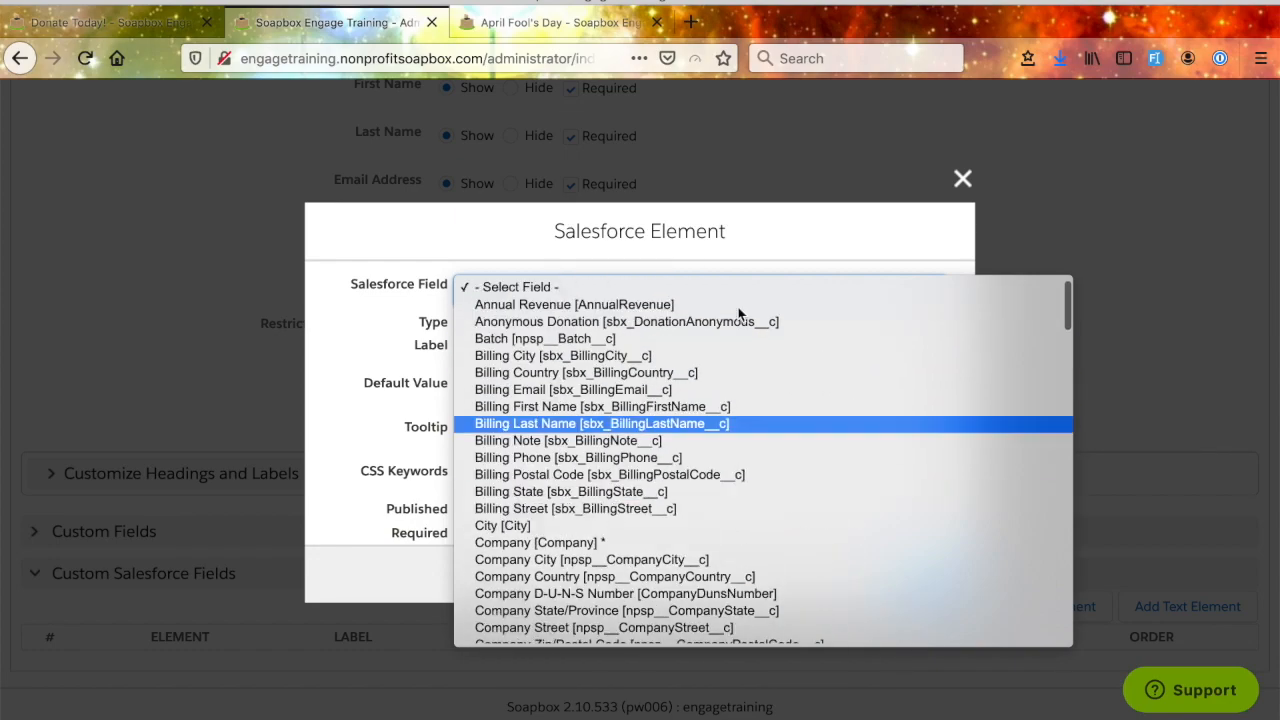
click(785, 244)
scroll(577, 483, down, 1)
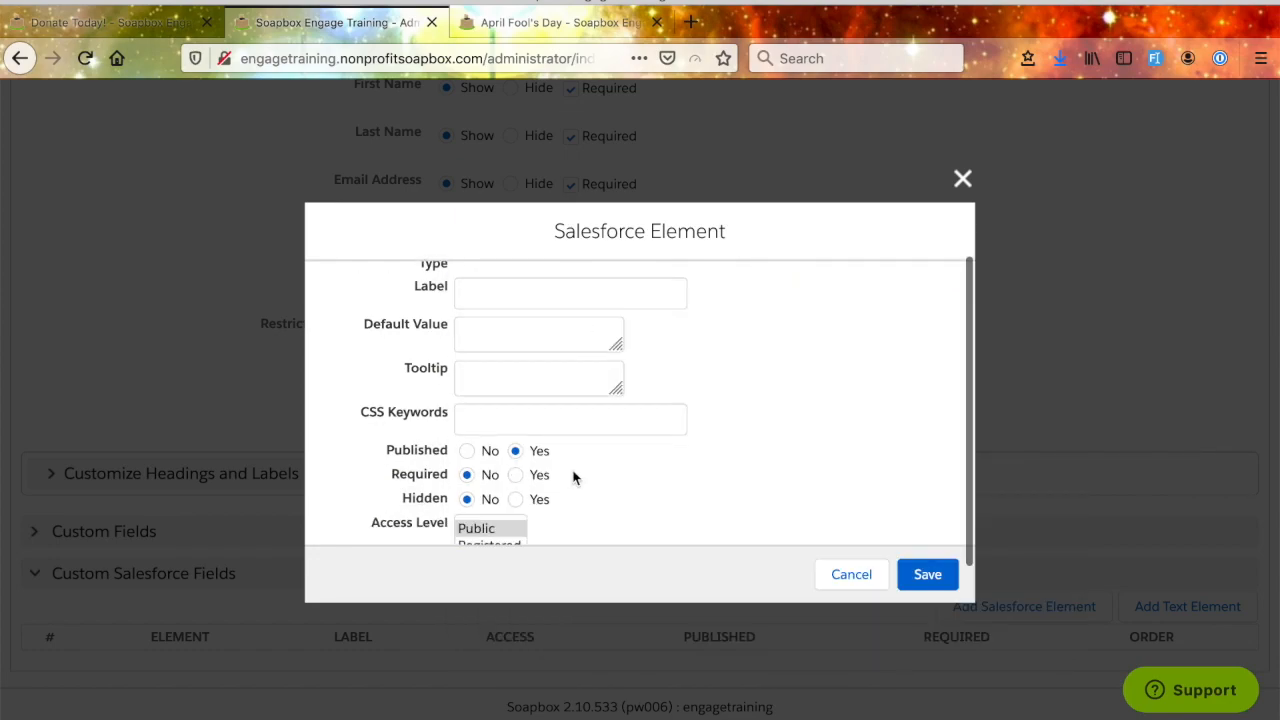
scroll(609, 497, down, 1)
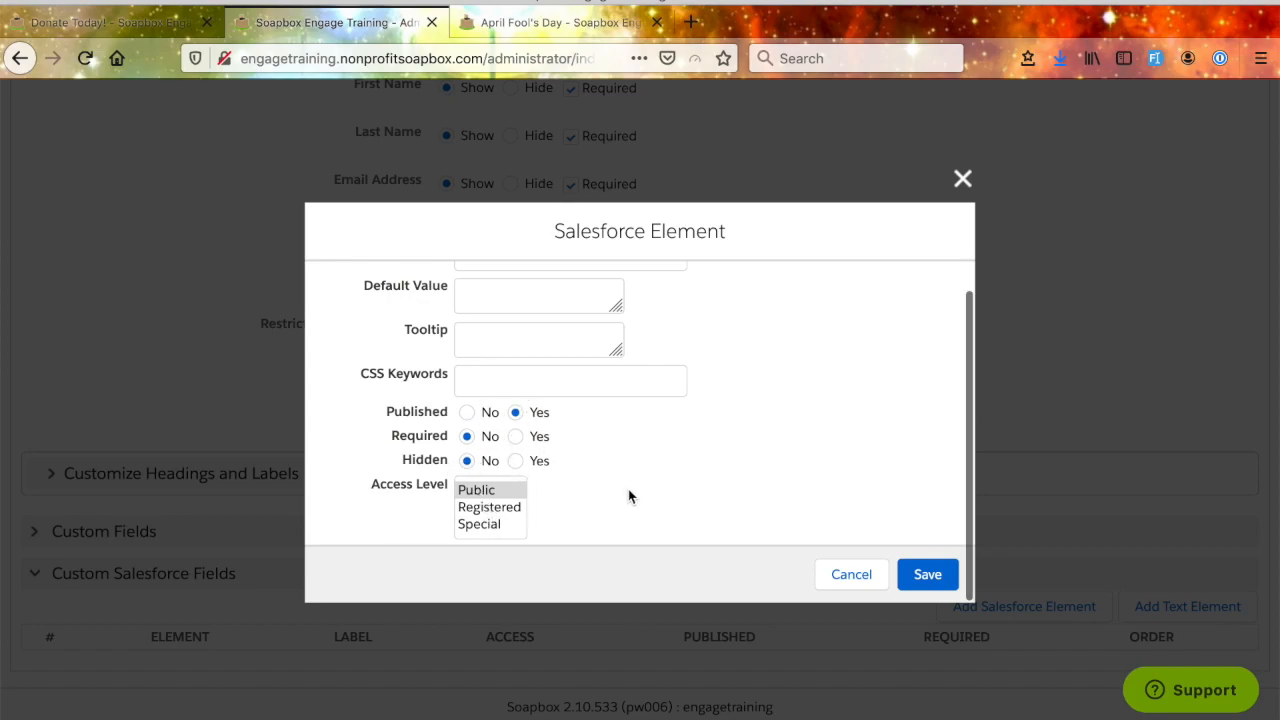
click(851, 575)
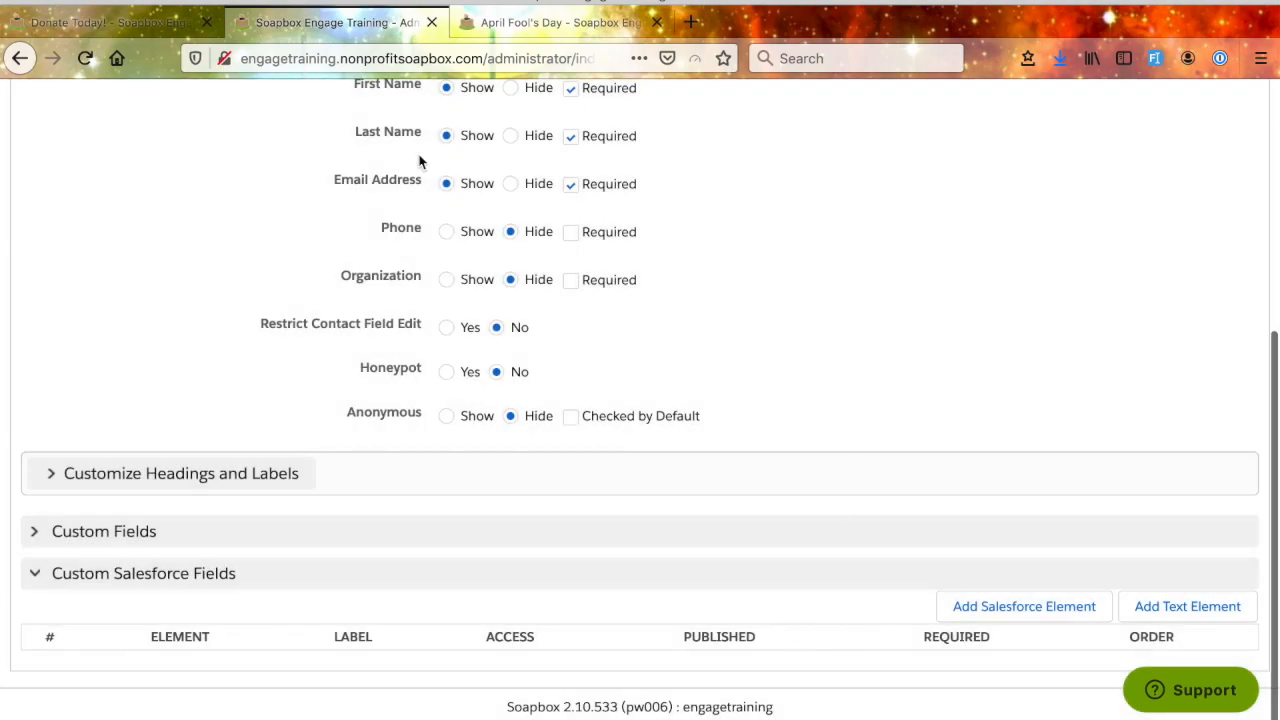
- Check the Contact Information fields on the public April Fool's Day page
click(572, 30)
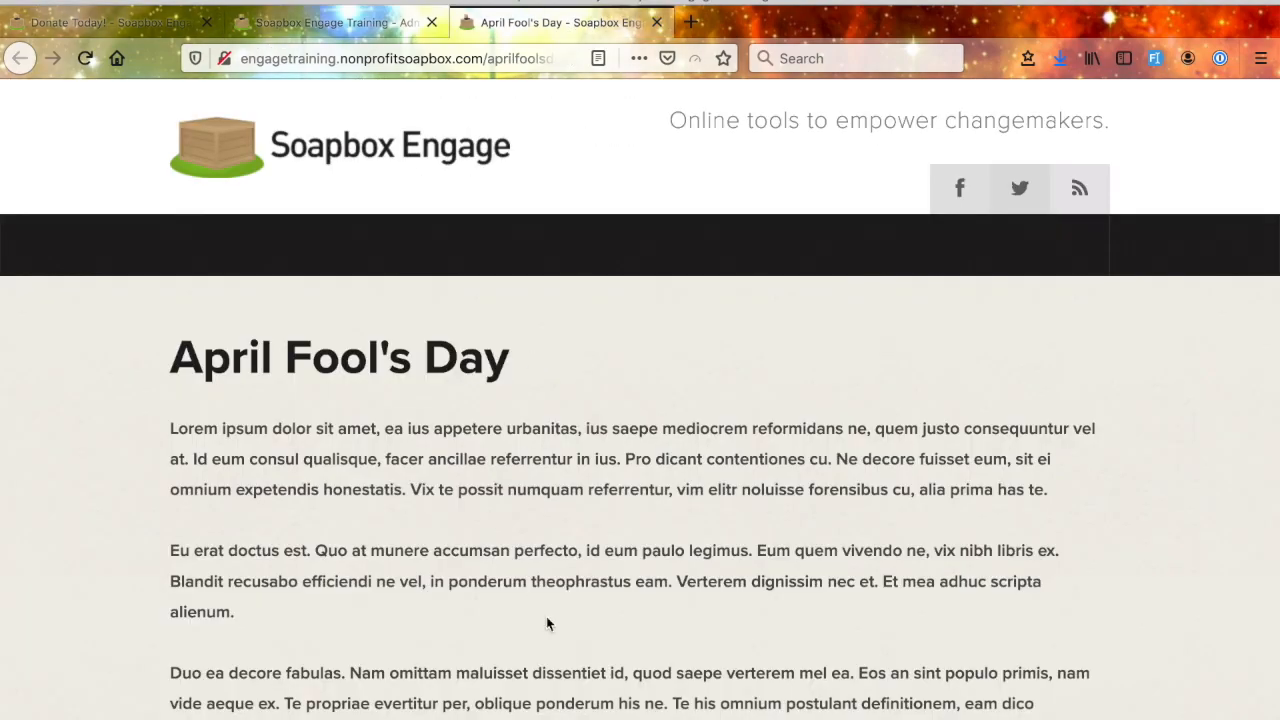
scroll(546, 624, down, 10)
scroll(277, 241, up, 2)
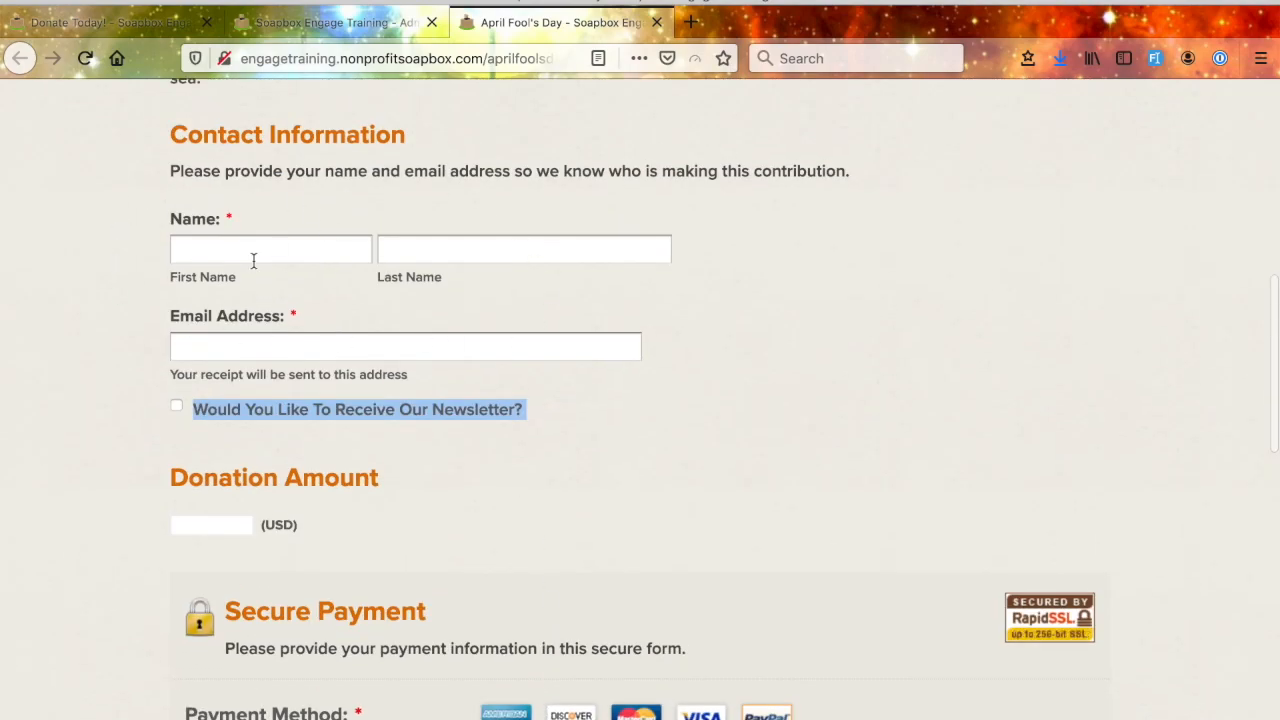
- Return to the Donations Manager and apply the form's changes, accepting the save without a Salesforce Campaign
click(330, 22)
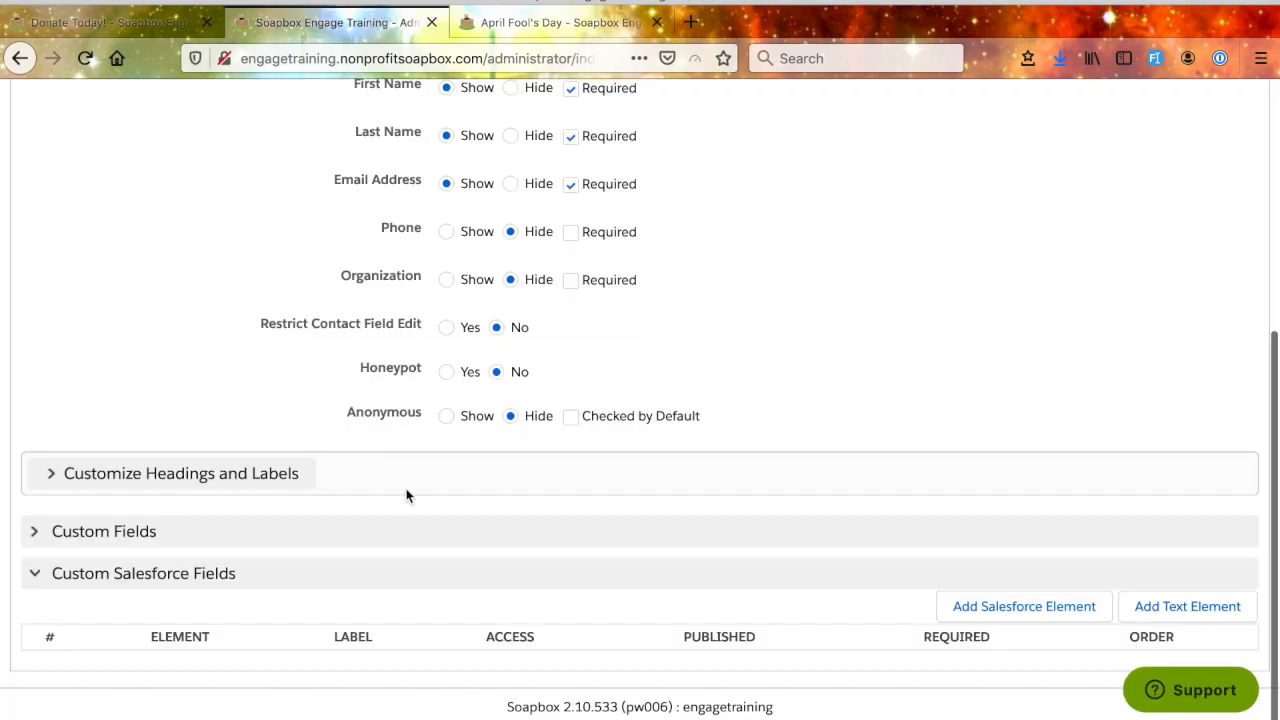
scroll(406, 495, up, 4)
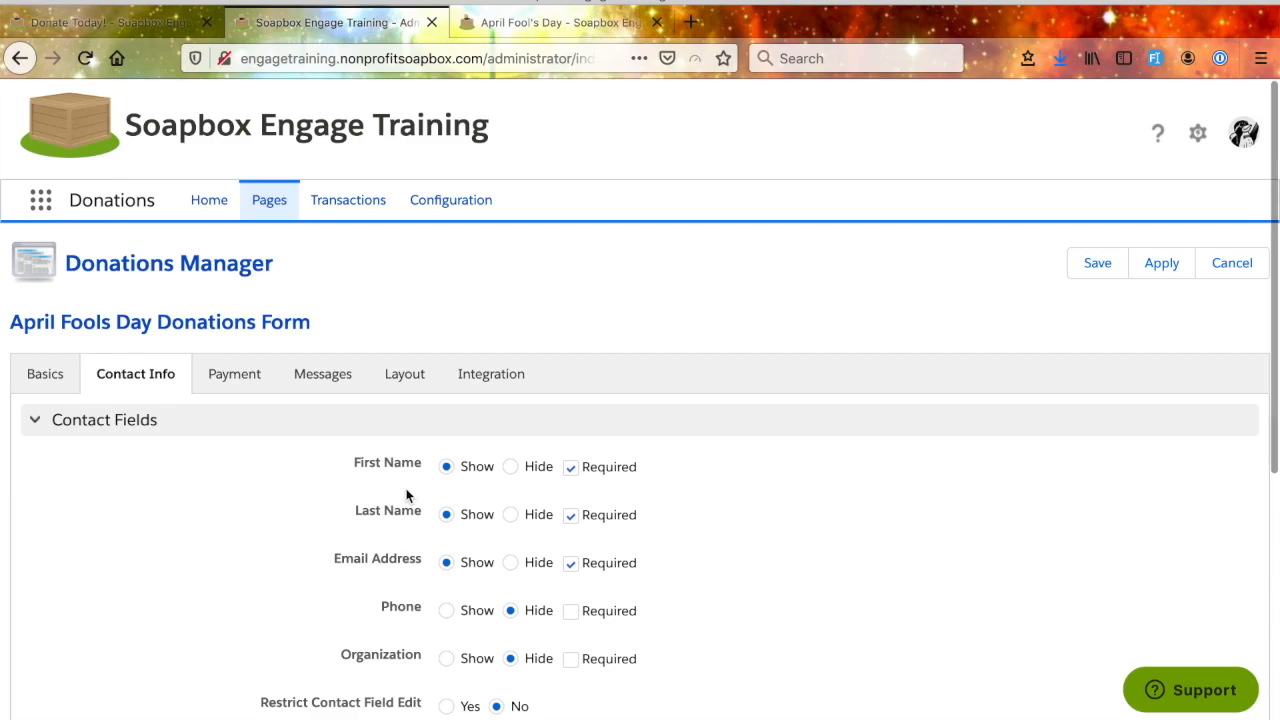
click(1166, 271)
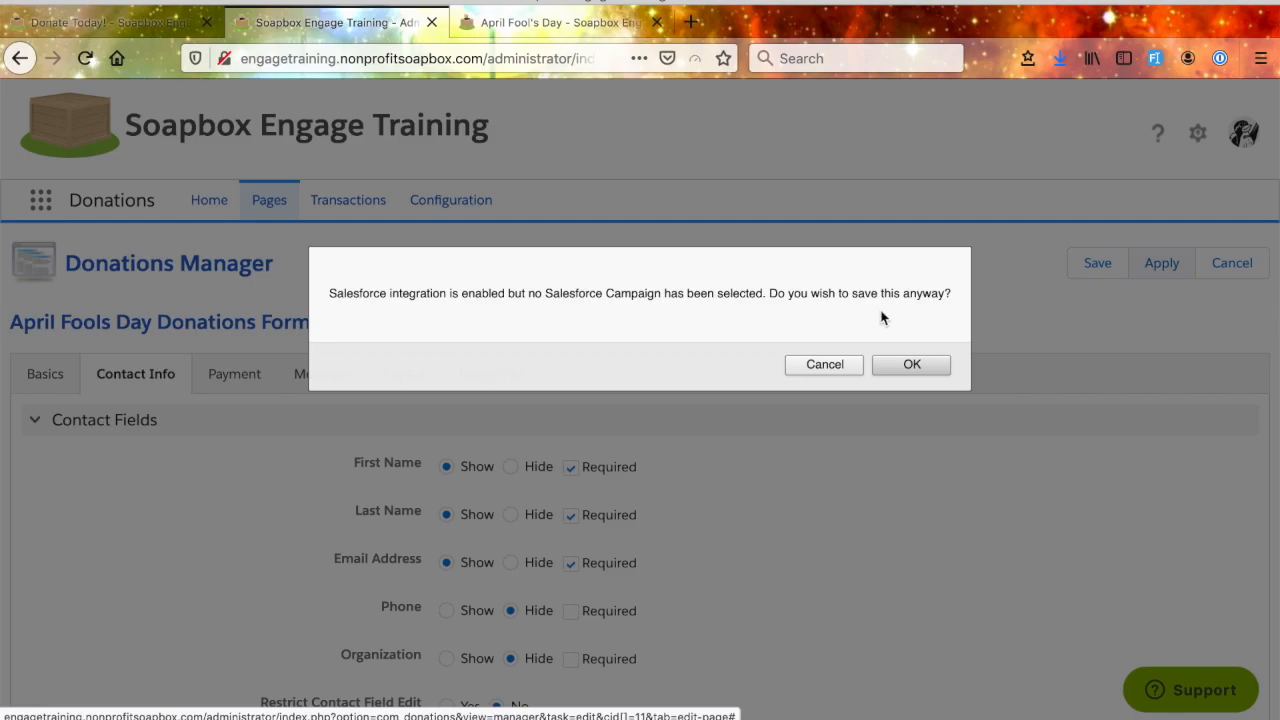
click(916, 368)
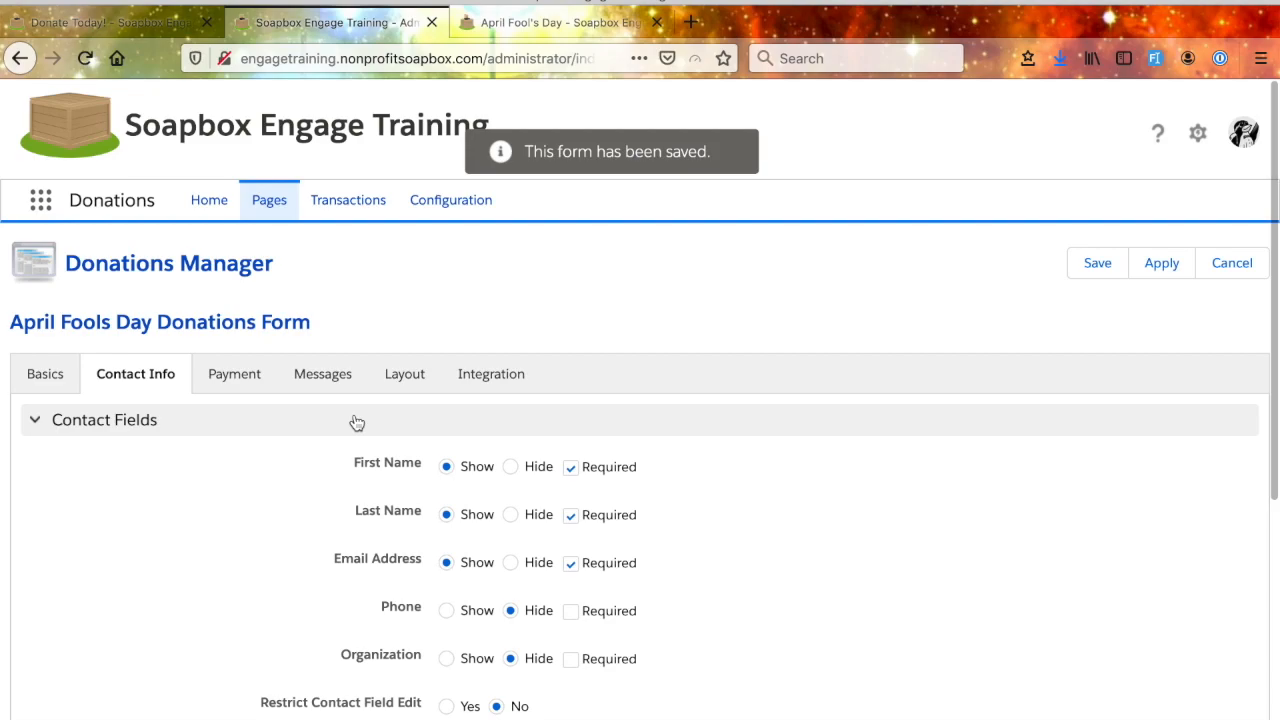
- Open the form's payment settings and examine the Payment Frequency options and the remaining payment sections
scroll(279, 547, down, 1)
scroll(279, 547, down, 2)
scroll(277, 549, up, 3)
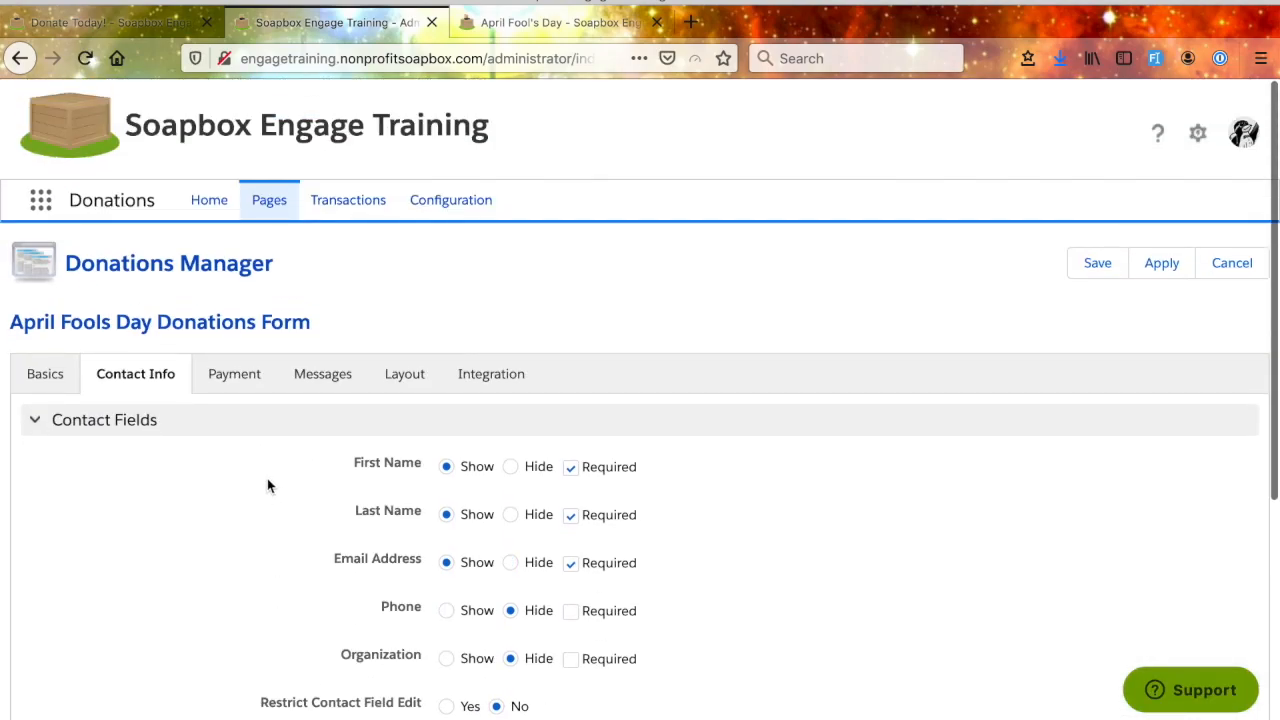
click(240, 378)
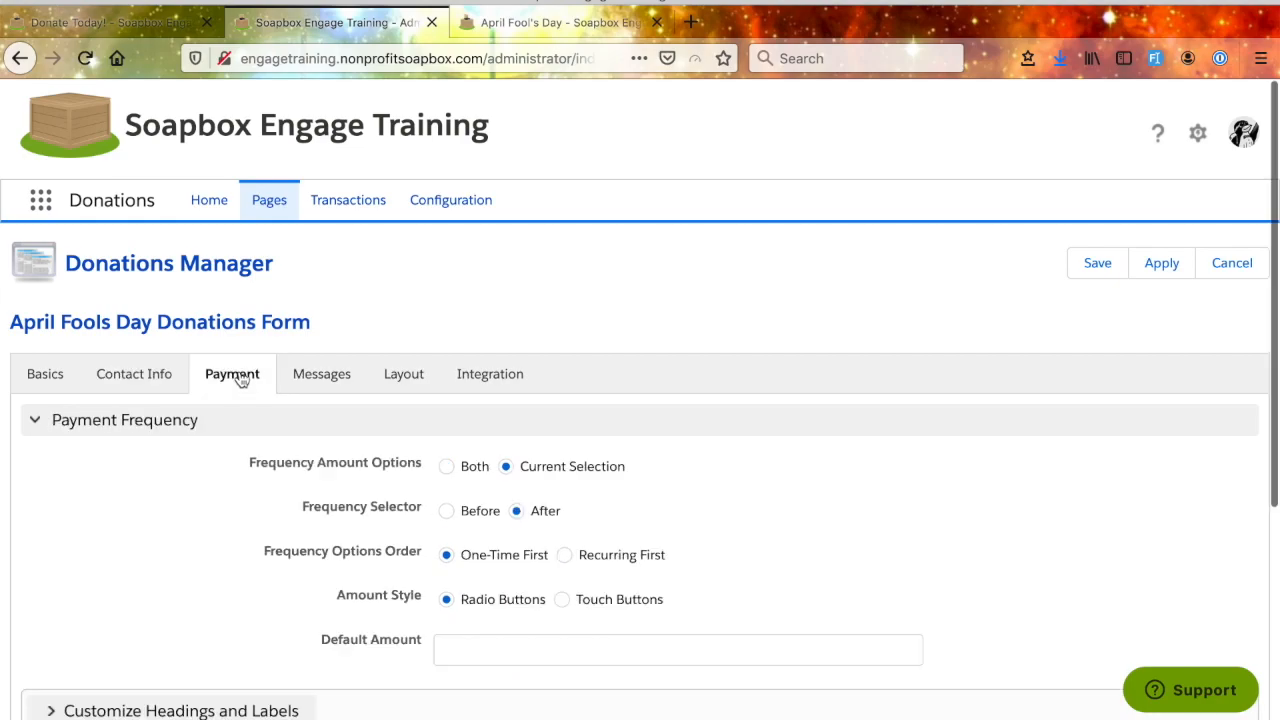
scroll(233, 560, down, 3)
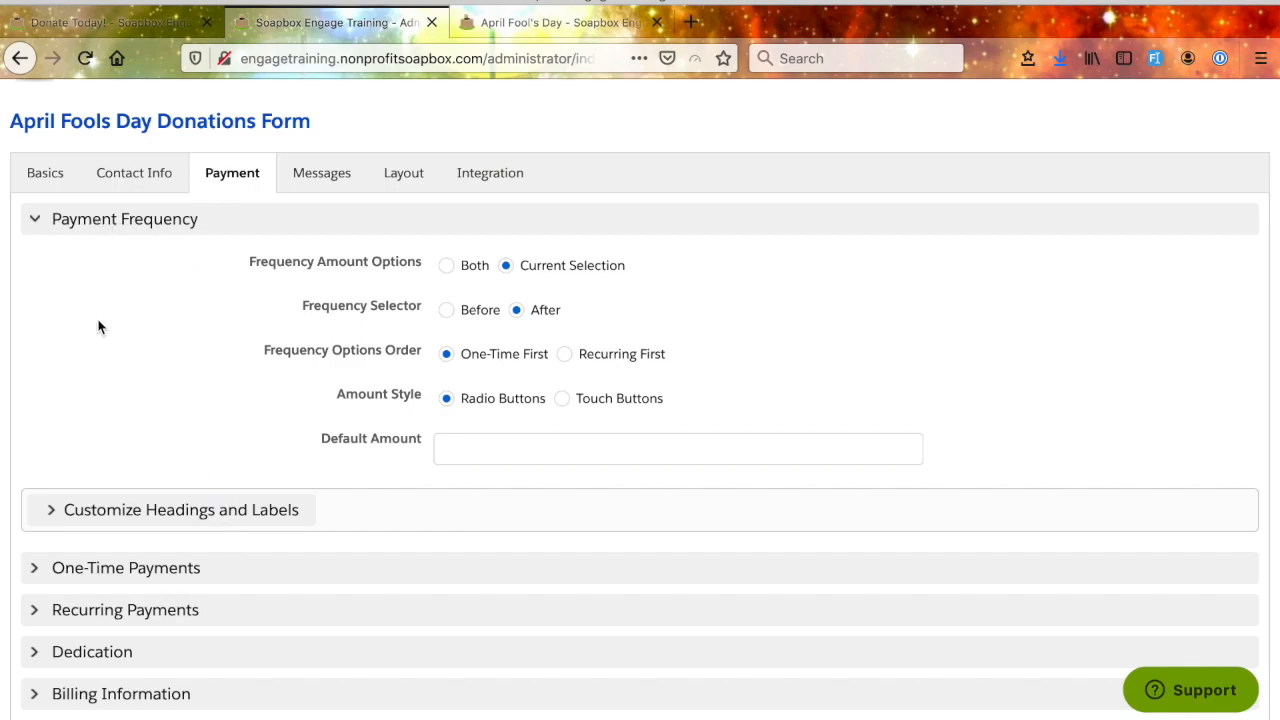
scroll(126, 480, down, 2)
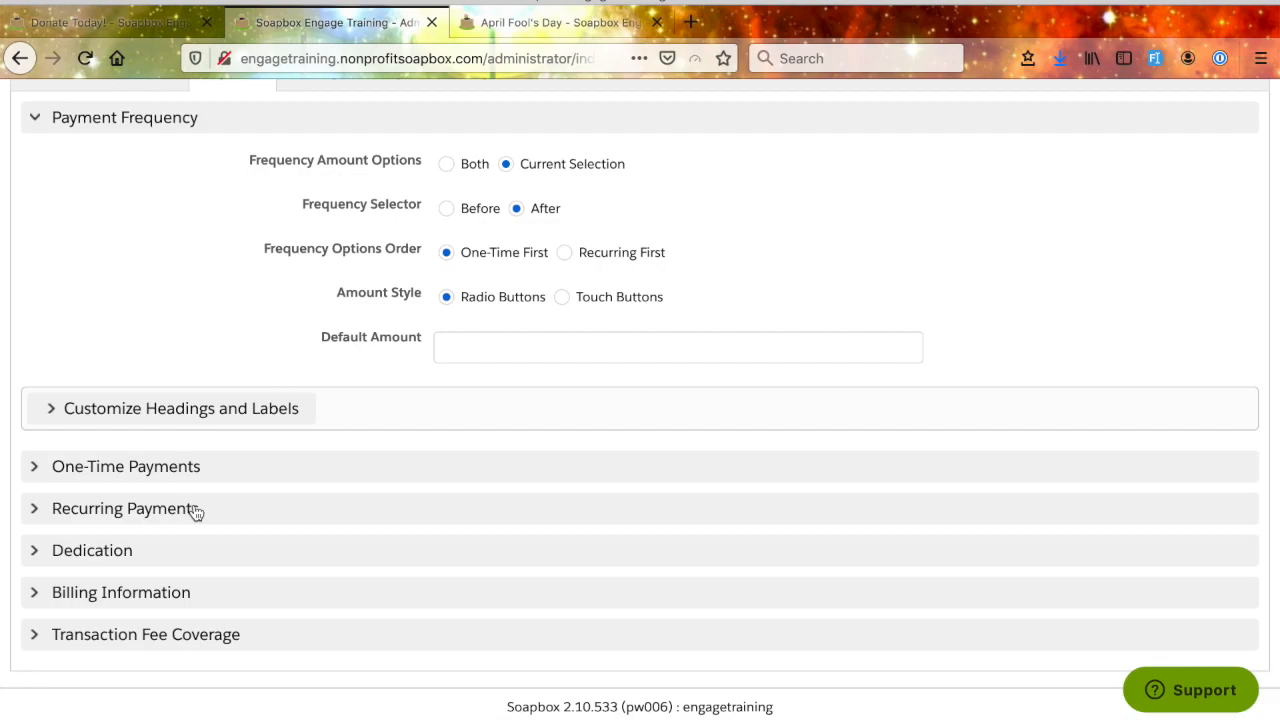
scroll(228, 465, up, 1)
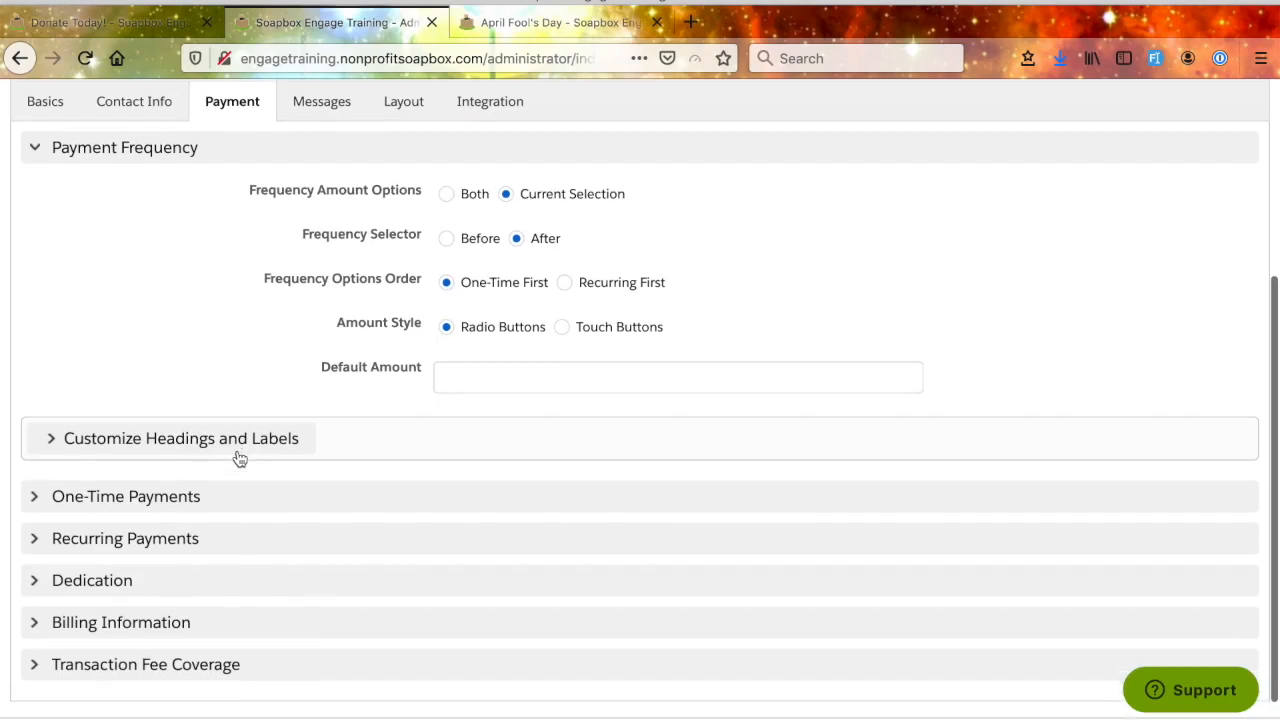
mouse_move(331, 220)
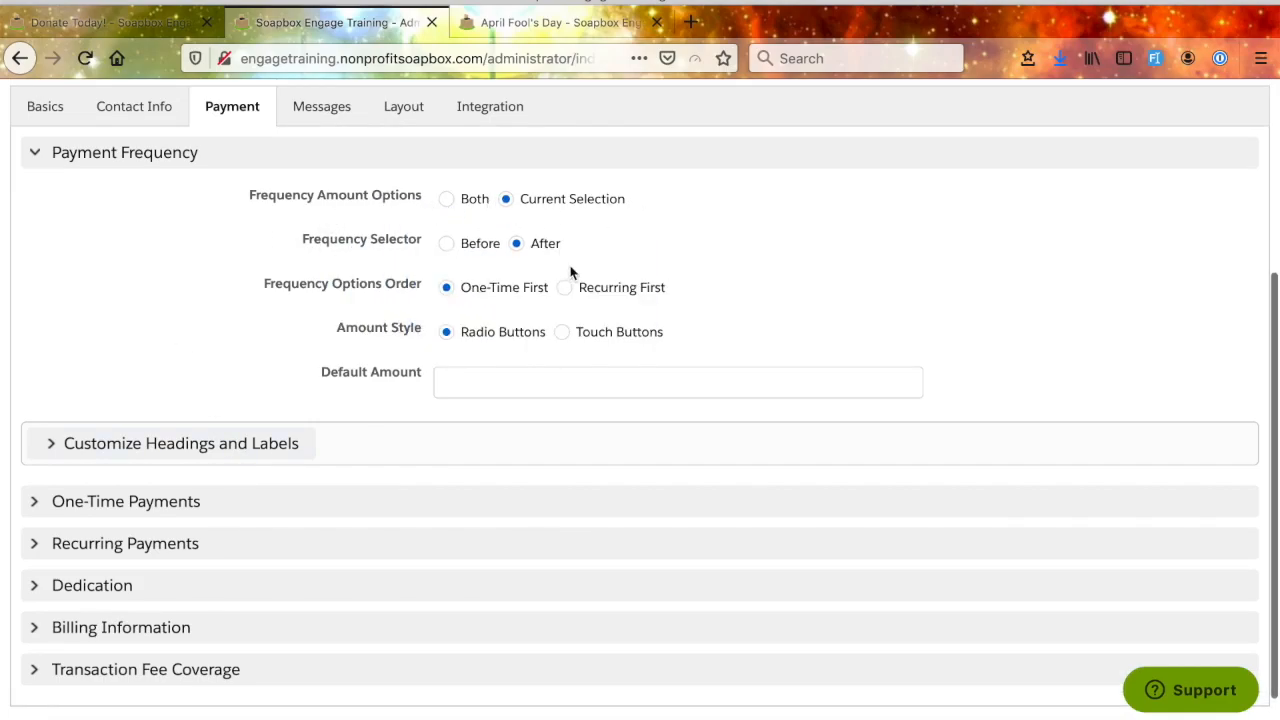
mouse_move(388, 198)
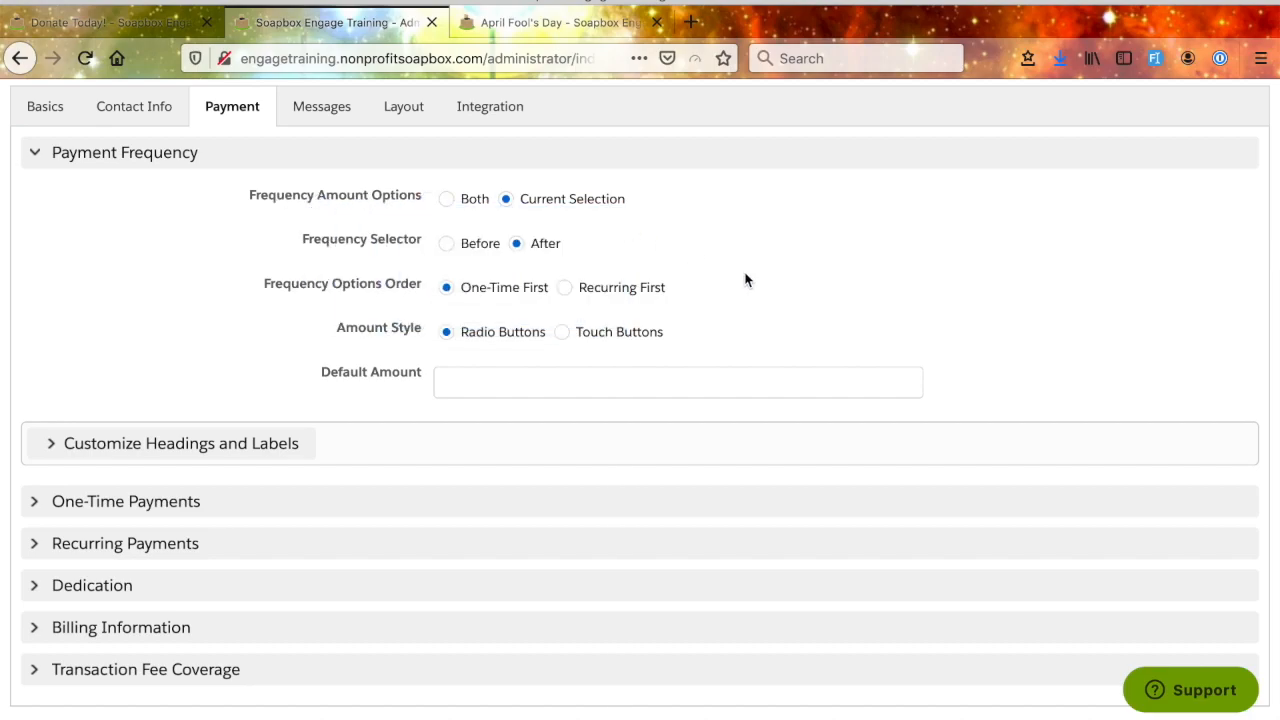
- Set Frequency Amount Options to Both for the form's payment frequency
scroll(746, 229, up, 1)
scroll(746, 230, down, 1)
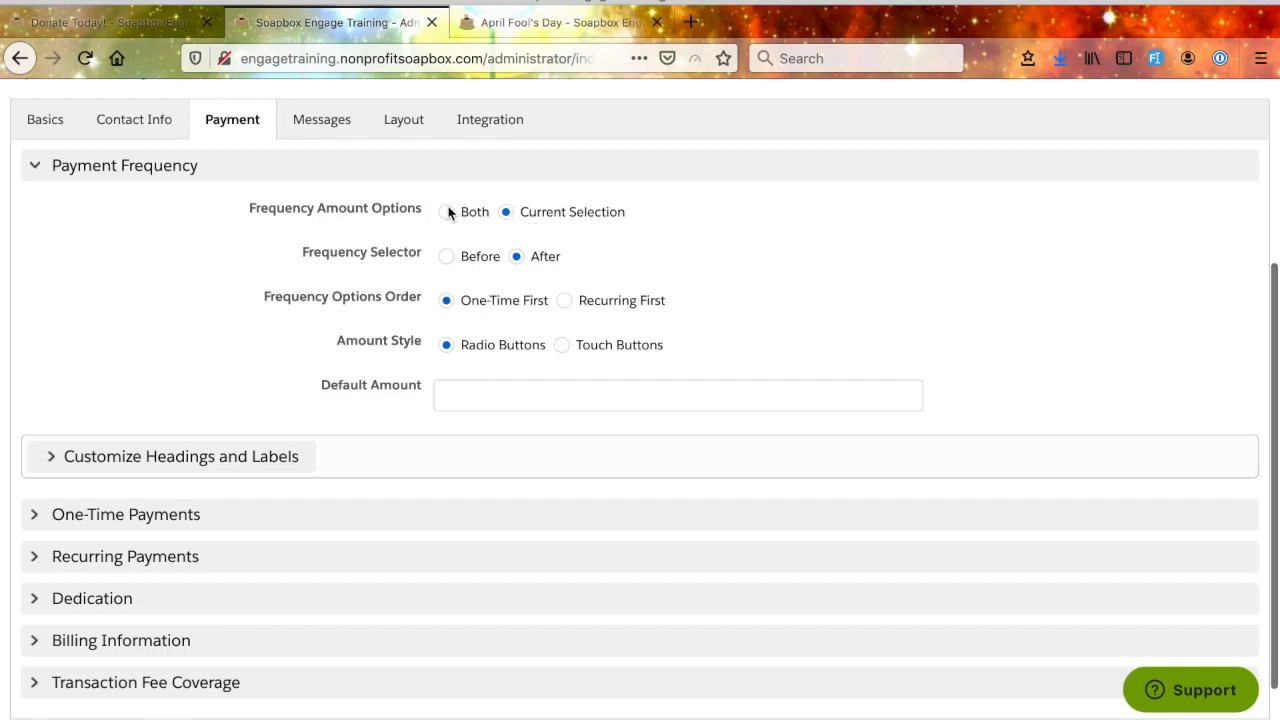
scroll(769, 321, down, 1)
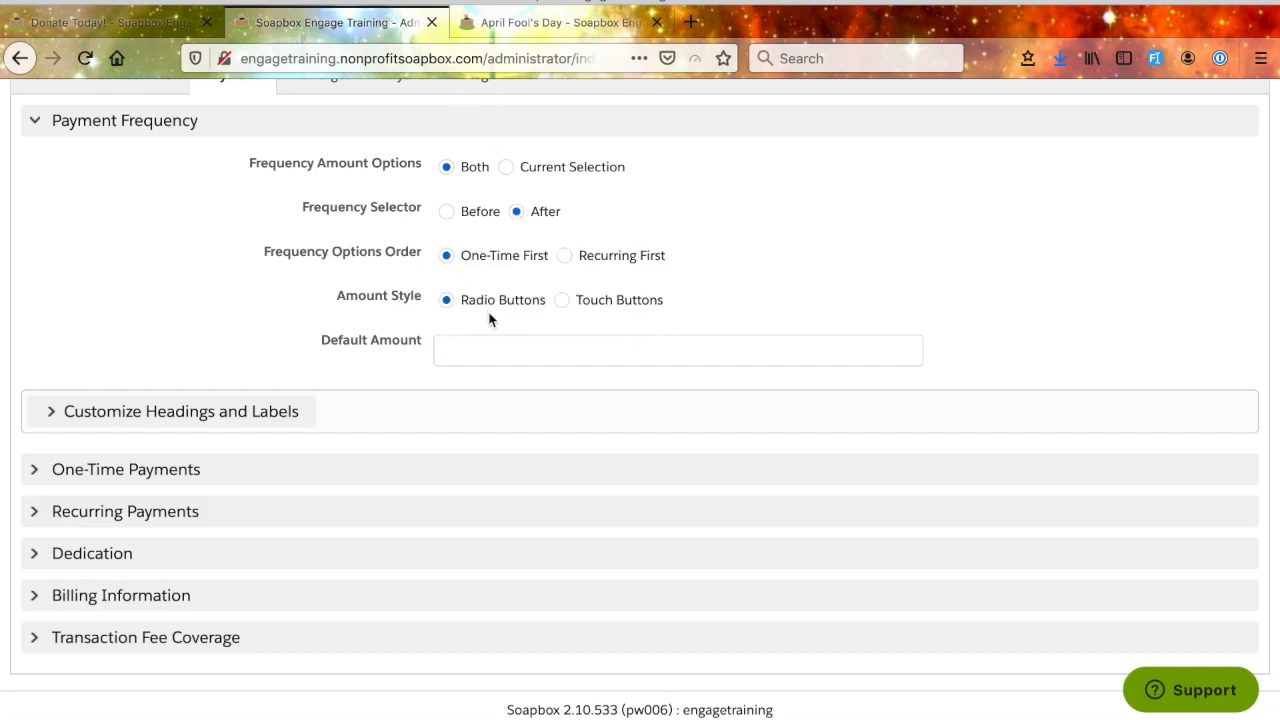
scroll(490, 318, down, 1)
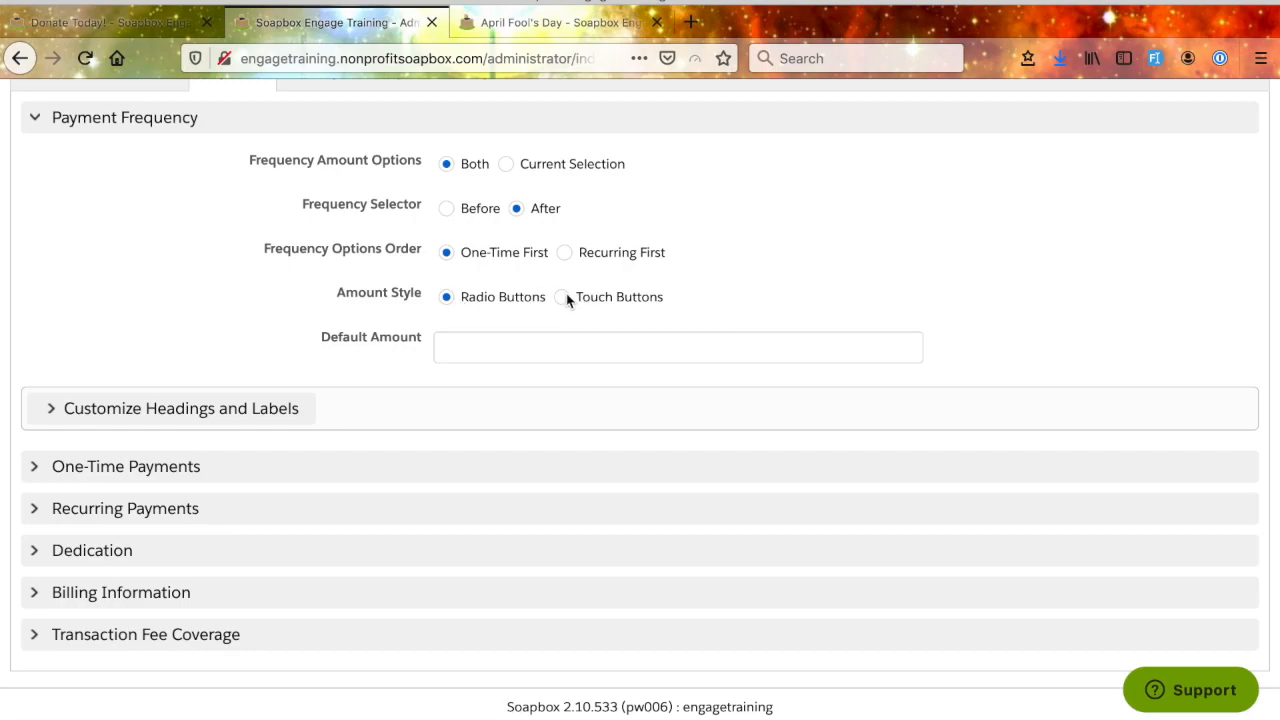
- Try the Touch Buttons amount style, compare it with the public Donate Today! page, and set the style back to Radio Buttons
click(446, 298)
click(104, 23)
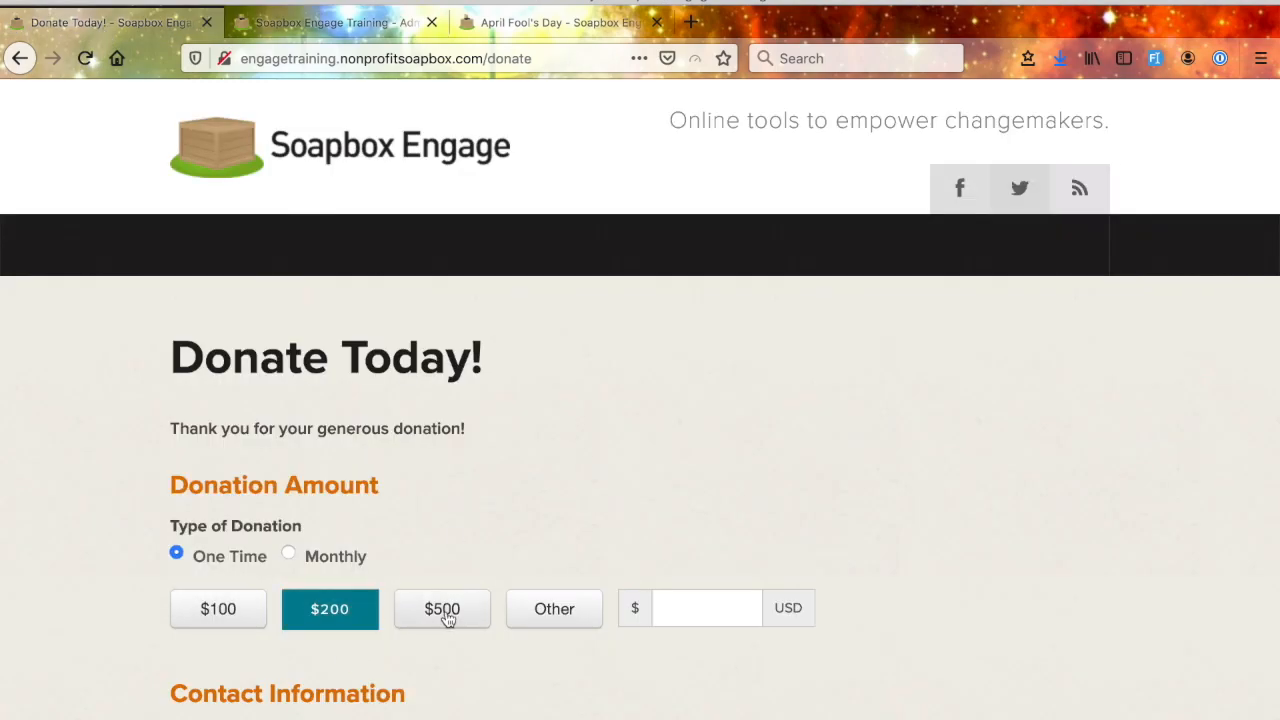
click(342, 24)
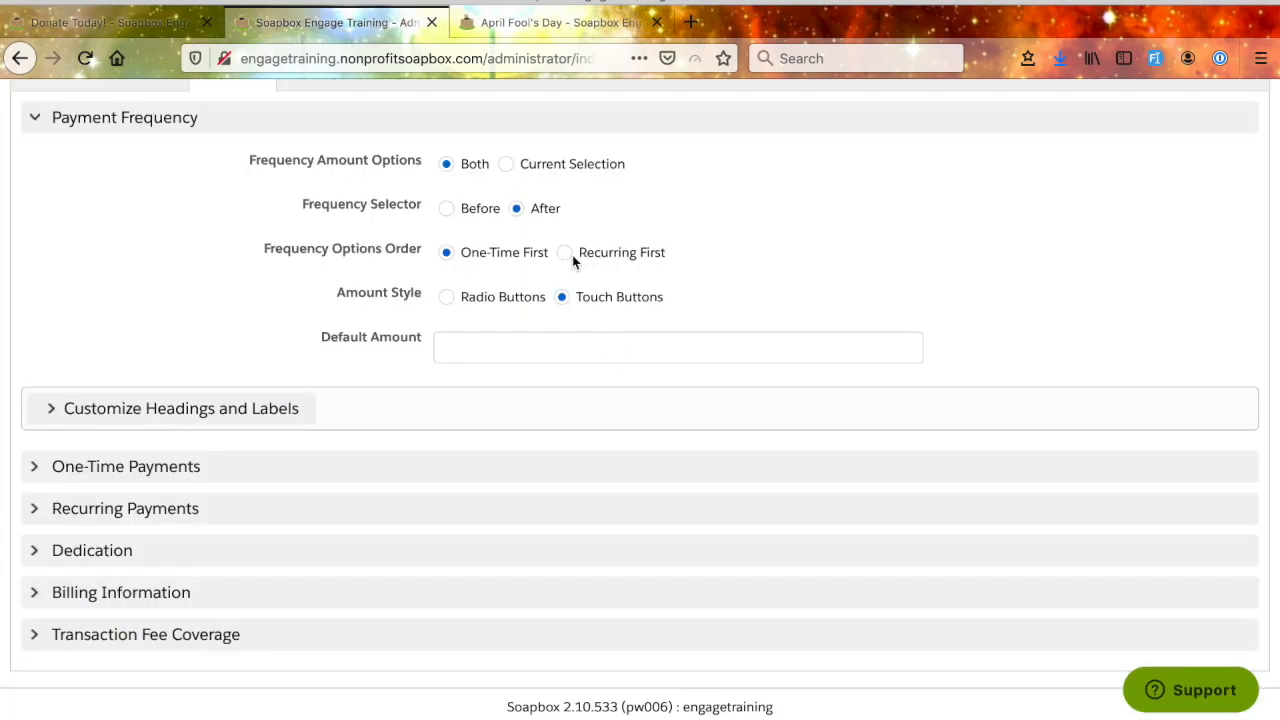
click(446, 299)
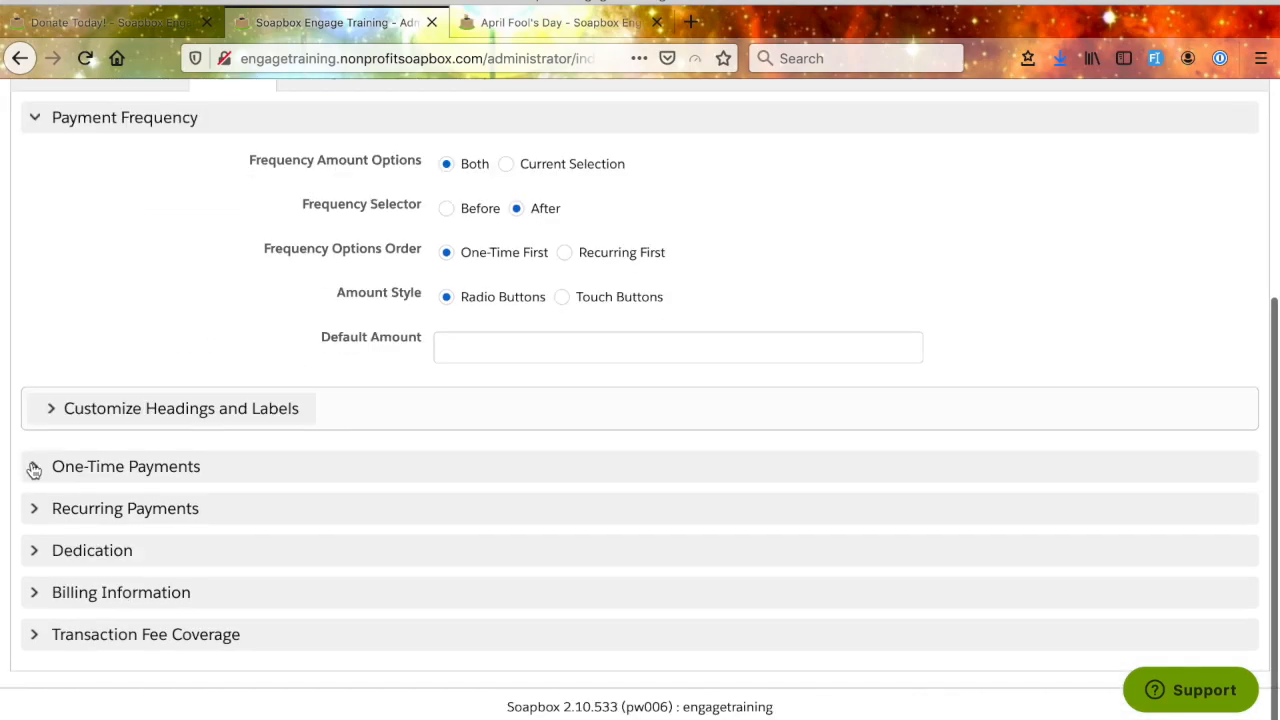
- Expand the One-Time Payments section and examine its display, predefined amount and custom amount options
click(34, 466)
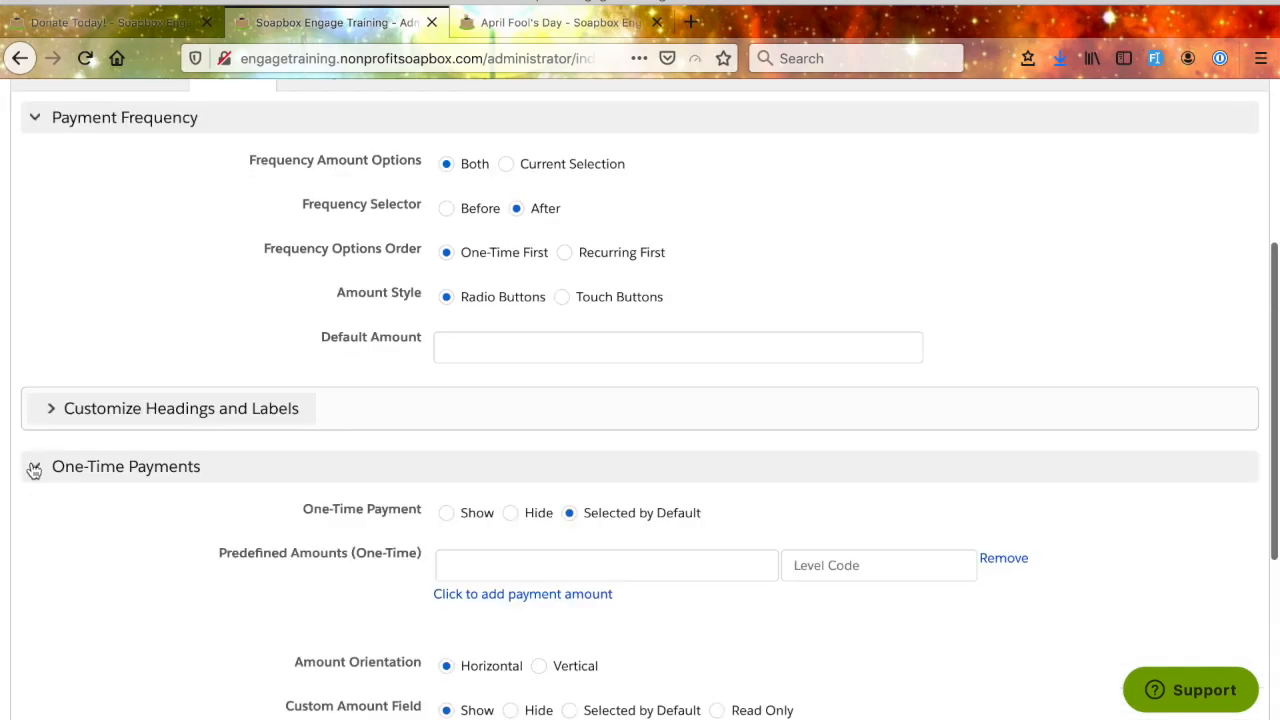
scroll(391, 630, down, 5)
scroll(391, 630, up, 3)
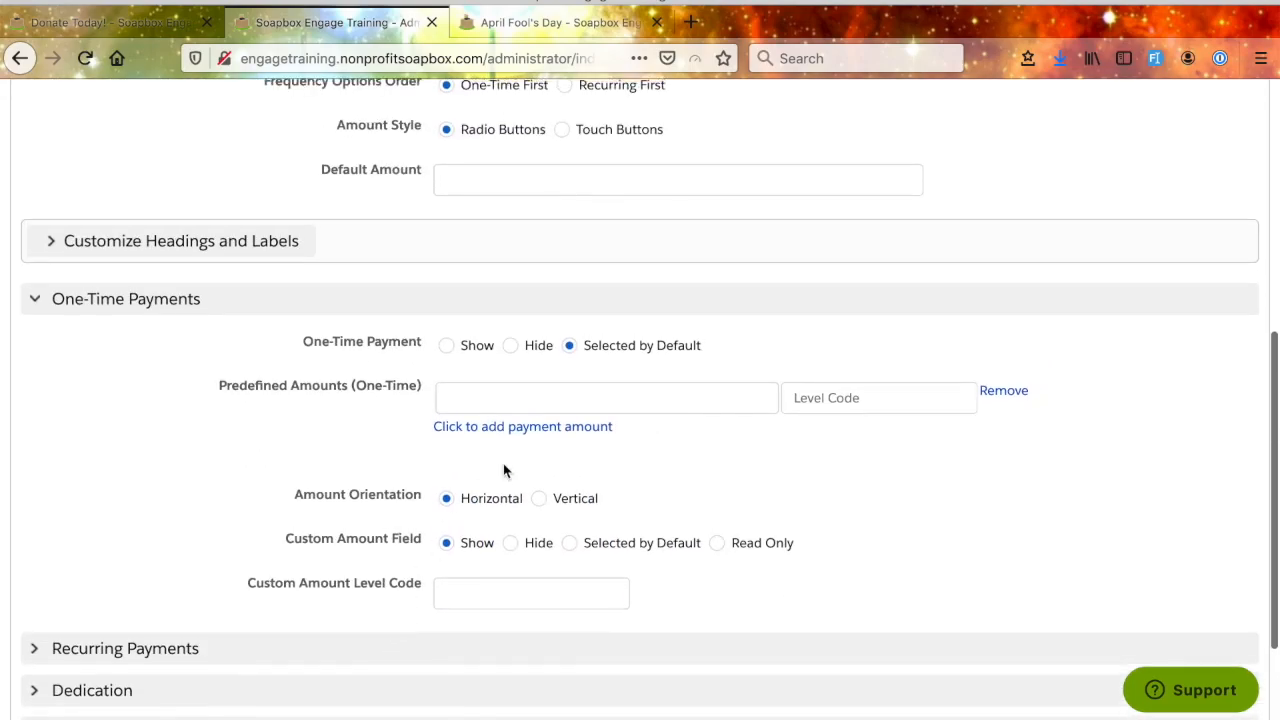
click(446, 346)
- Add three predefined one-time payment amounts of 100, 200 and 1000 without level codes
click(534, 396)
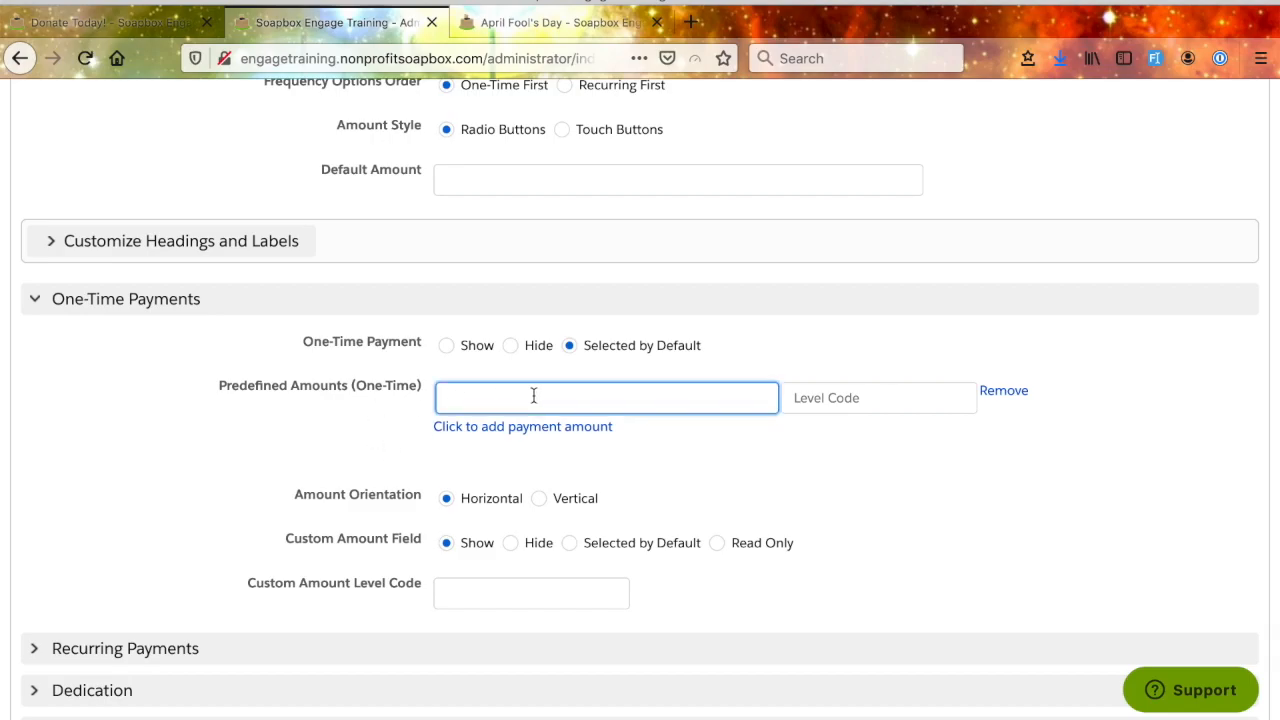
text(100)
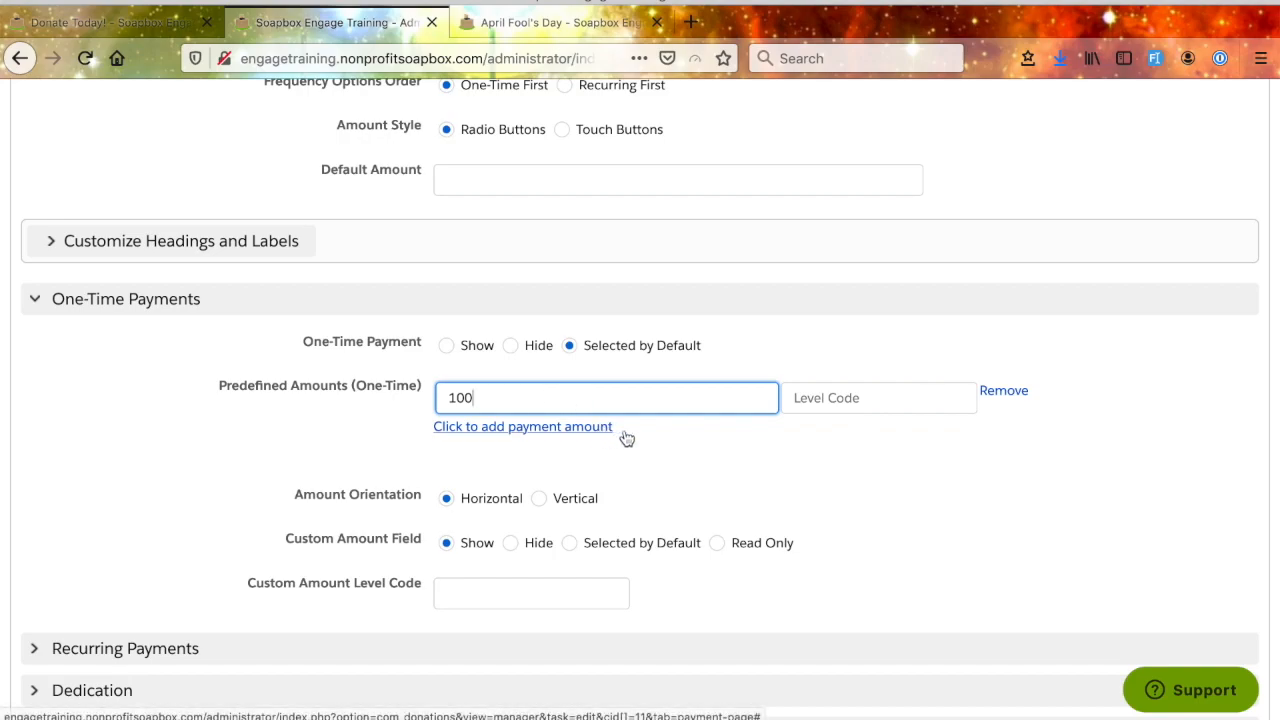
click(546, 426)
click(545, 433)
text(200)
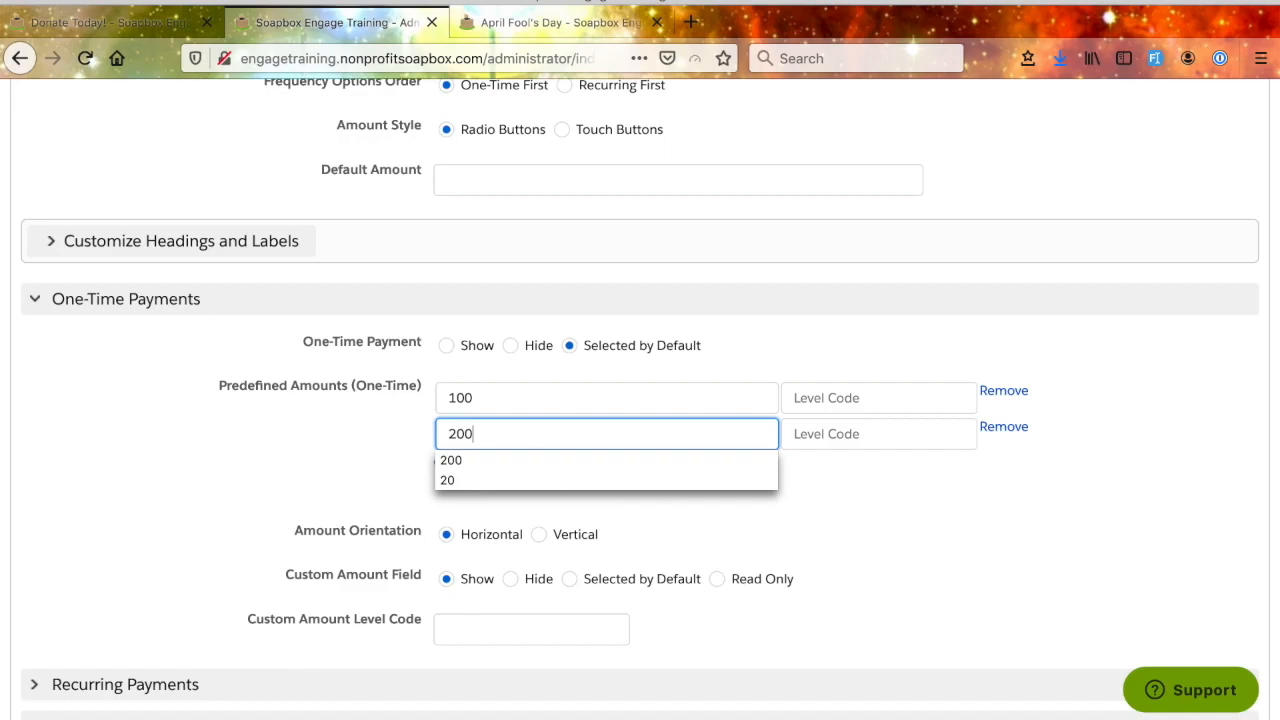
click(672, 514)
click(592, 465)
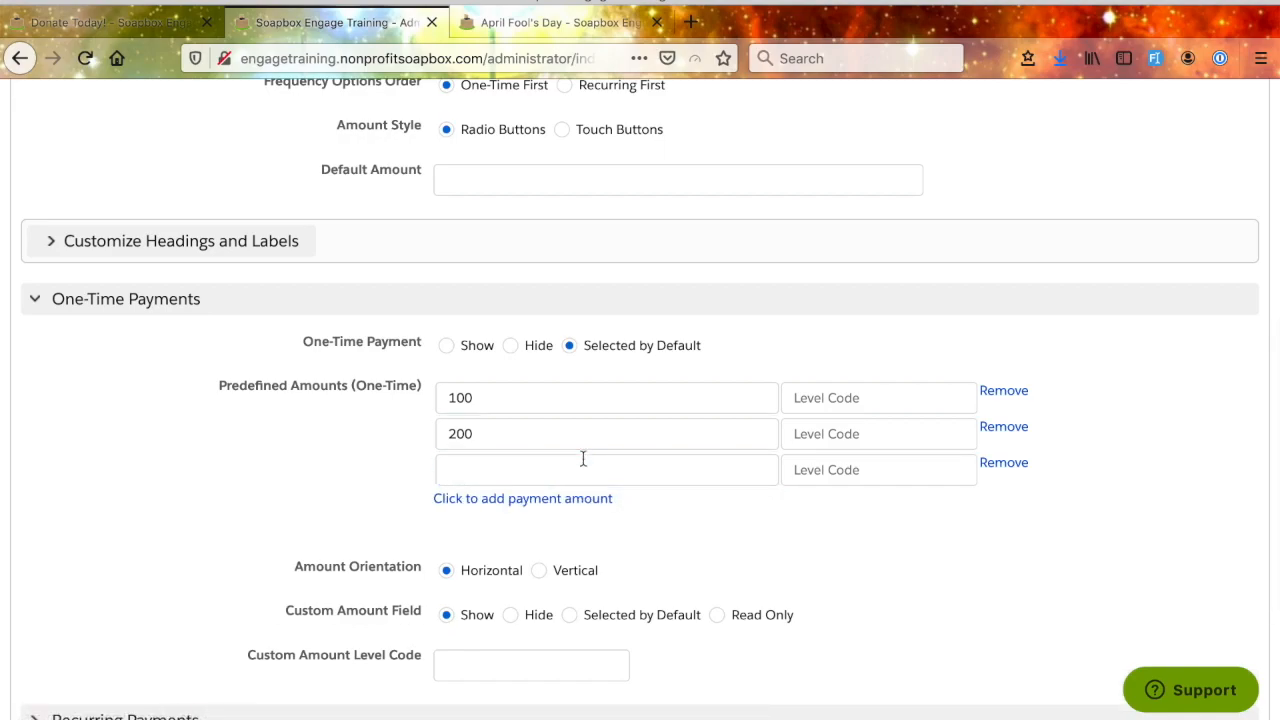
click(567, 471)
text(1000)
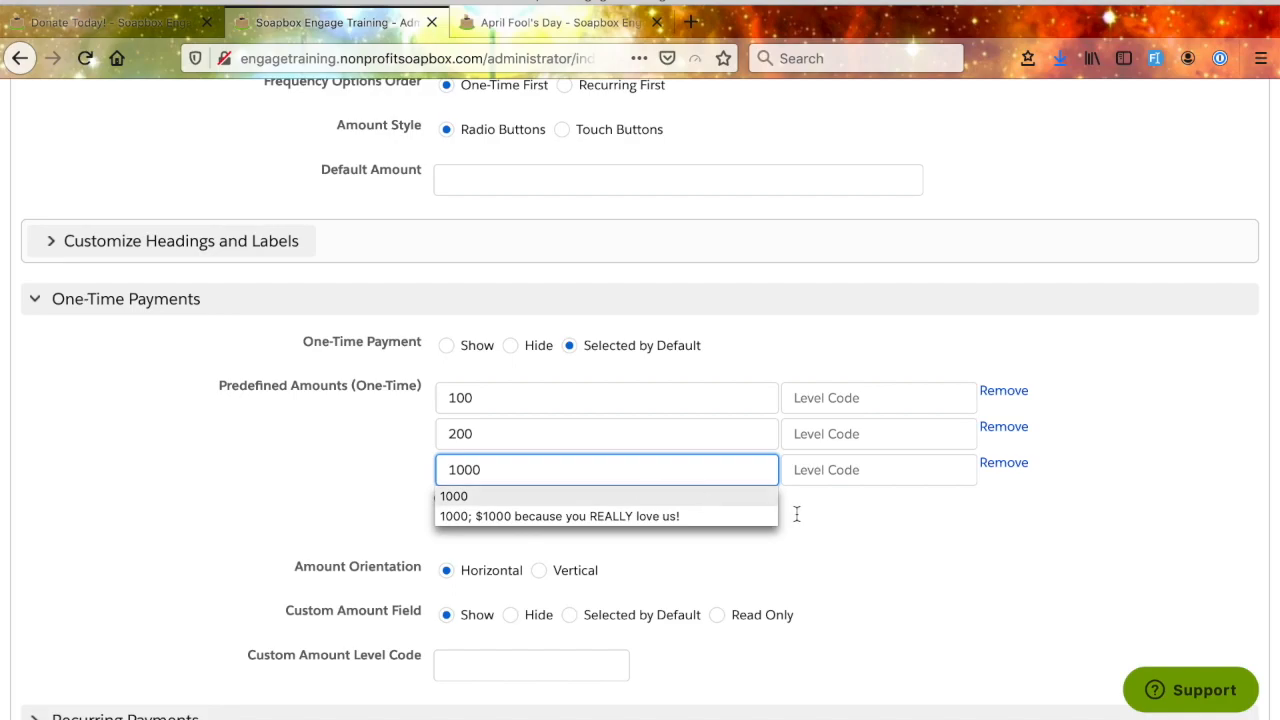
click(846, 546)
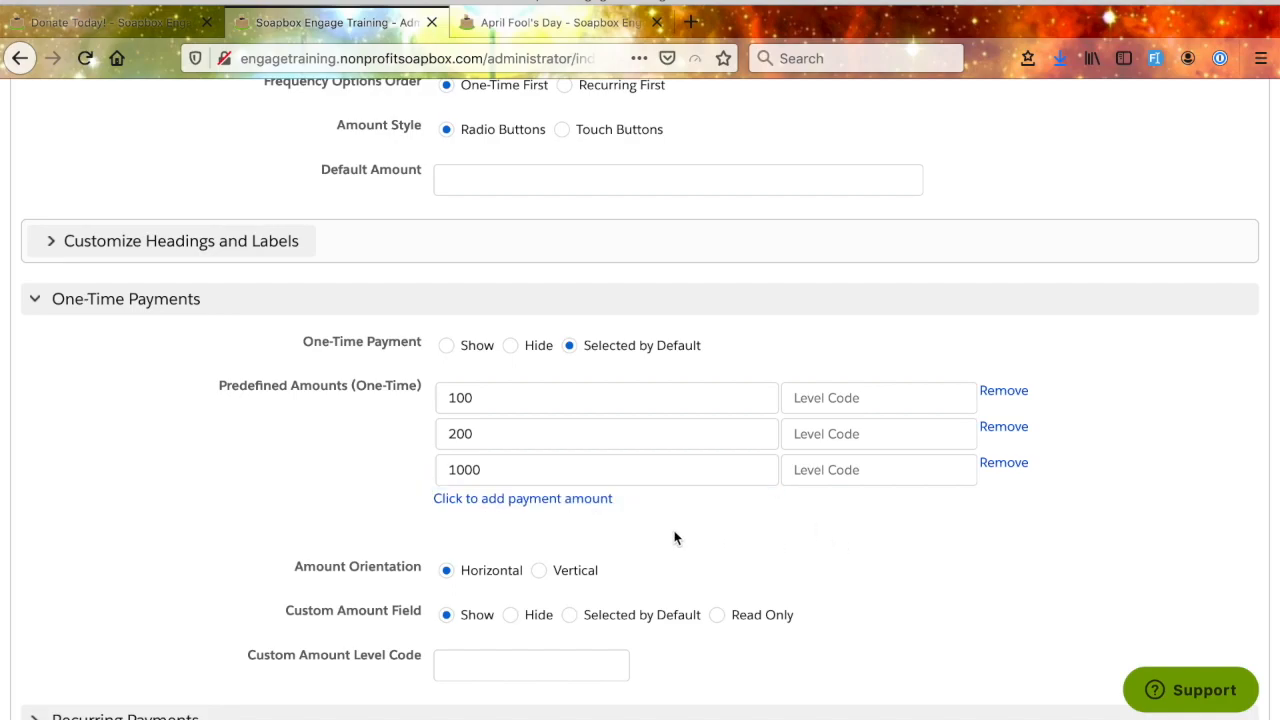
- Enter the level code Gold for the predefined one-time amount of 100 and Silver for the amount of 200
scroll(674, 538, down, 1)
scroll(676, 538, up, 1)
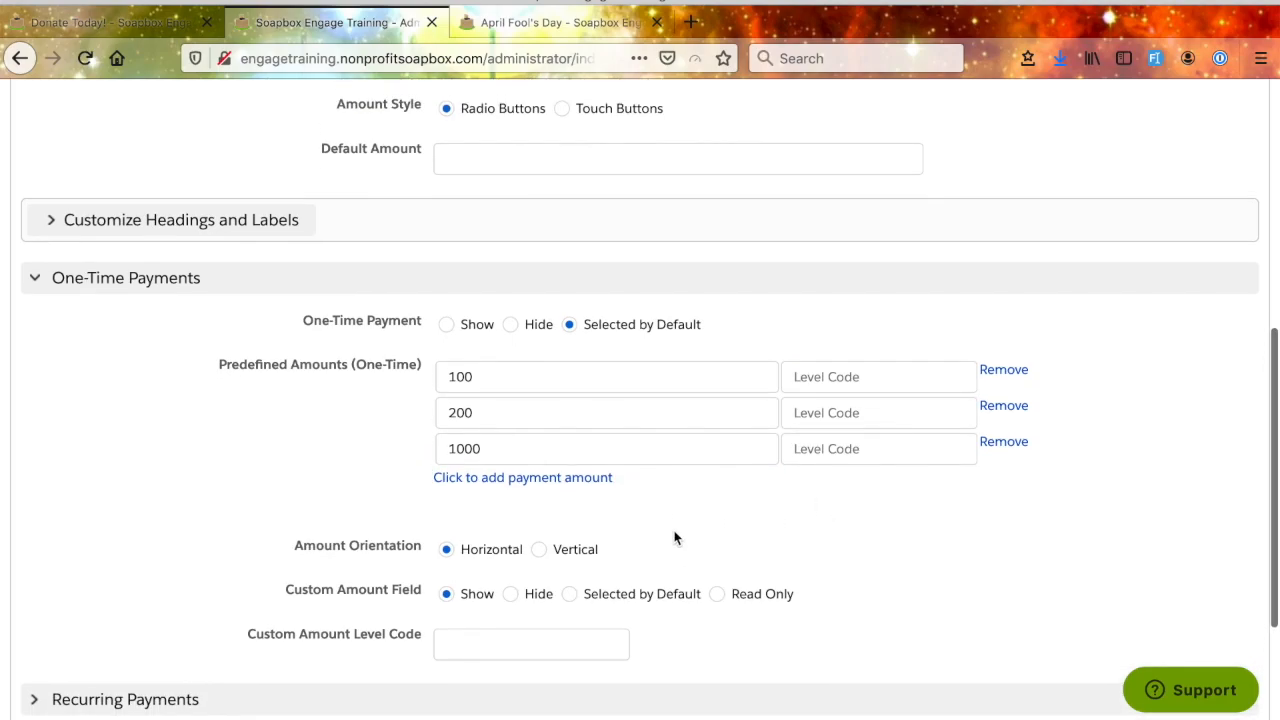
click(832, 377)
click(884, 557)
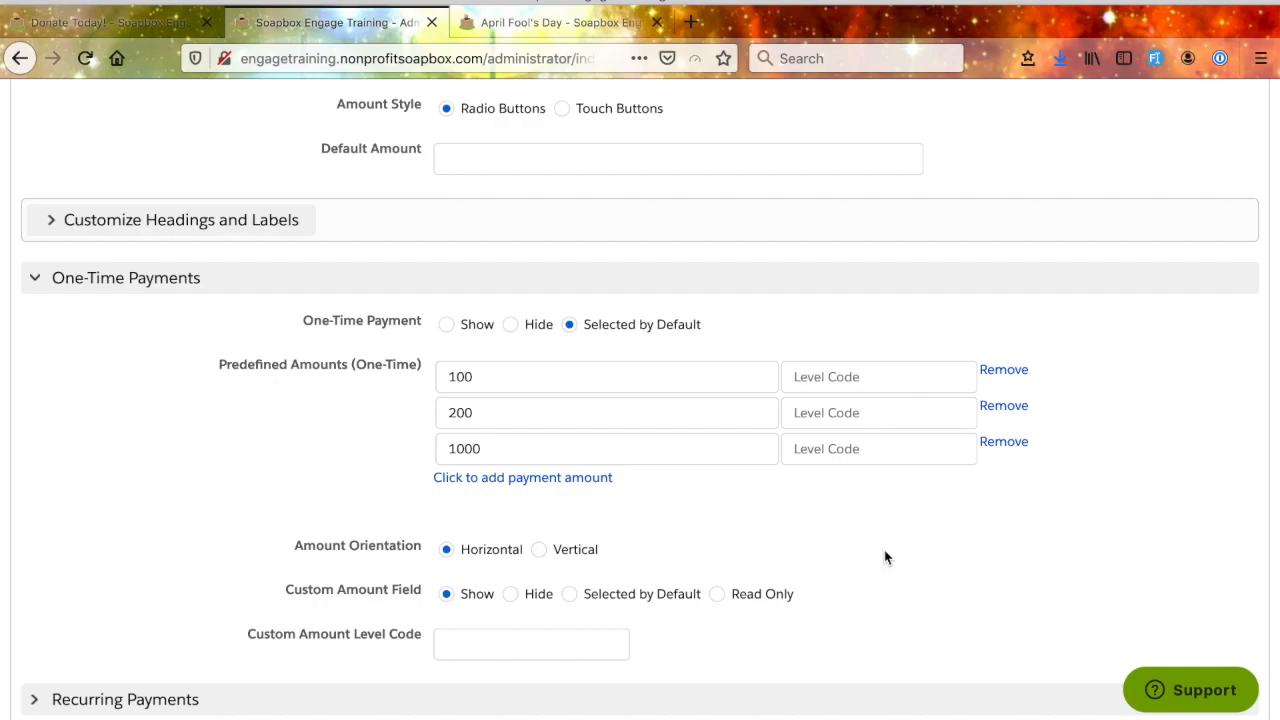
click(849, 376)
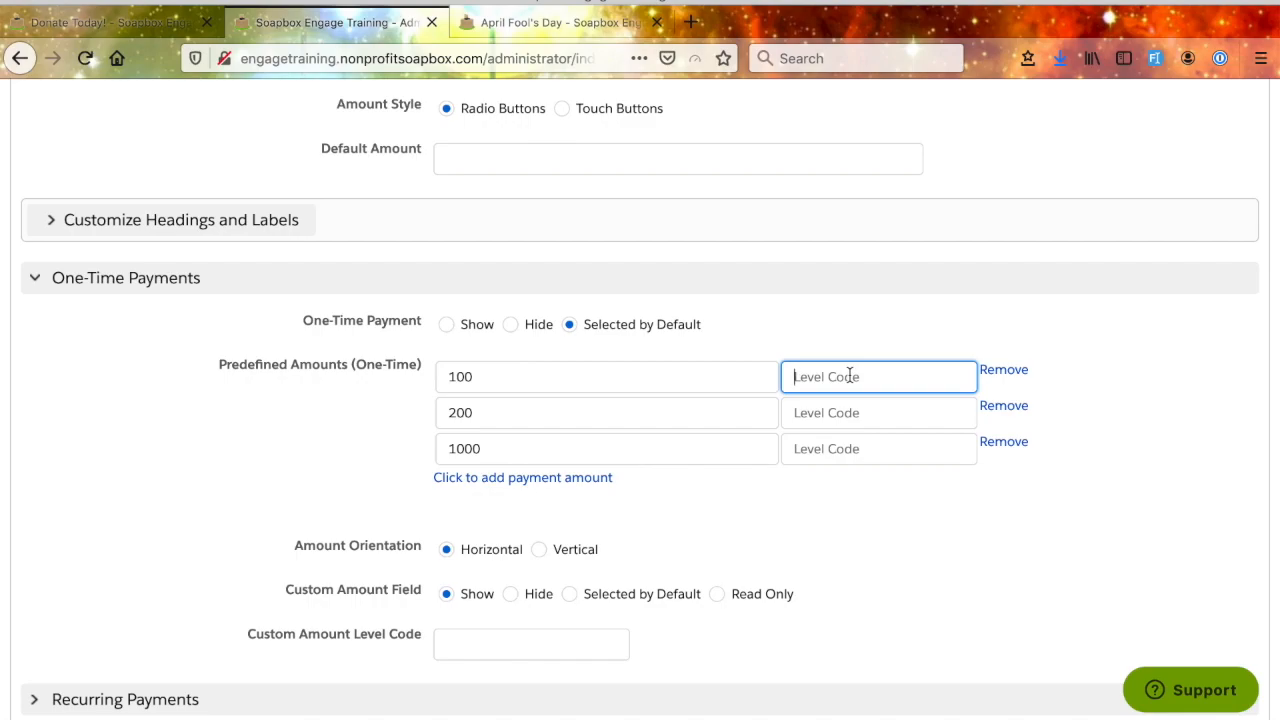
text(Gold)
click(896, 420)
text(Silver)
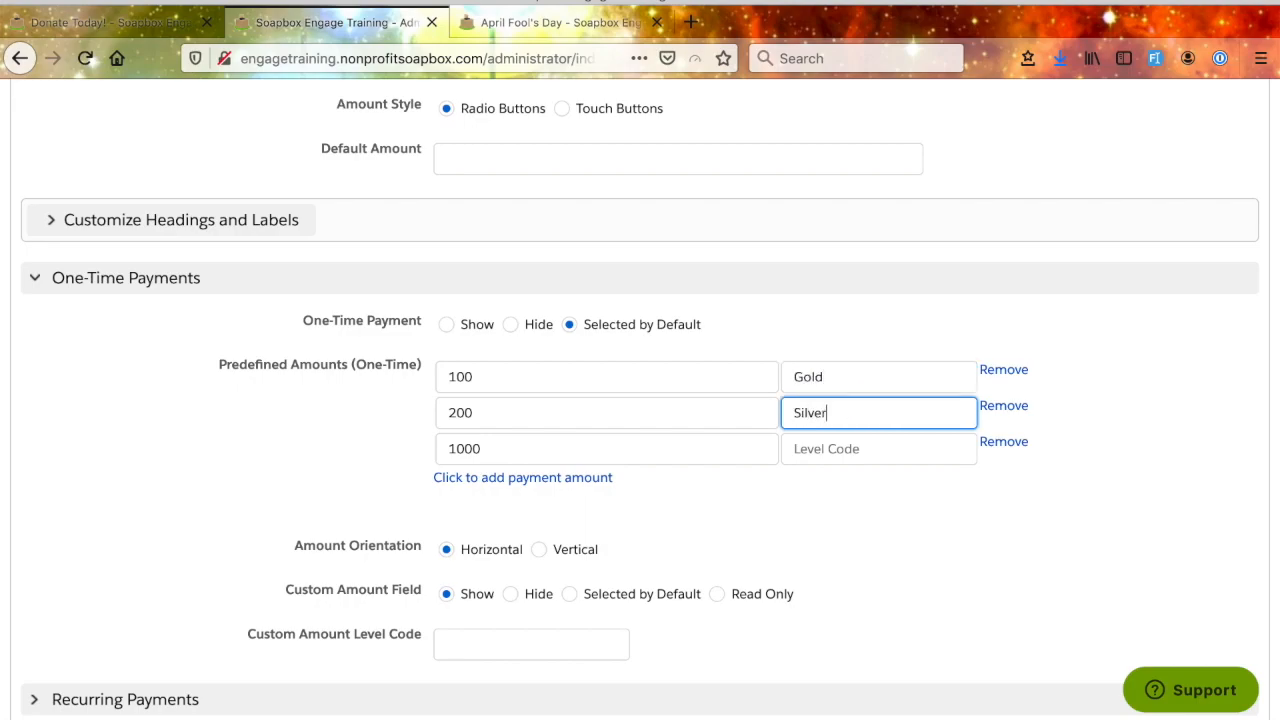
- Set the Silver level's predefined one-time amount to 100
drag(520, 412, 415, 410)
text(100)
click(876, 527)
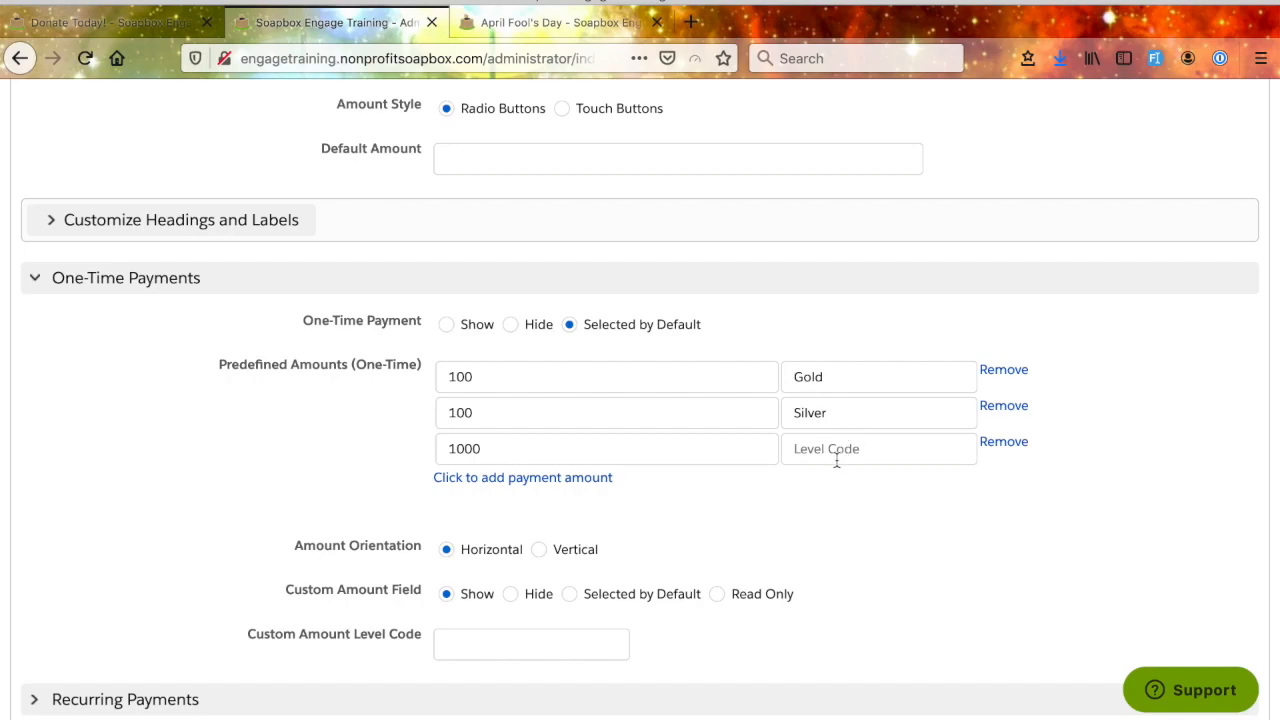
- Set the first predefined one-time amount's level code to Bronze and its amount to 50
click(824, 380)
double_click(824, 380)
text(B)
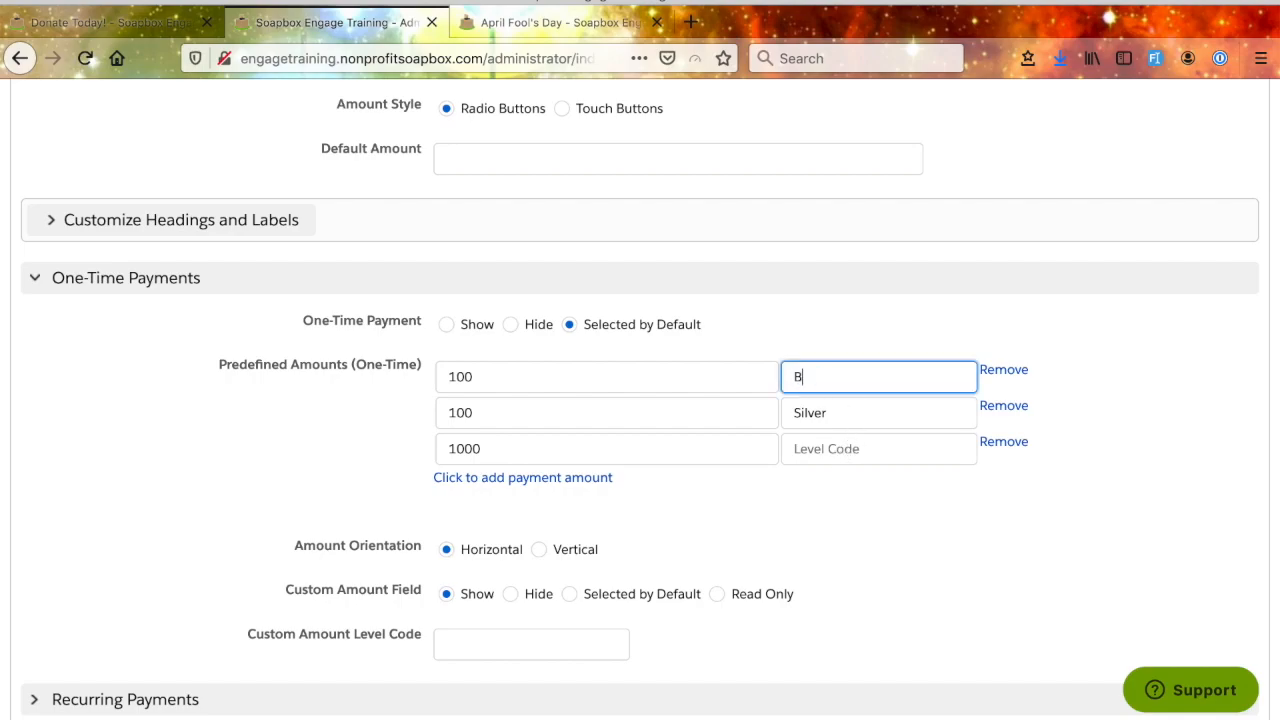
text(ronze)
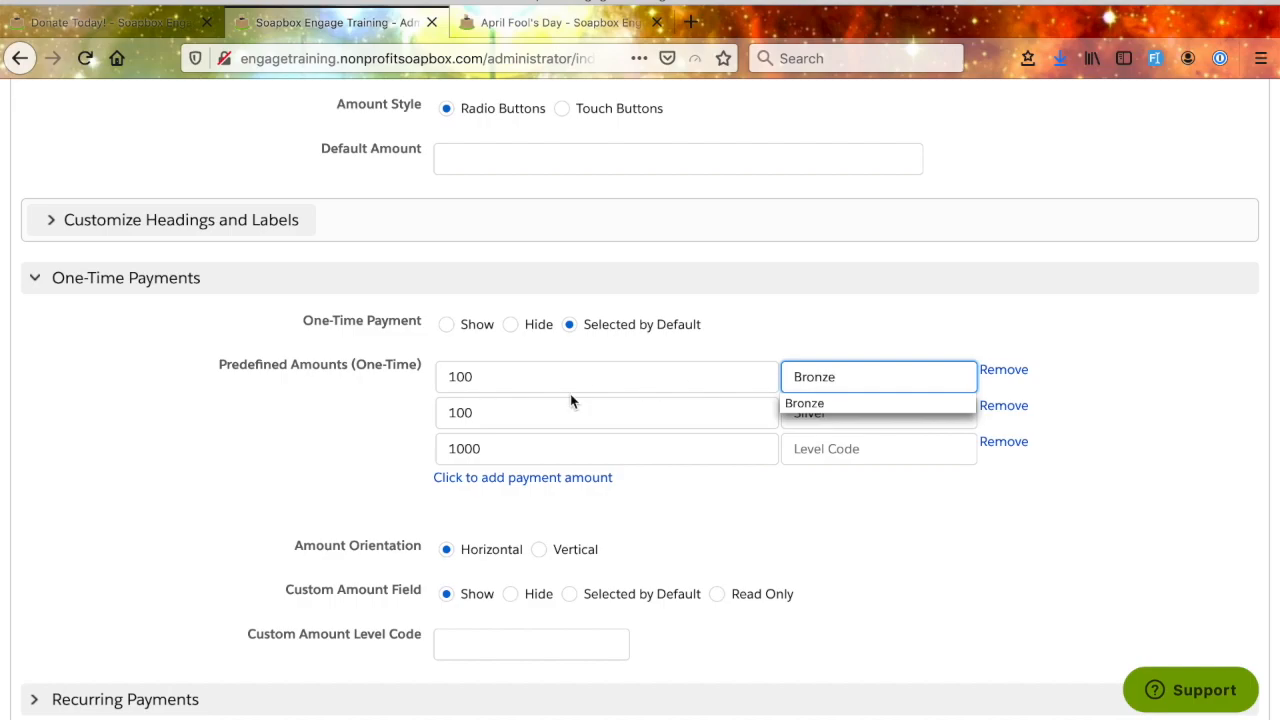
click(568, 396)
double_click(556, 382)
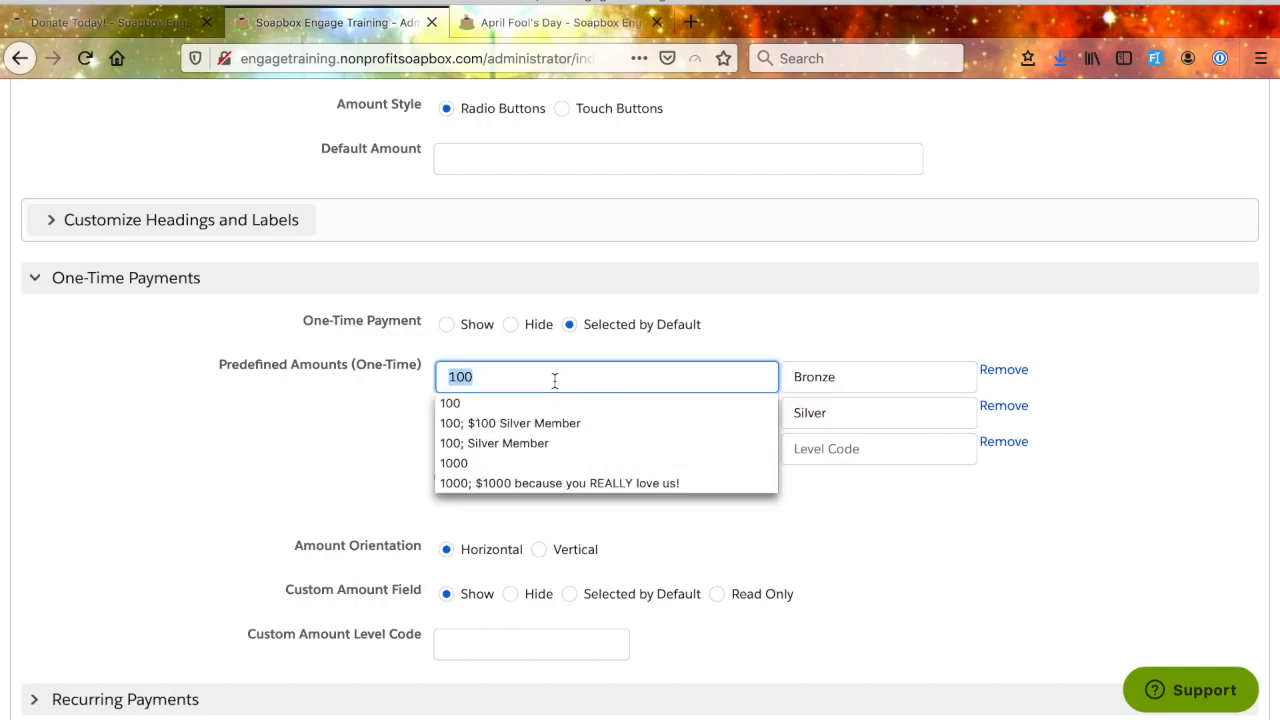
text(50)
- Enter the level code Gold for the predefined one-time amount of 1000
click(855, 516)
click(824, 449)
text(Gold)
double_click(823, 534)
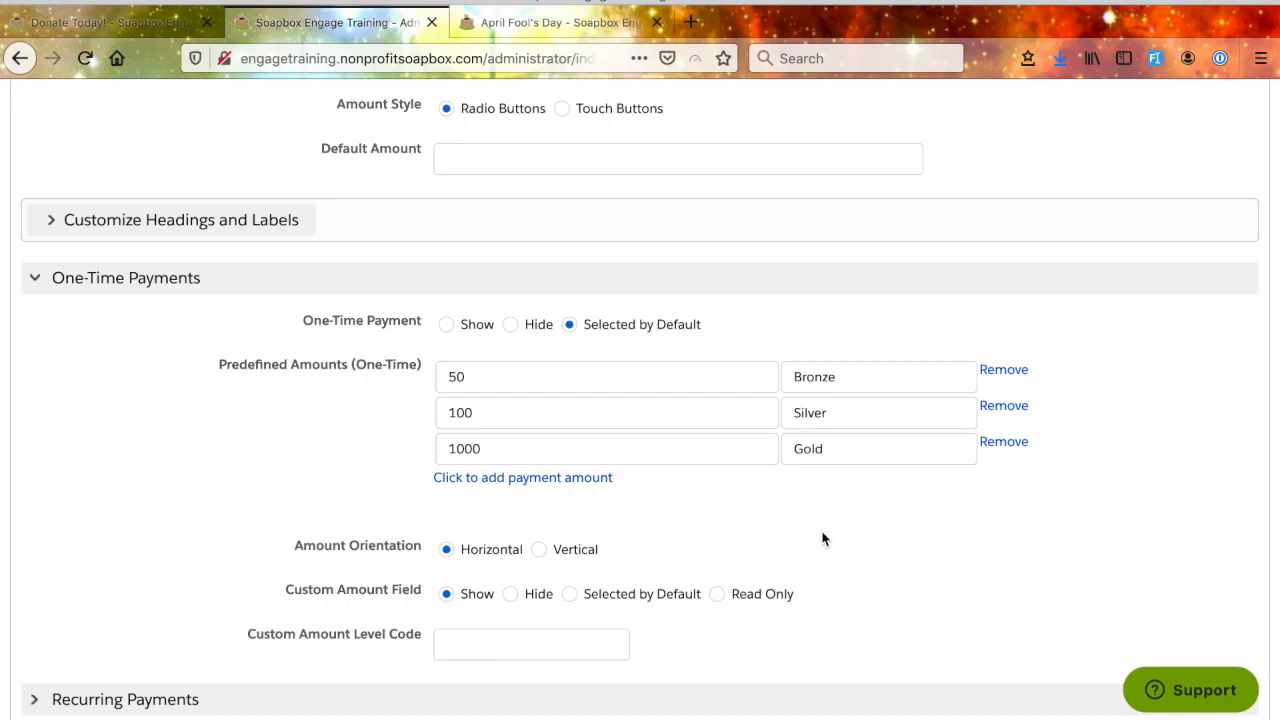
- Set the Custom Amount Level Code to Custom and apply the form changes without a Salesforce Campaign
scroll(766, 546, down, 1)
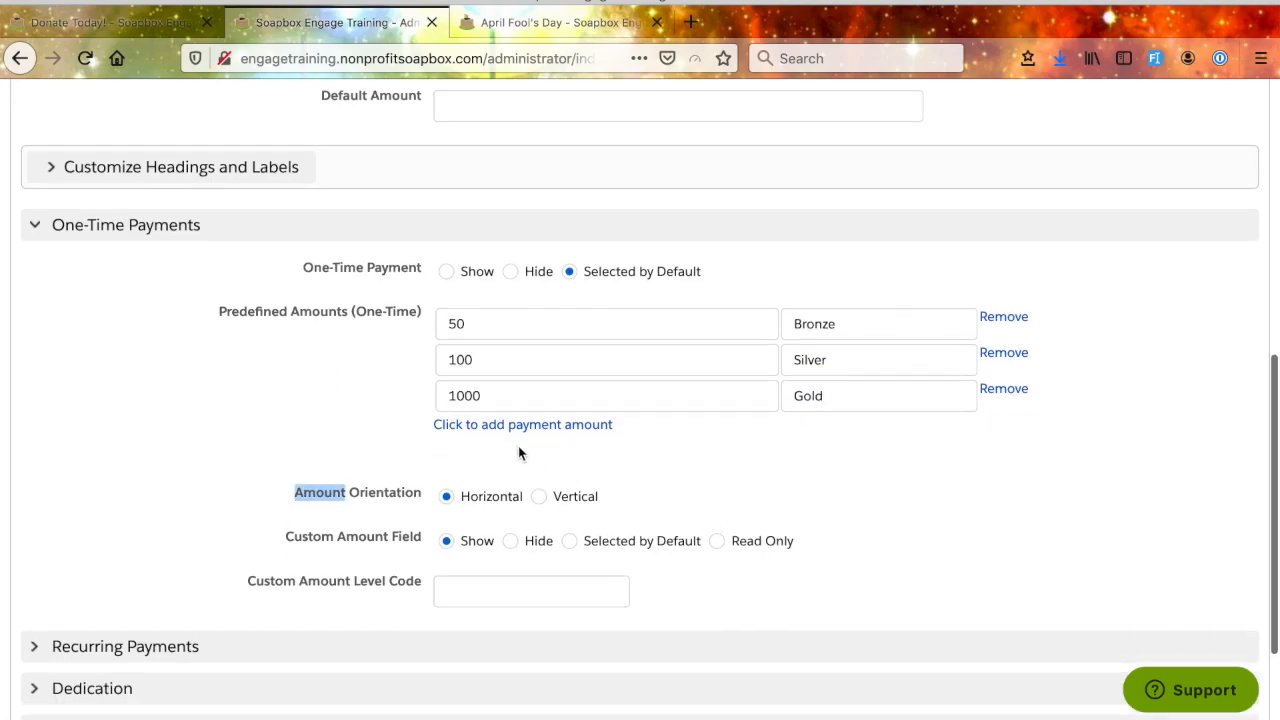
scroll(245, 560, down, 1)
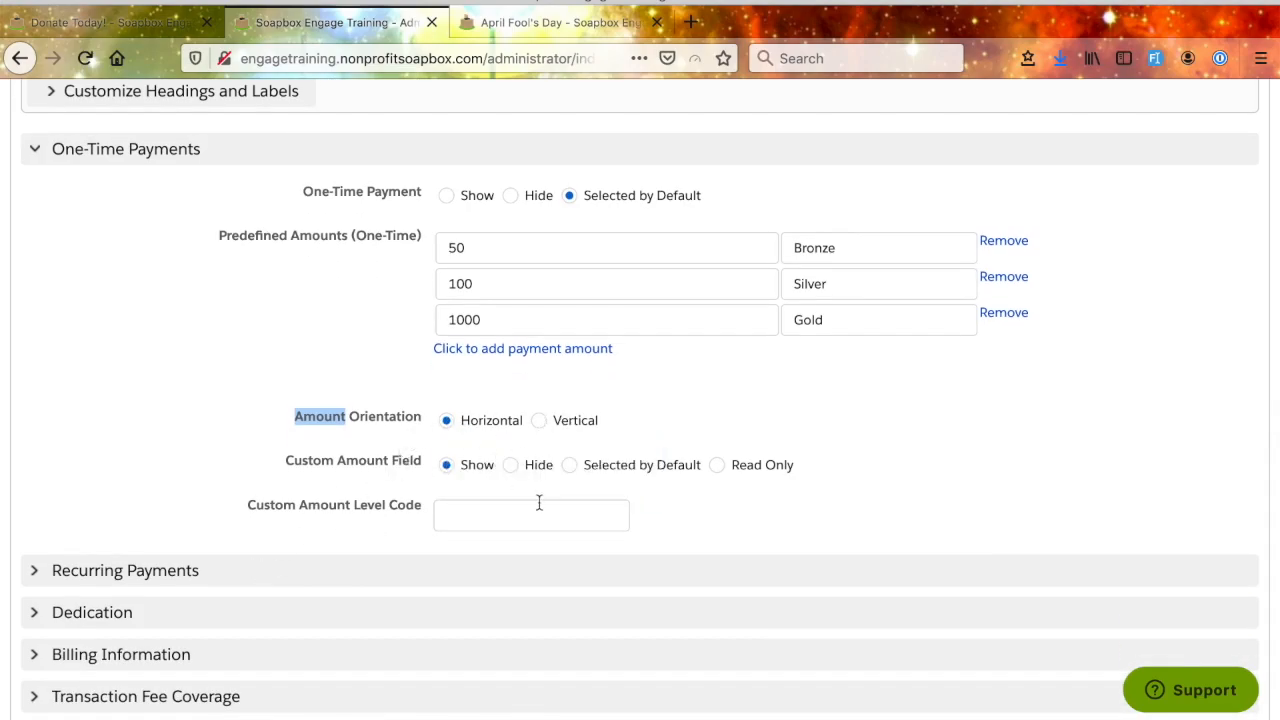
scroll(538, 503, down, 1)
mouse_move(362, 470)
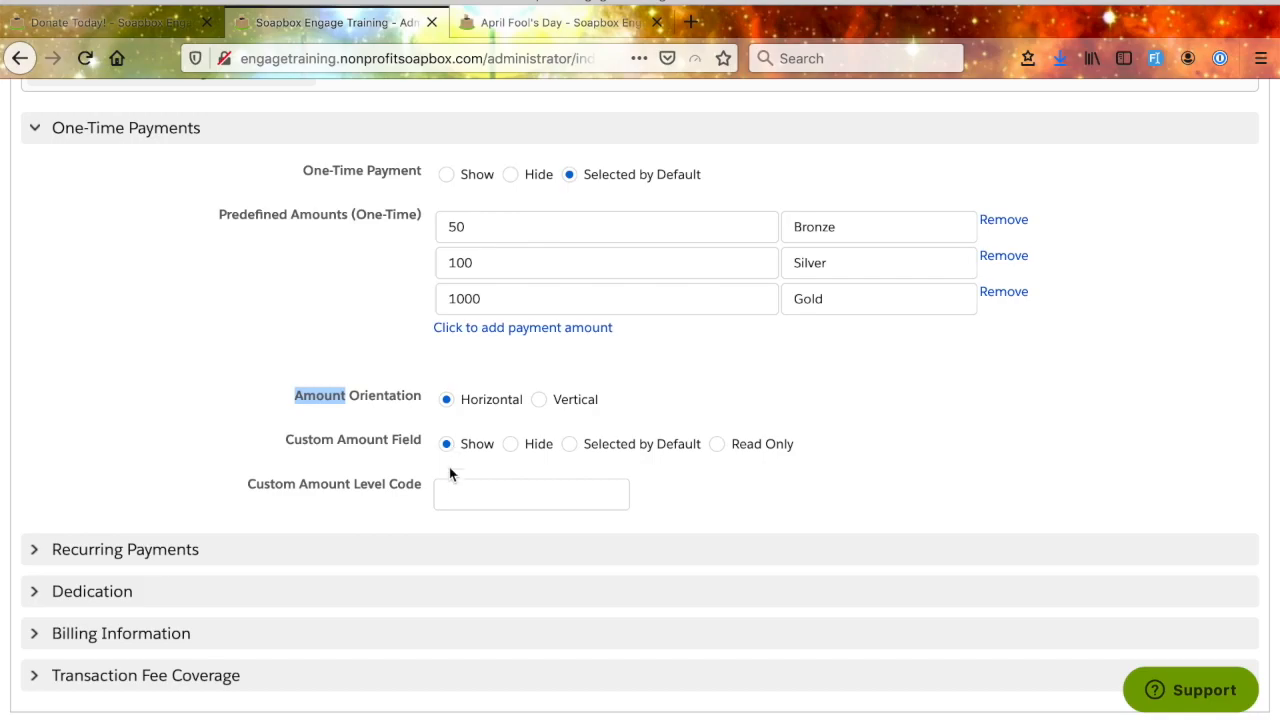
click(462, 494)
text(Custom)
click(705, 492)
scroll(985, 447, up, 8)
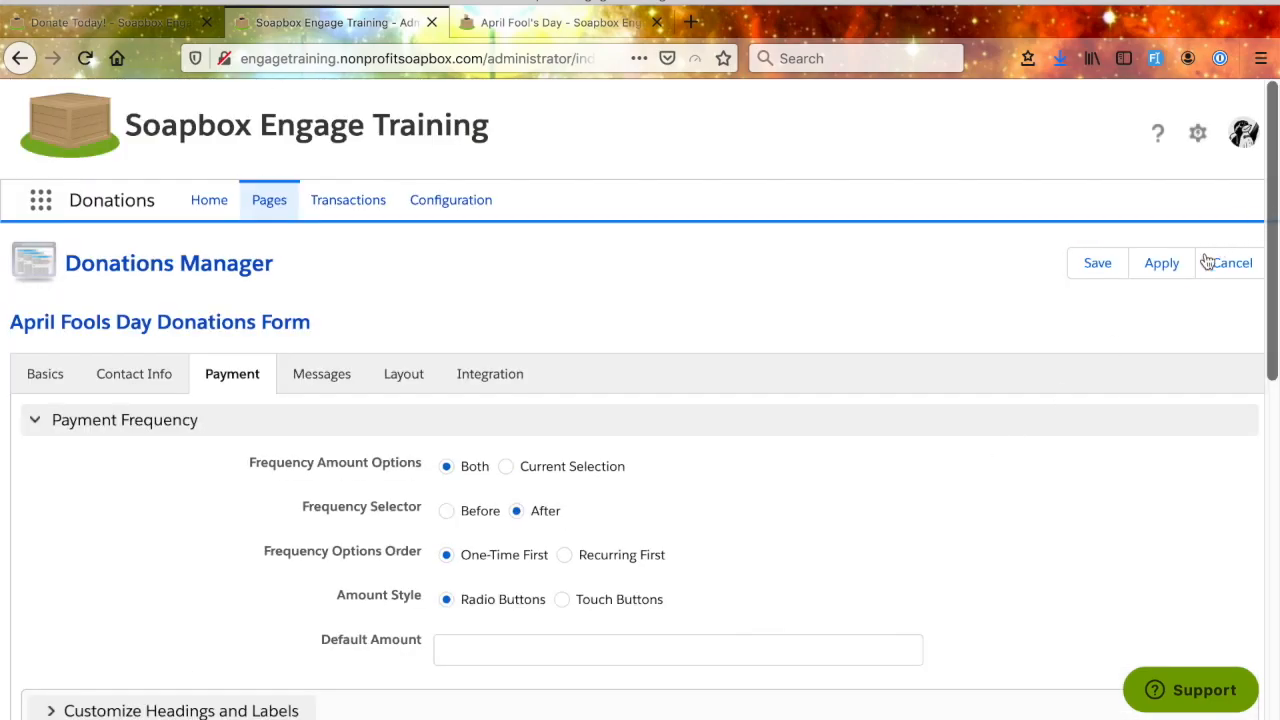
click(1162, 264)
click(912, 364)
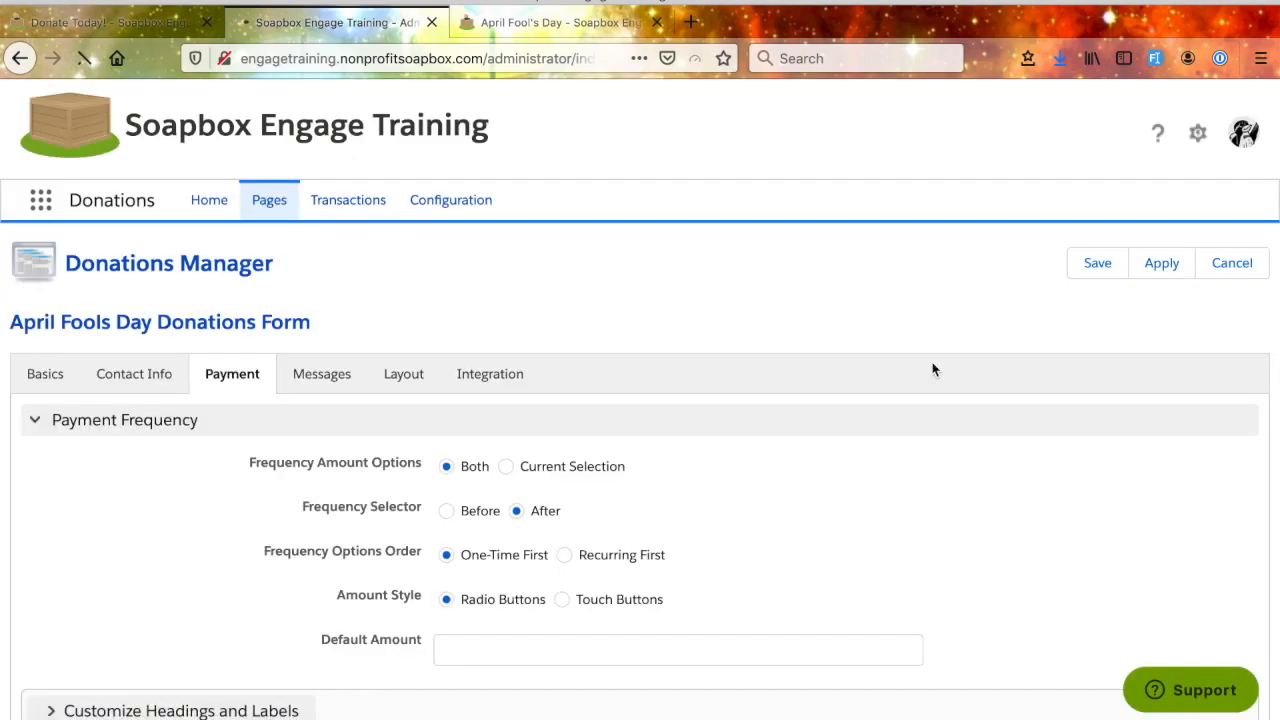
- Try the $50, $100, $1,000 and Other one-time options on the public April Fool's Day form, ending on $50
click(555, 22)
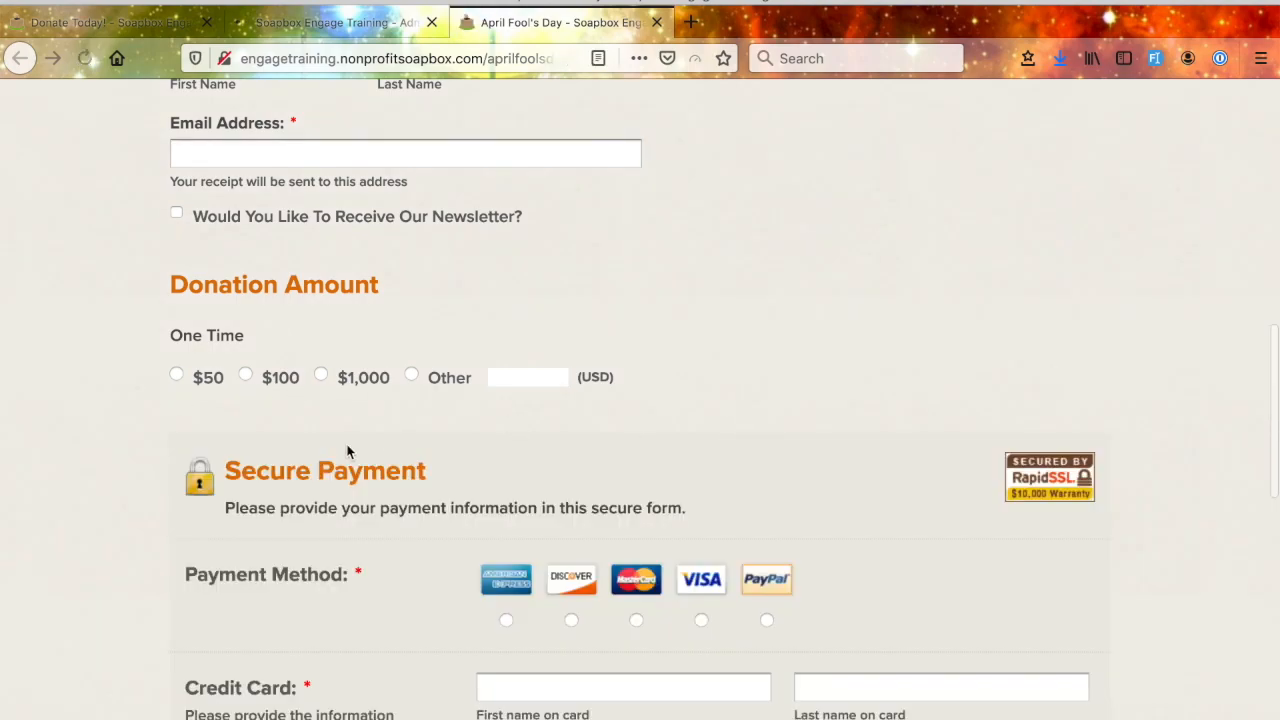
click(176, 375)
click(300, 377)
click(321, 375)
click(411, 375)
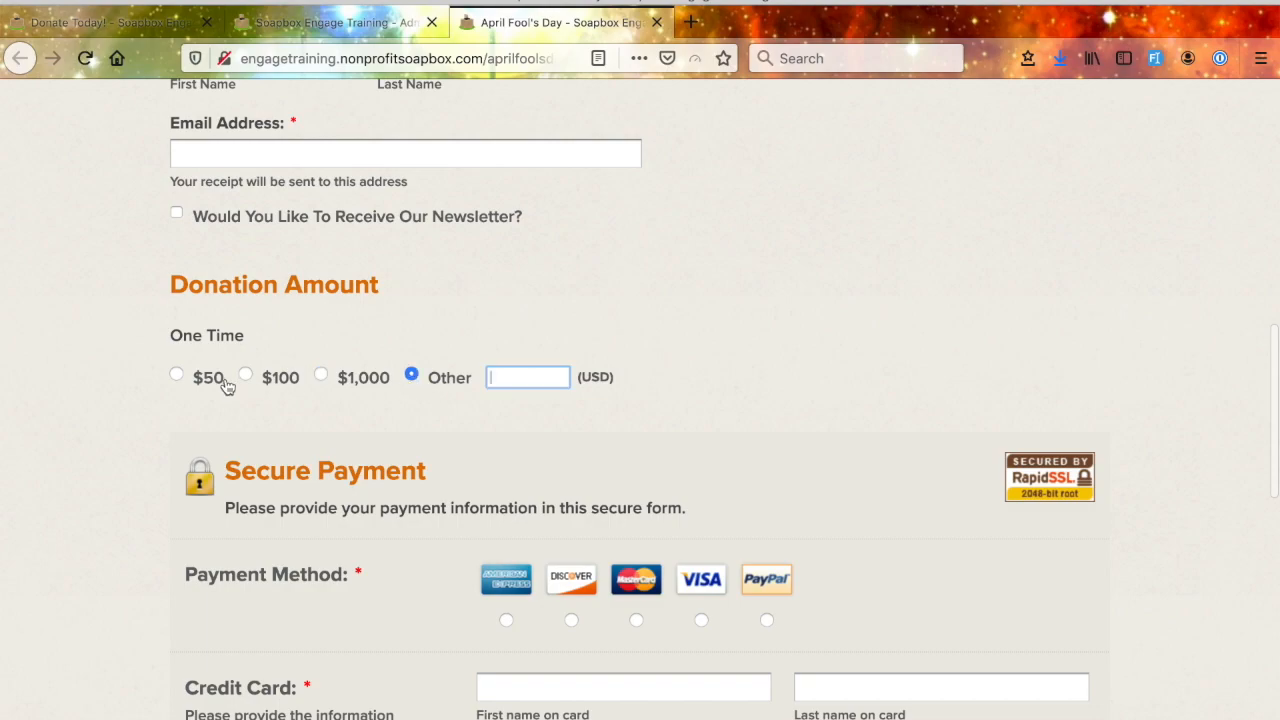
click(177, 375)
- Set the donation form's Amount Style to Touch Buttons and apply the change without a Salesforce Campaign
click(390, 24)
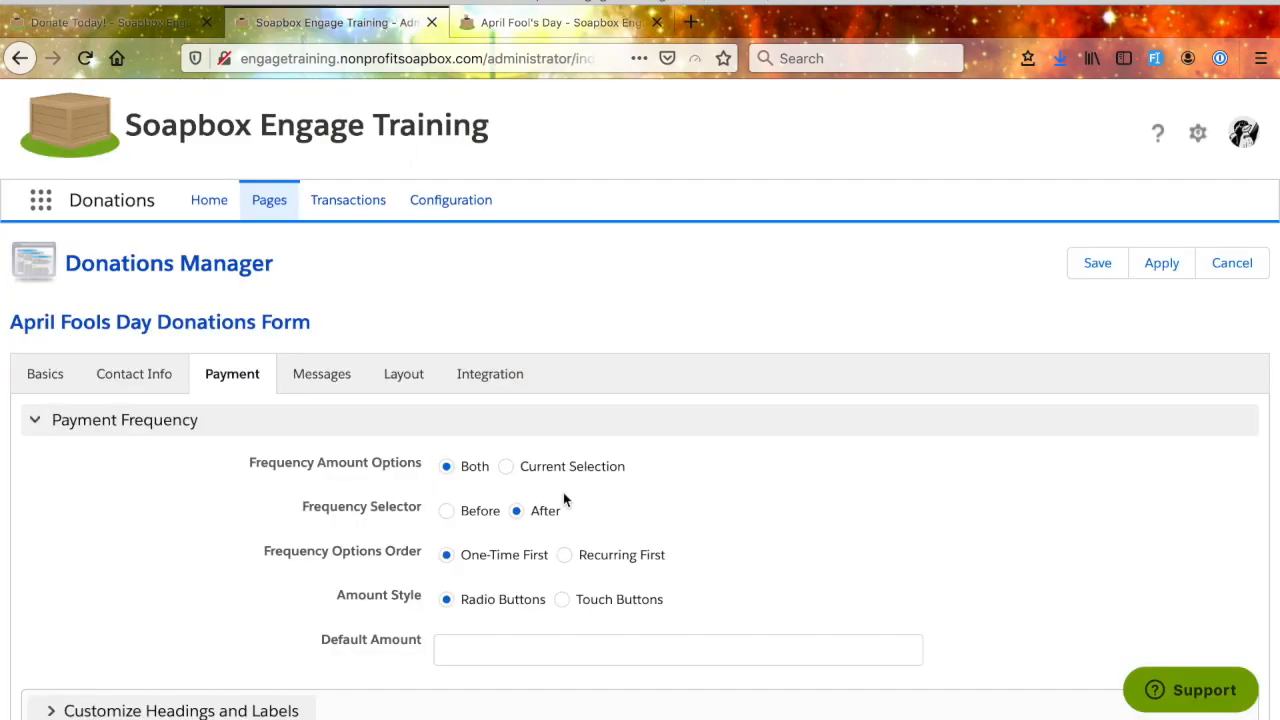
scroll(563, 500, down, 3)
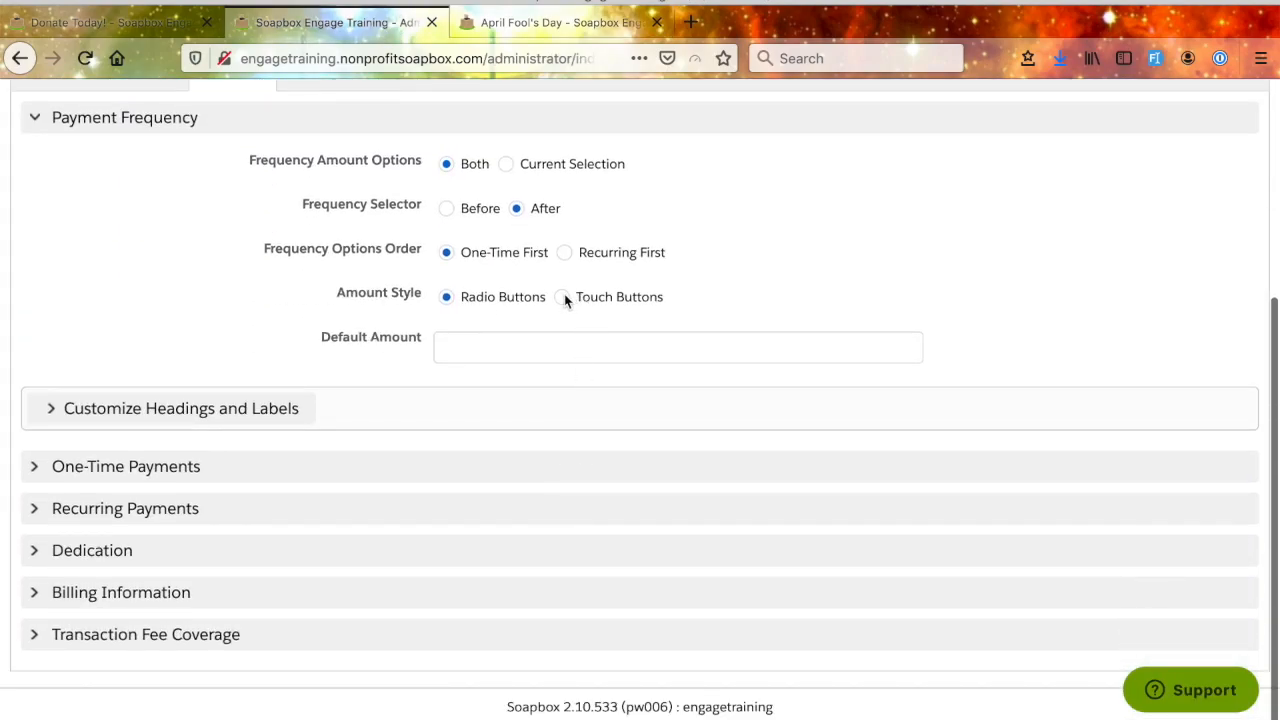
scroll(614, 335, up, 3)
click(1160, 263)
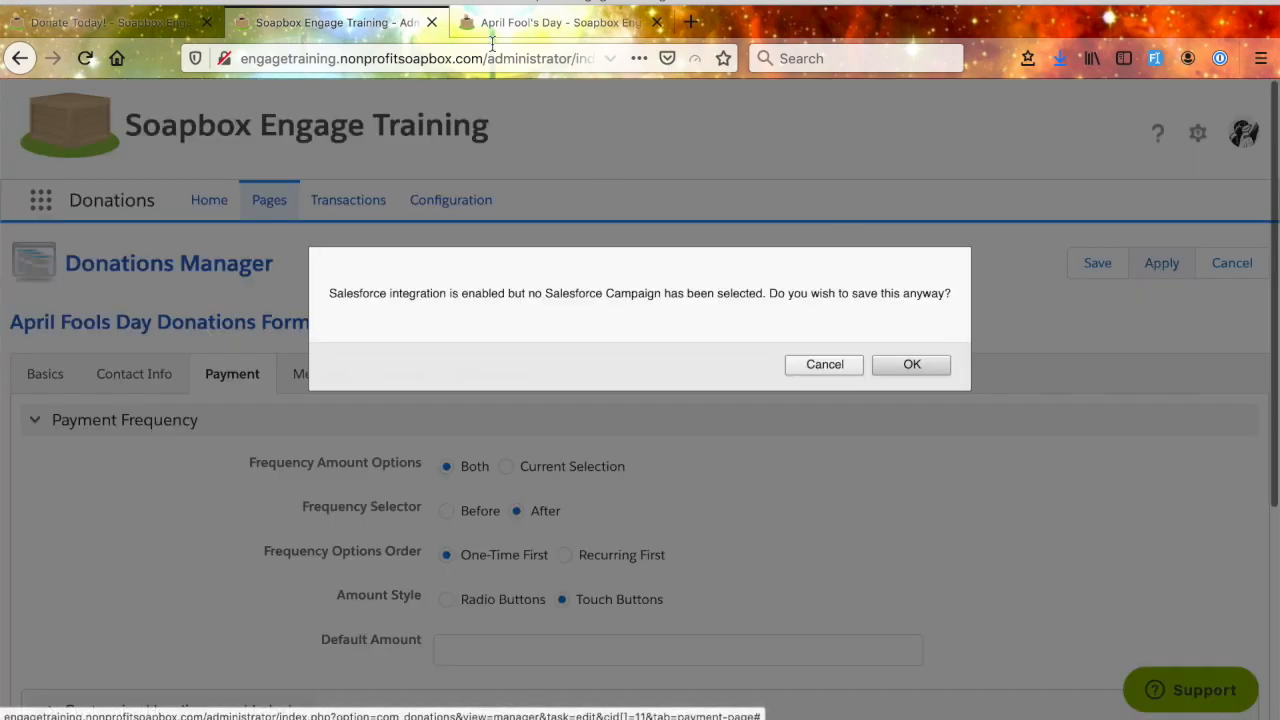
click(912, 364)
- Reload the public April Fool's Day form and try the $50 touch button under Donation Amount
click(571, 30)
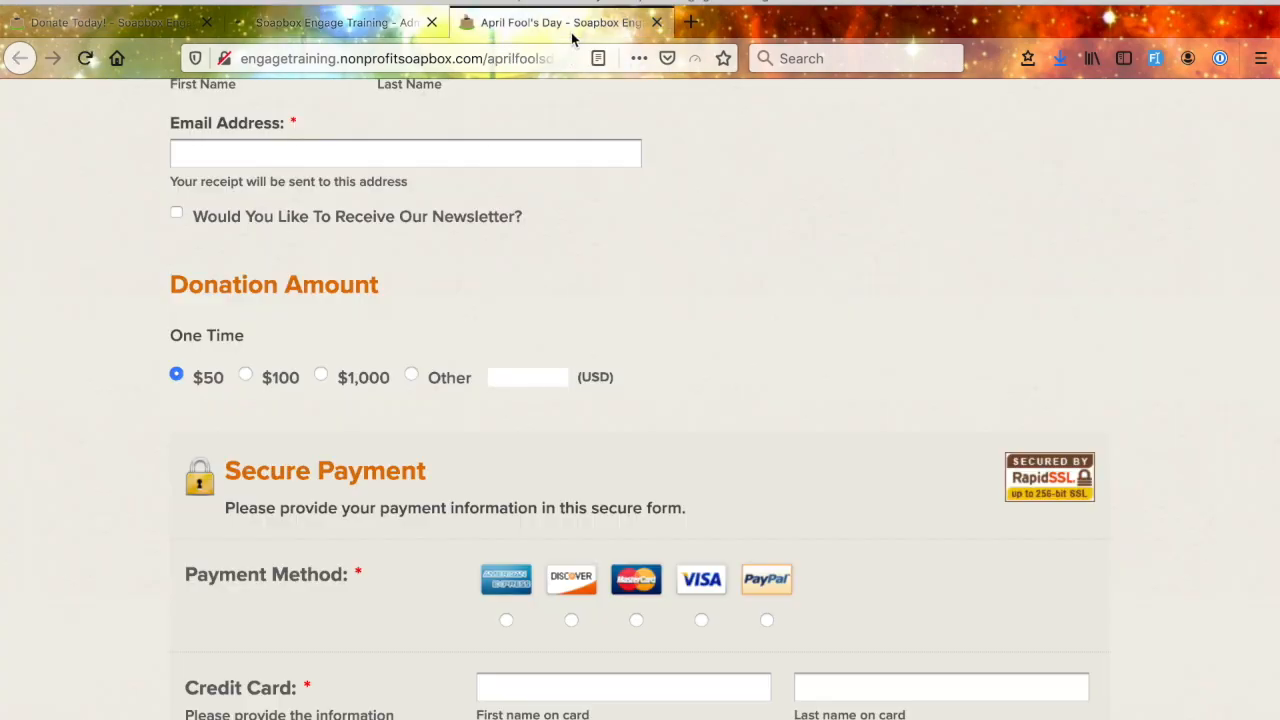
key(F5)
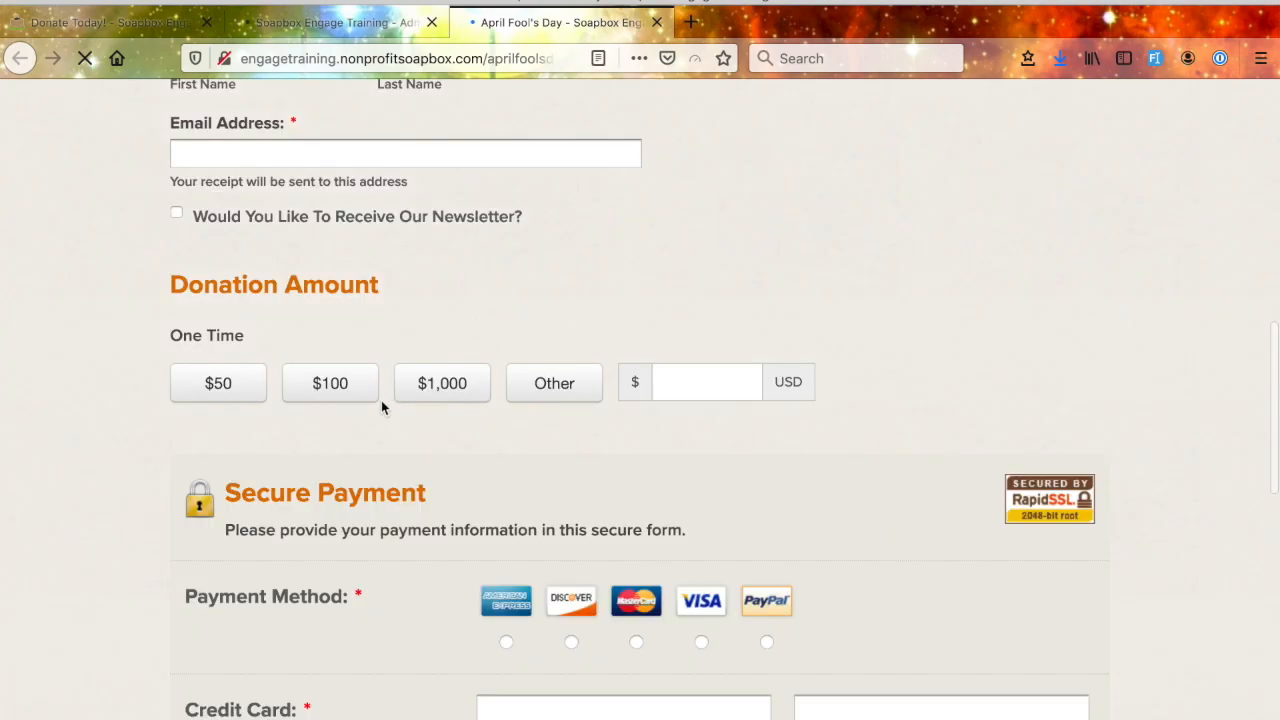
click(200, 386)
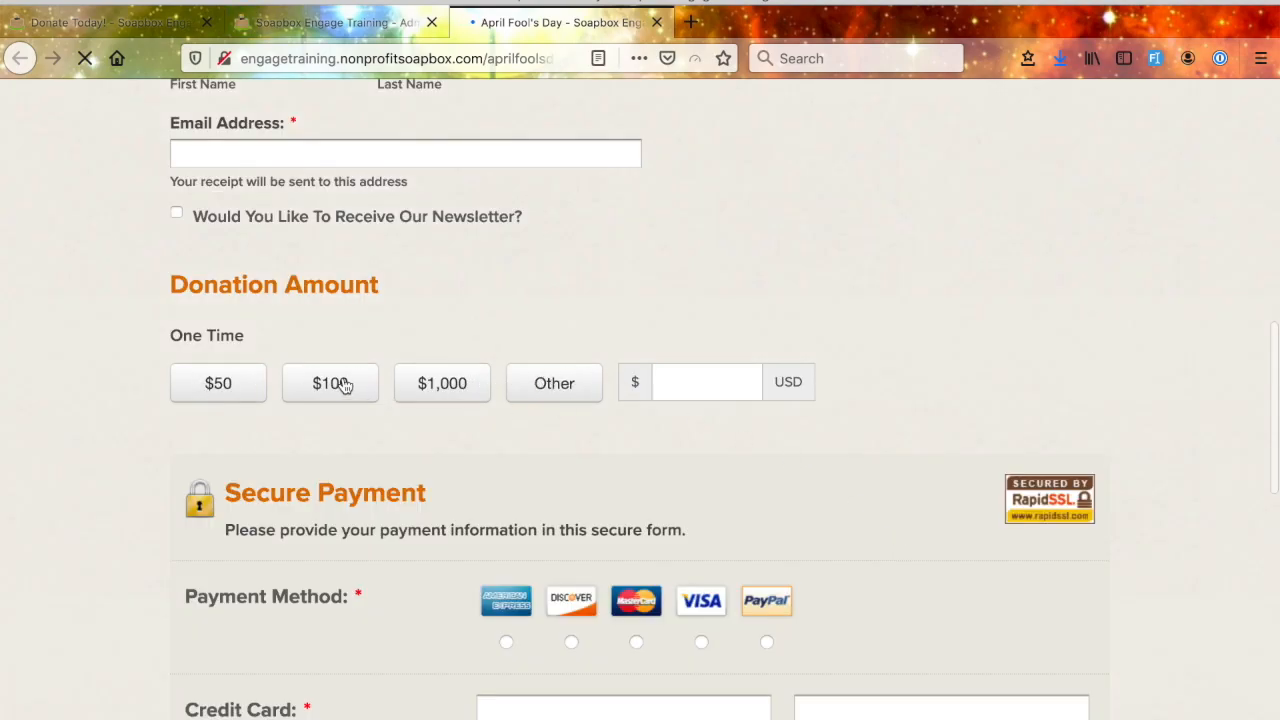
- Expand the form's One-Time Payments section and compare its predefined amounts with the touch buttons on the public page
click(340, 22)
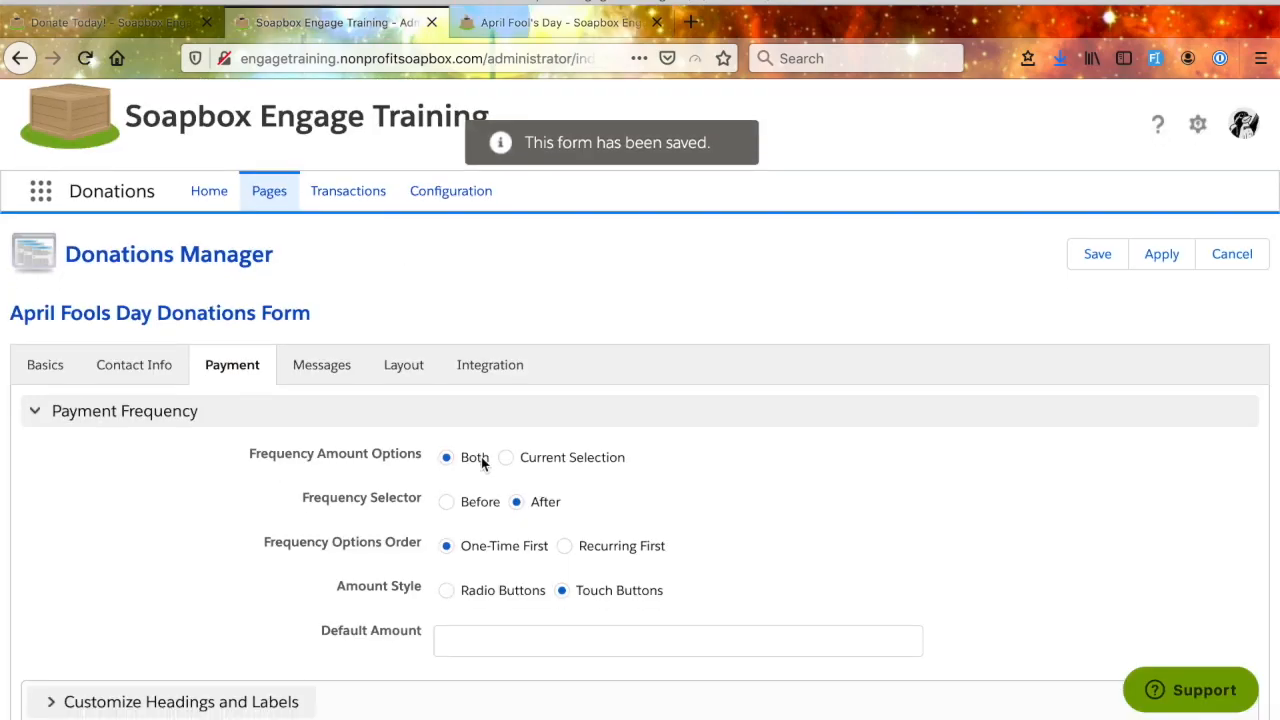
scroll(483, 465, down, 5)
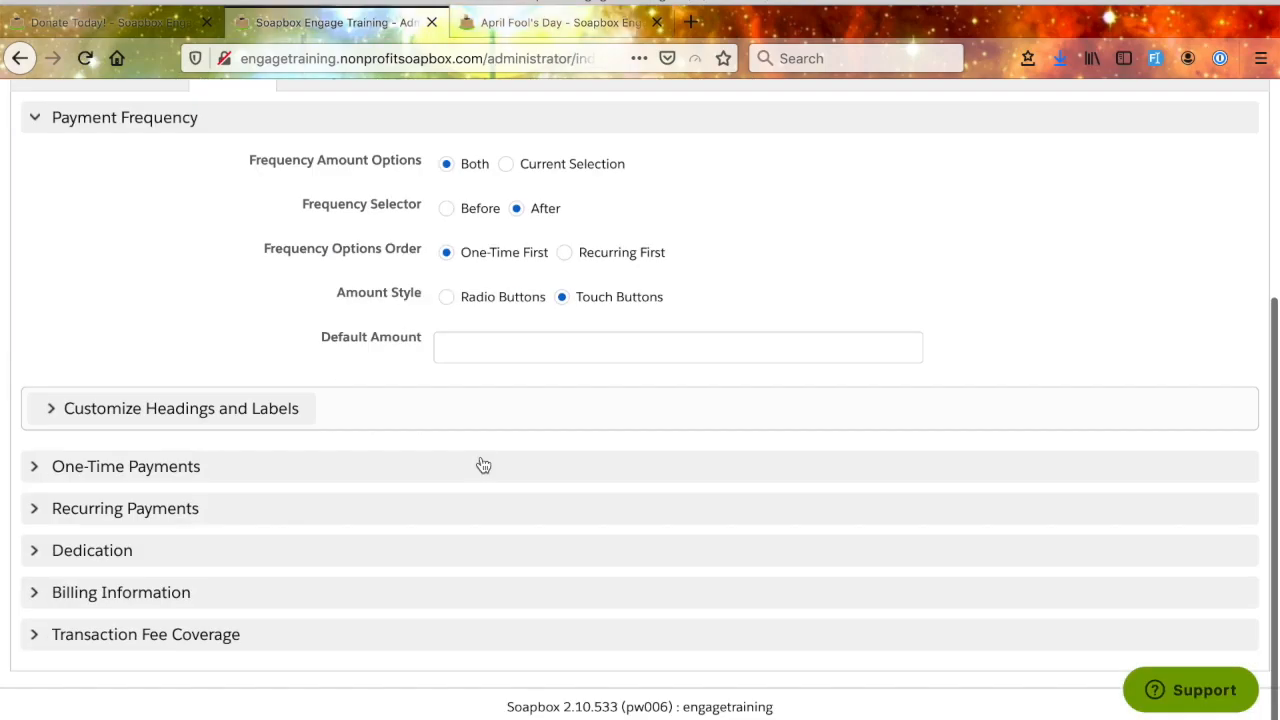
click(35, 467)
scroll(693, 538, down, 2)
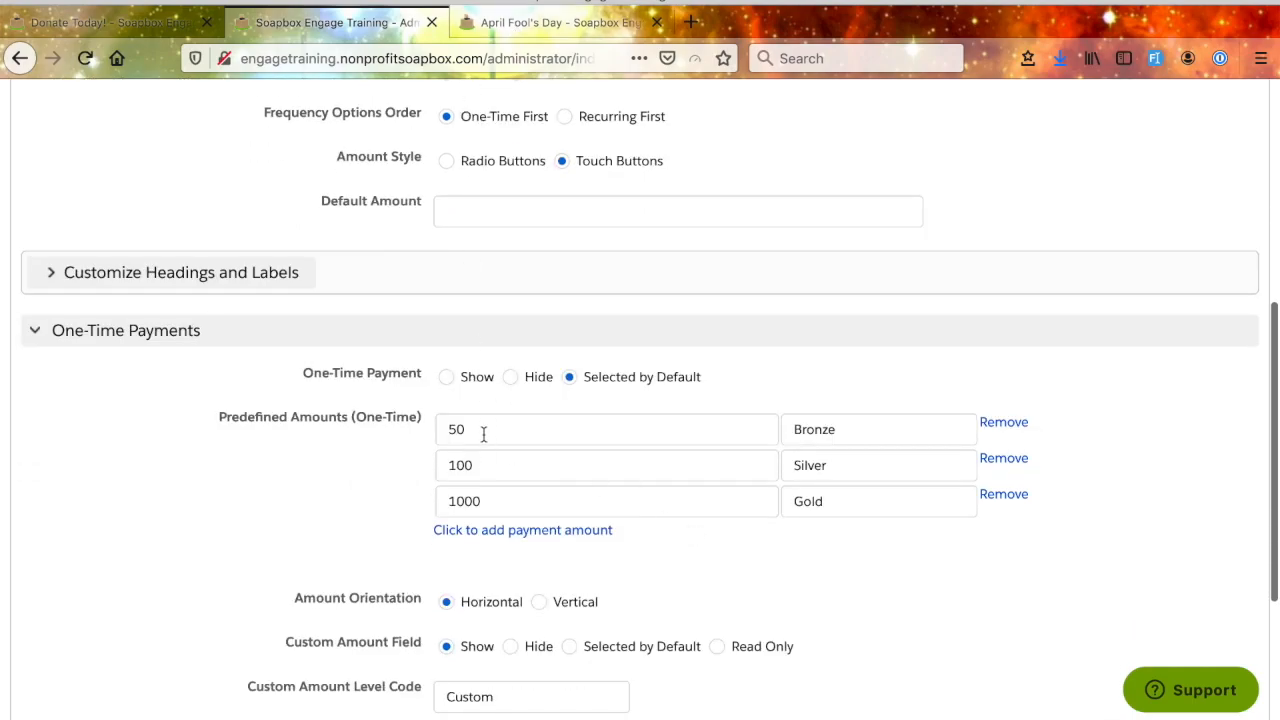
click(513, 25)
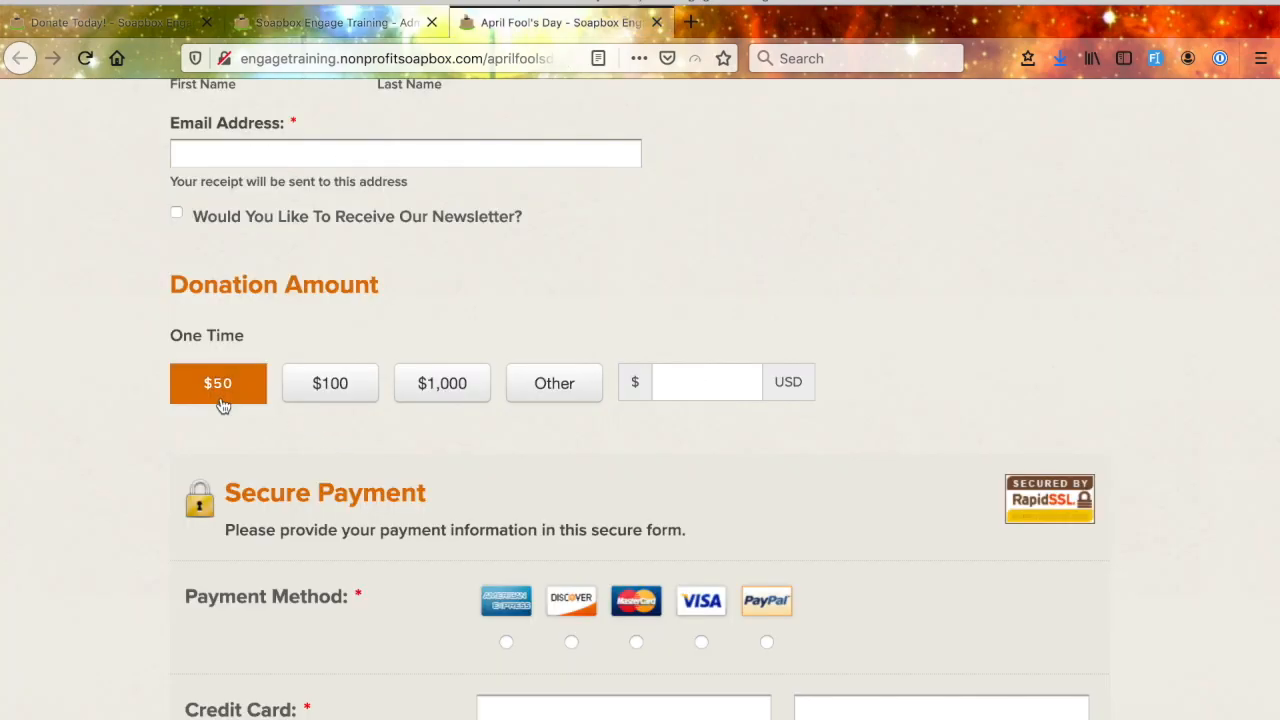
click(356, 24)
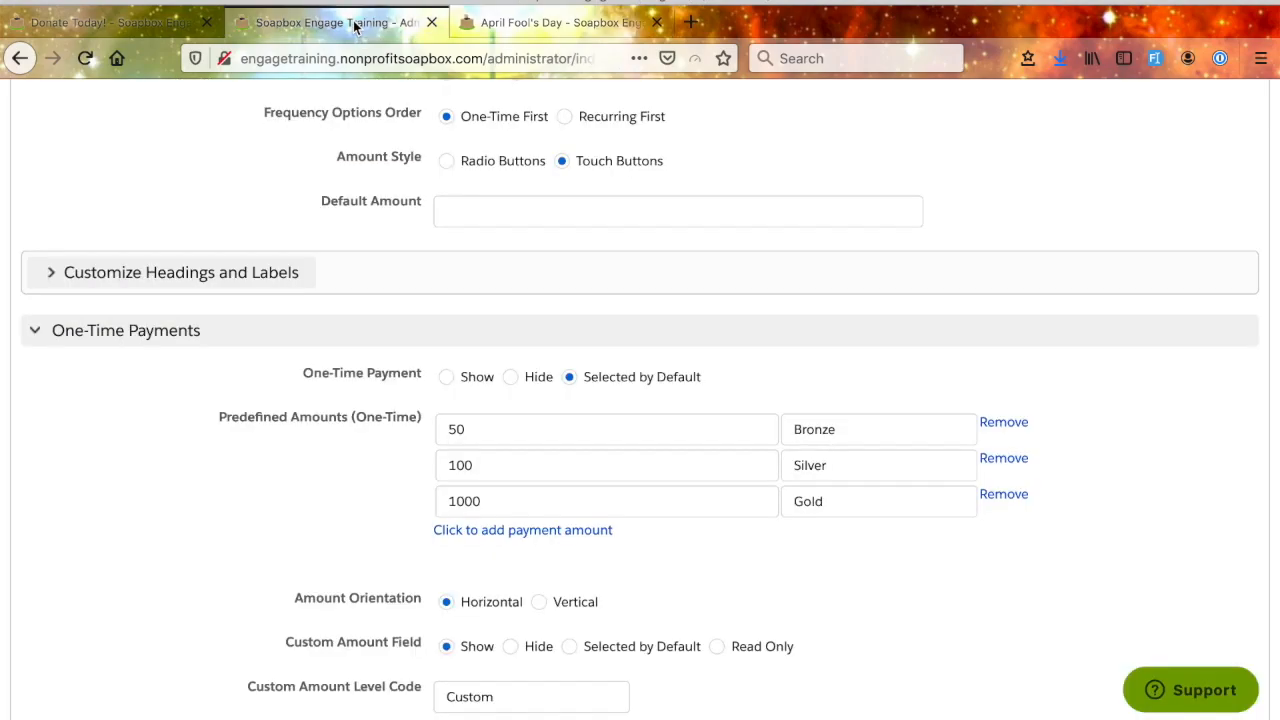
- Add a custom label to the Bronze amount so the entry reads "50; $50 Bronze Member"
click(470, 430)
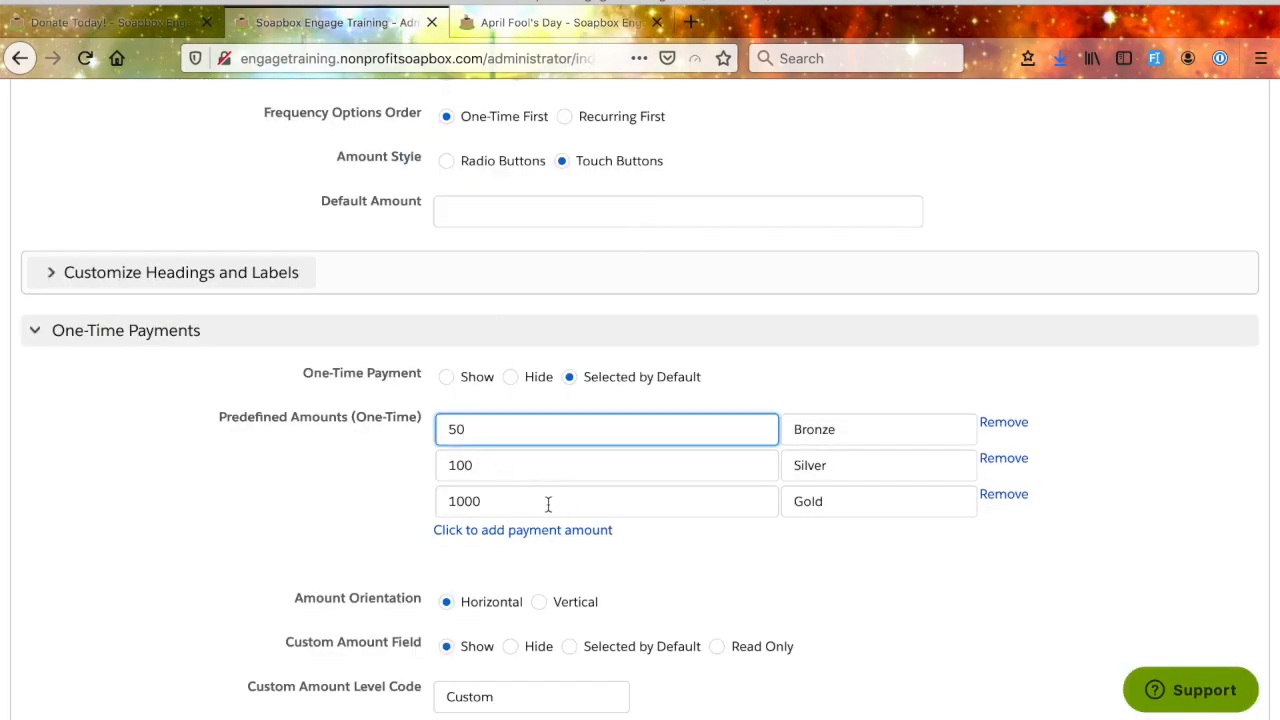
text(;)
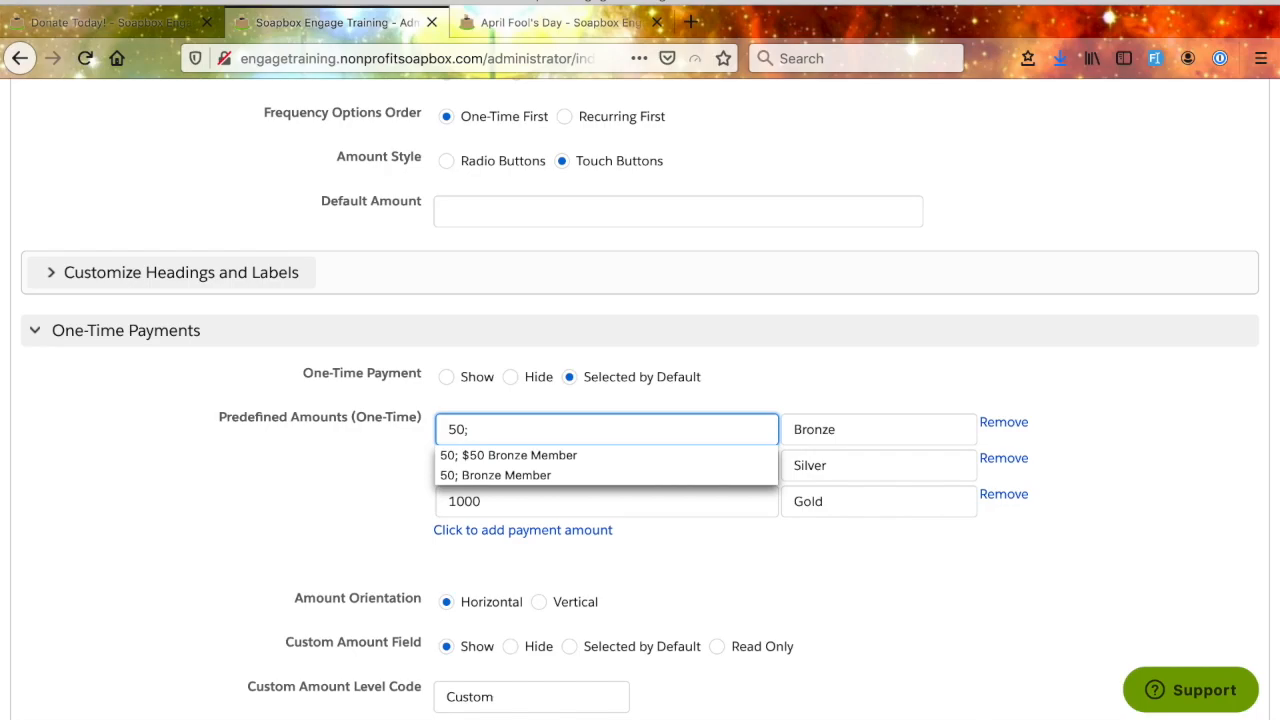
click(551, 455)
drag(475, 428, 620, 428)
click(380, 466)
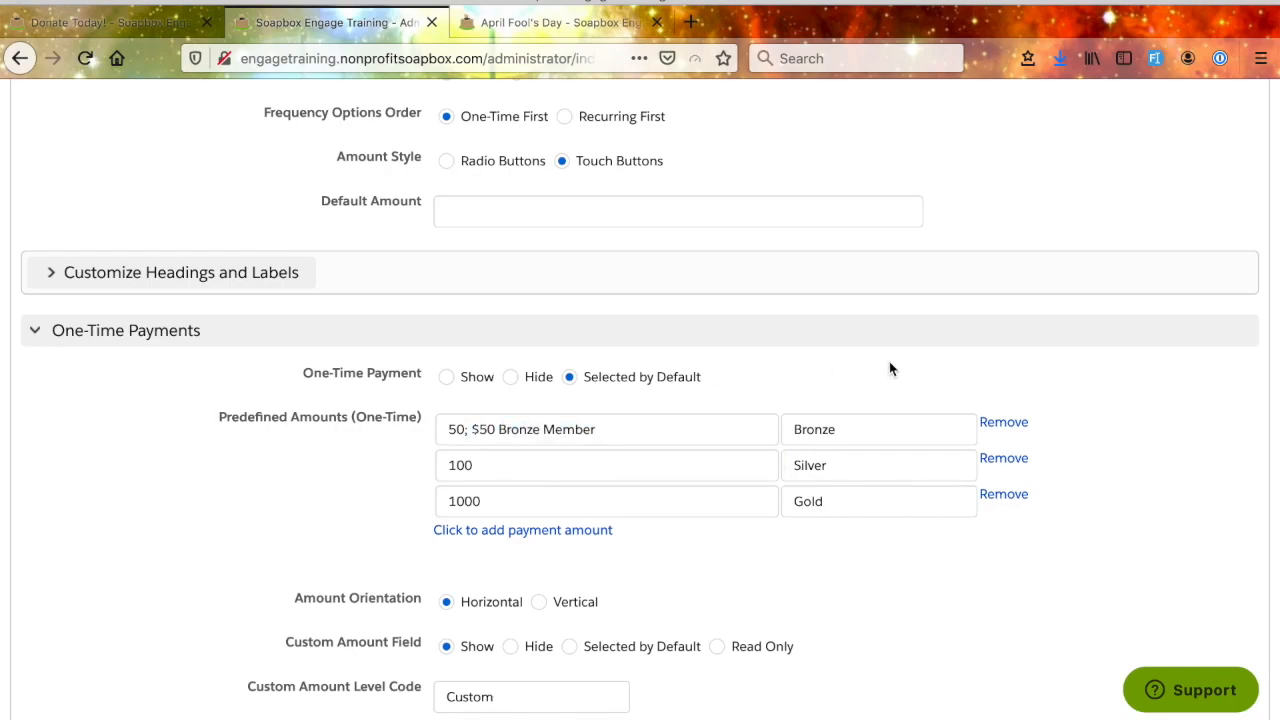
- Label the Silver amount "100; $100 Silver Member" and the Gold amount "1000; $1000 because you REALLY love us!"
scroll(889, 369, up, 2)
scroll(937, 369, down, 2)
click(505, 453)
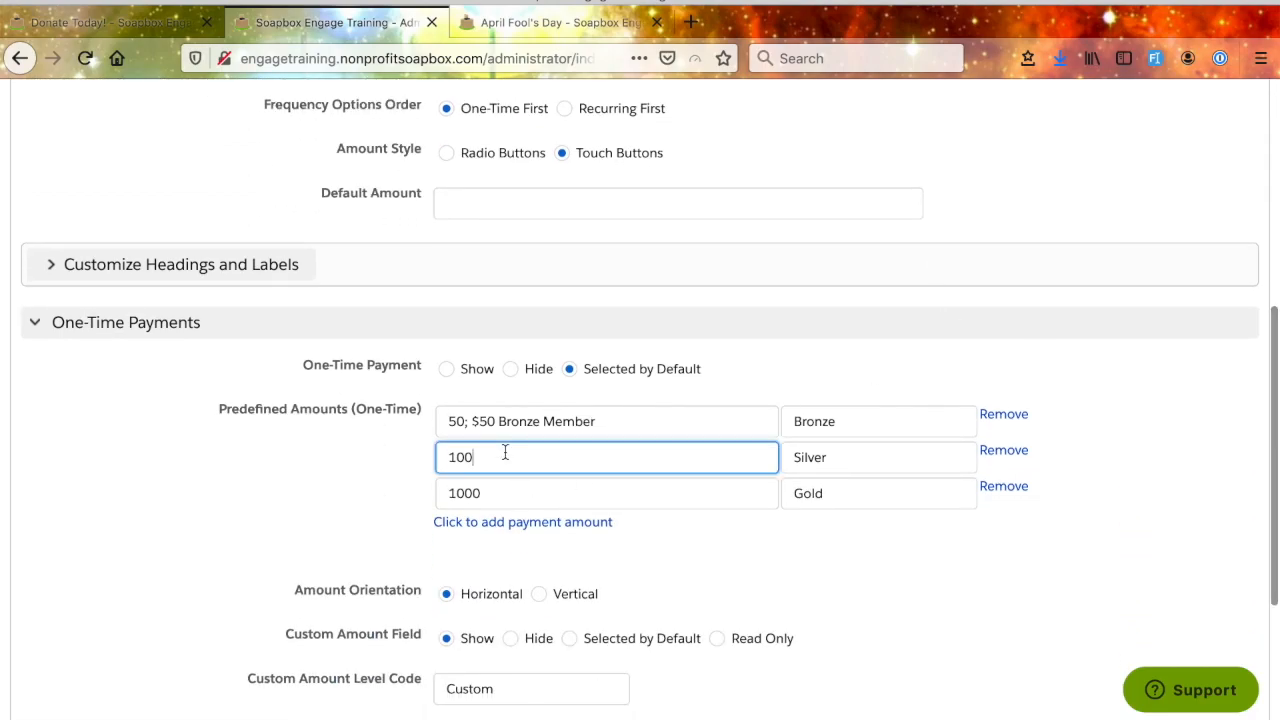
text(;)
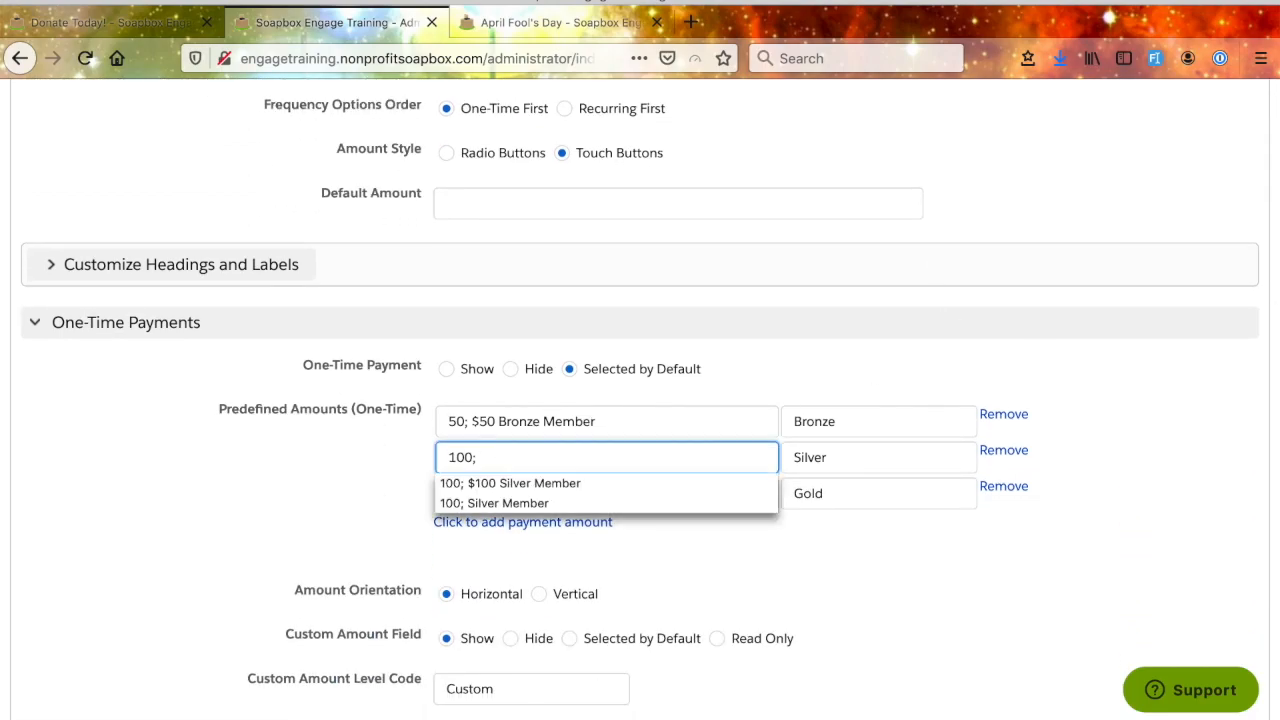
click(509, 483)
click(509, 496)
text(;)
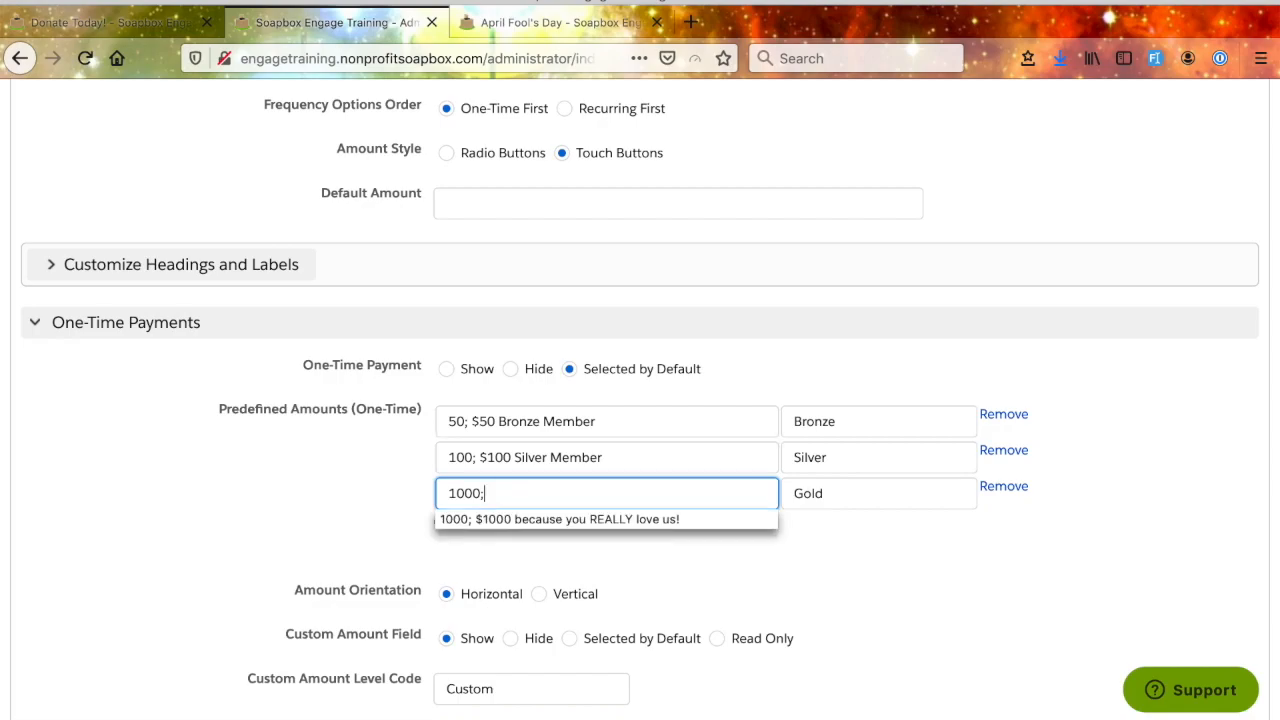
click(530, 519)
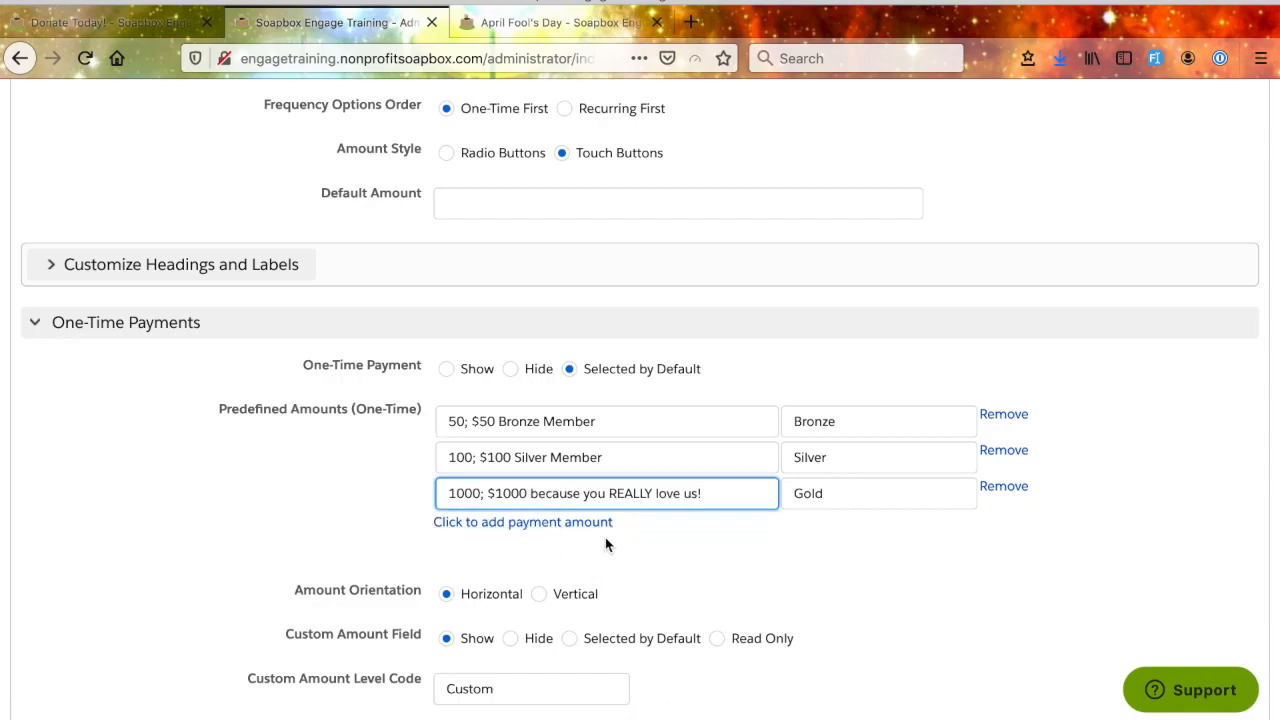
- Apply the form changes without a Salesforce Campaign and check the labelled one-time amounts on the public page
scroll(773, 568, up, 5)
click(1162, 268)
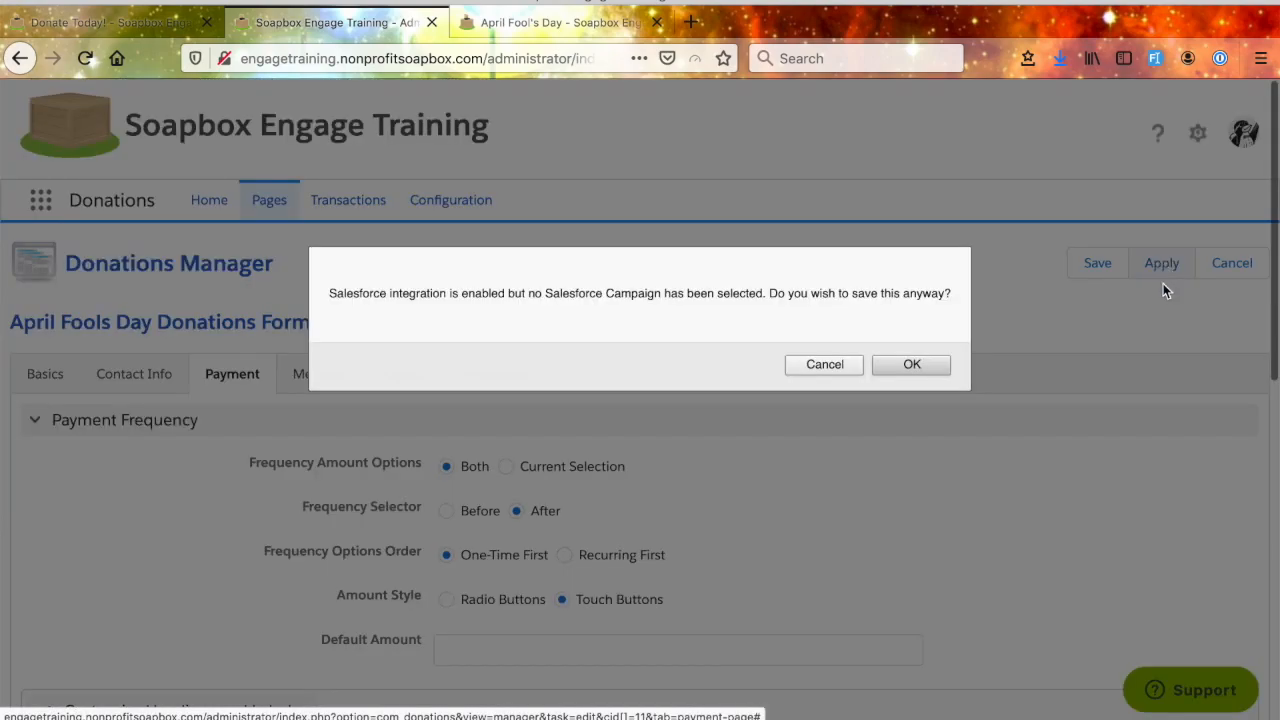
click(912, 364)
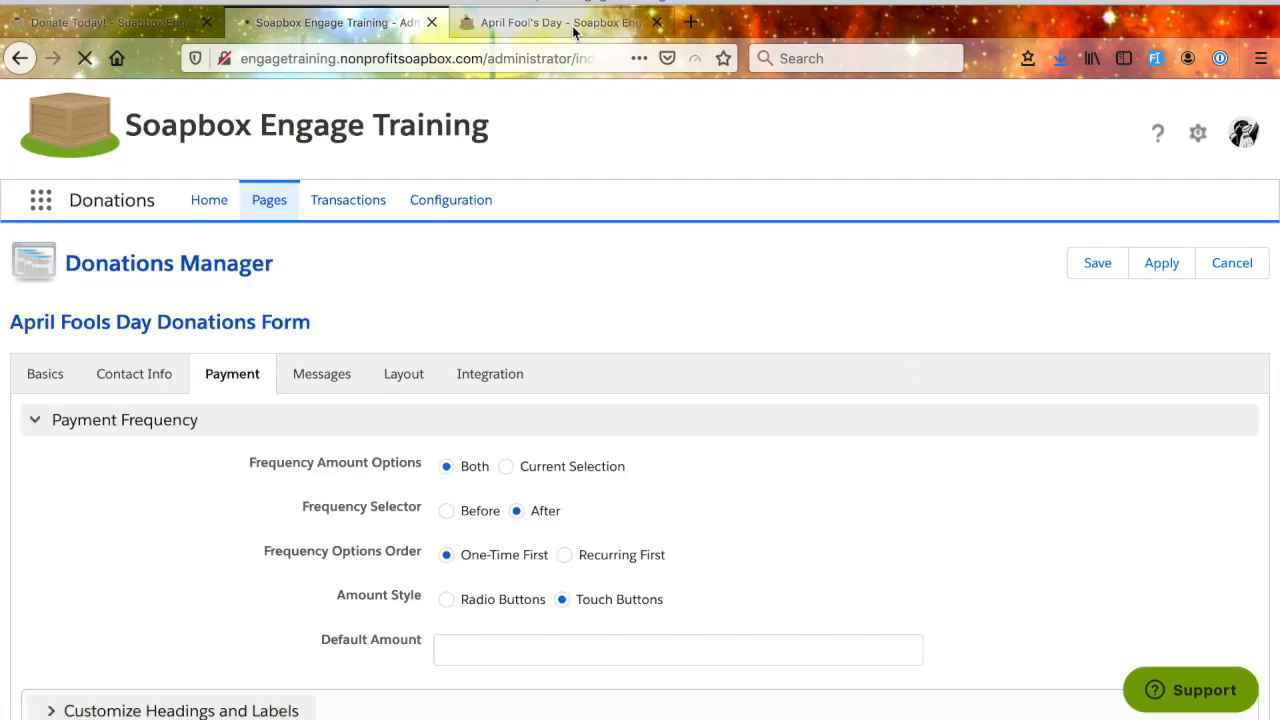
click(540, 22)
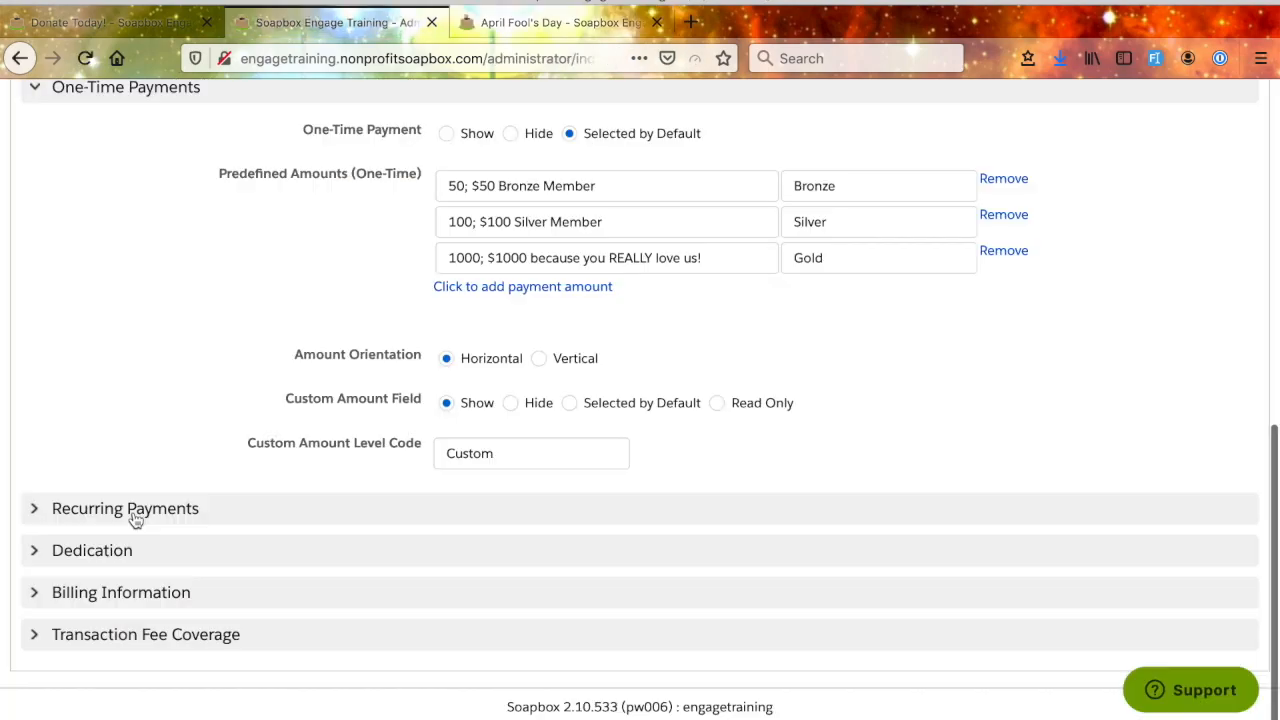
- Expand the form's Recurring Payments section and set Recurring Payments to Show
click(135, 519)
scroll(534, 577, down, 5)
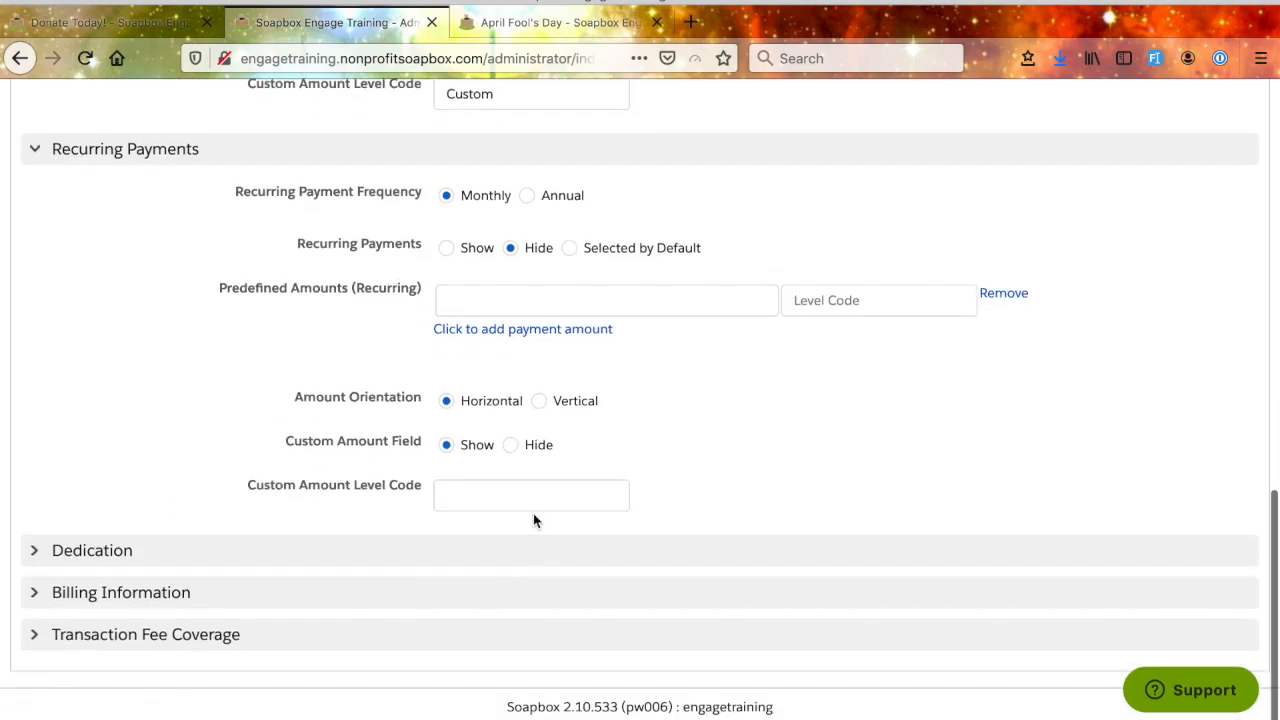
scroll(551, 448, up, 1)
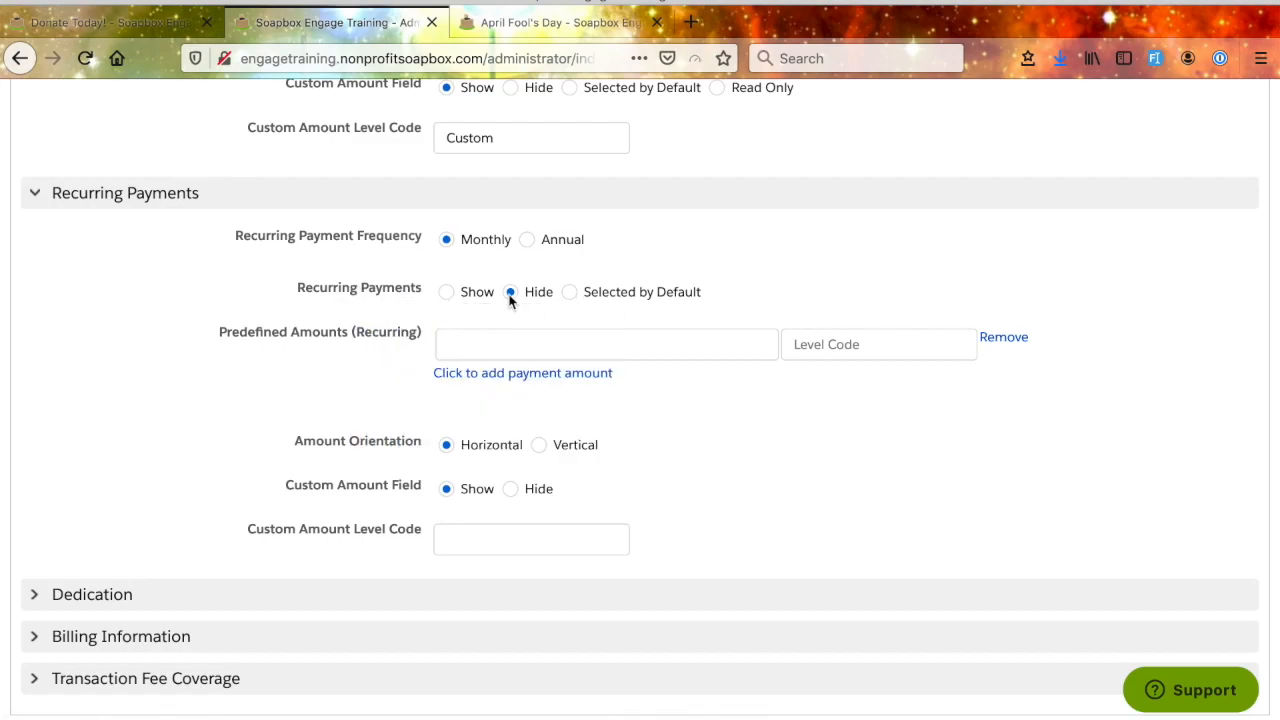
click(442, 292)
- Add predefined recurring amounts of 2 with level code "2dollar" and 5 with level code "5dollar"
click(639, 343)
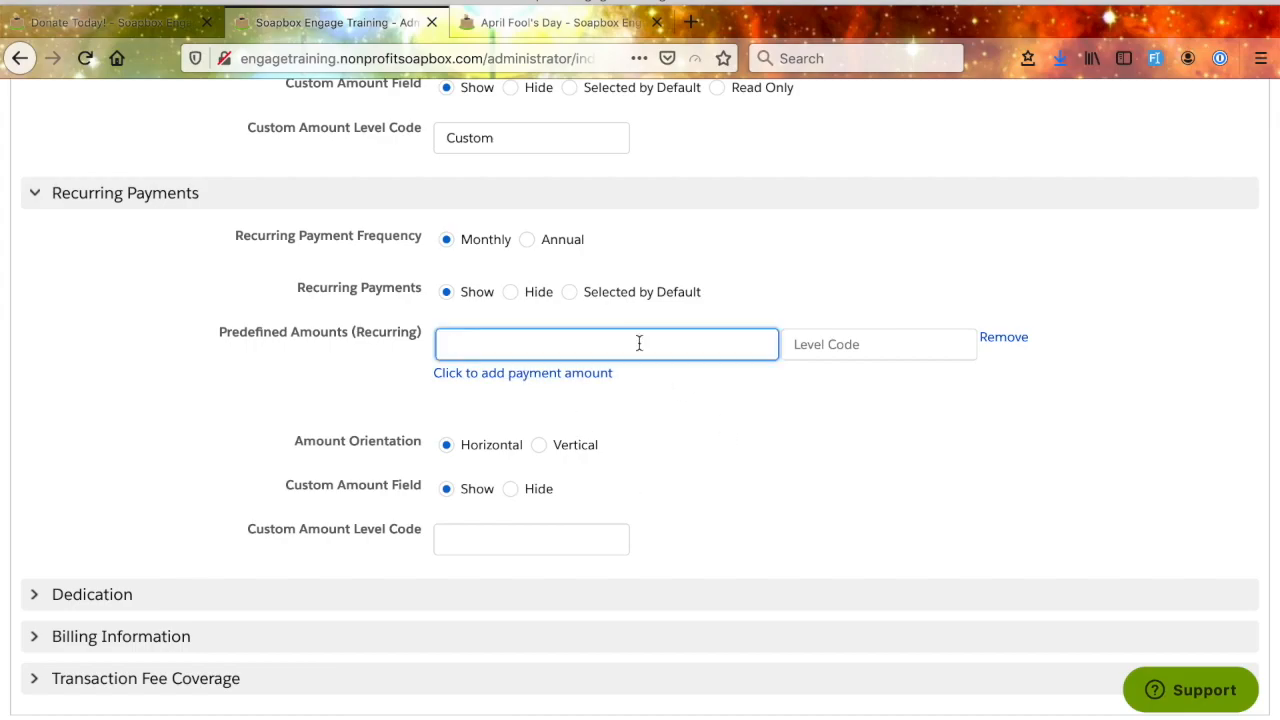
text(2)
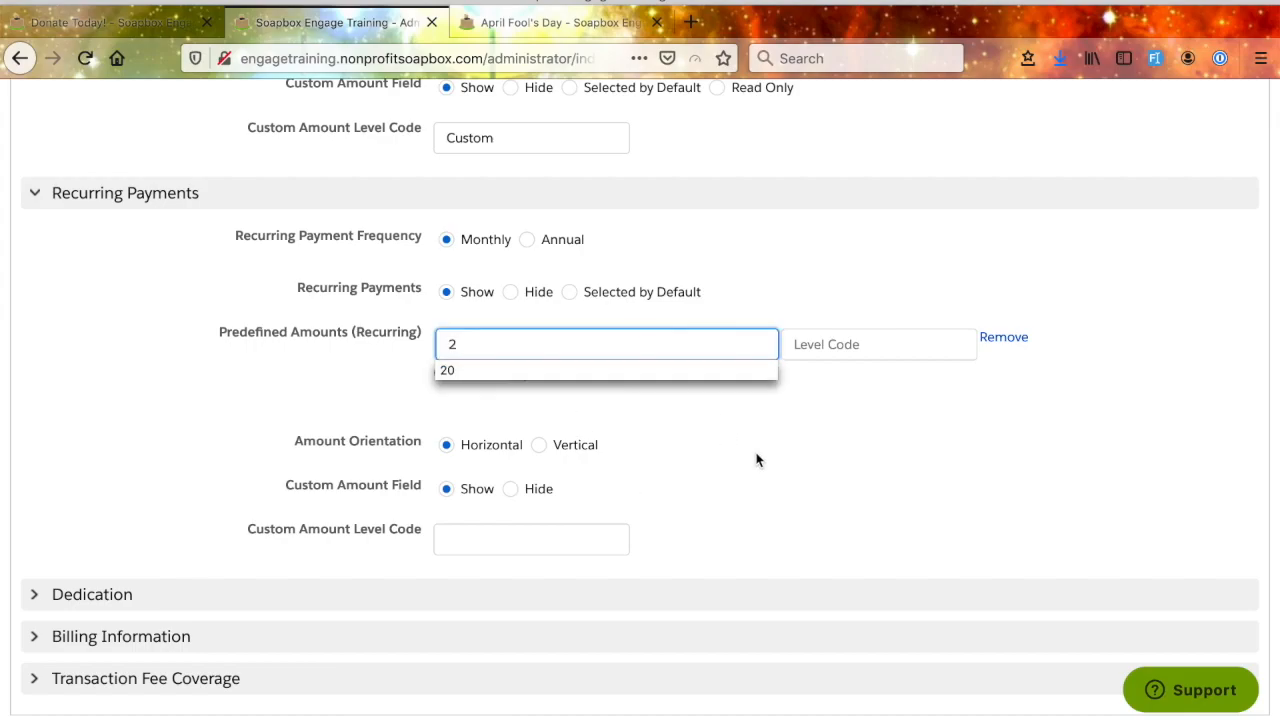
click(836, 344)
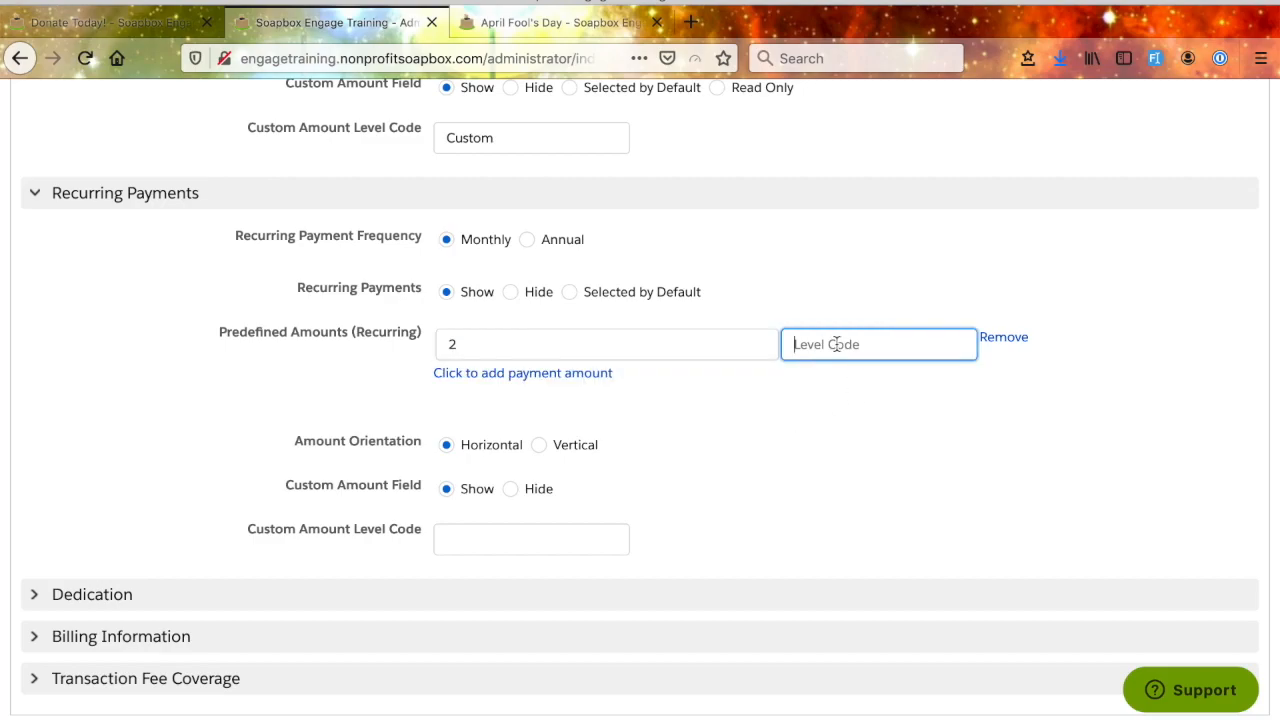
text(2do)
click(600, 375)
click(600, 383)
text(5)
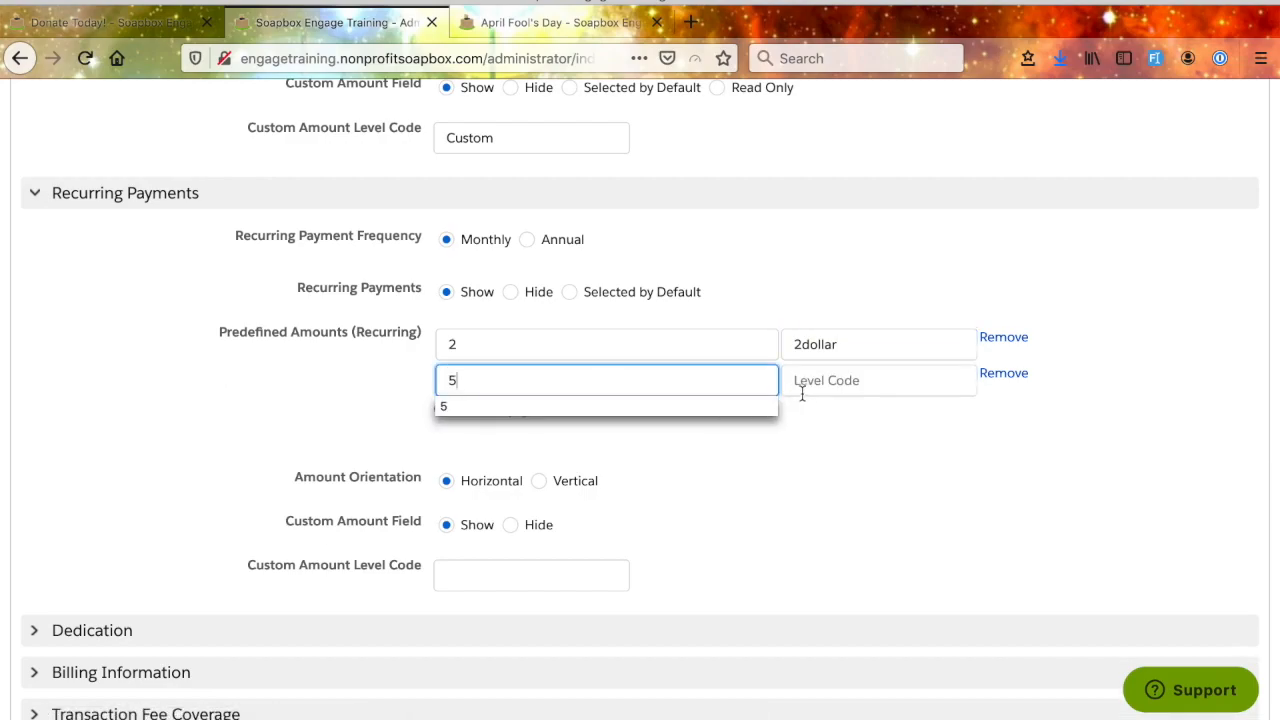
click(837, 376)
text(5dollar)
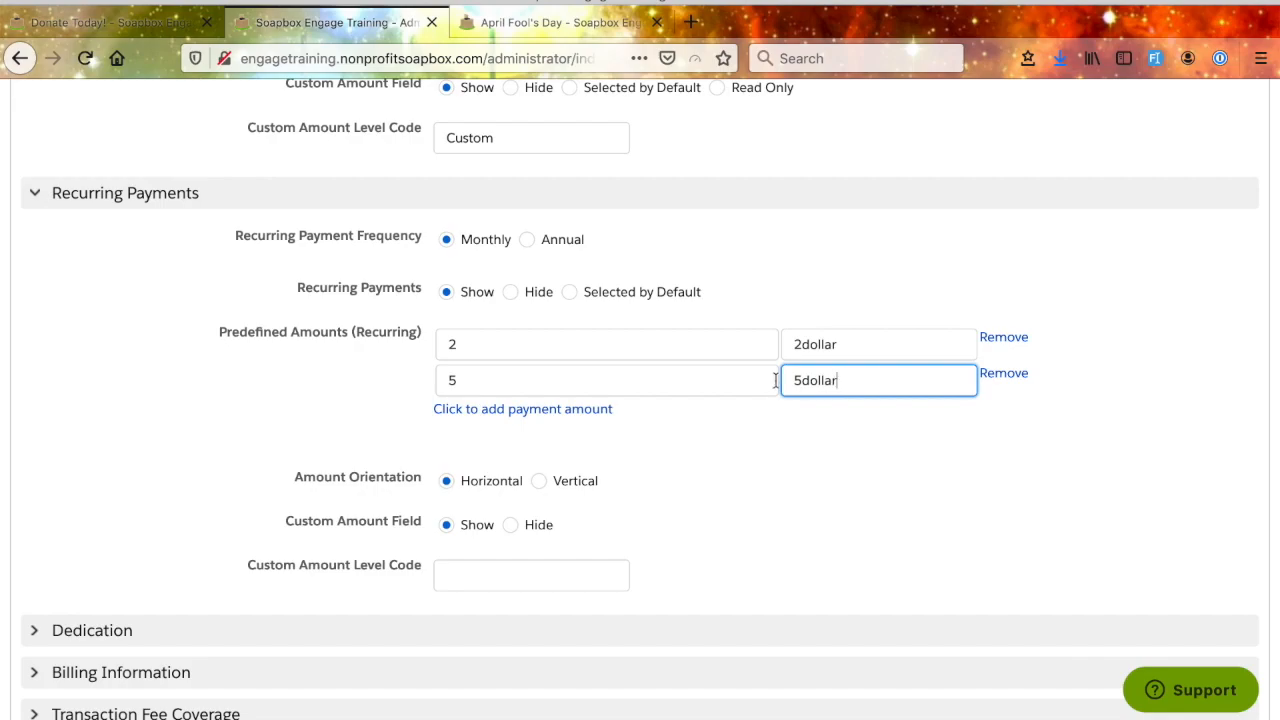
- Add a third predefined recurring amount of 10 with level code "10dollar"
click(596, 410)
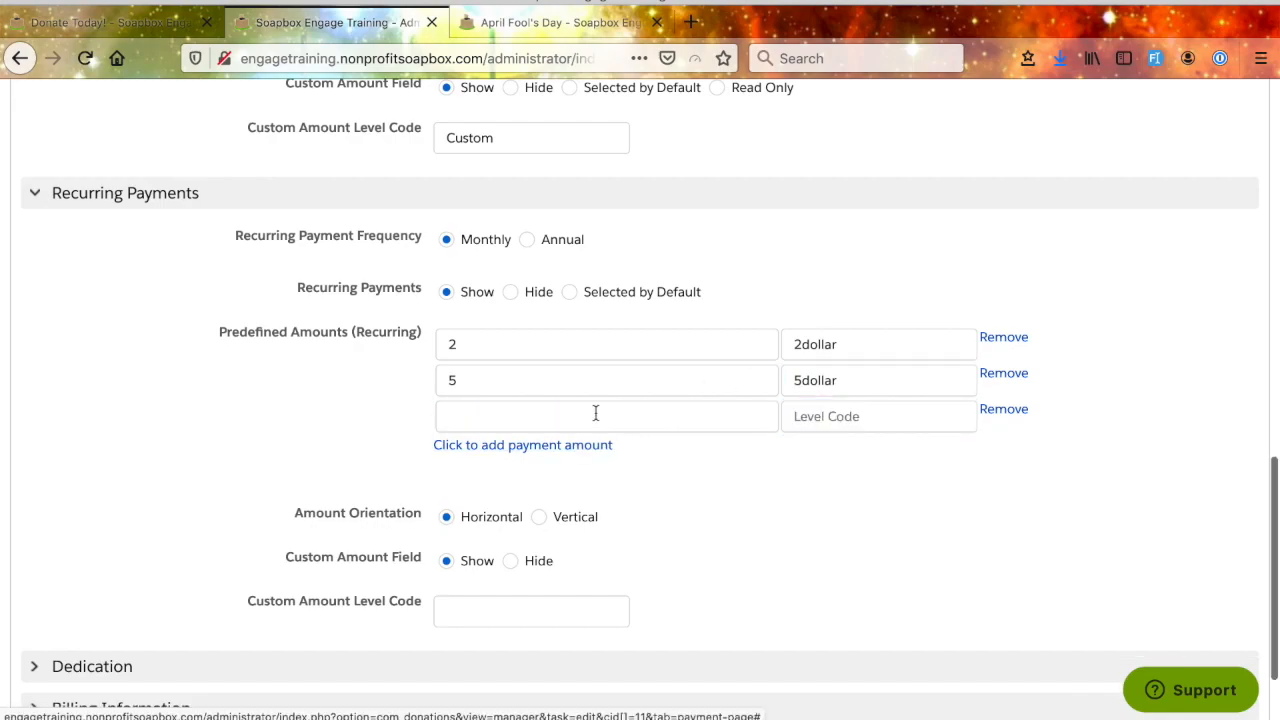
click(596, 413)
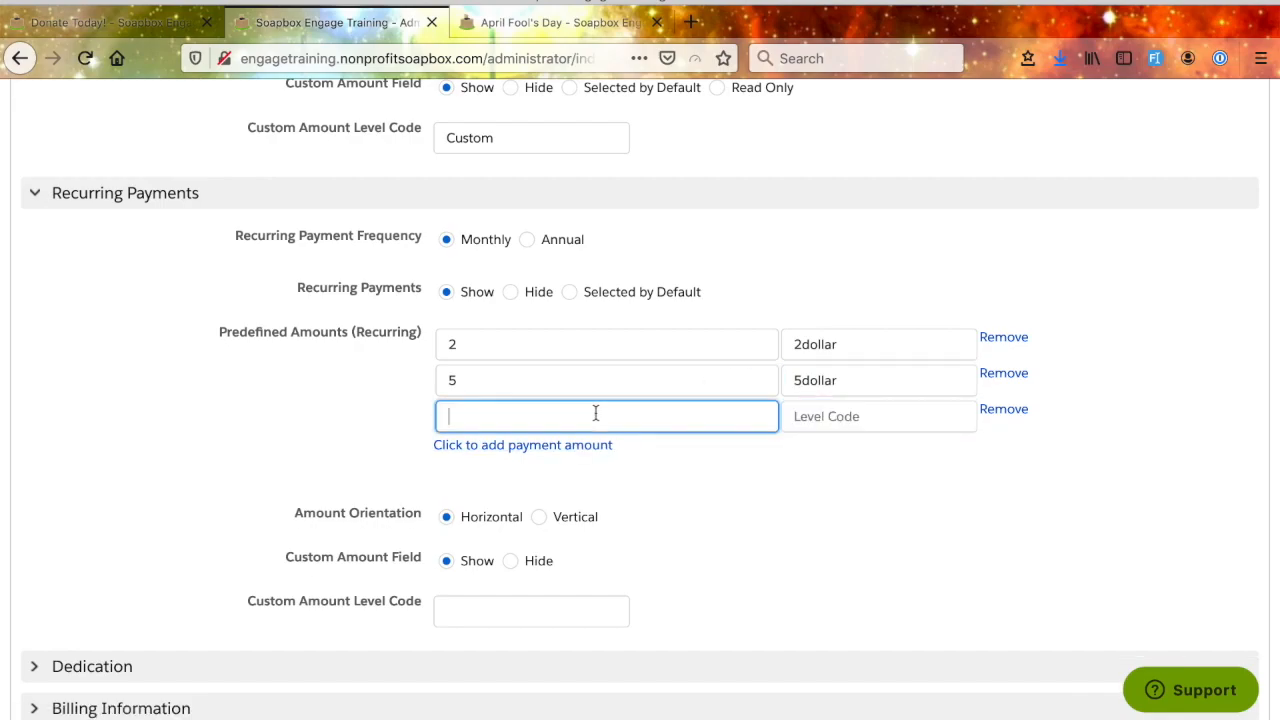
text(10)
click(850, 416)
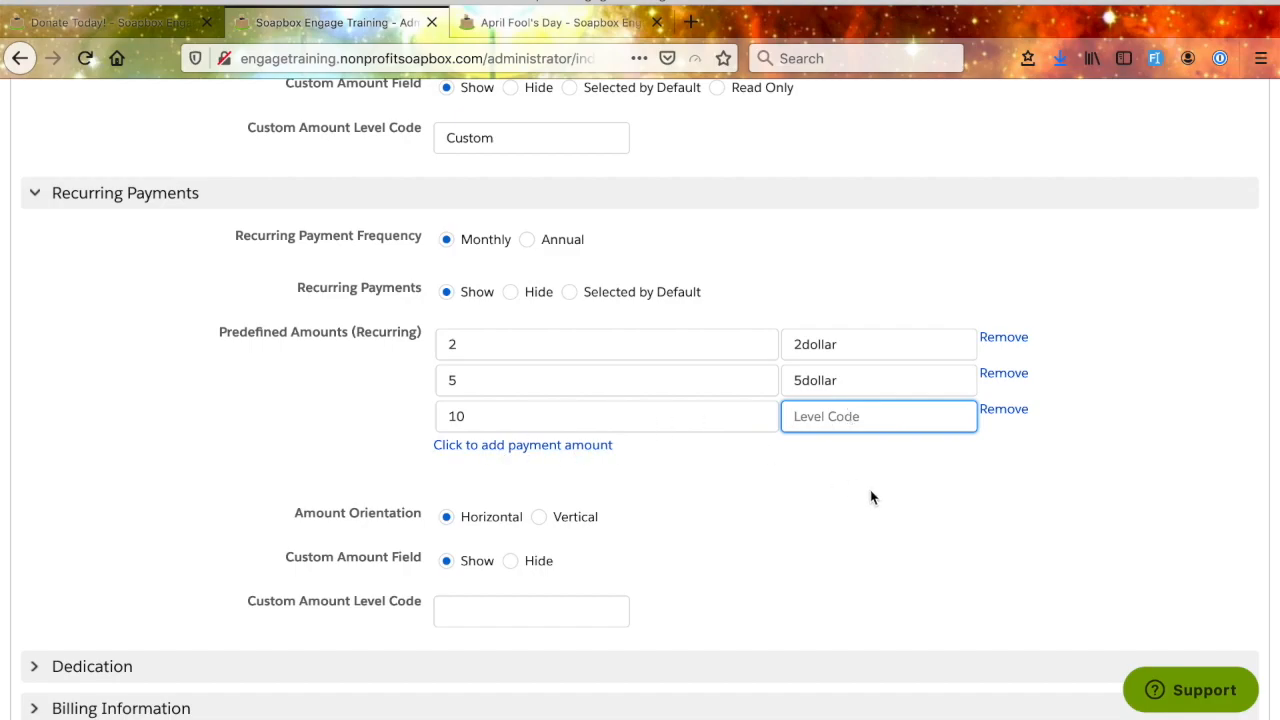
text(10dollar)
click(703, 487)
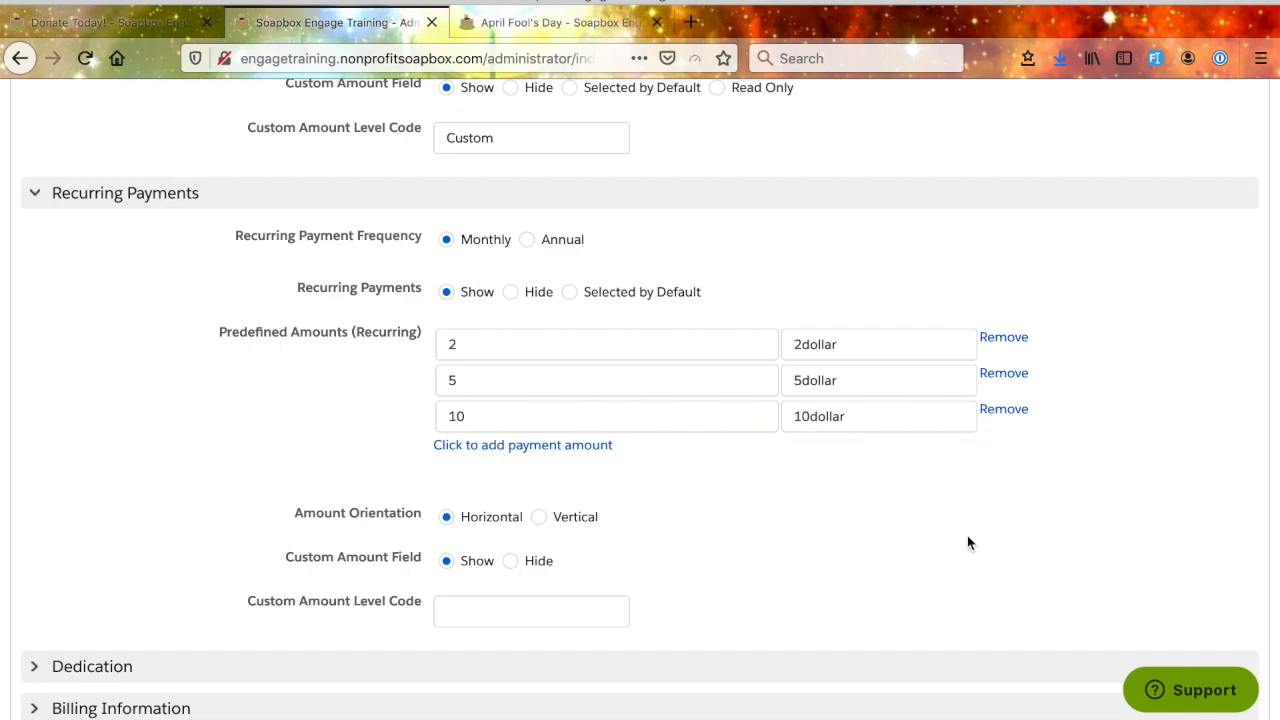
- Set the Custom Amount Level Code for recurring payments to "customRecurring"
scroll(437, 591, down, 1)
click(452, 545)
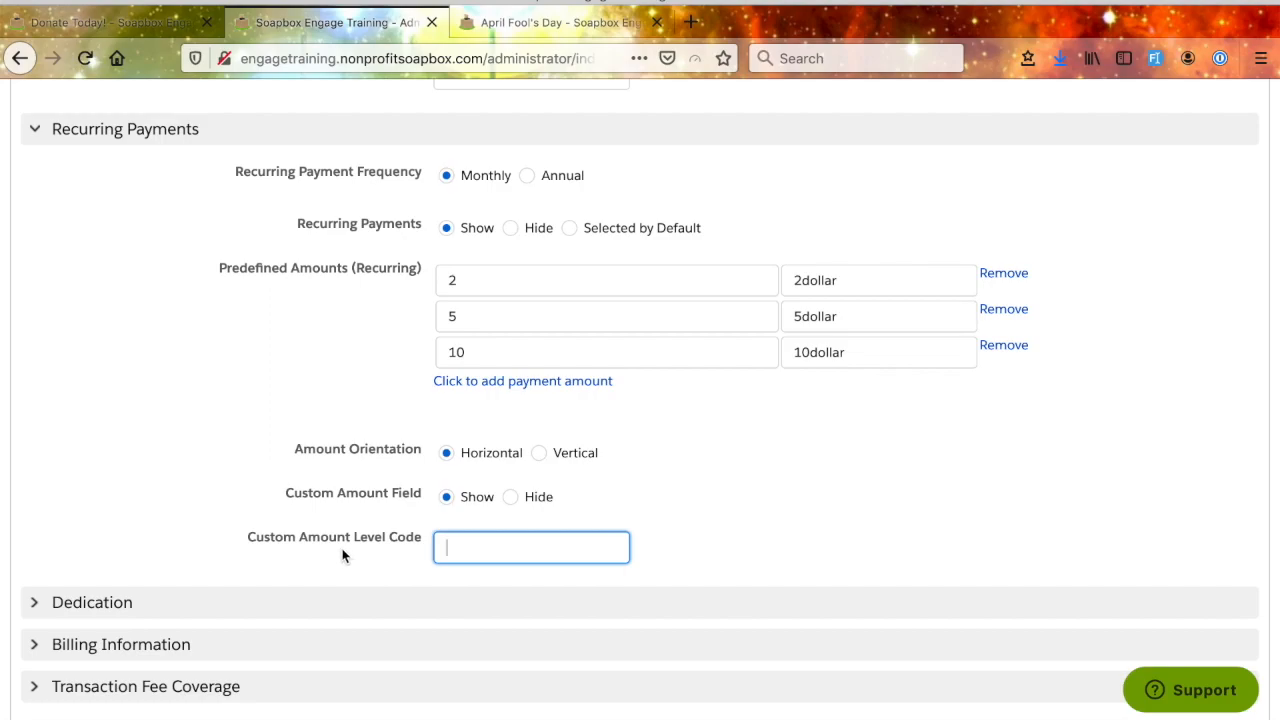
text(customRecurring)
- Apply the recurring payment settings, accepting the save without a Salesforce Campaign
scroll(779, 573, up, 1)
scroll(779, 577, up, 15)
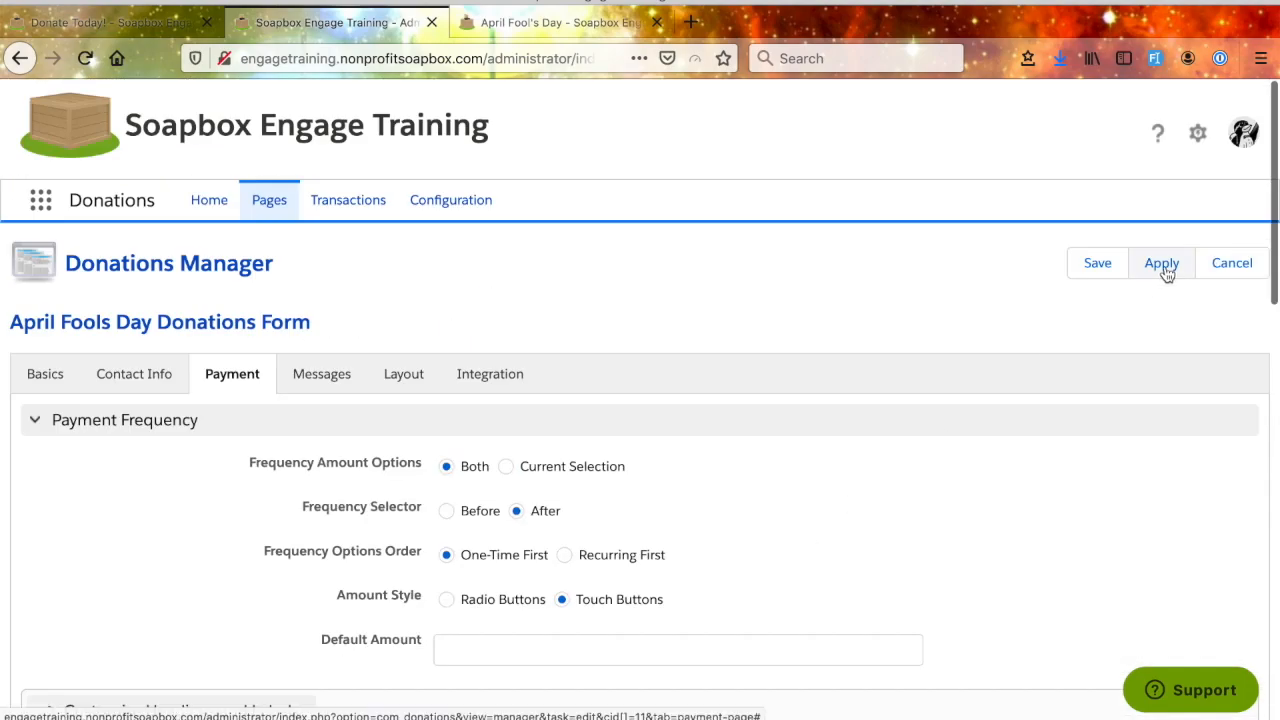
click(1161, 265)
click(912, 364)
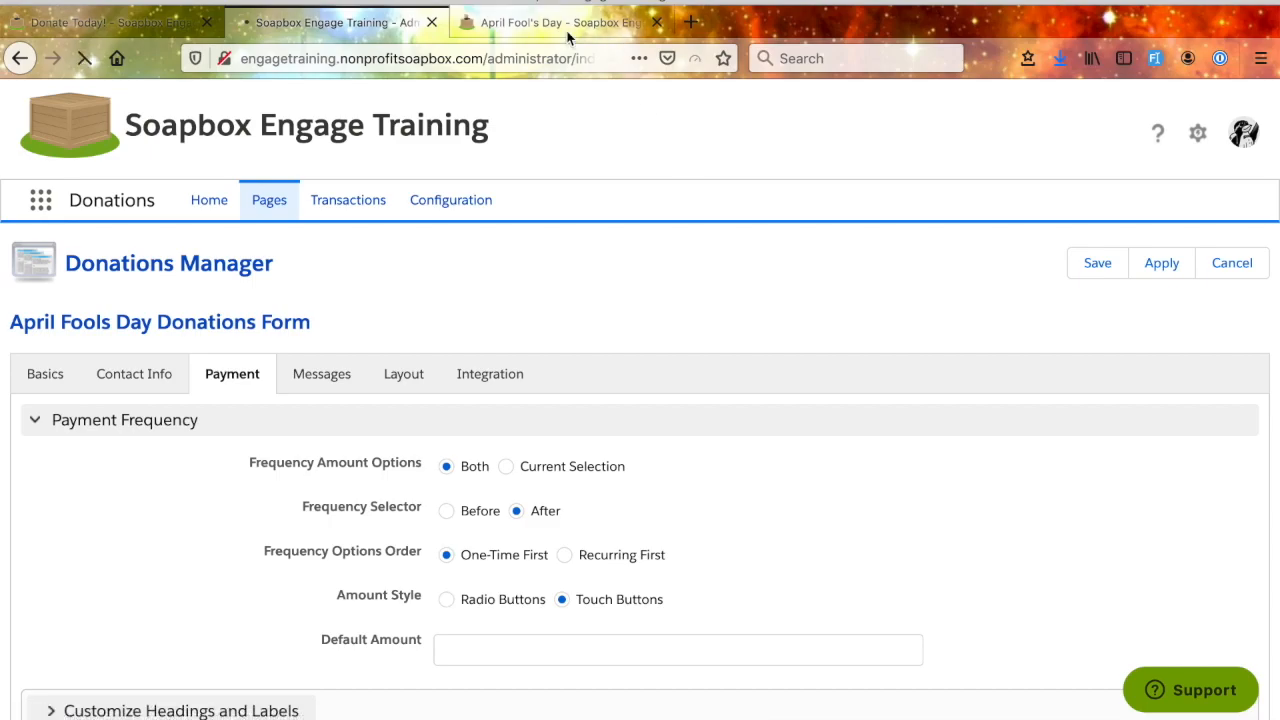
- Reload the public April Fool's Day form and try the $2 and $5 buttons under Monthly
key(ctrl+Tab)
key(ctrl+r)
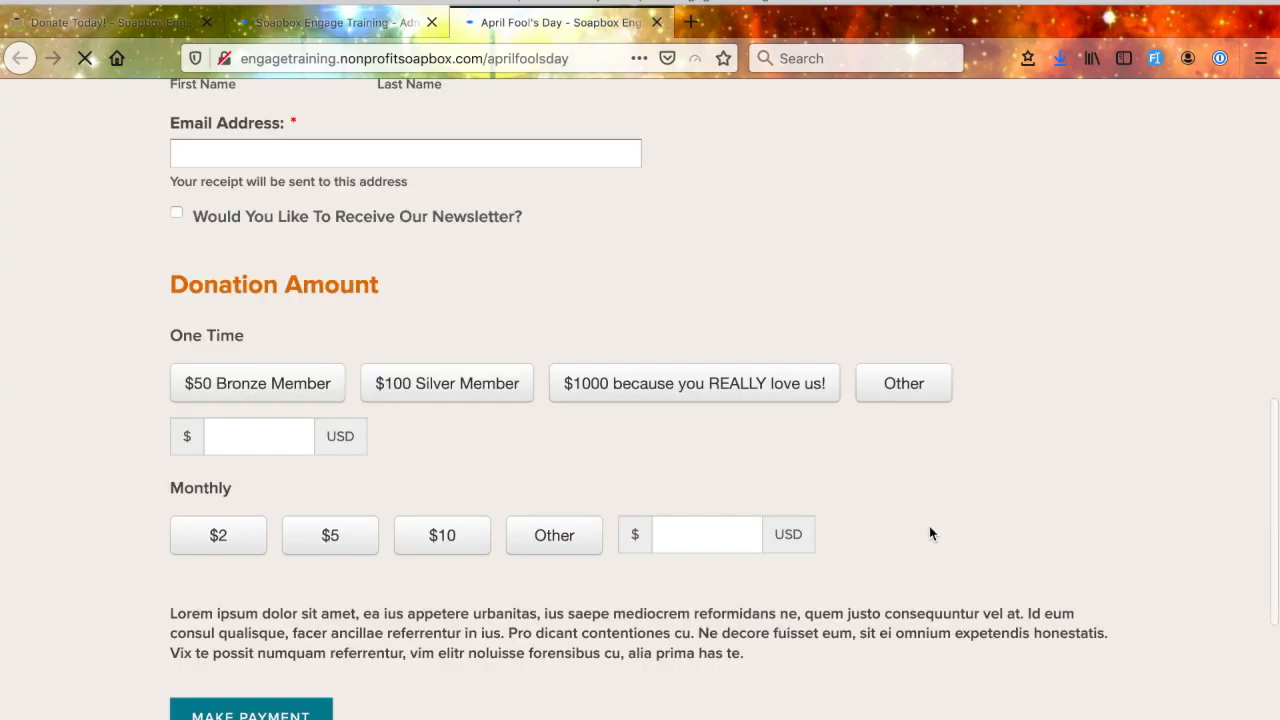
scroll(929, 525, down, 2)
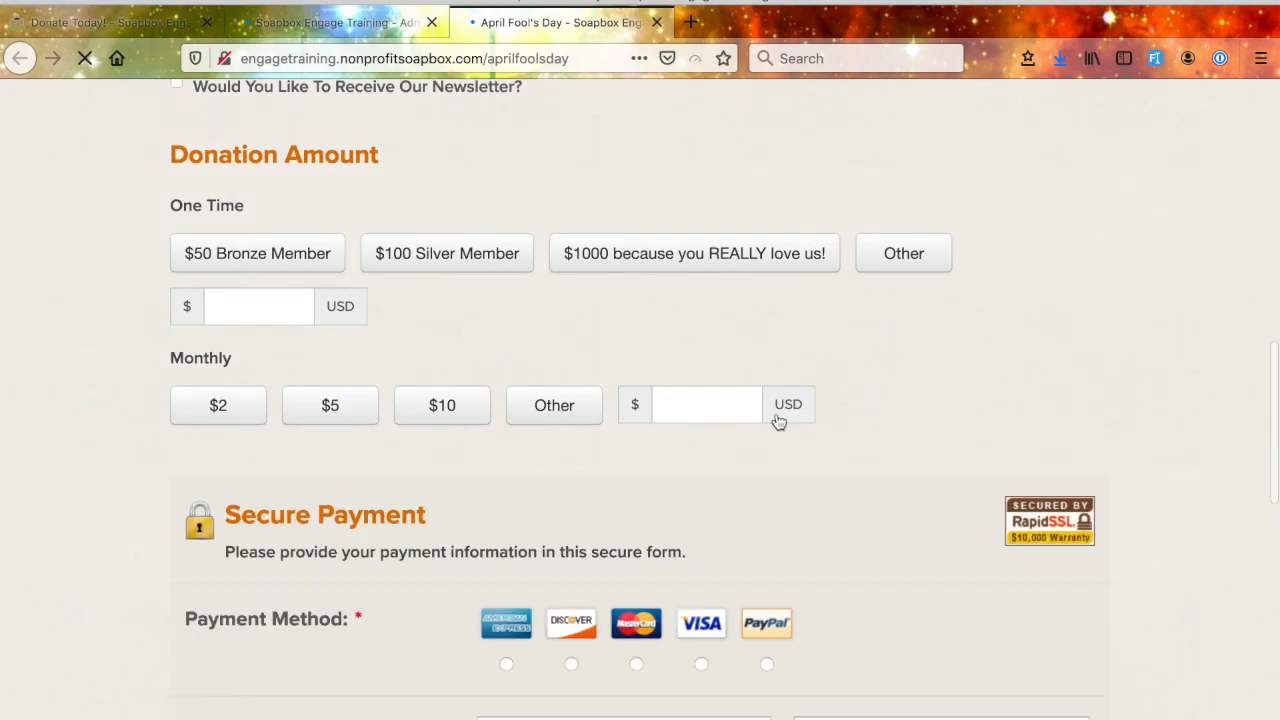
click(219, 415)
click(319, 416)
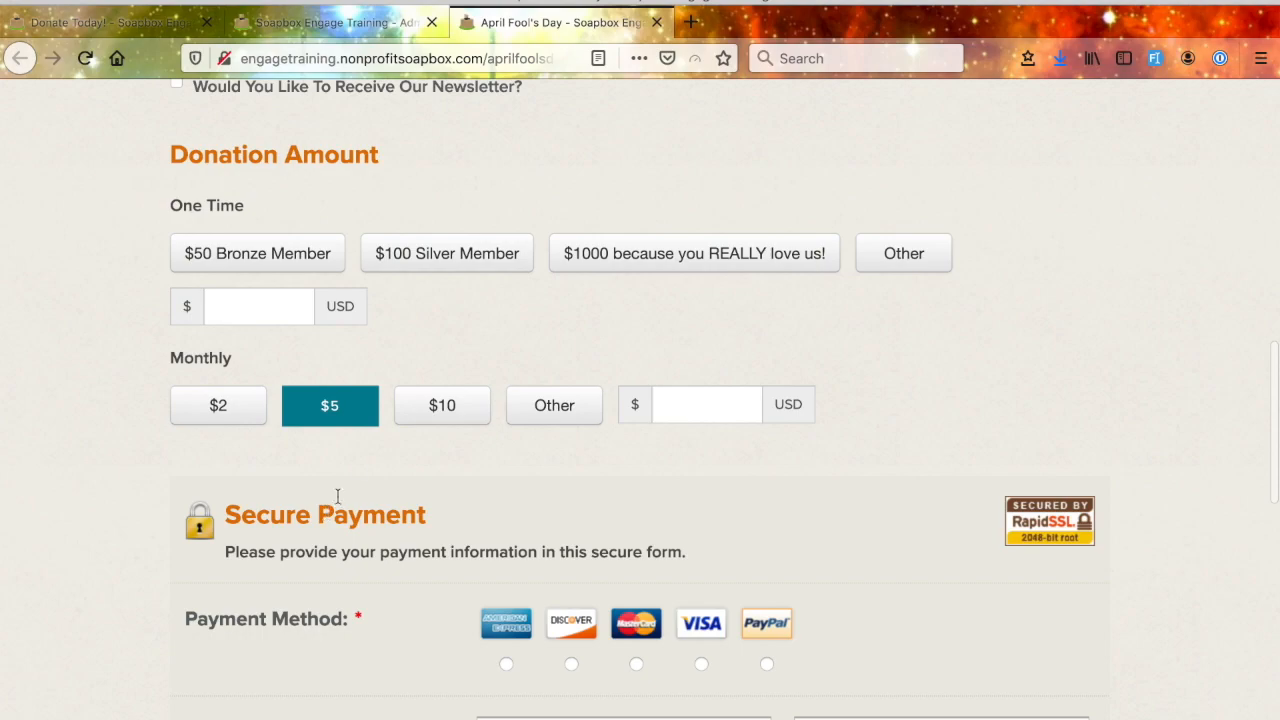
- Return to the form's payment settings, expand the Dedication section and examine its tribute and notification field options
click(330, 24)
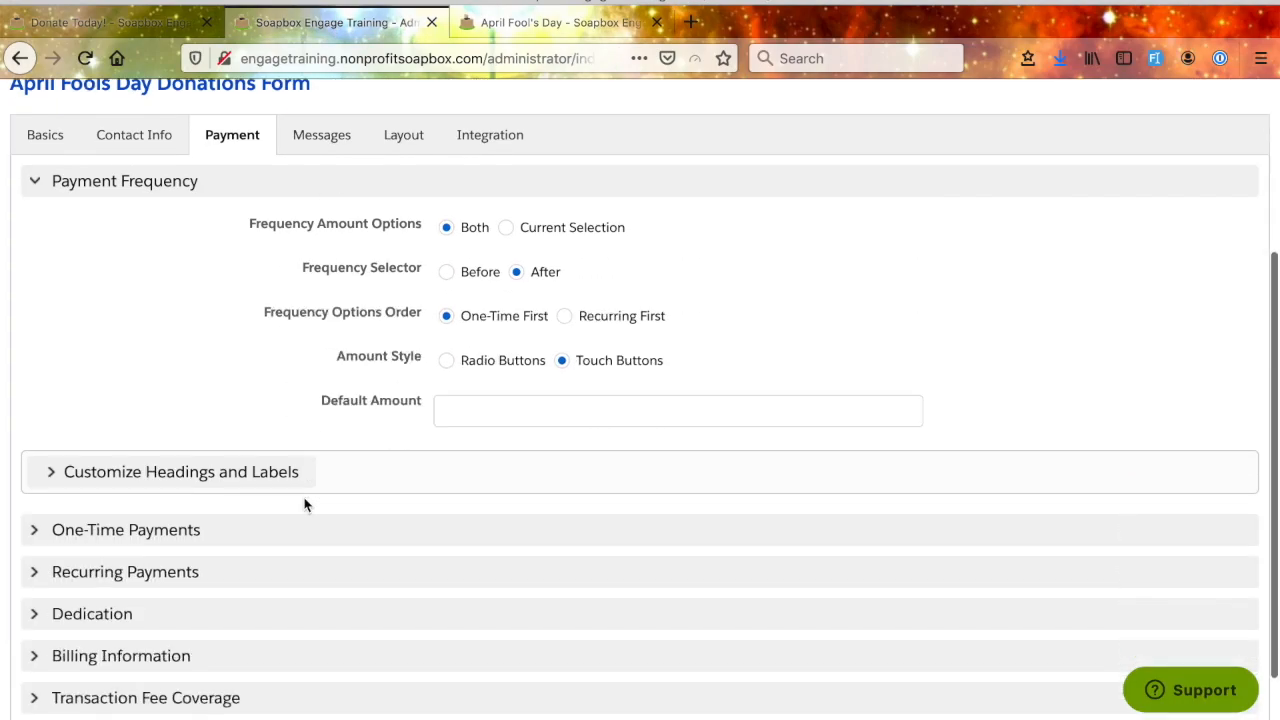
scroll(306, 503, down, 3)
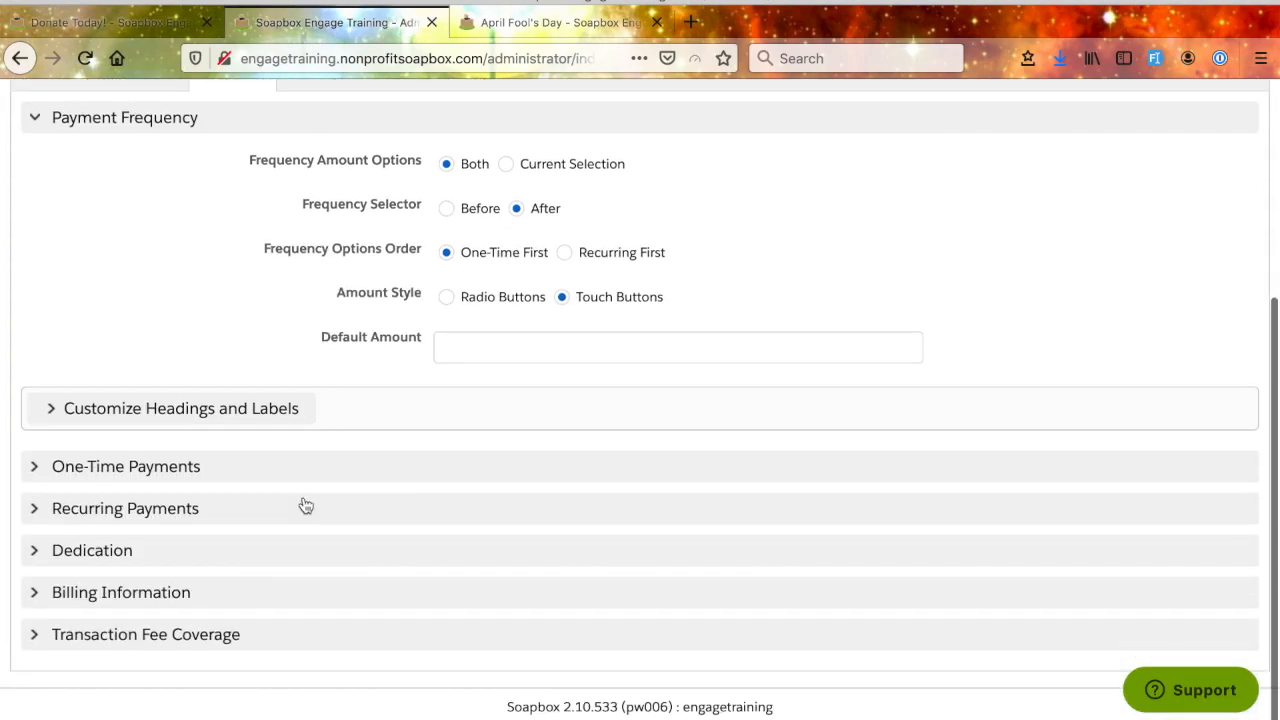
click(94, 551)
scroll(313, 600, down, 3)
scroll(545, 420, down, 2)
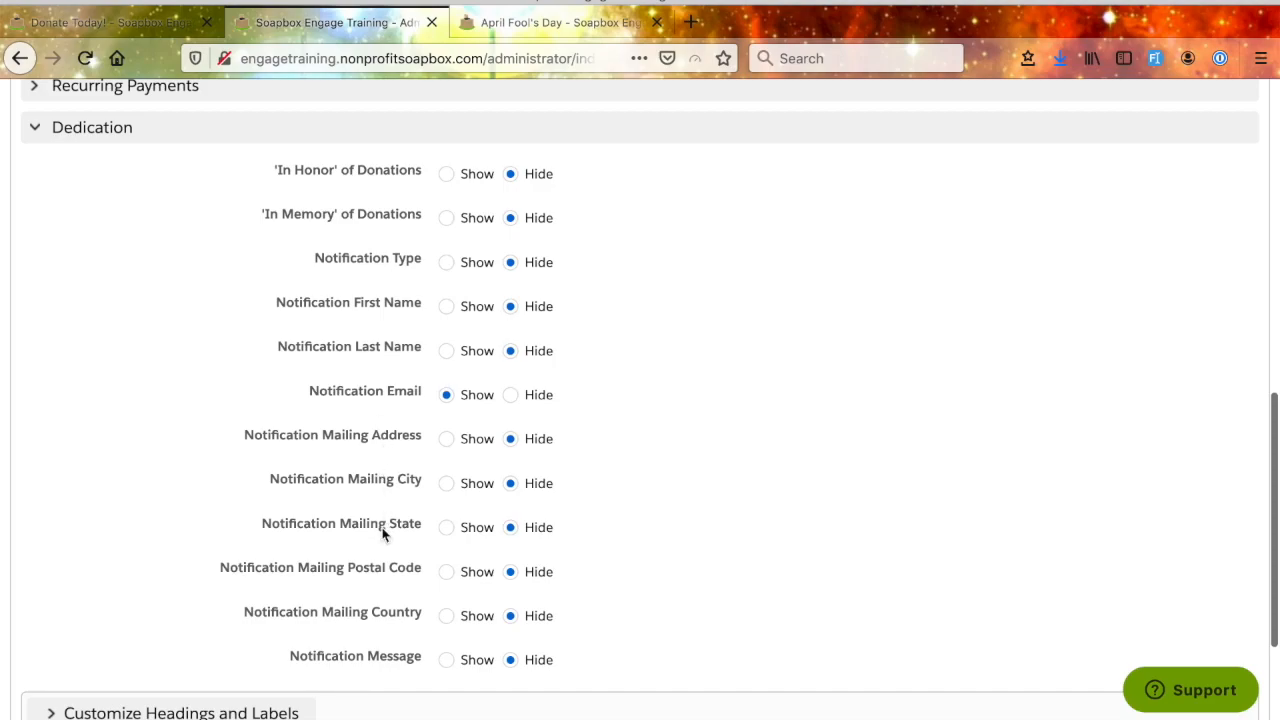
scroll(421, 255, down, 1)
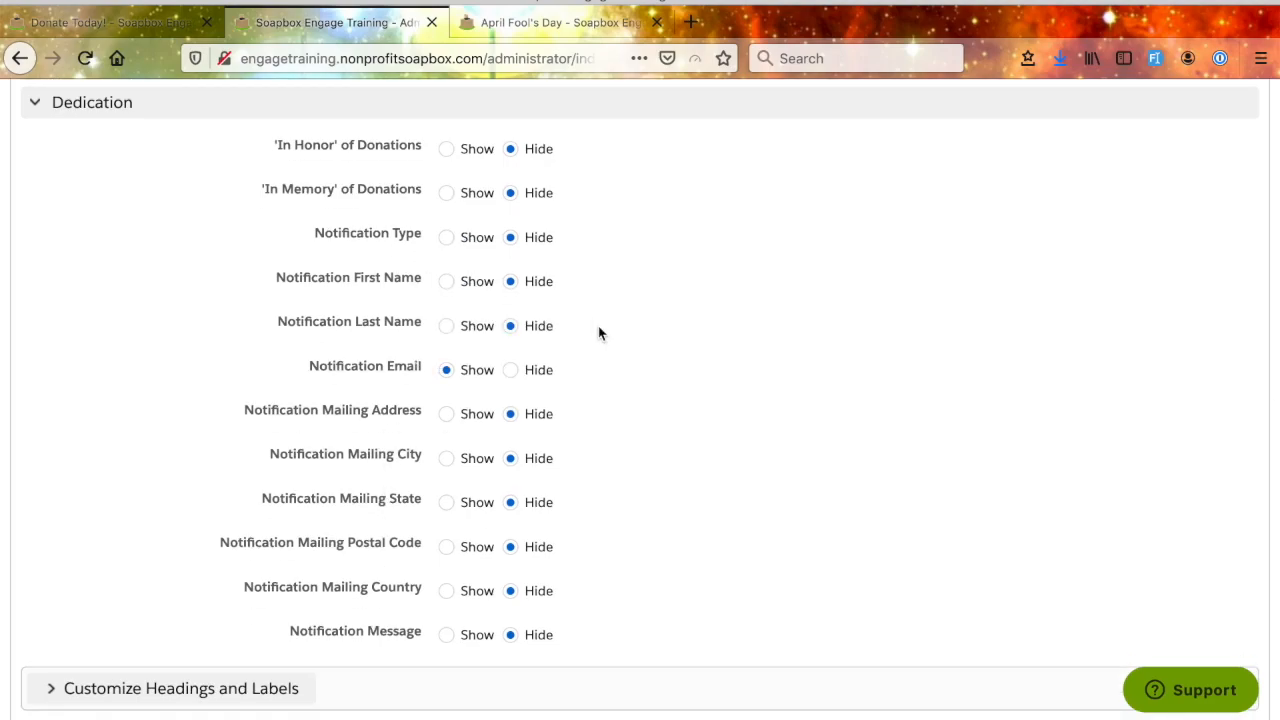
mouse_move(410, 418)
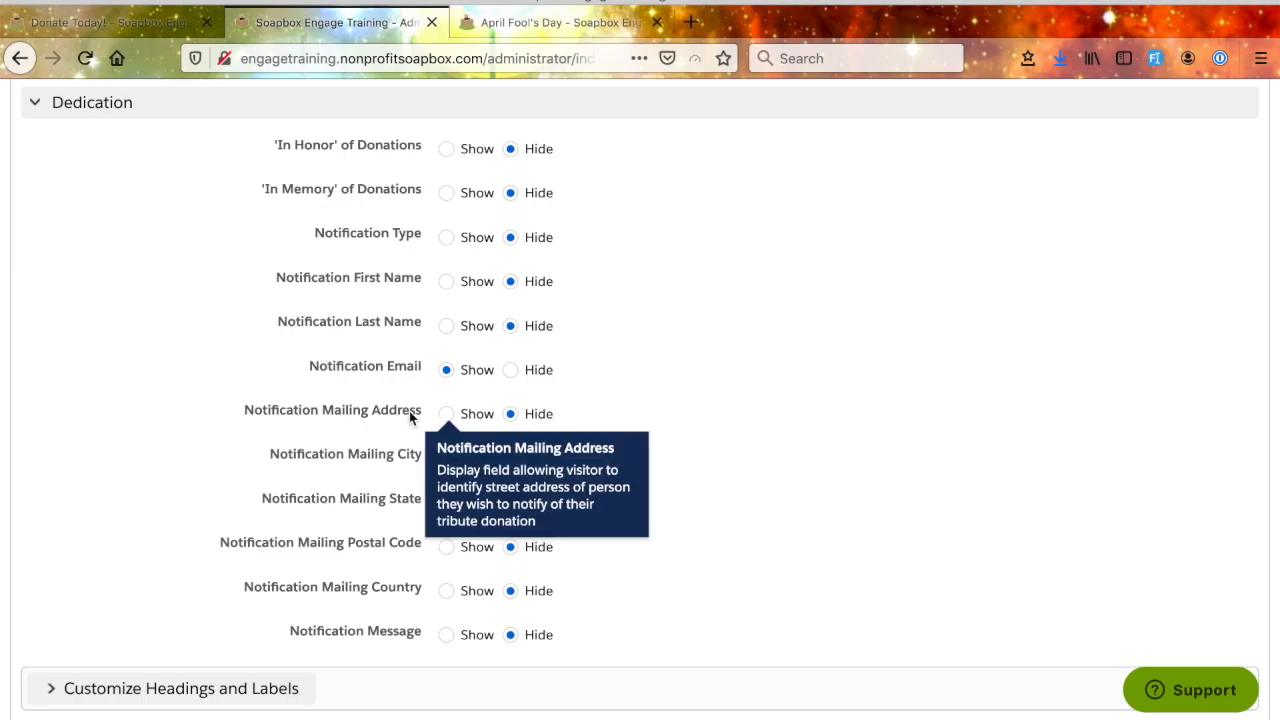
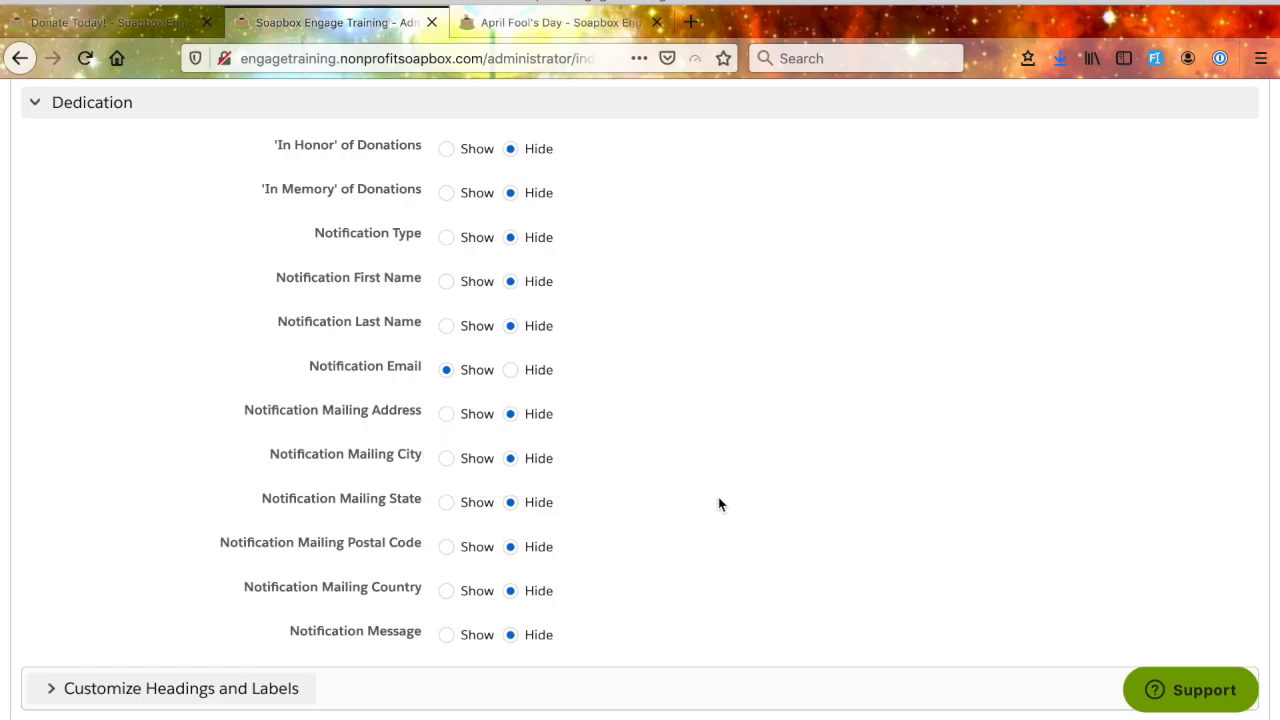
- Expand the Billing Information section and examine its credit card, PayPal and Tax Exempt options
scroll(718, 504, down, 3)
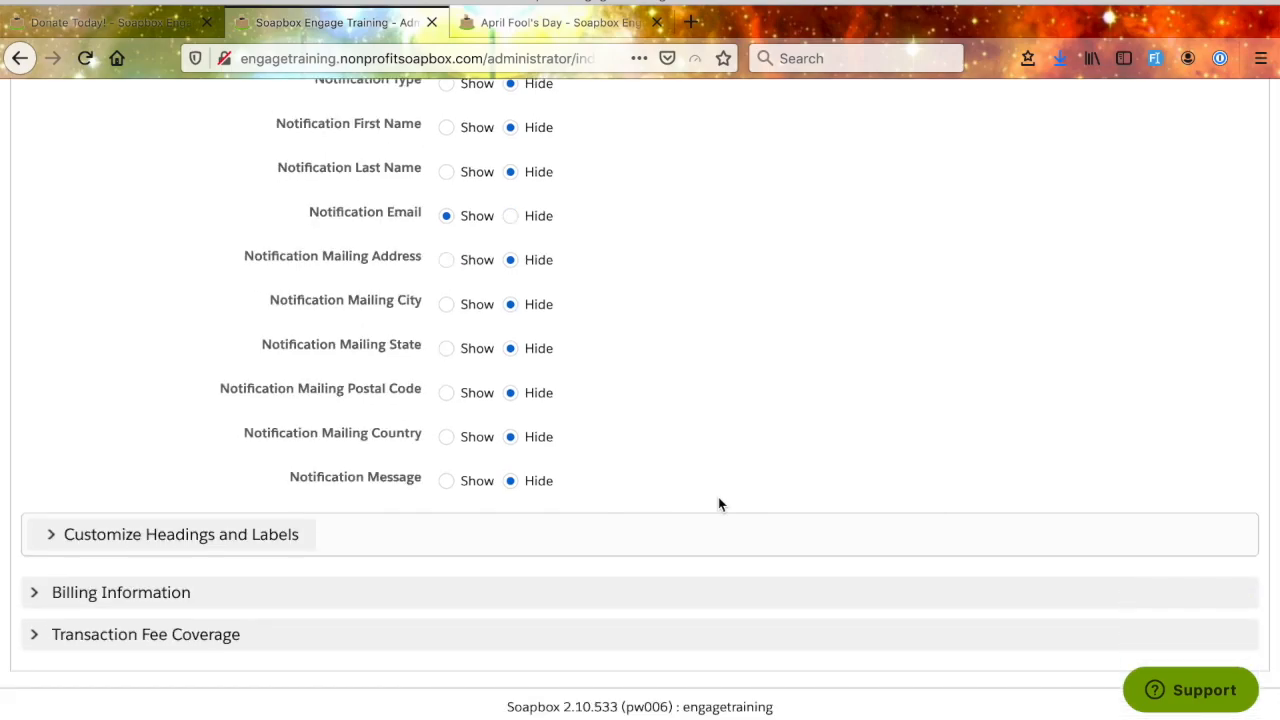
click(40, 594)
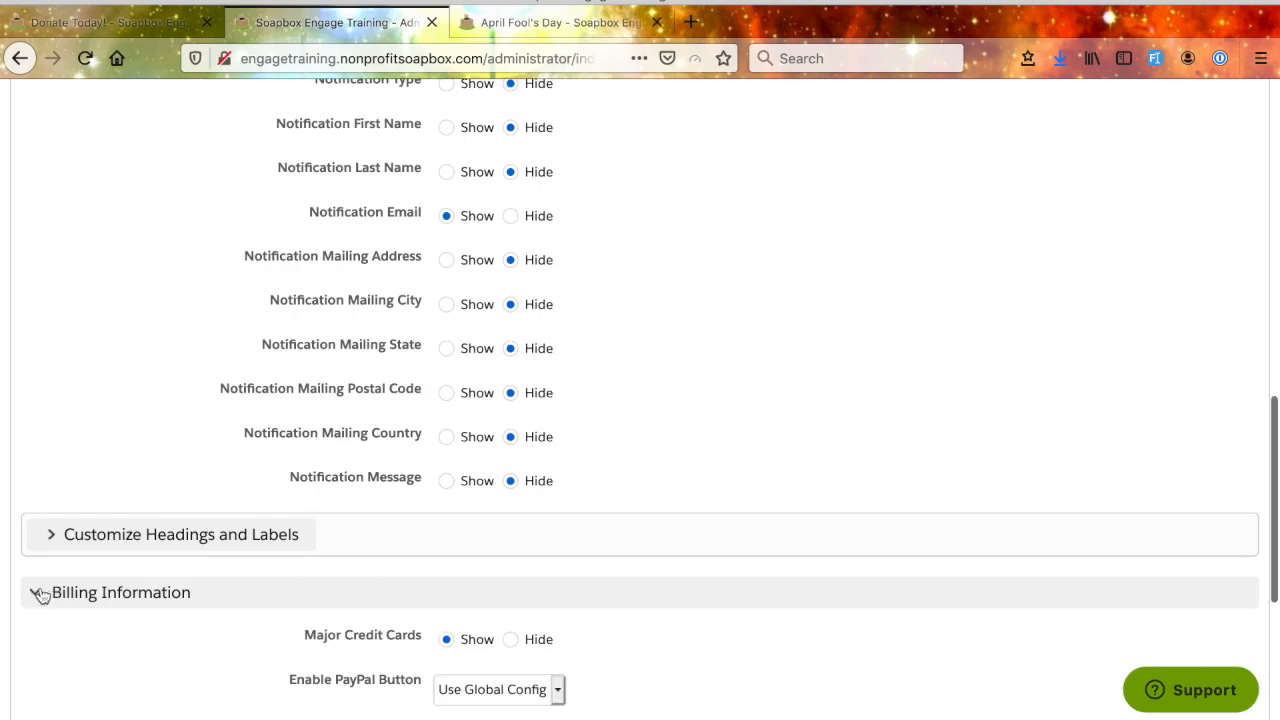
scroll(384, 577, down, 7)
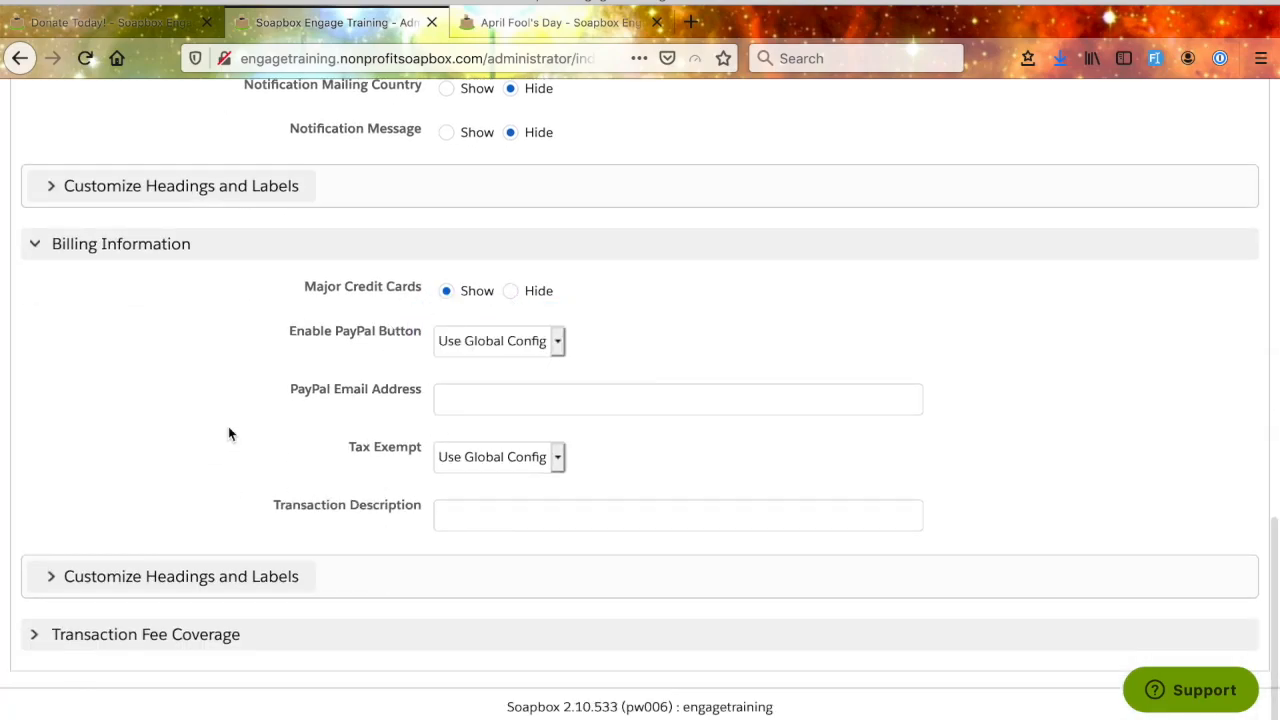
click(491, 343)
click(491, 343)
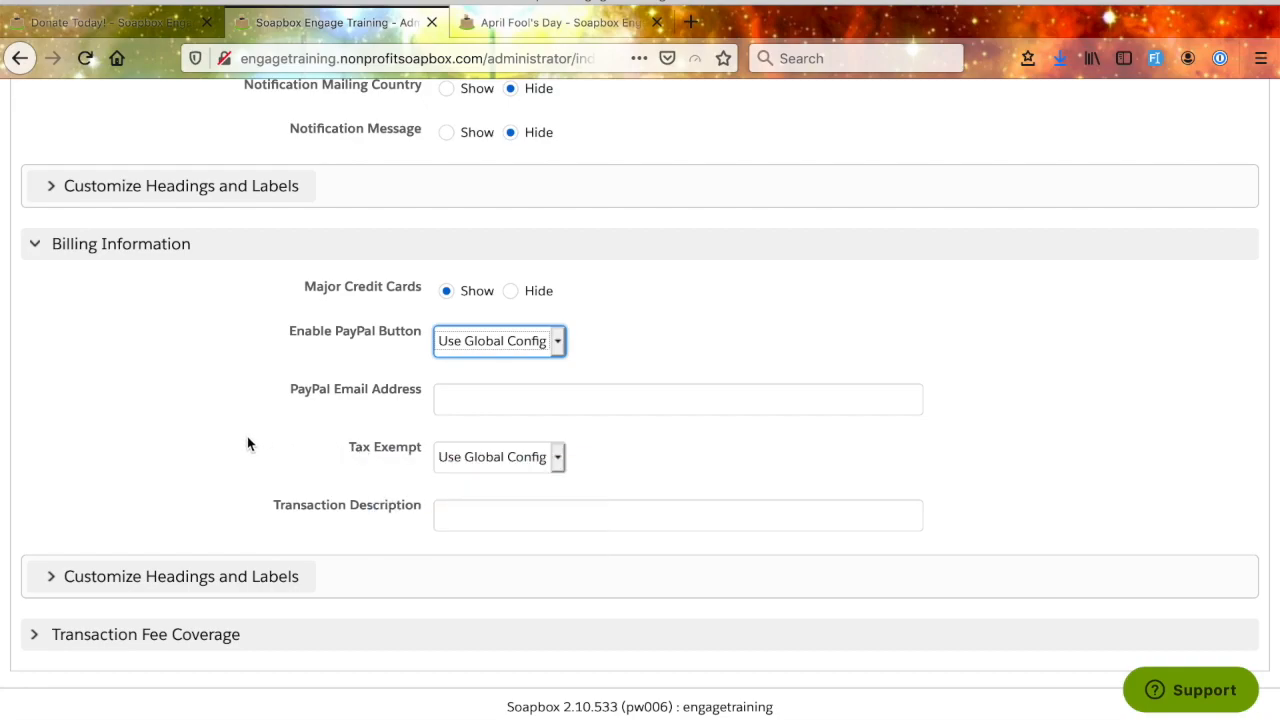
click(557, 460)
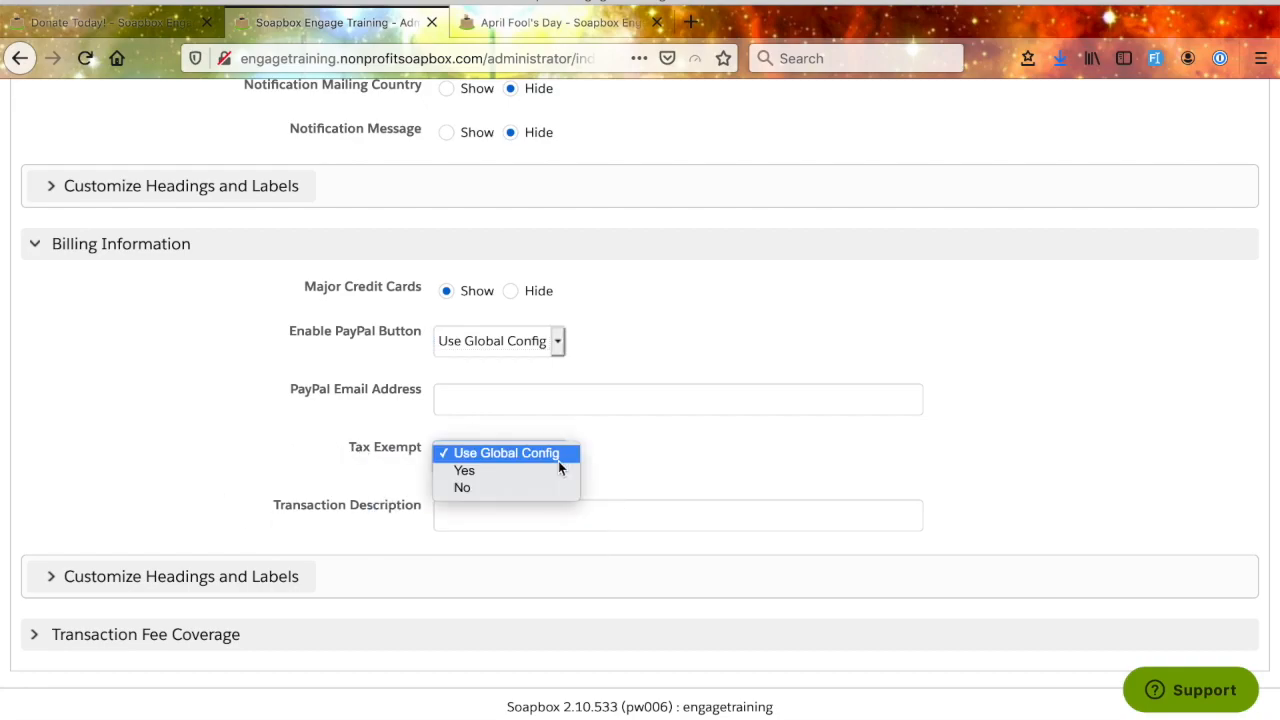
click(529, 435)
drag(423, 448, 328, 443)
click(323, 472)
- Set the Transaction Description in the billing information to "April Fool's Donations"
drag(272, 509, 421, 508)
click(457, 513)
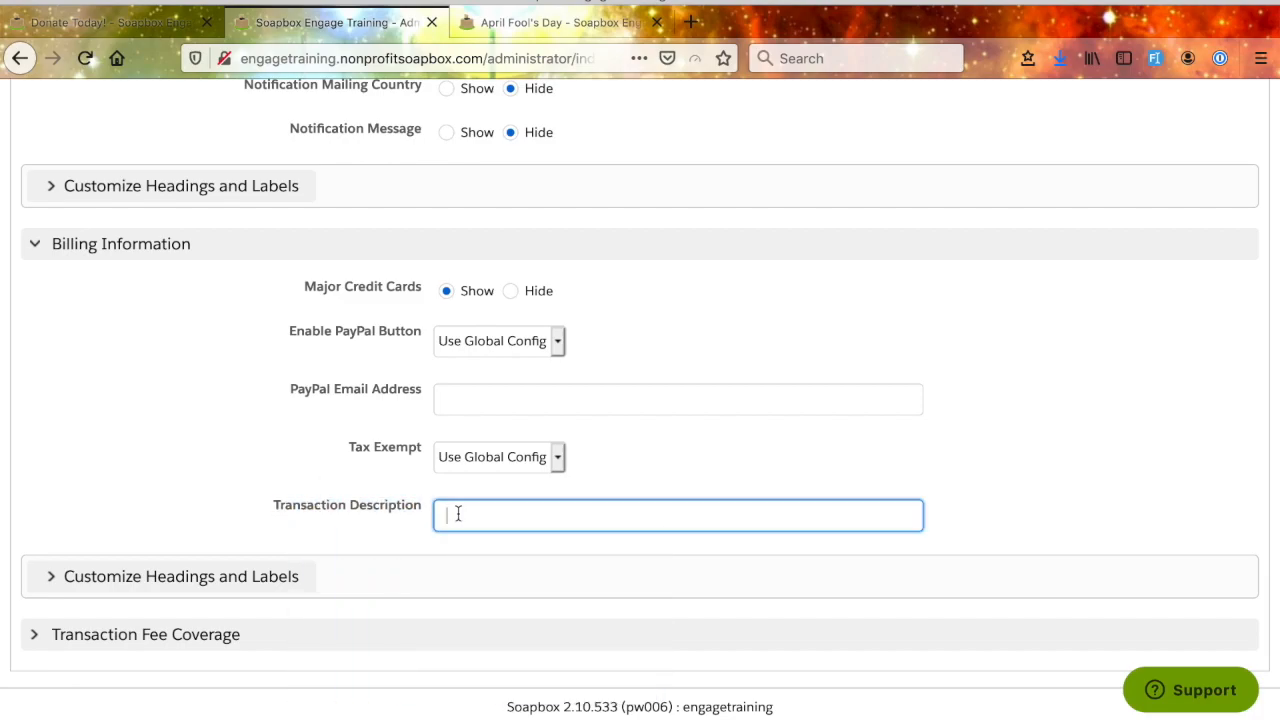
text(Treans)
key(BackSpace)
key(BackSpace)
key(BackSpace)
text(Apro)
text(l Fool's Donations)
- Enable Transaction Fee Coverage for the form with a Transaction Fee Amount of 1.2%
click(174, 645)
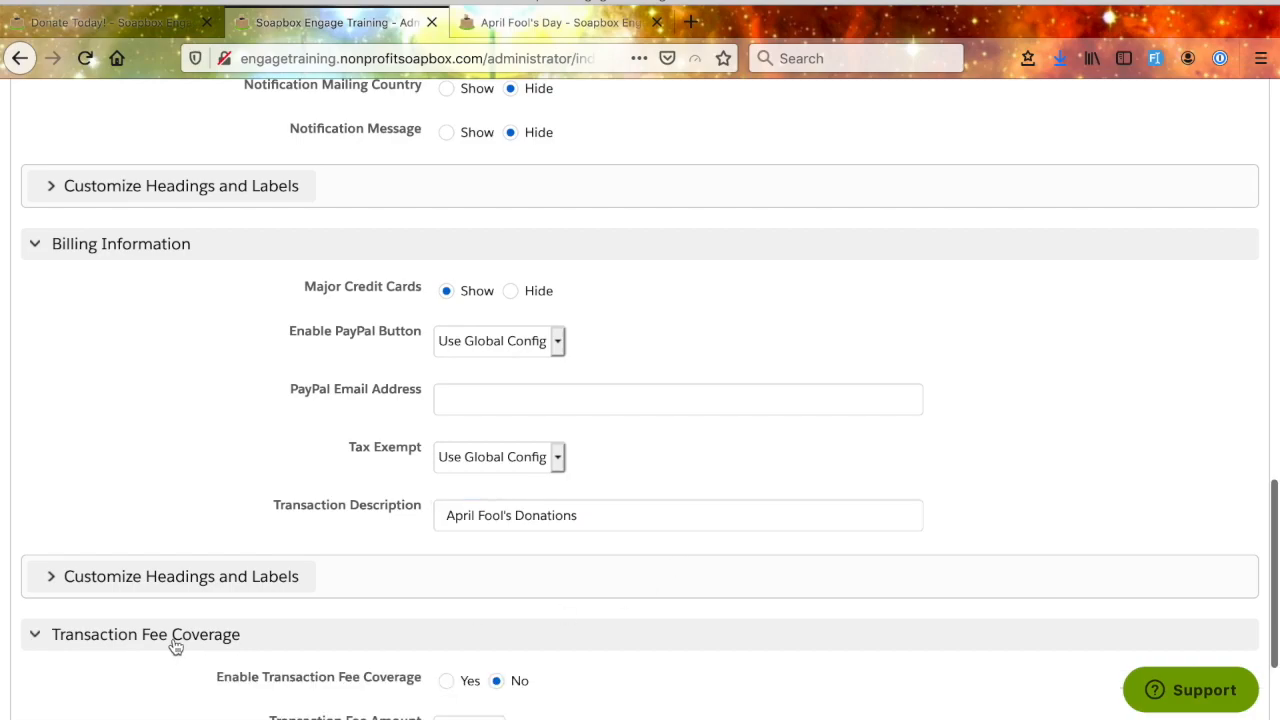
scroll(306, 620, down, 3)
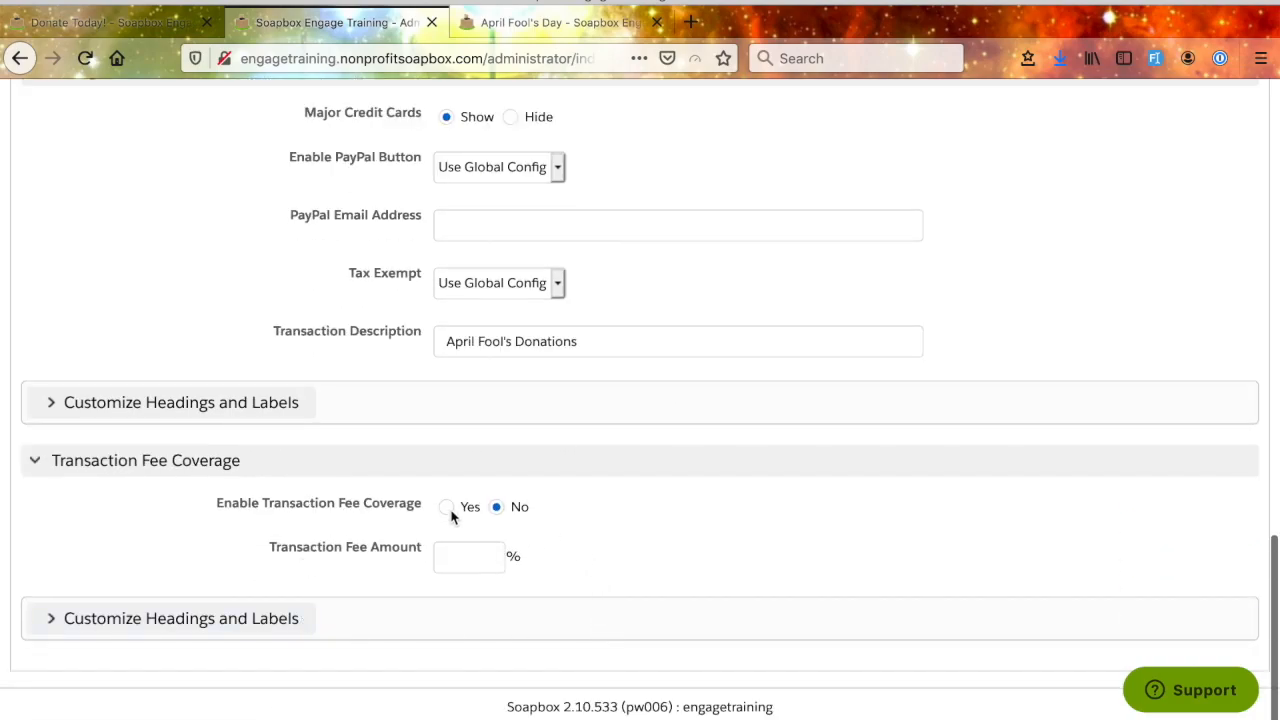
click(467, 558)
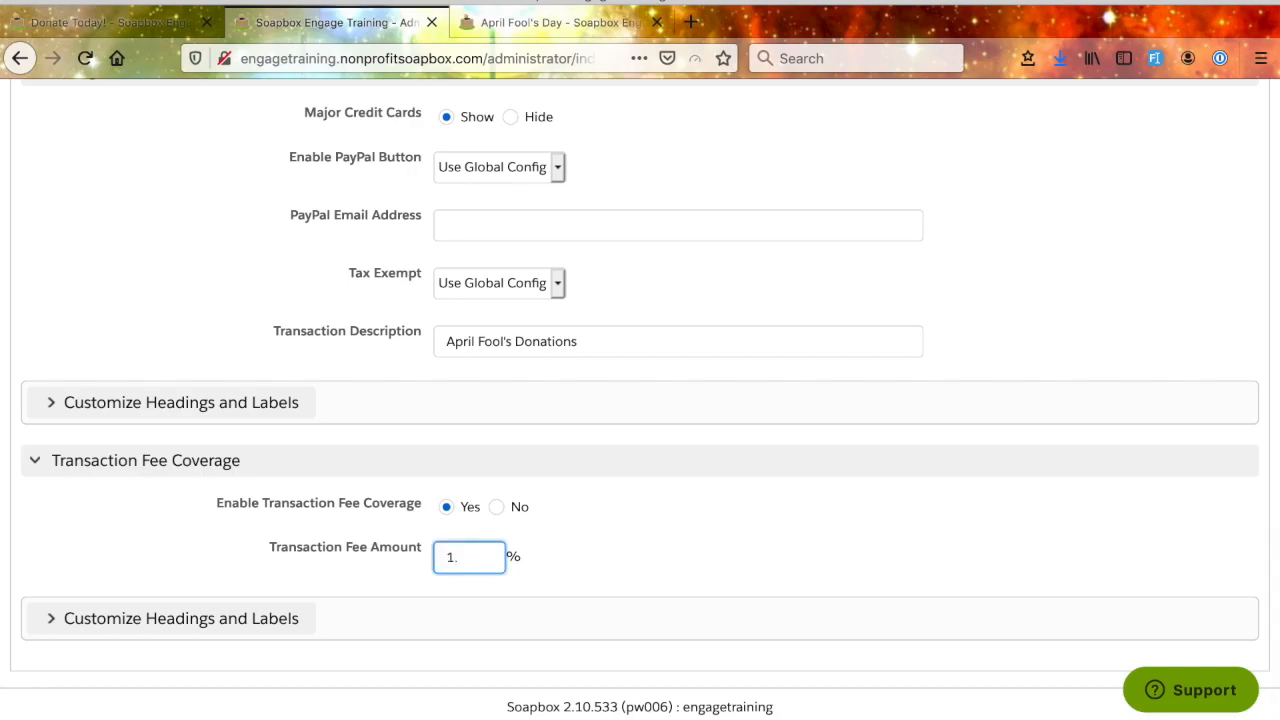
click(734, 541)
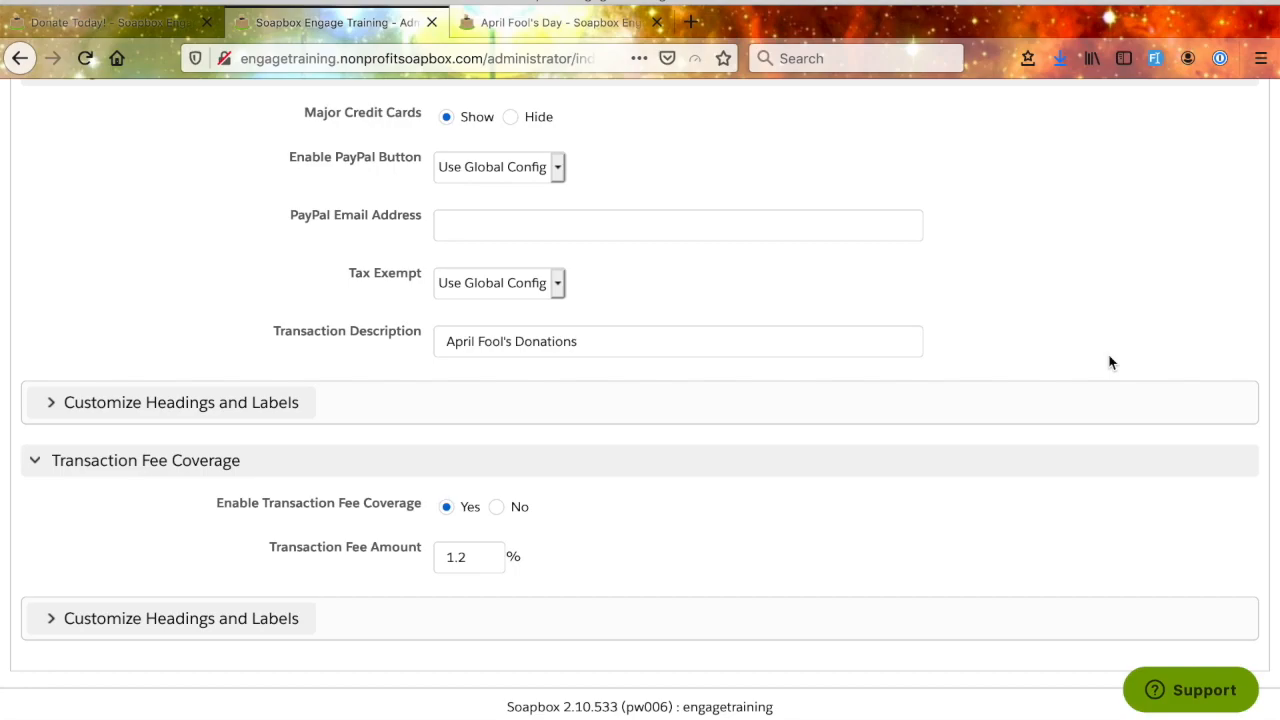
- Apply the billing and transaction fee settings, accepting the save without a Salesforce Campaign
scroll(1110, 362, up, 15)
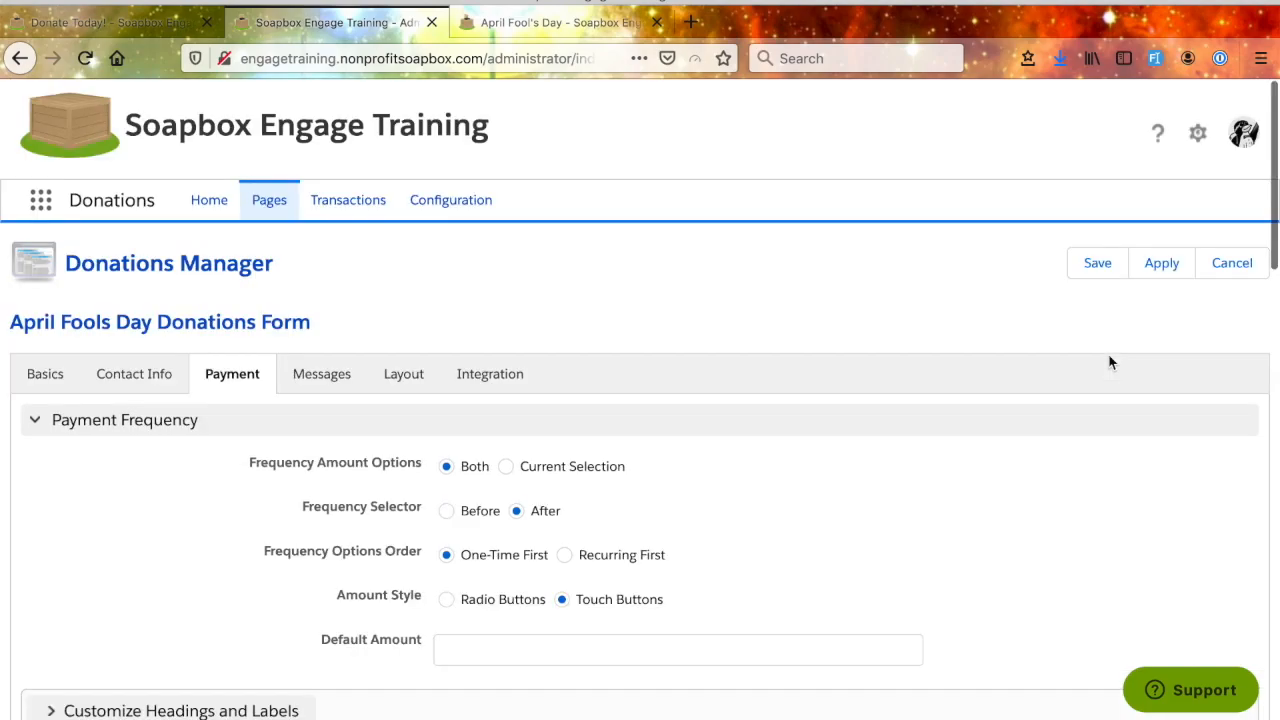
click(1168, 275)
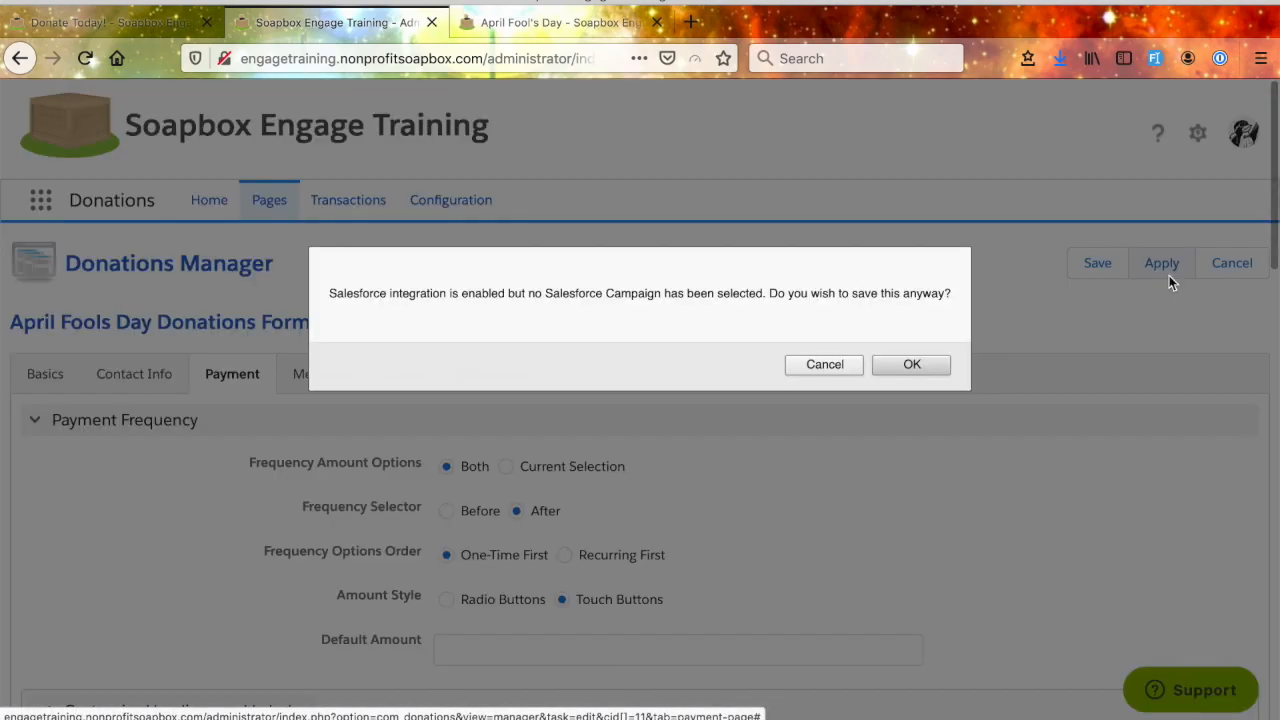
click(912, 370)
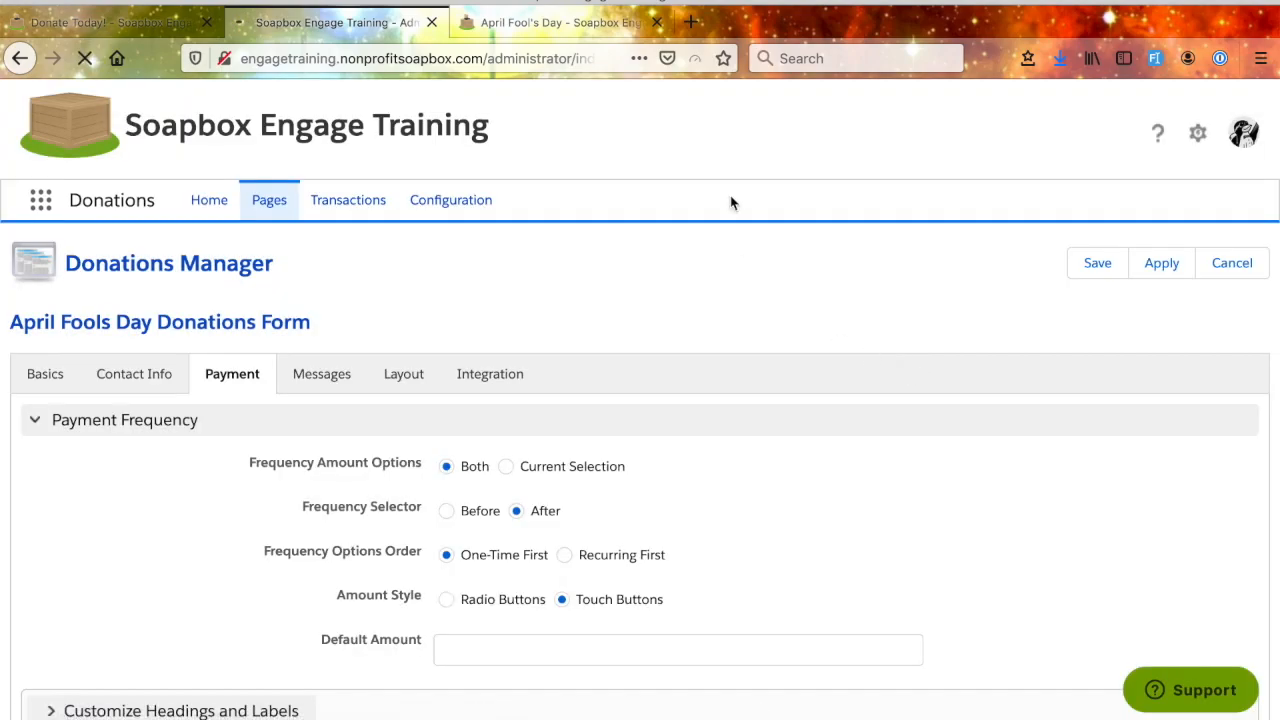
- View the public April Fool's Day form and examine its donation amounts, payment methods, credit card and billing address fields
click(537, 38)
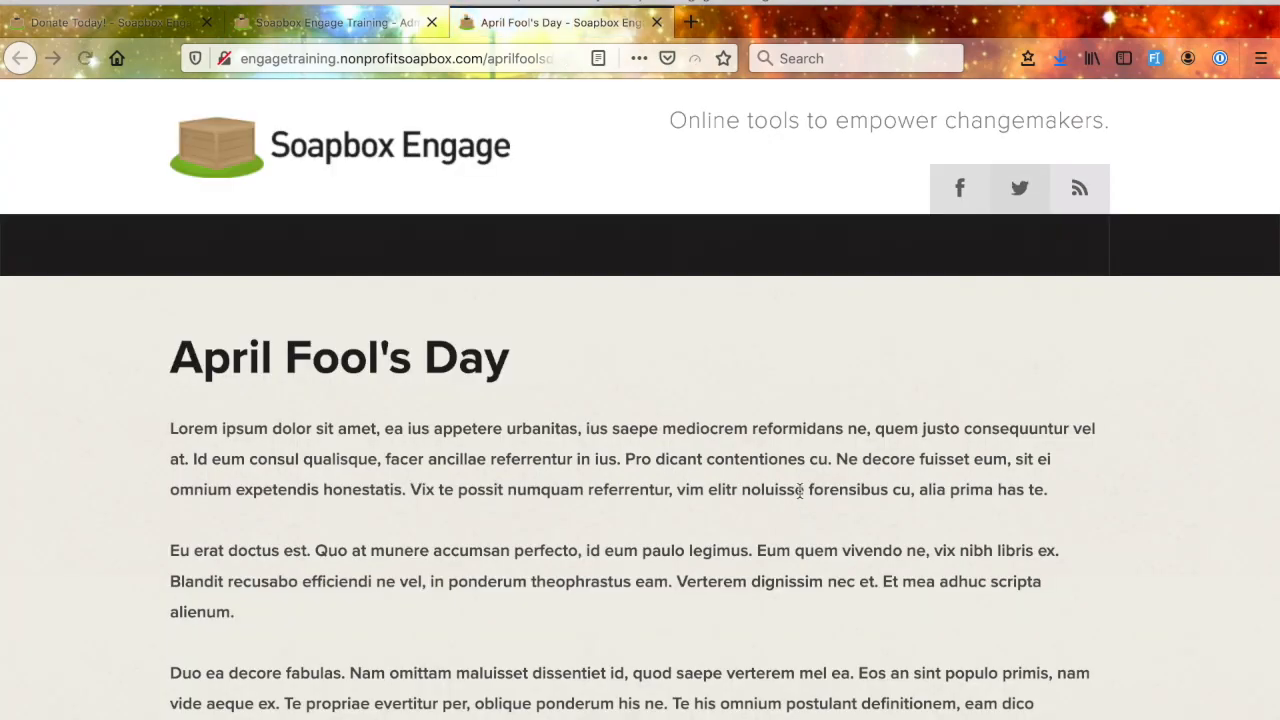
scroll(799, 490, down, 5)
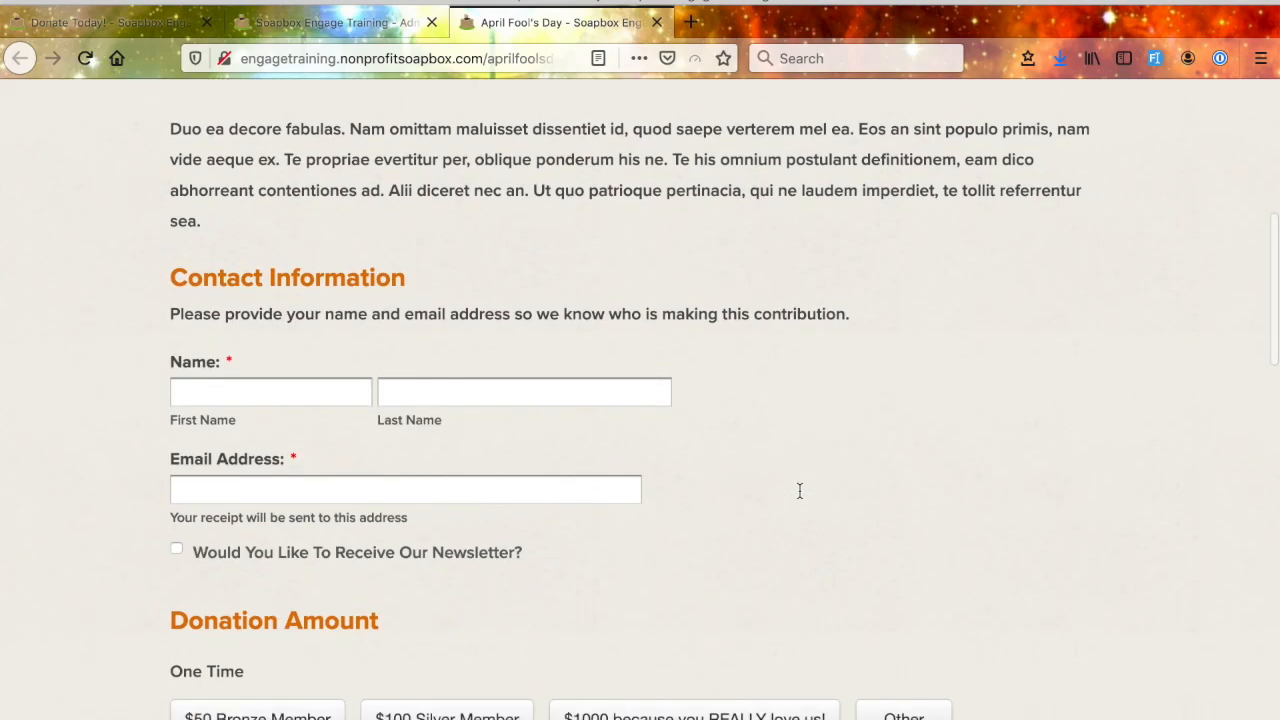
scroll(799, 491, up, 3)
scroll(799, 490, up, 1)
scroll(795, 475, down, 2)
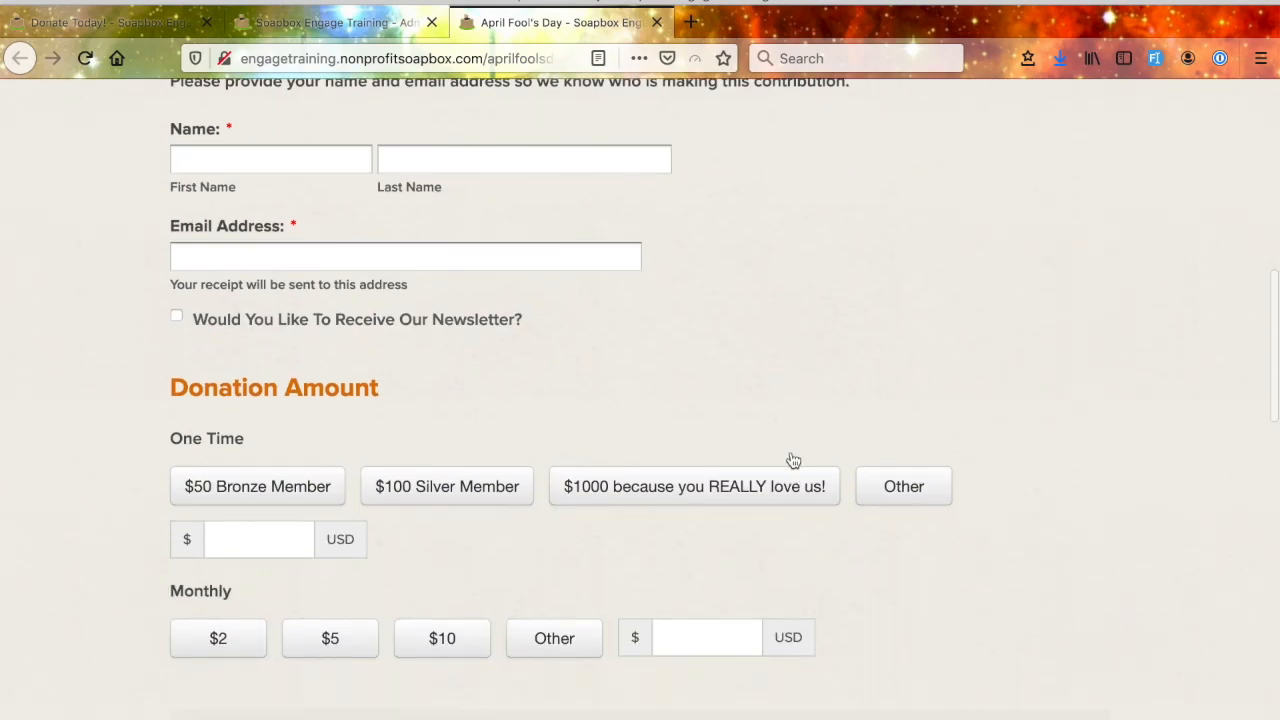
scroll(557, 400, down, 5)
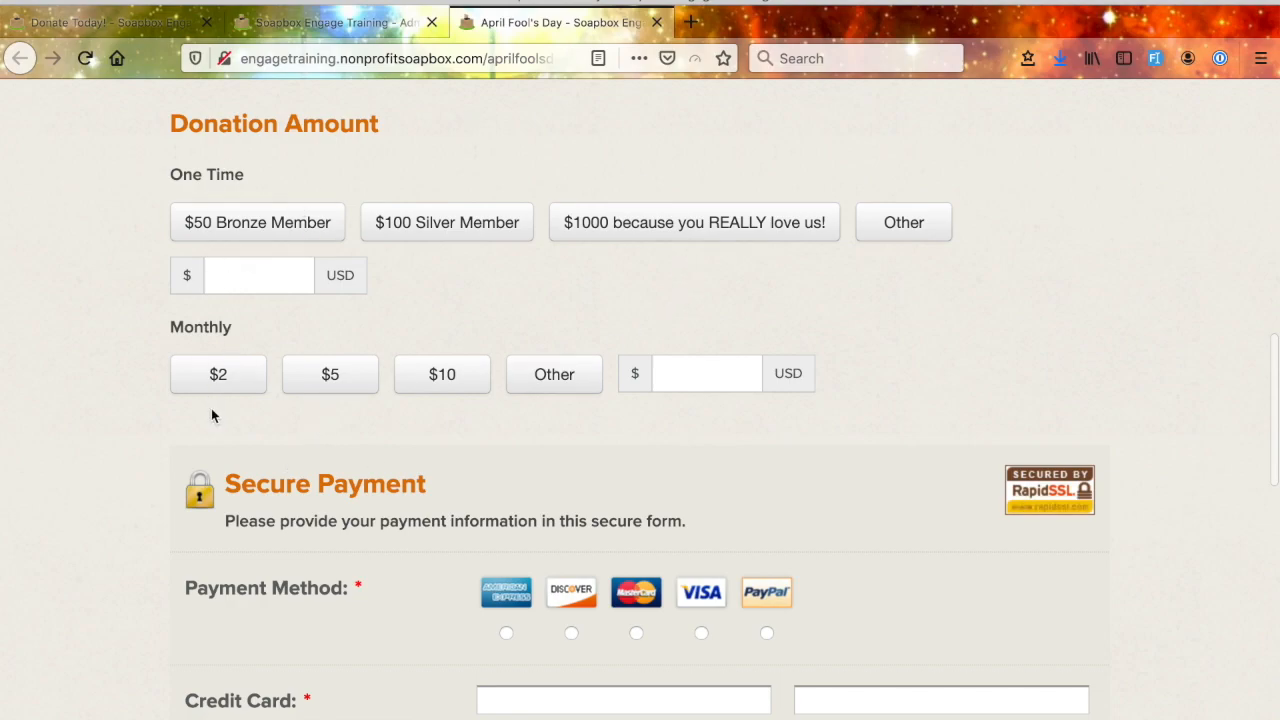
scroll(363, 443, down, 5)
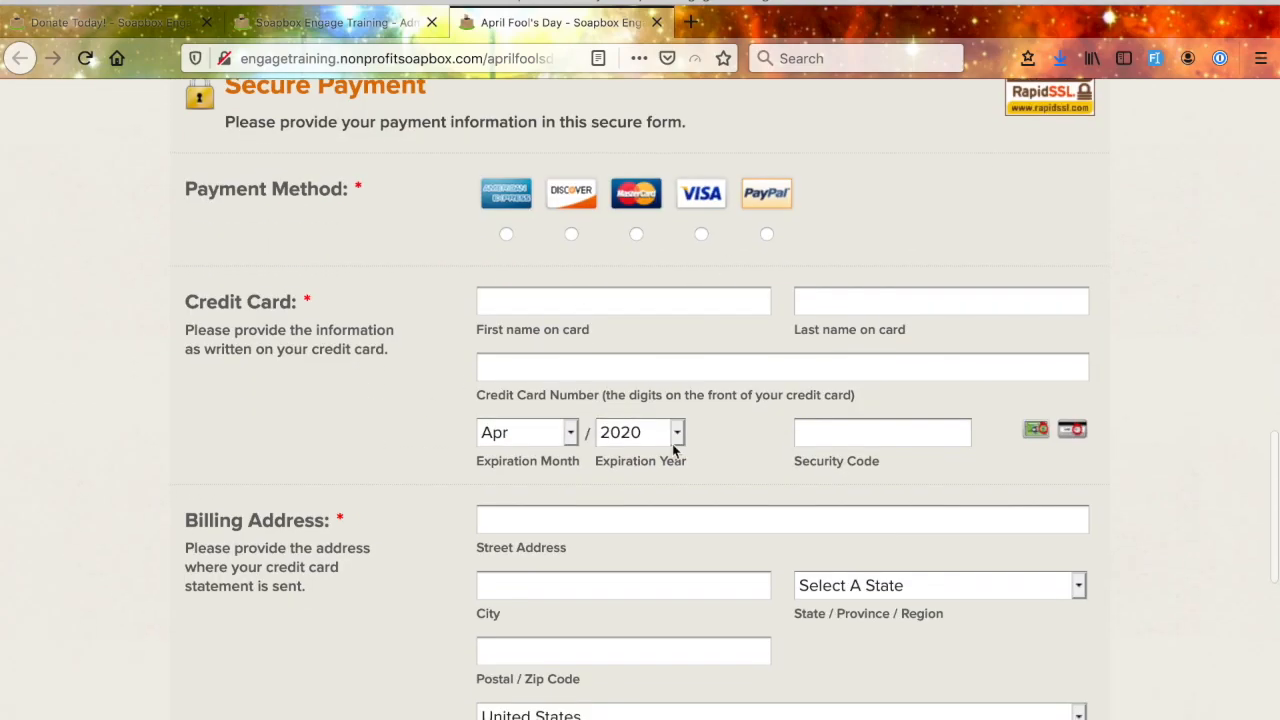
scroll(672, 443, down, 1)
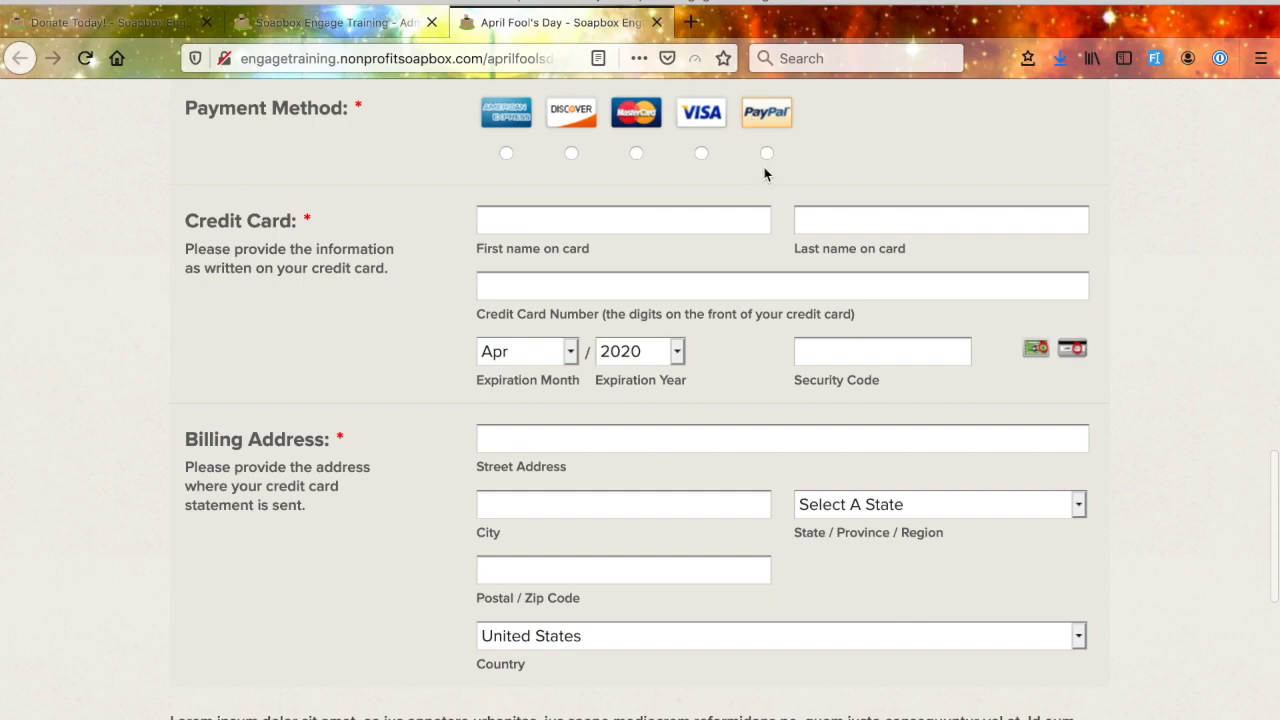
scroll(726, 408, down, 6)
scroll(722, 410, up, 2)
scroll(722, 409, down, 2)
scroll(720, 406, up, 12)
scroll(718, 404, up, 1)
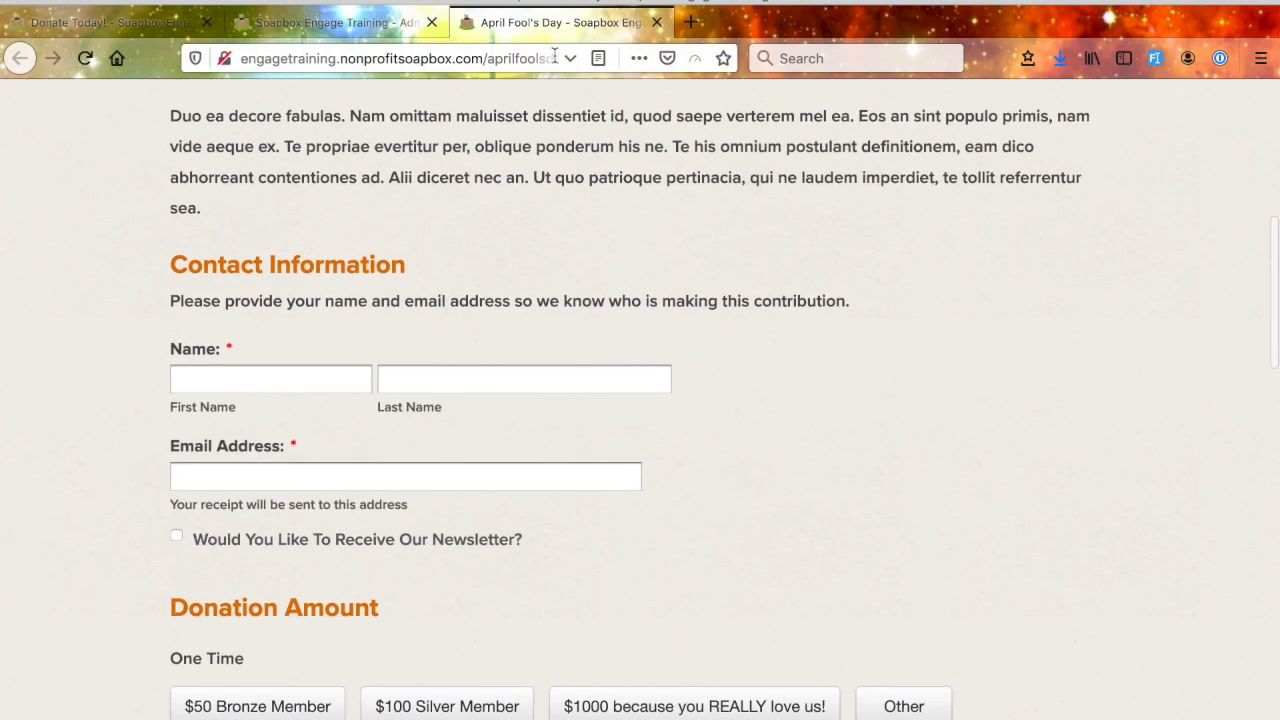
- Return to the form's administration, open its message settings and check the Send Email choices for the confirmation email
click(330, 22)
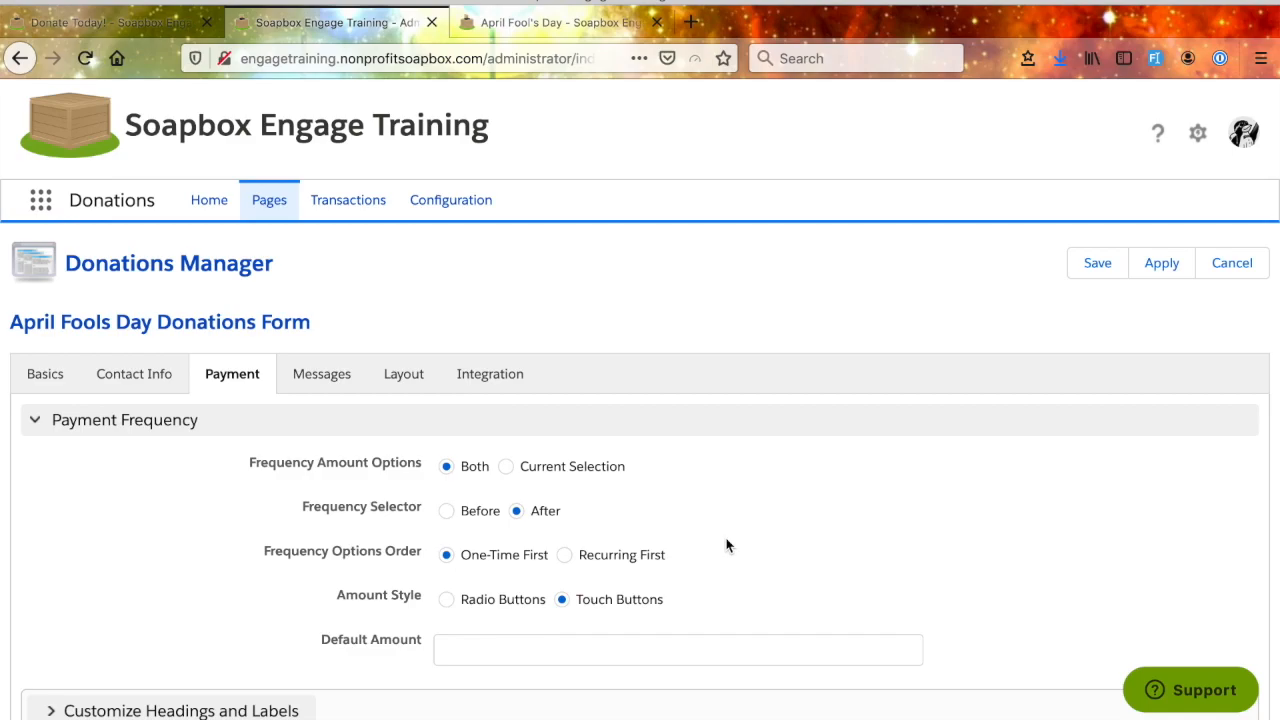
scroll(555, 430, down, 1)
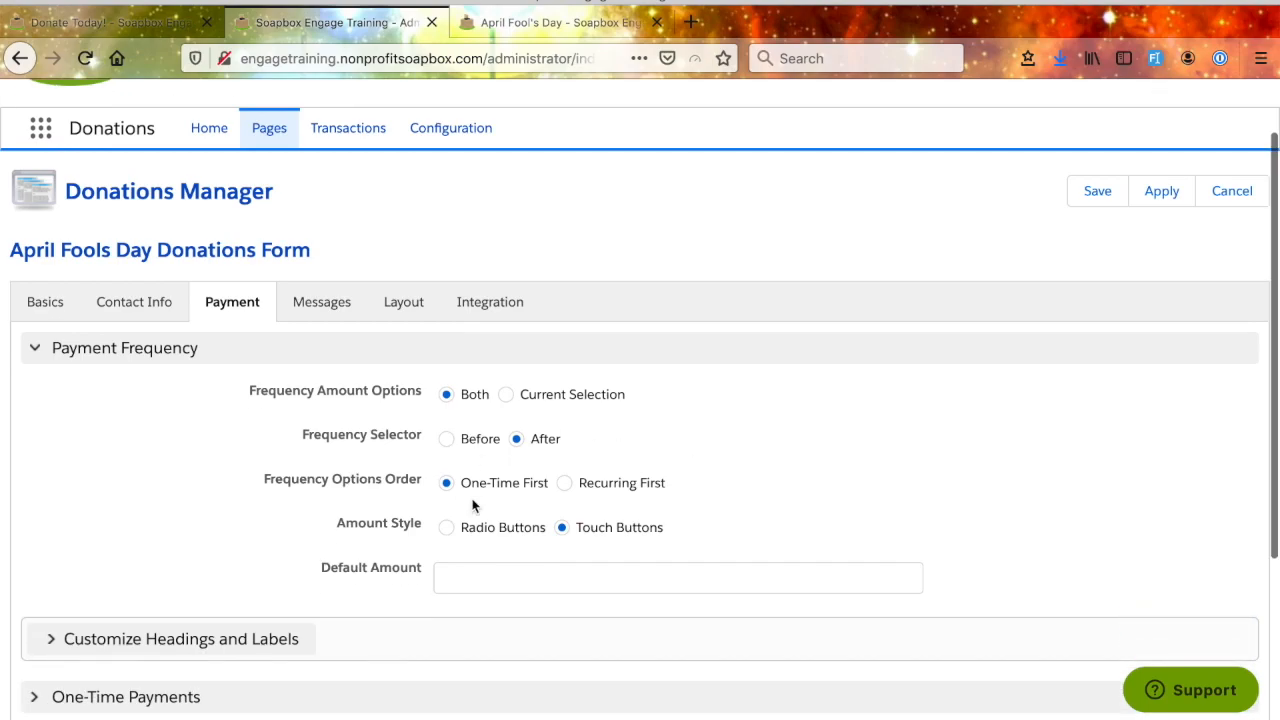
click(321, 310)
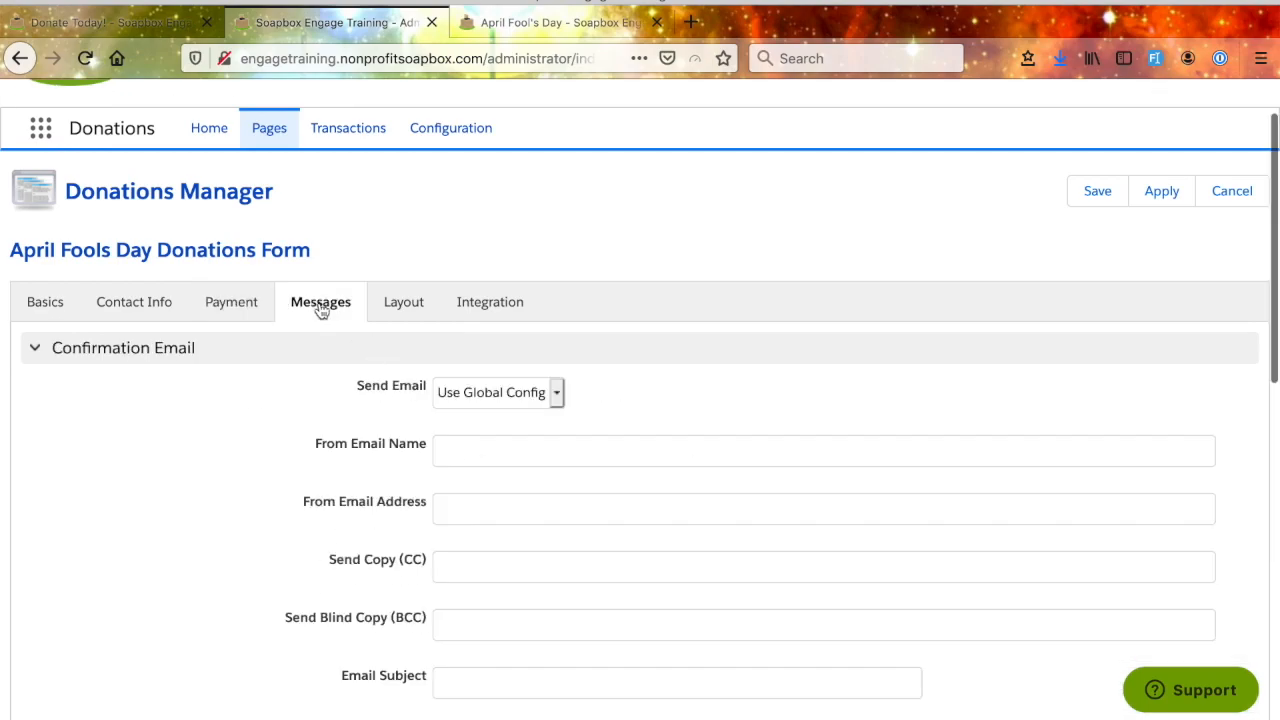
scroll(255, 567, down, 1)
scroll(255, 567, down, 3)
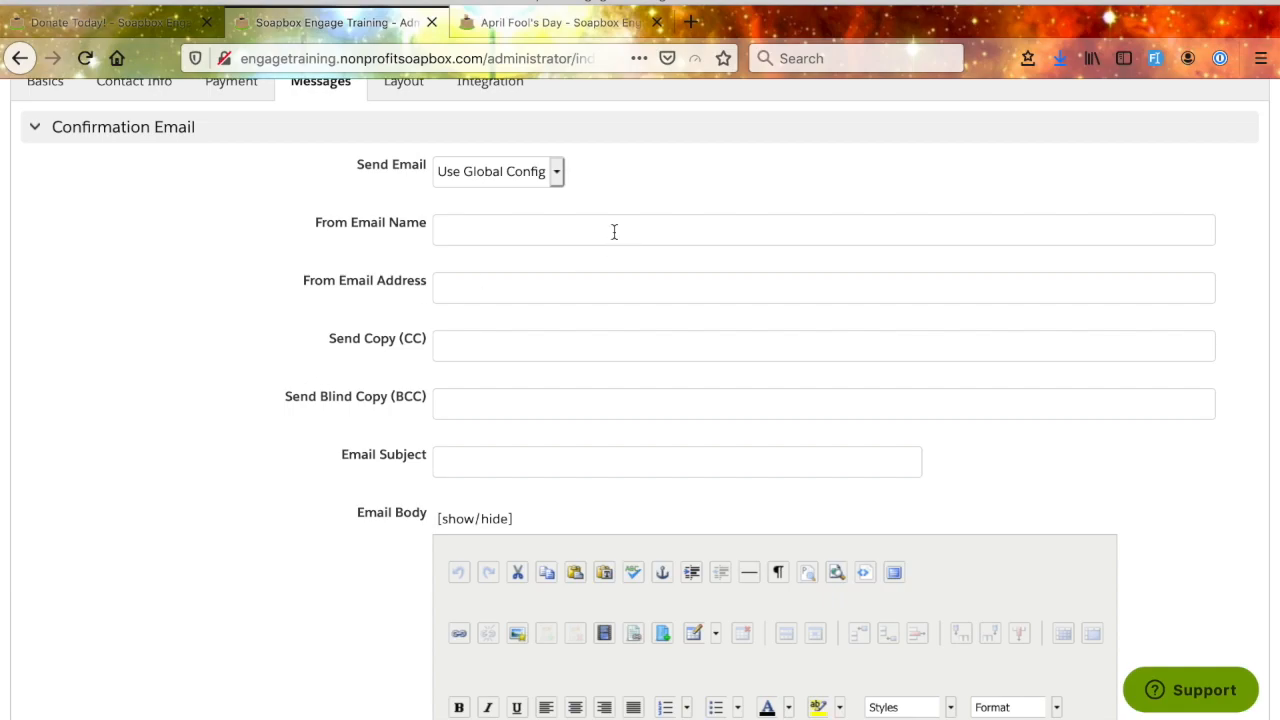
click(554, 170)
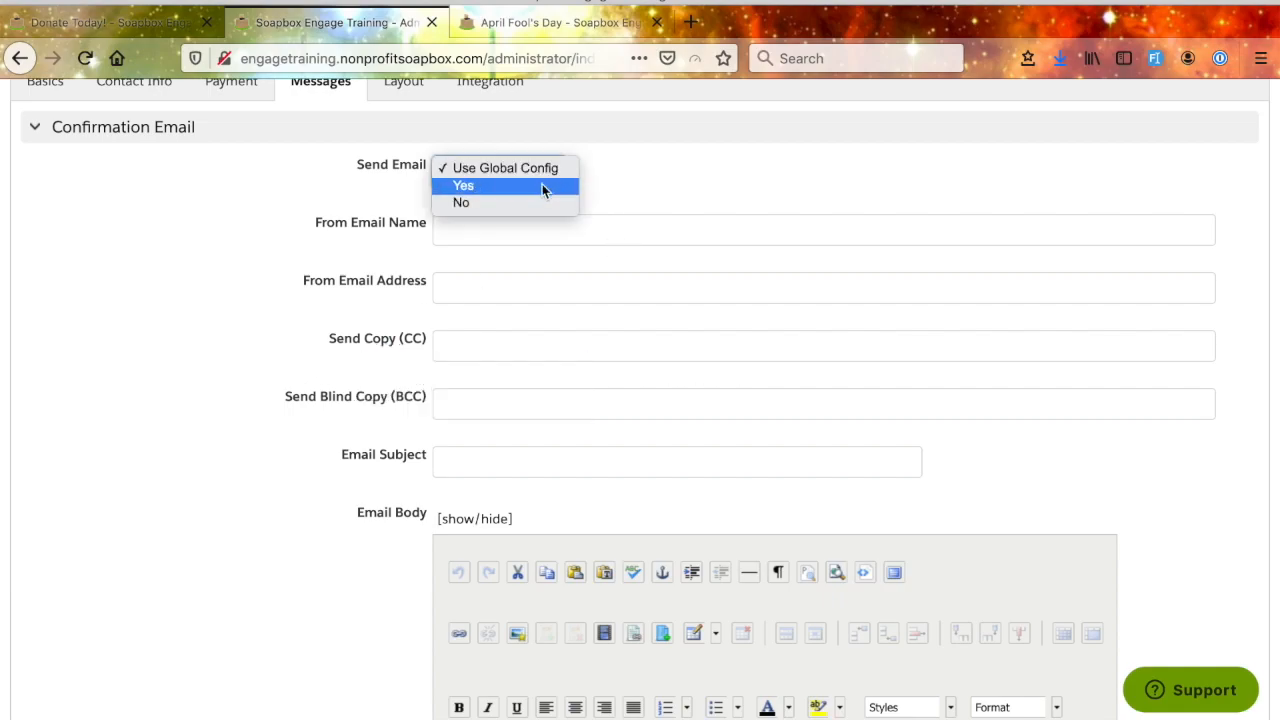
click(522, 168)
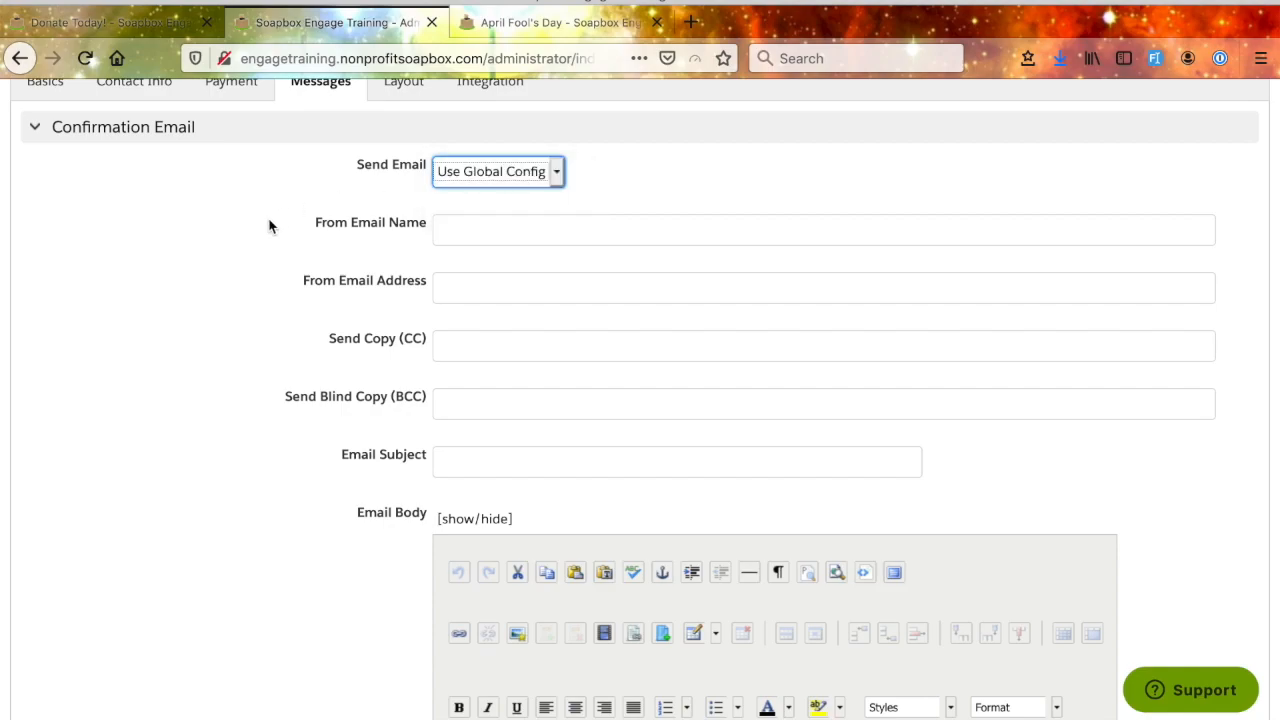
- Examine the confirmation email's sender name and address, CC, BCC, subject and body fields
scroll(302, 390, down, 1)
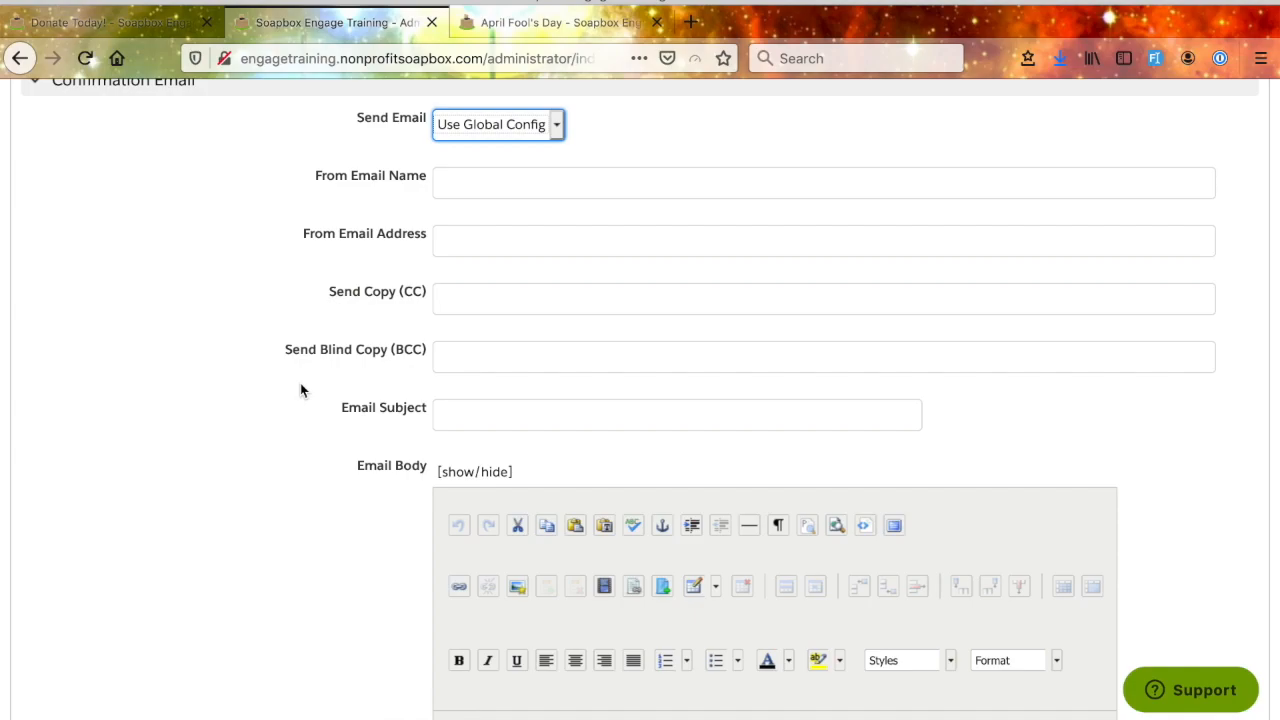
click(462, 182)
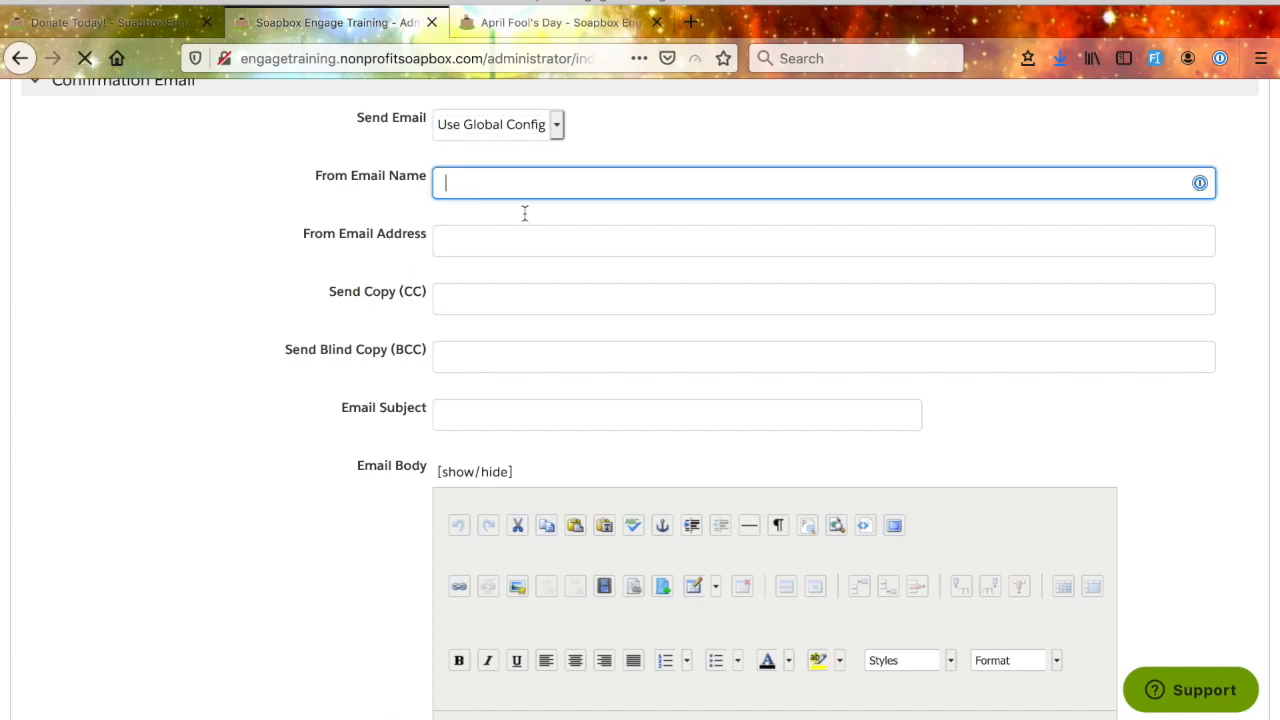
click(277, 234)
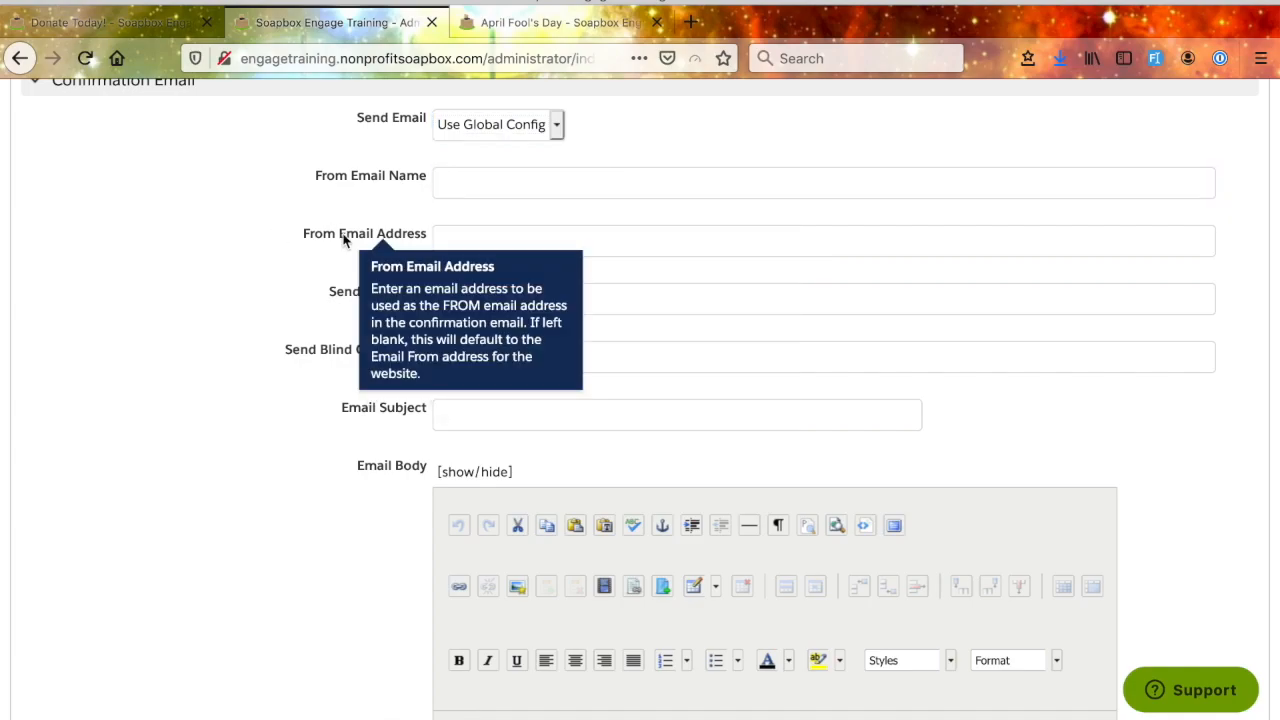
mouse_move(357, 289)
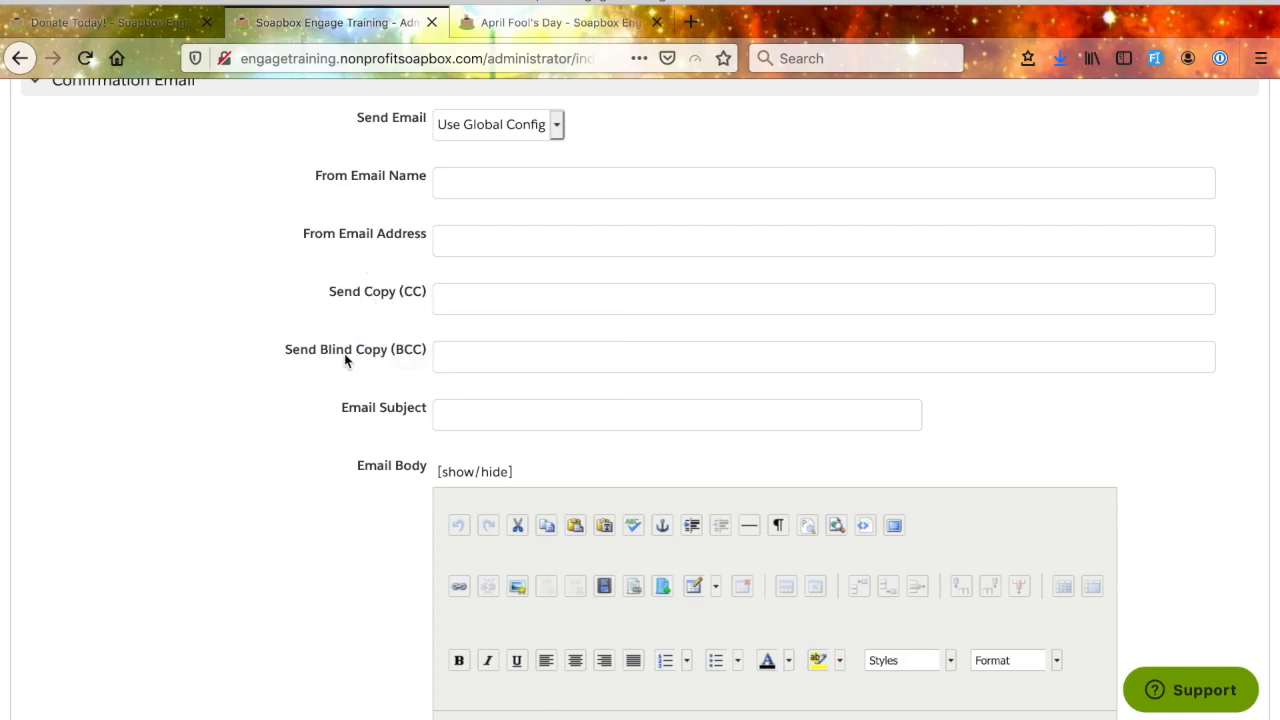
mouse_move(343, 356)
scroll(234, 465, down, 3)
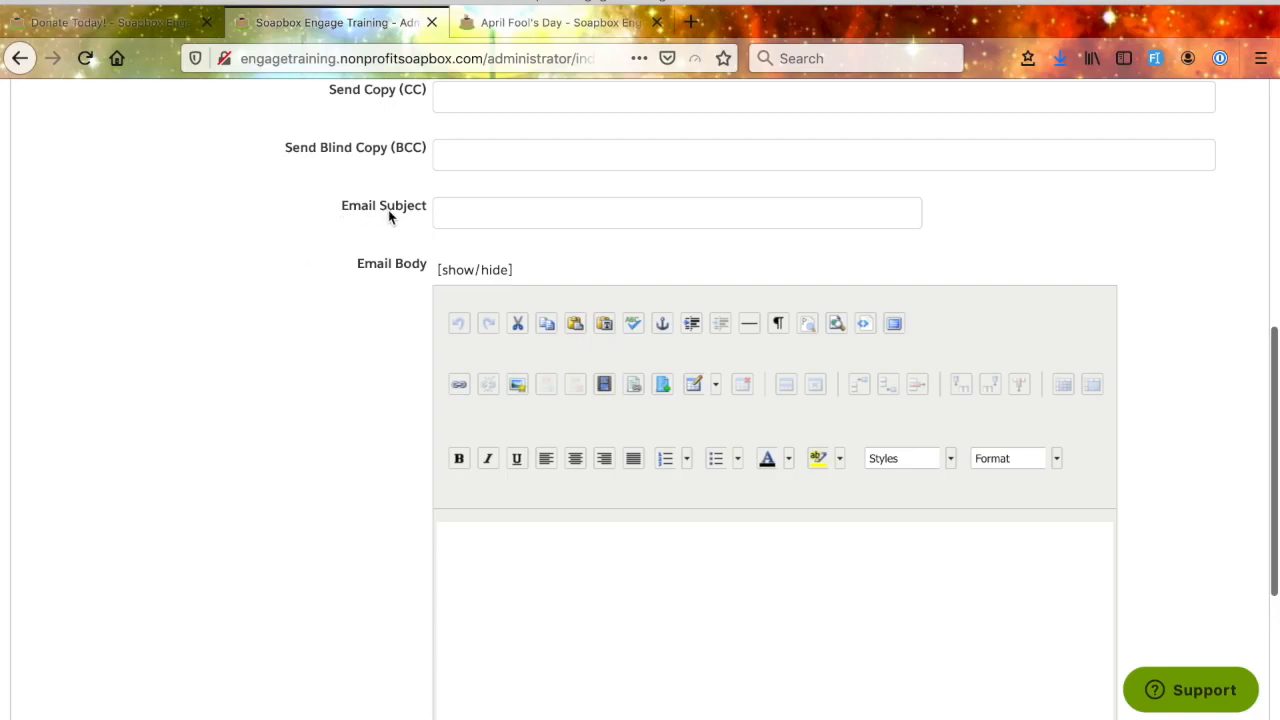
scroll(297, 440, down, 1)
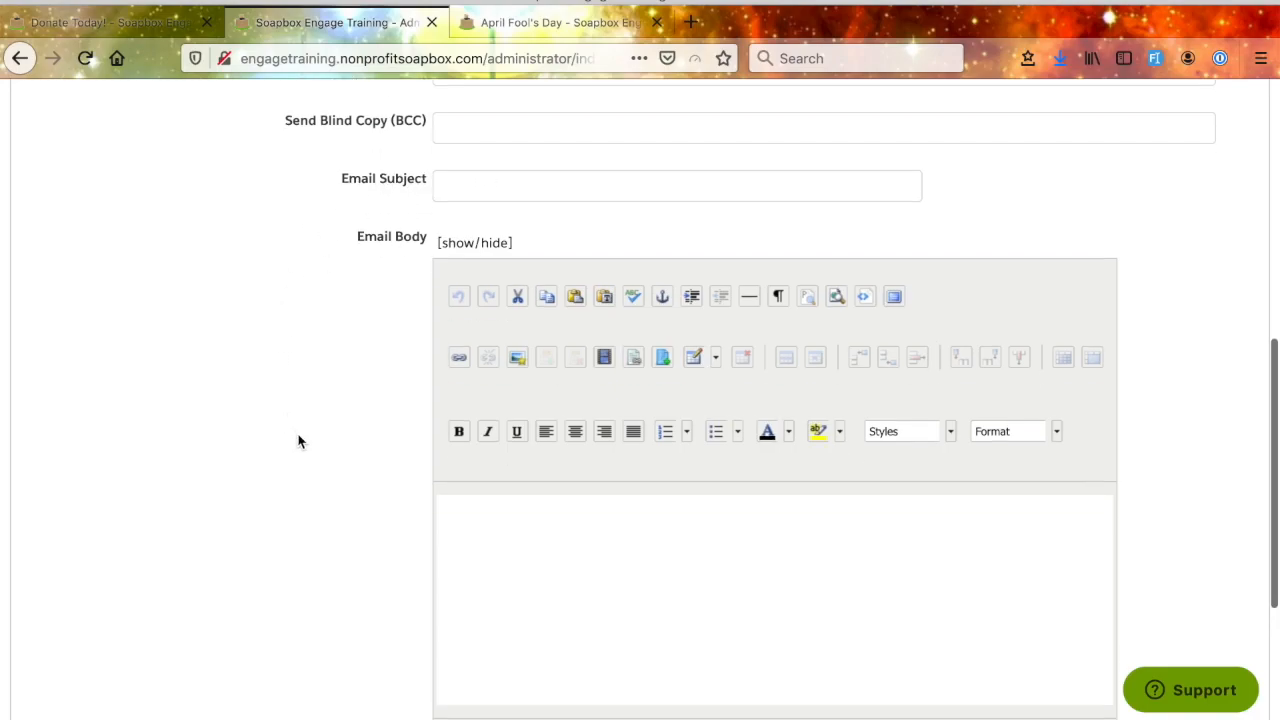
- Fill the confirmation email body with lorem ipsum placeholder text using the "!lorem" snippet
scroll(414, 406, down, 2)
click(510, 420)
text(!lorem)
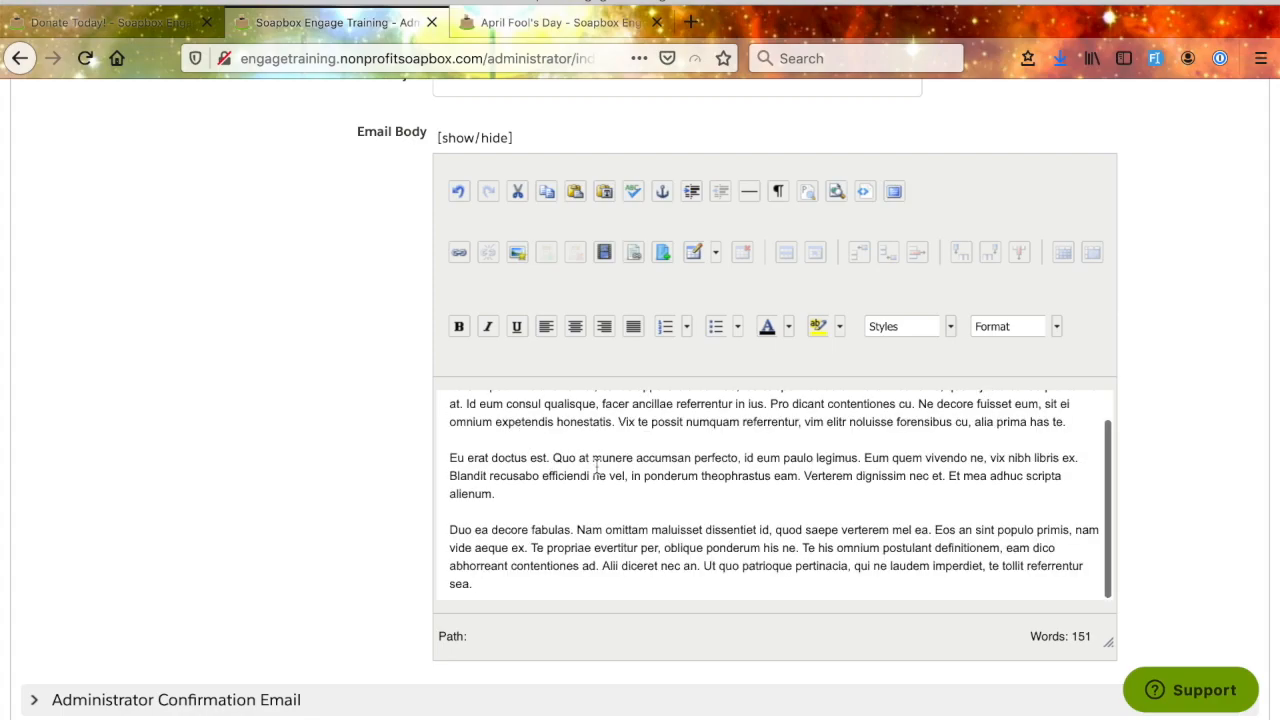
- Make the words around "dolor sit amet, ea" in the email body's first line bold
scroll(597, 466, up, 1)
drag(524, 414, 626, 414)
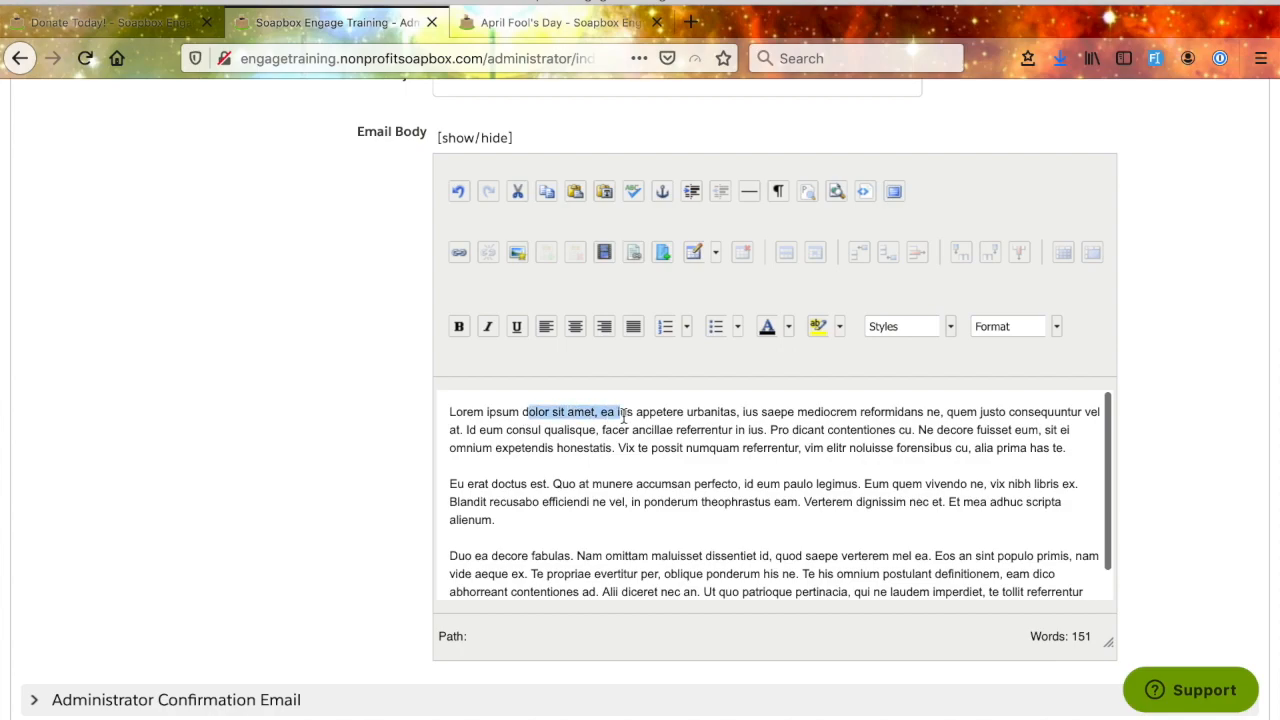
click(459, 327)
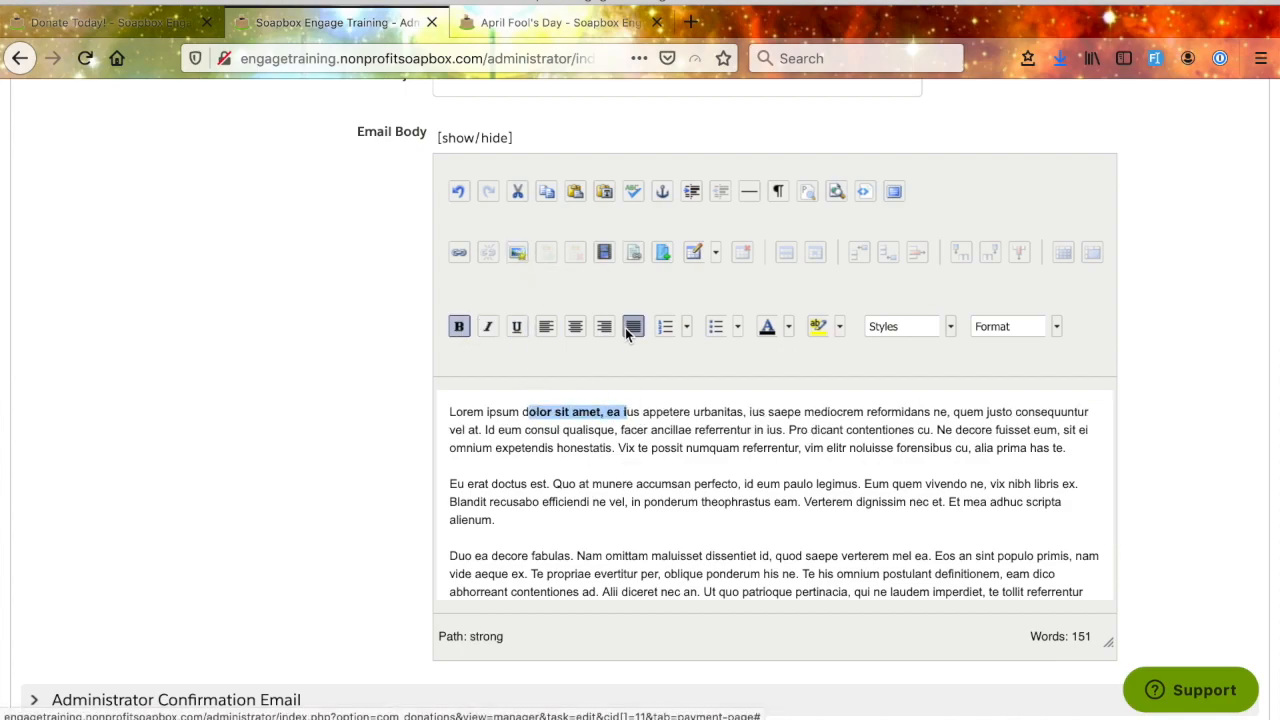
- Examine the list of variables that can be used in the confirmation email's body
scroll(586, 487, down, 1)
scroll(586, 487, up, 1)
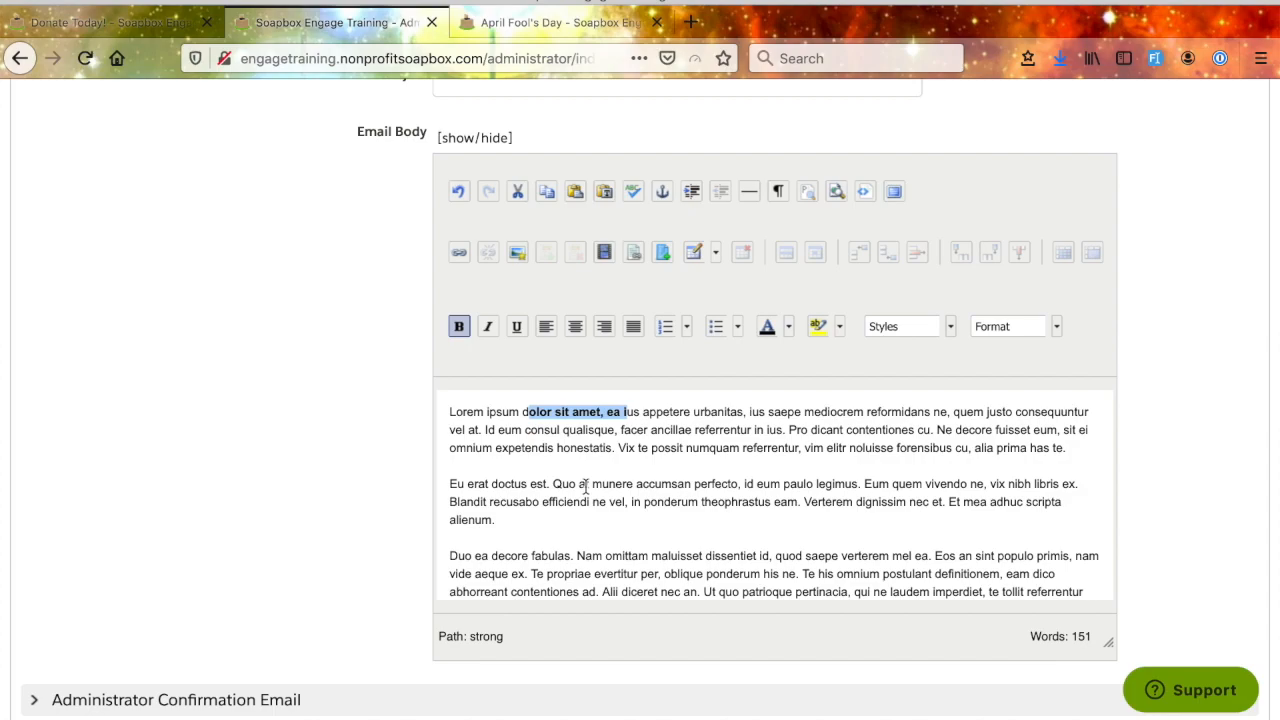
scroll(586, 487, up, 2)
scroll(362, 542, down, 2)
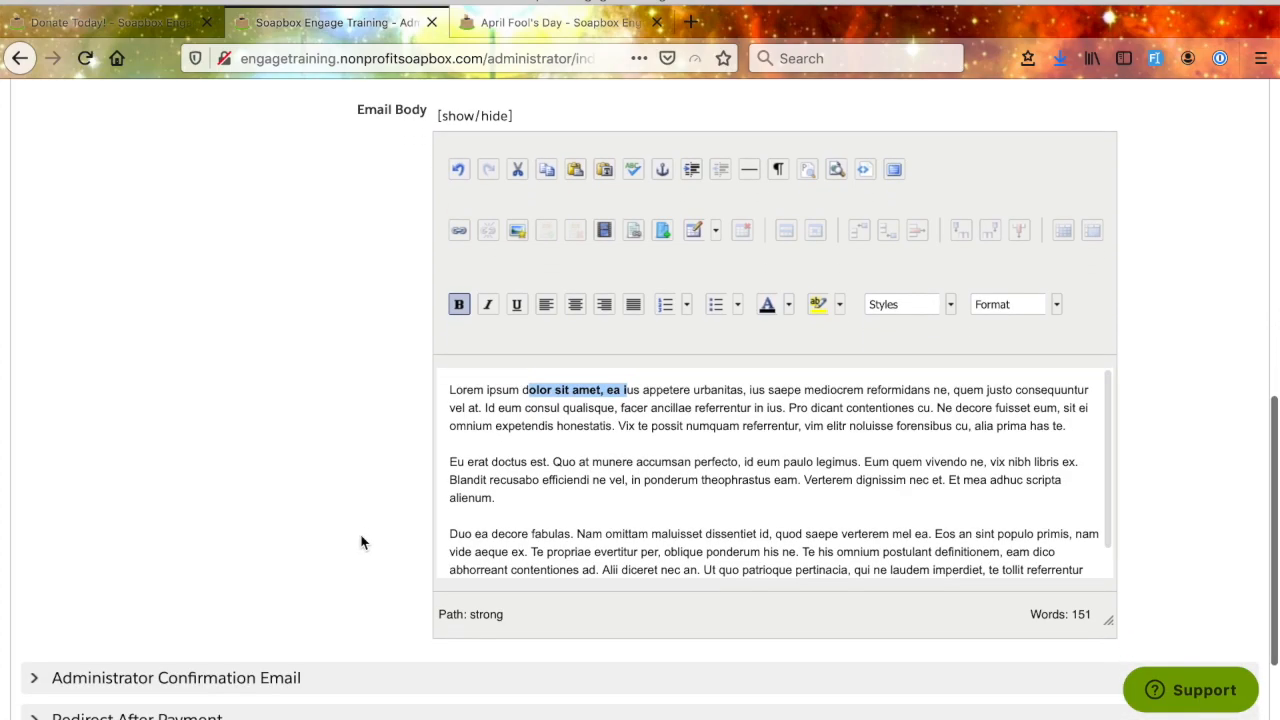
scroll(362, 542, up, 1)
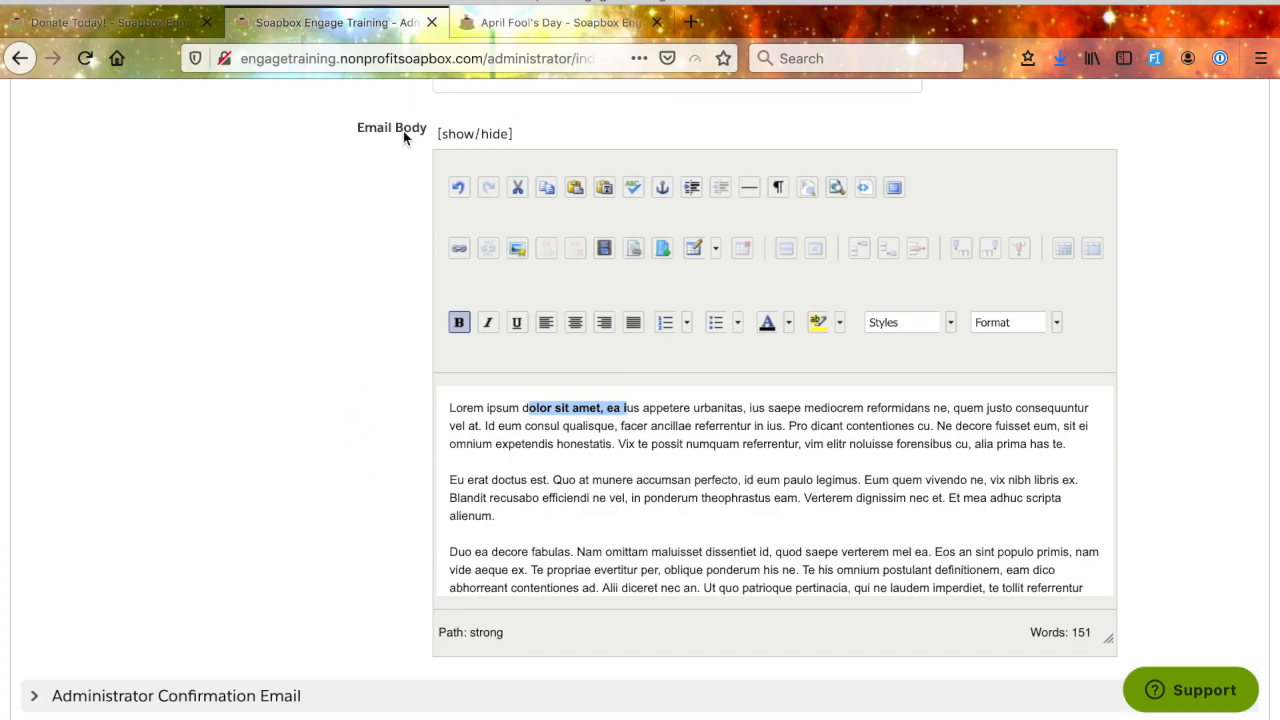
scroll(391, 146, up, 3)
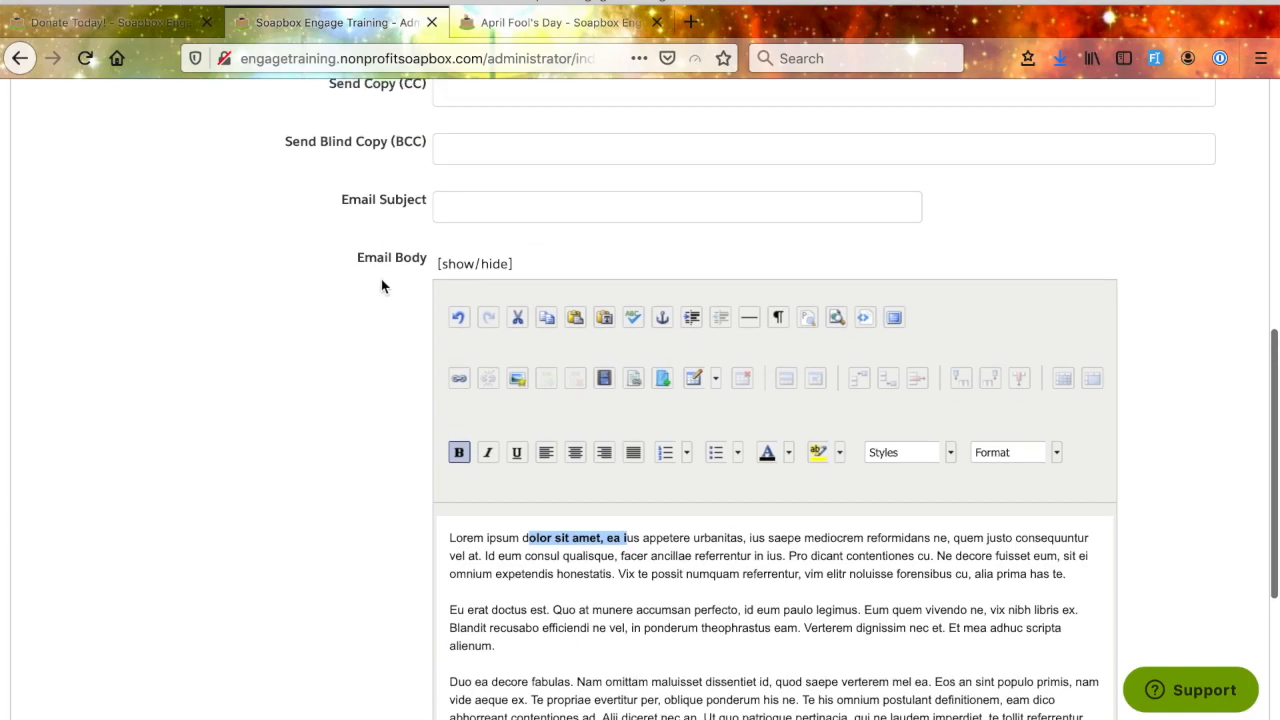
scroll(383, 300, up, 2)
scroll(387, 335, up, 2)
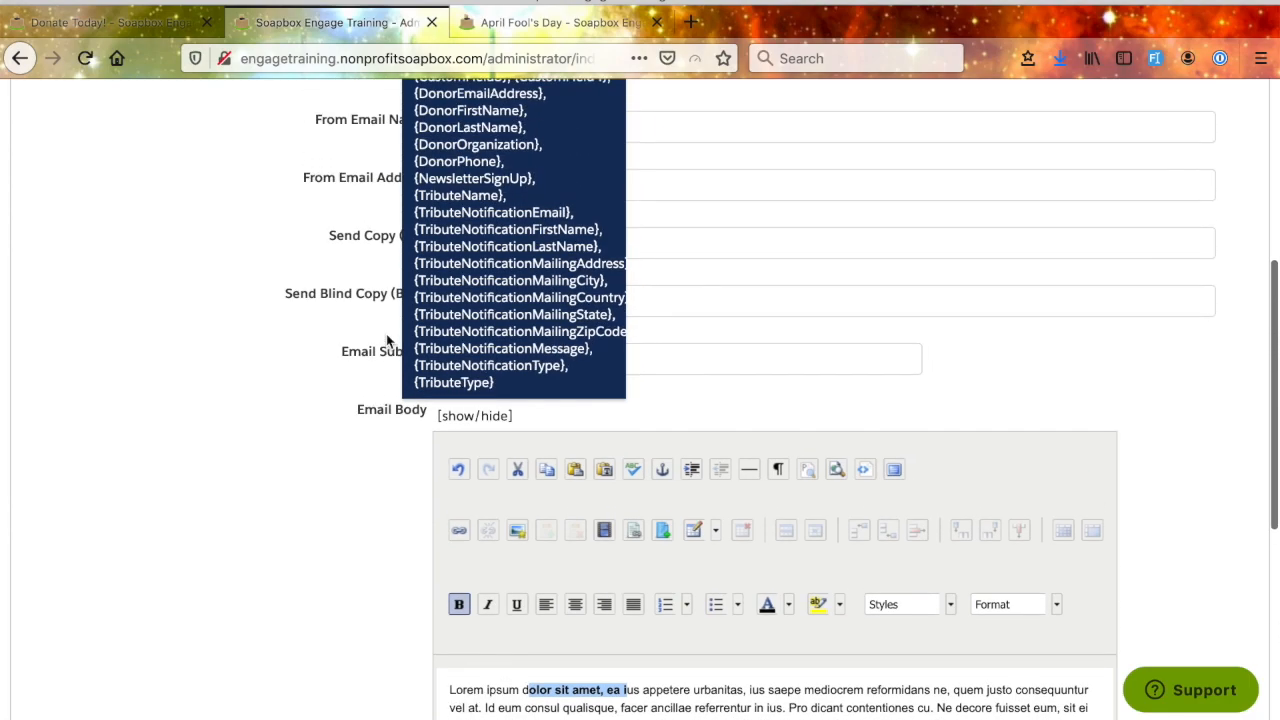
scroll(389, 340, up, 3)
scroll(401, 546, up, 1)
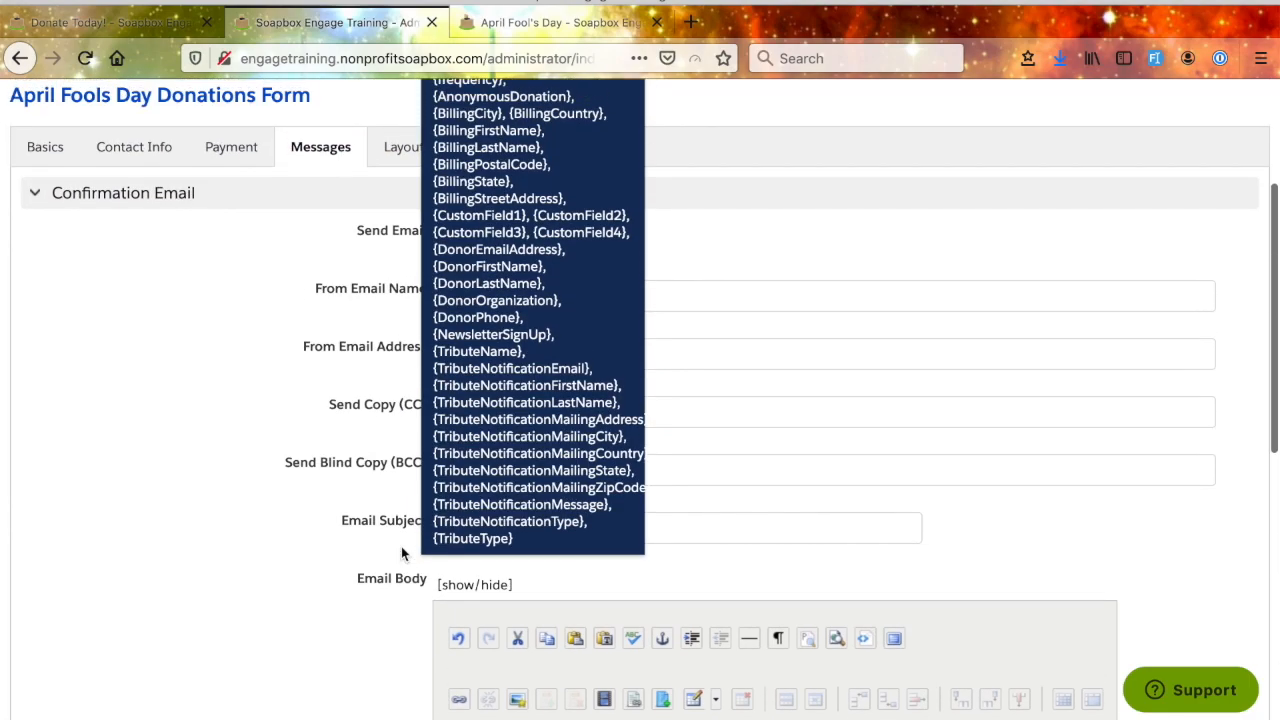
scroll(401, 546, up, 3)
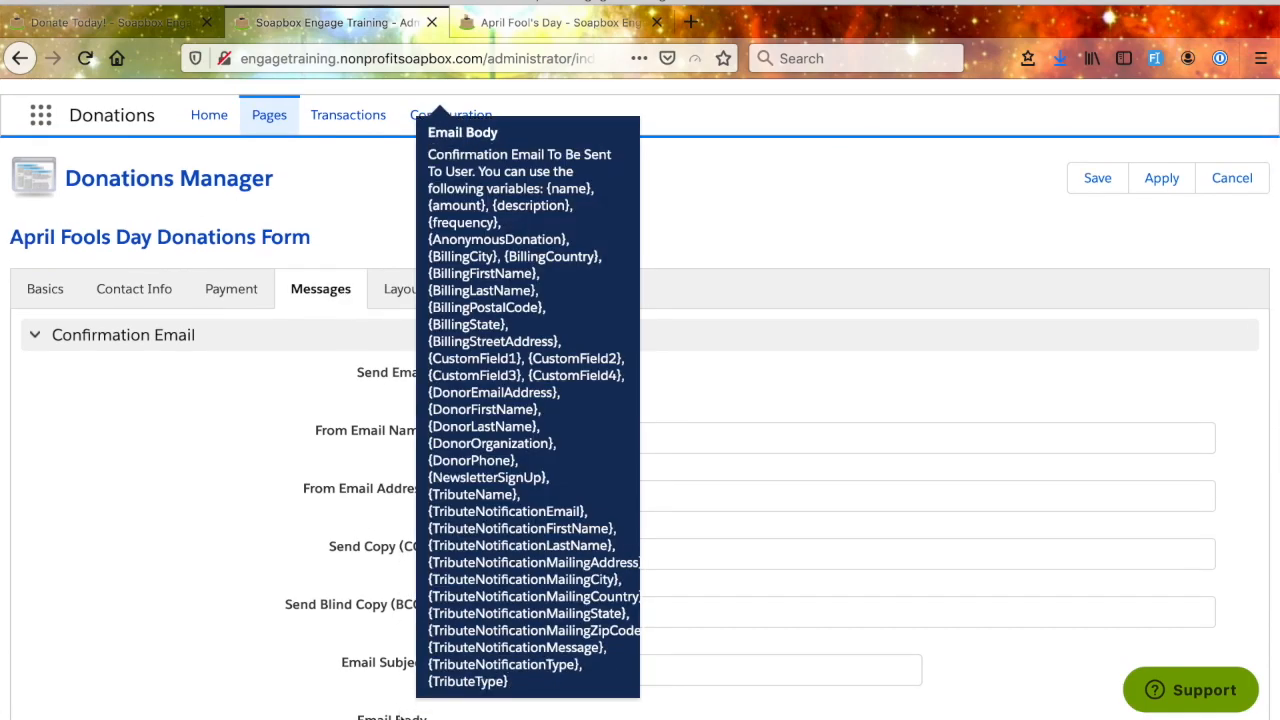
scroll(491, 649, down, 12)
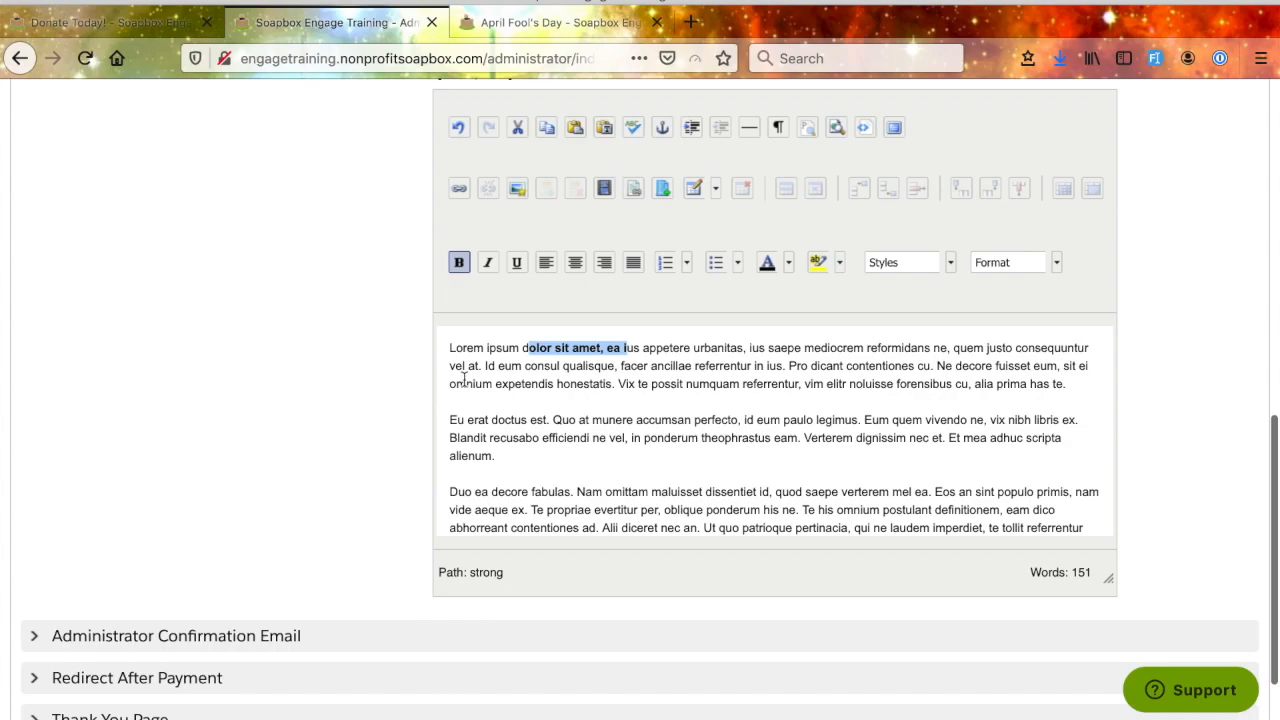
- Add the greeting "Thank you, {name} - for donating!" as its own paragraph above the placeholder text in the confirmation email body
click(450, 348)
text(Thanksyou)
key(BackSpace)
key(BackSpace)
key(BackSpace)
key(BackSpace)
text(you, )
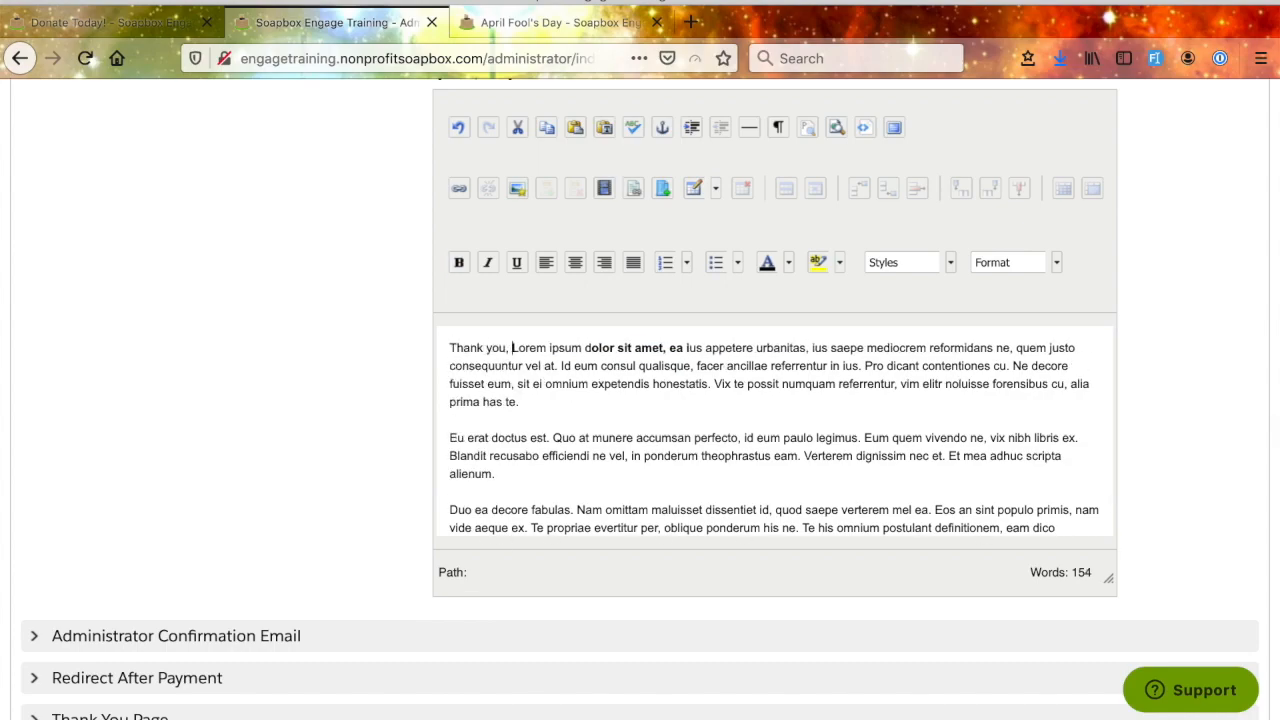
text({}name)
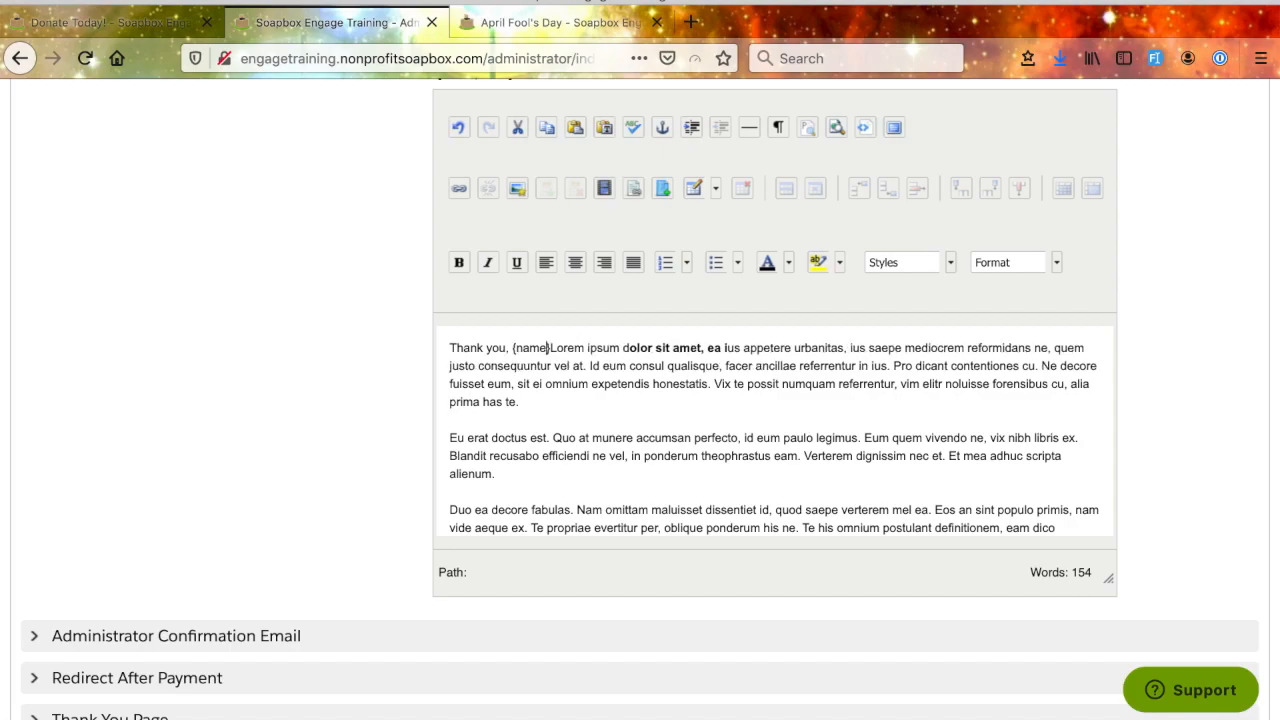
text(- for donat)
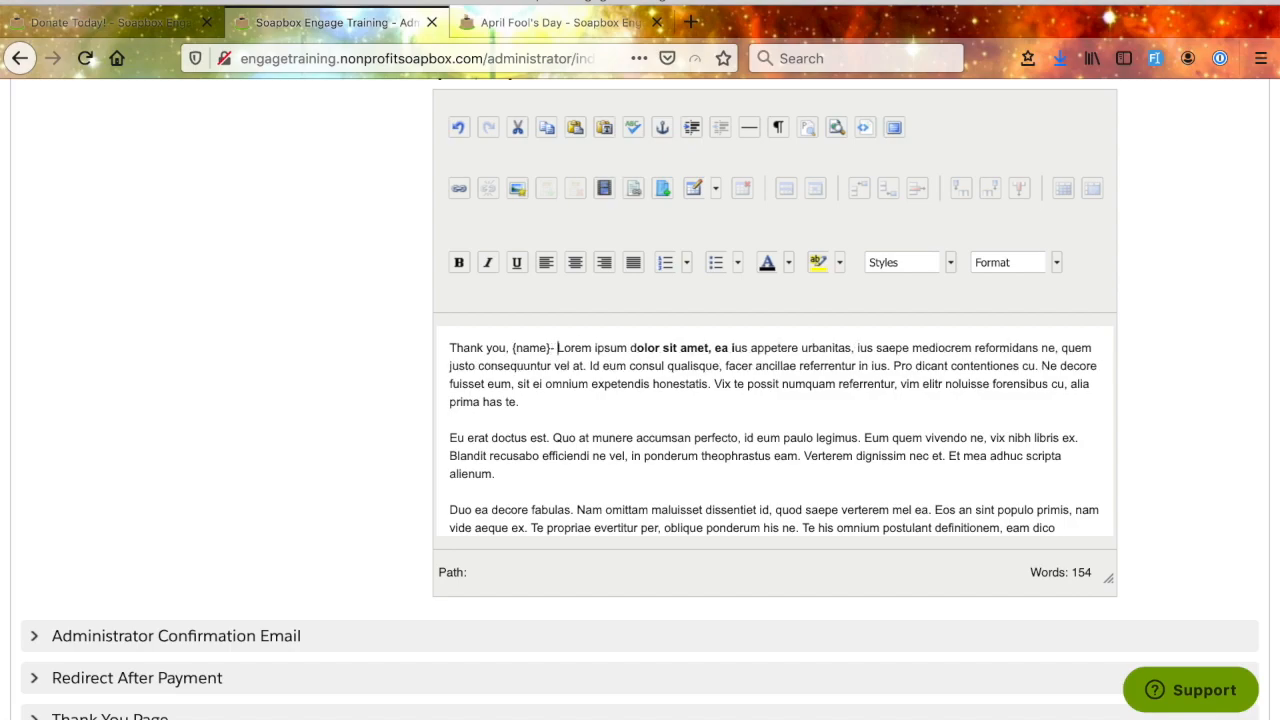
text(ing)
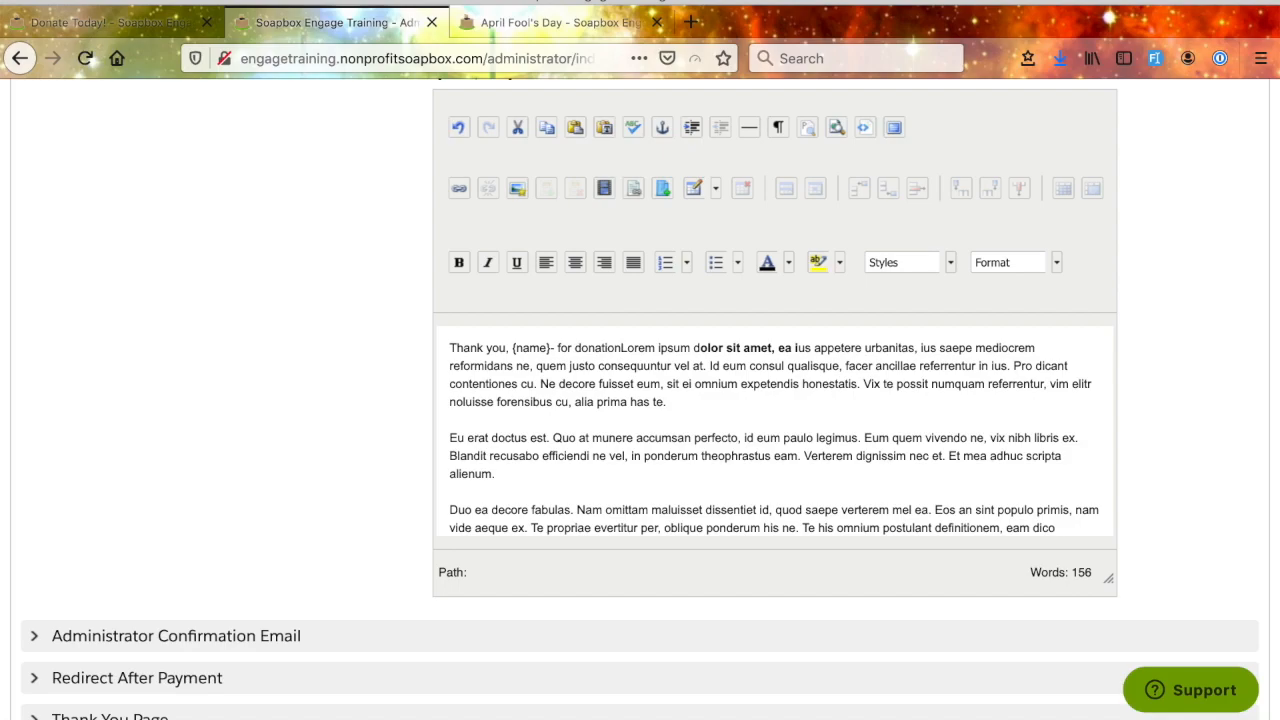
text(!)
key(Return)
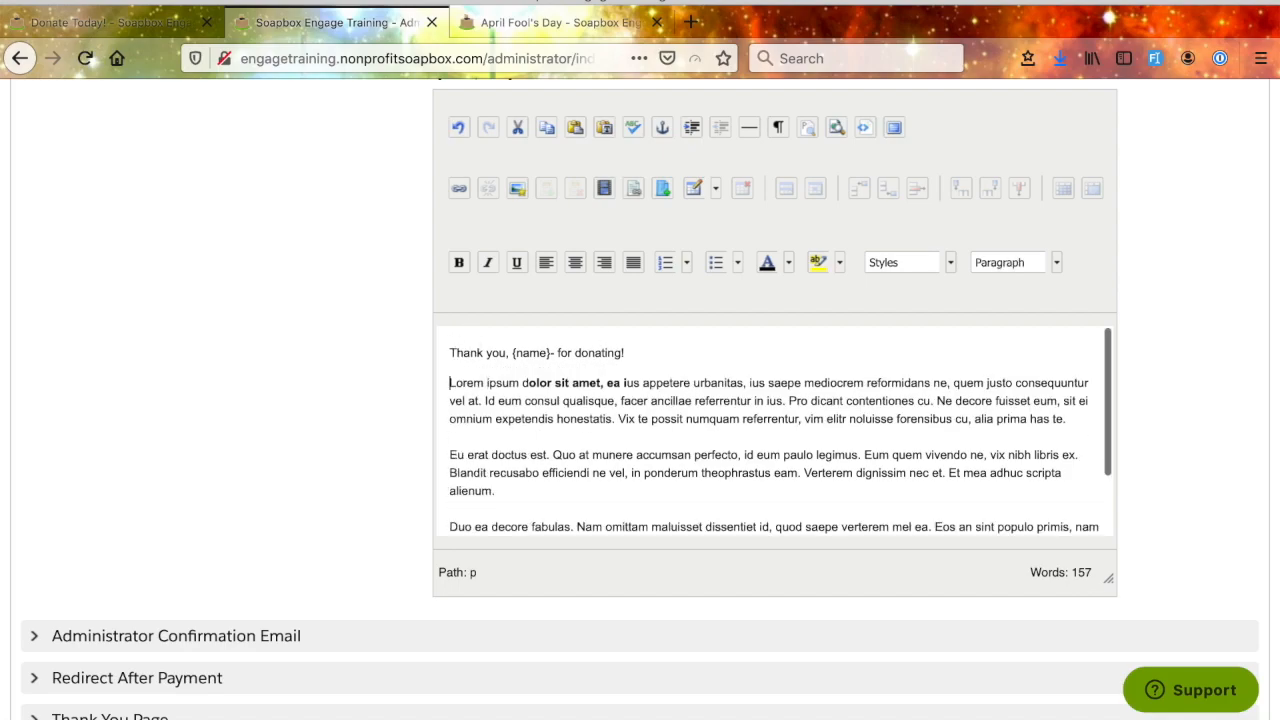
click(552, 353)
key(Down)
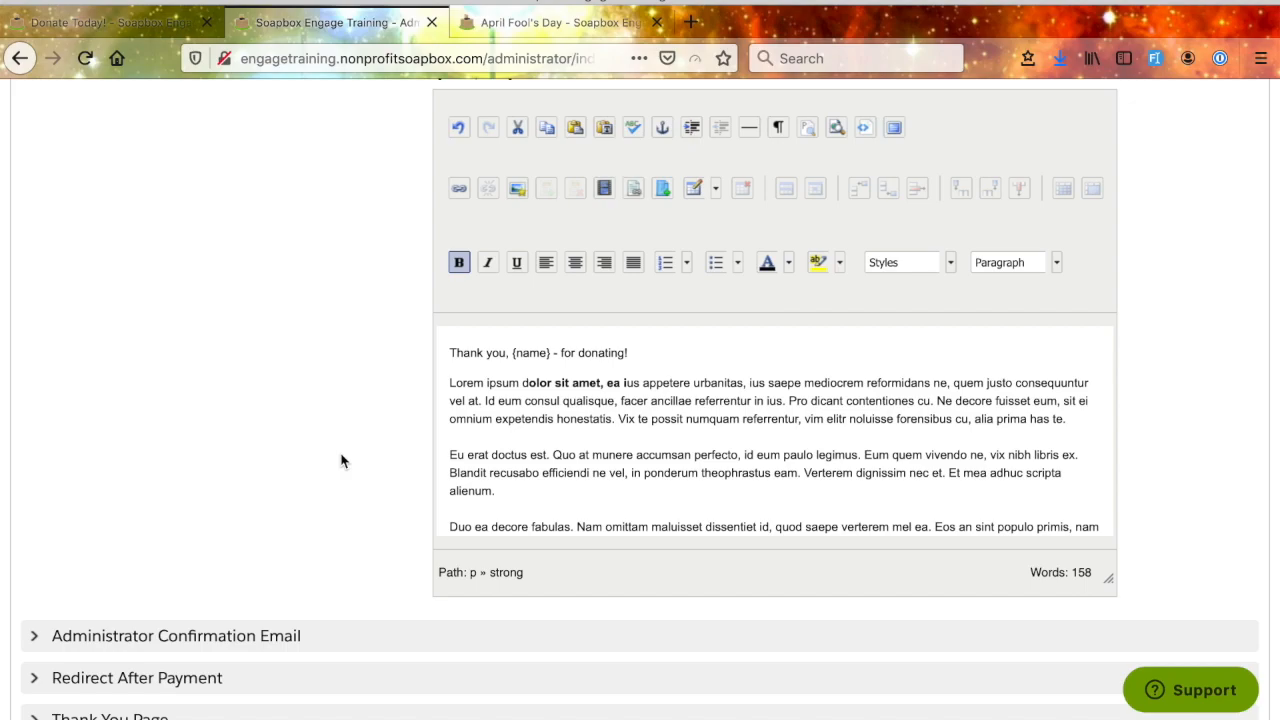
- Expand the Administrator Confirmation Email section and examine its fields
scroll(341, 461, up, 3)
scroll(341, 461, up, 2)
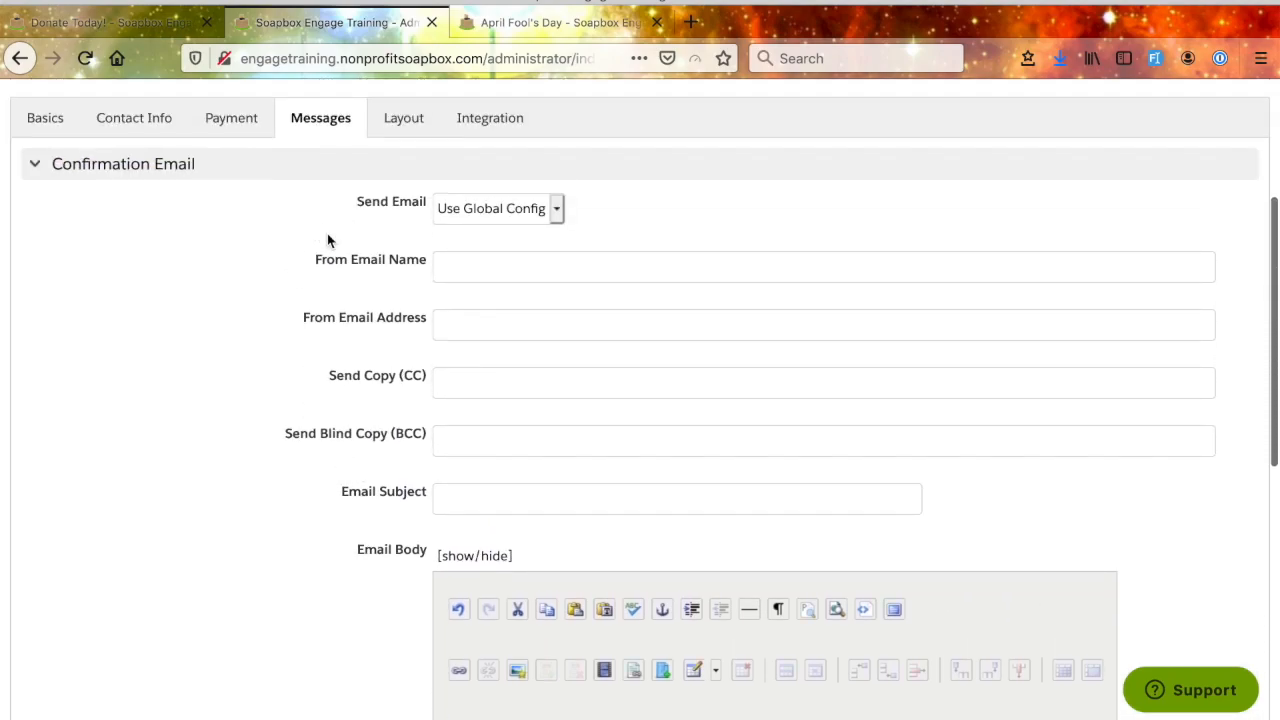
scroll(307, 457, down, 6)
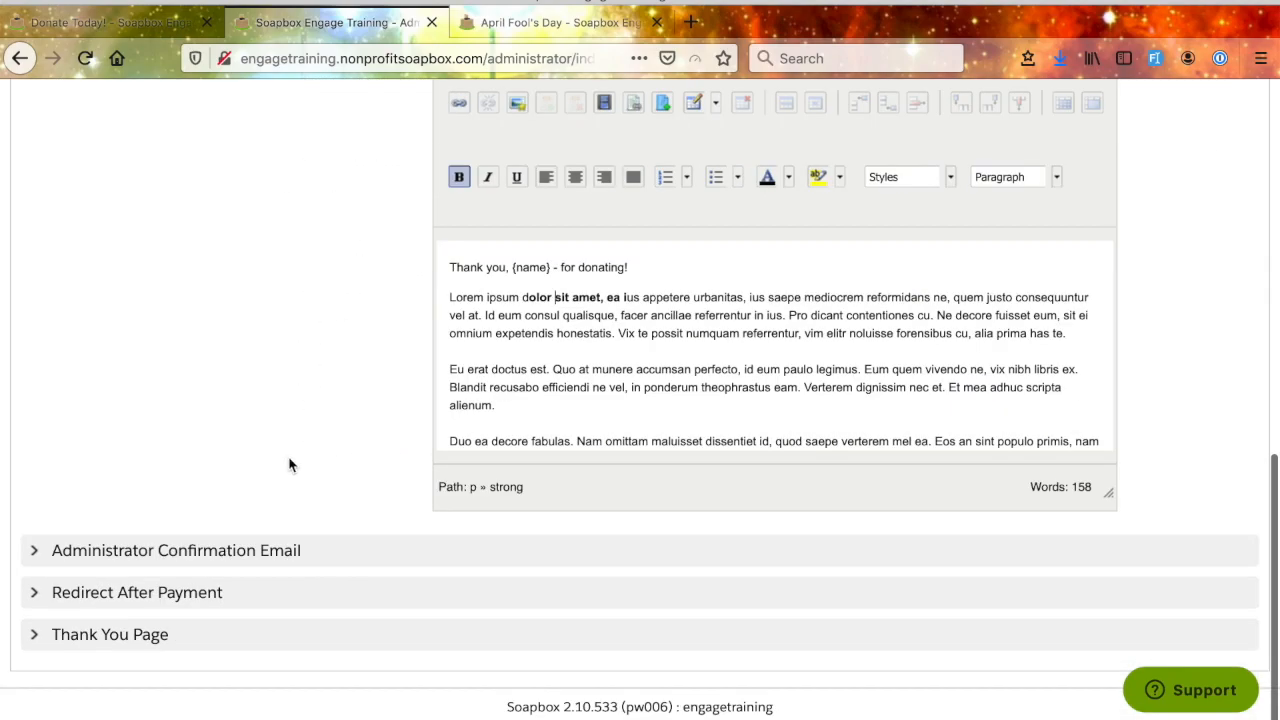
click(201, 556)
scroll(336, 471, down, 2)
scroll(336, 471, down, 4)
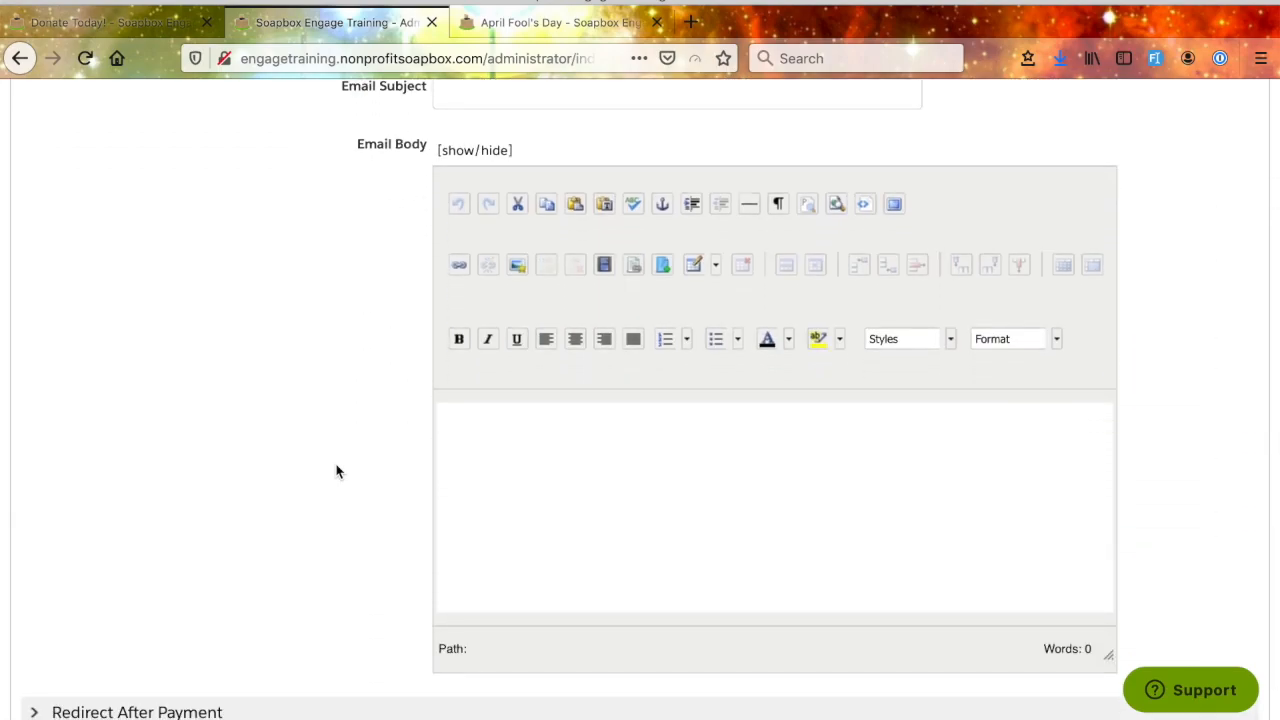
scroll(337, 471, up, 1)
scroll(337, 471, down, 1)
- Write "Another donation, woohoo!" in the administrator confirmation email's body, followed by a new paragraph
click(536, 449)
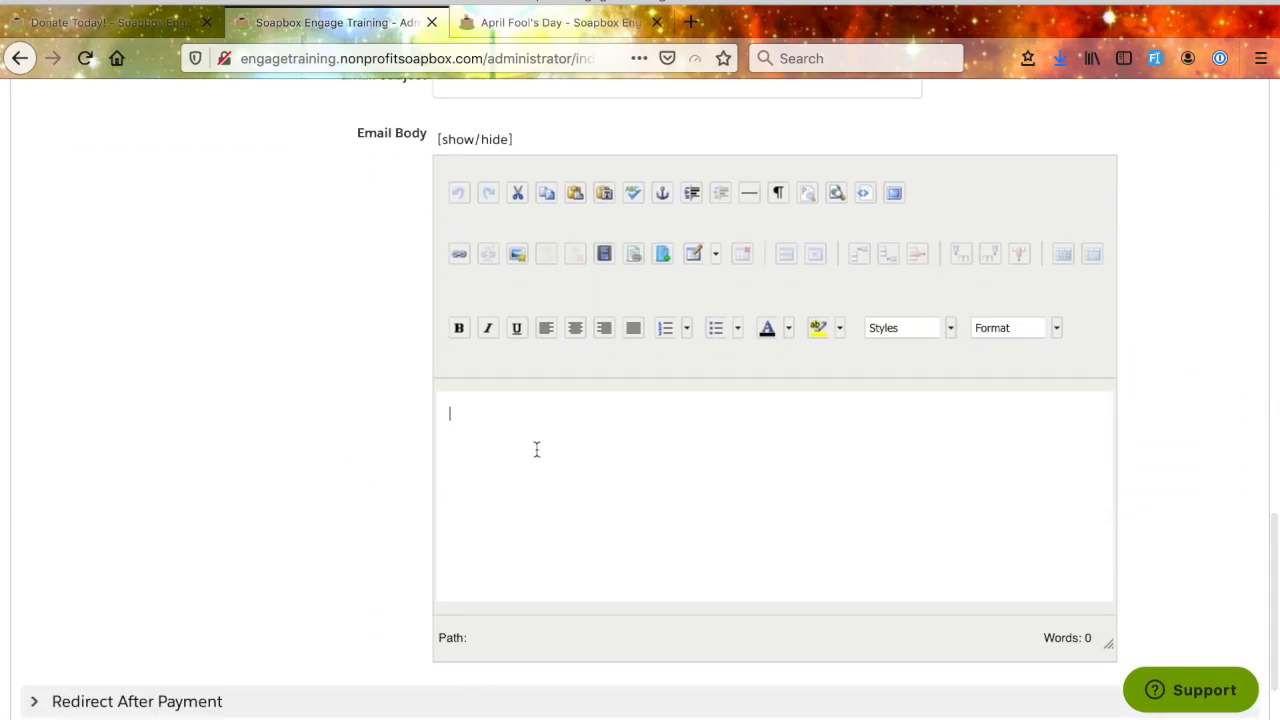
text(Another donations, a)
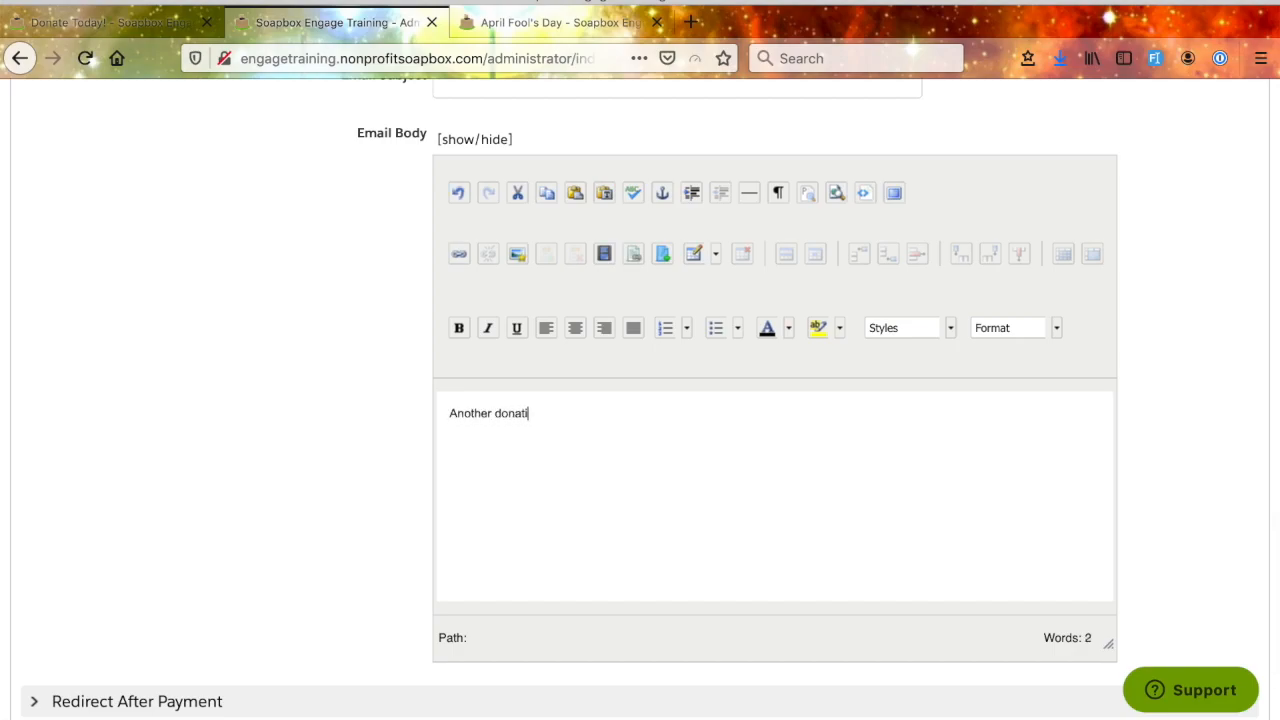
key(BackSpace)
key(BackSpace)
key(BackSpace)
text(woohoo!)
key(Return)
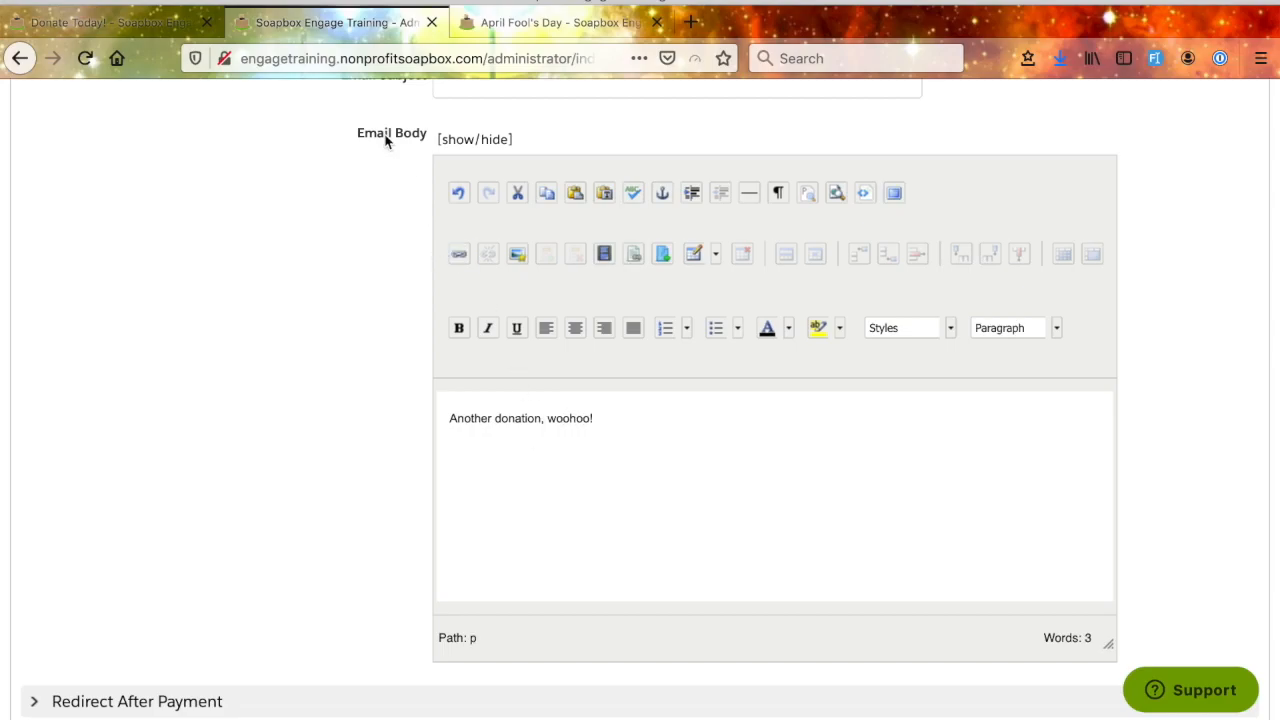
- Examine the list of variables available for the administrator email's body
mouse_move(386, 137)
scroll(385, 141, up, 3)
scroll(385, 141, up, 3)
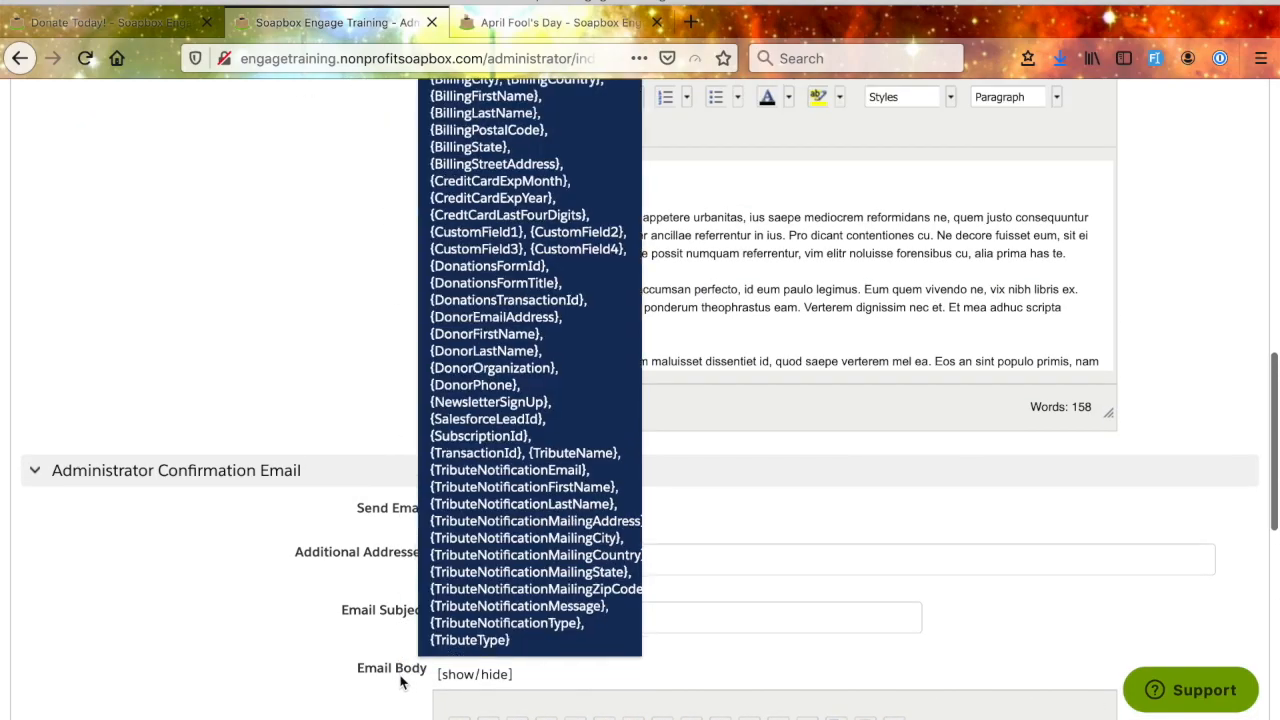
scroll(403, 680, down, 6)
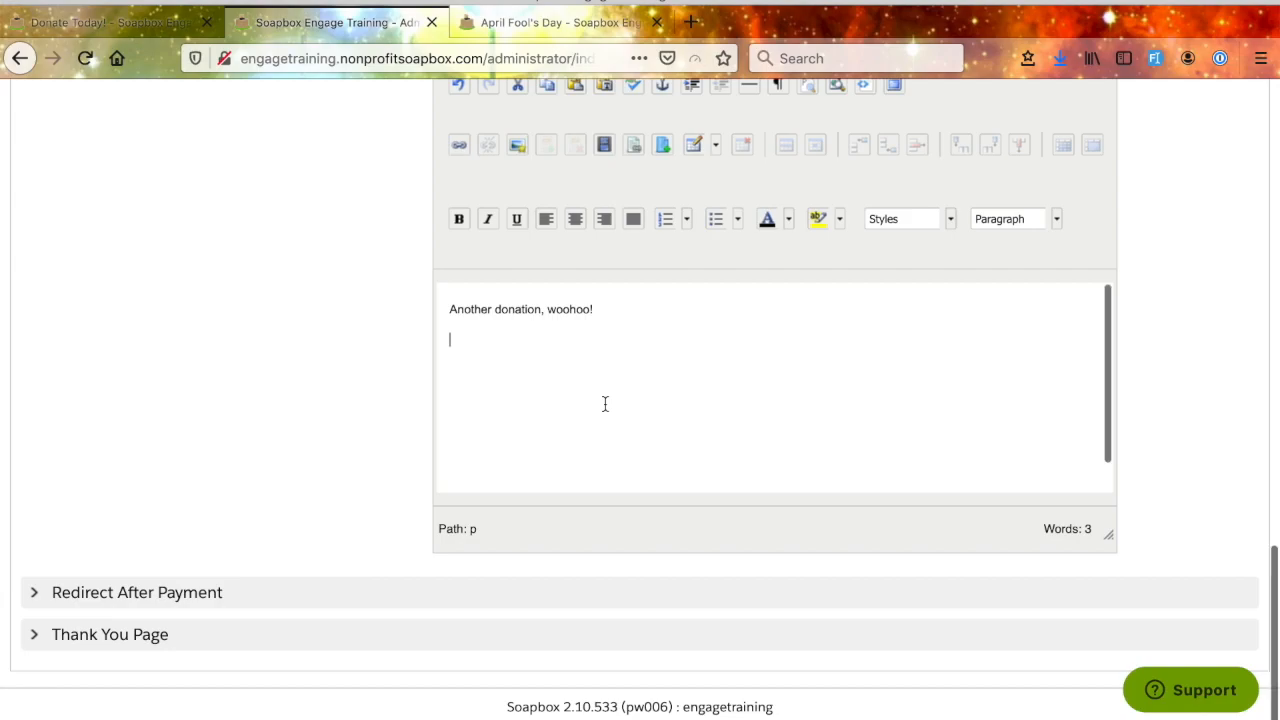
- Set Send Email to Yes for the administrator confirmation email and check its Additional Addresses field
scroll(529, 408, up, 4)
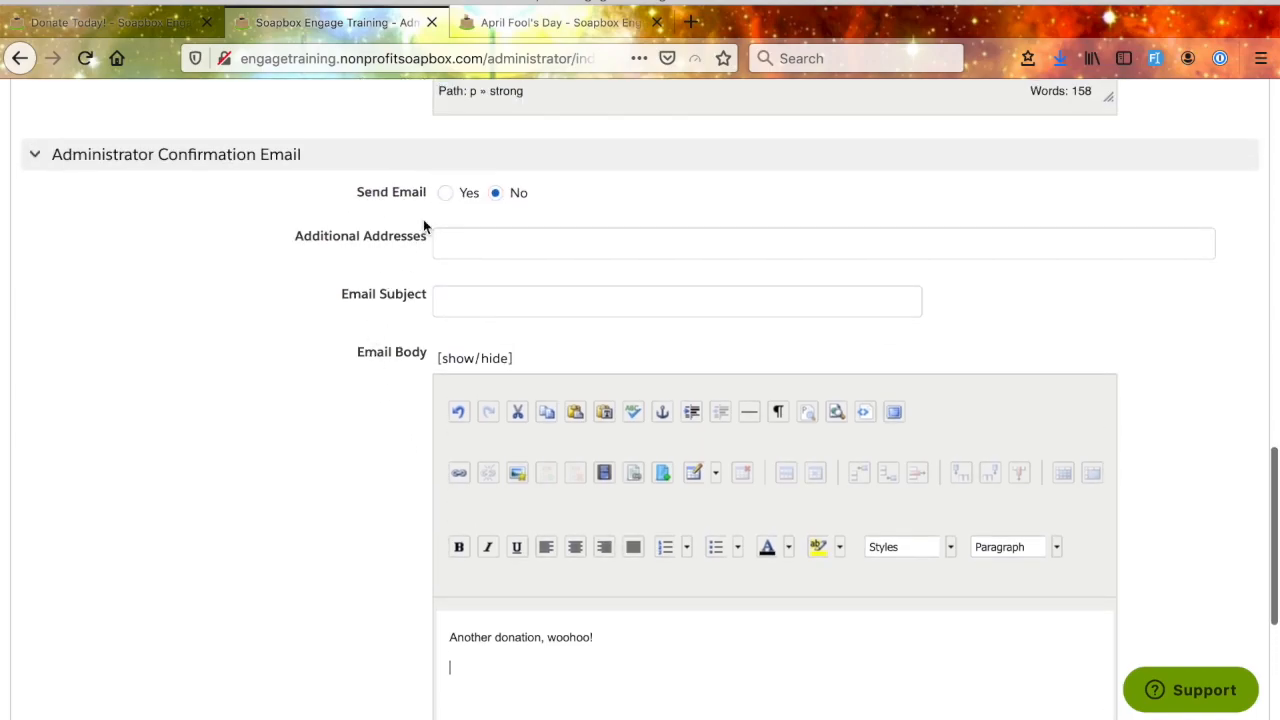
click(445, 193)
click(493, 240)
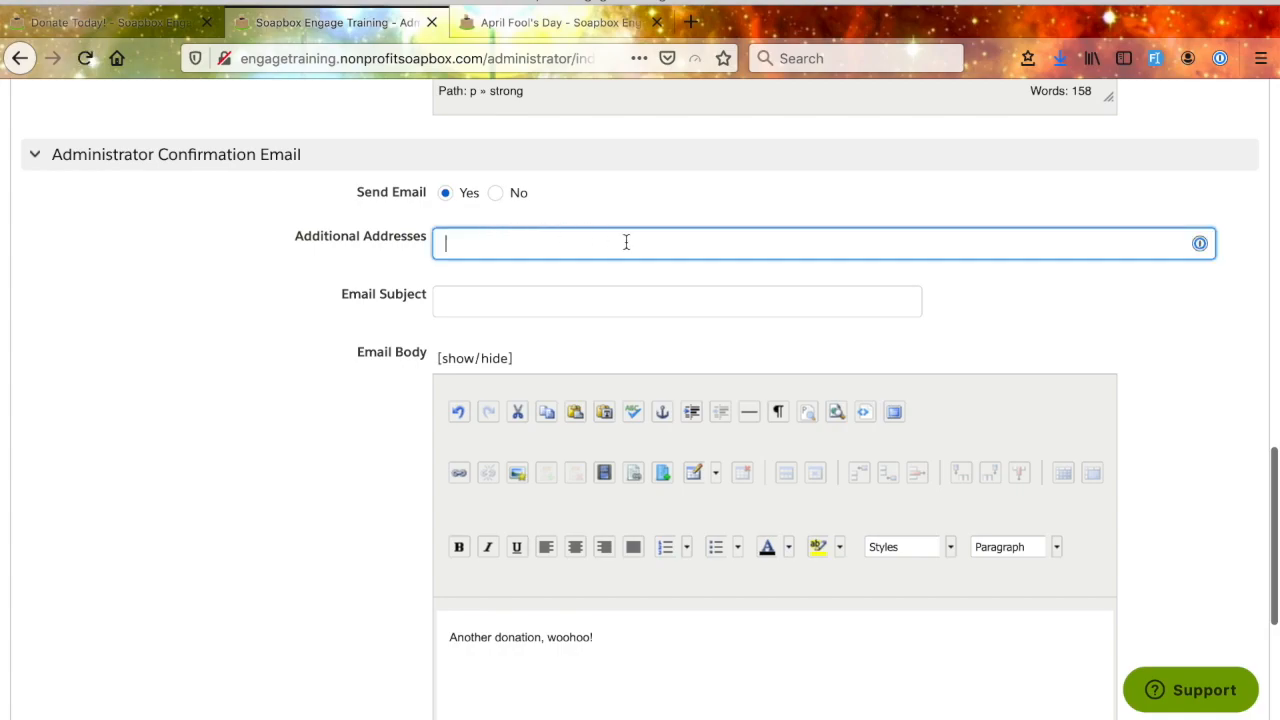
click(267, 354)
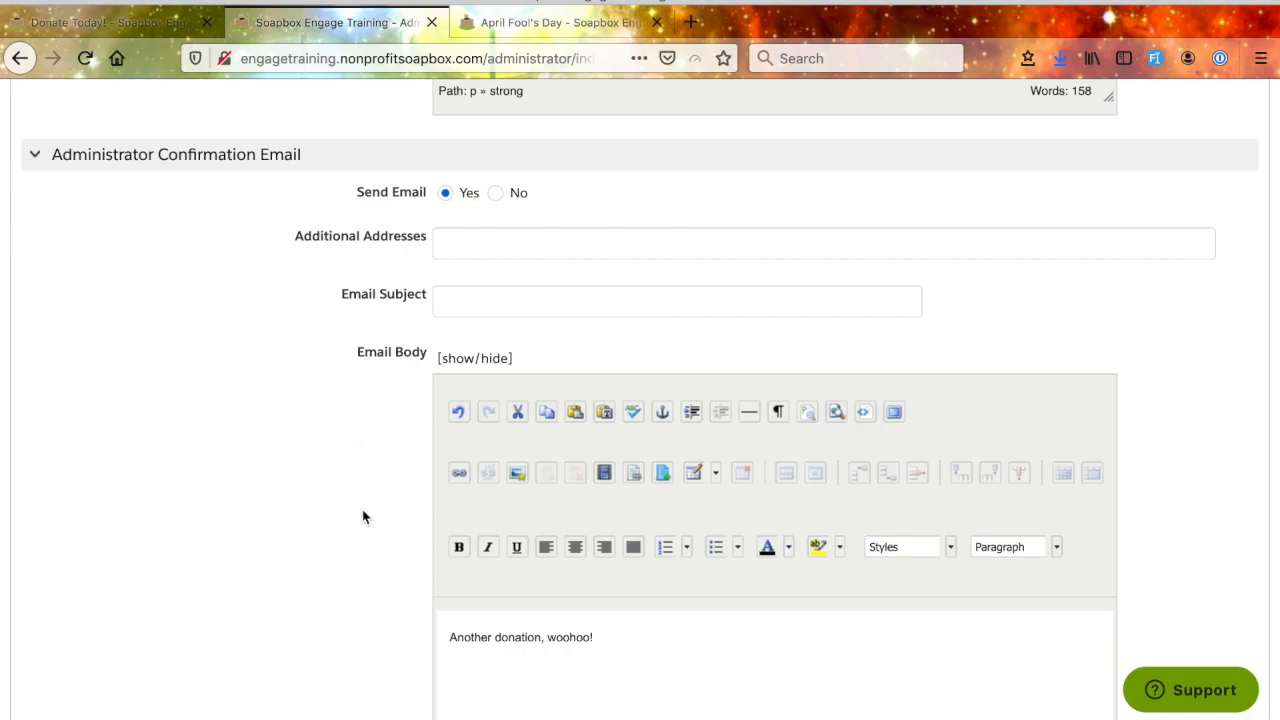
- Expand the Redirect After Payment section and examine its Link to Article and Custom Link options
scroll(363, 517, down, 3)
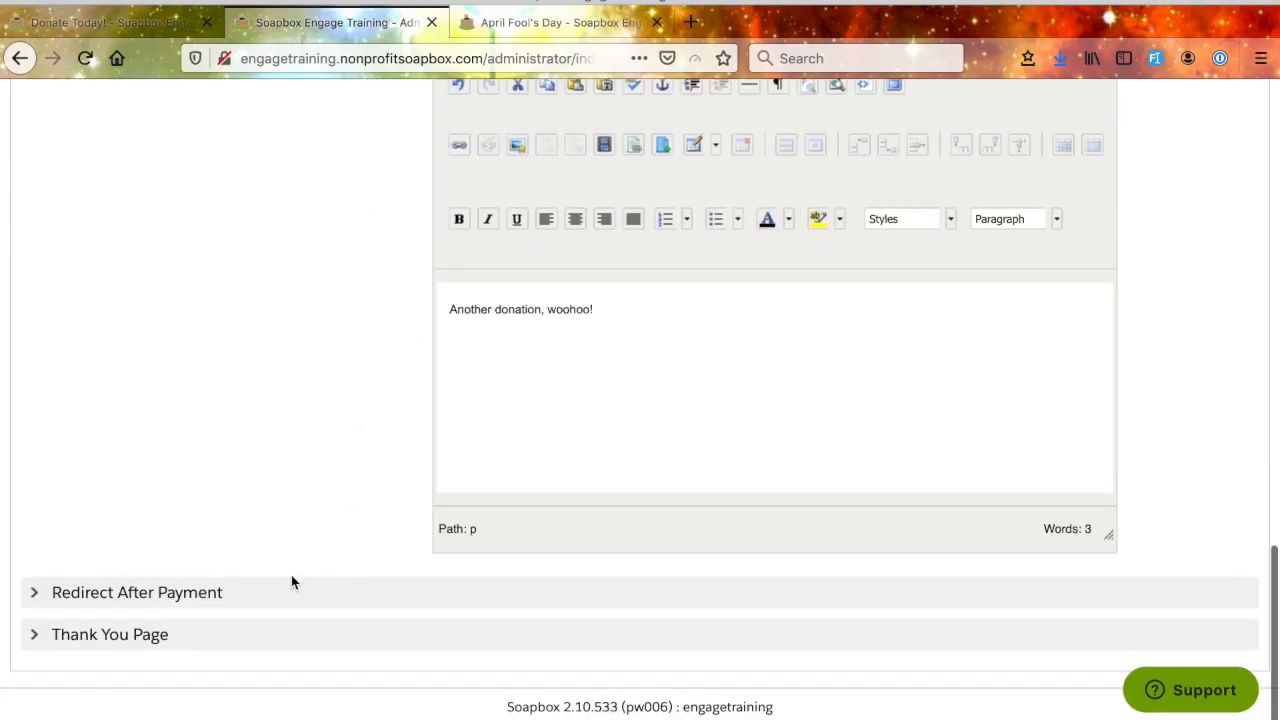
click(259, 597)
scroll(289, 515, down, 1)
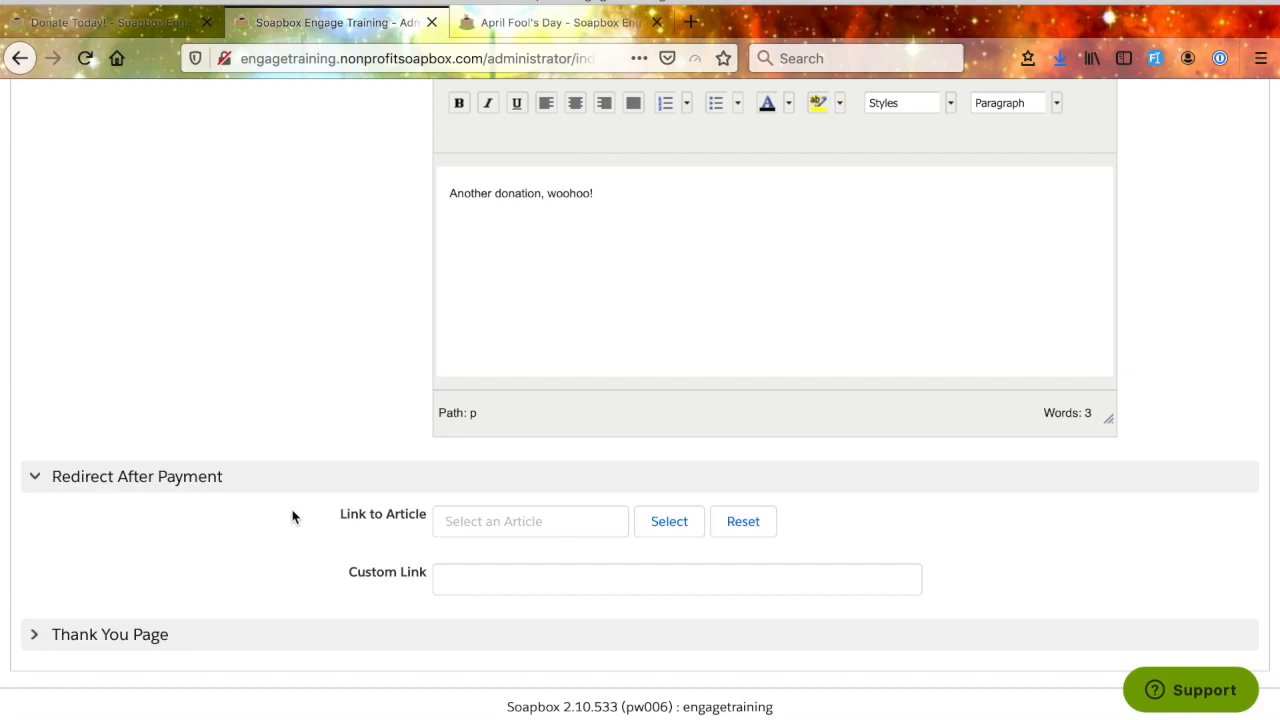
click(474, 582)
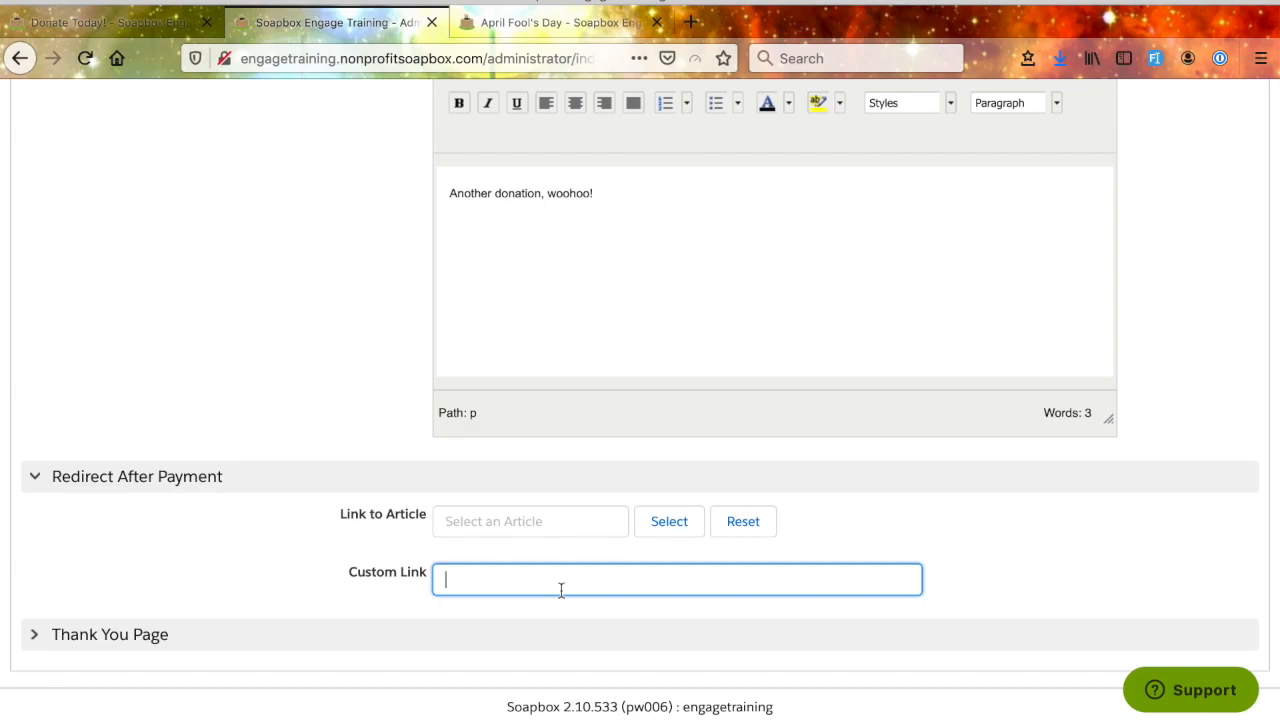
- Expand the Thank You Page section and examine its Page Text editor and the variables it accepts
click(40, 640)
scroll(203, 585, down, 10)
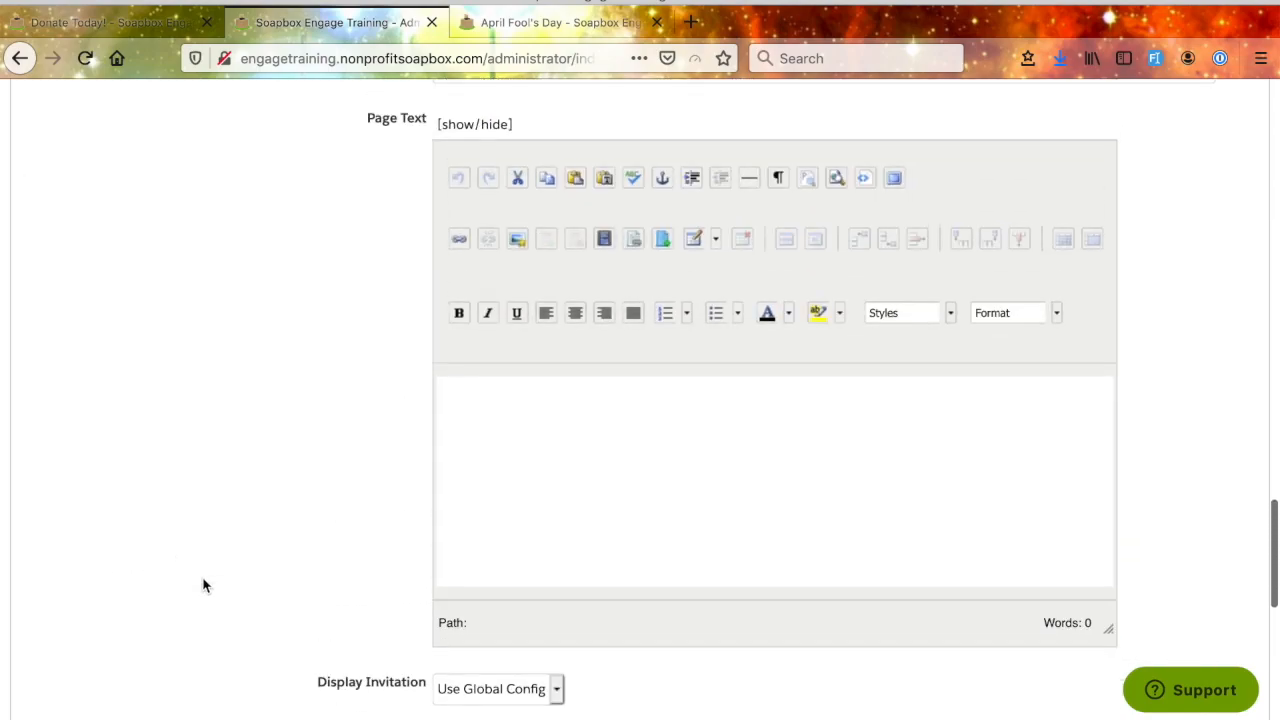
scroll(203, 585, up, 3)
click(540, 257)
scroll(387, 597, down, 3)
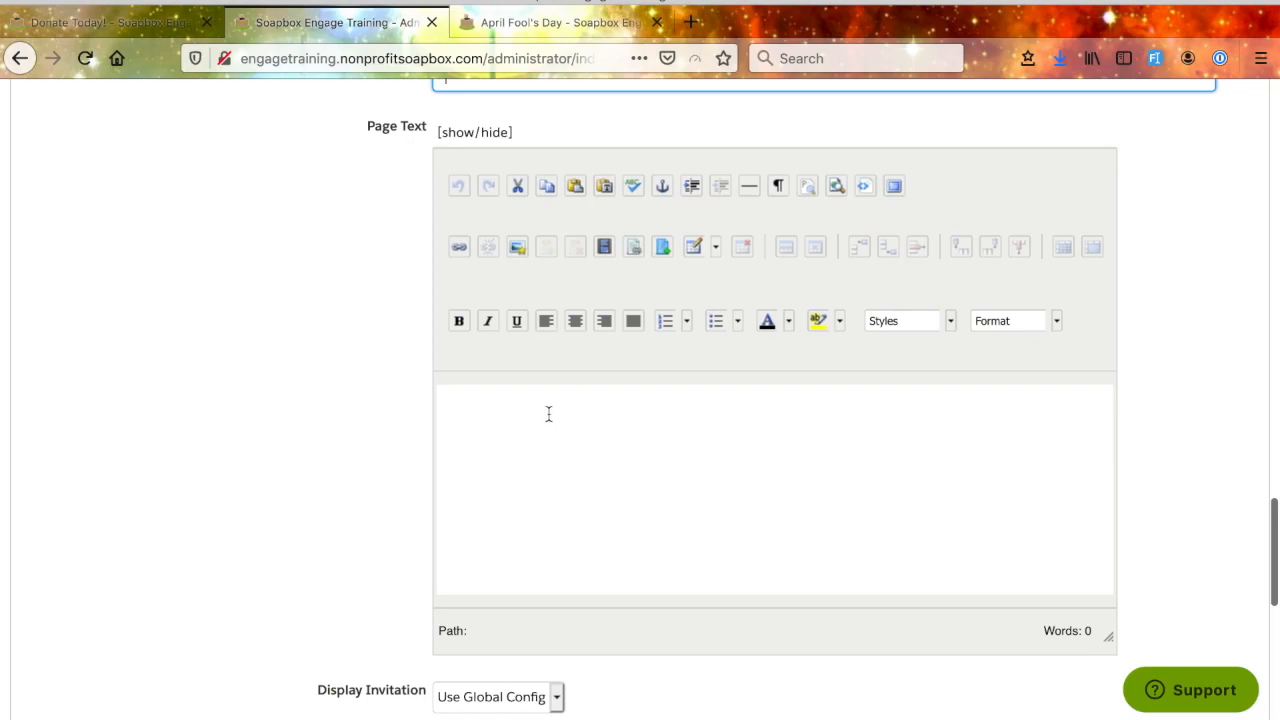
click(546, 414)
mouse_move(407, 126)
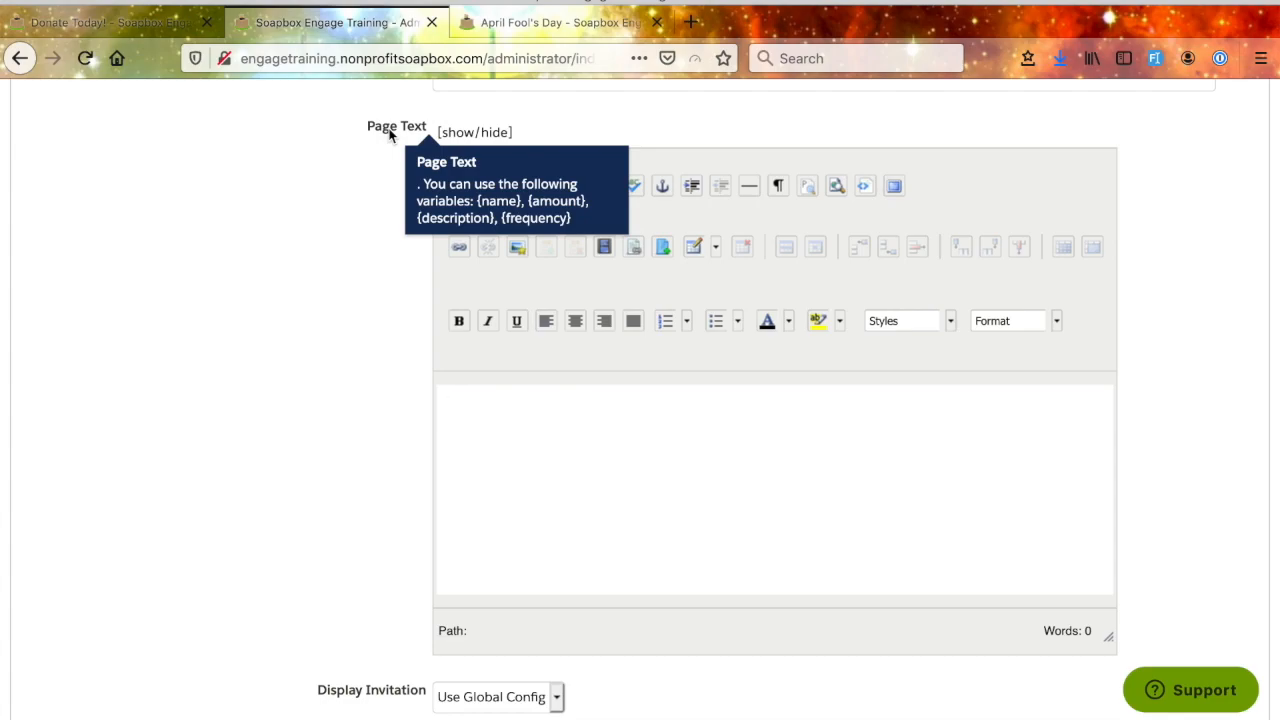
- Review the thank you page's Display Invitation and Invitation Text settings, then return to the beginning of the form's settings
scroll(367, 452, down, 5)
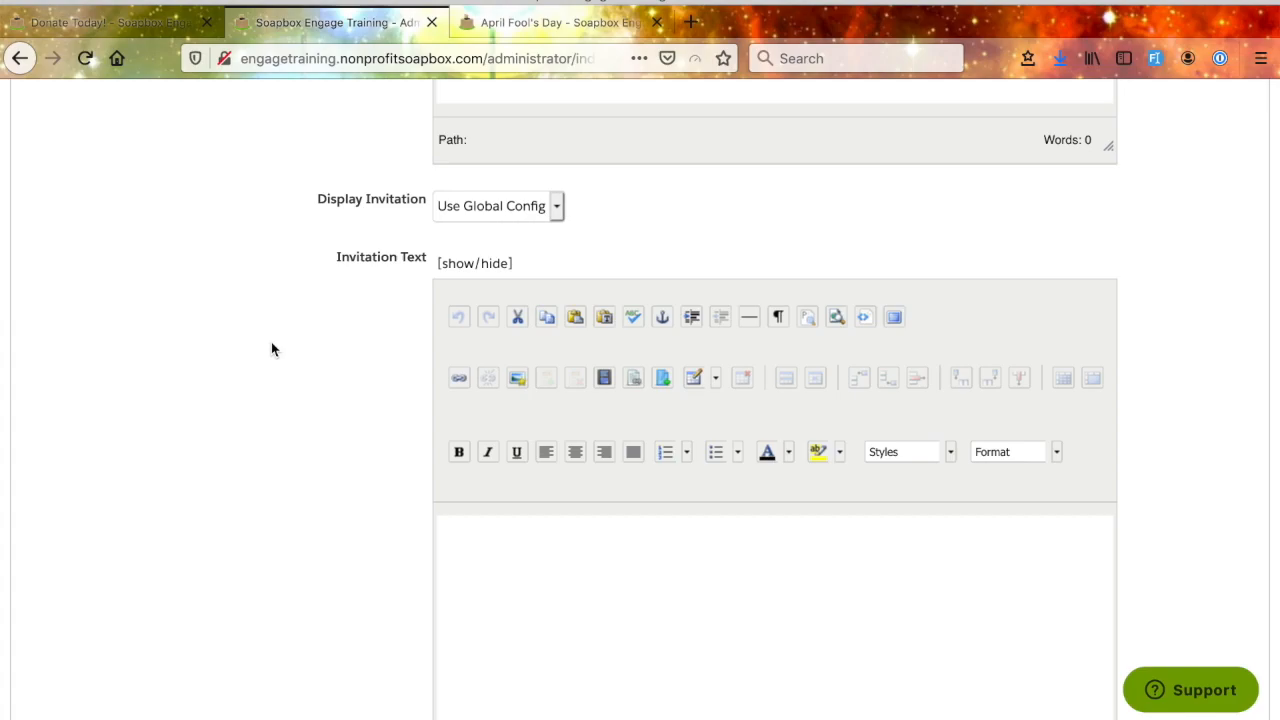
scroll(323, 427, down, 3)
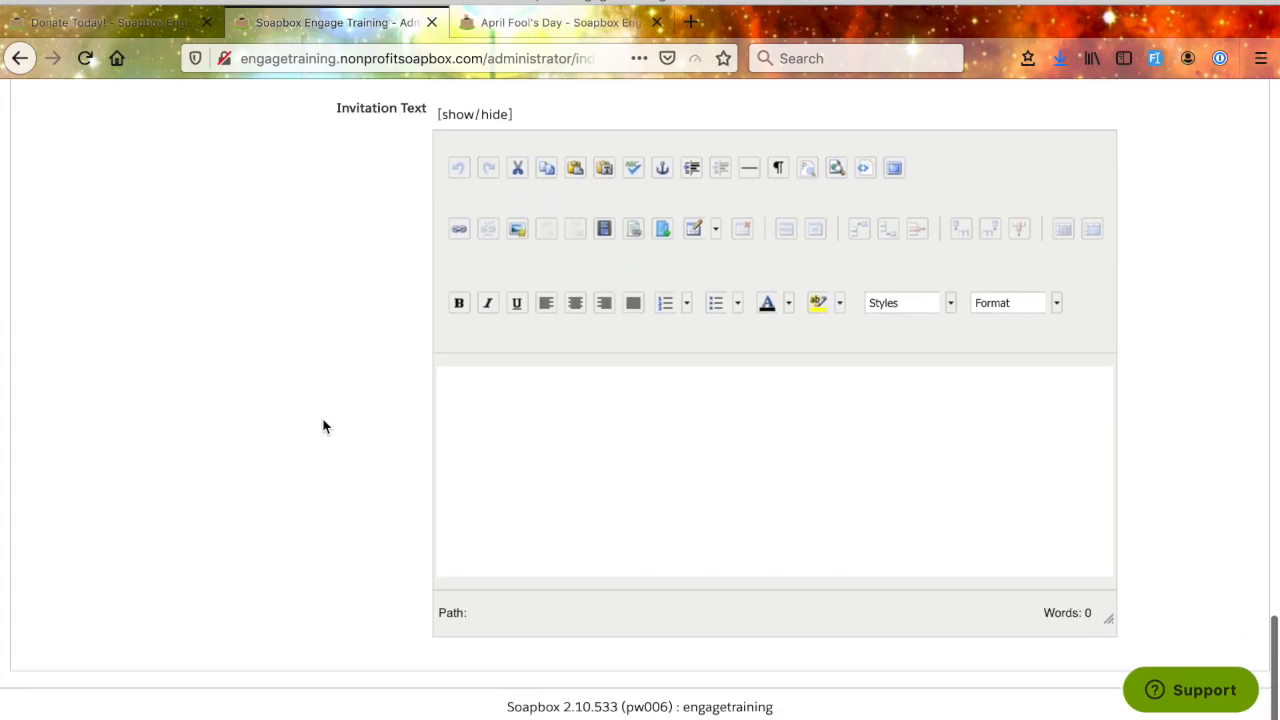
scroll(323, 427, up, 5)
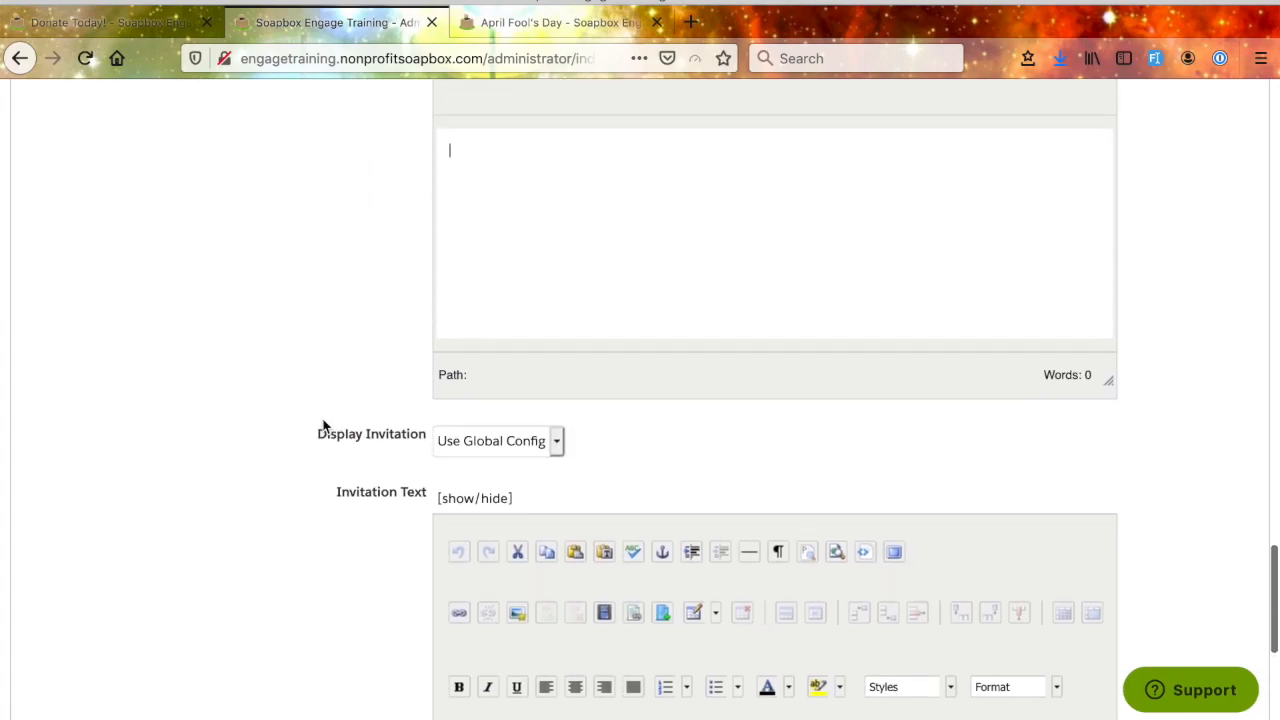
scroll(323, 427, up, 20)
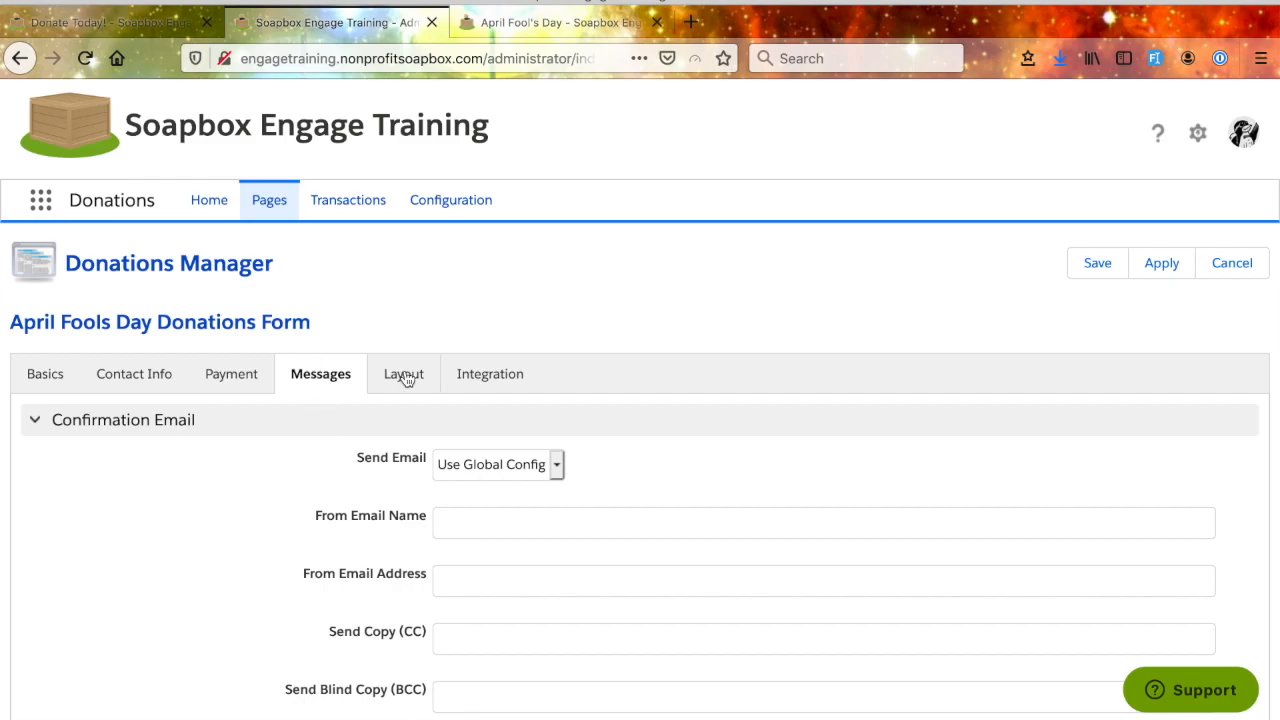
- Switch to the public April Fool's Day page and examine where its Contact Information section sits
key(ctrl+Tab)
scroll(273, 223, up, 5)
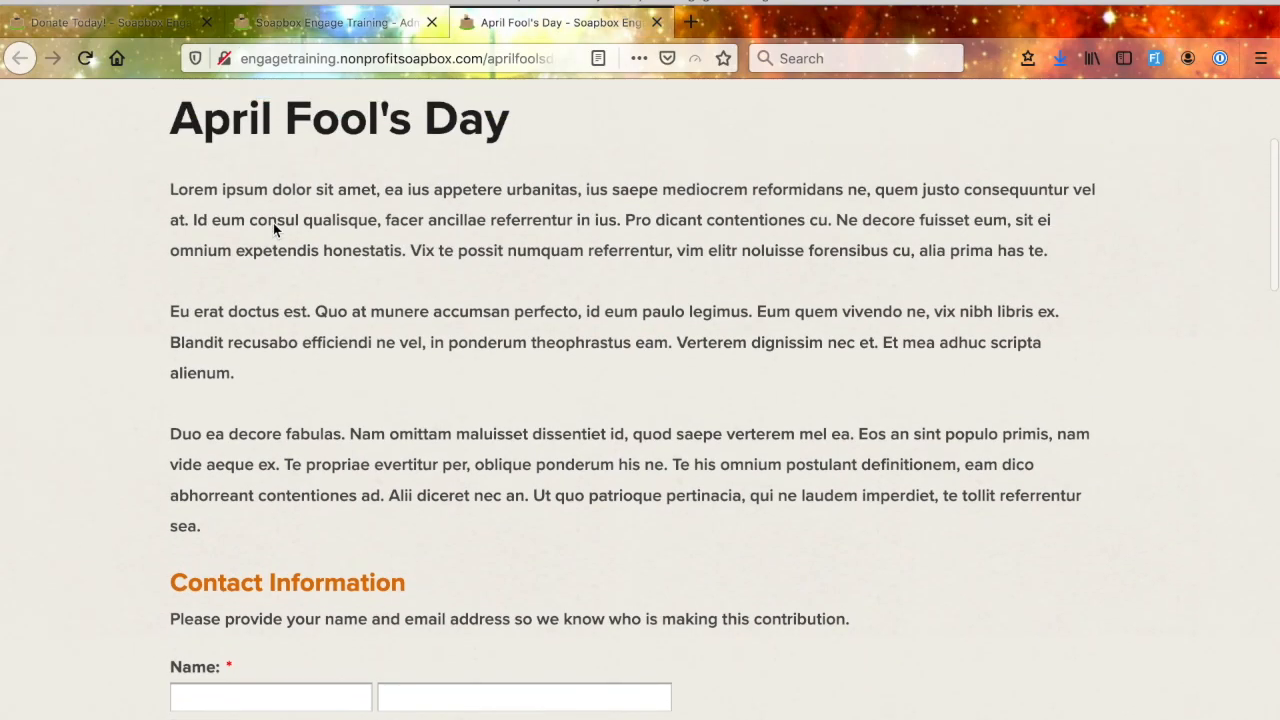
scroll(273, 223, up, 3)
scroll(137, 630, down, 3)
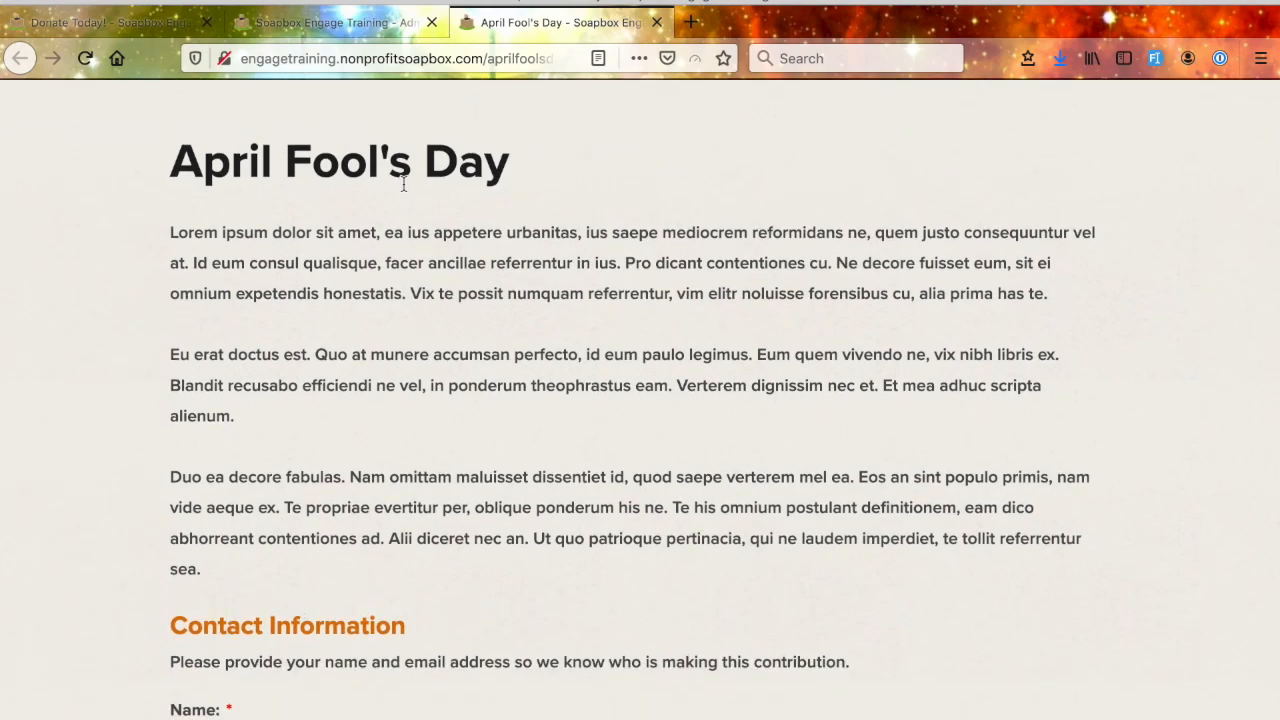
- In the form's page layout, move Donation Amount above Contact Info and apply the change
click(355, 22)
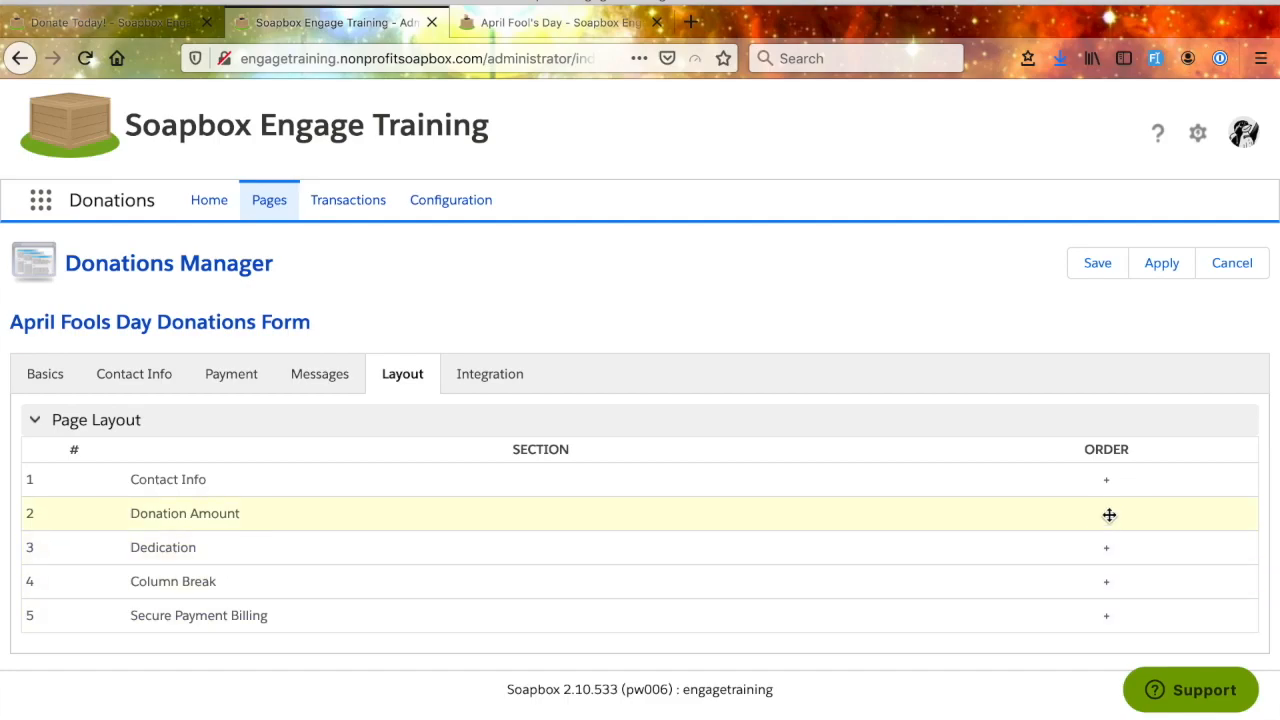
drag(1106, 513, 1106, 478)
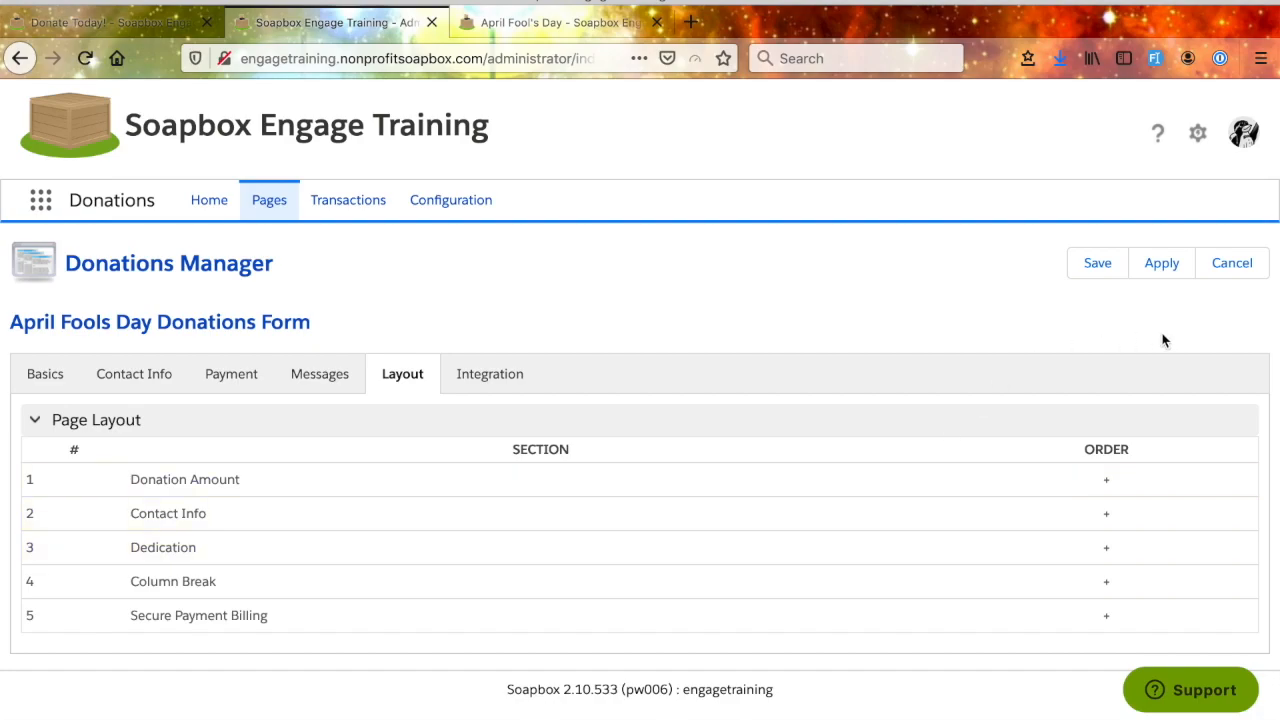
click(1159, 266)
click(904, 370)
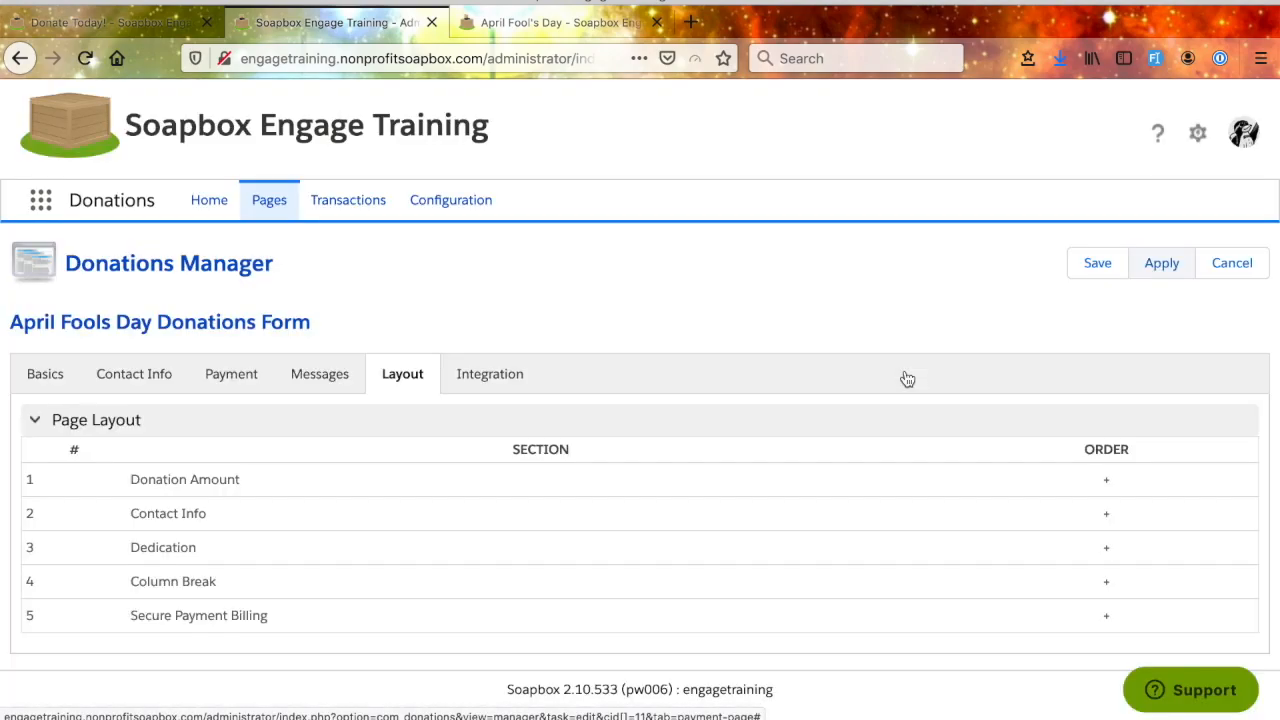
- Reload the public April Fool's Day page and check the order of its Donation Amount and Contact Information sections
click(480, 28)
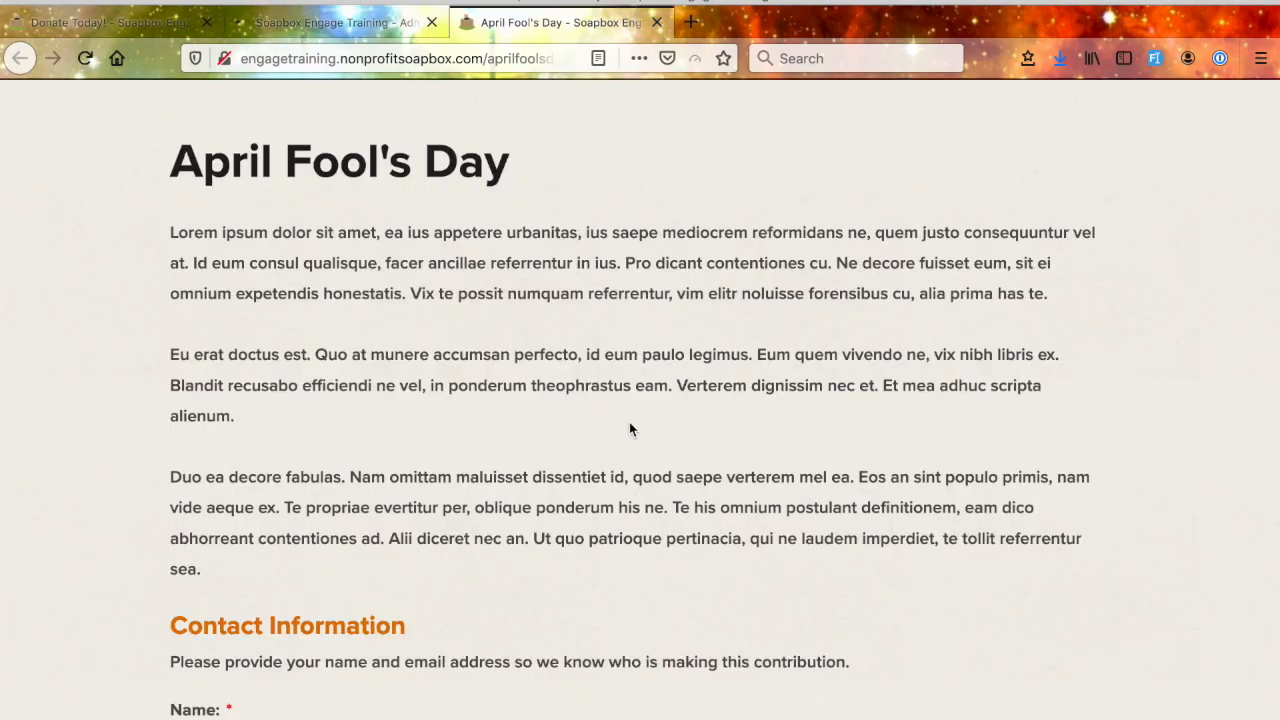
key(super+r)
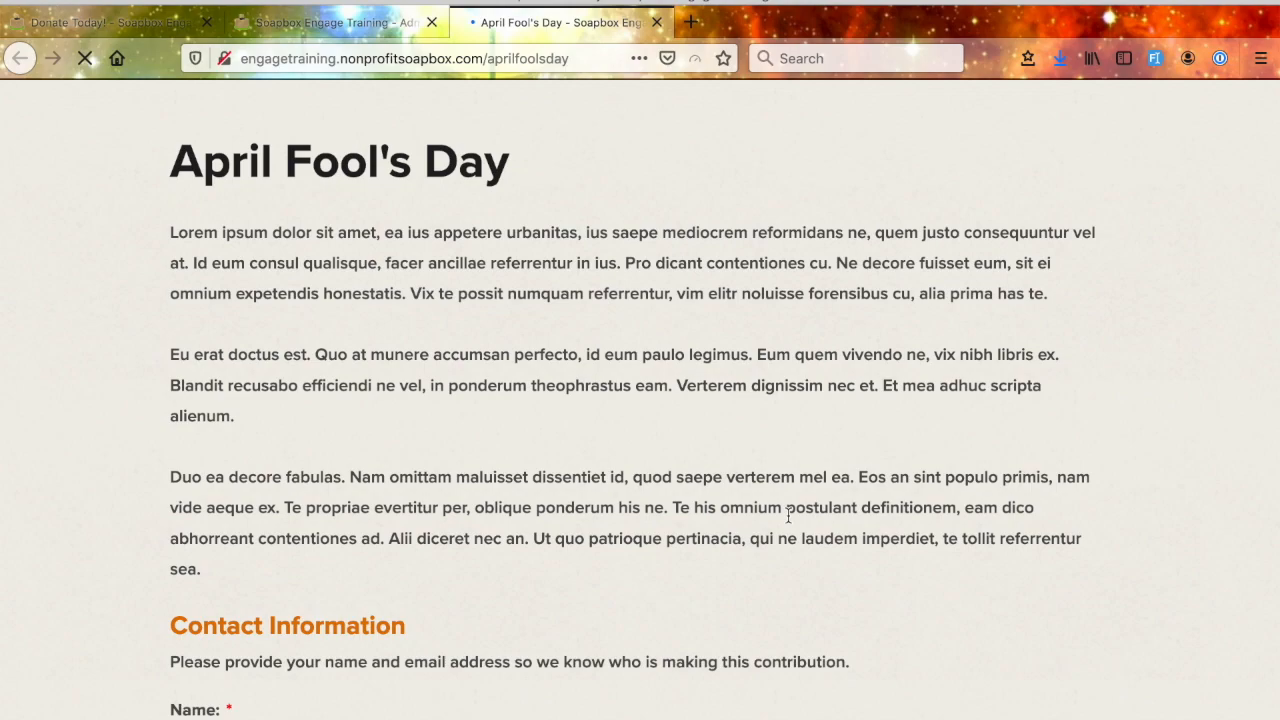
scroll(788, 514, down, 3)
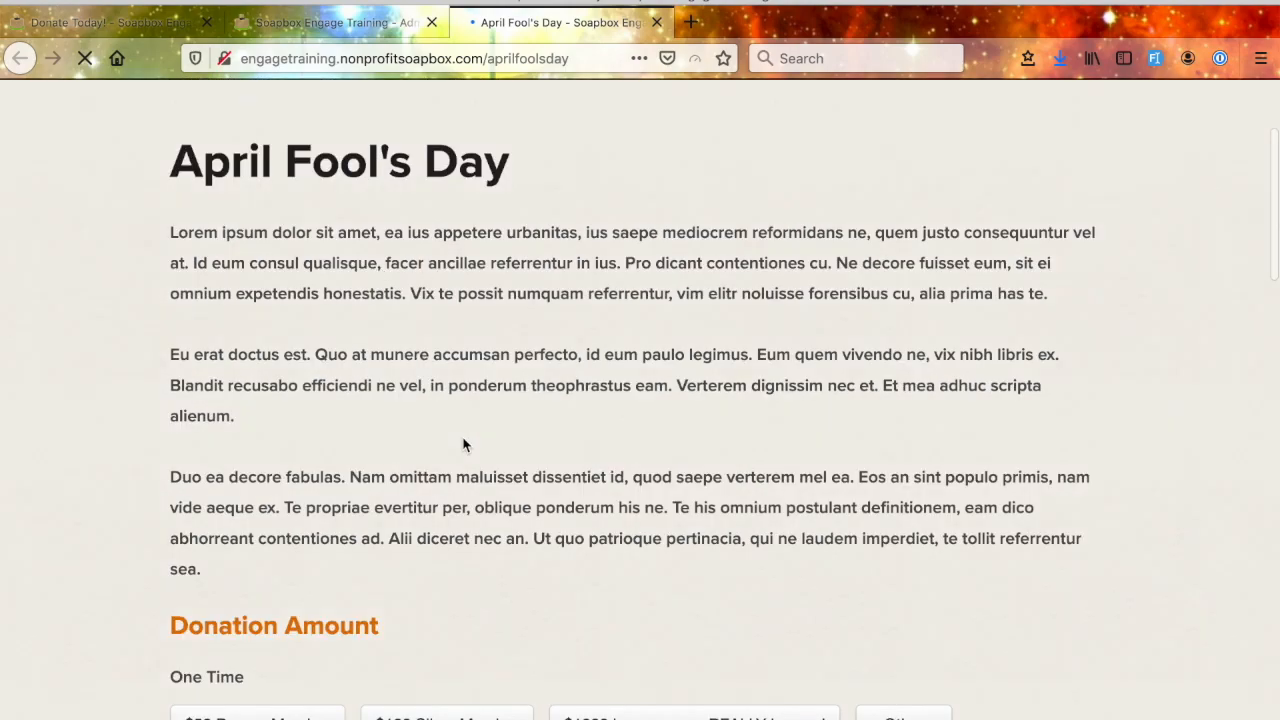
scroll(464, 440, down, 3)
scroll(451, 378, down, 4)
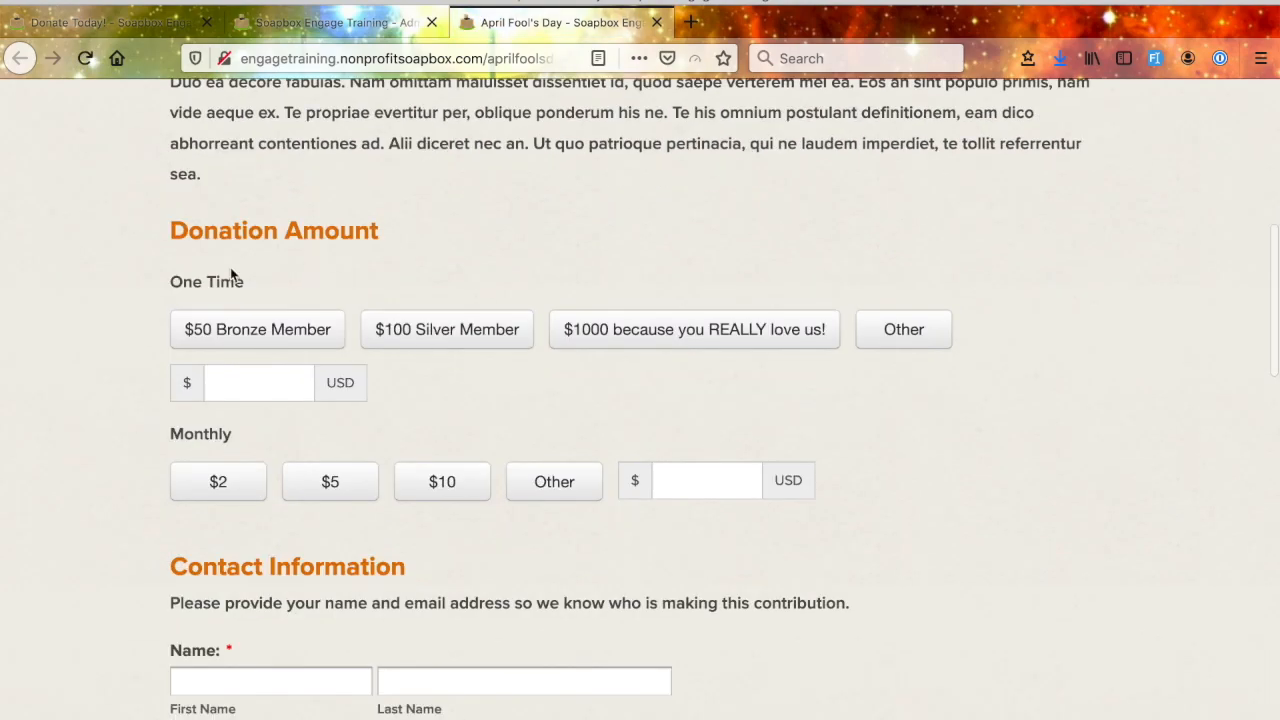
scroll(379, 515, down, 4)
scroll(369, 591, up, 3)
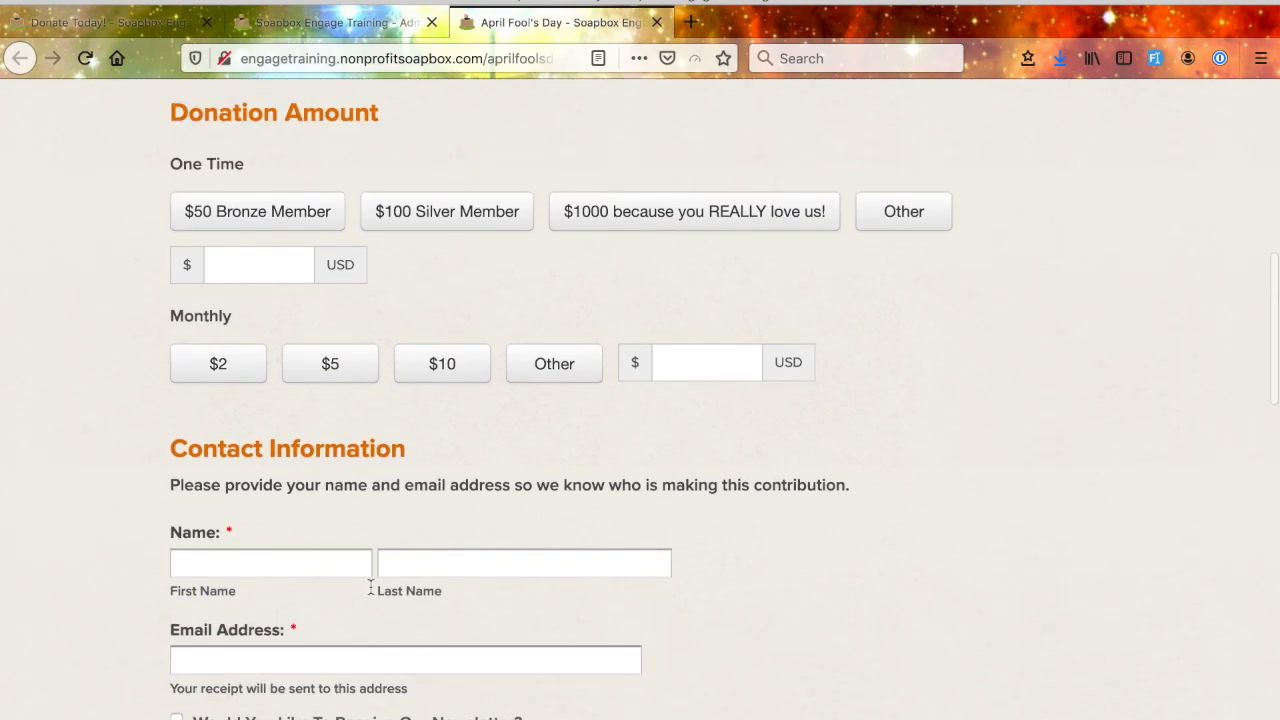
scroll(330, 600, down, 1)
- Return to the form's administration, open its Integration settings and read the description of the Salesforce Integration option
click(326, 22)
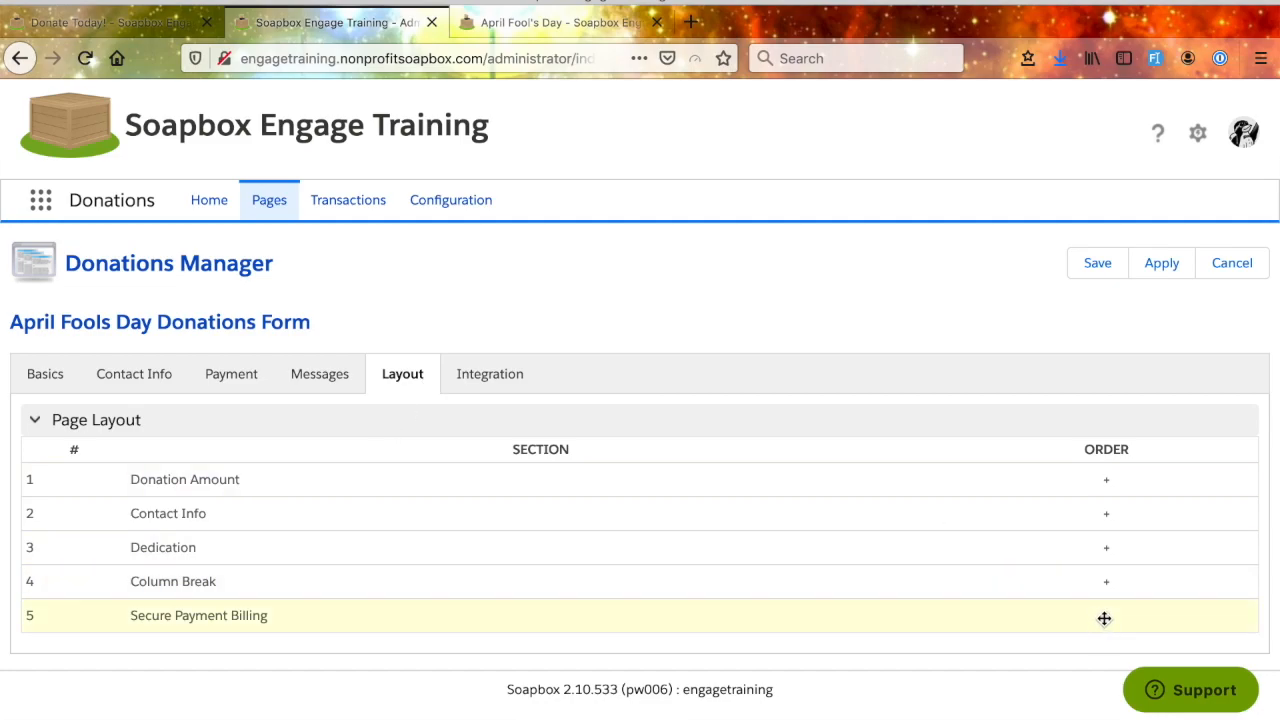
mouse_move(1106, 481)
mouse_down()
mouse_move(1108, 514)
mouse_move(1106, 479)
mouse_up()
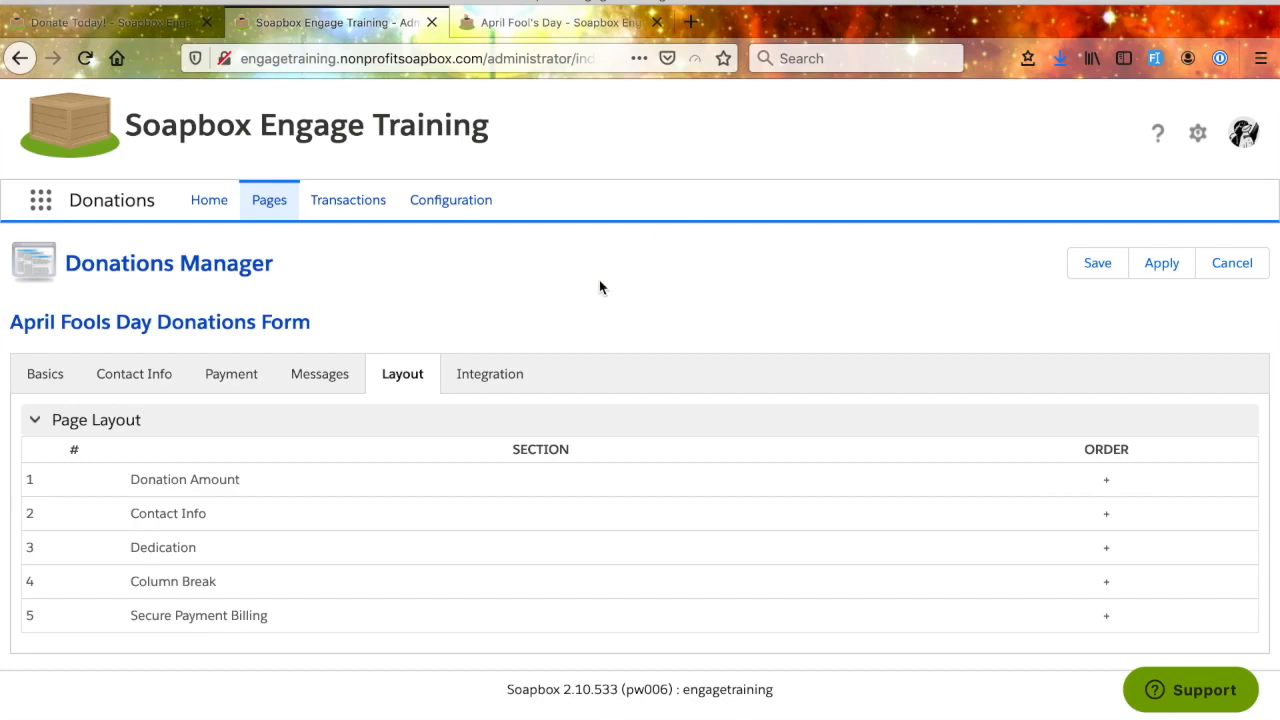
click(478, 386)
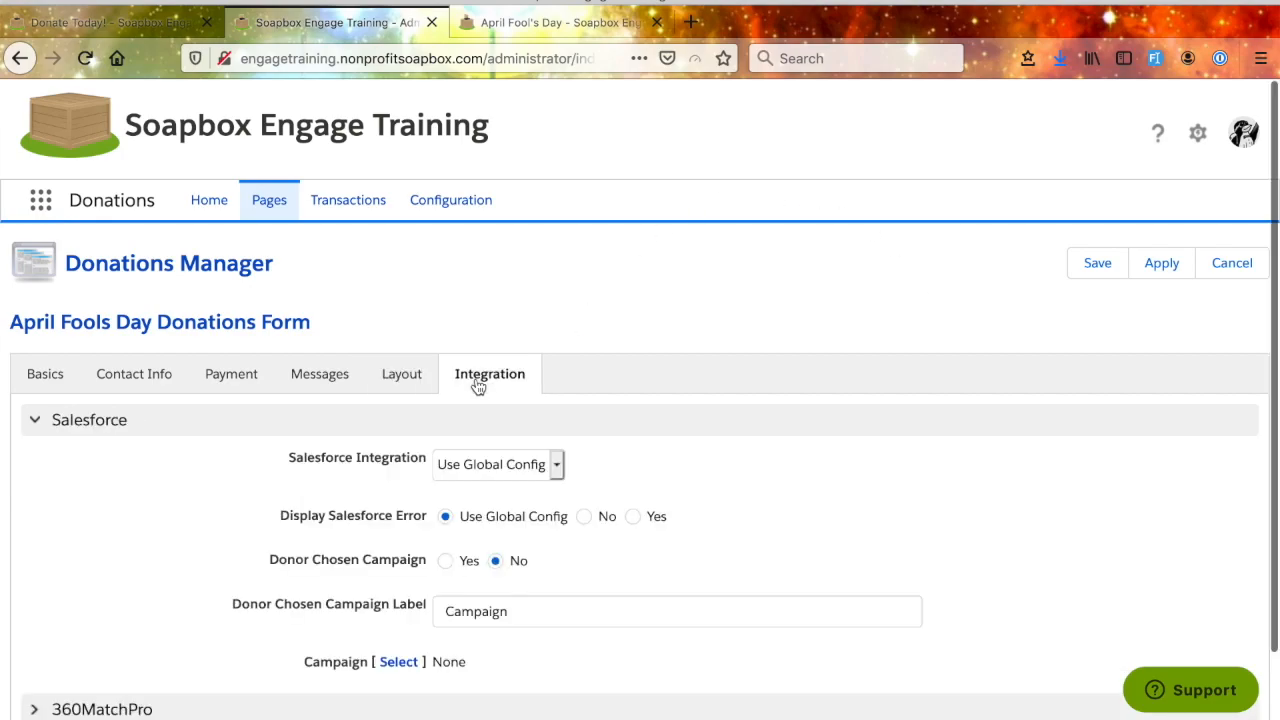
scroll(794, 521, down, 2)
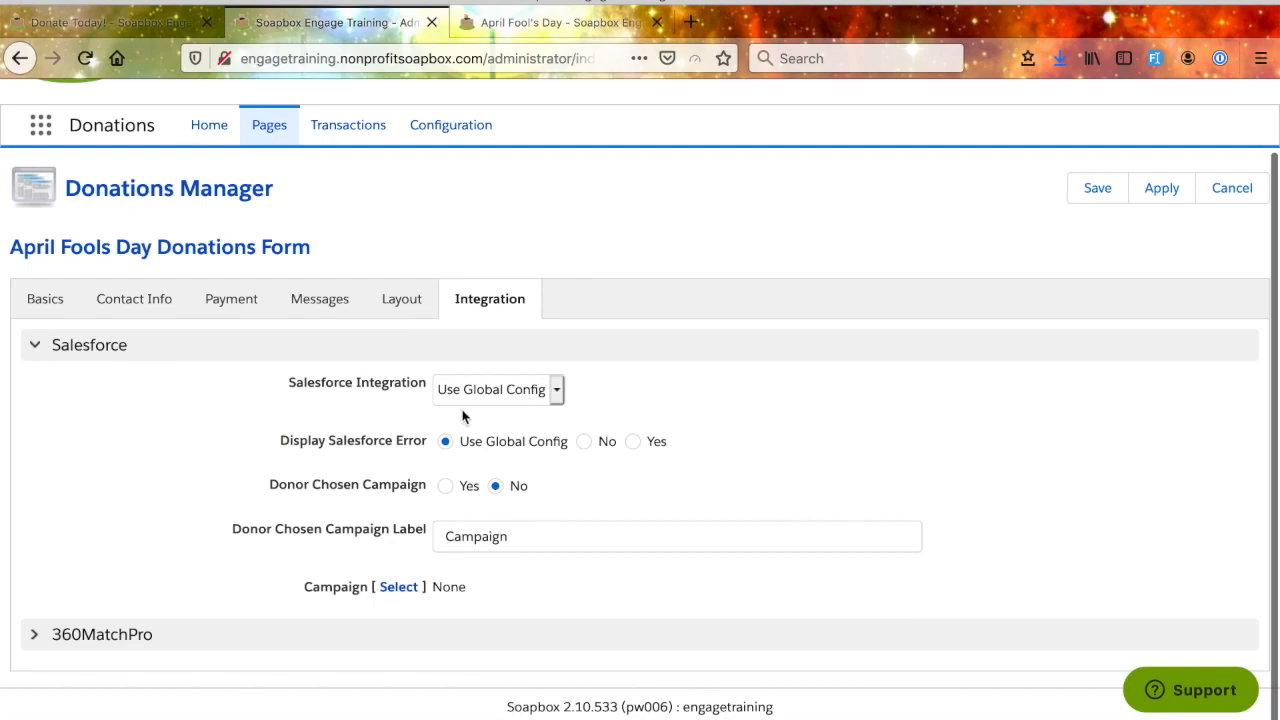
drag(427, 390, 293, 388)
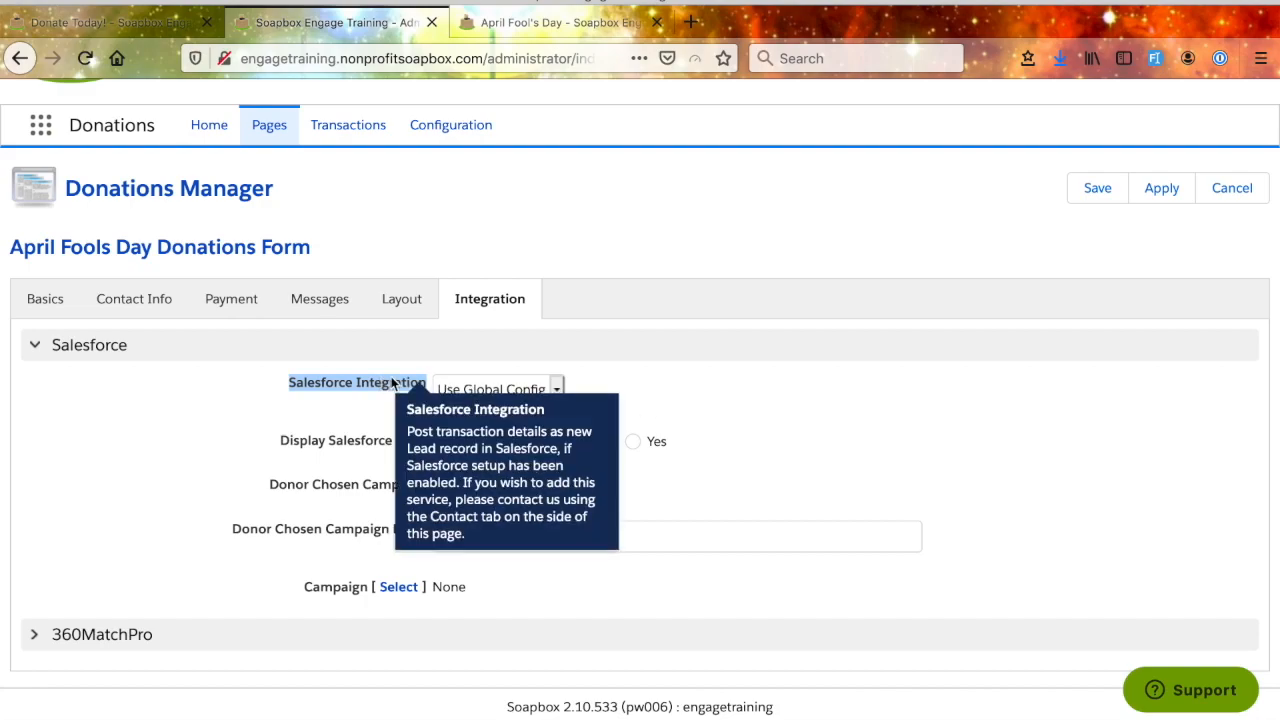
click(640, 390)
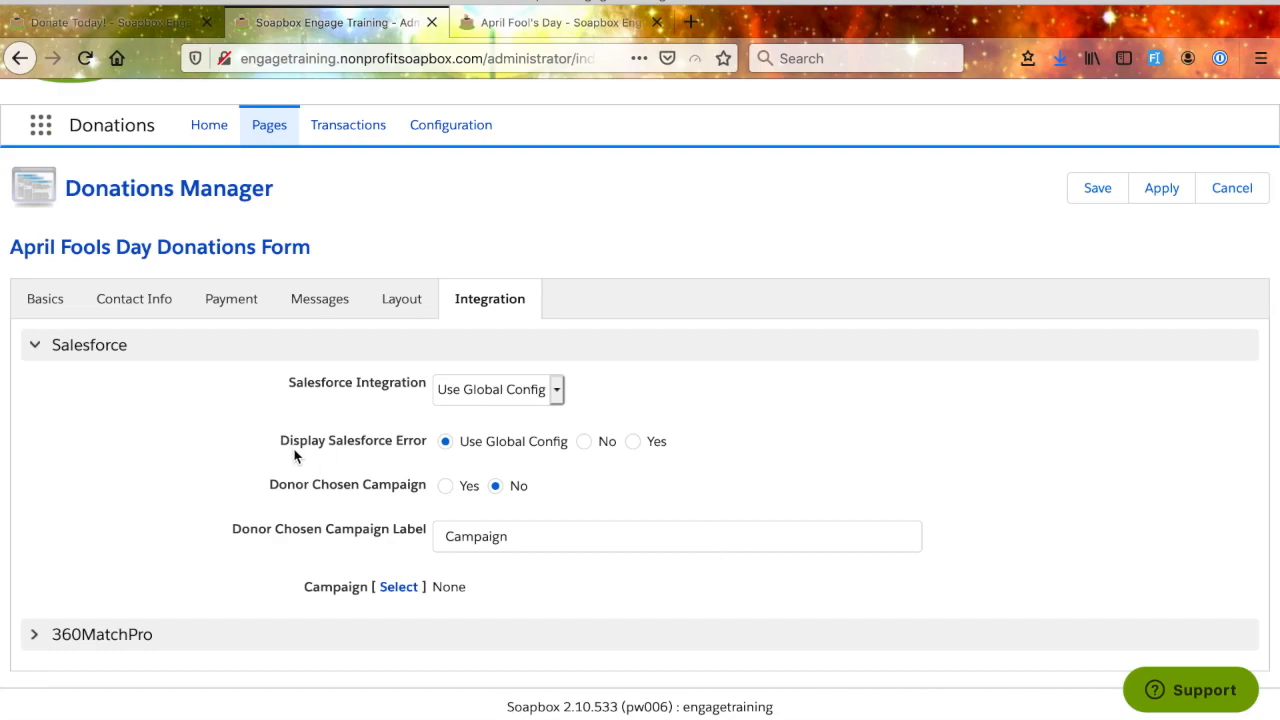
- Set both Display Salesforce Error and Donor Chosen Campaign to No in the form's Salesforce settings
drag(430, 441, 272, 442)
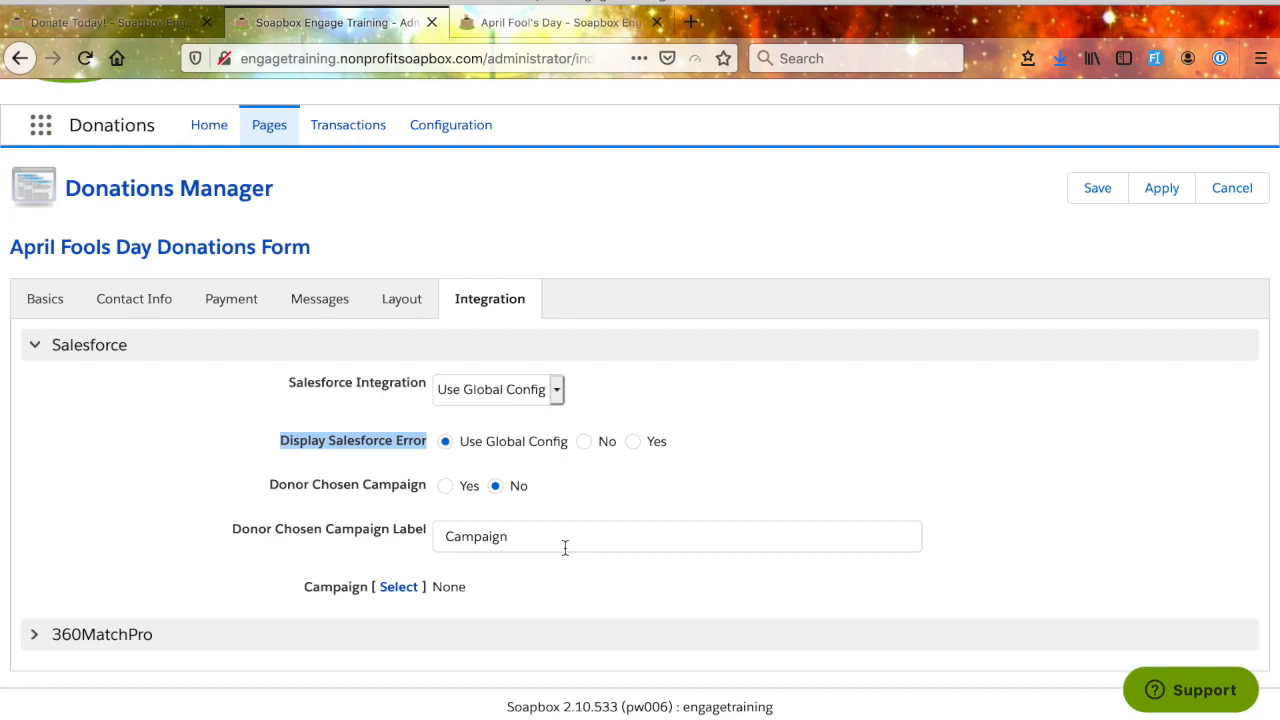
click(586, 444)
click(633, 442)
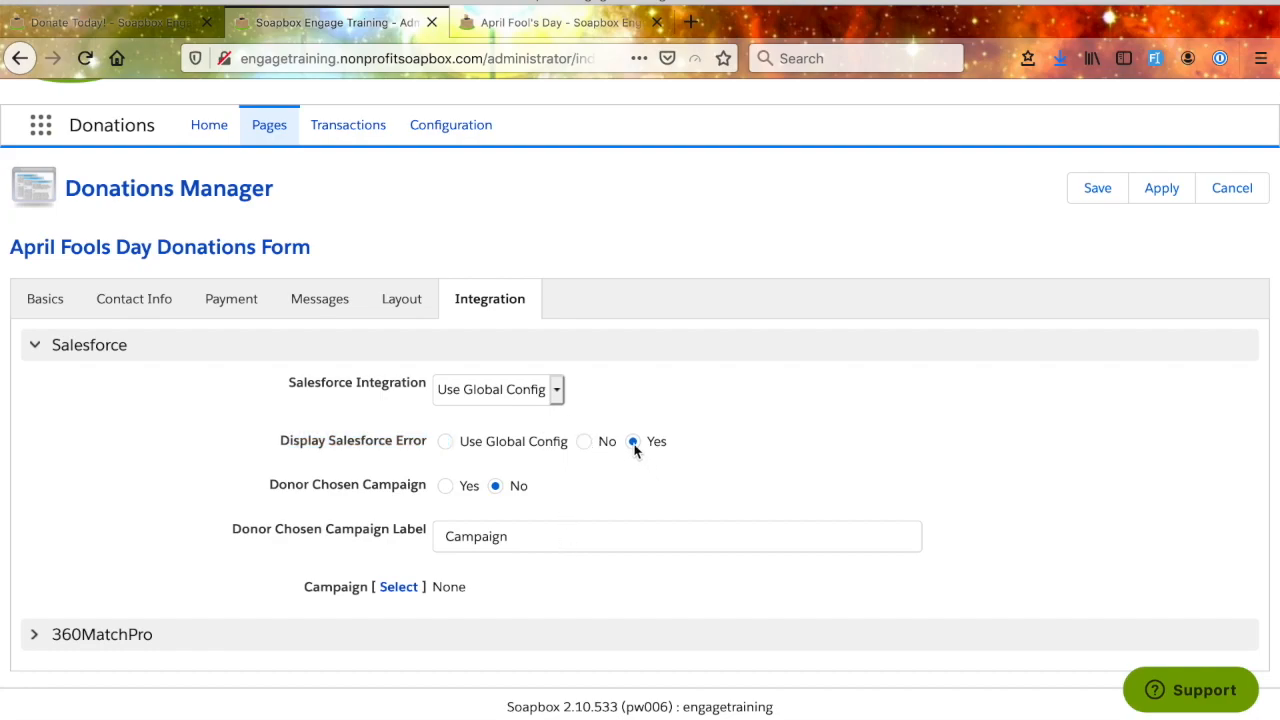
click(584, 442)
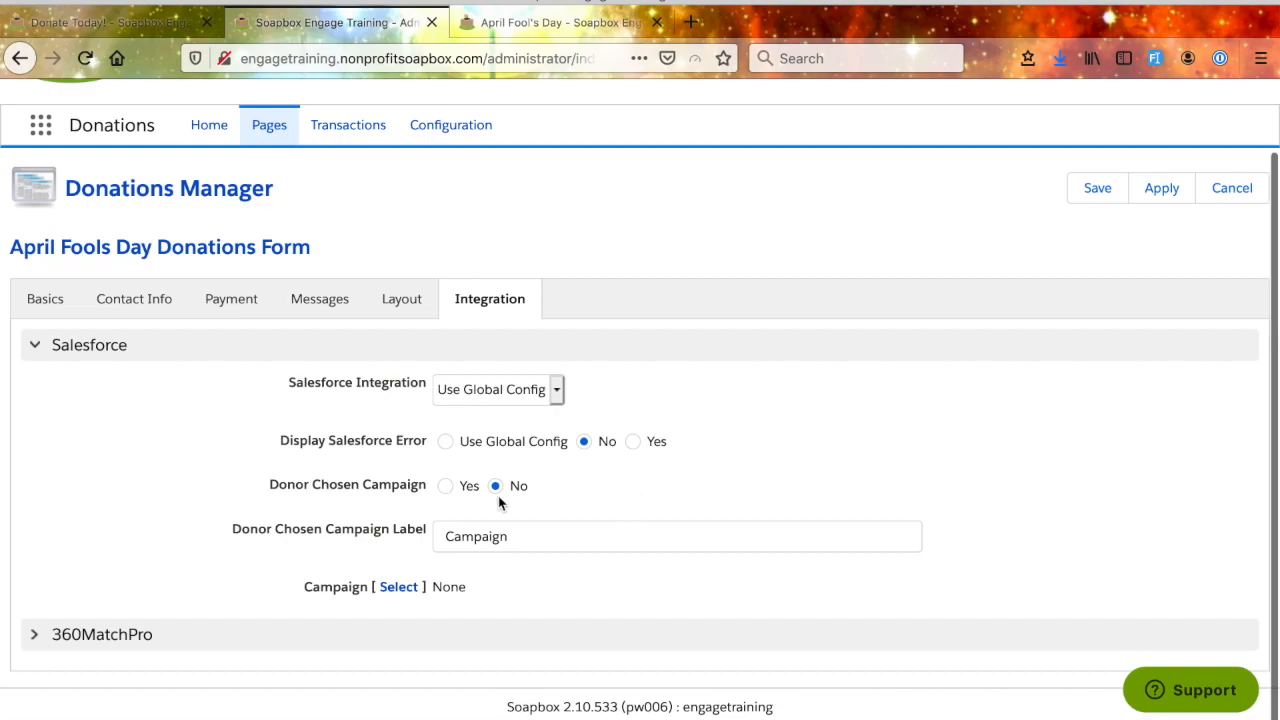
mouse_move(408, 492)
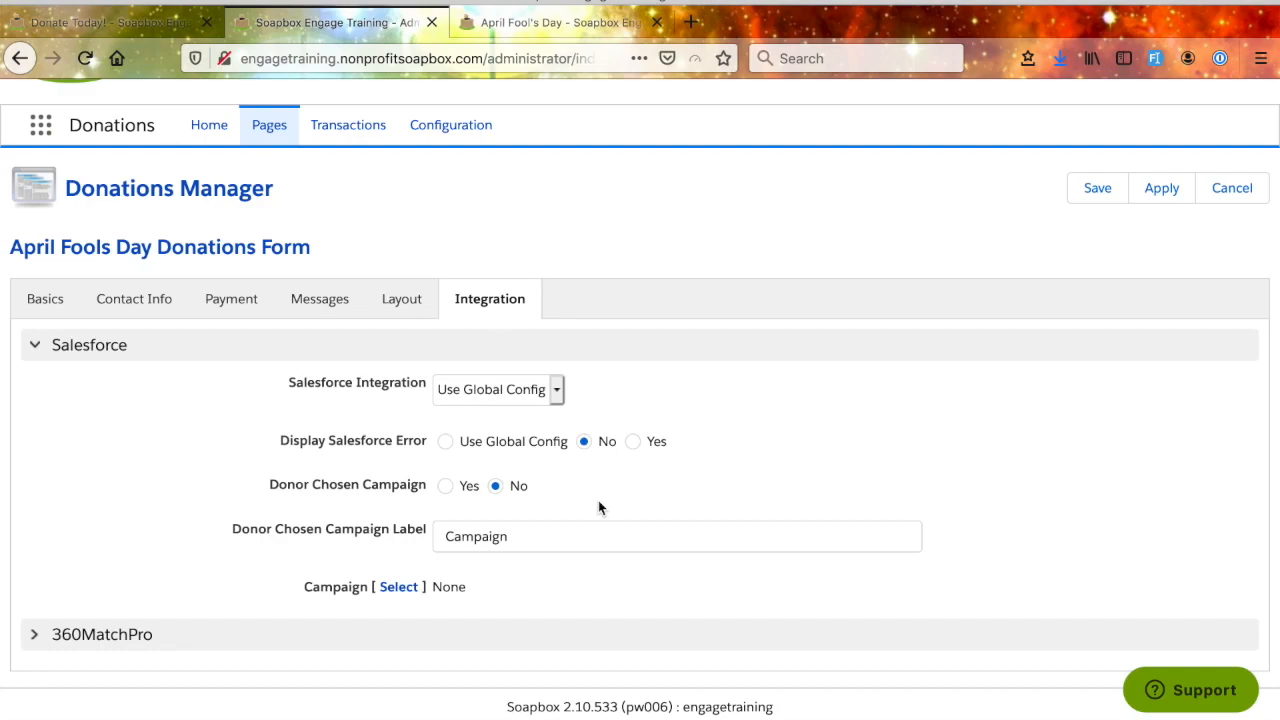
click(446, 486)
click(495, 487)
- Select General as the form's Salesforce campaign and apply the change
mouse_move(342, 594)
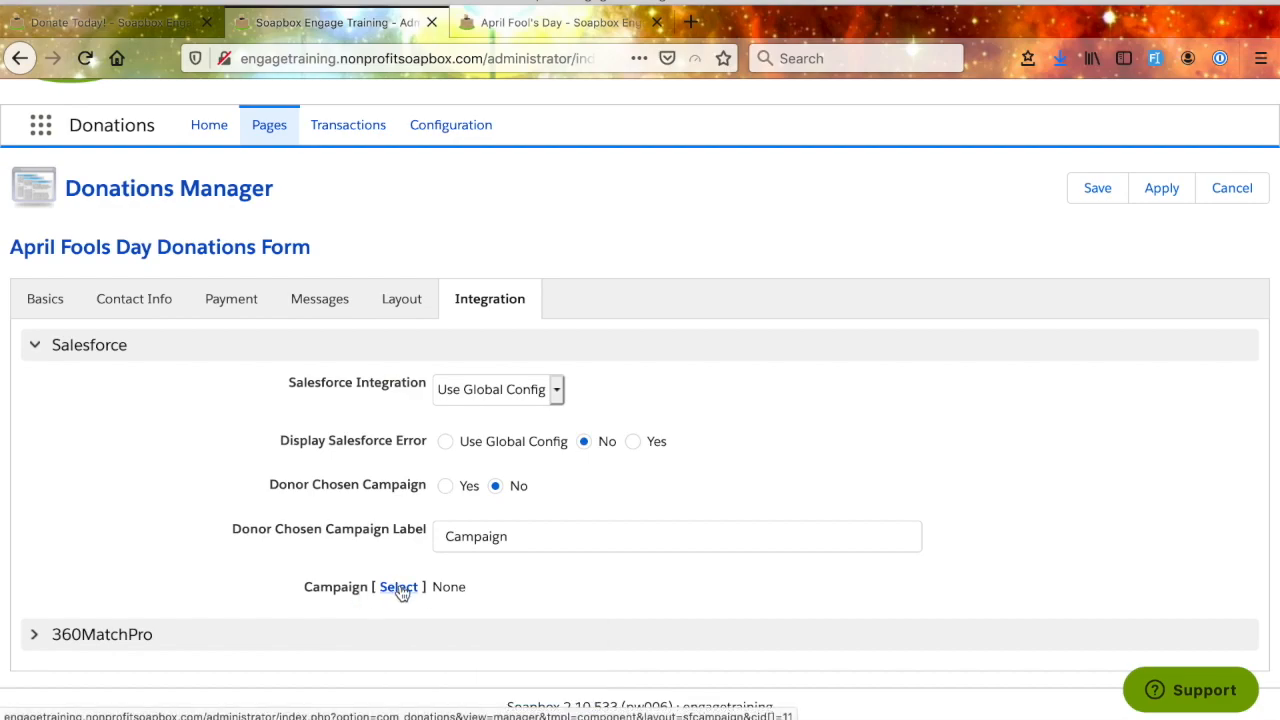
click(398, 587)
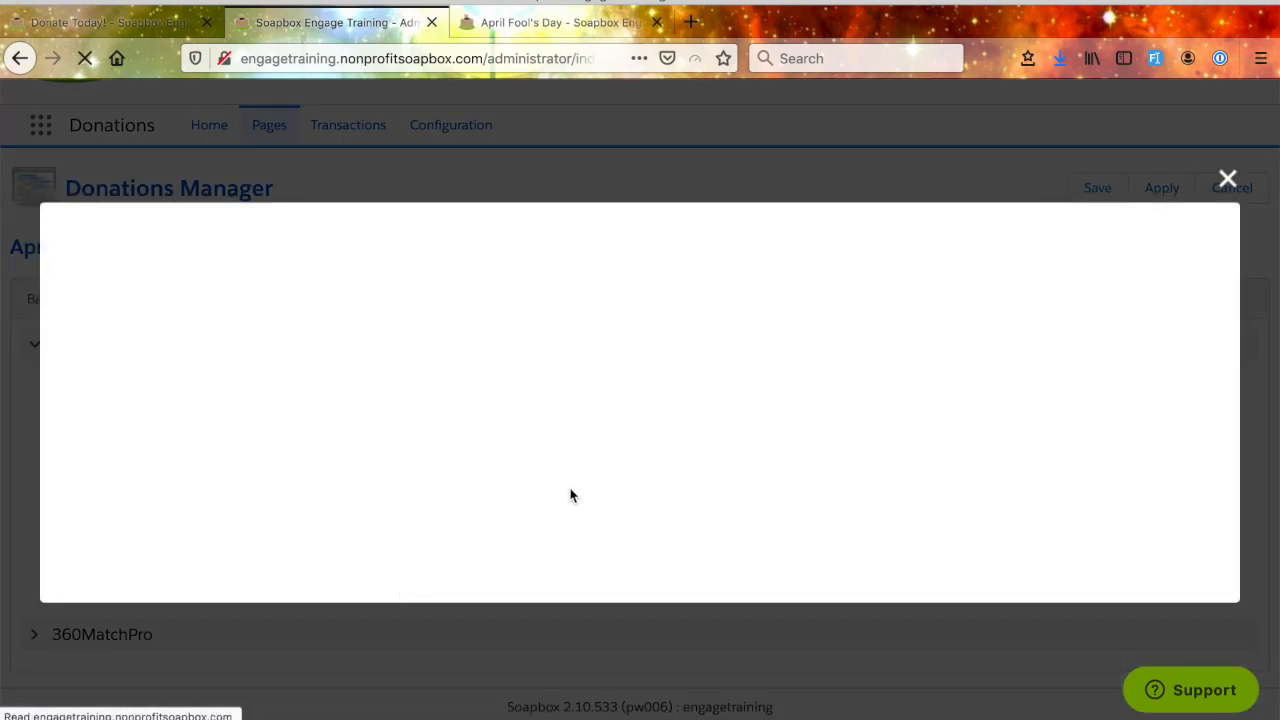
scroll(329, 395, down, 1)
scroll(329, 401, down, 6)
scroll(330, 399, down, 10)
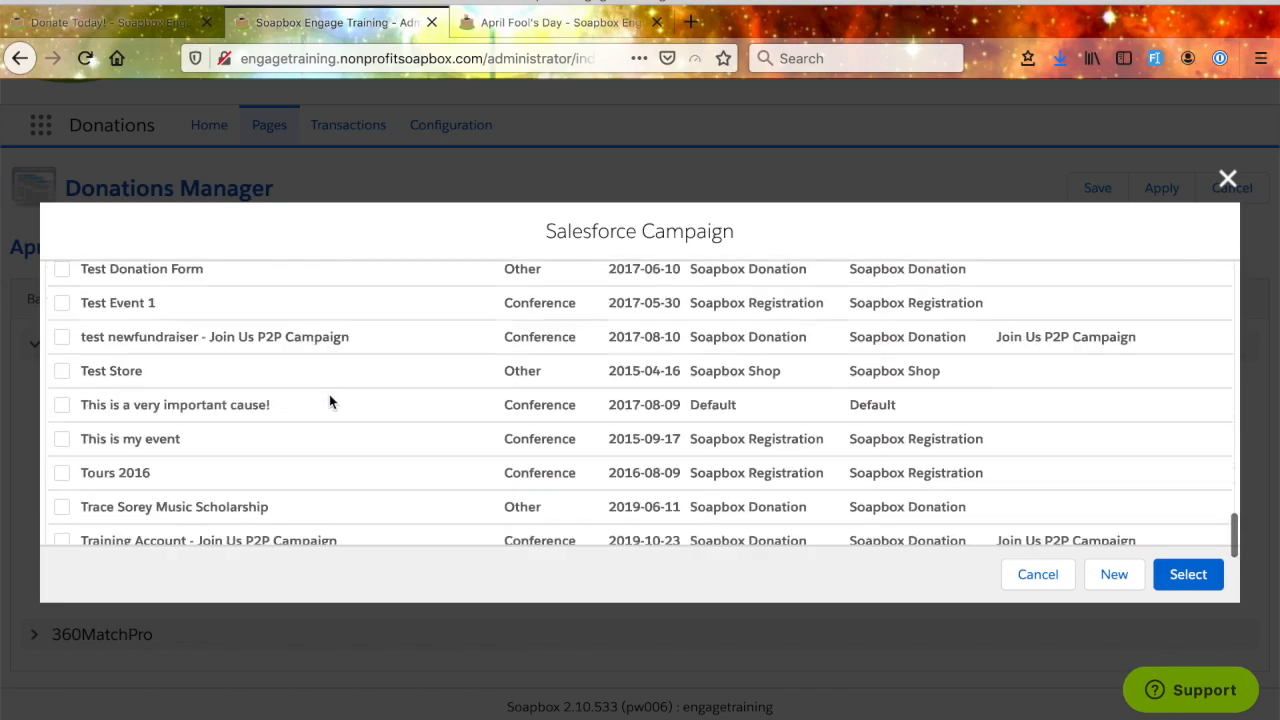
scroll(330, 399, up, 15)
scroll(329, 400, up, 5)
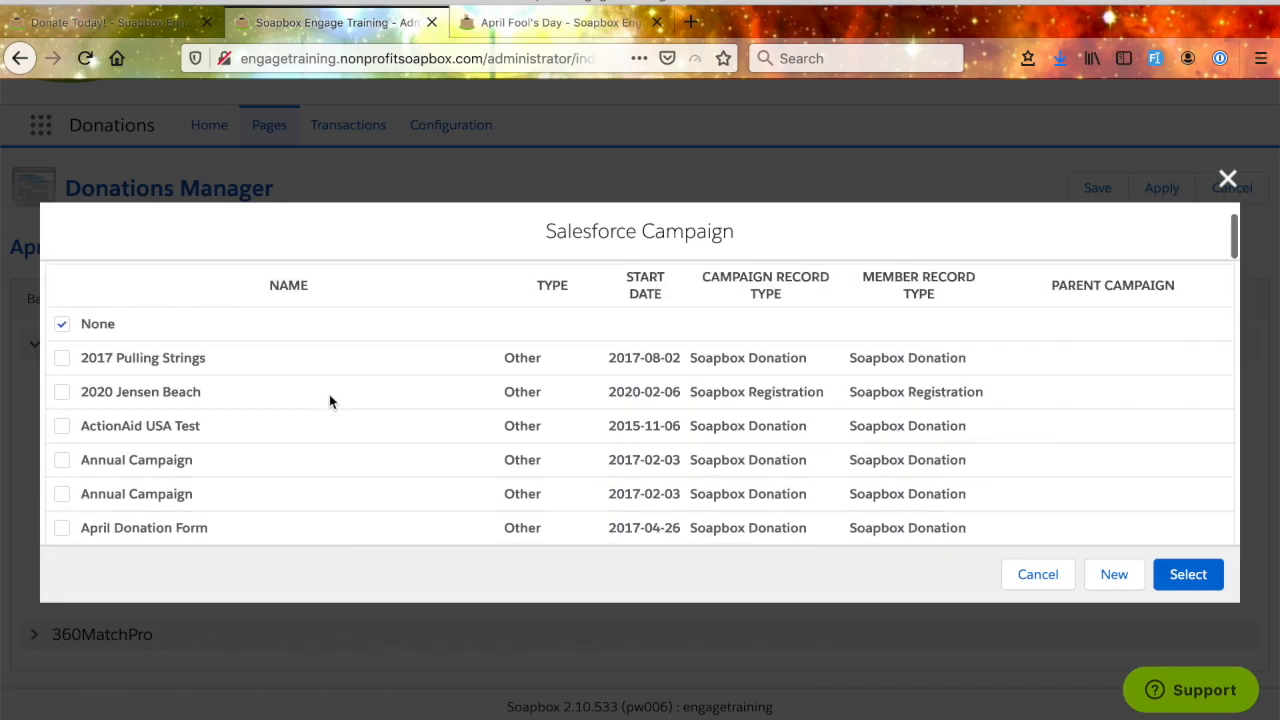
scroll(300, 400, down, 6)
click(64, 352)
click(1188, 575)
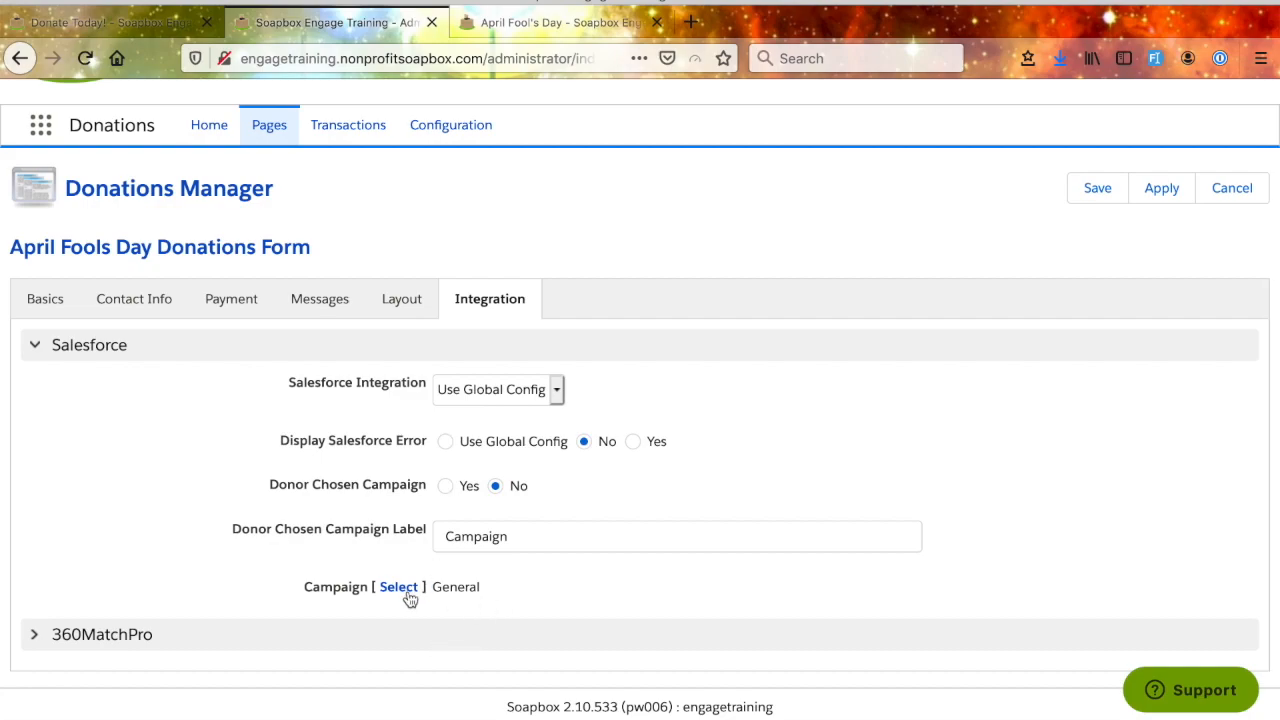
click(1163, 189)
- Expand the 360MatchPro section to review its integration and company label settings, and save and close the form
click(36, 634)
scroll(224, 600, down, 2)
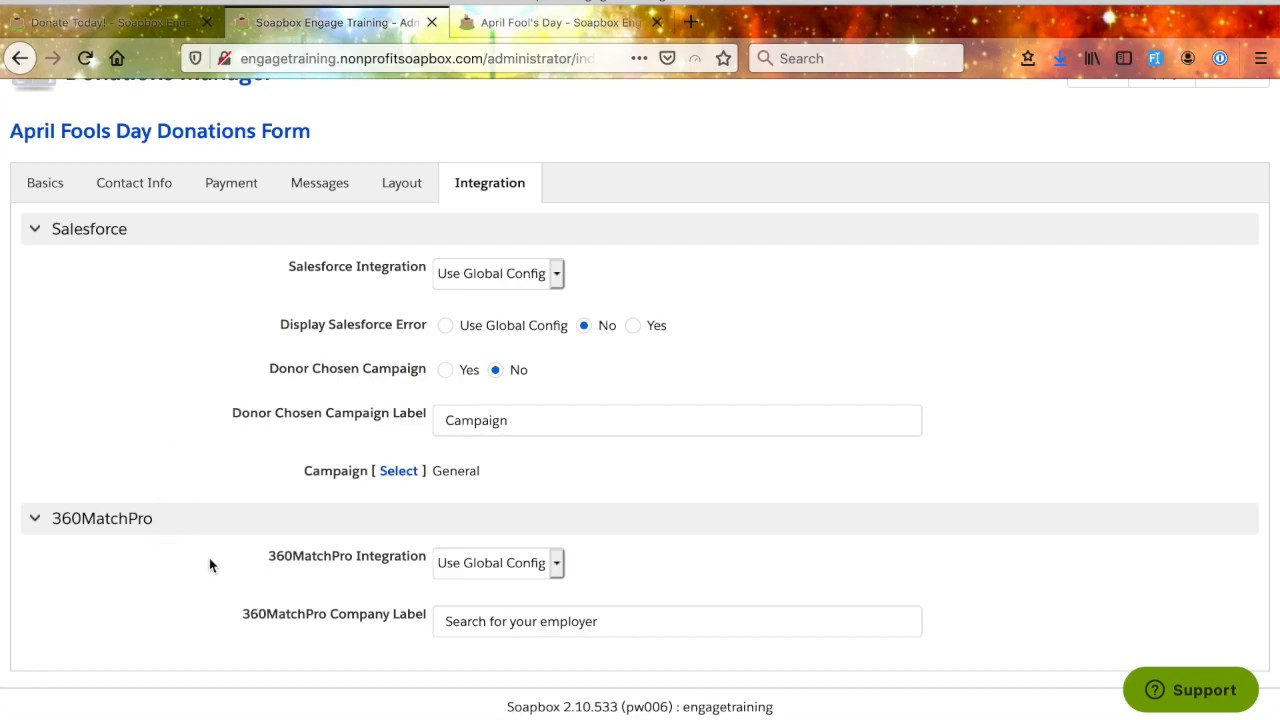
scroll(210, 566, up, 3)
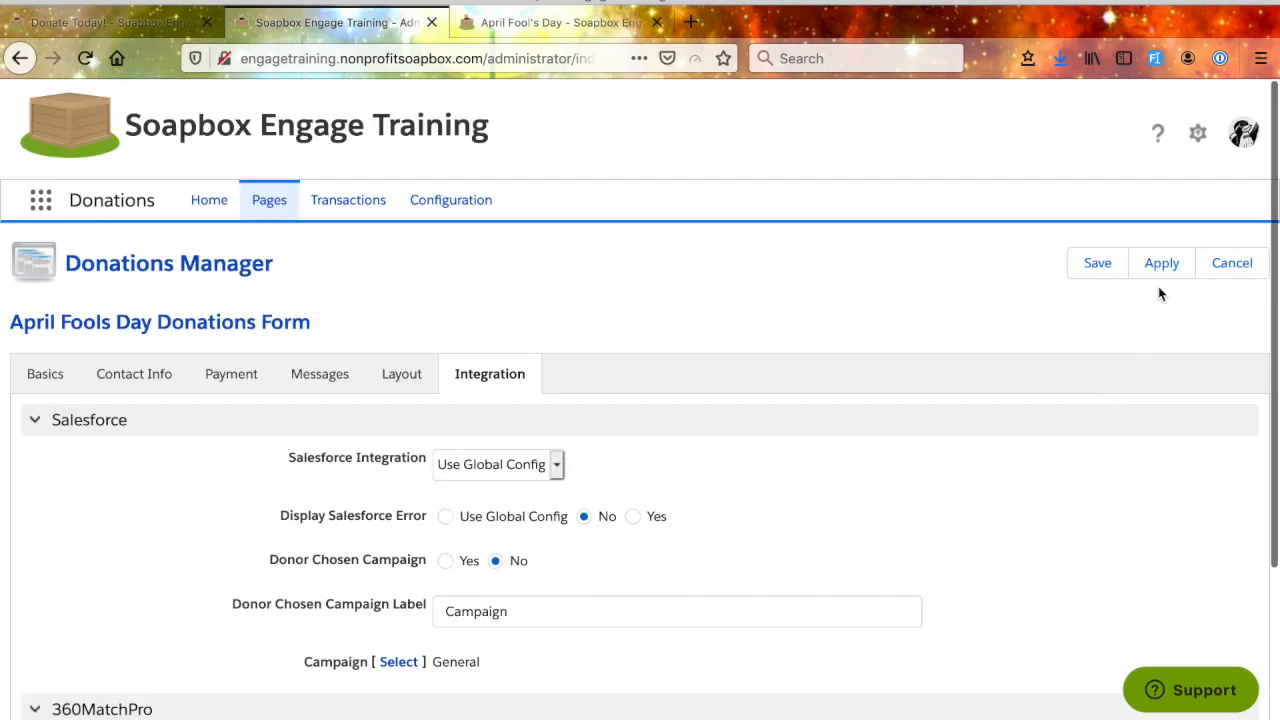
click(1098, 266)
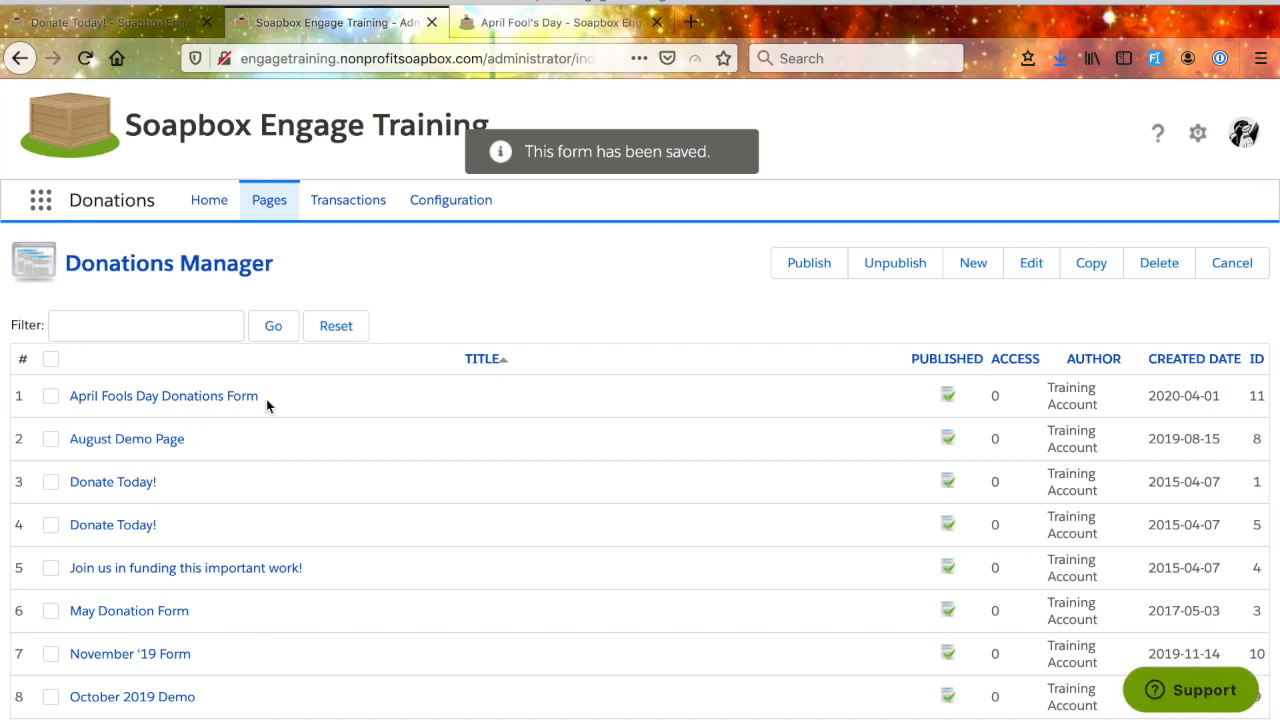
- Look over the public April Fool's Day donation page from the contact fields up to its header
click(518, 28)
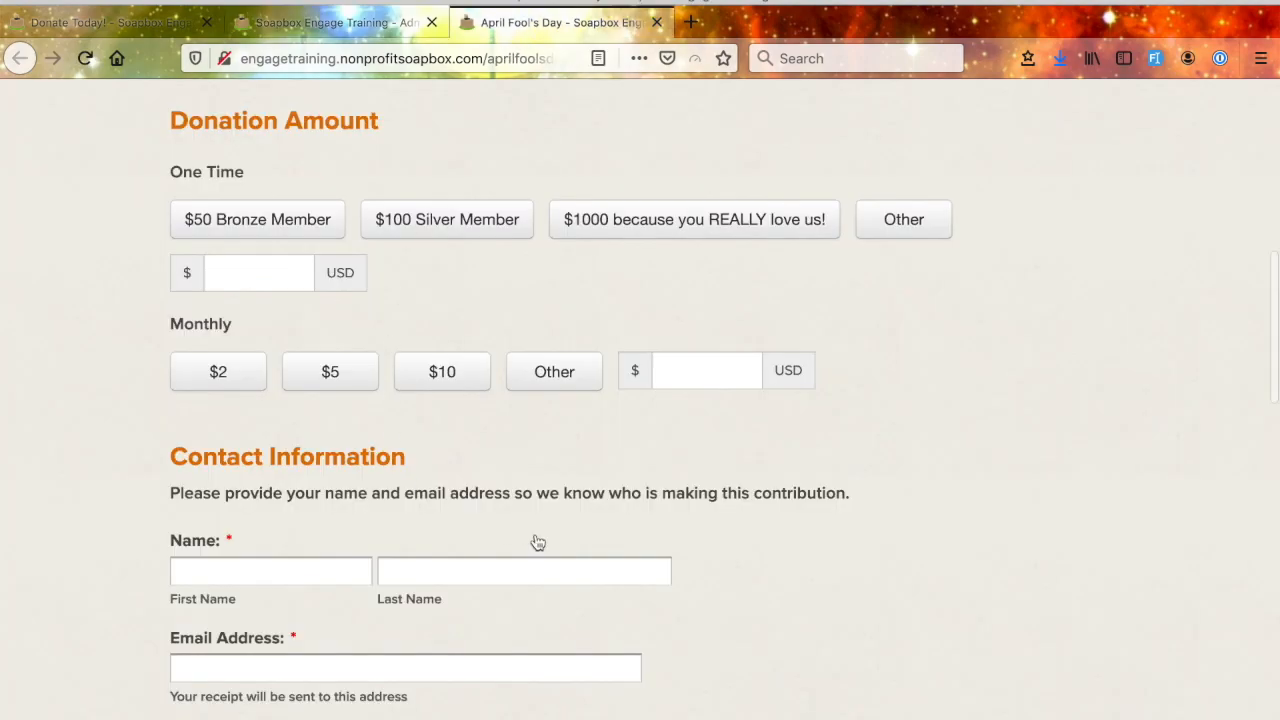
scroll(531, 540, down, 6)
scroll(531, 540, up, 15)
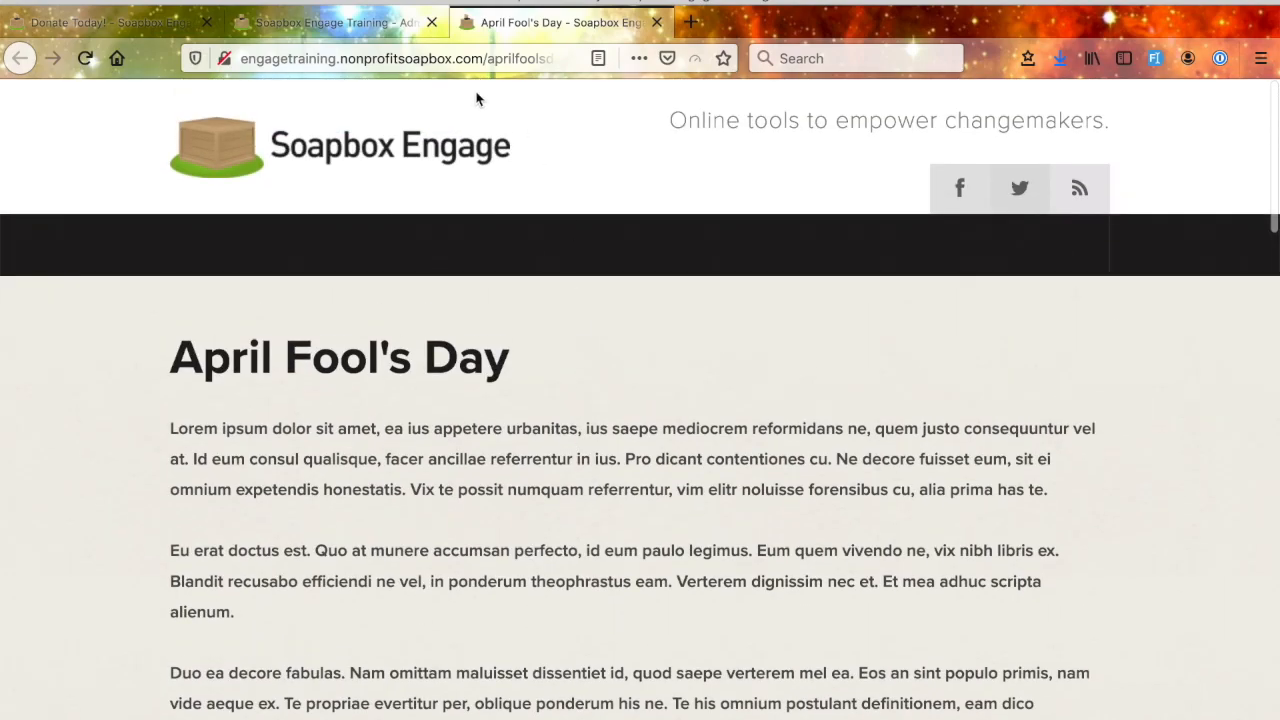
- Open the donations Transactions list in the administration and examine its columns, summary figures and recorded donations
click(348, 22)
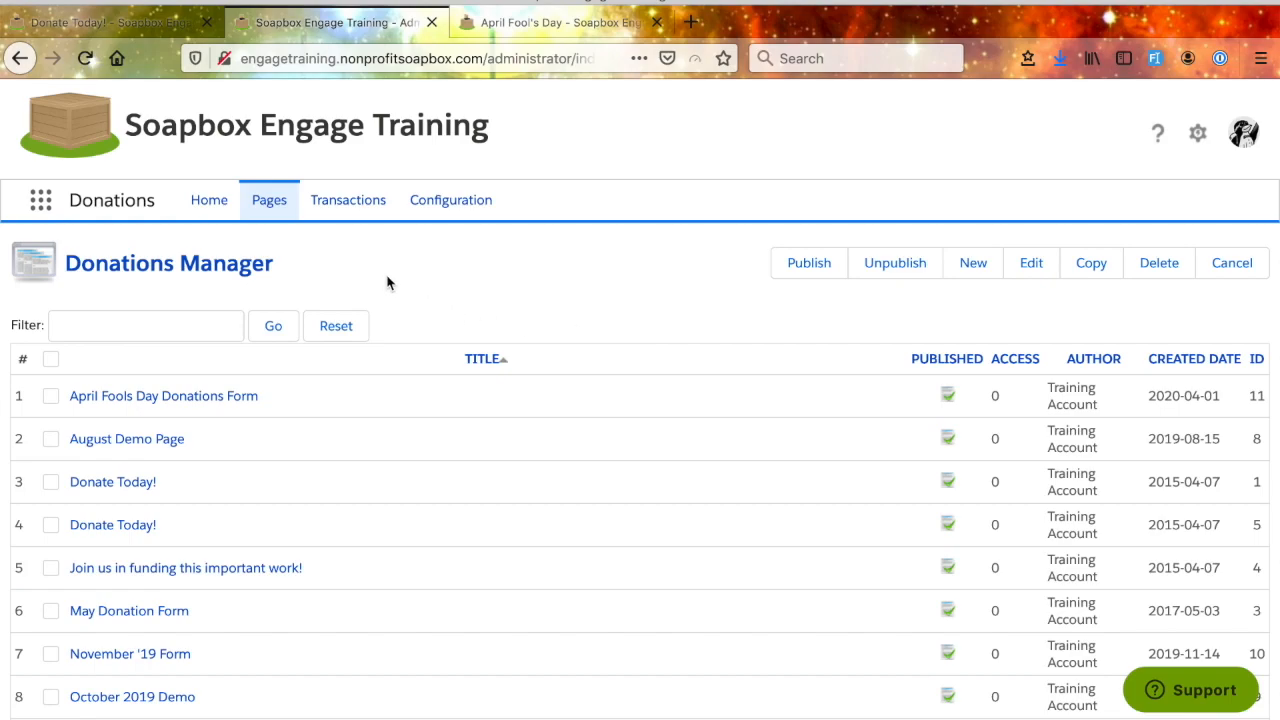
click(377, 208)
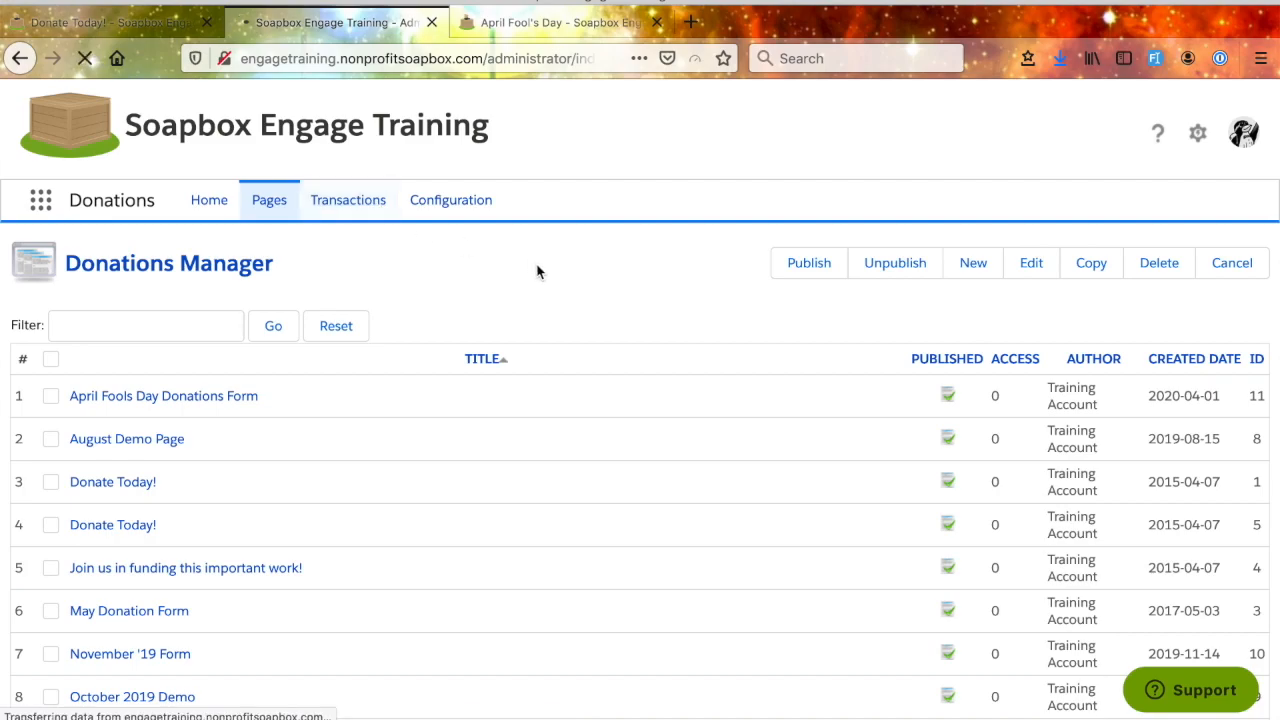
scroll(598, 478, down, 9)
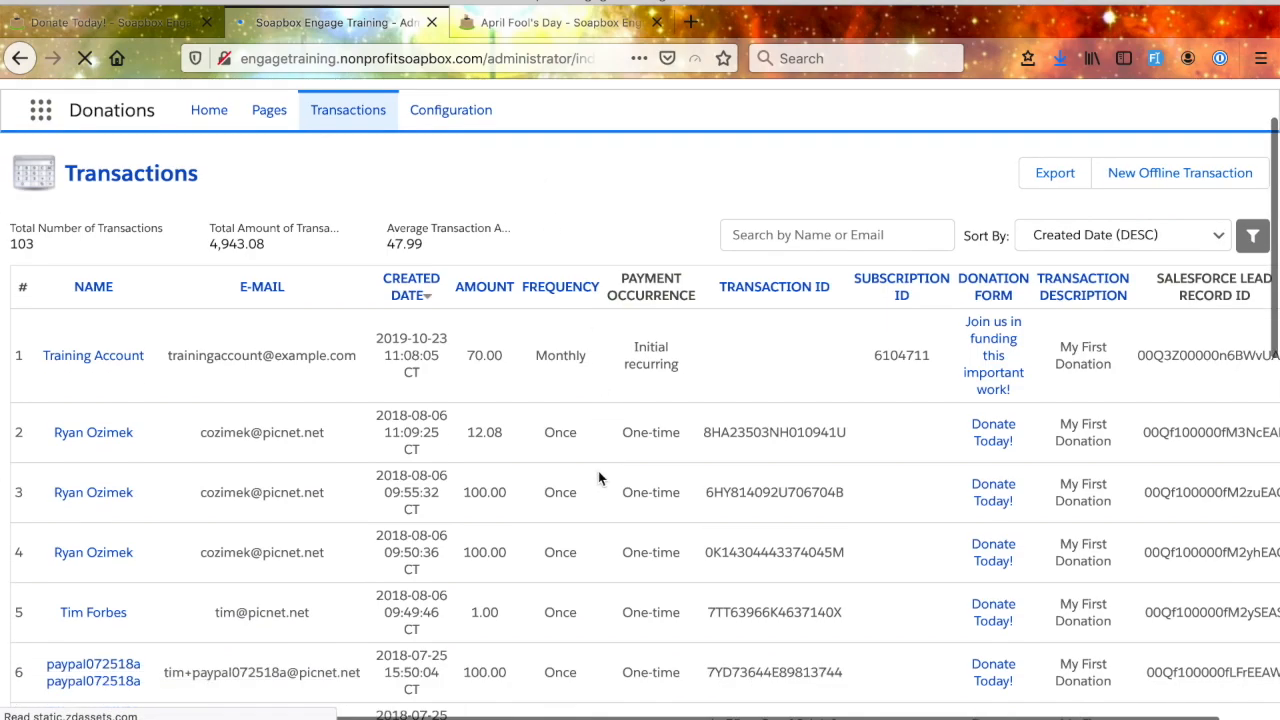
scroll(598, 478, up, 10)
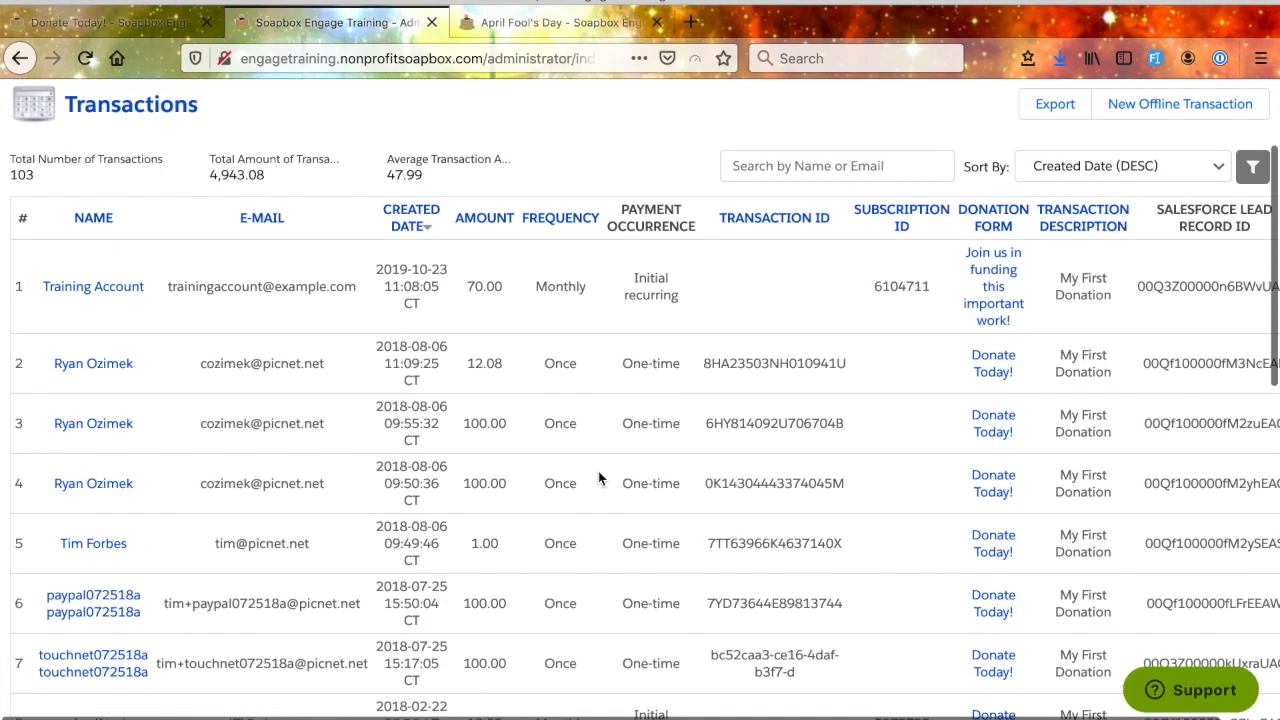
scroll(598, 478, down, 3)
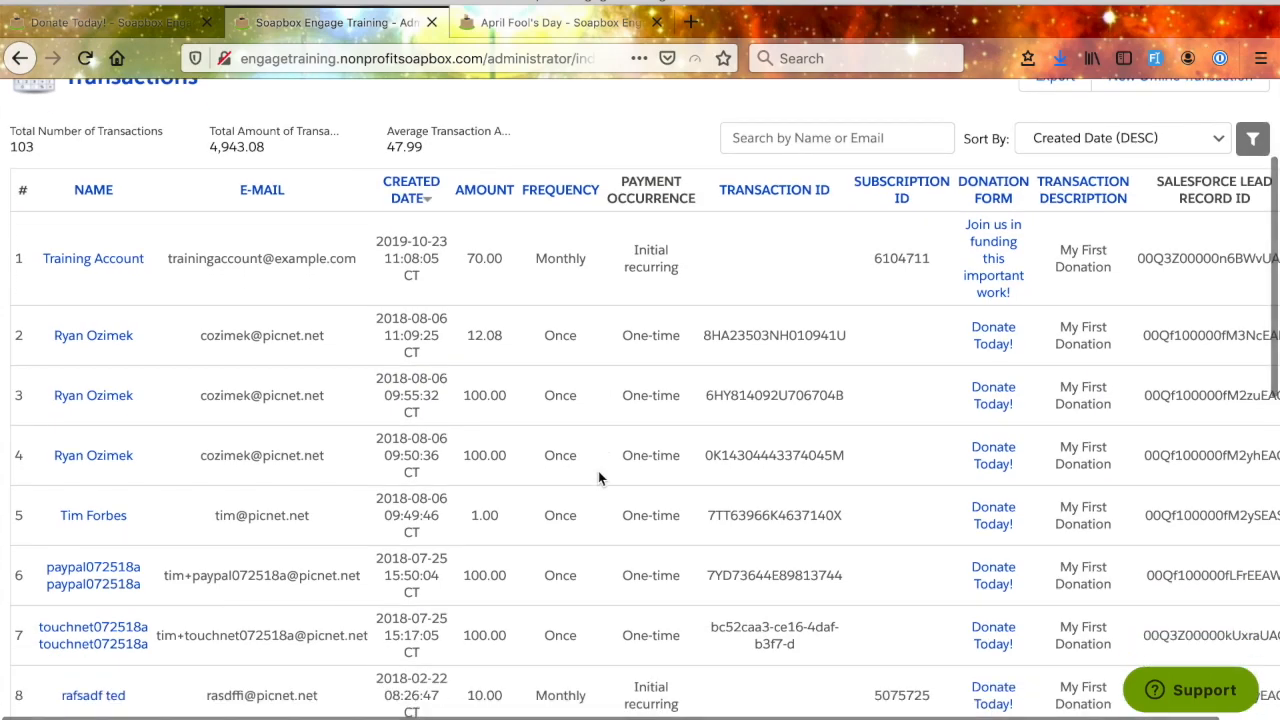
scroll(598, 478, up, 1)
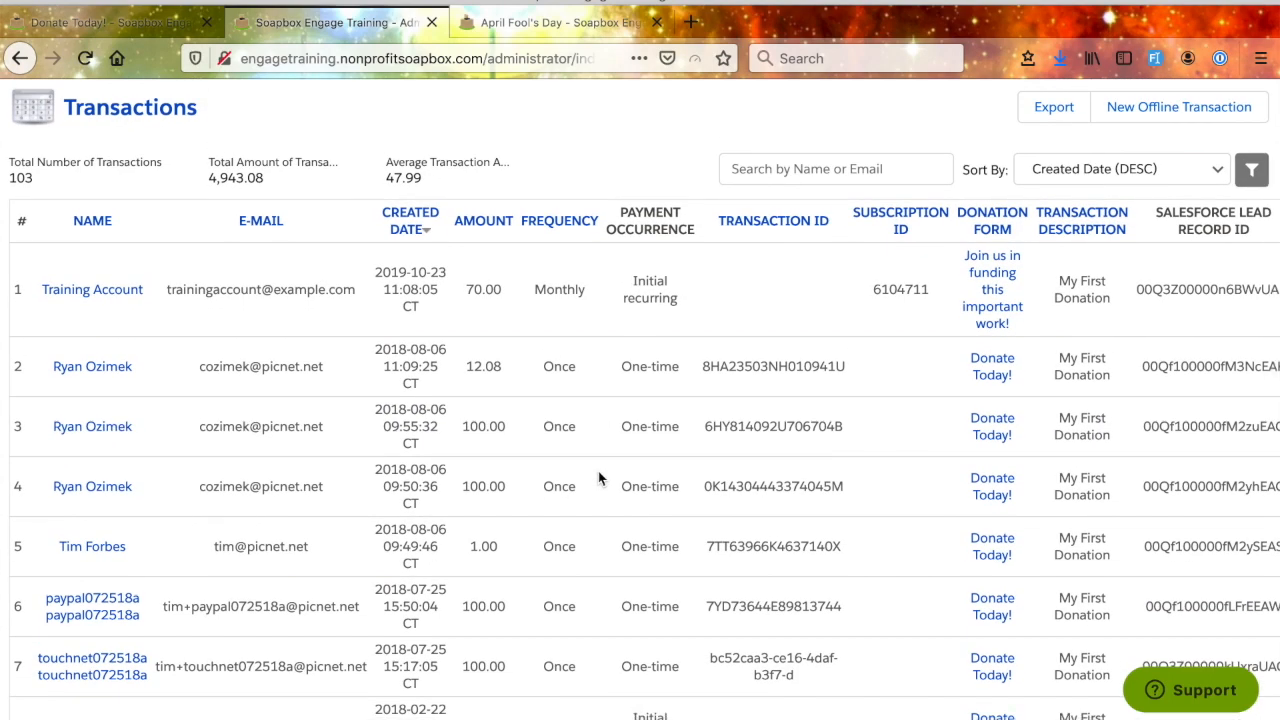
- Examine the payment occurrence and transaction ID columns for the recurring and one-time donations in the list
scroll(598, 478, up, 1)
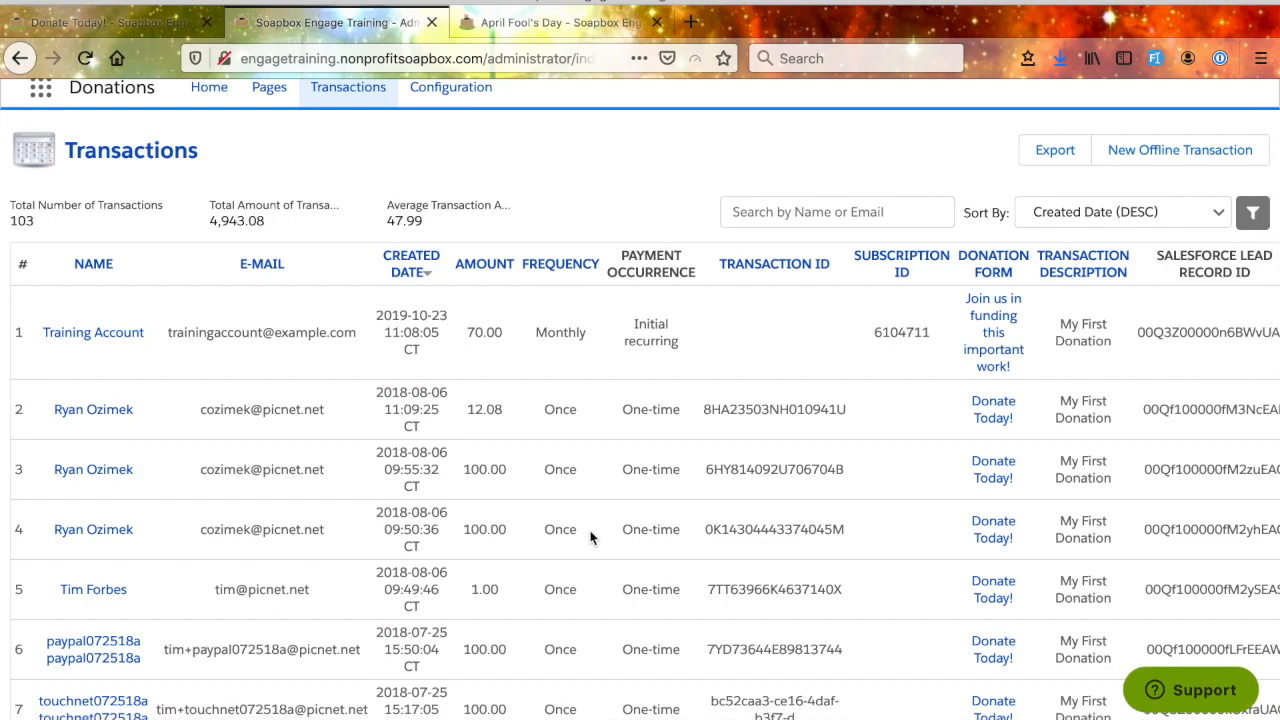
scroll(590, 538, up, 1)
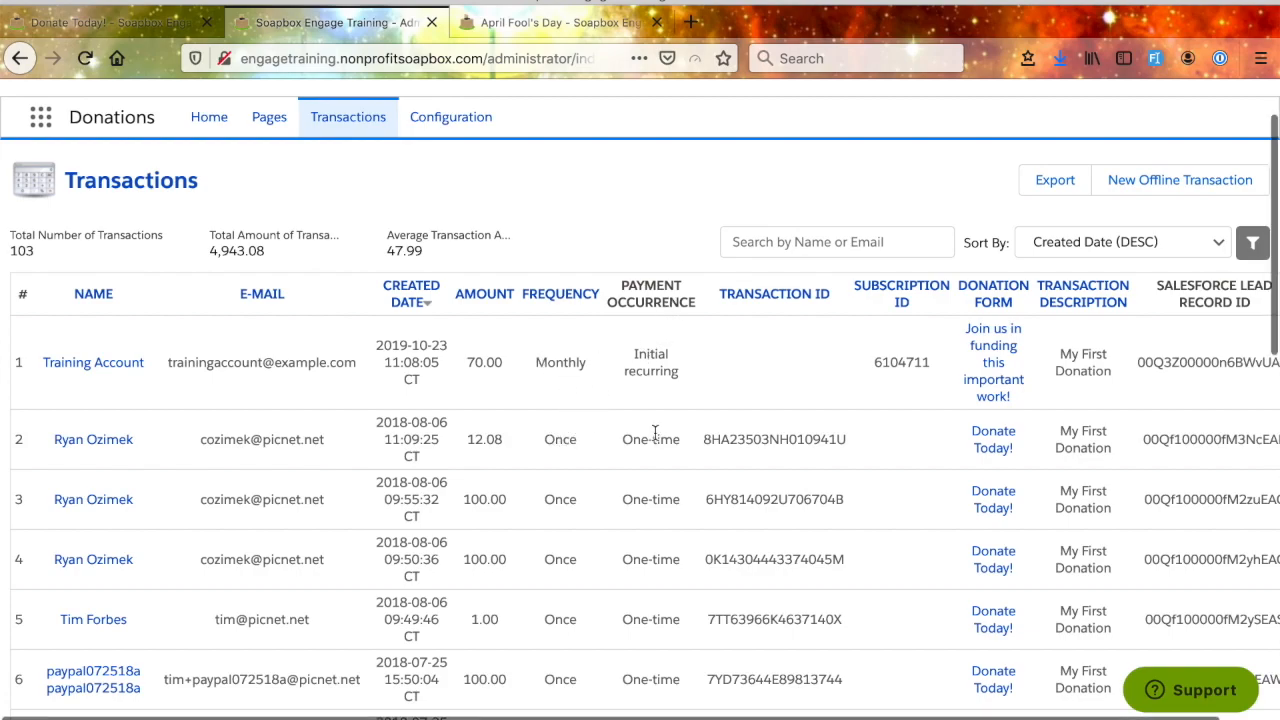
scroll(666, 445, down, 1)
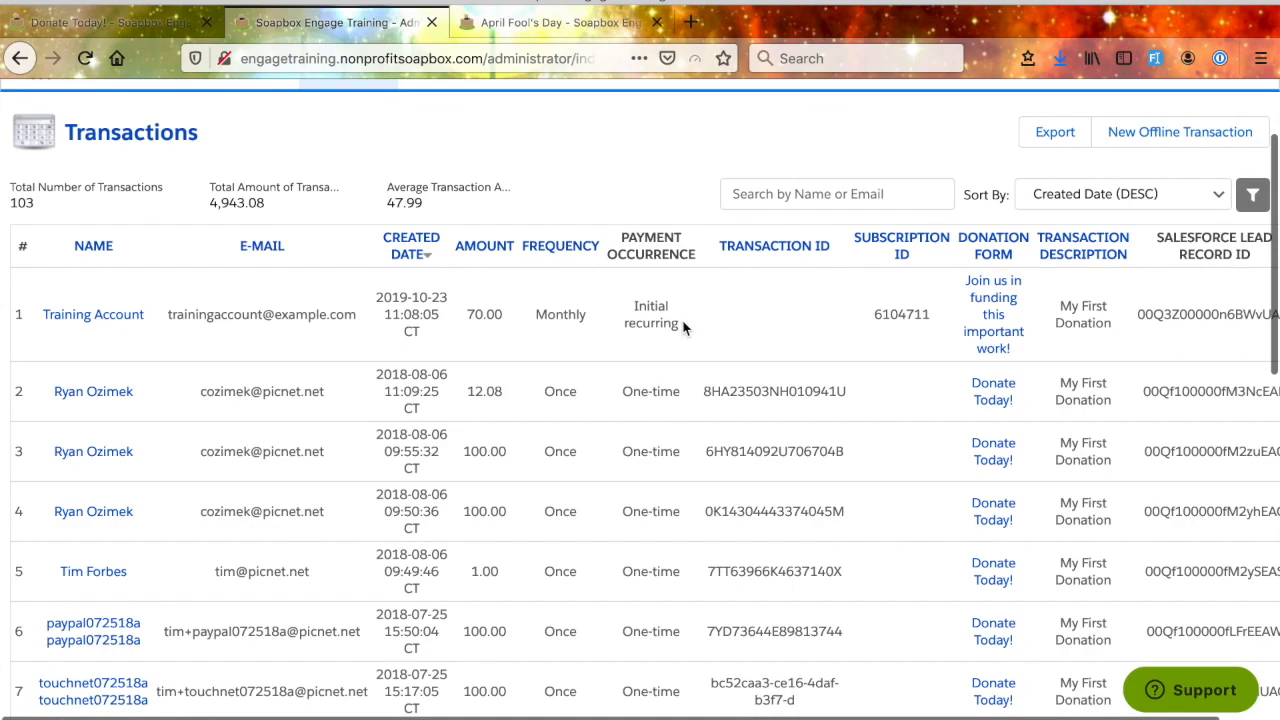
drag(680, 329, 627, 313)
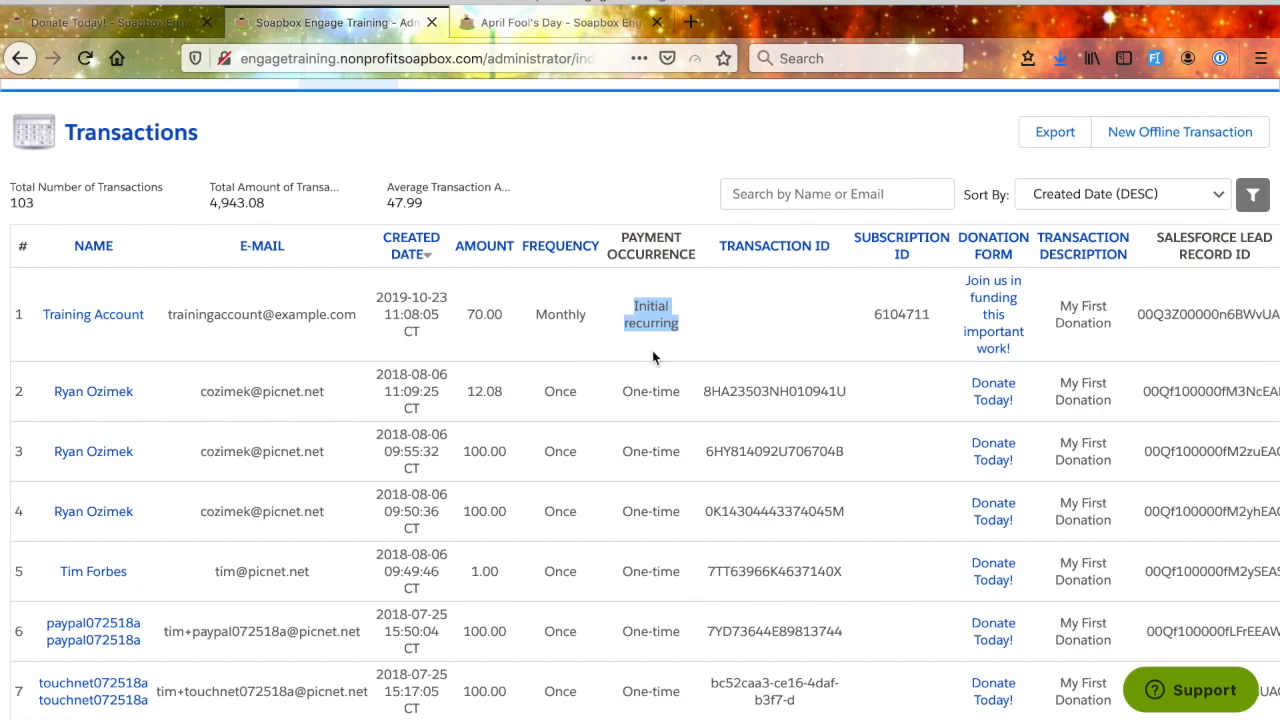
double_click(762, 393)
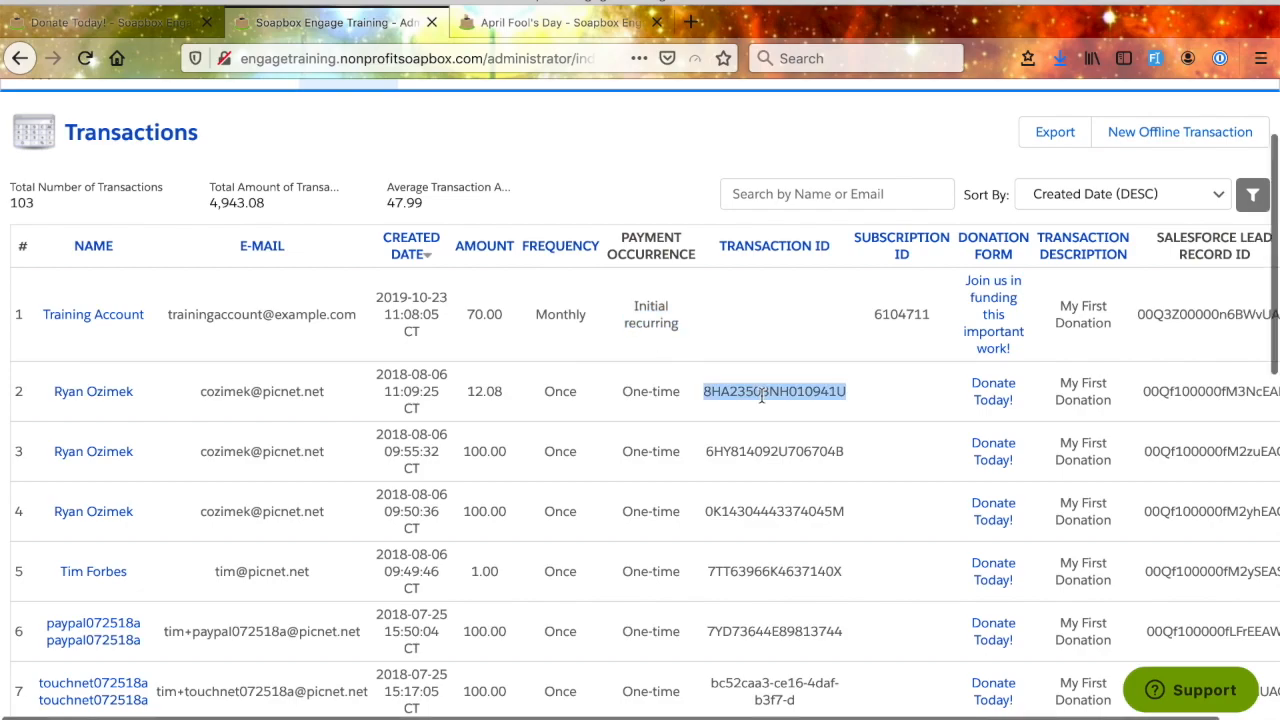
scroll(762, 395, down, 1)
click(718, 281)
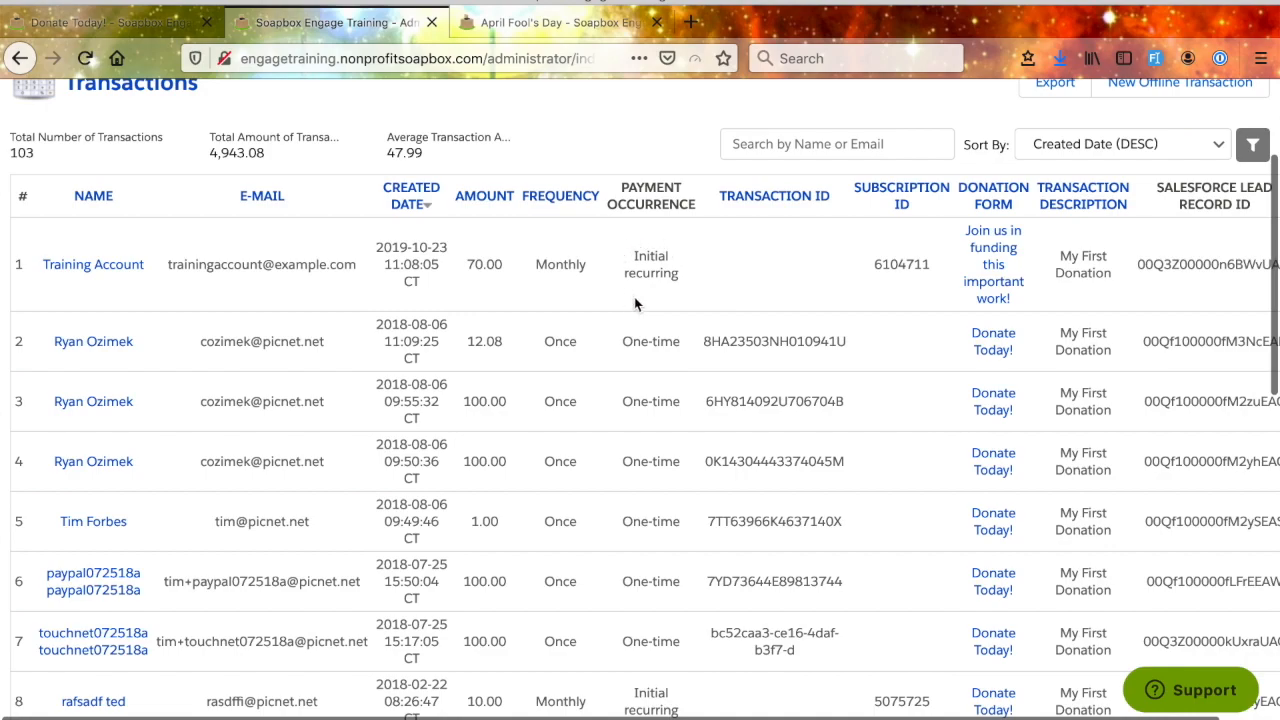
double_click(741, 338)
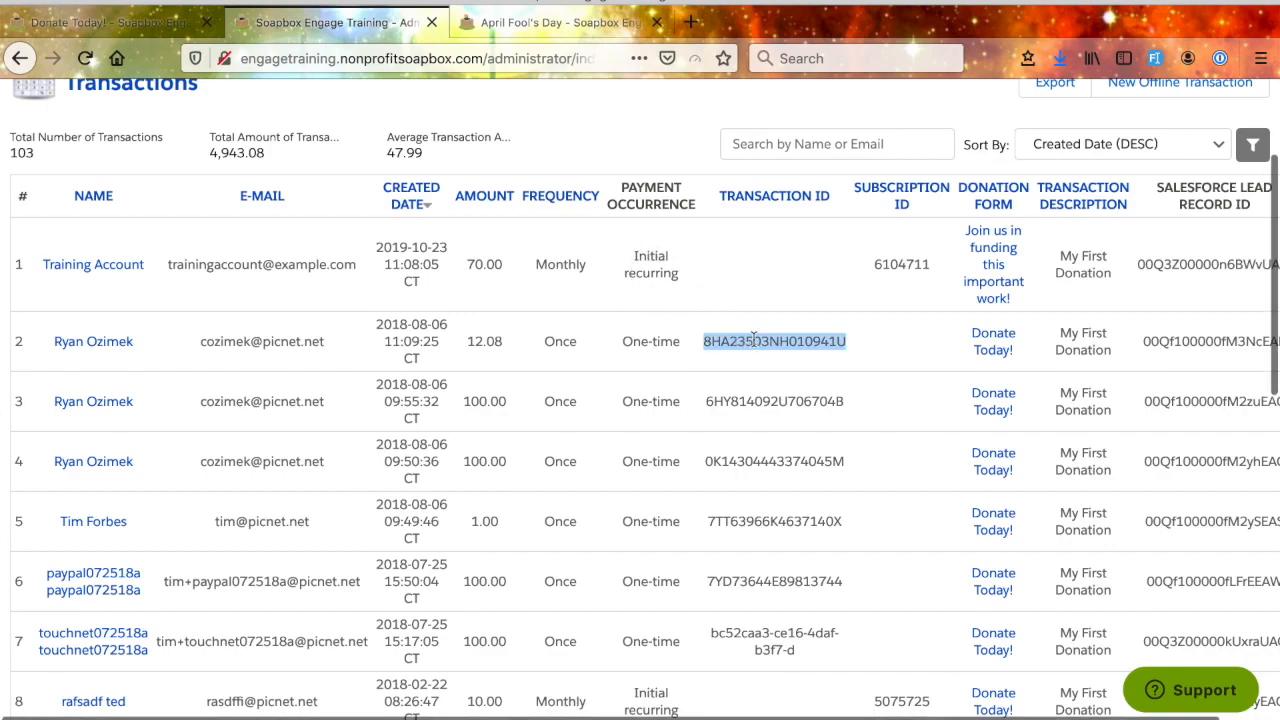
scroll(776, 455, down, 10)
scroll(776, 455, down, 6)
scroll(776, 455, up, 12)
scroll(778, 460, up, 5)
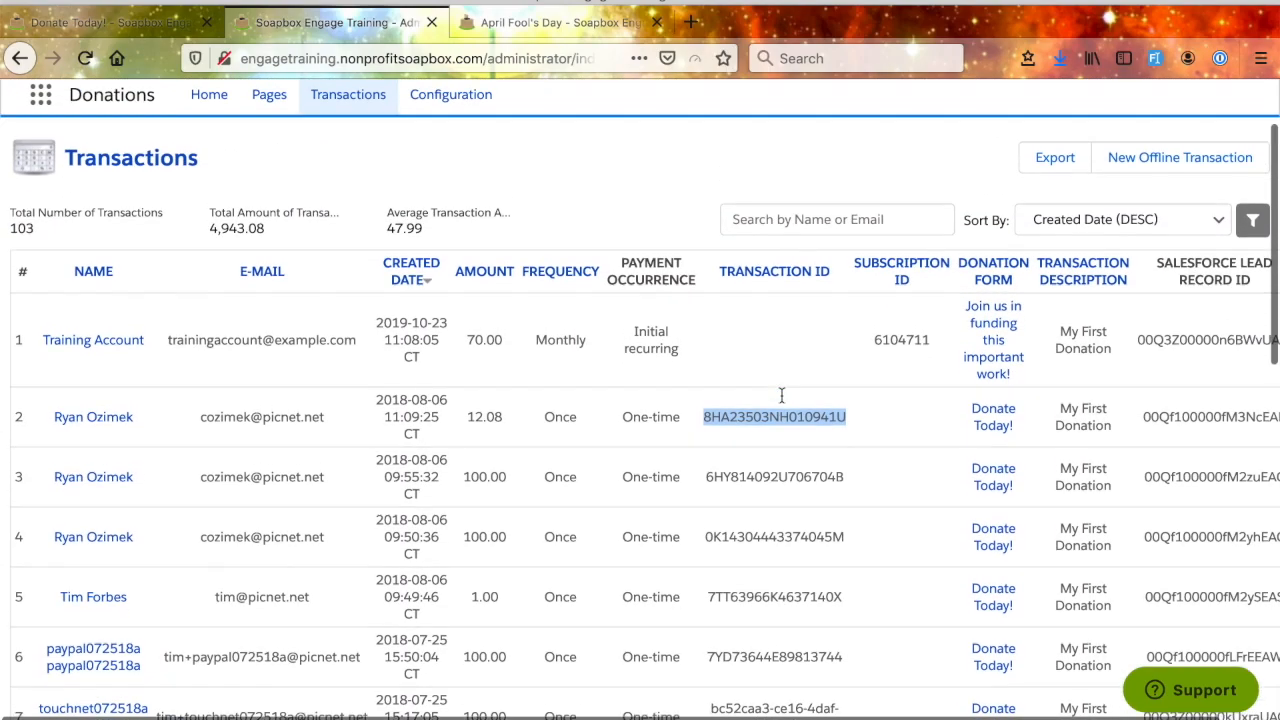
- Check the subscription ID of the monthly donation and look over the neighbouring donation form column
click(902, 355)
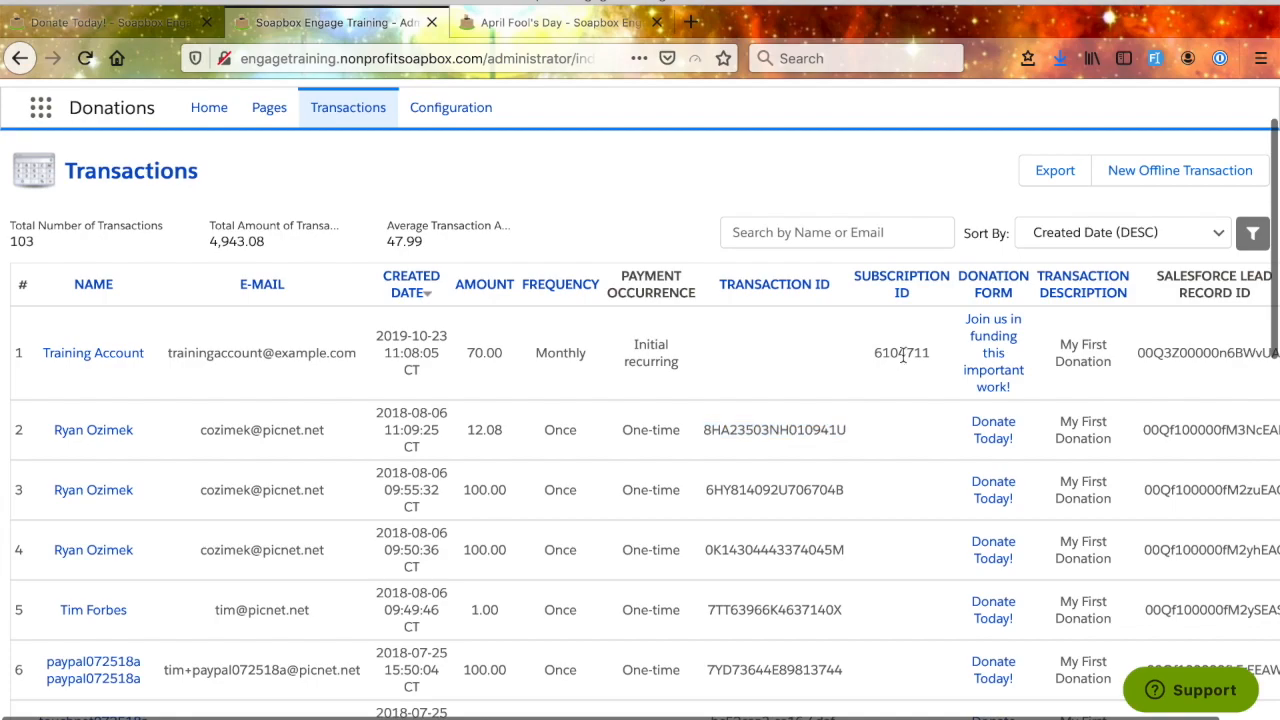
double_click(902, 355)
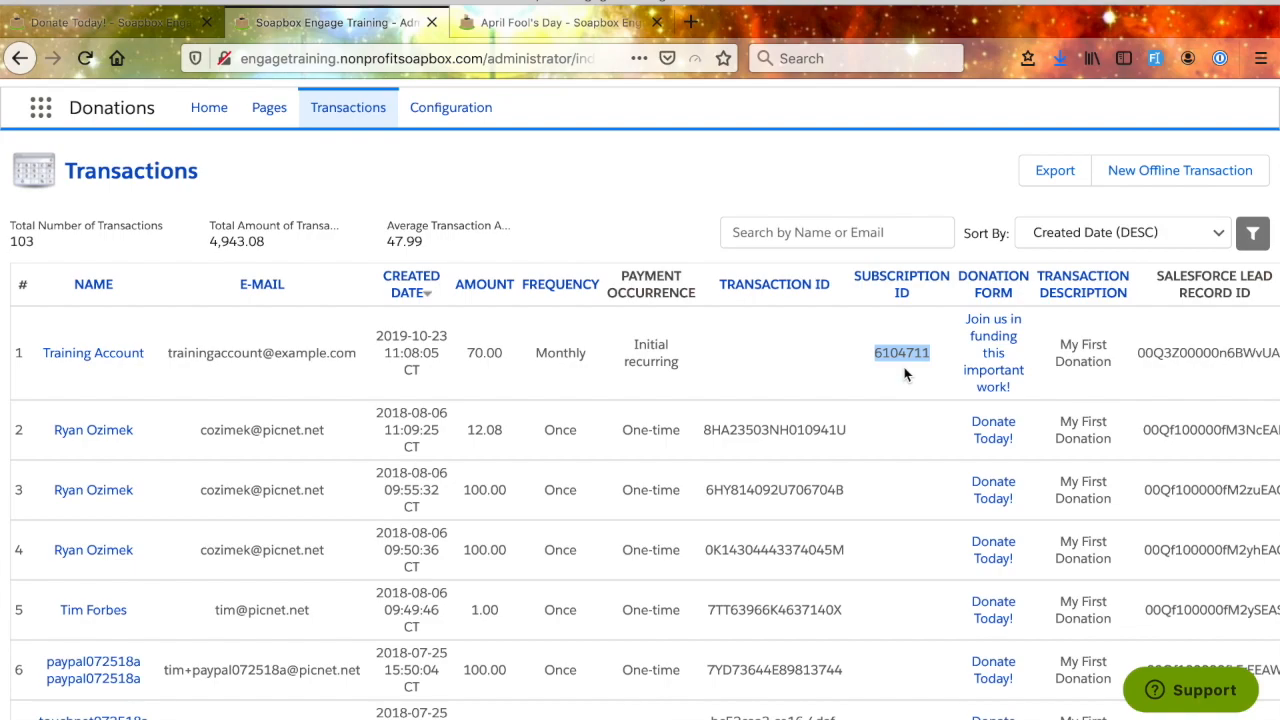
scroll(905, 374, right, 1)
scroll(905, 374, up, 1)
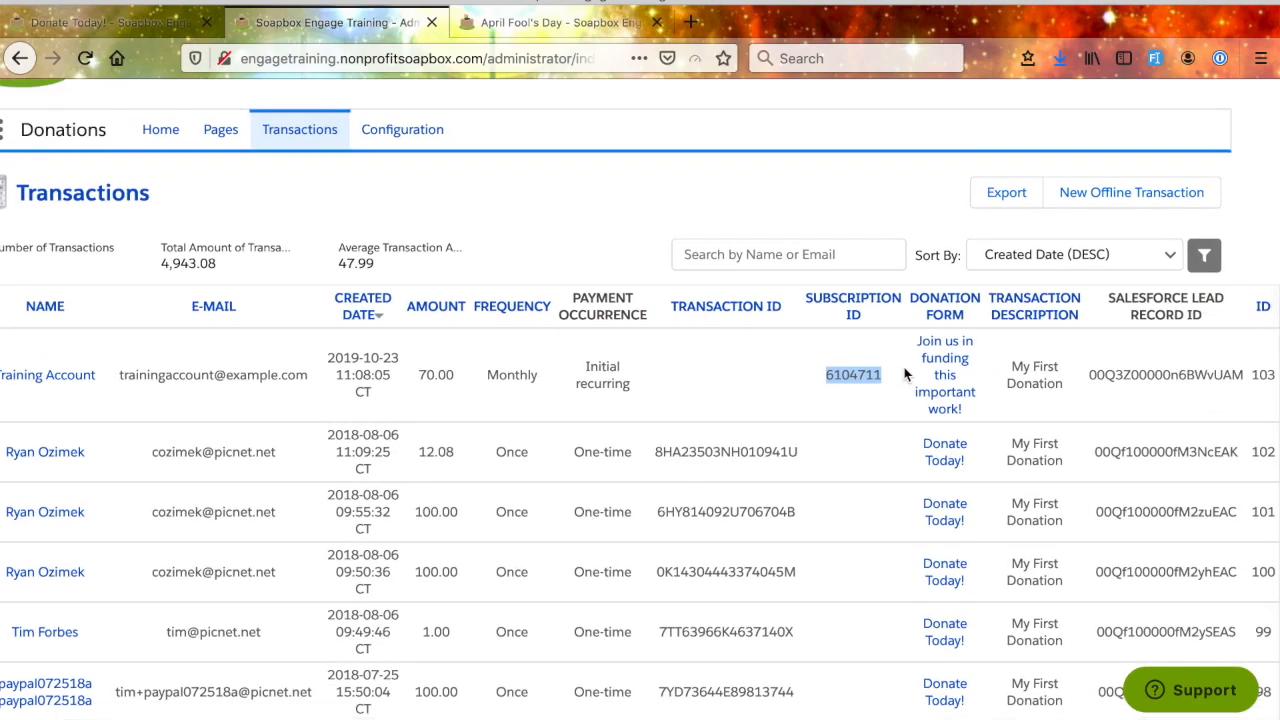
scroll(885, 481, down, 1)
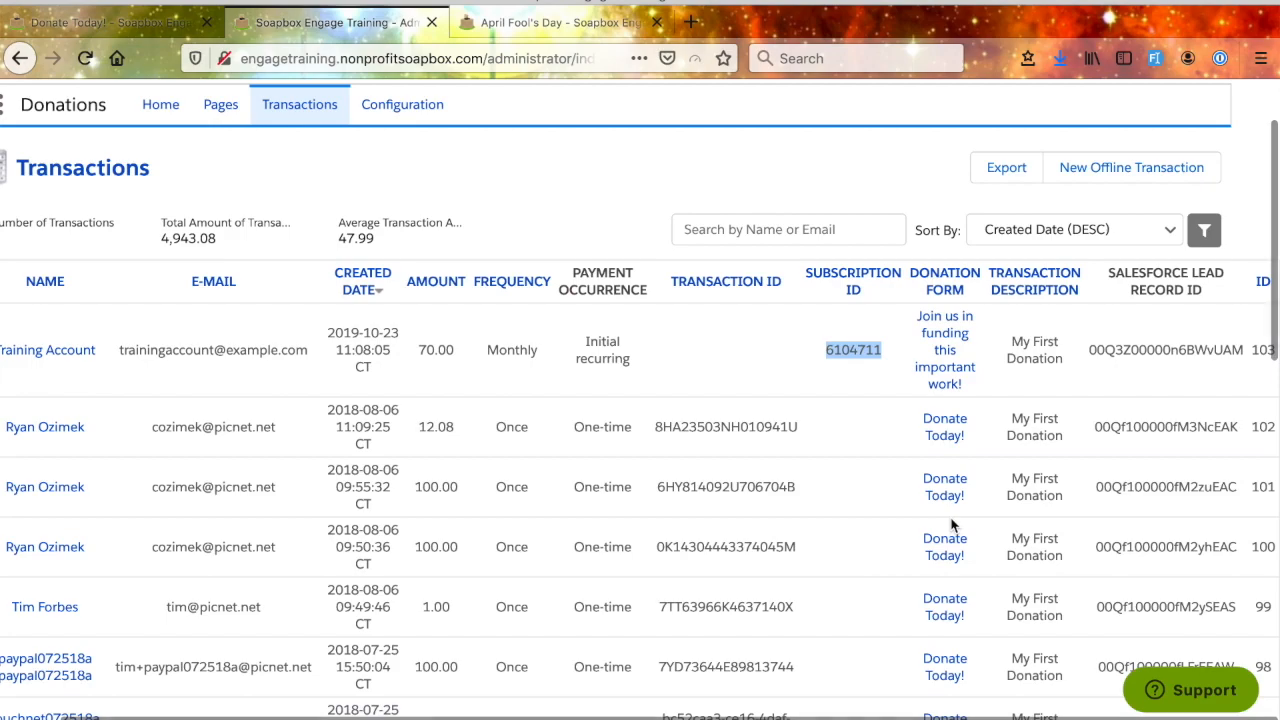
- Examine the transaction description and Salesforce lead record ID of the most recent donation
drag(1063, 359, 1008, 342)
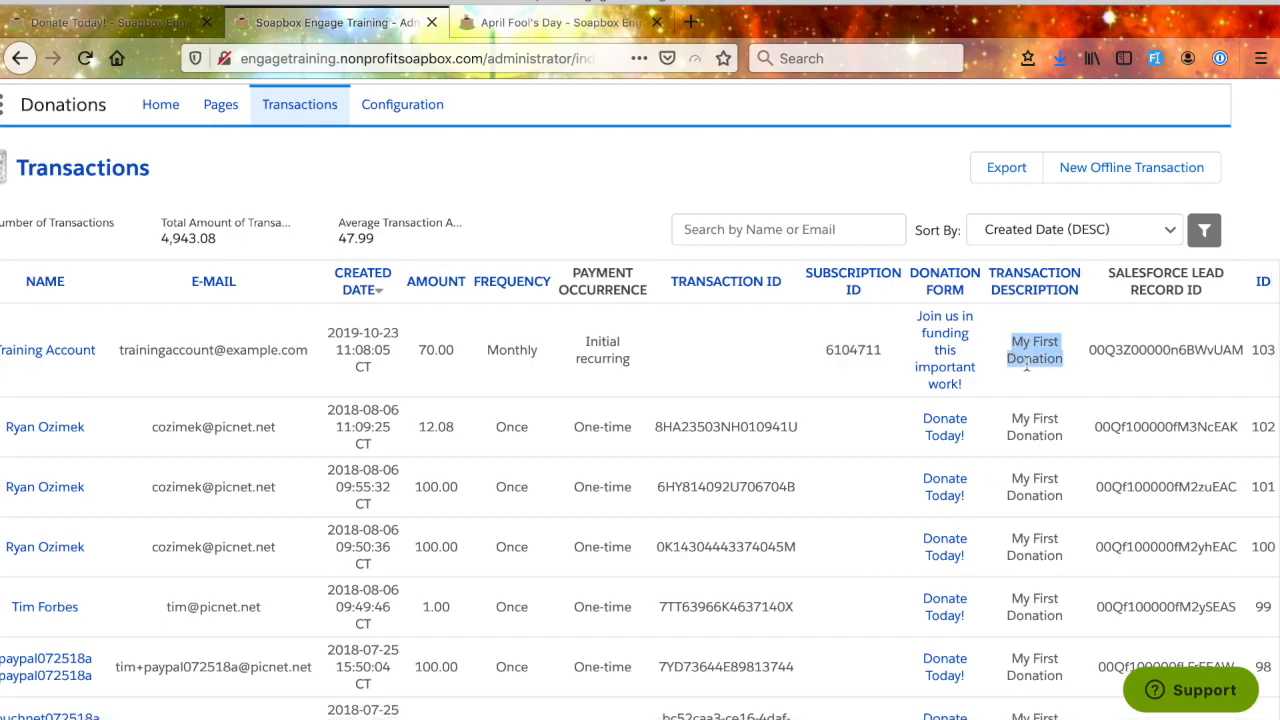
scroll(1026, 366, up, 1)
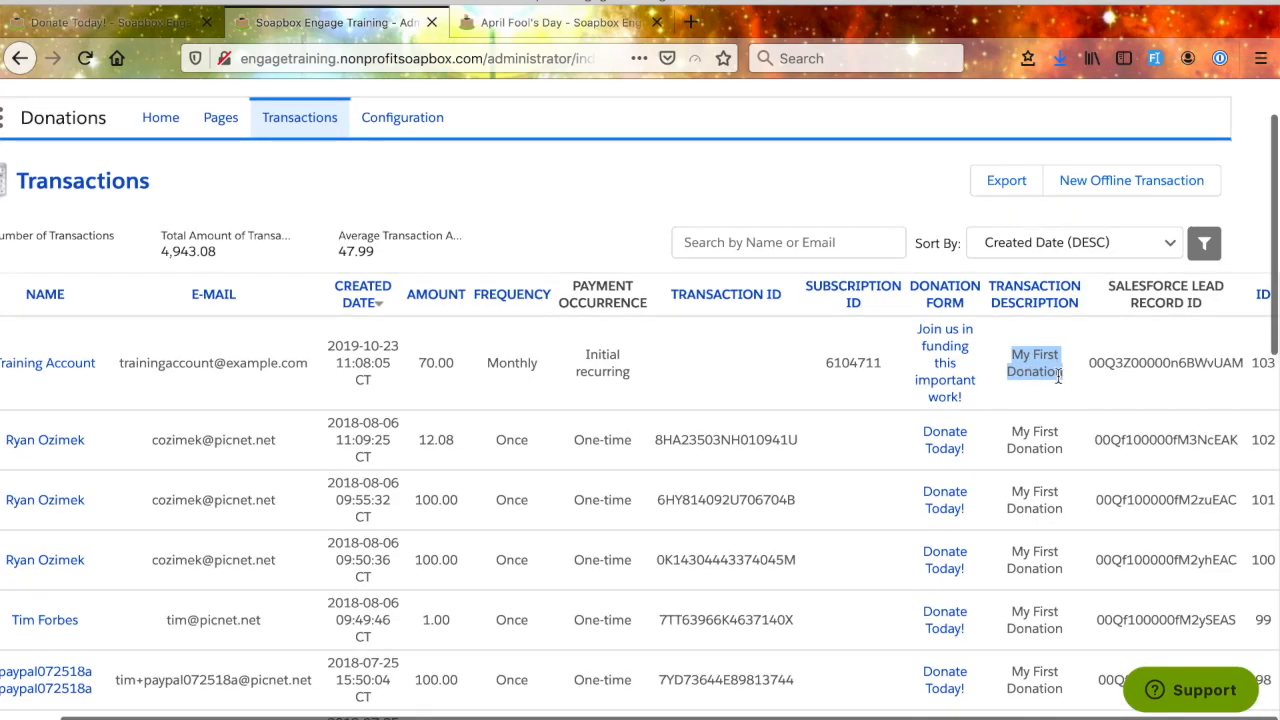
double_click(1188, 366)
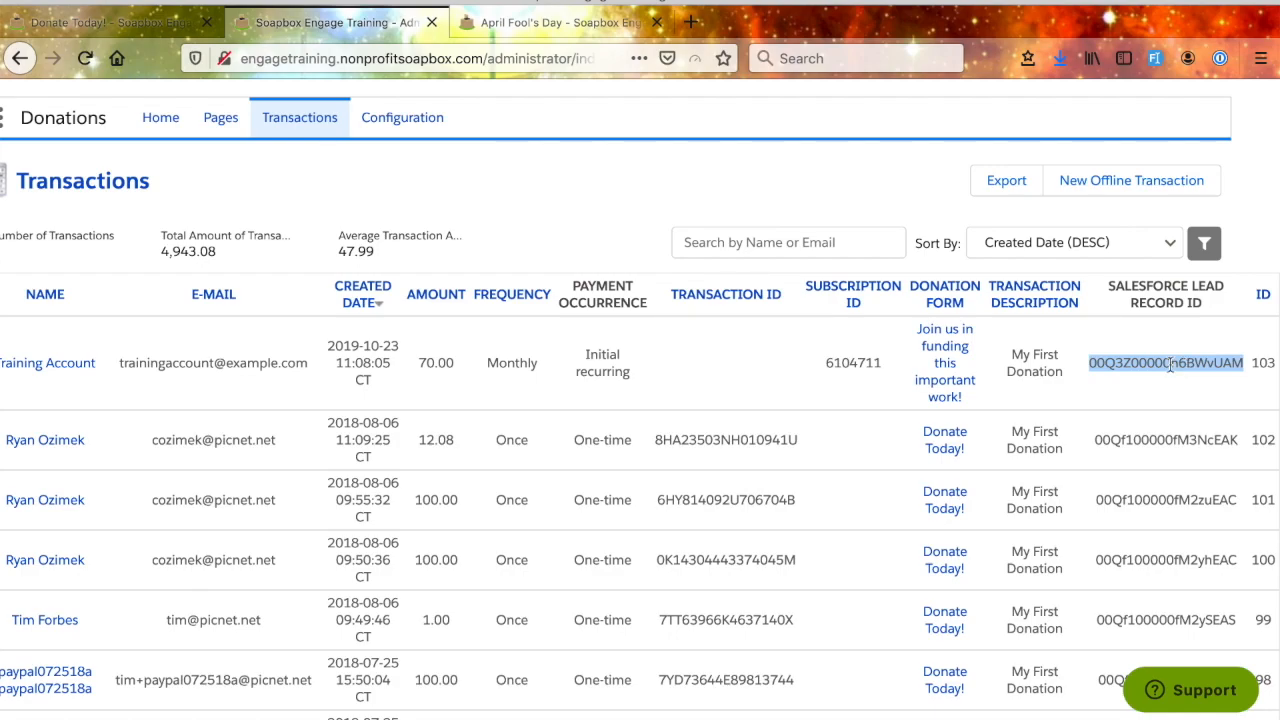
scroll(1170, 364, down, 5)
scroll(1170, 364, up, 4)
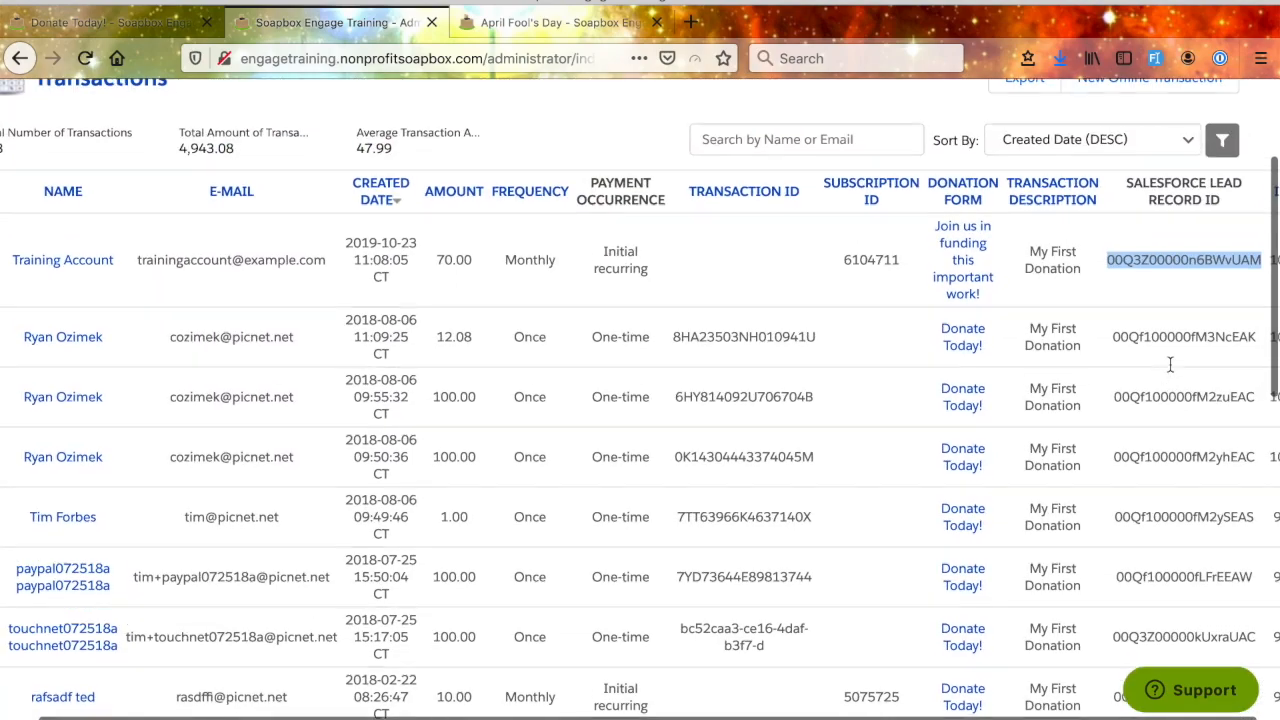
scroll(1165, 267, right, 1)
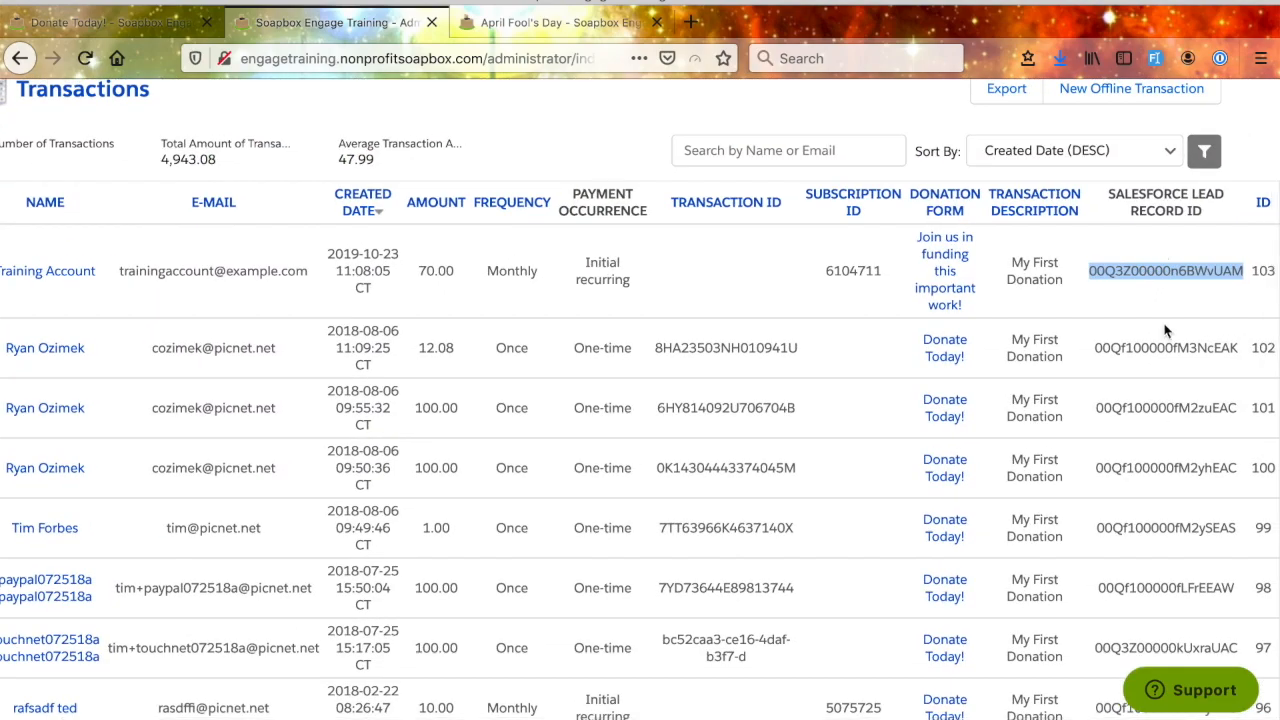
- Open the most recent monthly donation's transaction record and review its transaction, subscription, payment and contact details
scroll(1140, 400, left, 2)
scroll(1140, 400, up, 1)
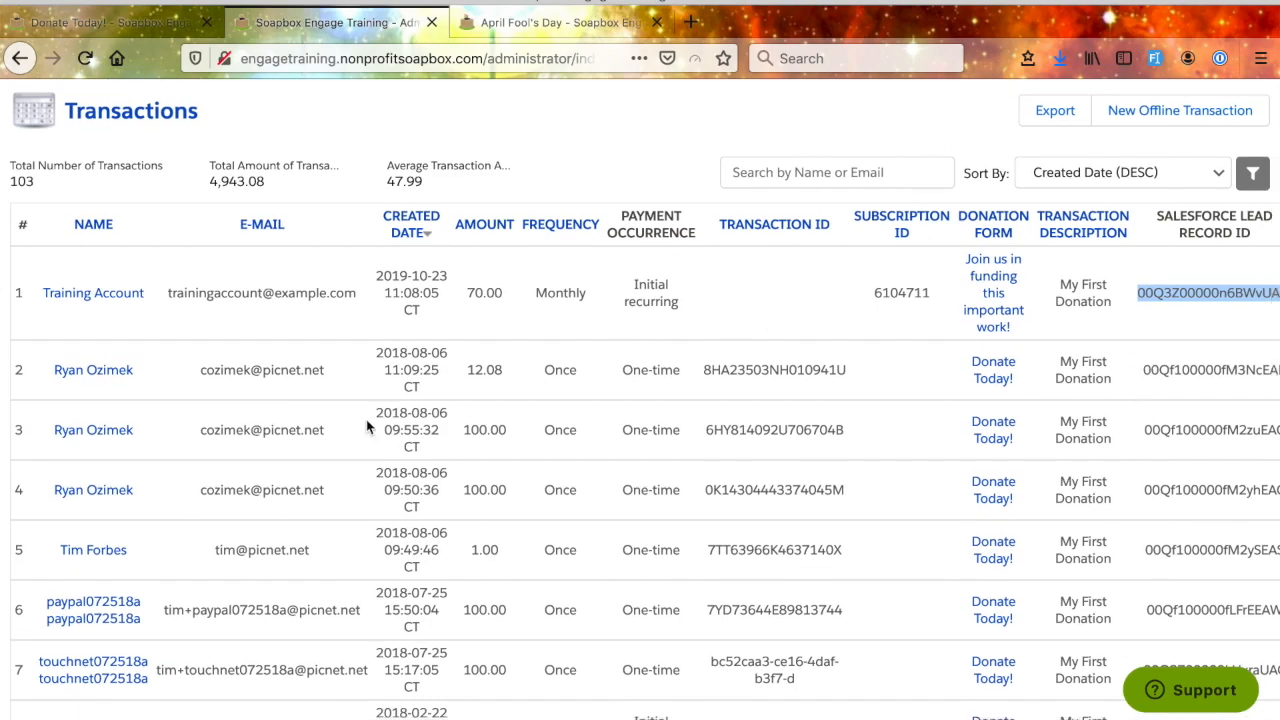
click(97, 297)
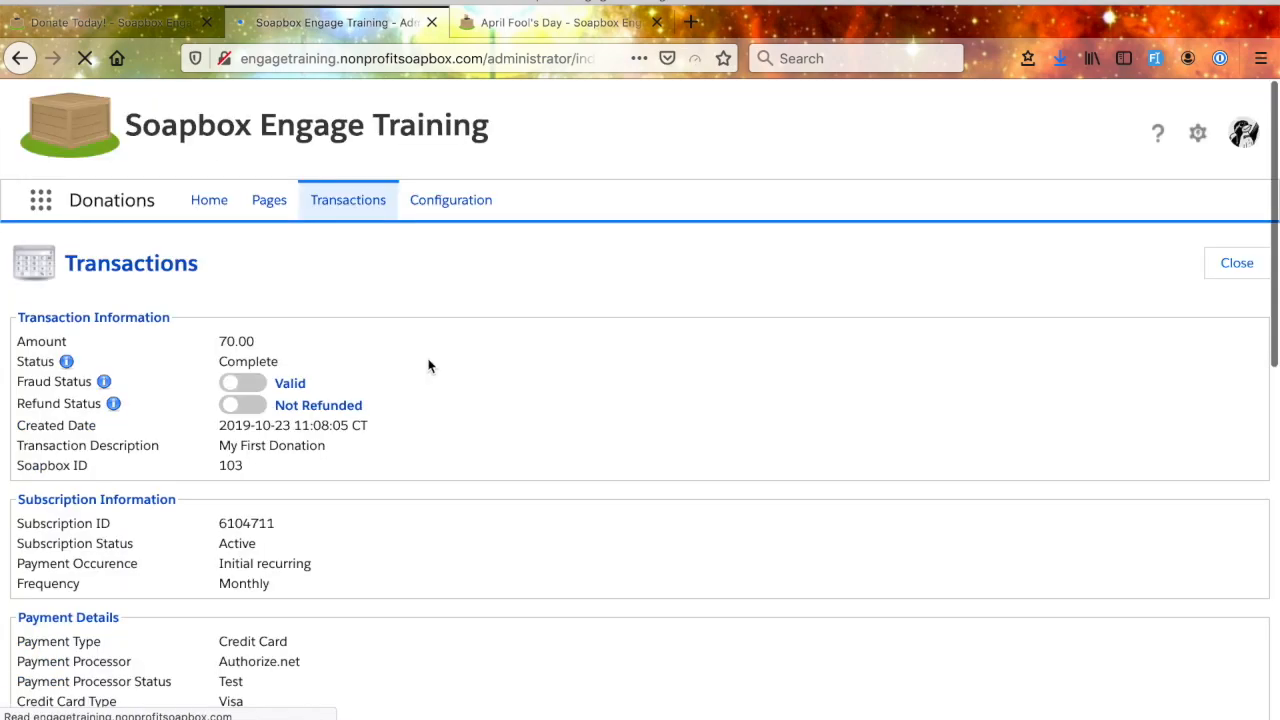
scroll(428, 366, down, 10)
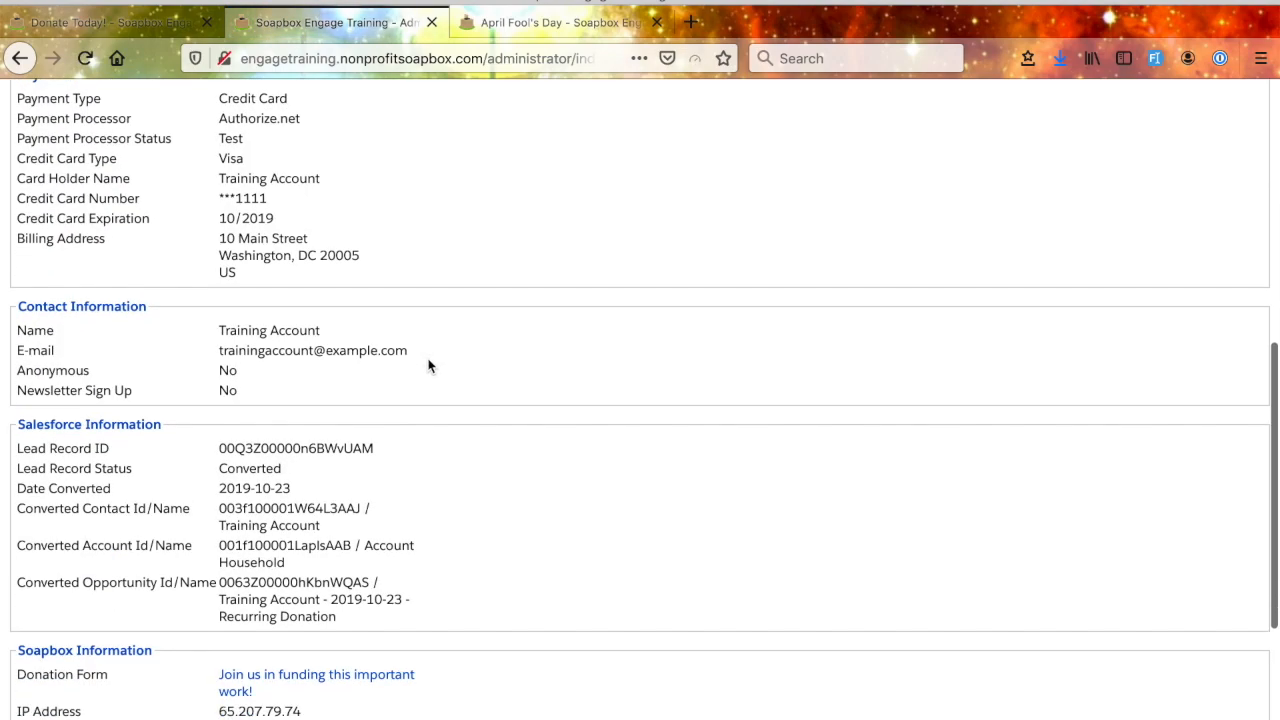
scroll(428, 364, up, 10)
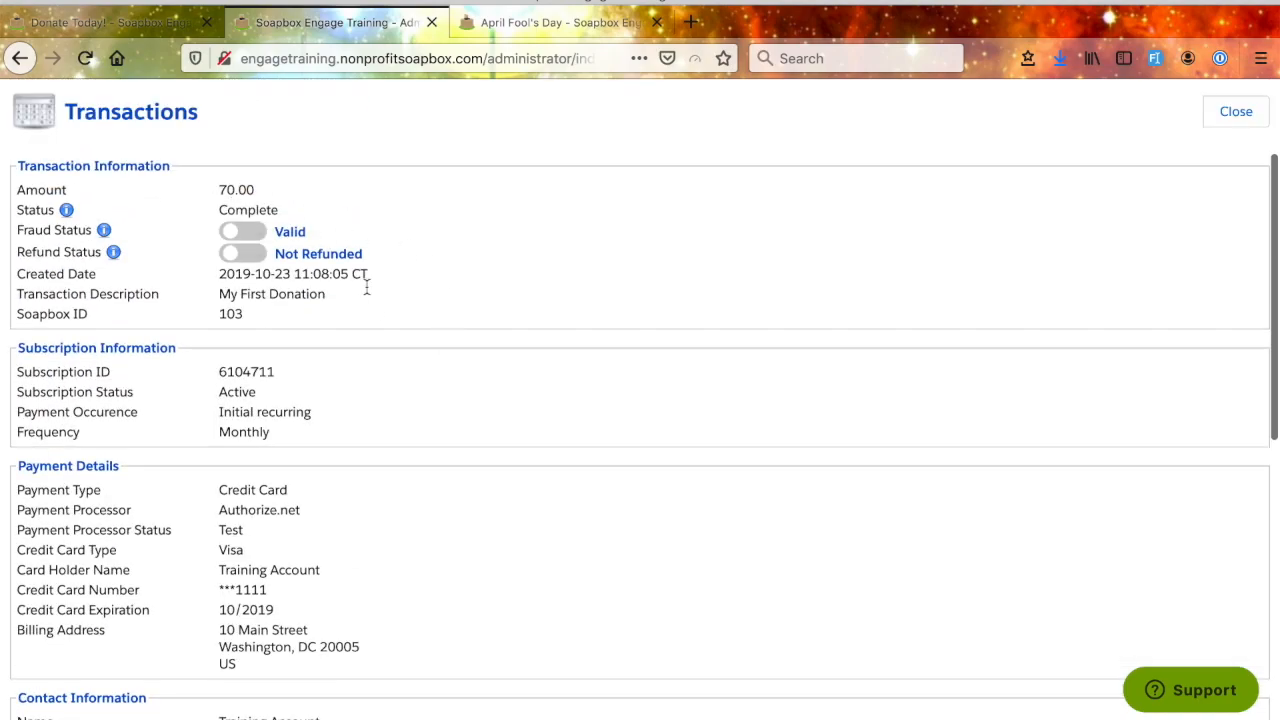
scroll(373, 308, down, 3)
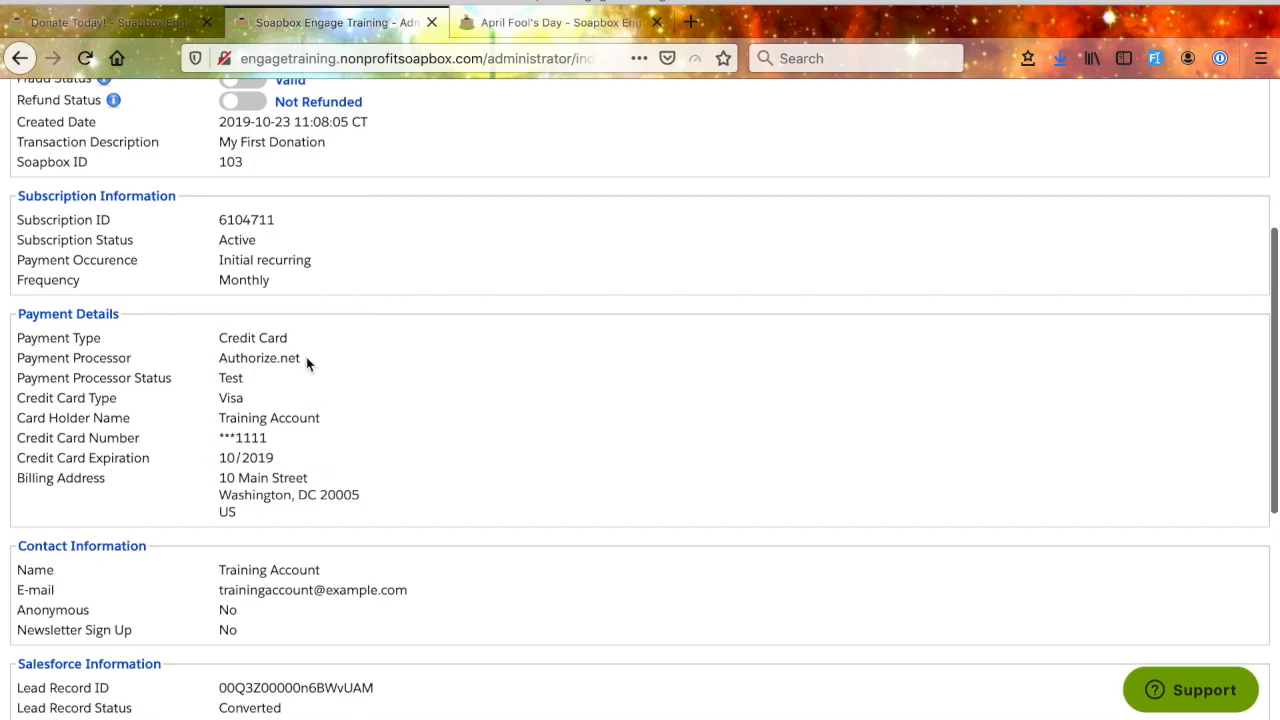
drag(303, 368, 218, 360)
double_click(224, 397)
scroll(406, 456, down, 3)
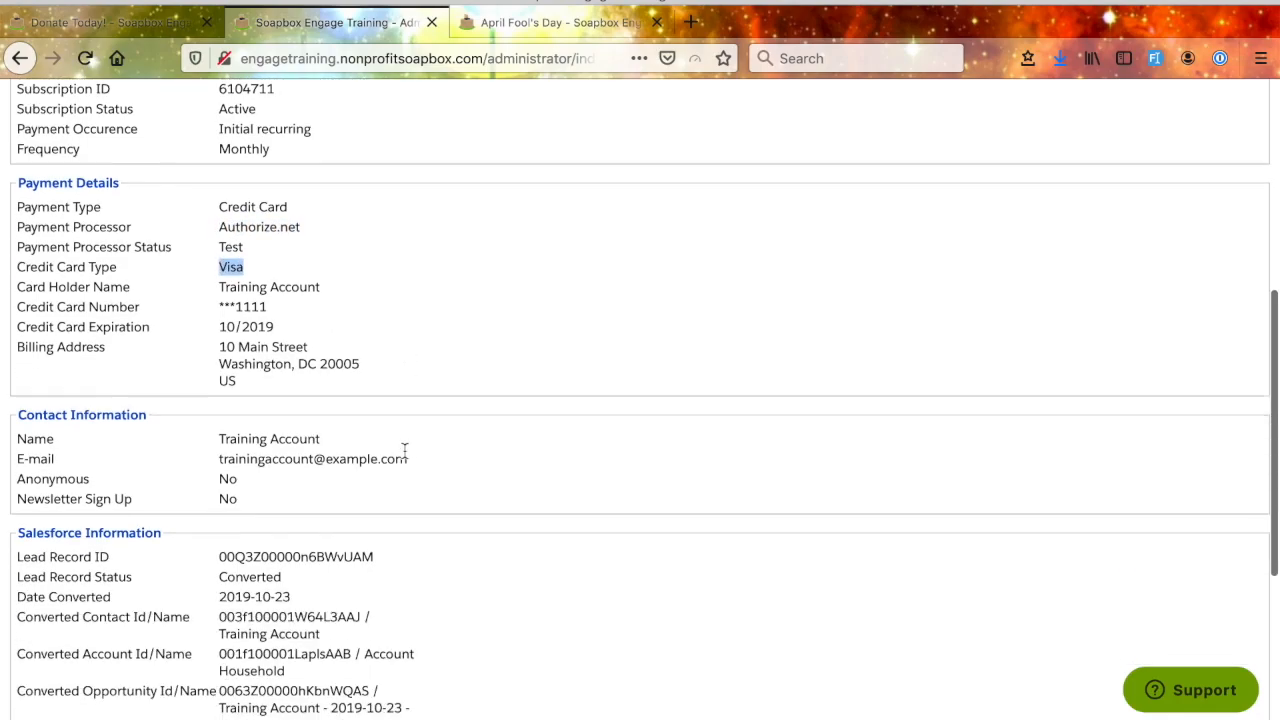
scroll(425, 500, down, 3)
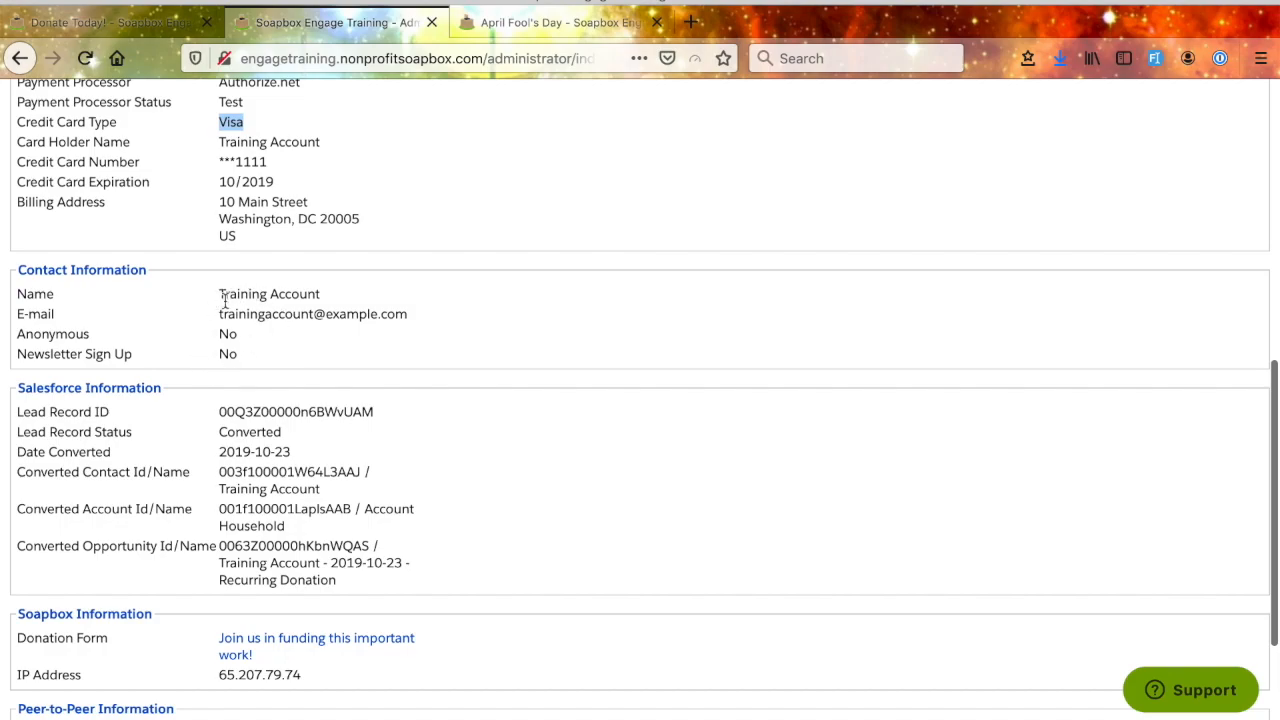
scroll(458, 512, down, 3)
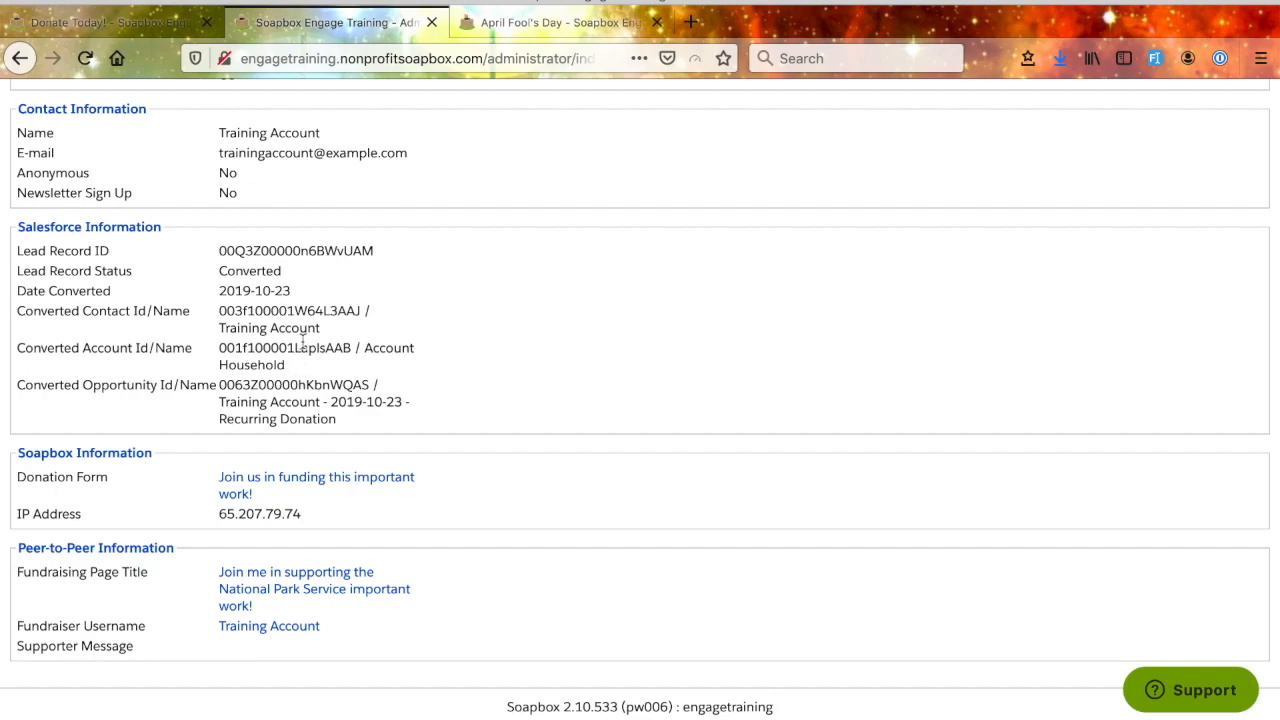
- Examine the record's Salesforce lead, contact, account and opportunity details, conversion status and date, and the donor's IP address
double_click(286, 251)
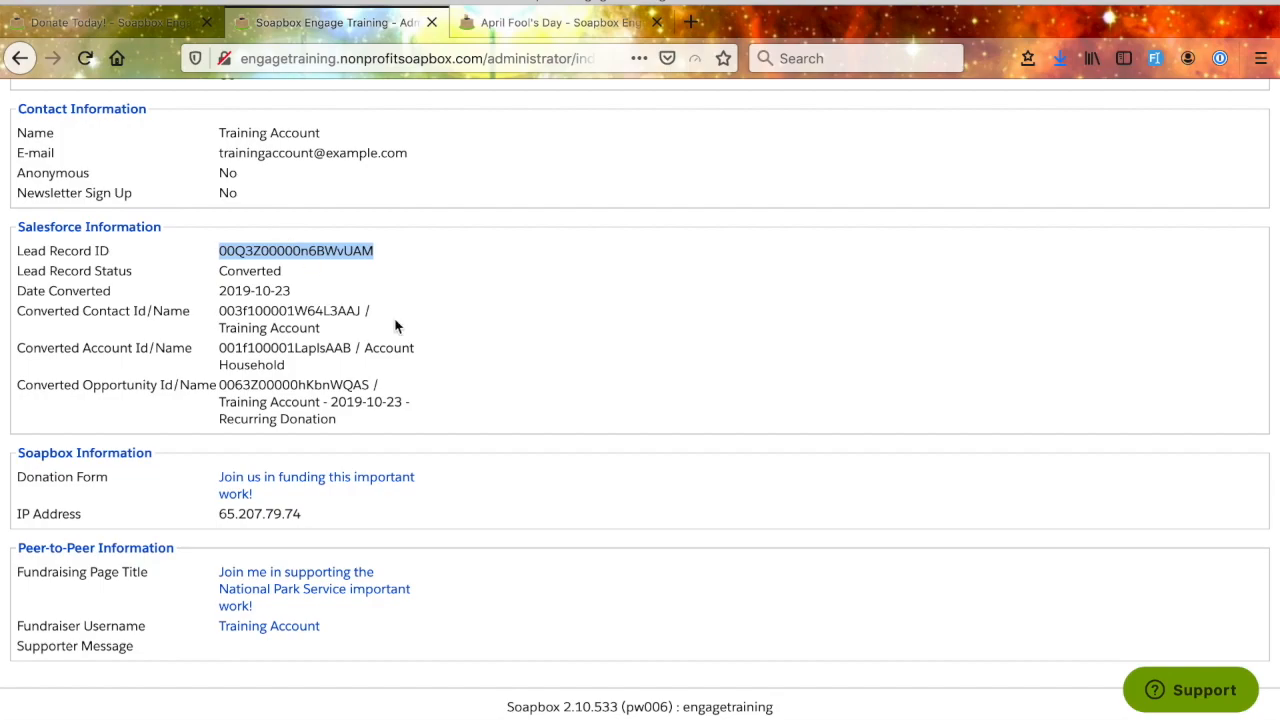
double_click(246, 270)
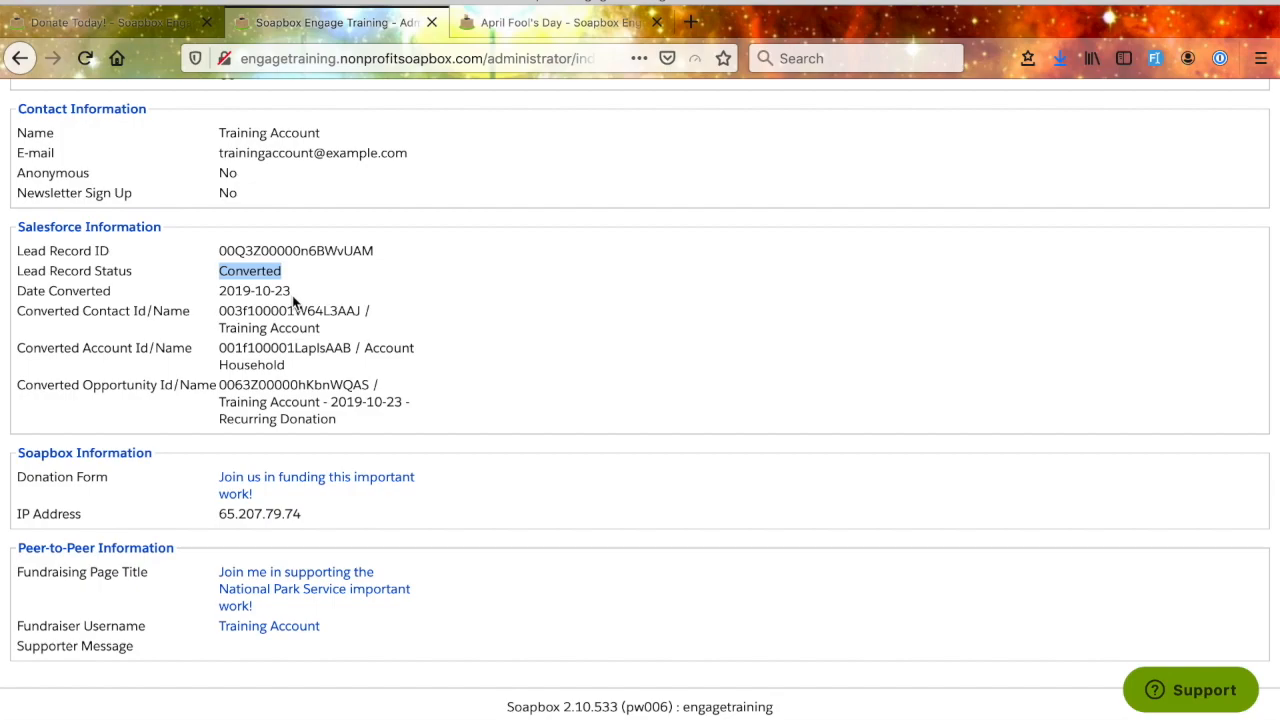
drag(292, 292, 217, 293)
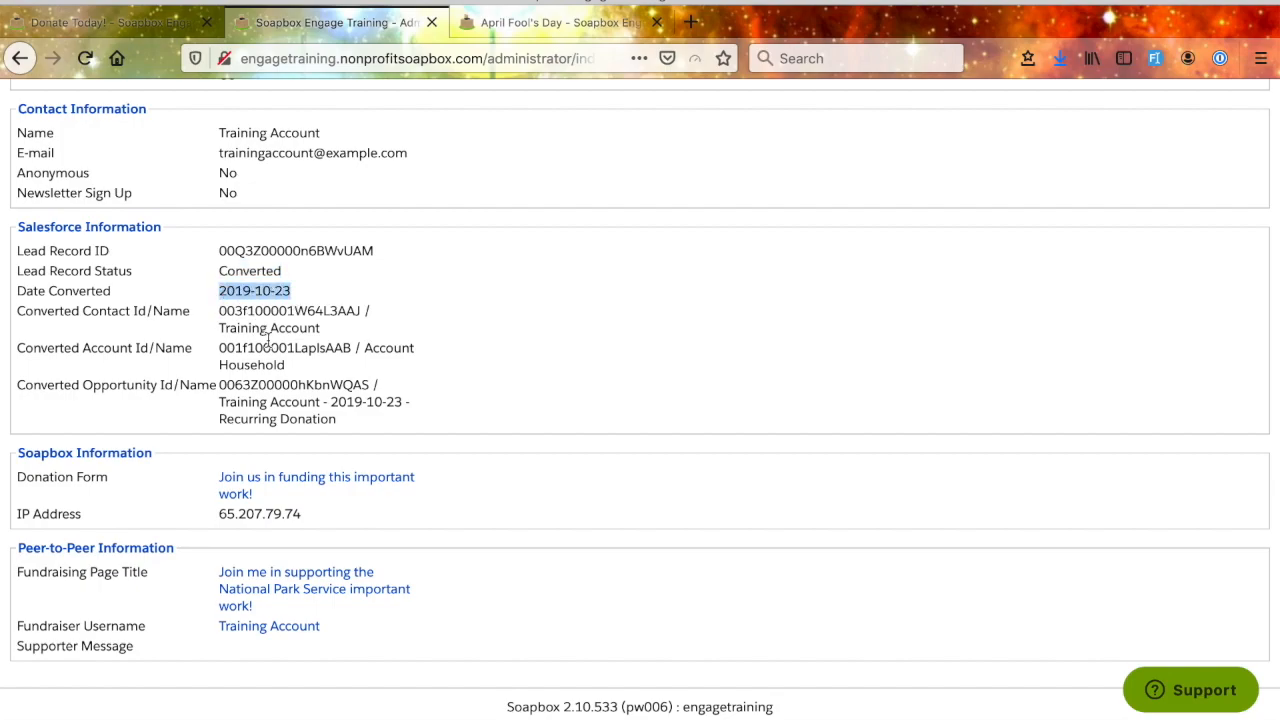
double_click(344, 308)
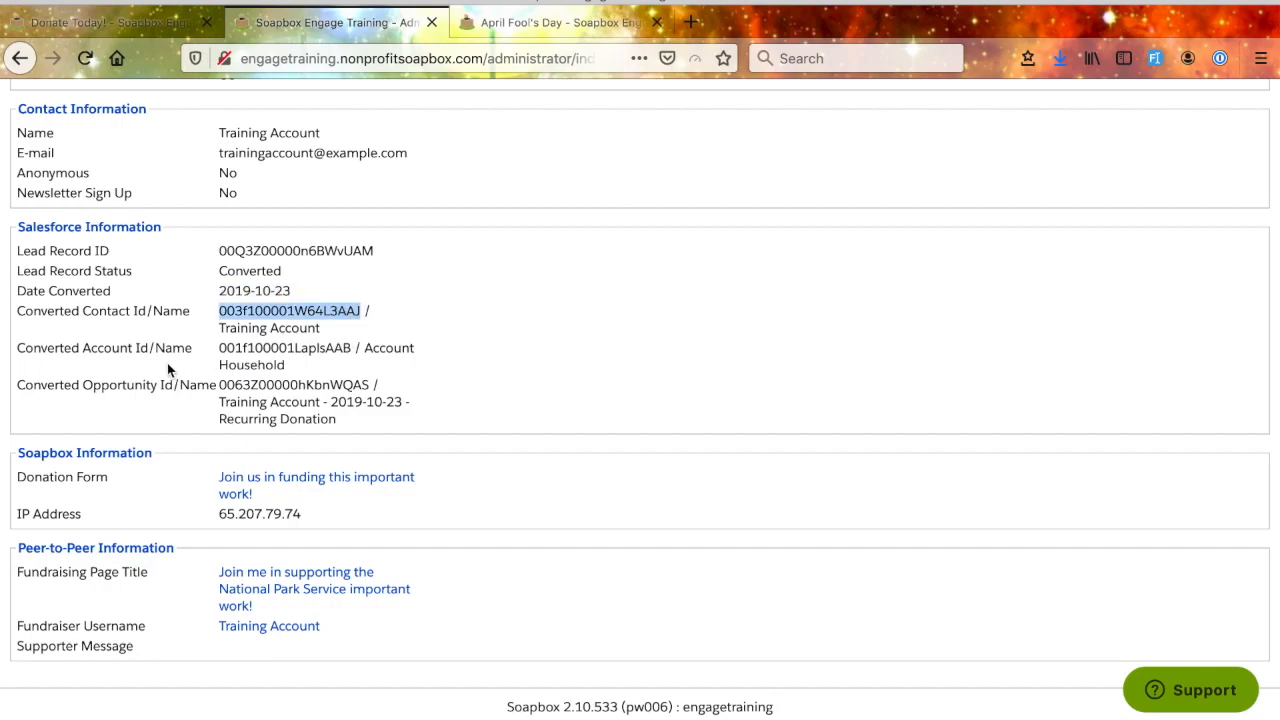
double_click(285, 350)
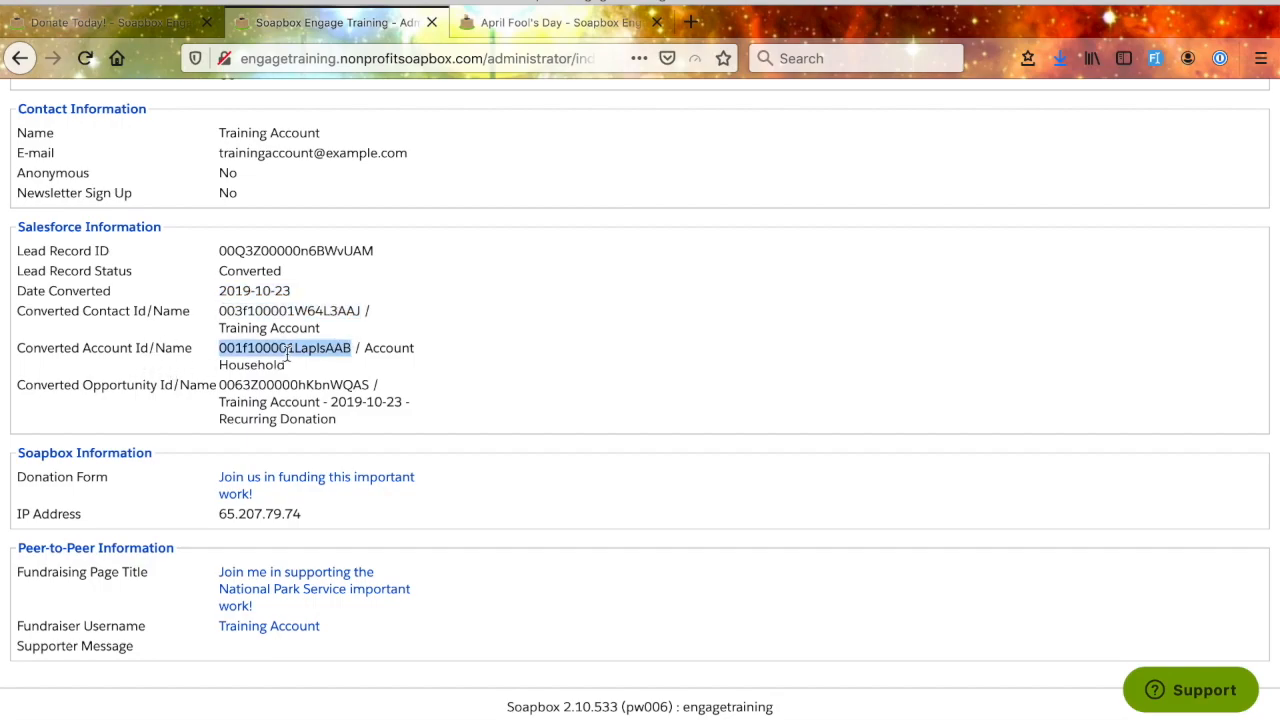
double_click(275, 385)
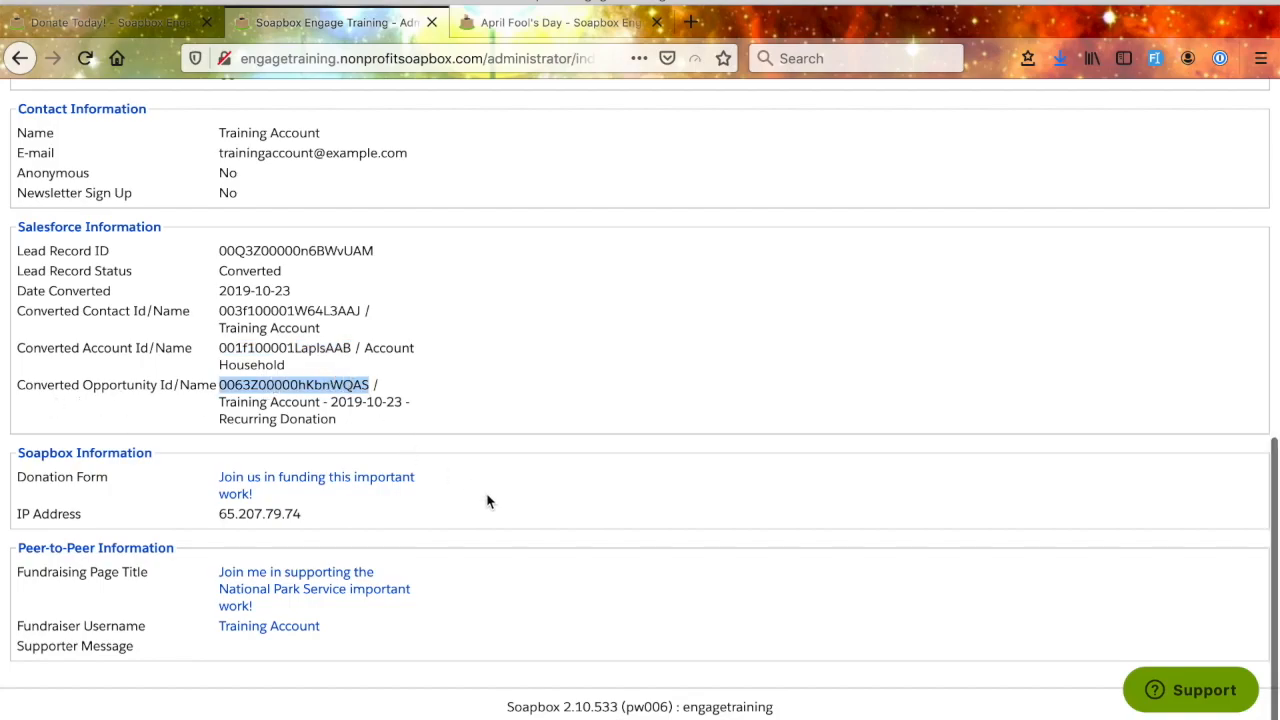
drag(310, 520, 212, 521)
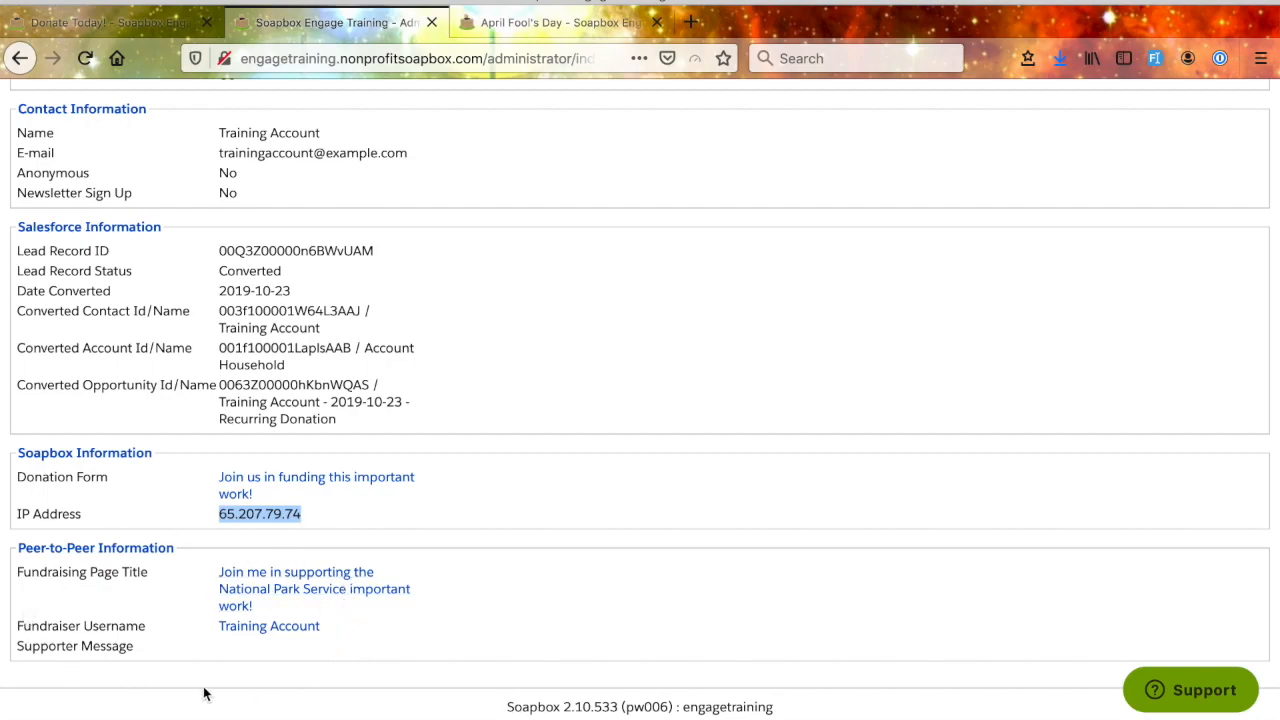
- Look back over the transaction record, return to the Transactions list and view its Salesforce lead record ID column
scroll(568, 447, up, 1)
scroll(568, 450, up, 10)
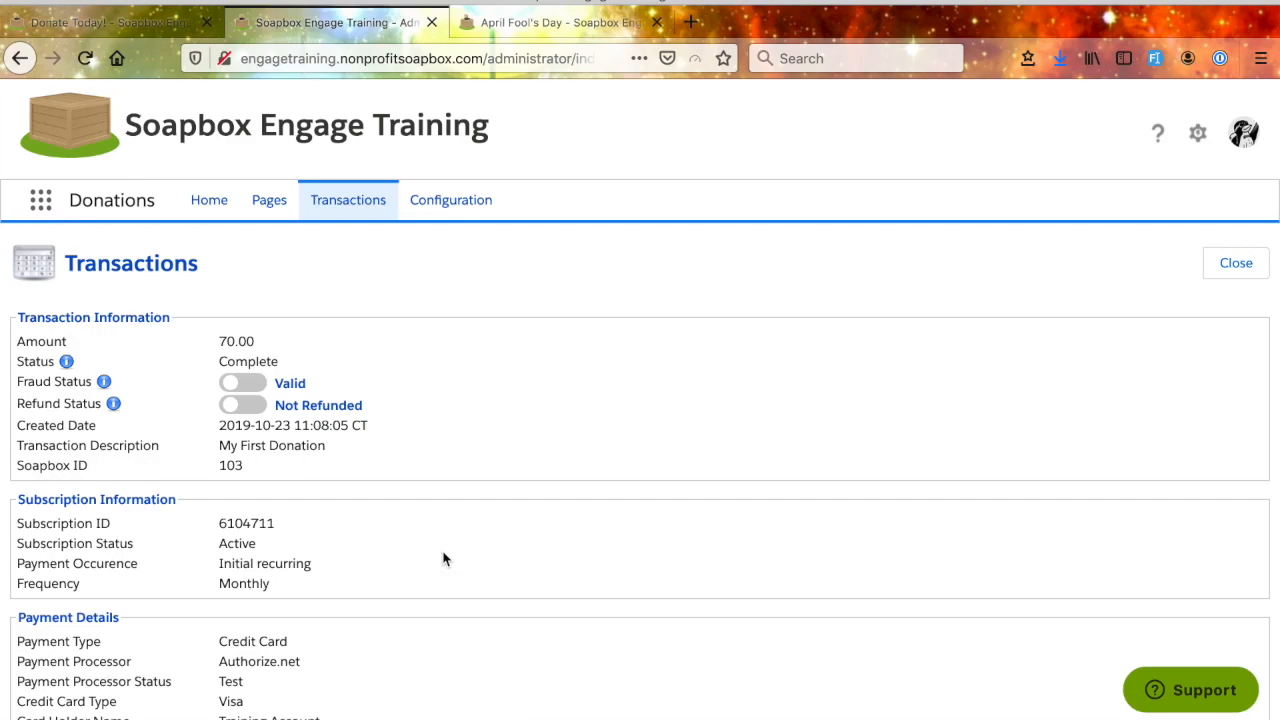
scroll(445, 559, down, 3)
scroll(445, 559, up, 3)
click(20, 58)
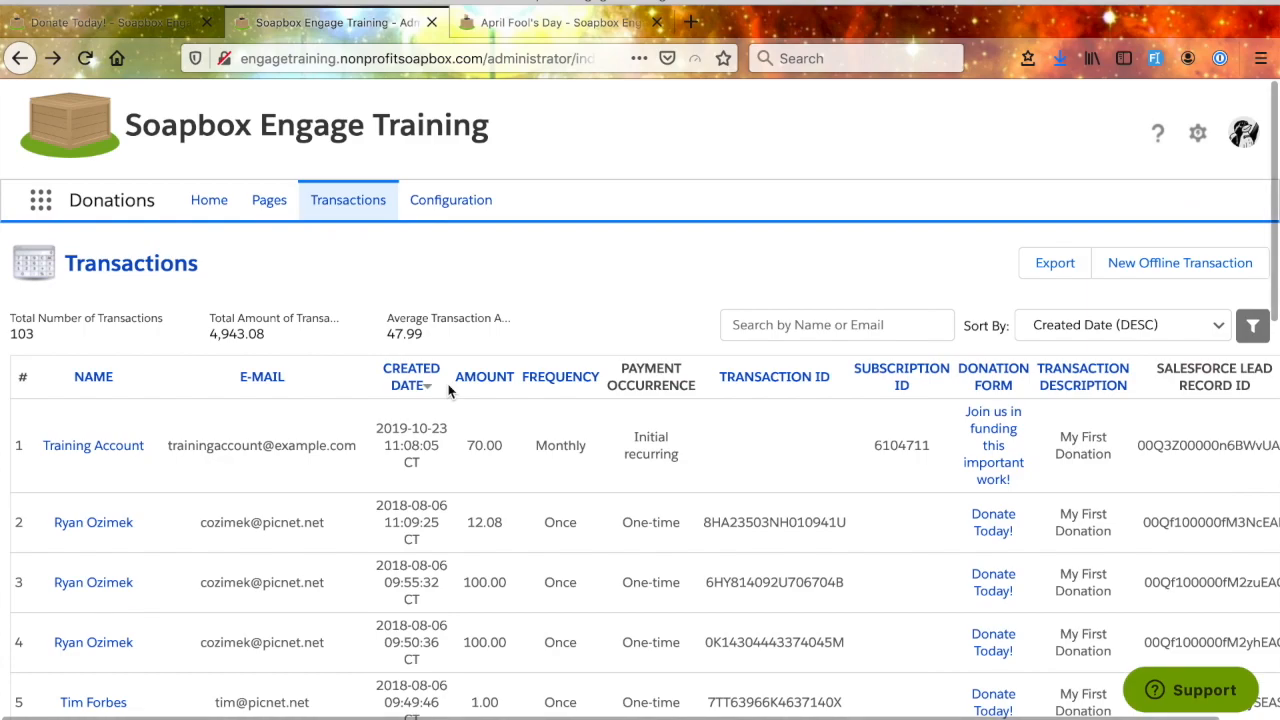
scroll(541, 486, down, 2)
scroll(541, 486, right, 1)
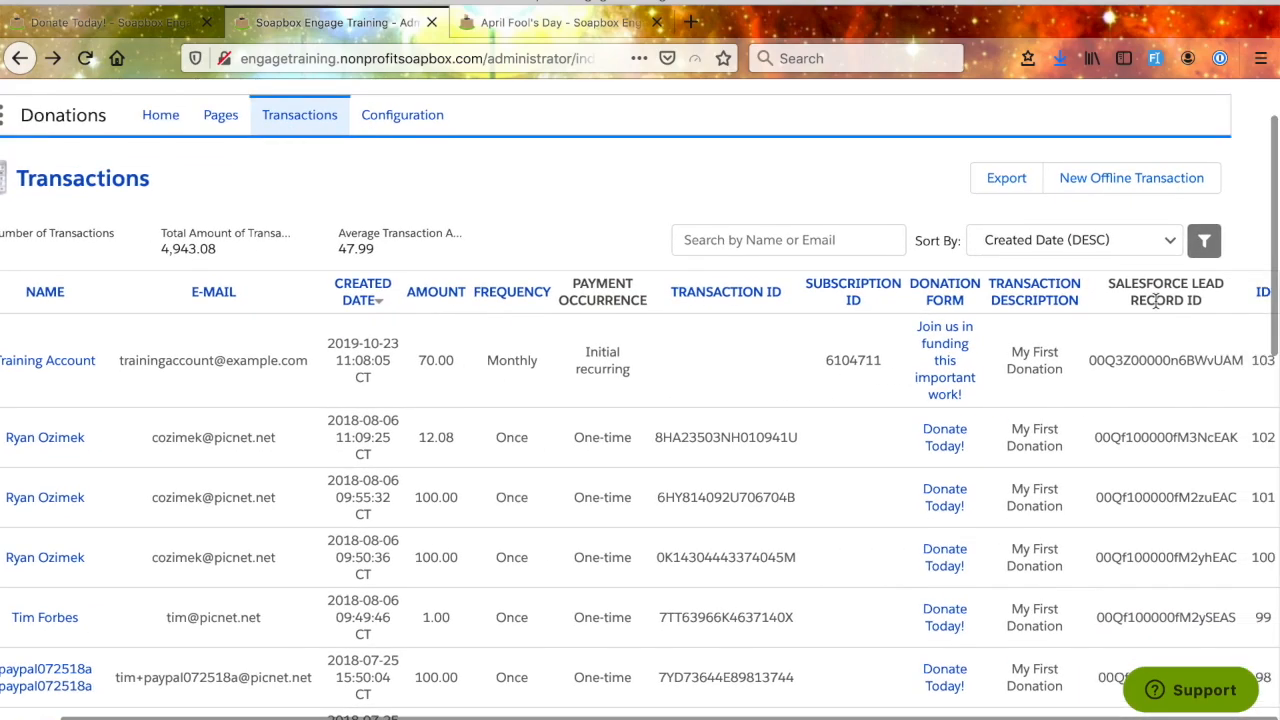
- Look over the full transactions list and search it by name or email for "account"
scroll(845, 452, down, 3)
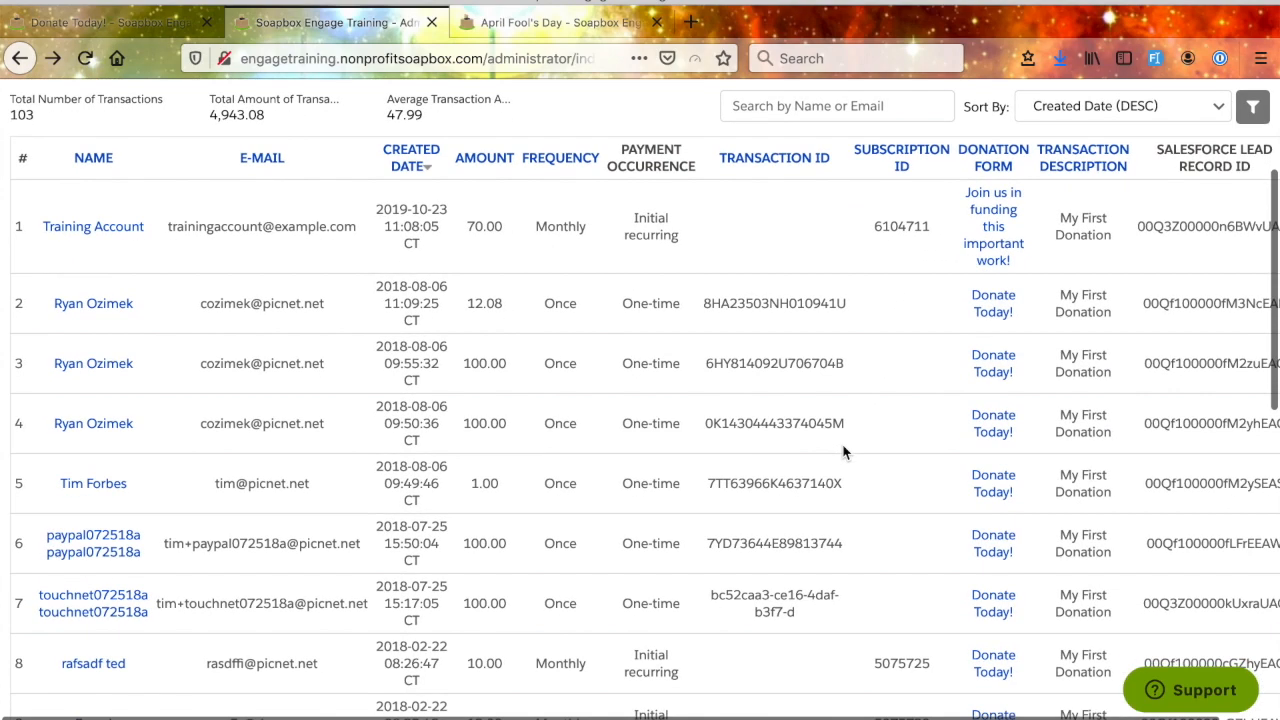
scroll(843, 452, down, 8)
scroll(843, 452, up, 7)
scroll(843, 452, up, 5)
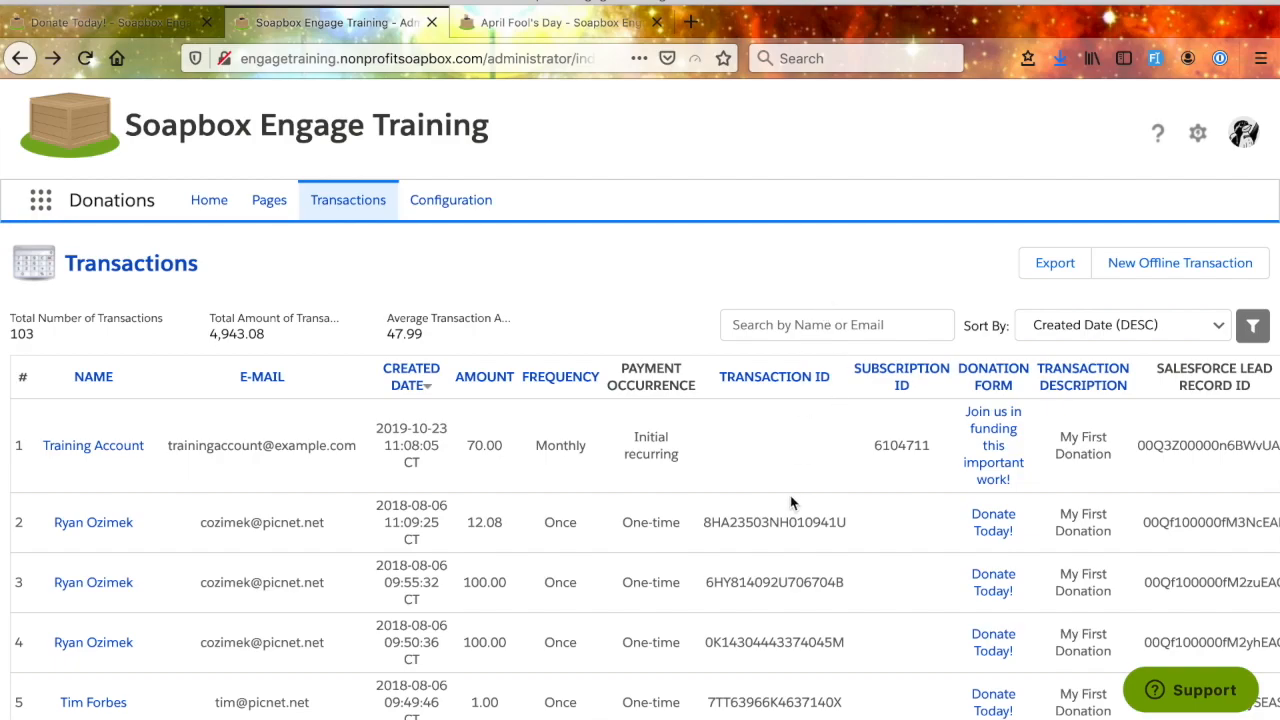
click(796, 326)
text(a)
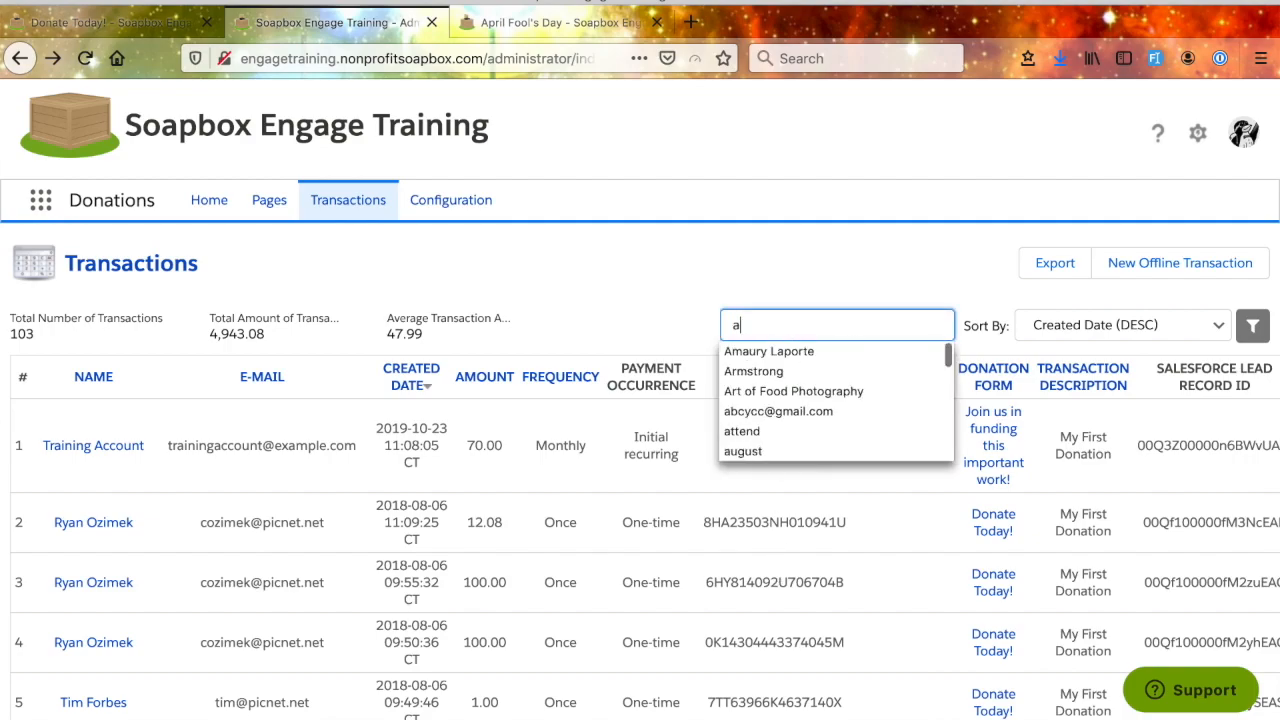
text(co)
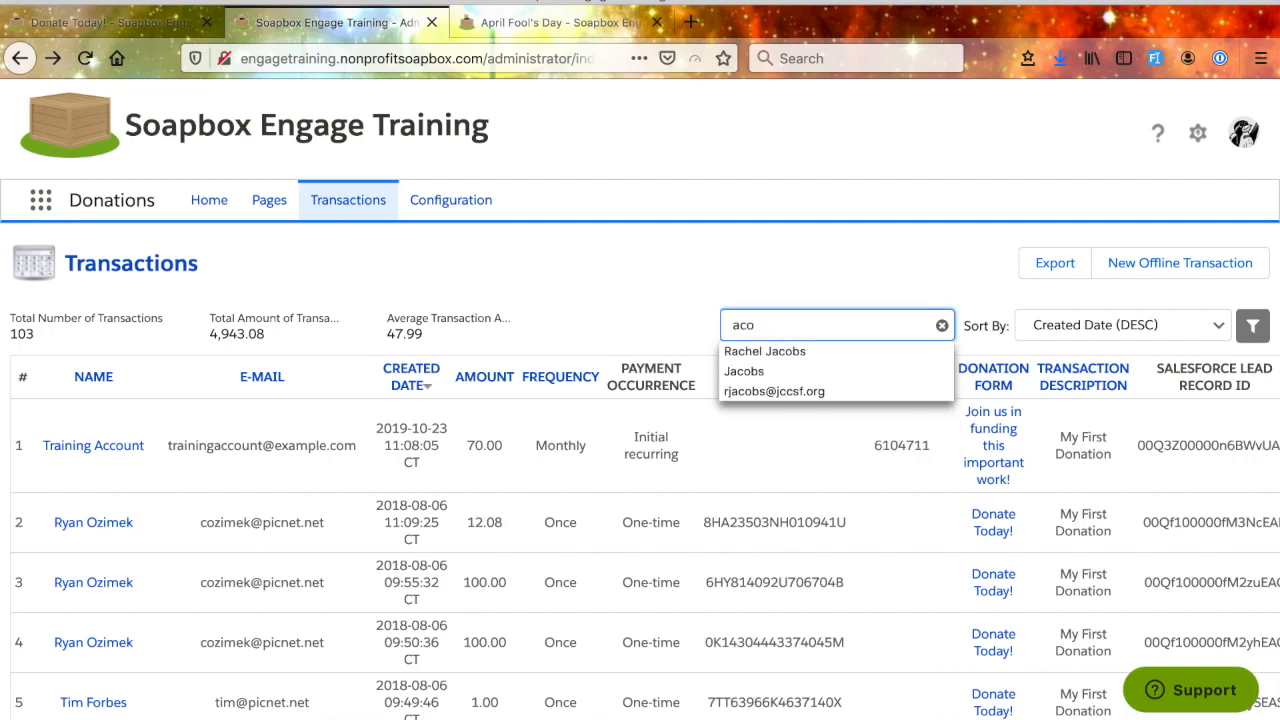
key(BackSpace)
text(count)
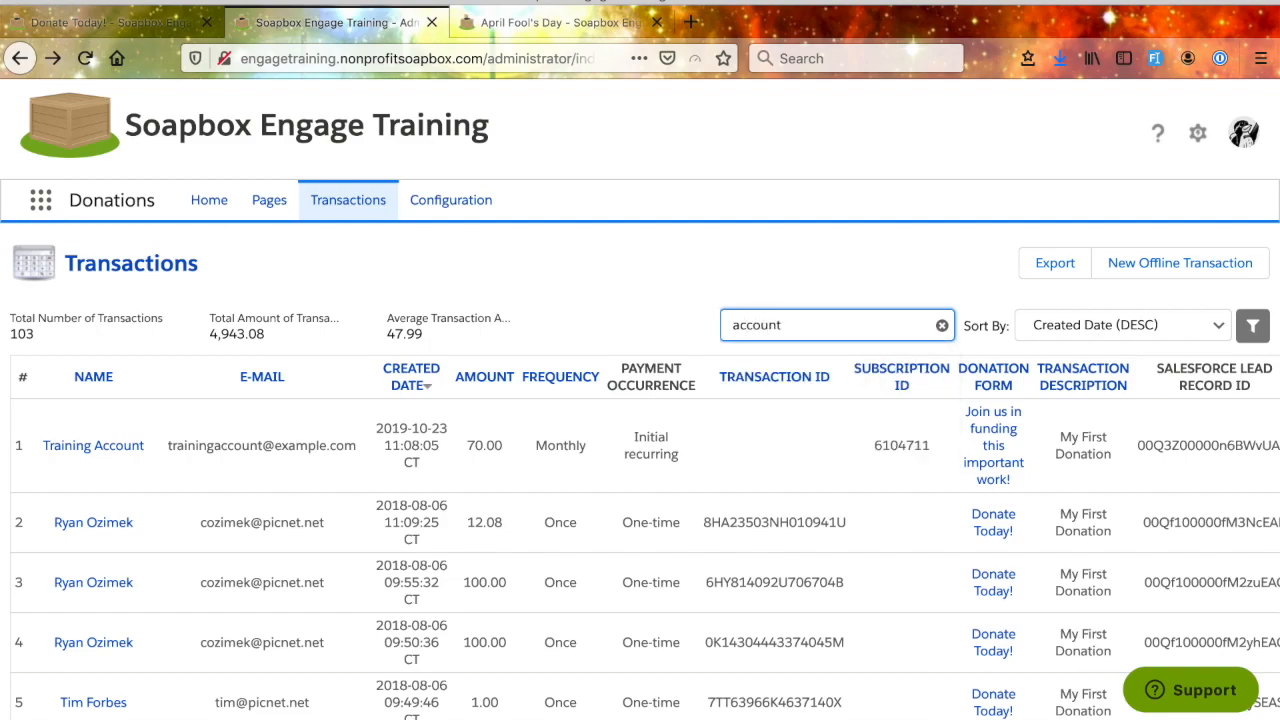
key(BackSpace)
text(A)
key(Return)
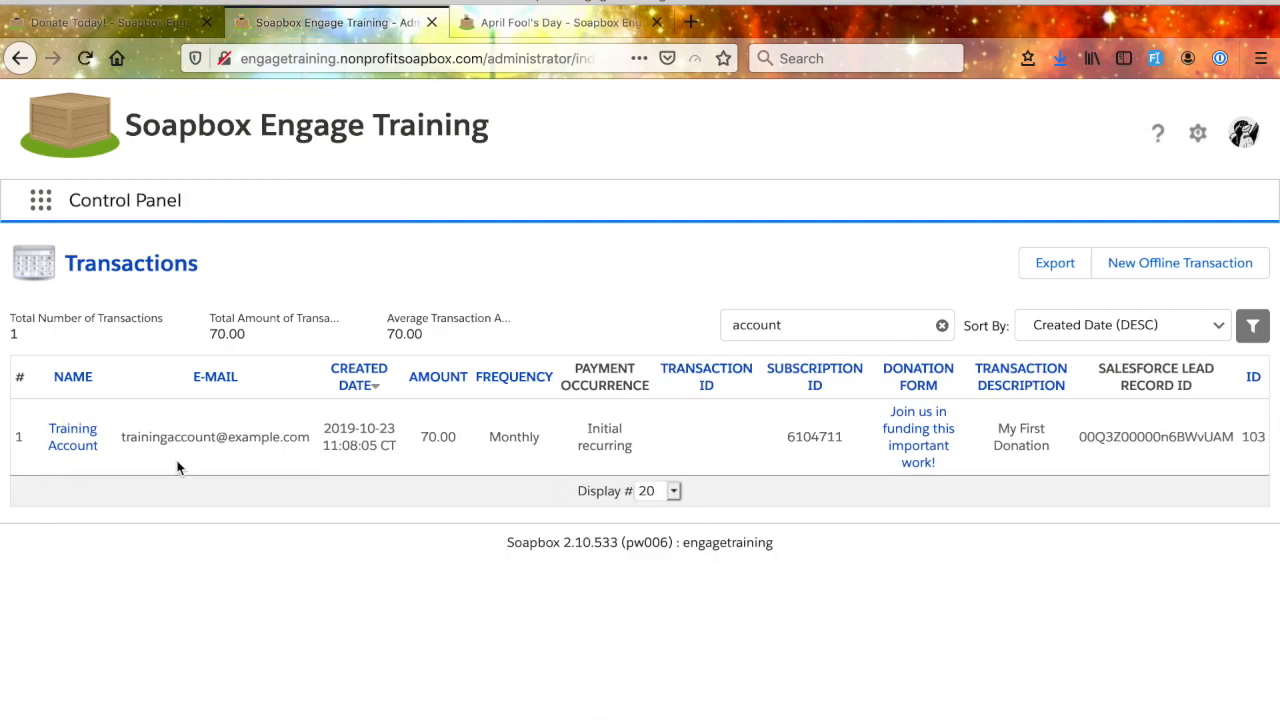
- View the available sort options for transactions, keep the current sorting and clear the name search
click(1086, 334)
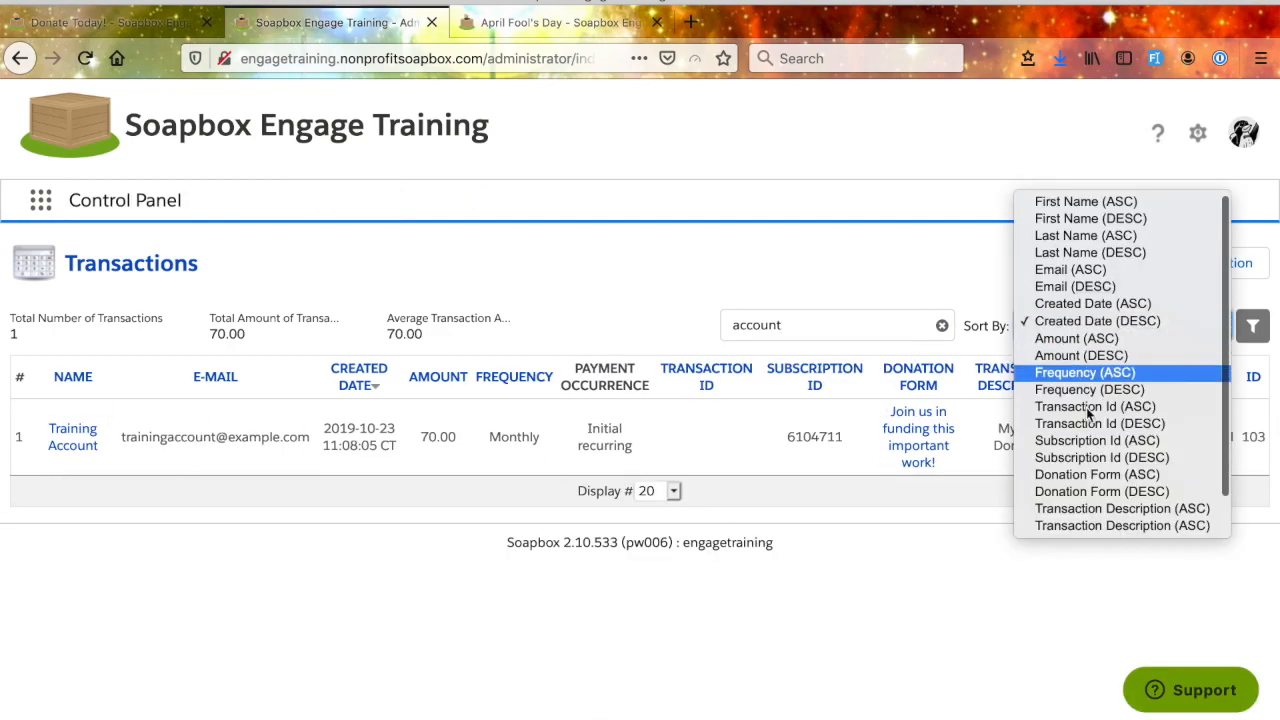
click(877, 283)
click(942, 325)
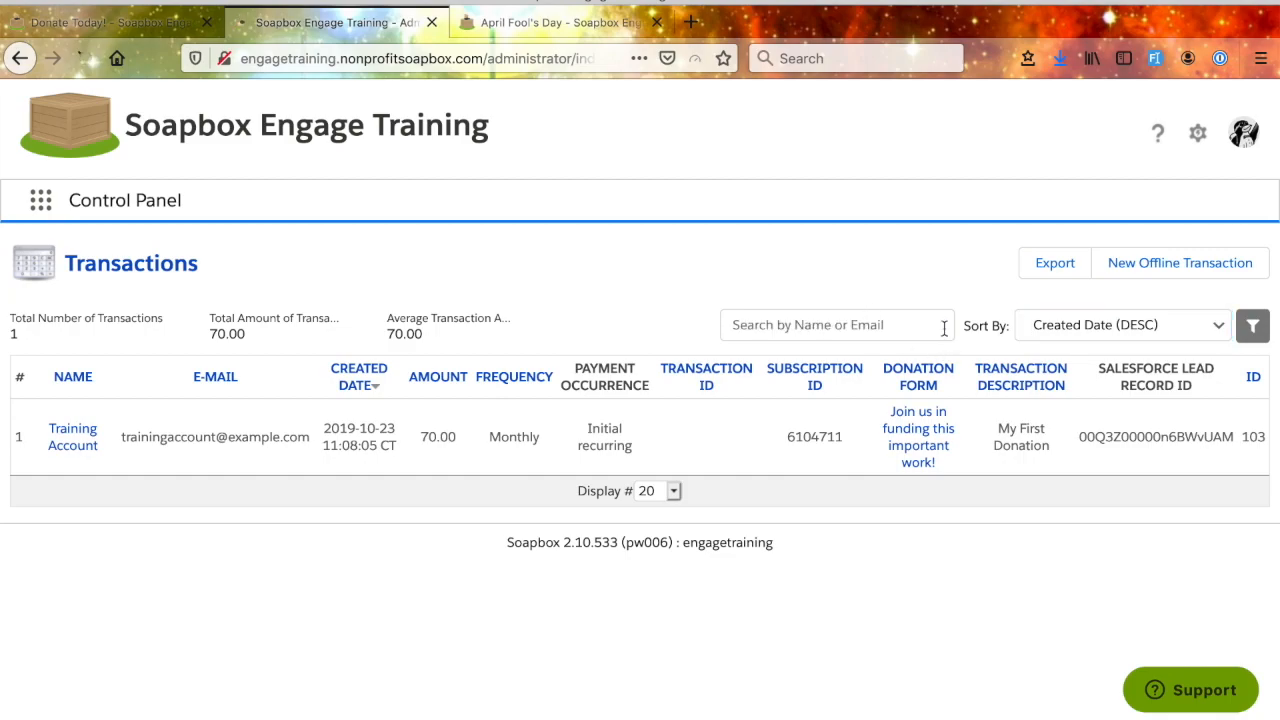
- Review the transaction filter options, then filter by Frequency Once and Payment Occurrence One-time and save the filter
click(1255, 328)
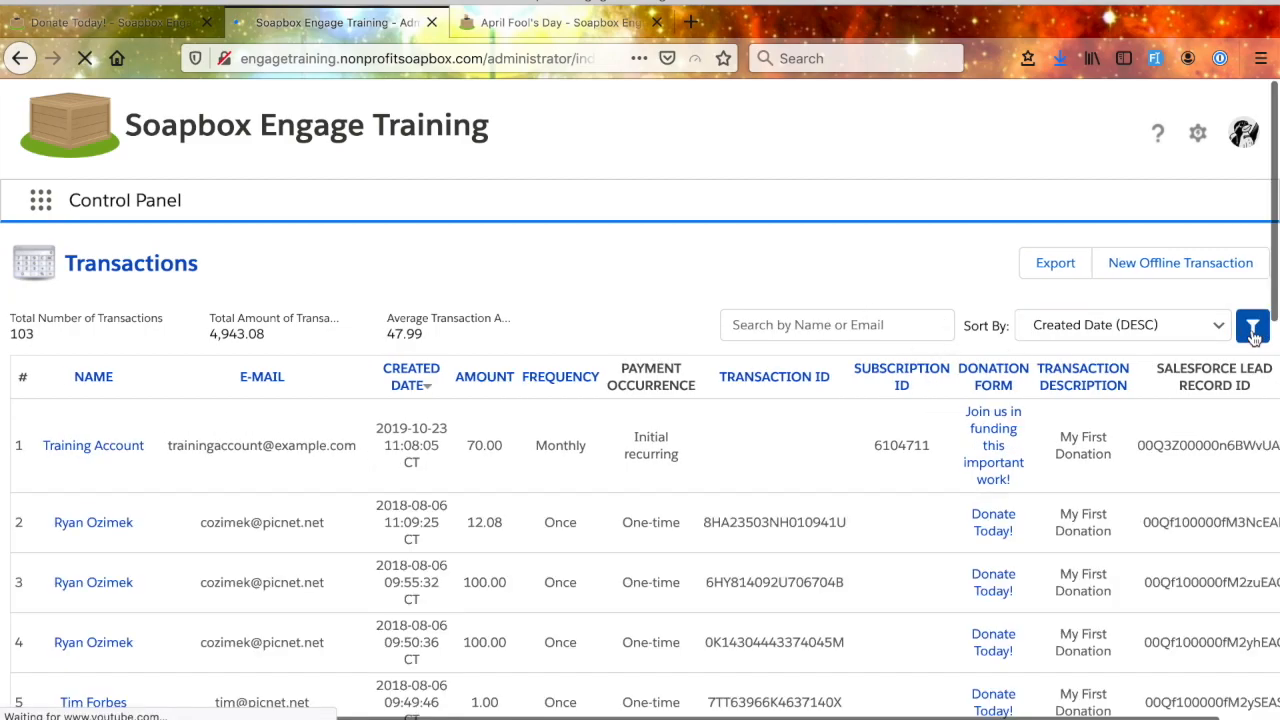
click(1255, 328)
scroll(1005, 515, down, 5)
scroll(1005, 515, up, 5)
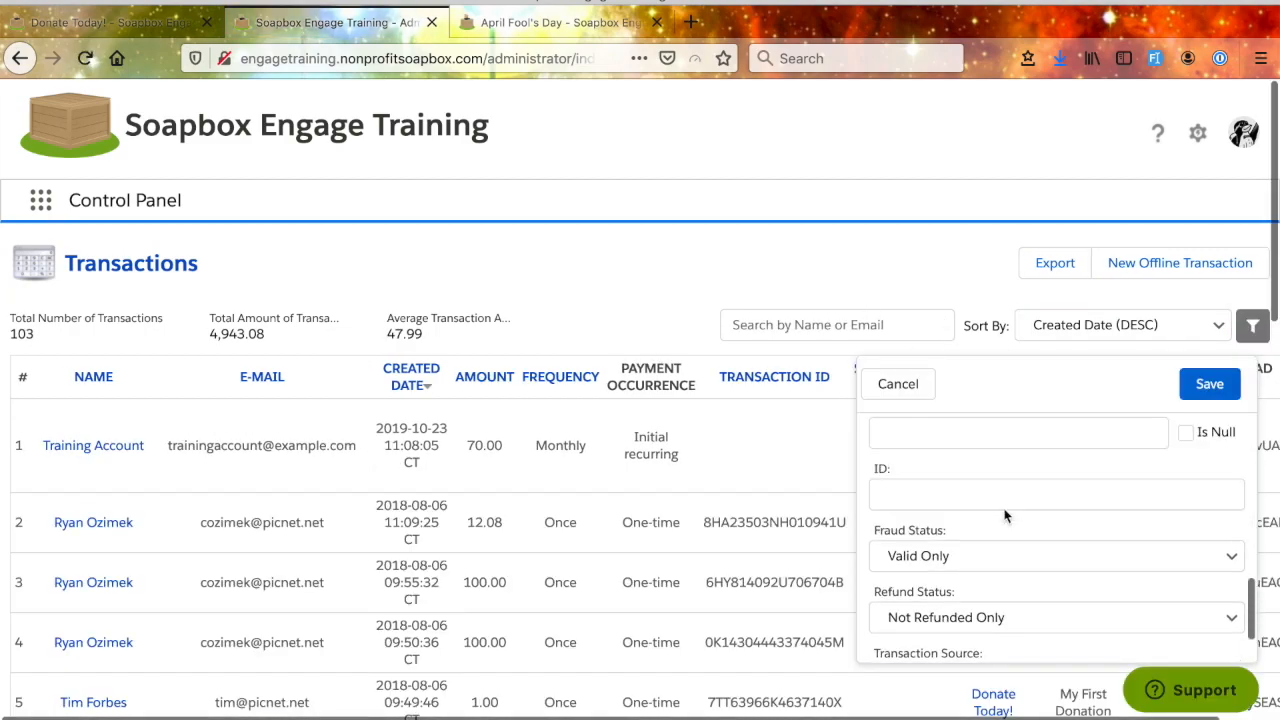
scroll(1005, 515, up, 3)
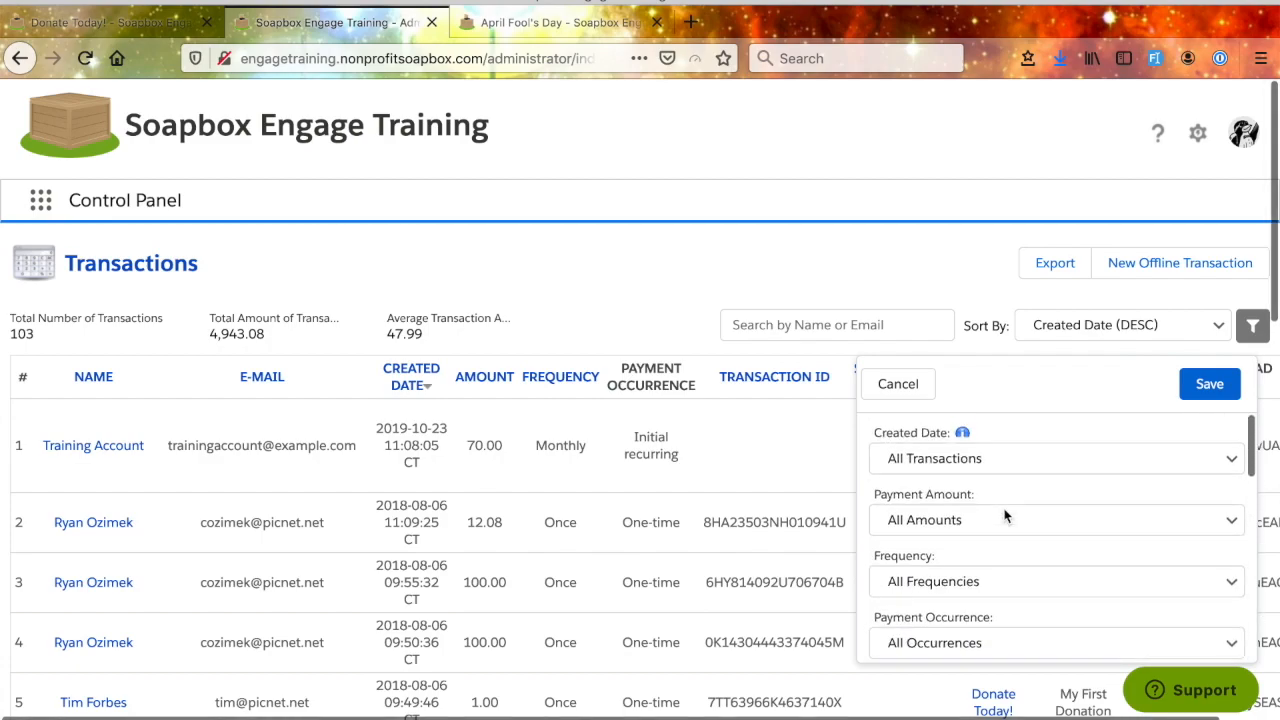
scroll(1018, 560, down, 3)
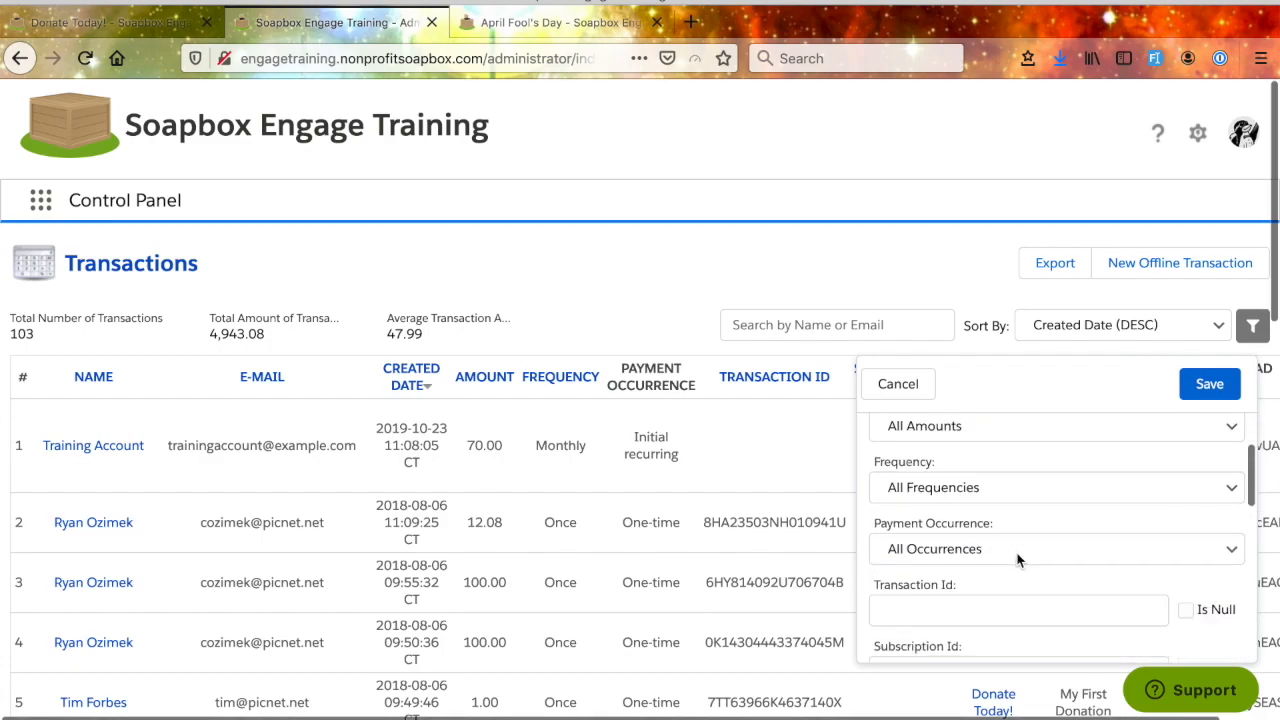
scroll(1018, 560, up, 3)
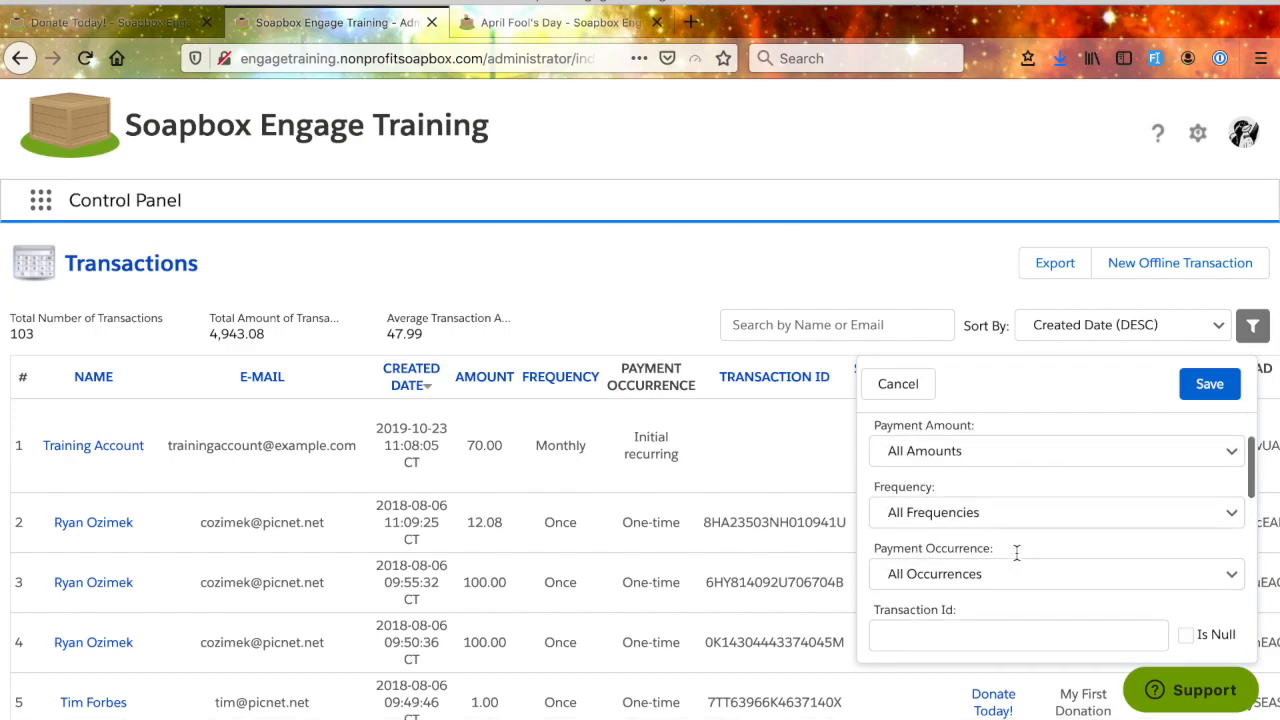
click(958, 530)
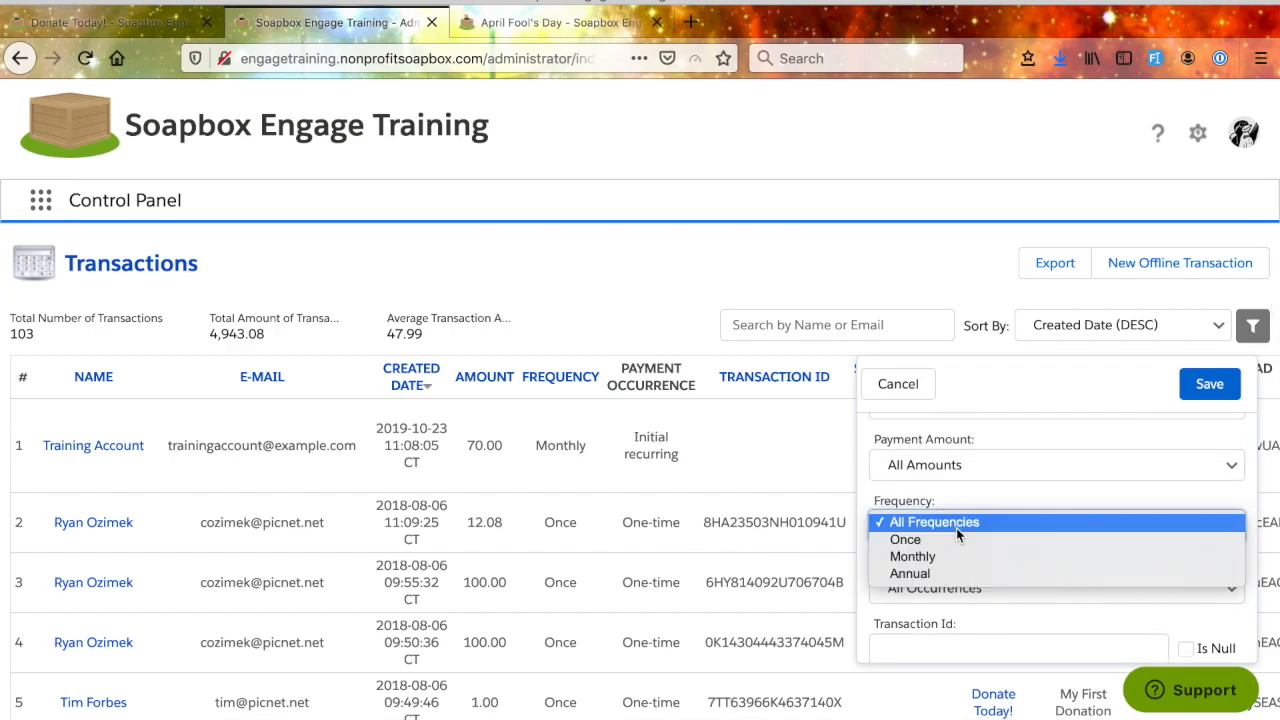
click(956, 538)
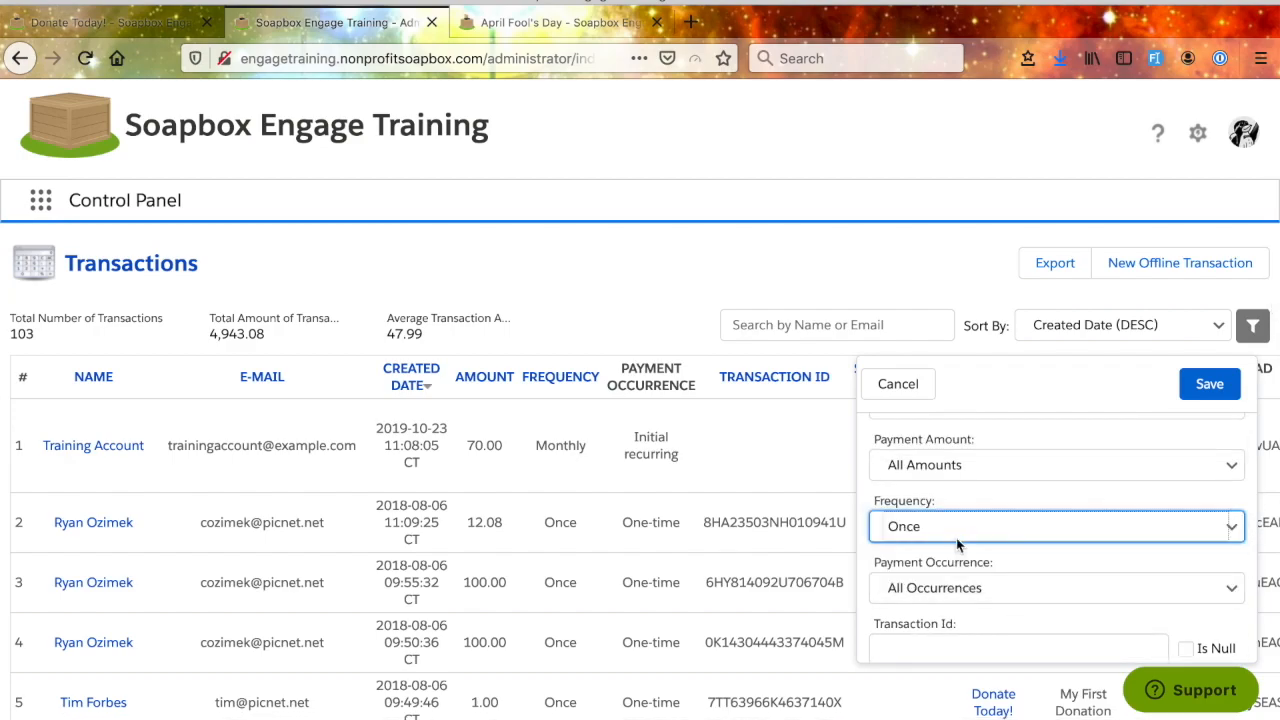
click(987, 585)
click(986, 601)
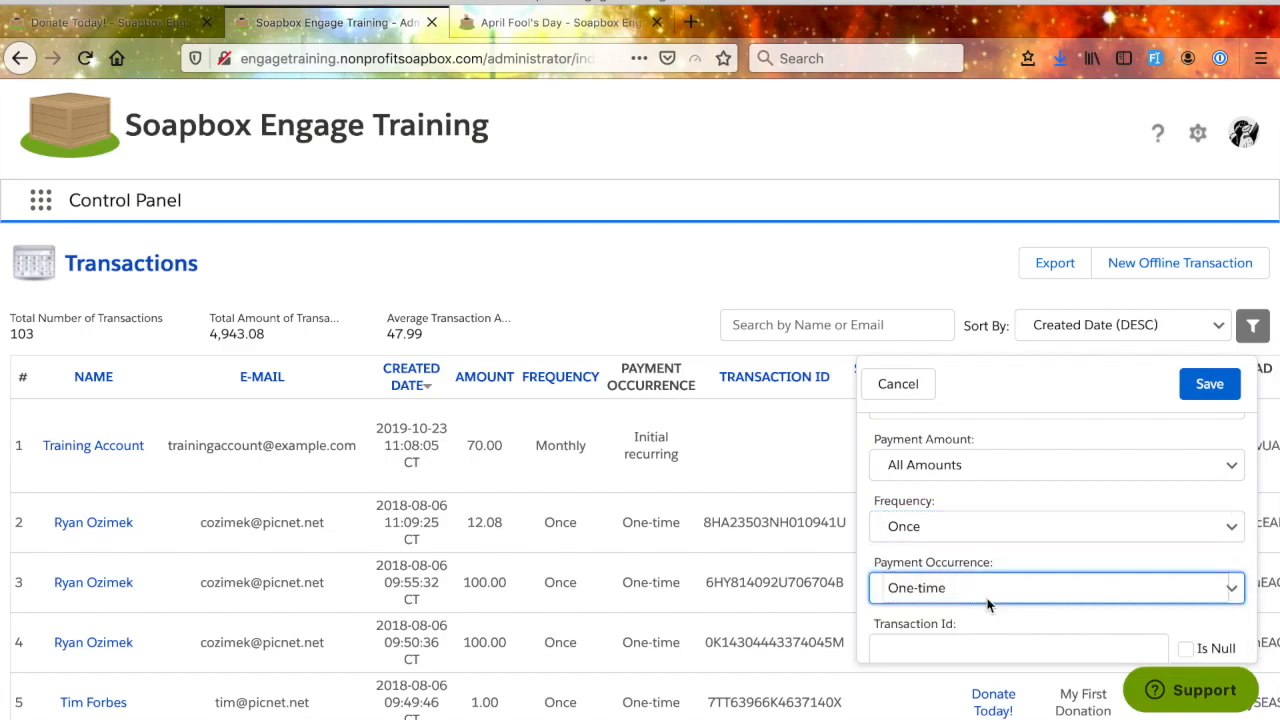
click(1217, 386)
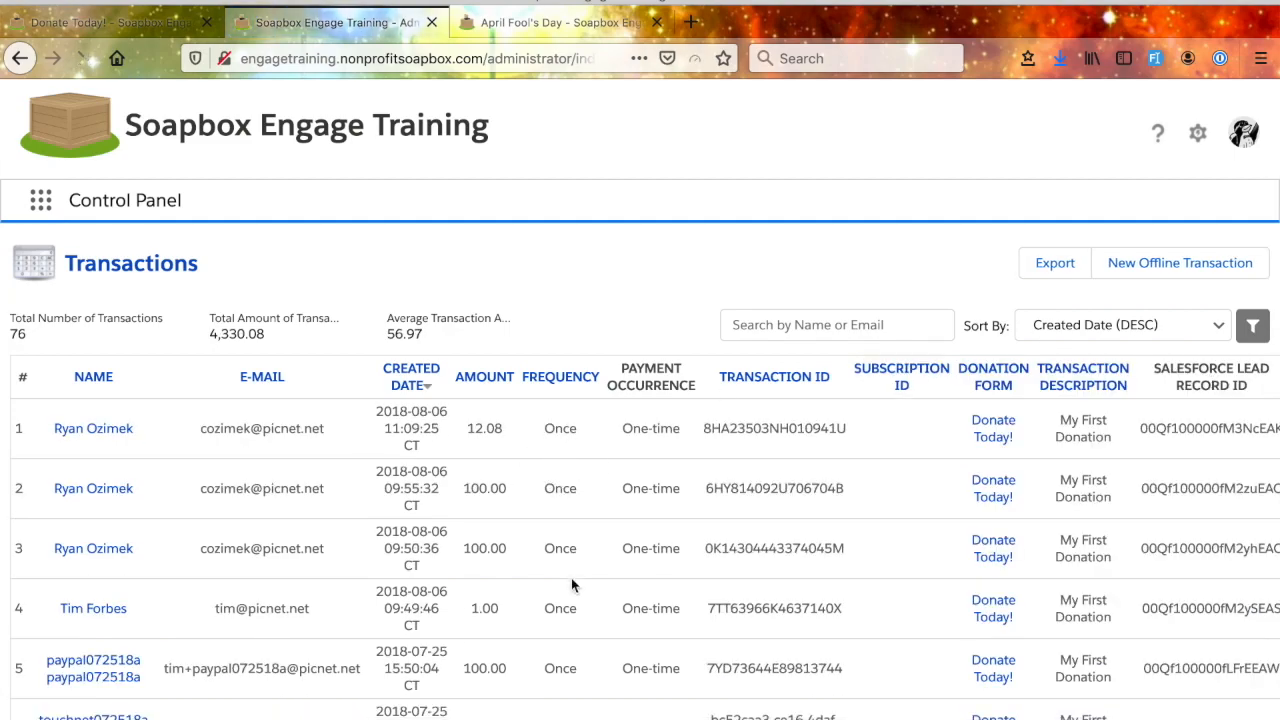
- Look over the filtered list of one-time transactions and its export option
scroll(573, 582, down, 10)
scroll(573, 585, up, 10)
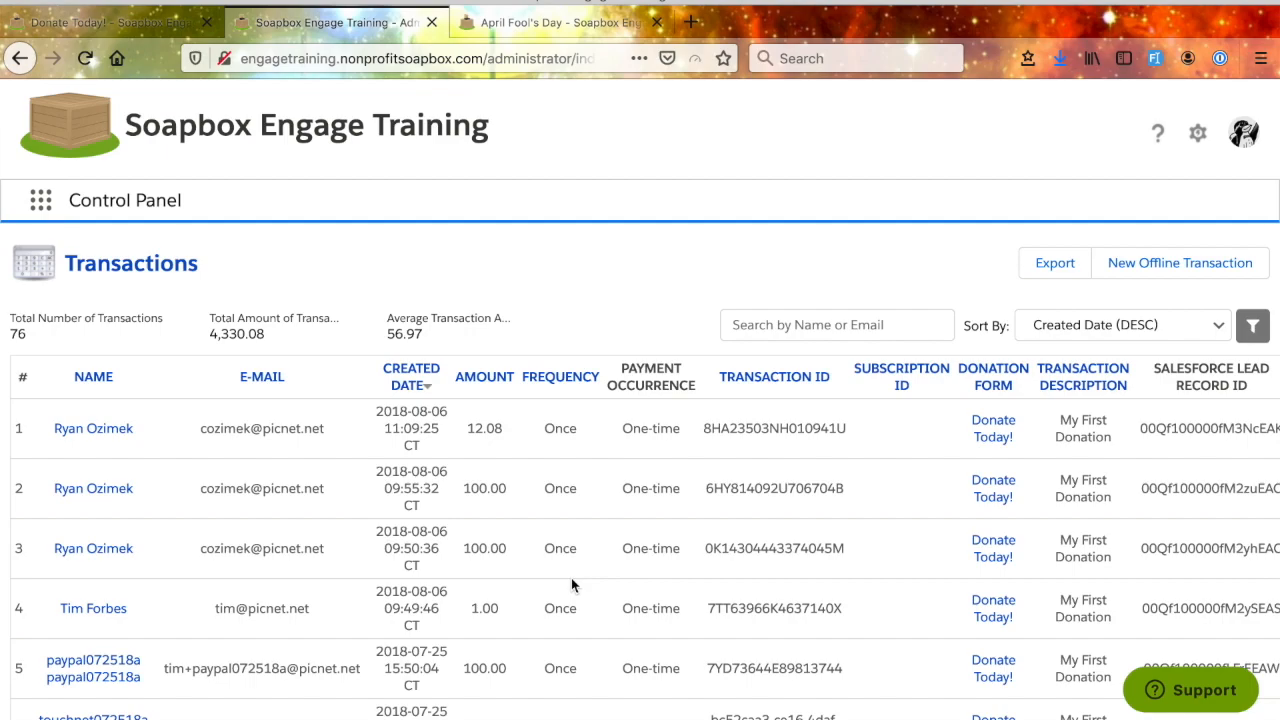
scroll(572, 585, down, 1)
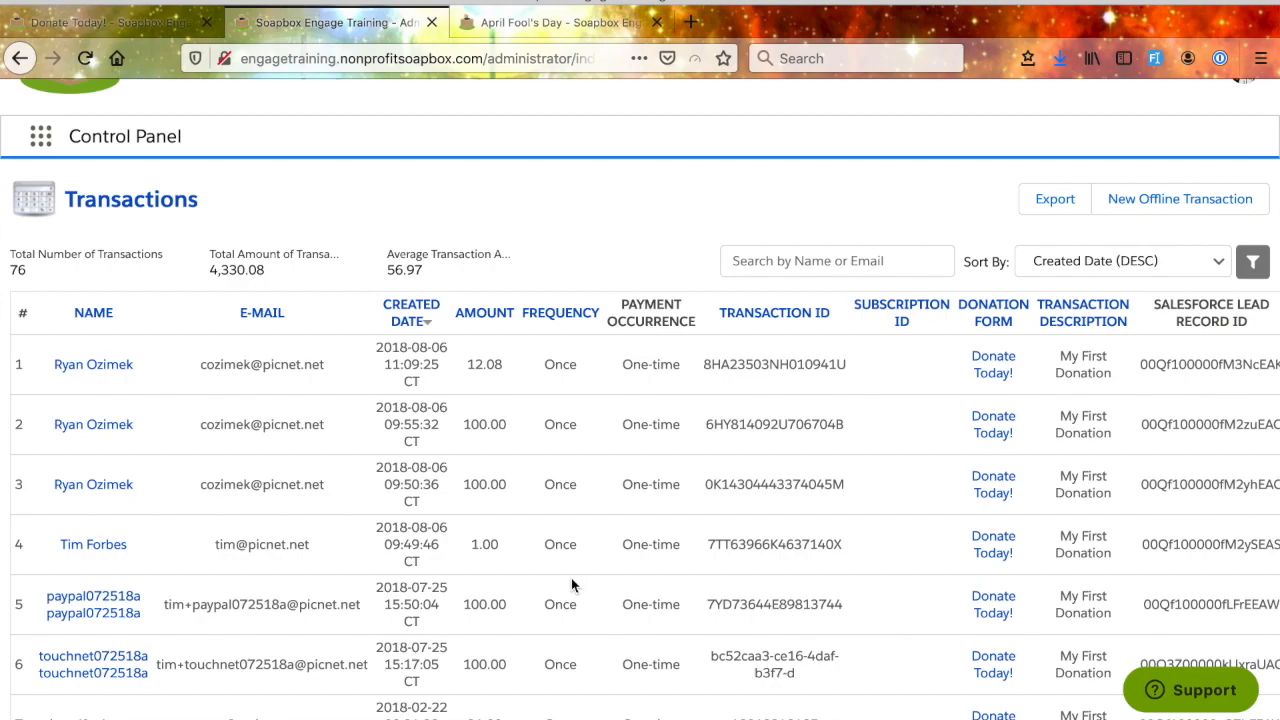
scroll(572, 585, up, 1)
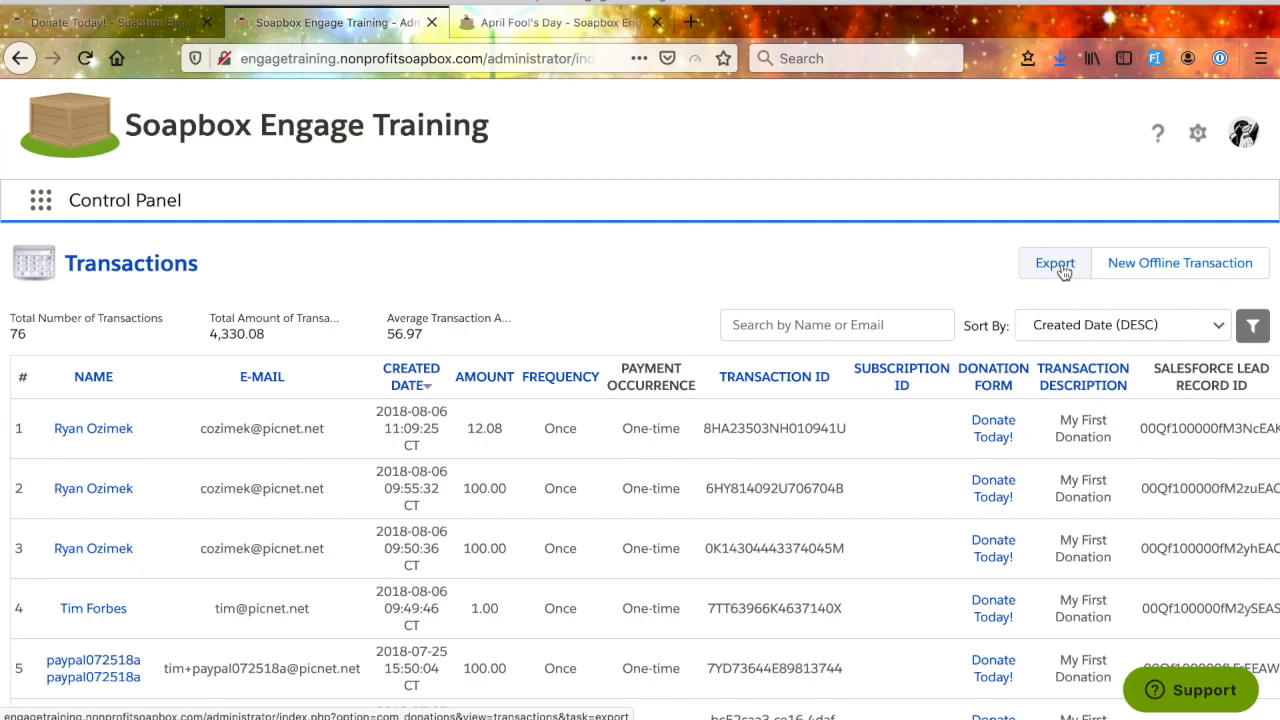
scroll(735, 484, down, 3)
scroll(735, 484, up, 2)
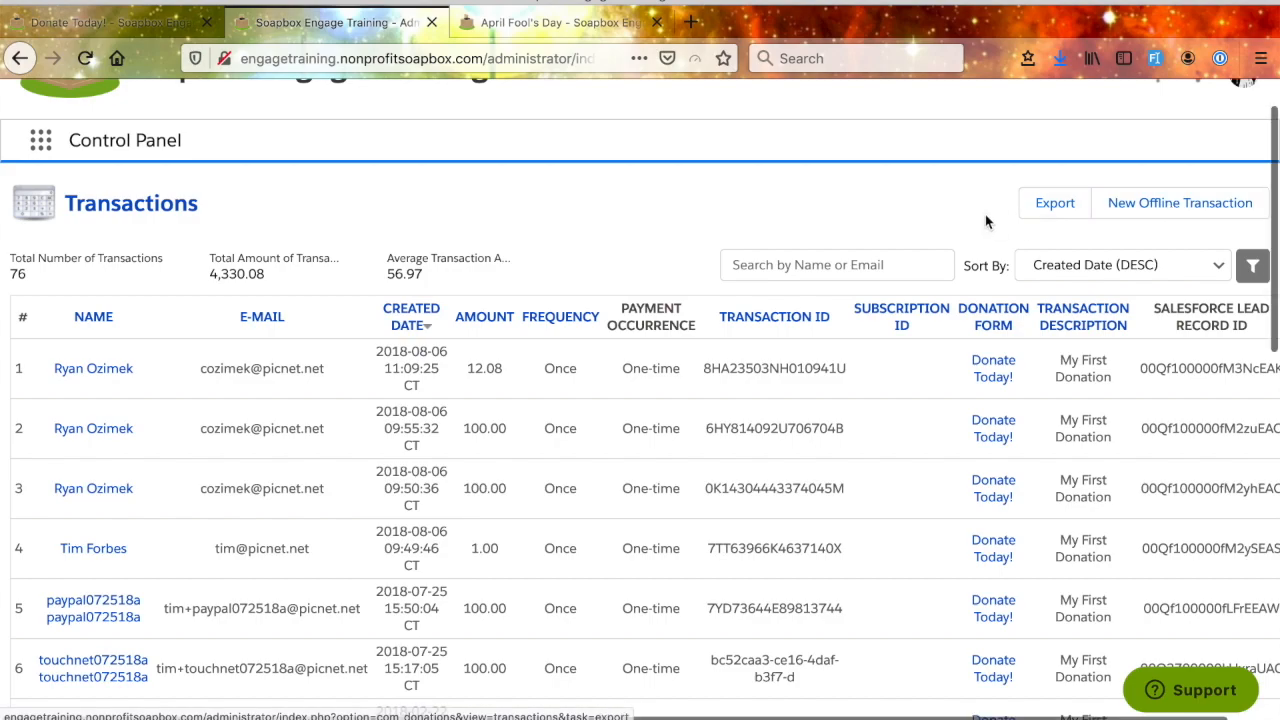
scroll(985, 216, up, 1)
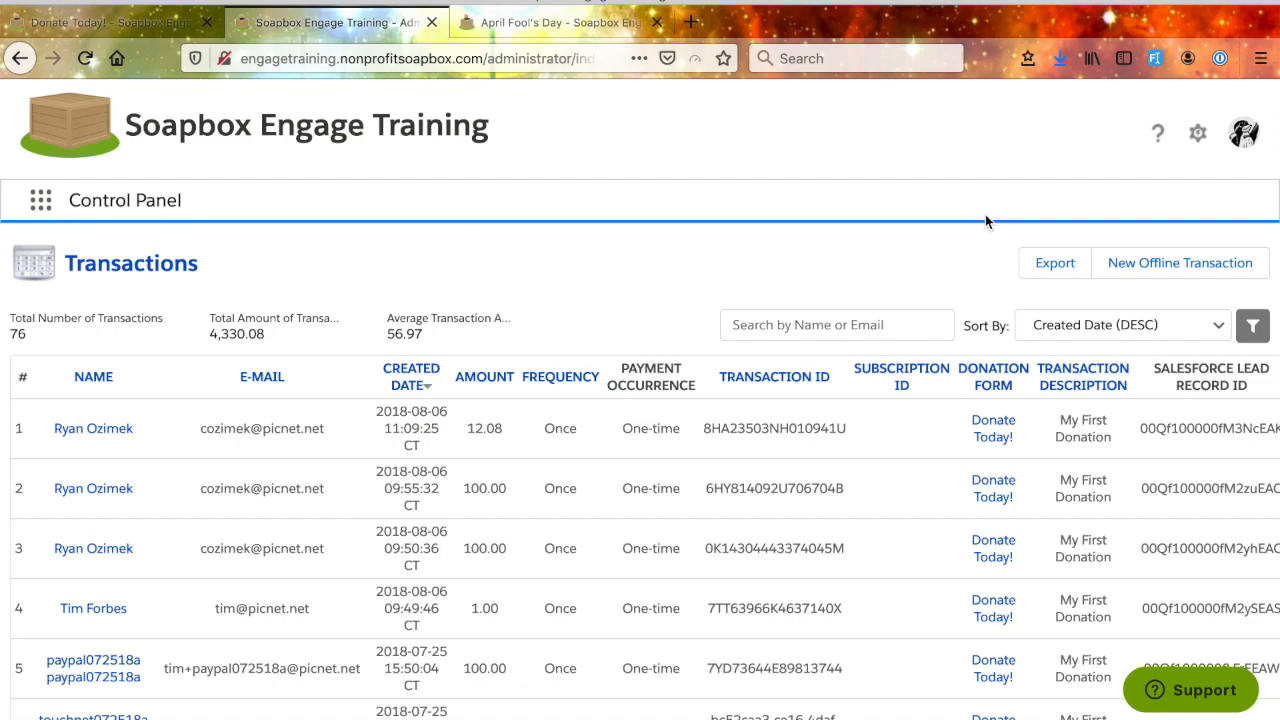
- Leave the transactions list and open the Control Panel utility app
click(41, 200)
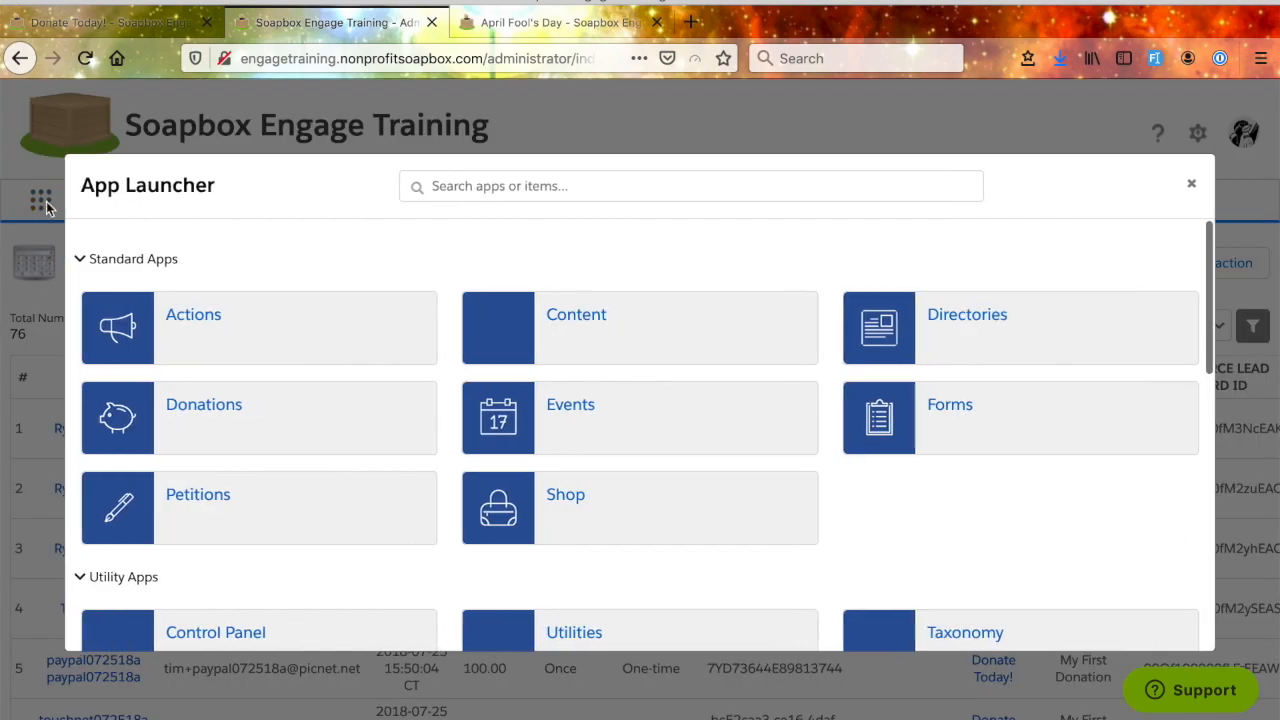
click(229, 636)
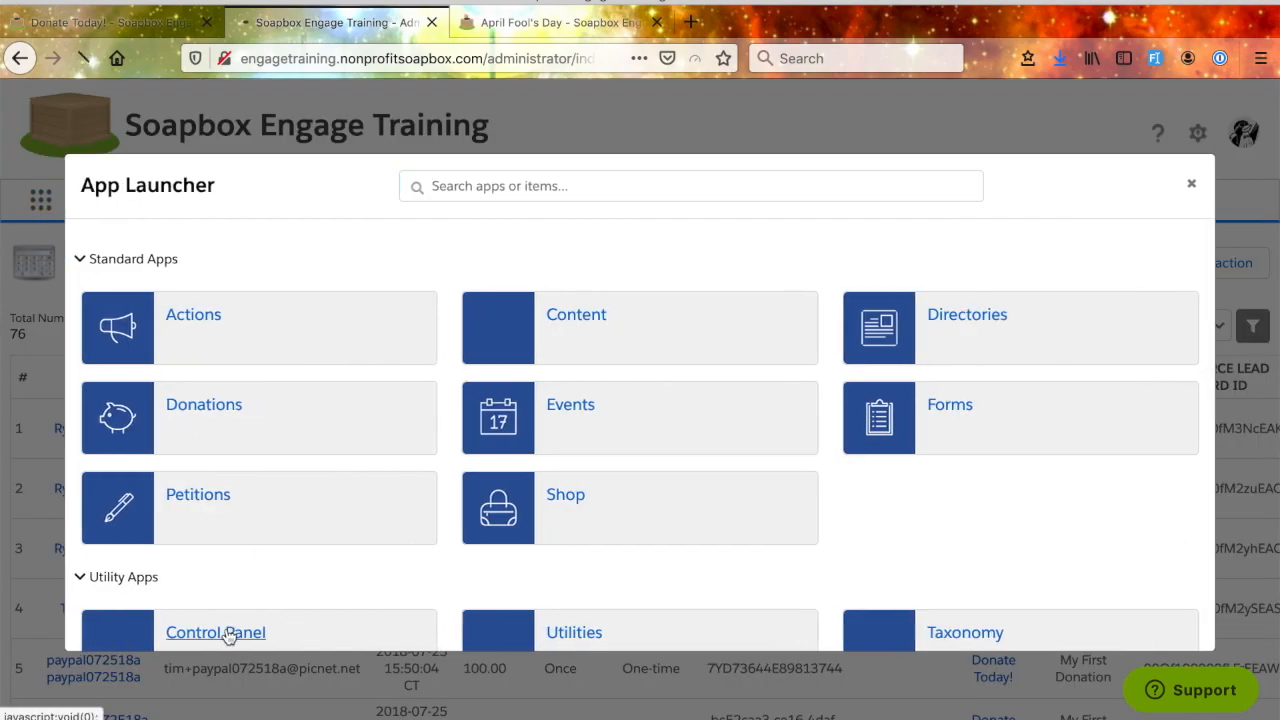